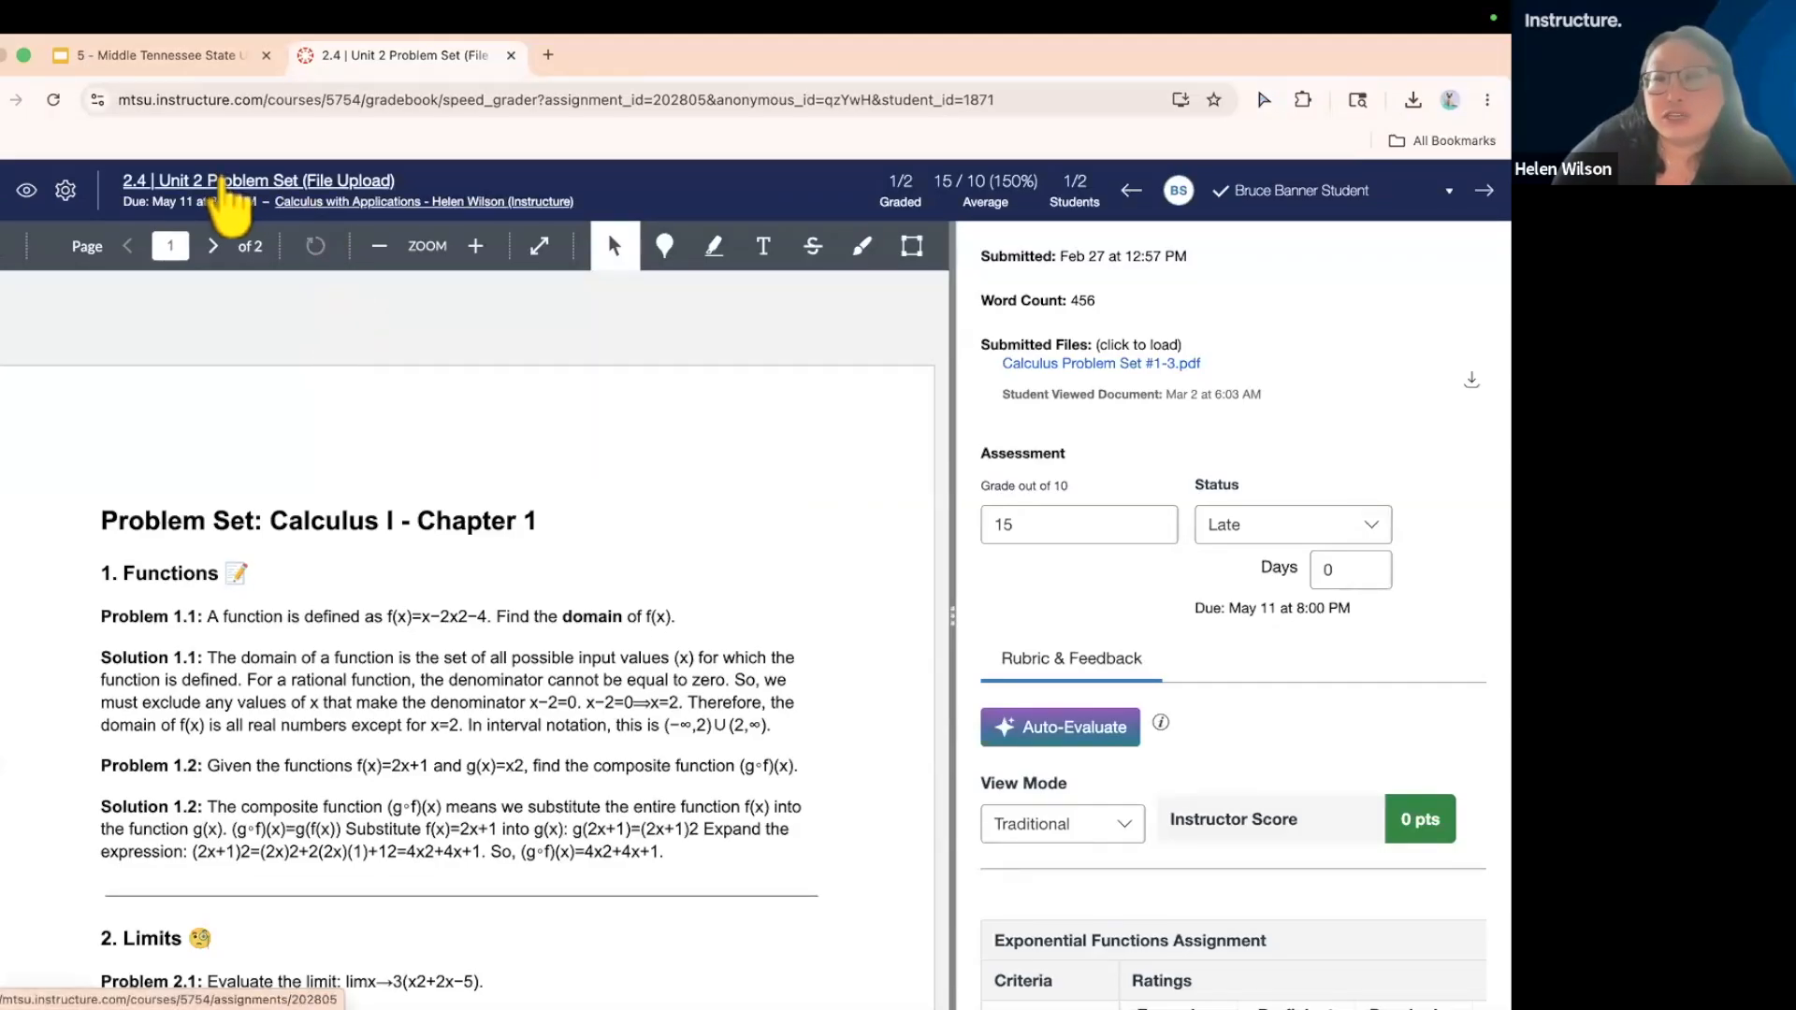
- Go to the Dashboard and open the 2.4 | Unit 2 Problem Set (File Upload) grading task from the To Do list
click(223, 183)
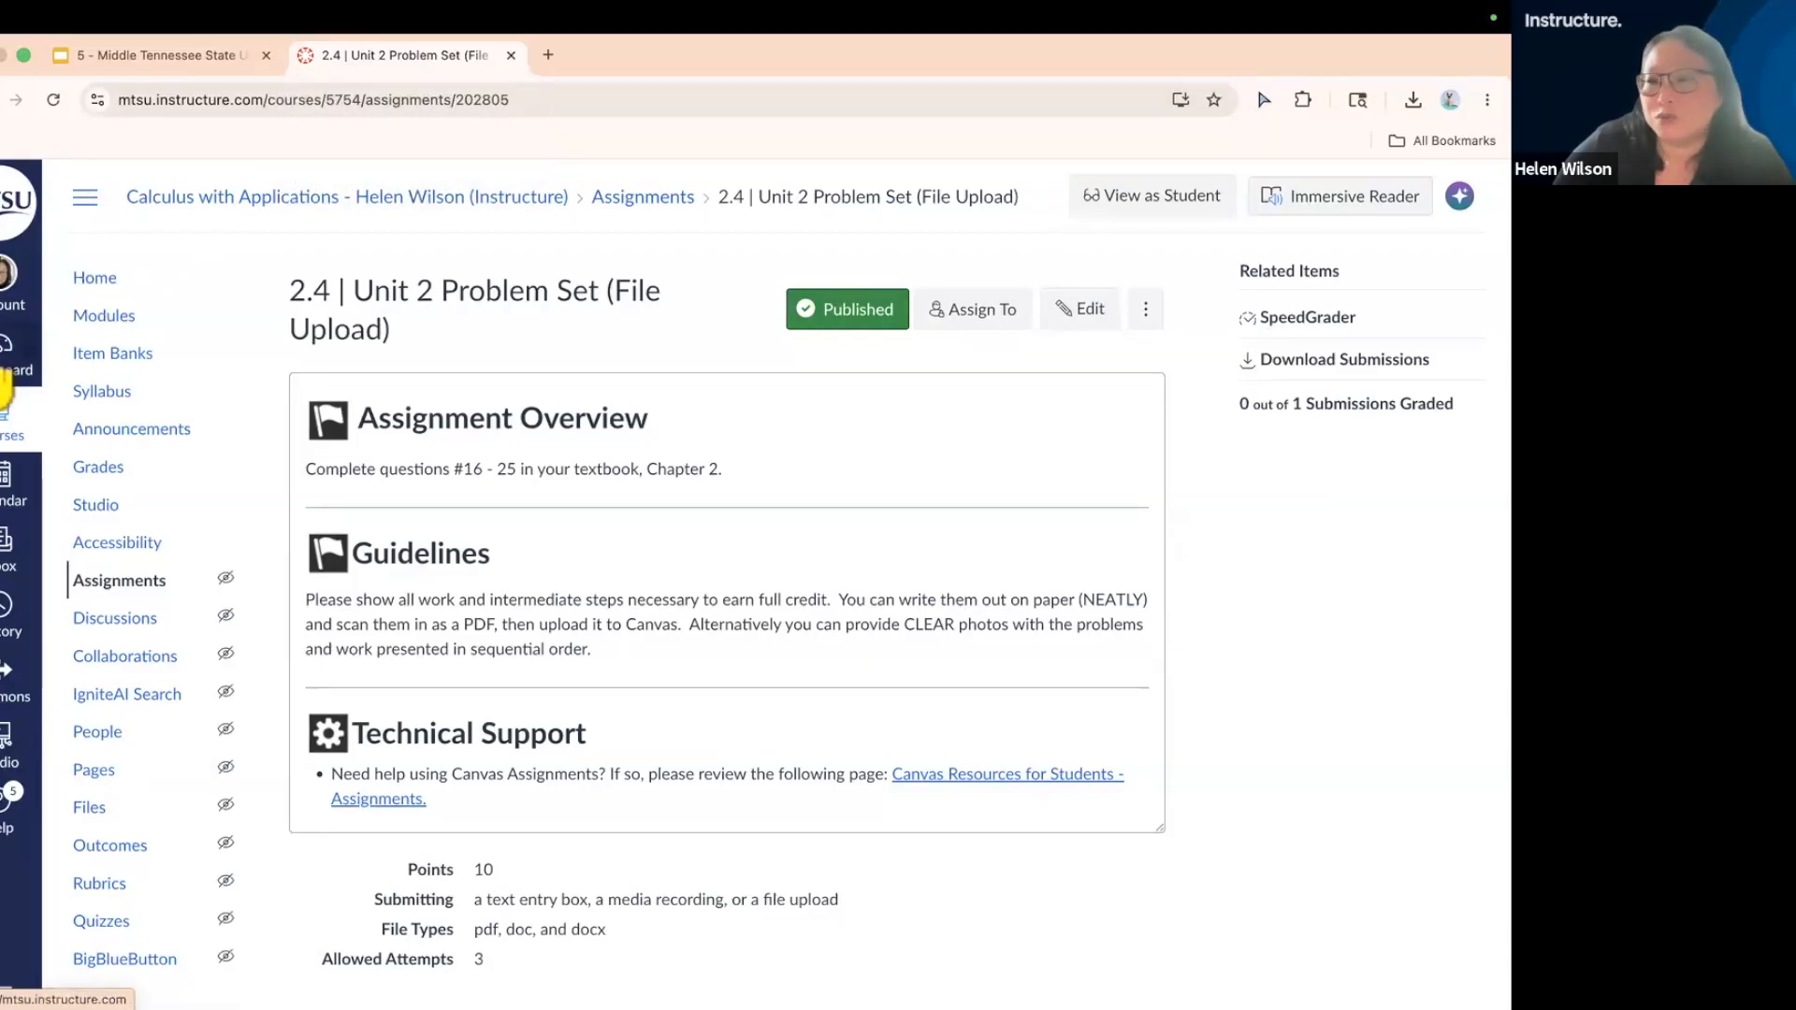
click(6, 378)
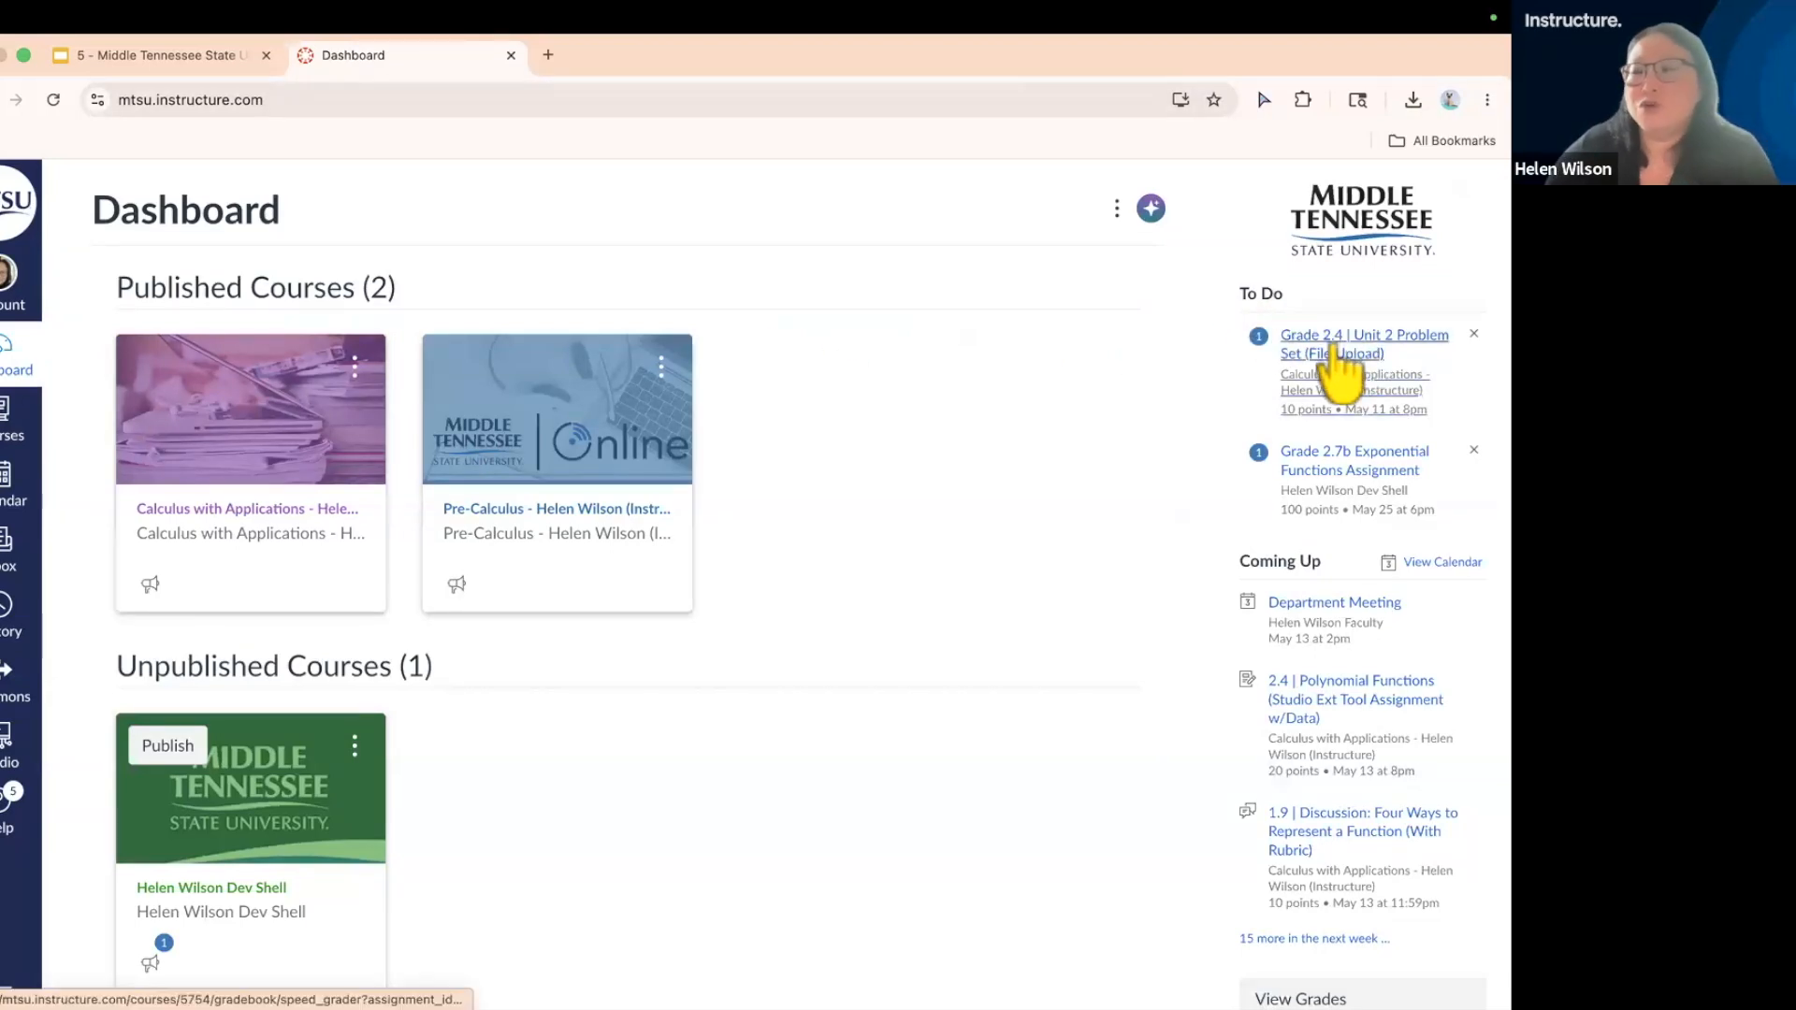
scroll(1340, 370, up, 5)
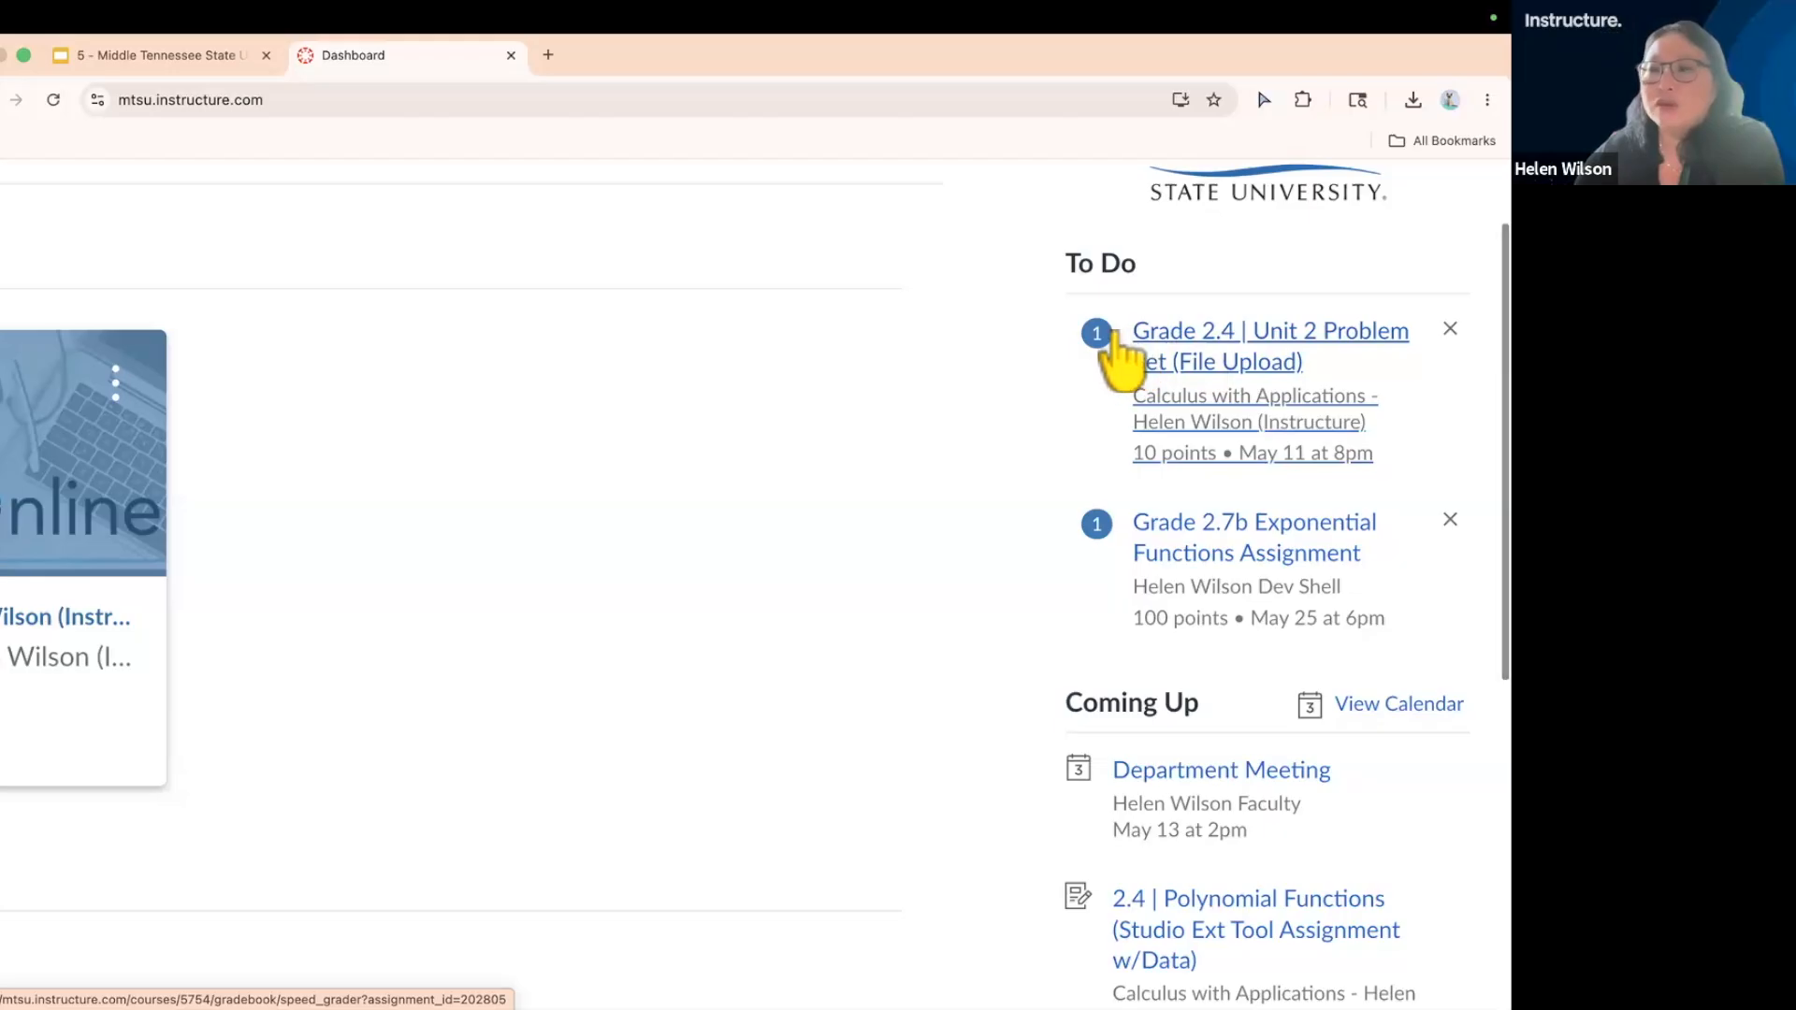
scroll(1179, 342, down, 5)
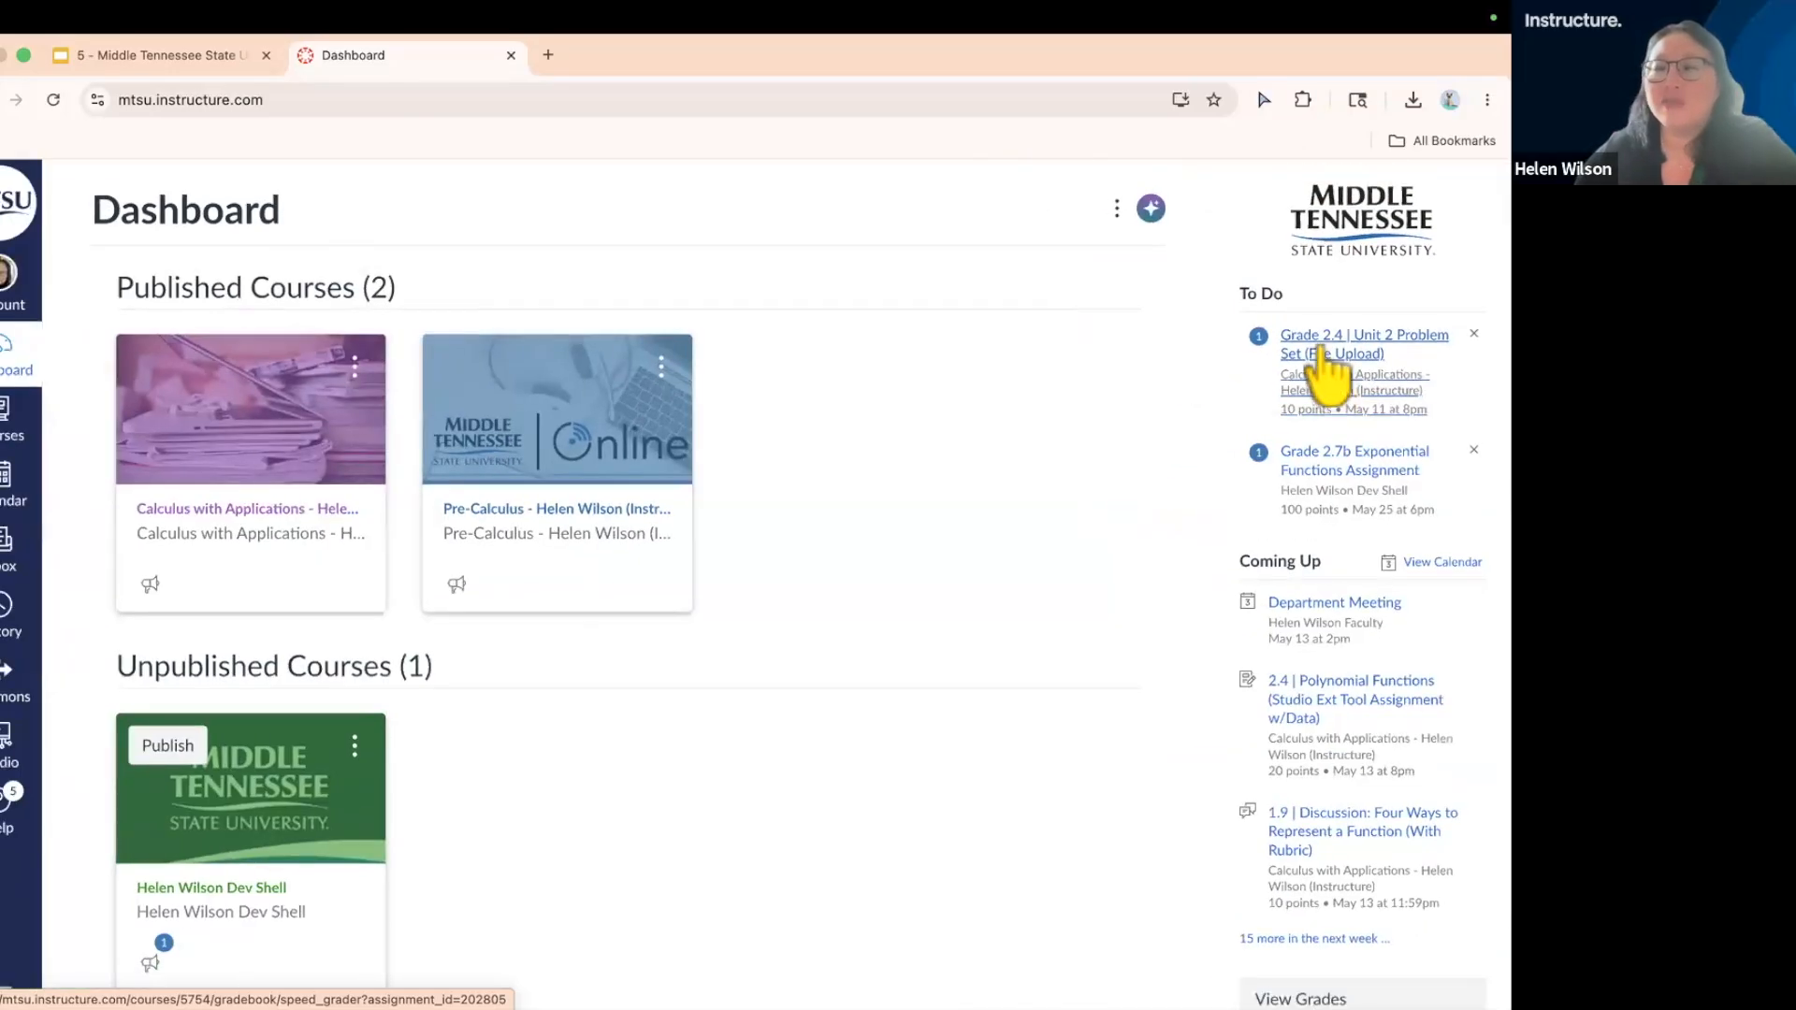
click(1316, 343)
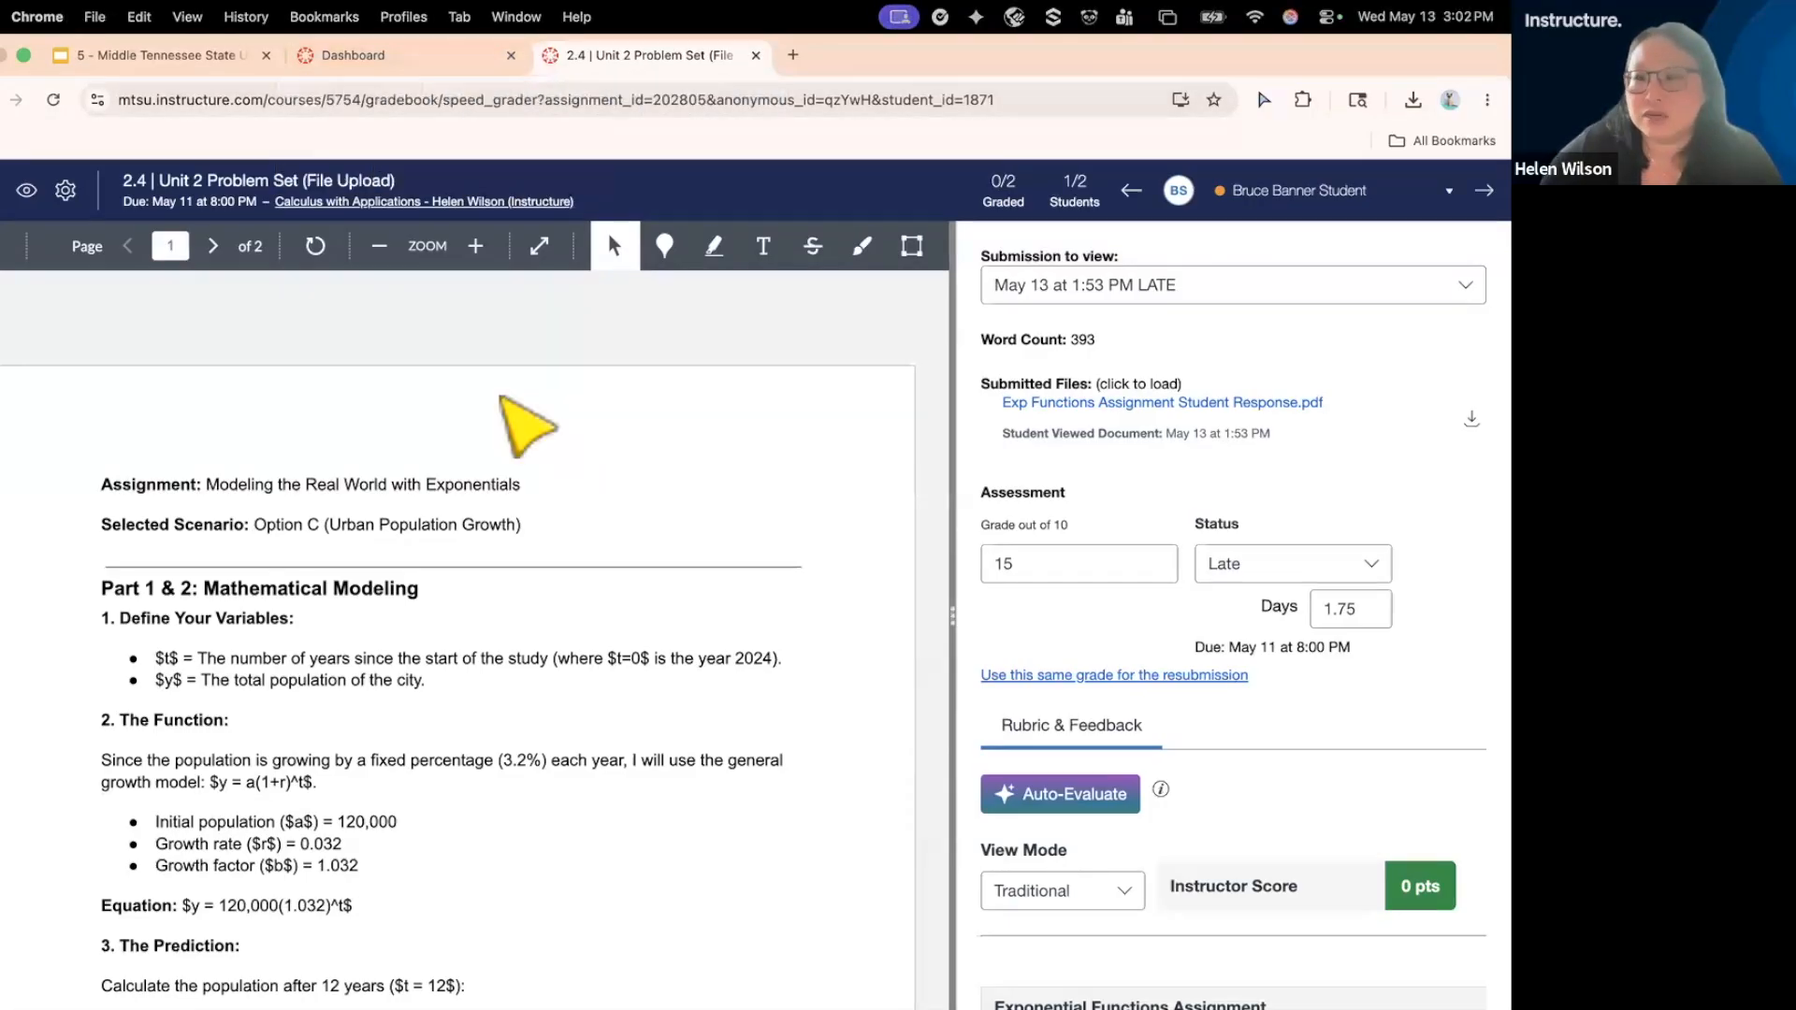
- From the Dashboard, open the Calculus with Applications course and its Unit 2 module assignment 2.4 | Unit 2 Problem Set (File Upload)
click(388, 68)
click(247, 531)
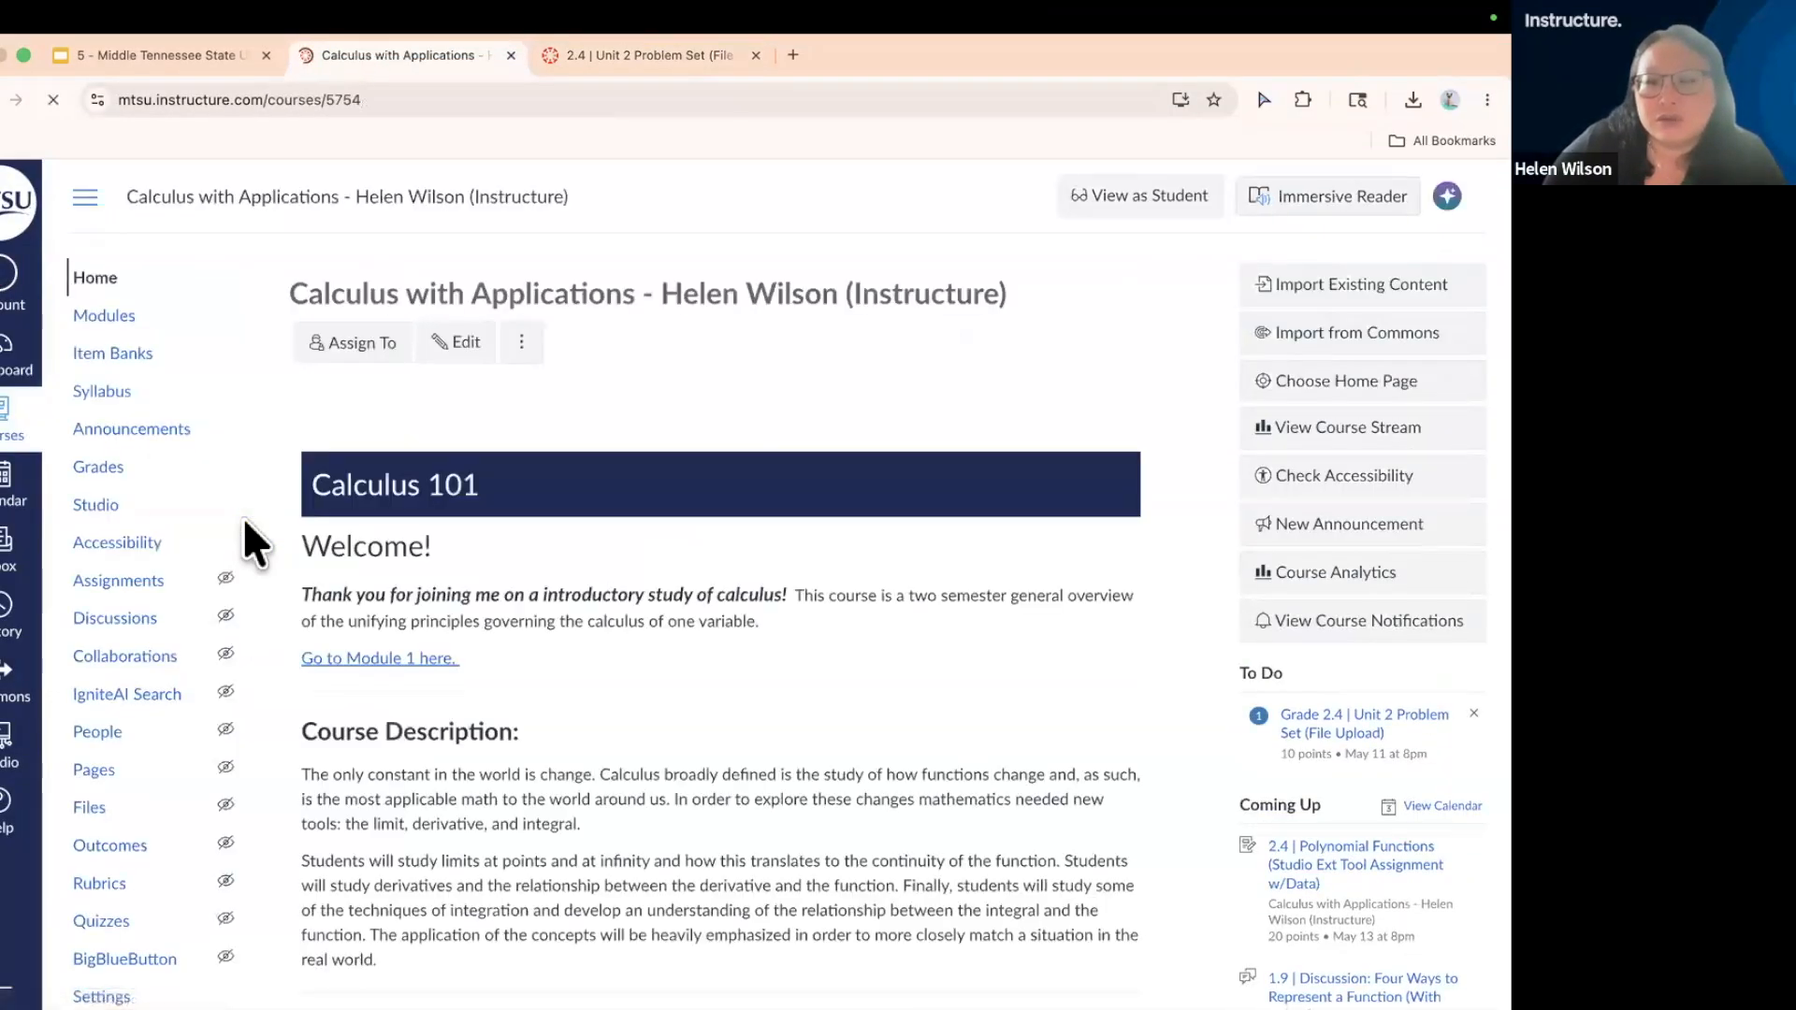
click(102, 318)
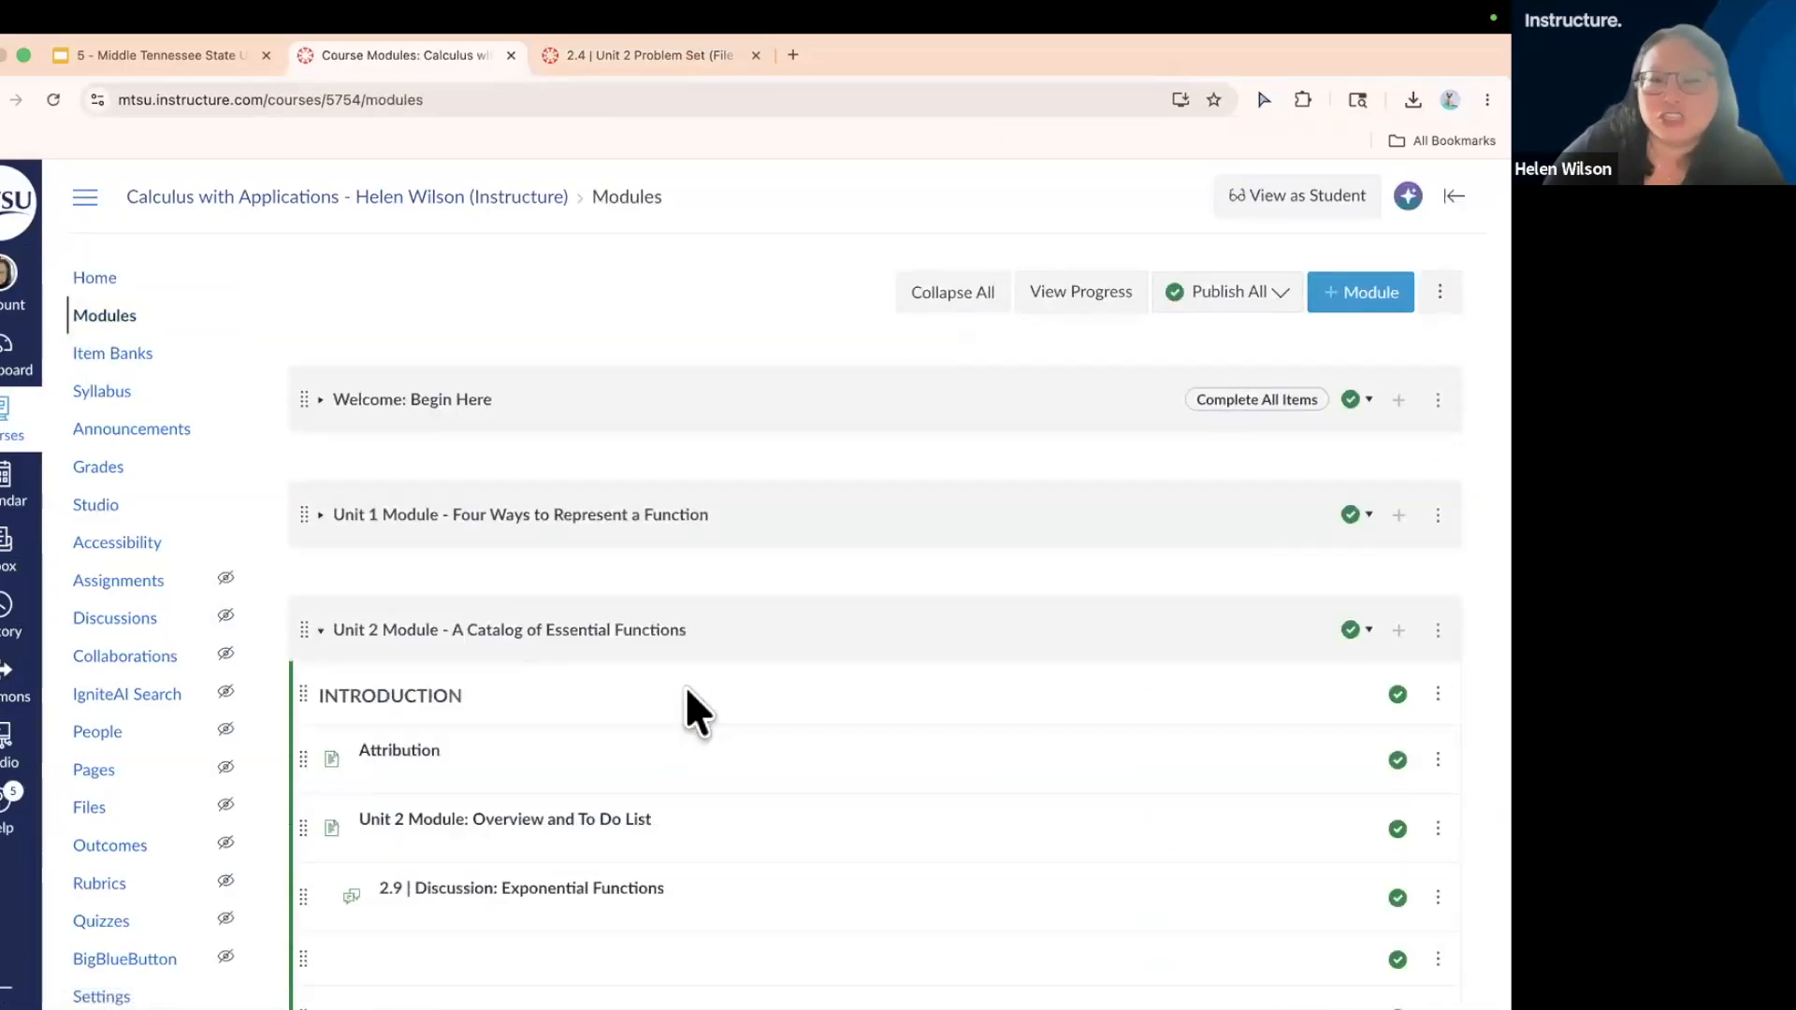
scroll(685, 687, down, 4)
scroll(713, 721, down, 3)
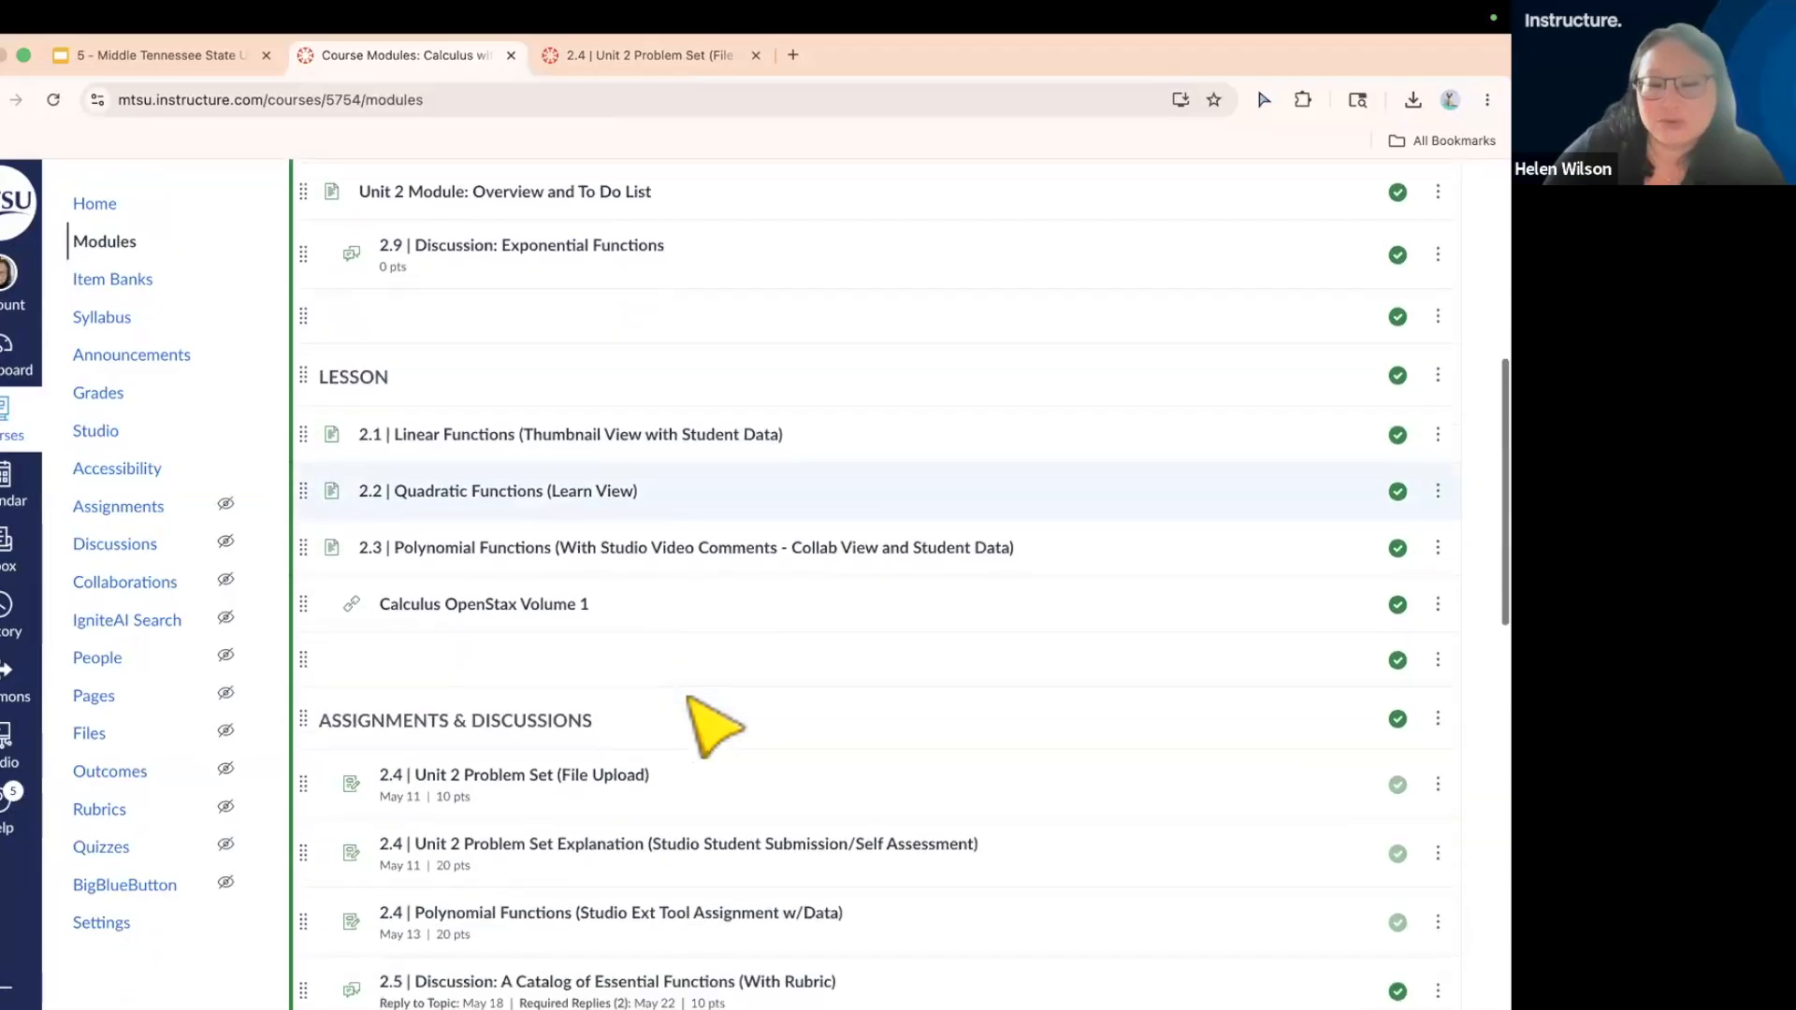
scroll(1074, 734, up, 1)
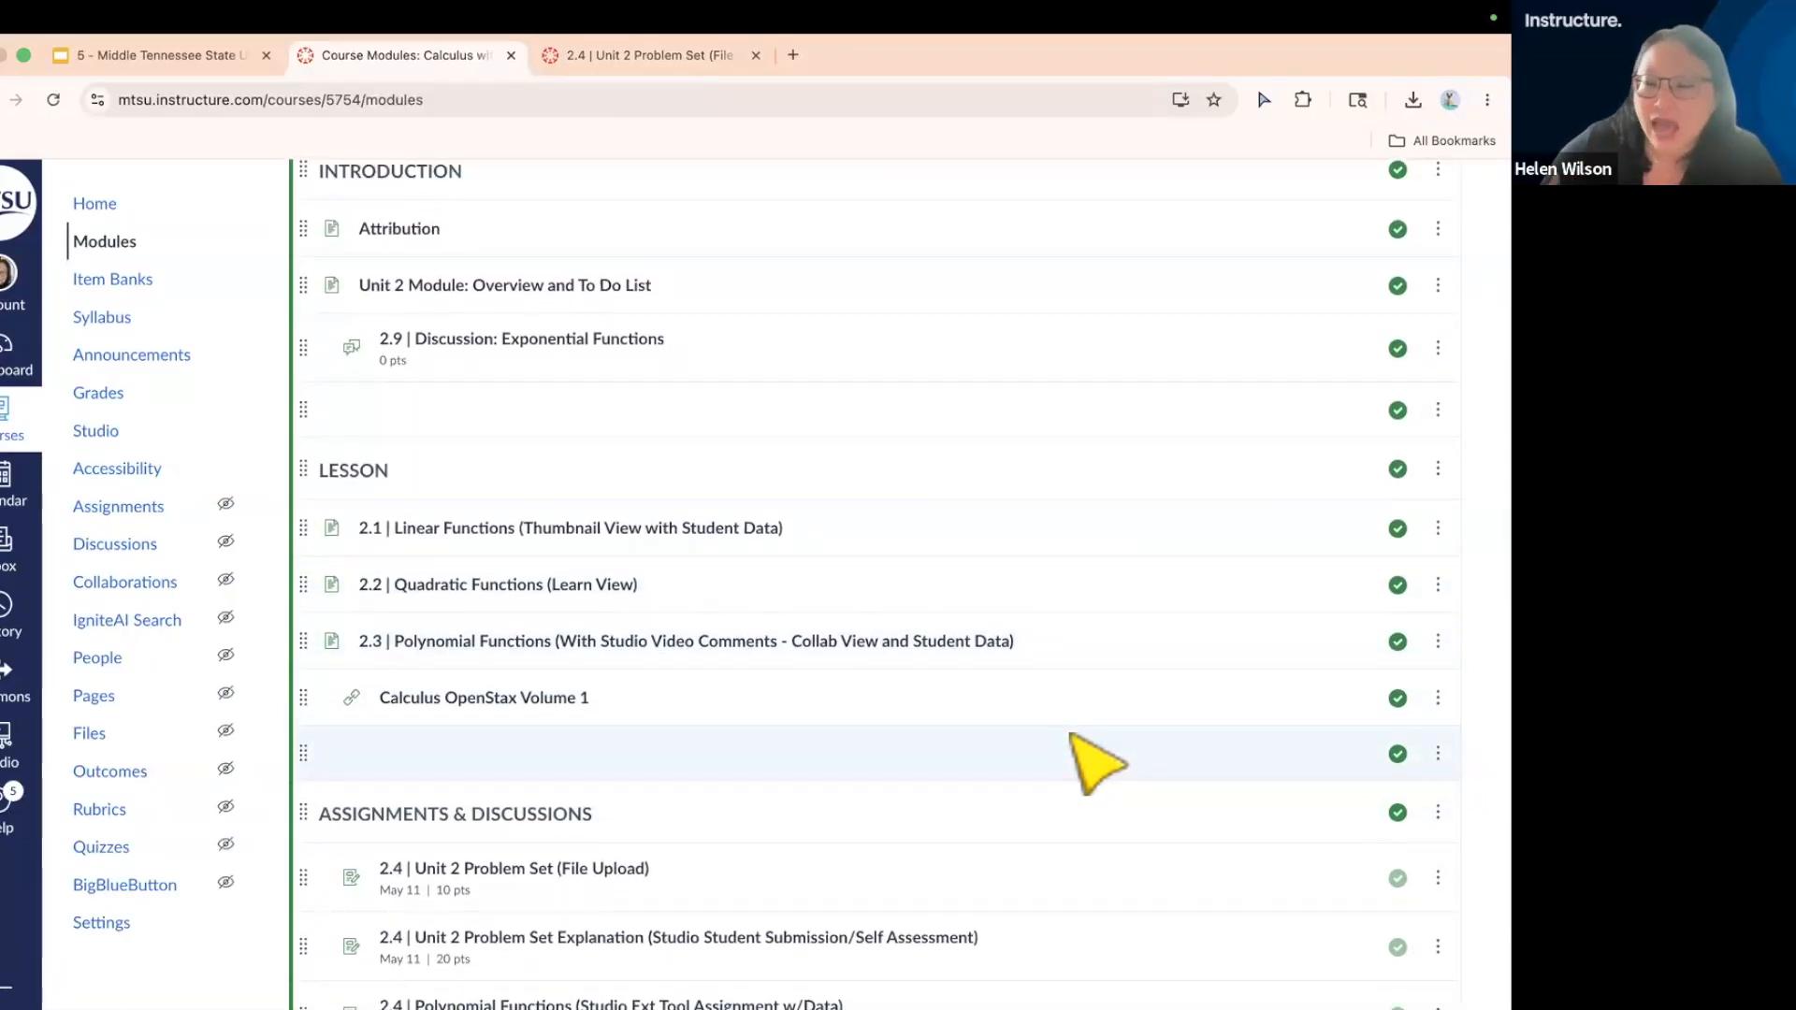
scroll(1091, 754, down, 5)
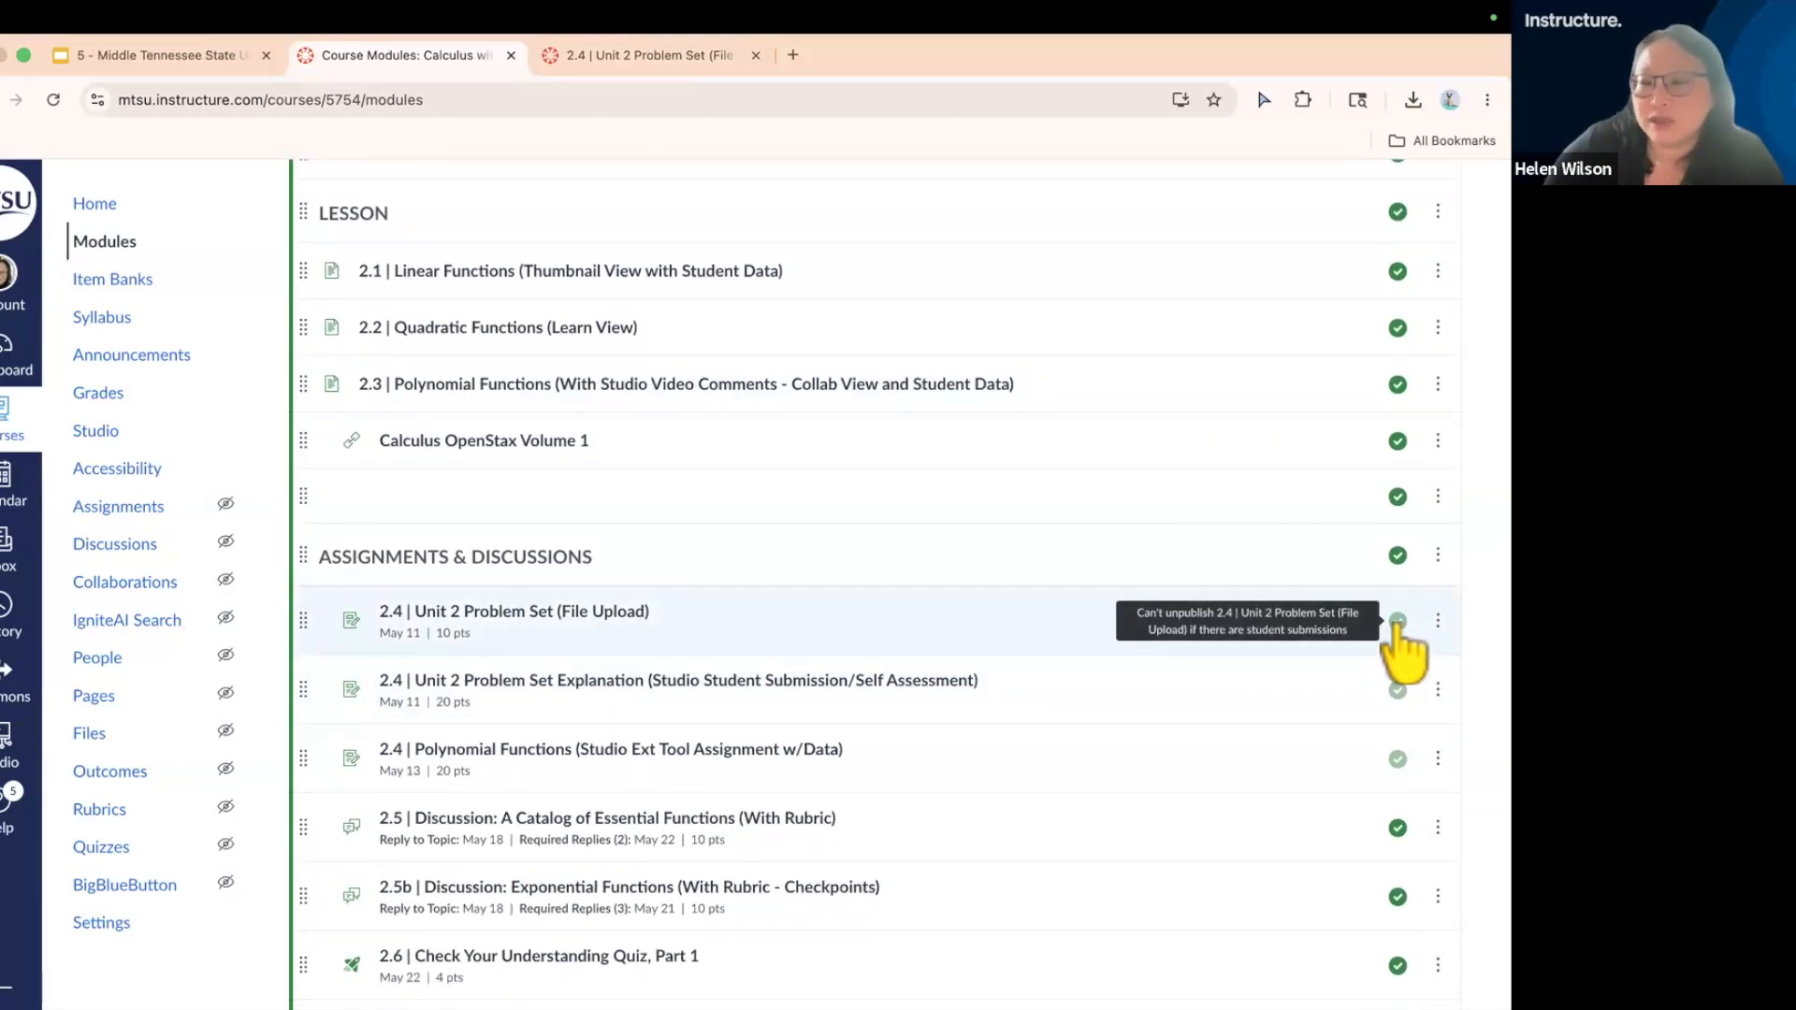
click(512, 613)
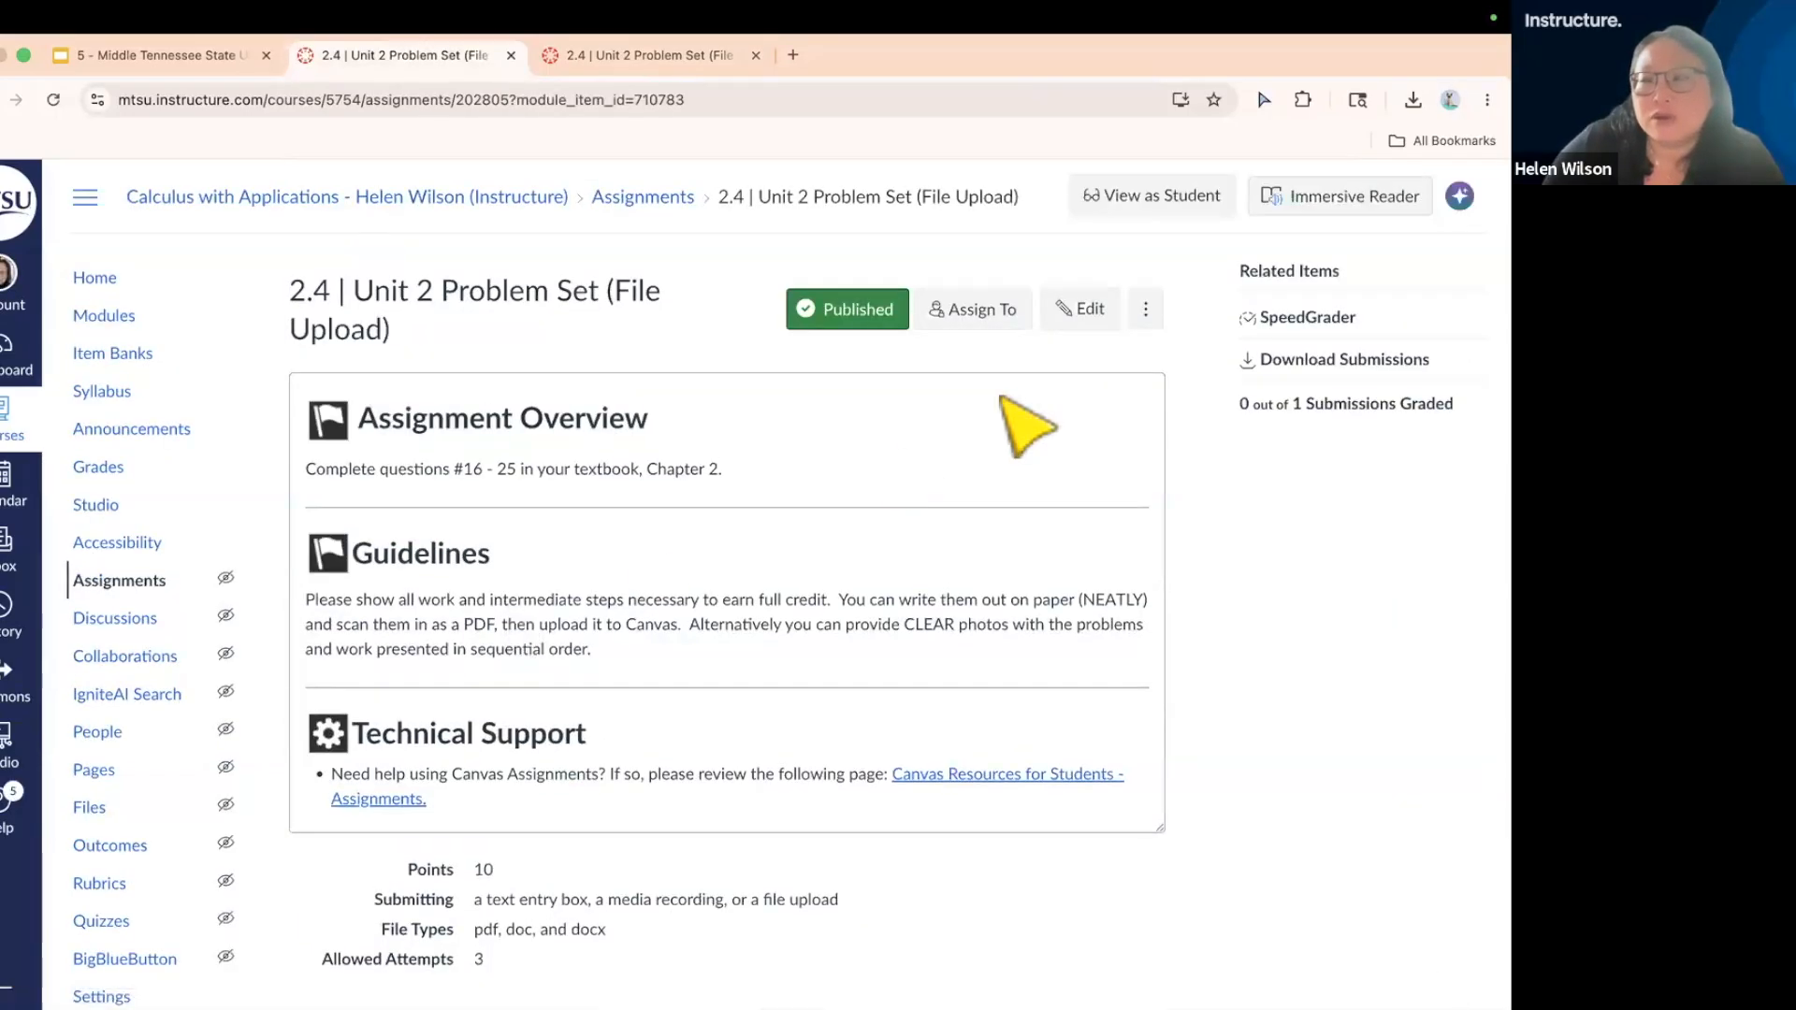
- View the 2.4 problem set assignment as a student and look through its instructions and rubric
click(1121, 194)
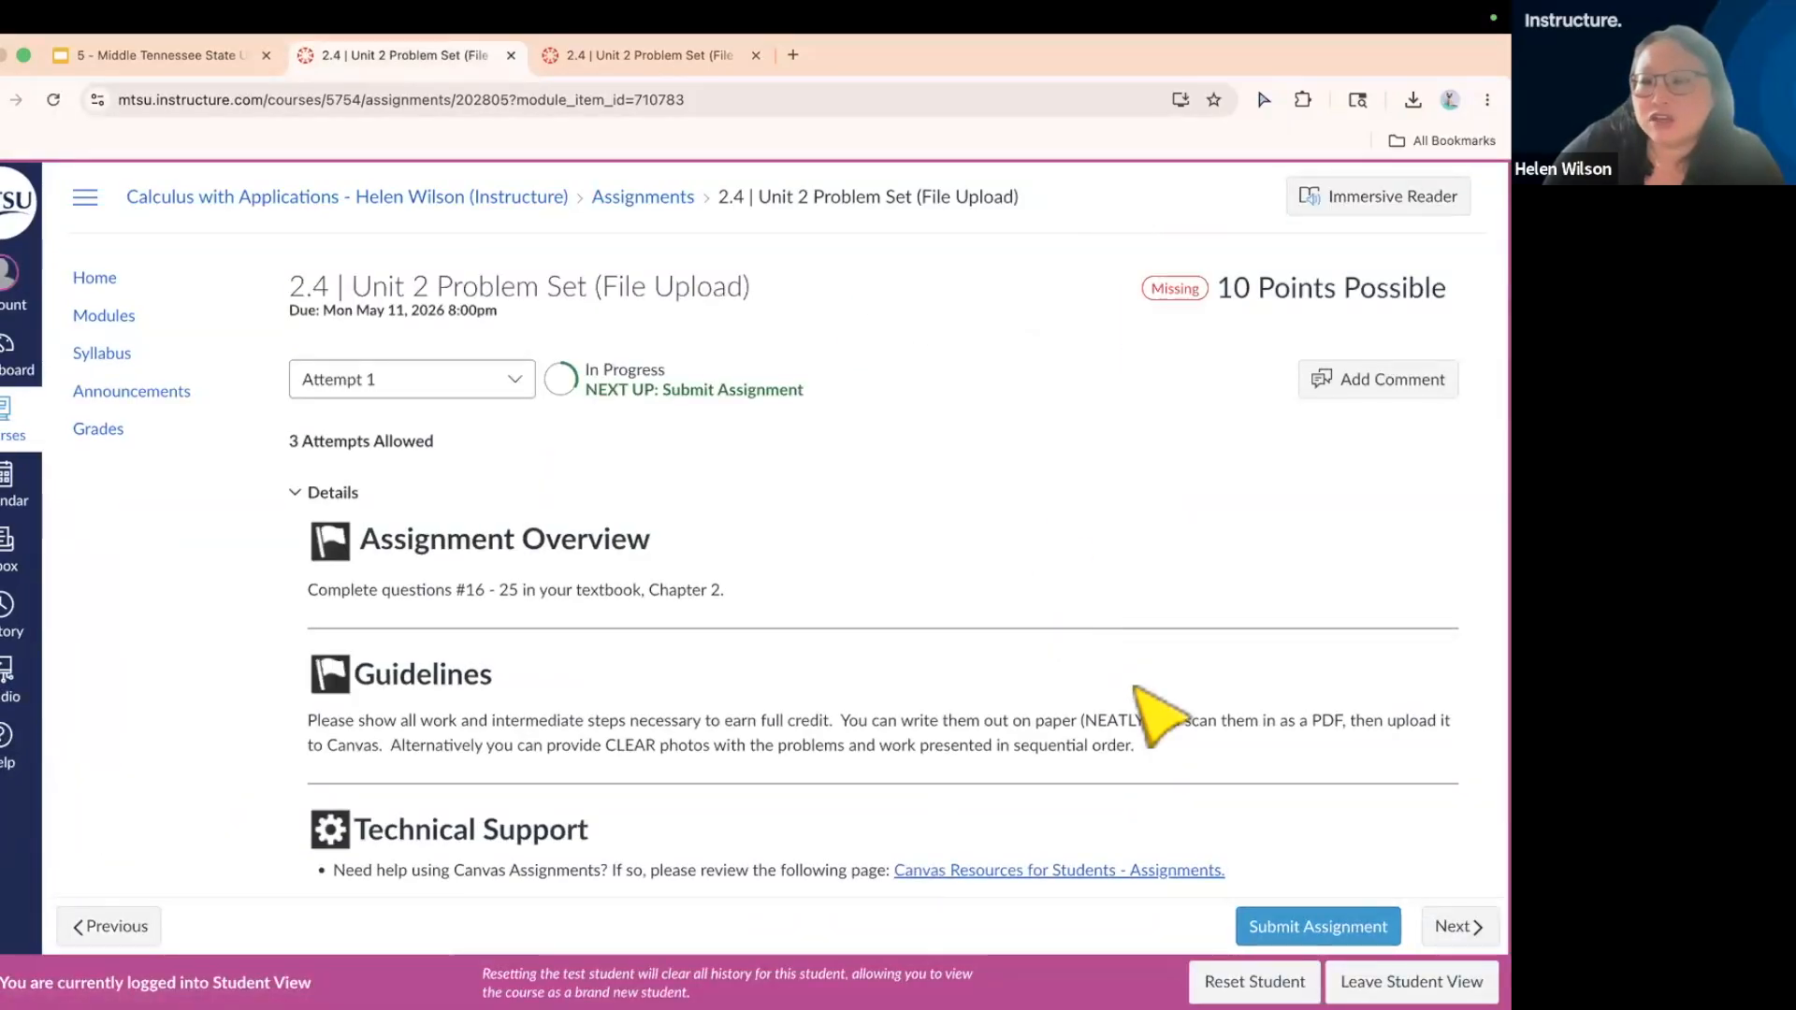
scroll(1151, 832, down, 5)
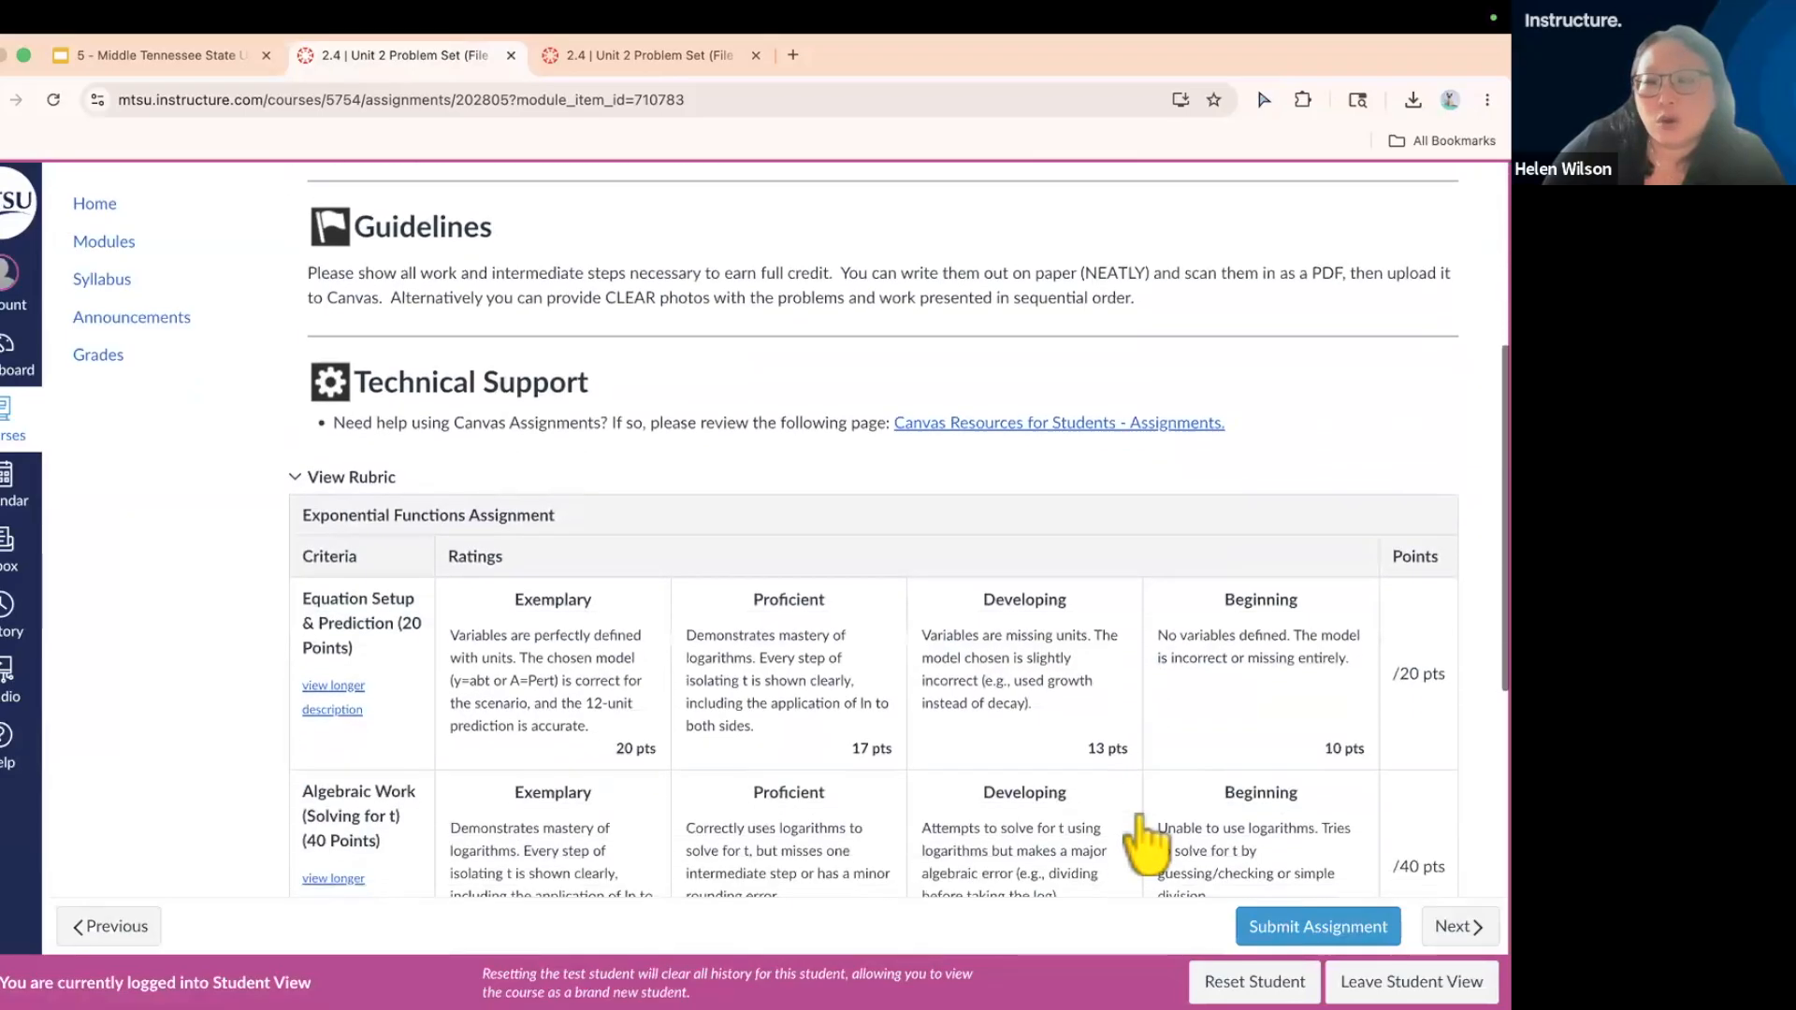
scroll(1146, 842, down, 4)
- Try the Upload submission type by browsing the Images folder on the Desktop for a file, and cancel the file selection
click(1314, 928)
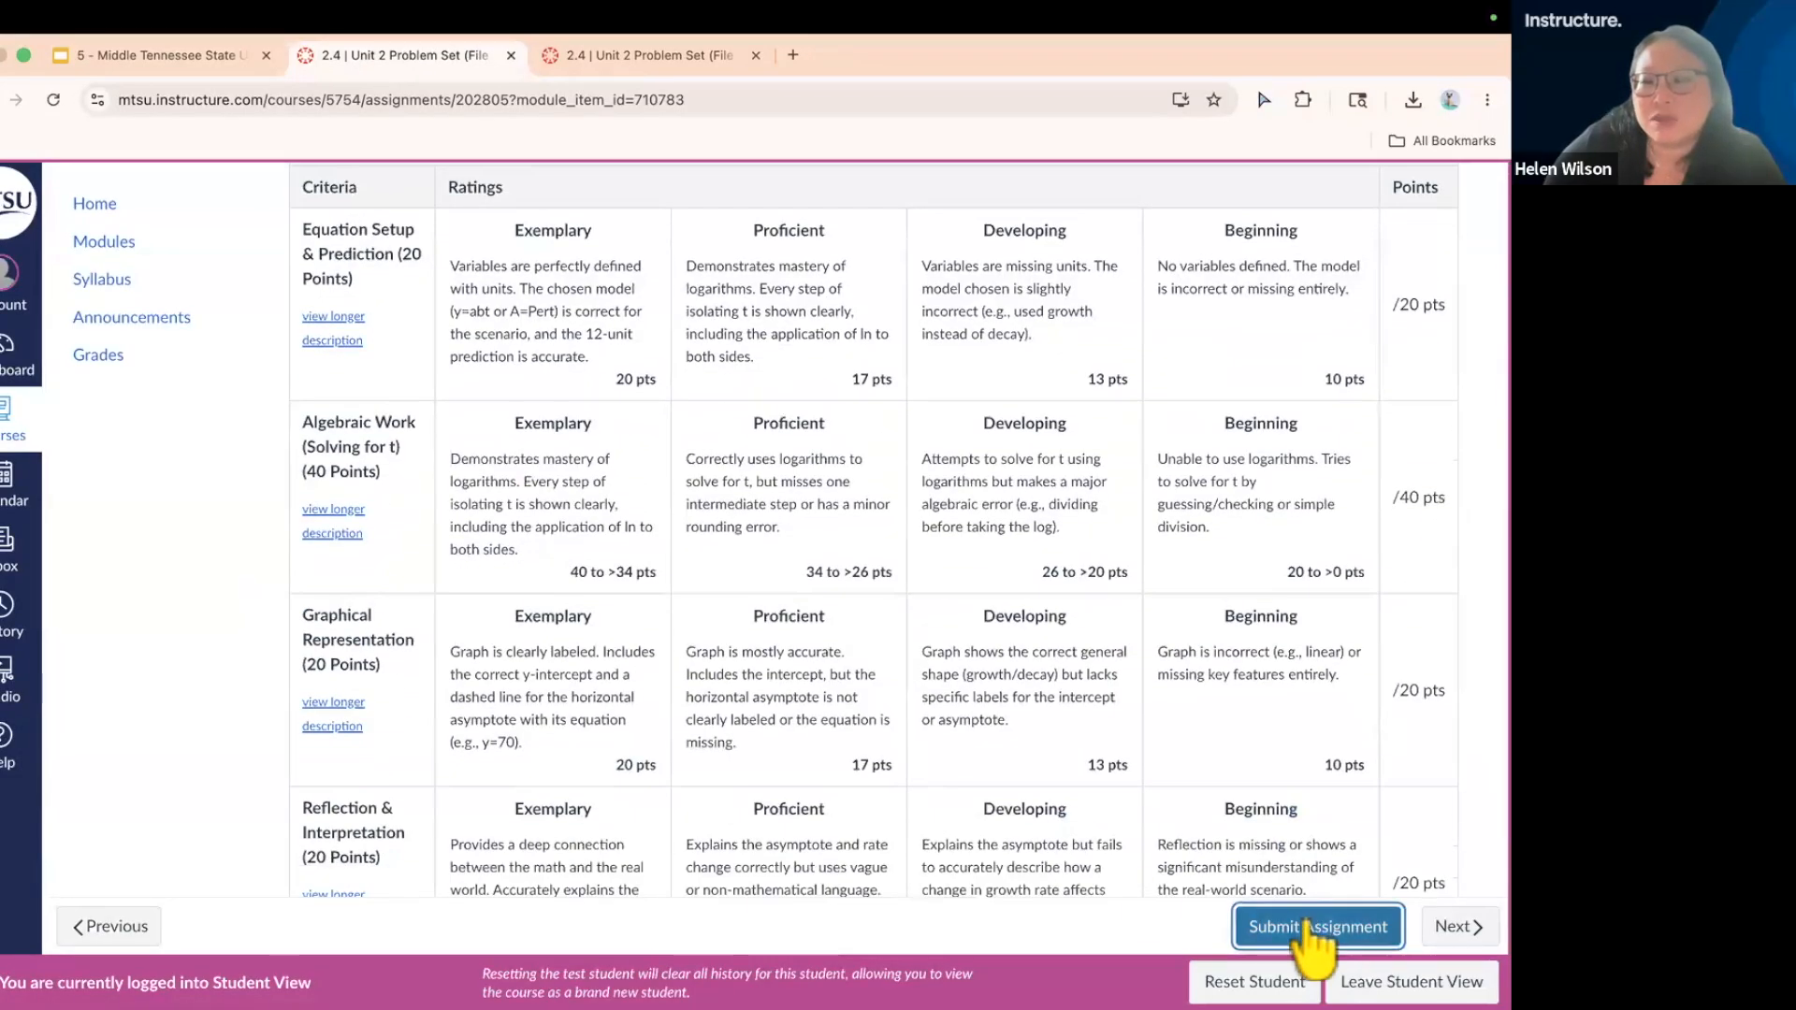
scroll(993, 856, down, 4)
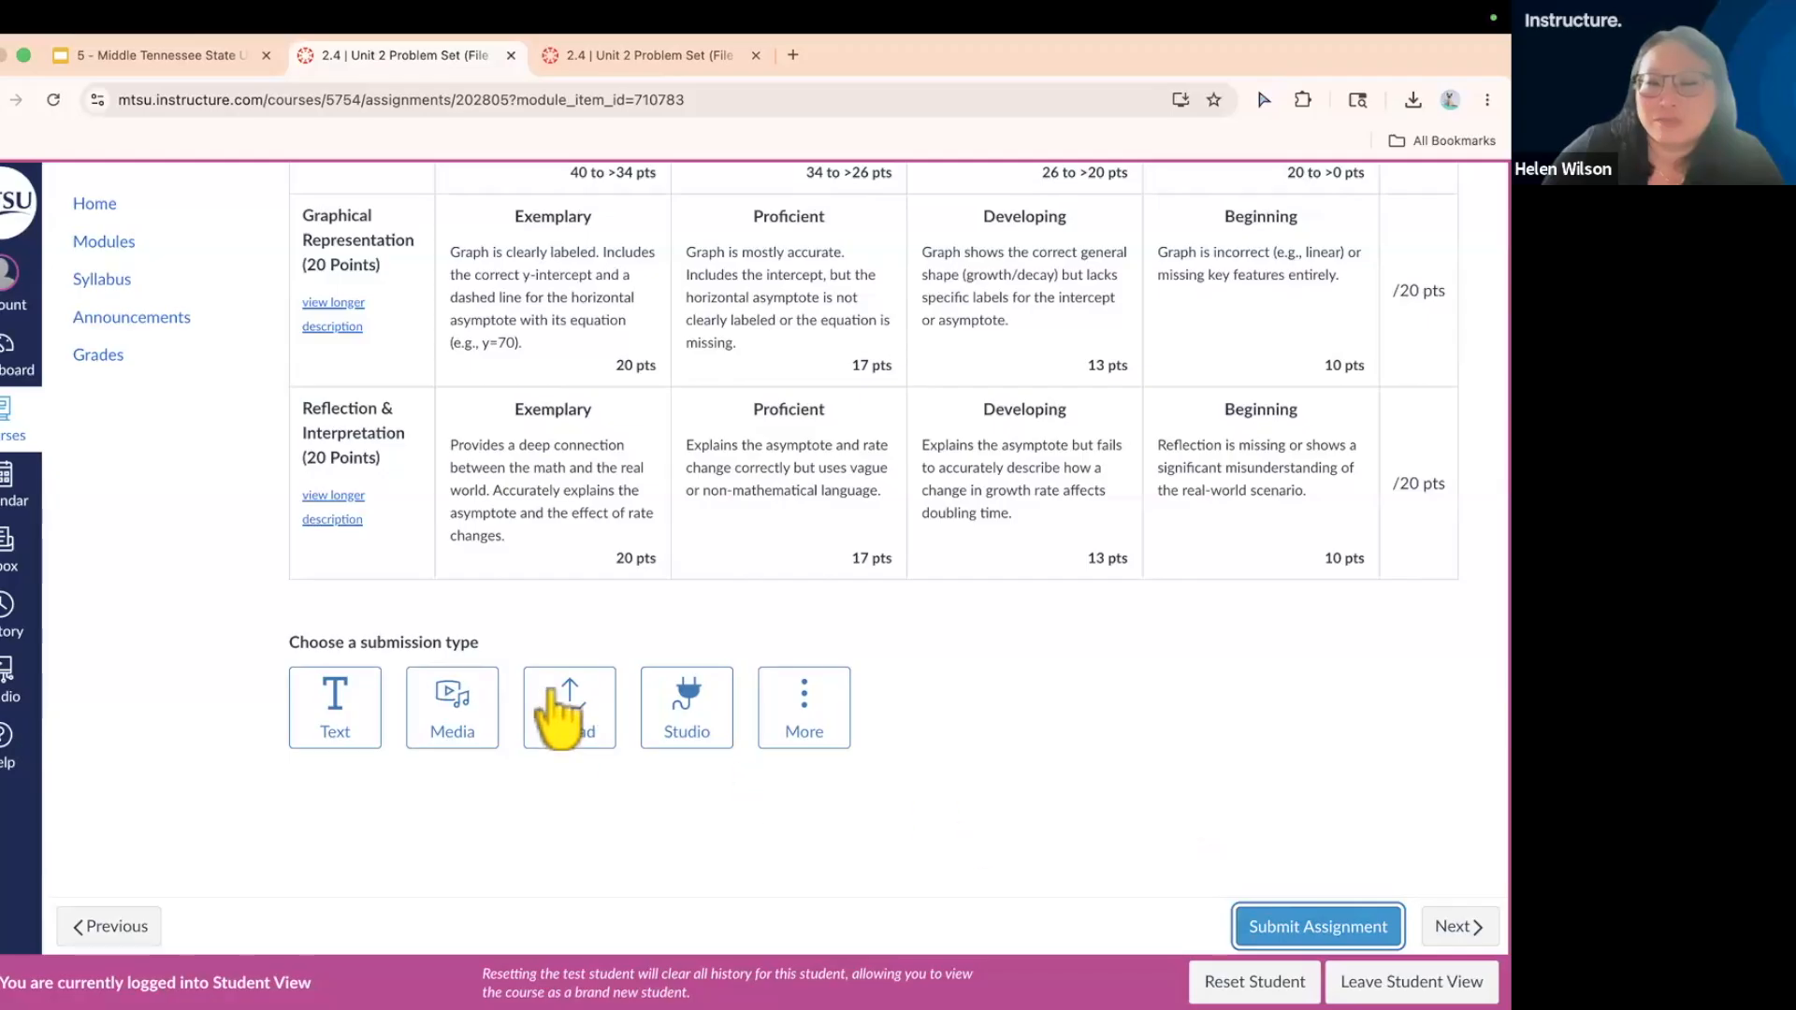
click(556, 713)
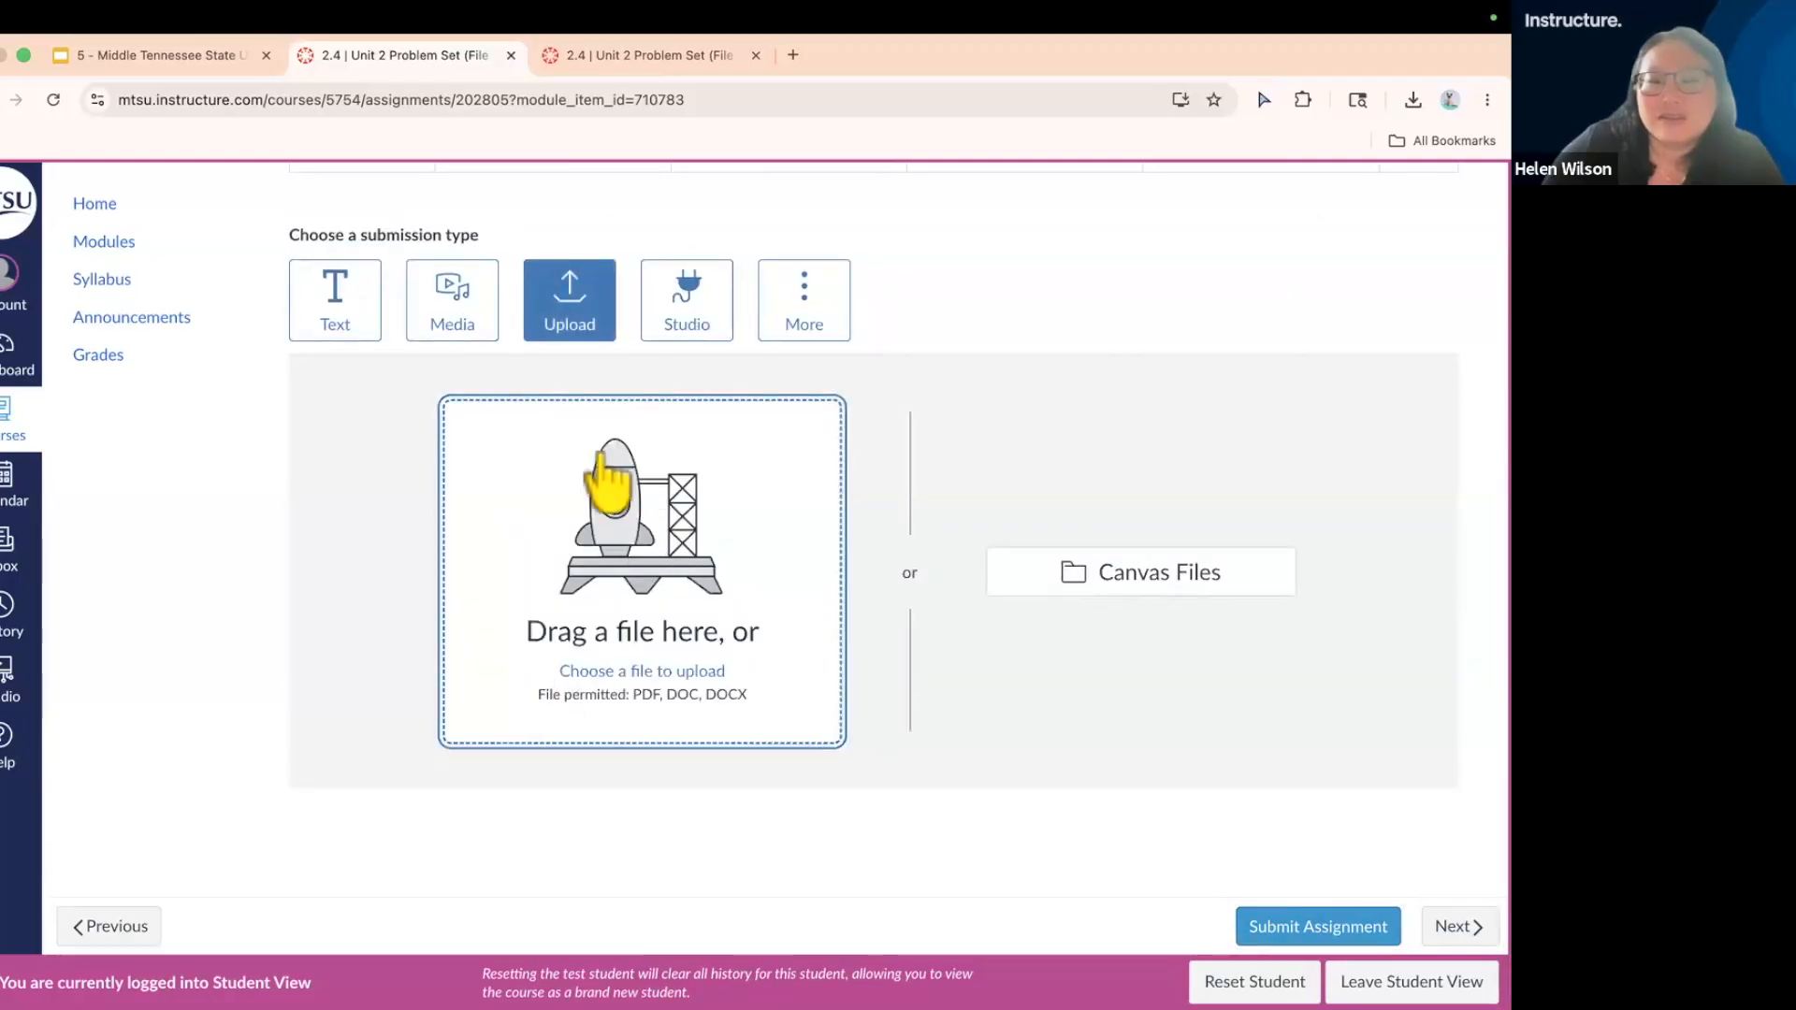
click(617, 516)
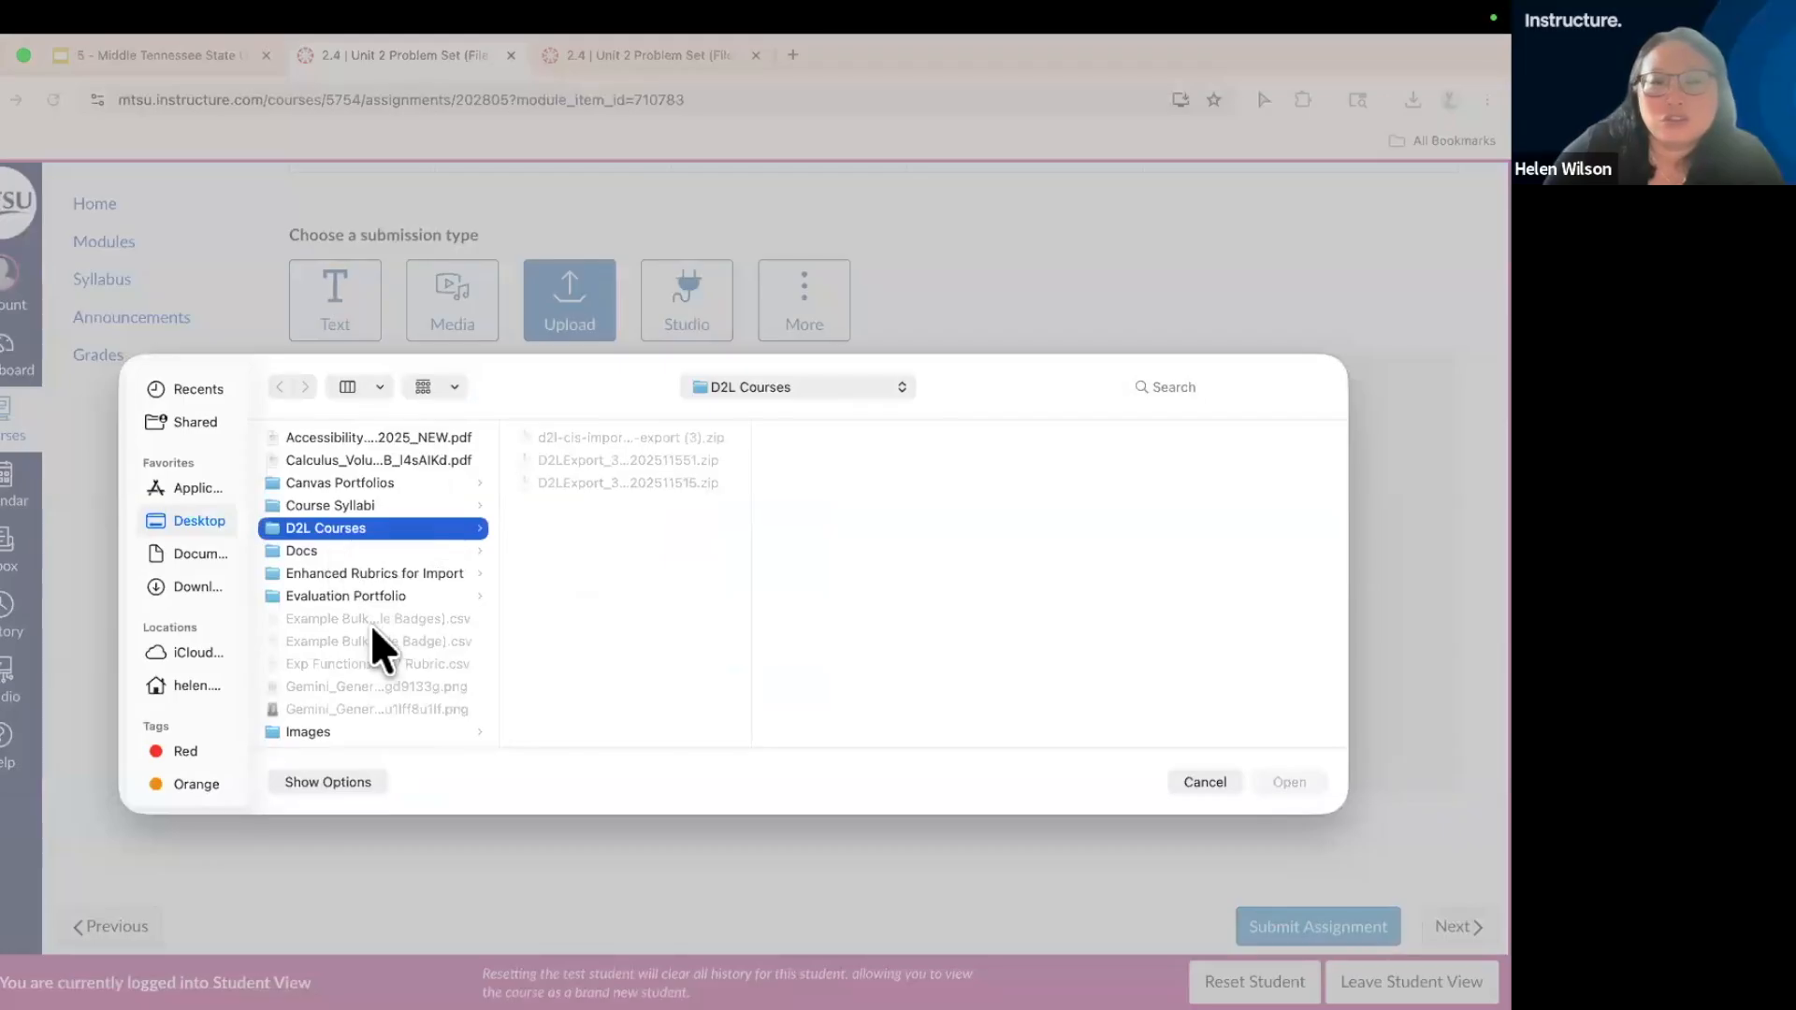
click(315, 726)
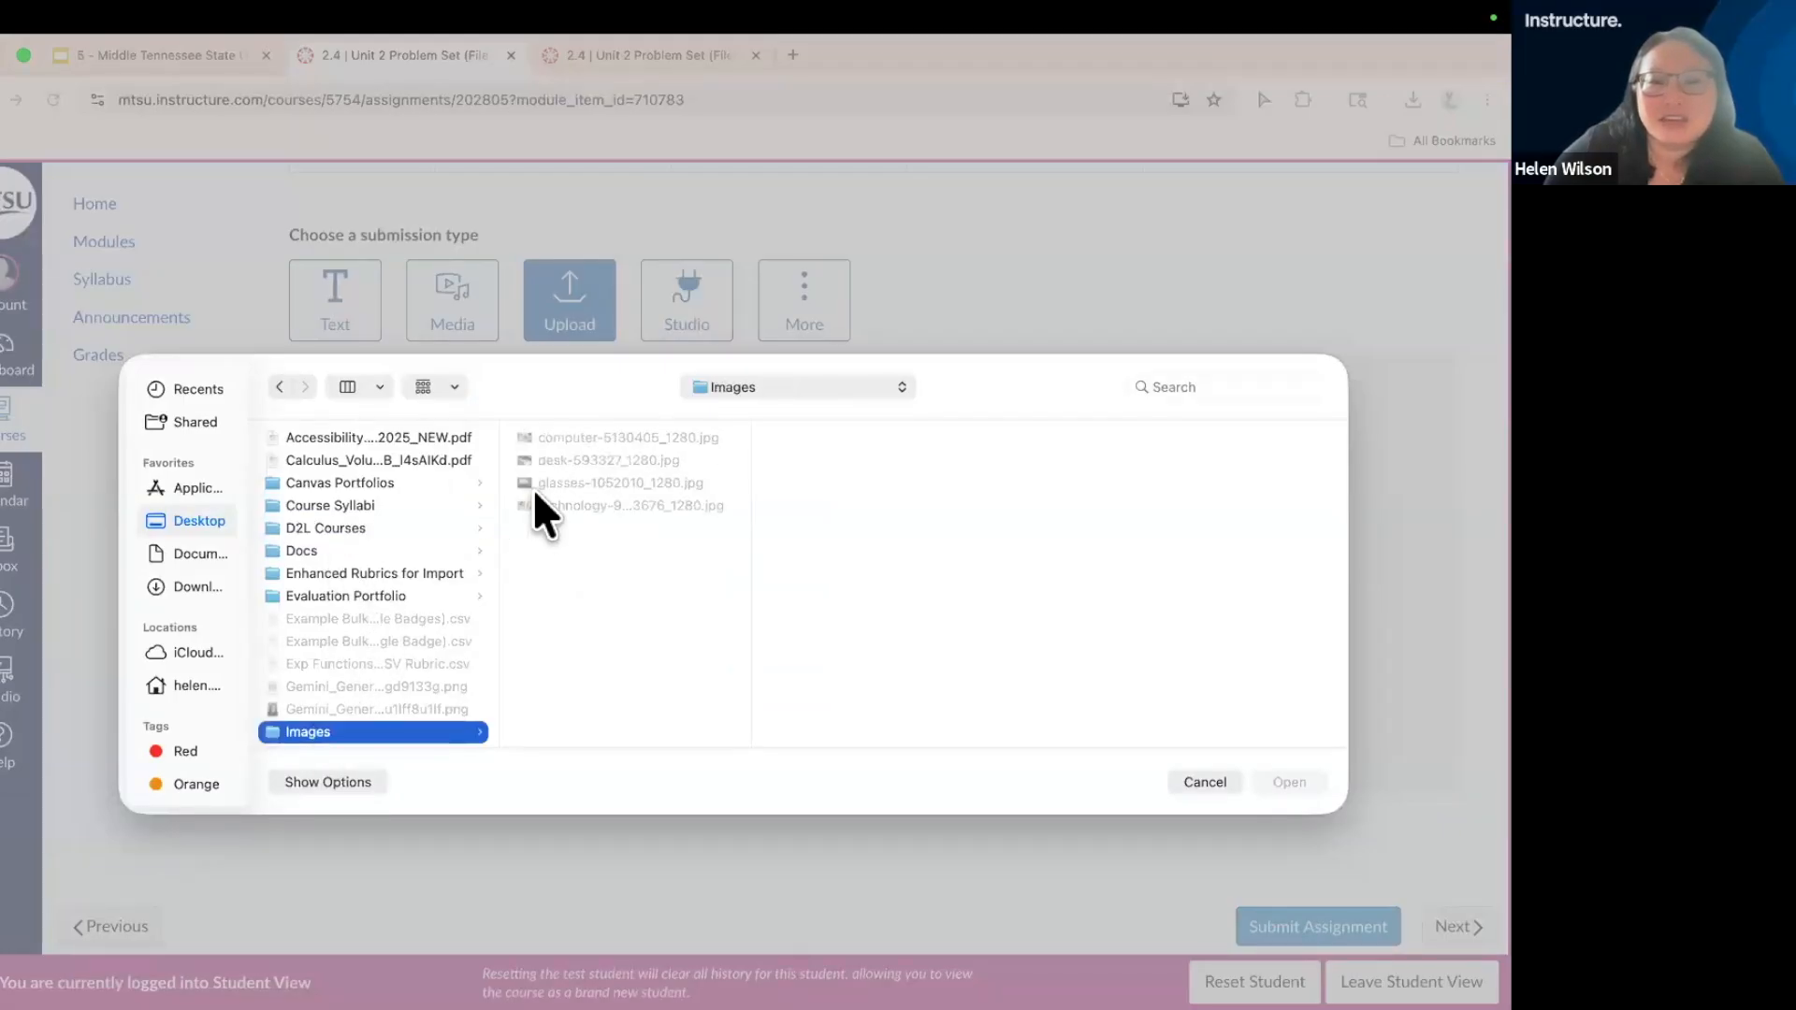
click(1207, 784)
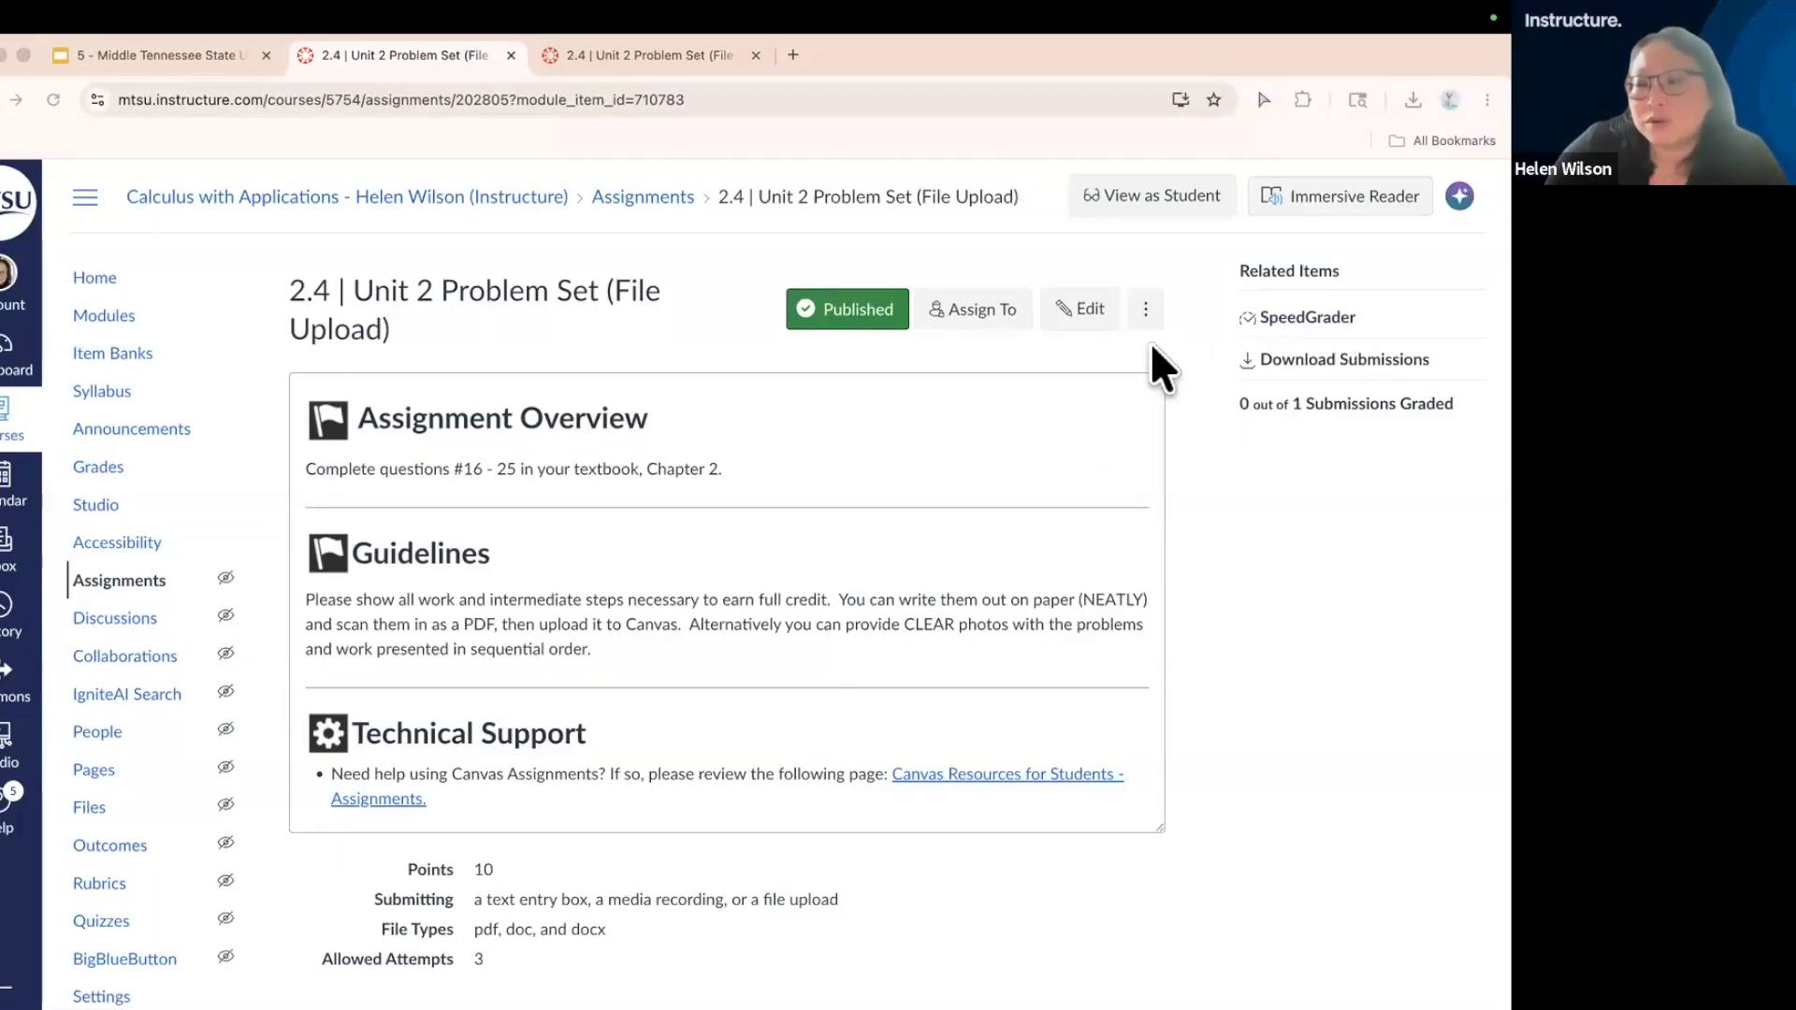
- Switch to Google Slides to start the 3-minute timer video on the Work Time slide, and return to the Canvas Dashboard
click(155, 56)
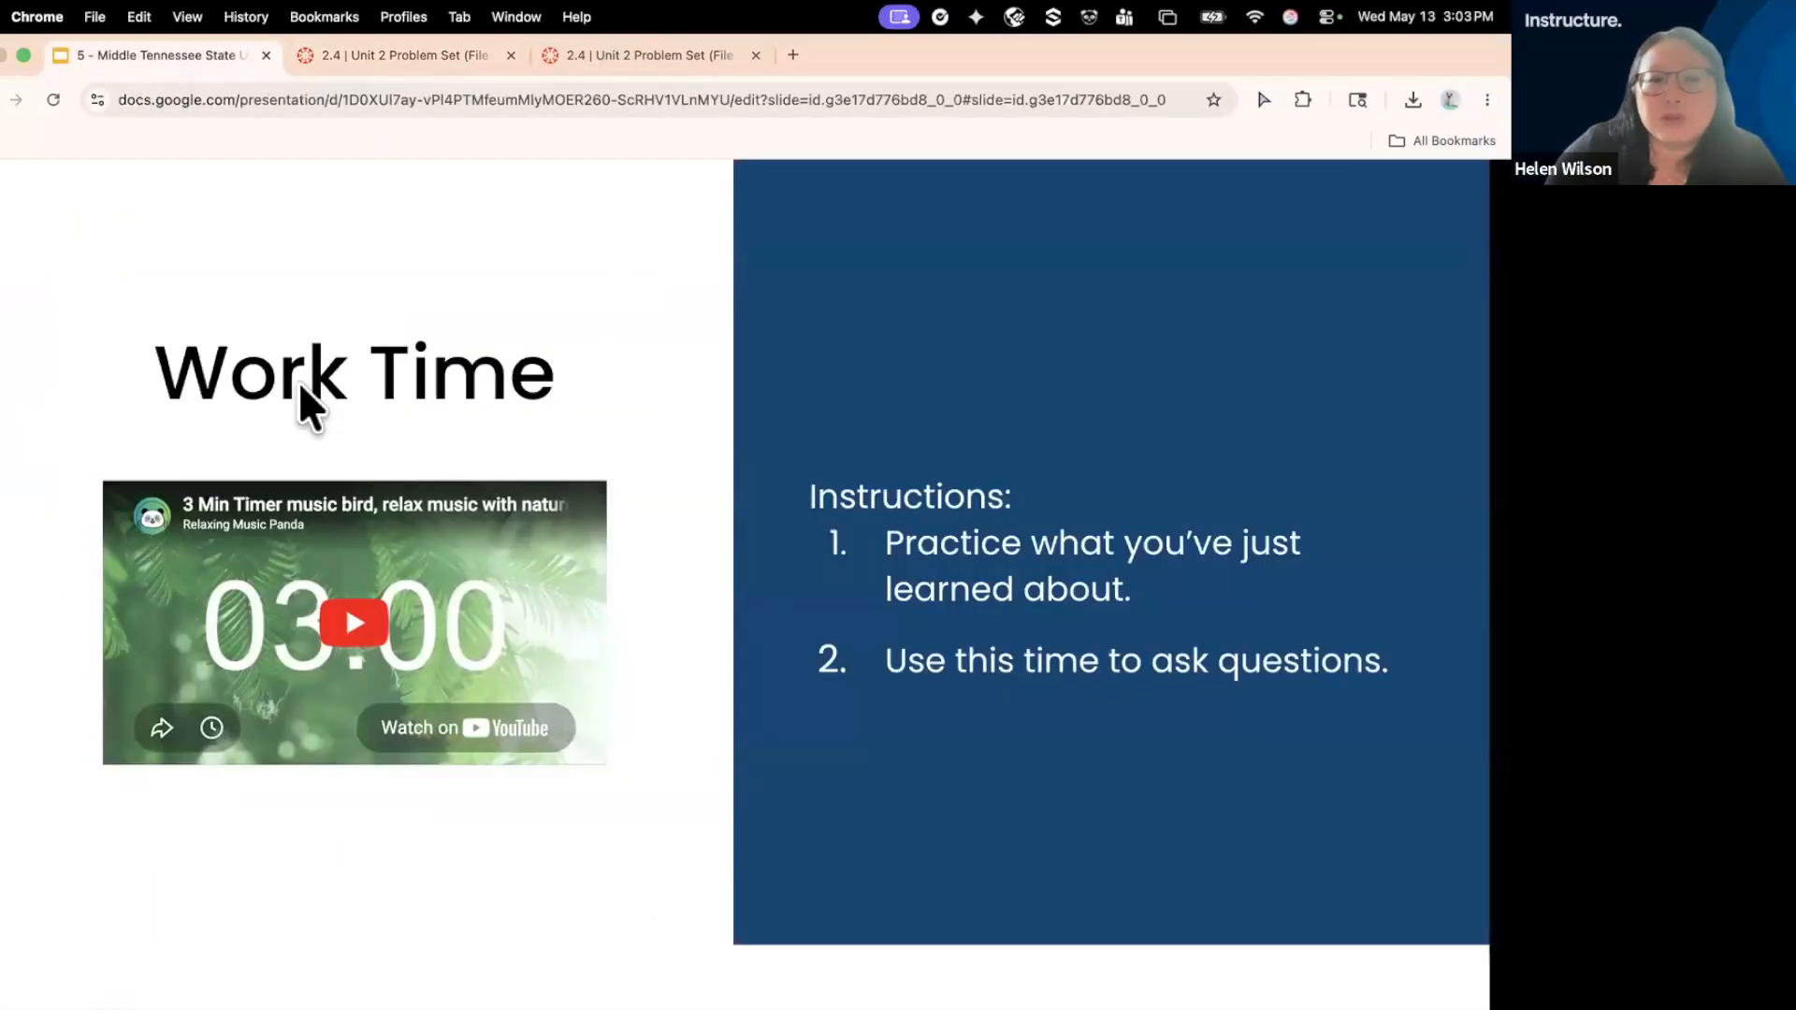
click(353, 623)
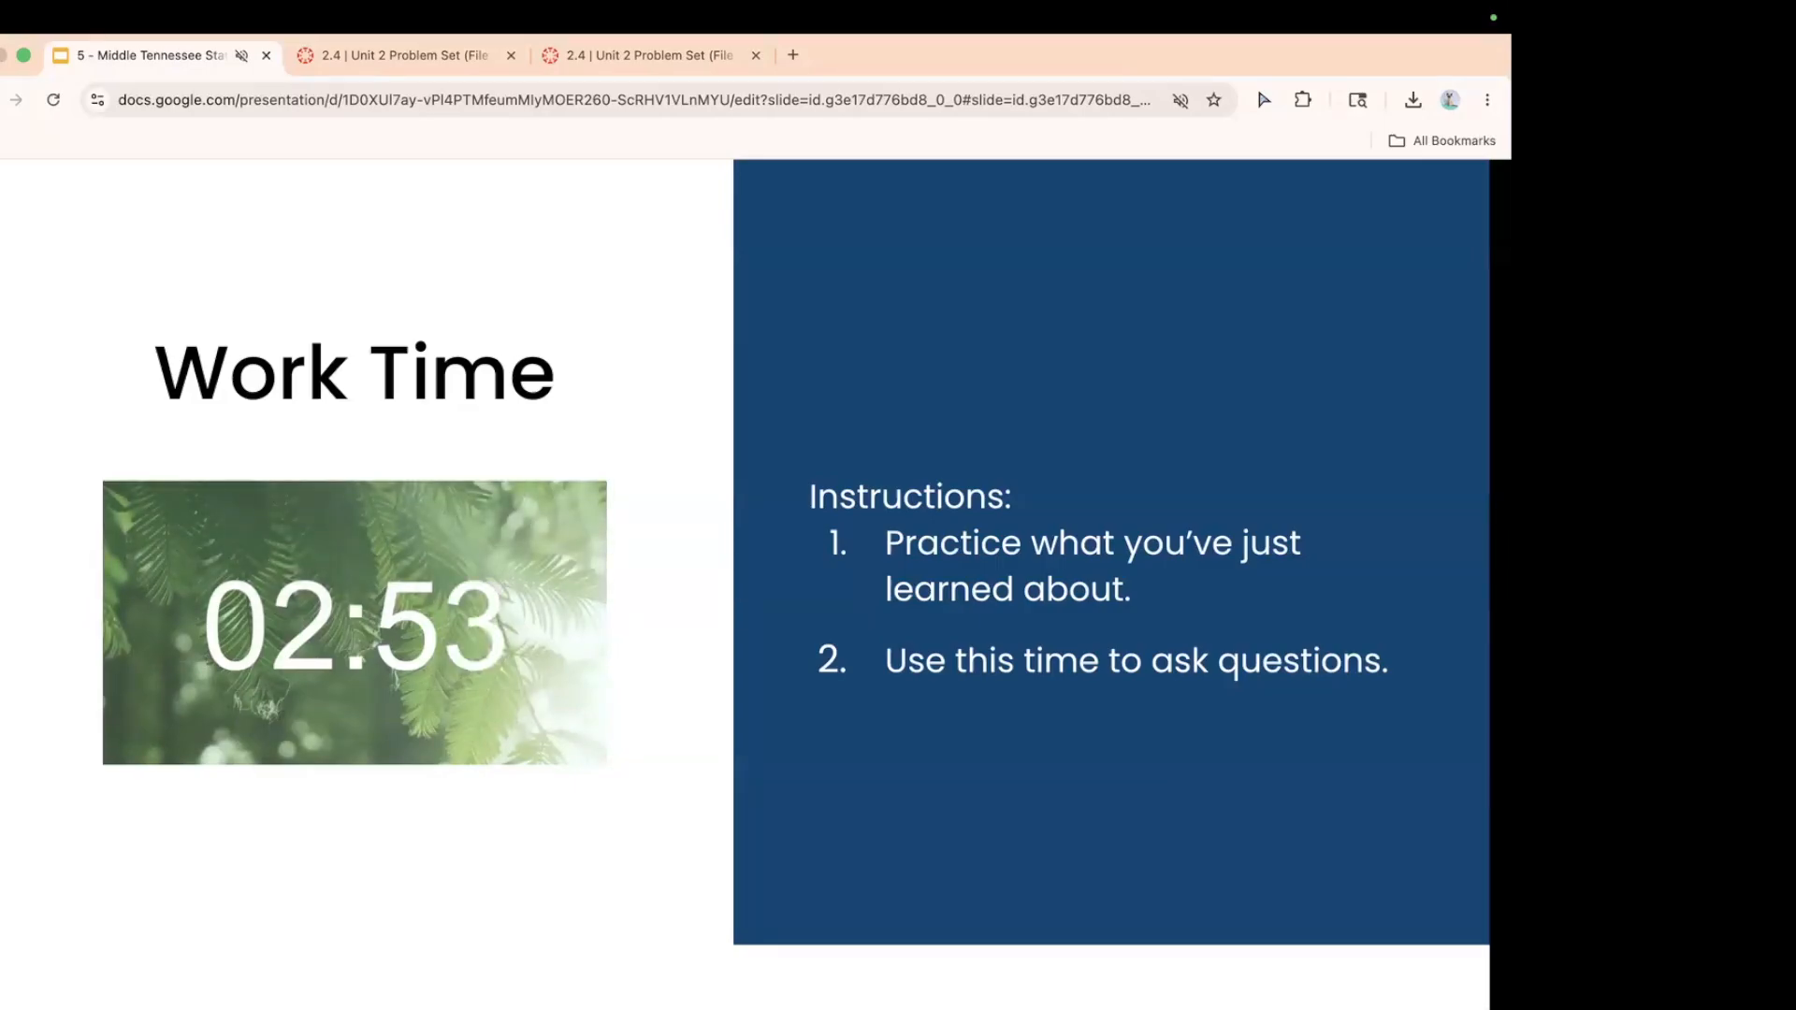
click(395, 53)
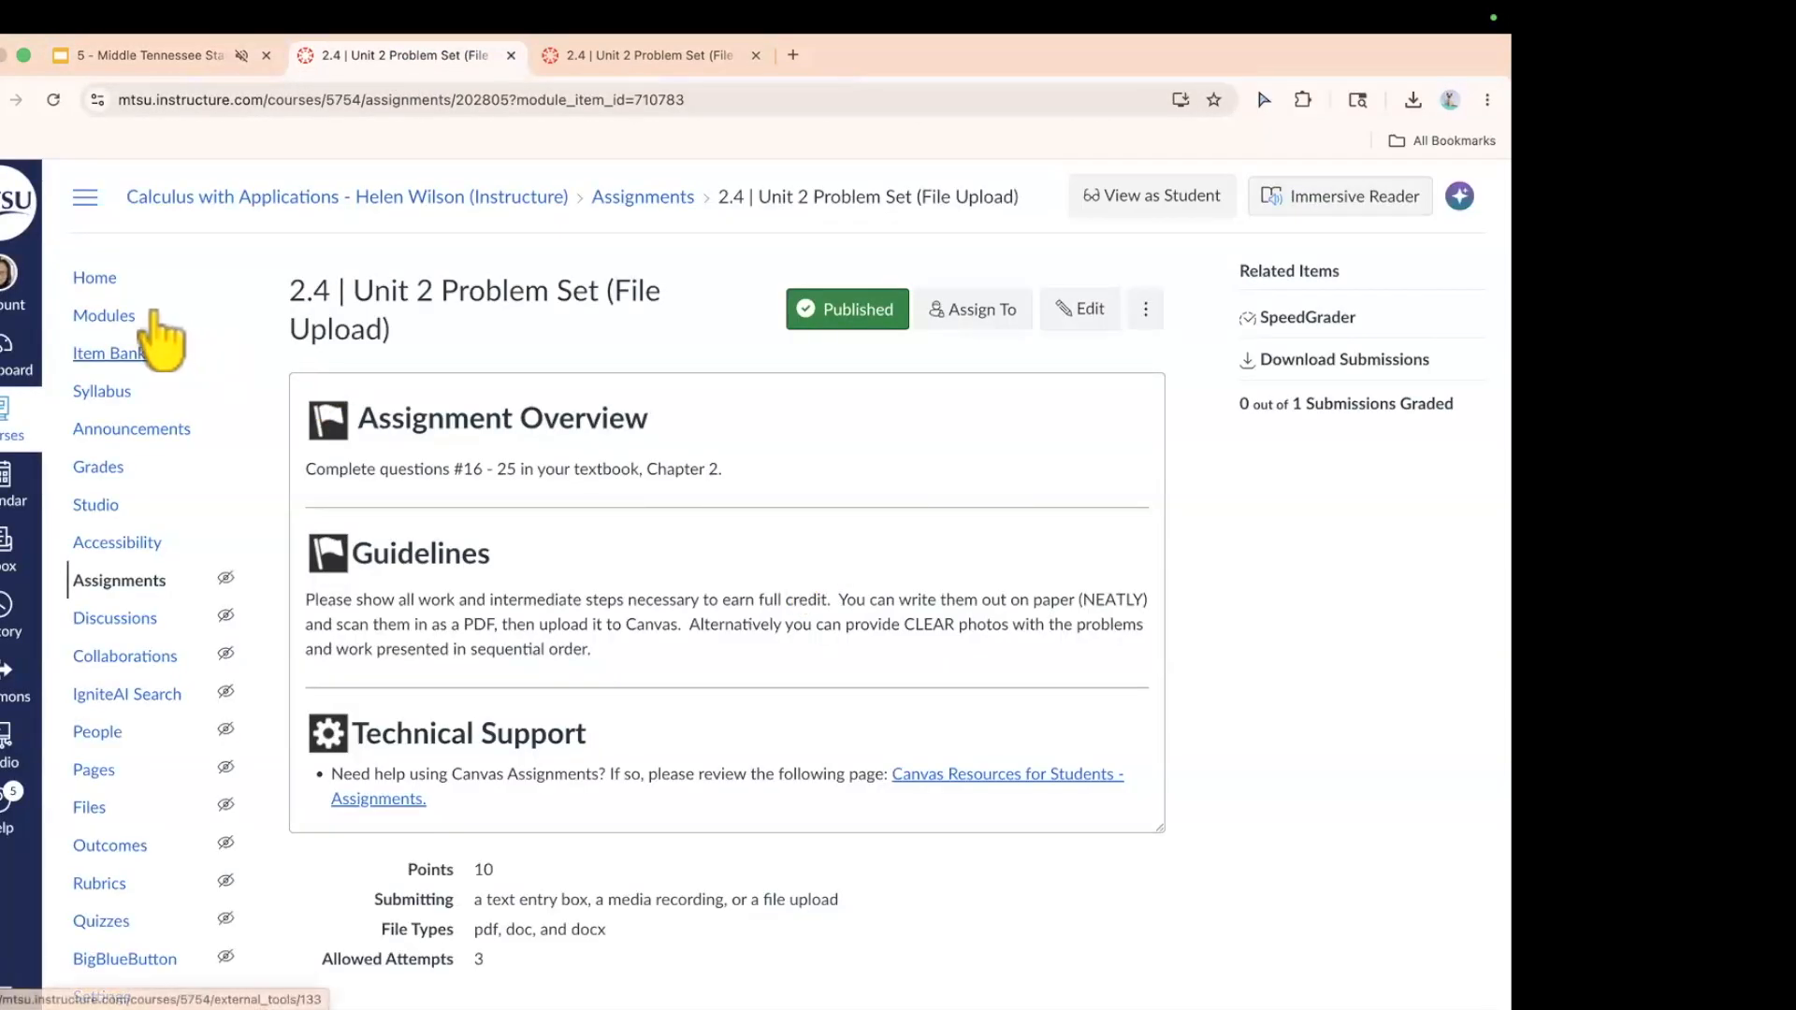
click(12, 369)
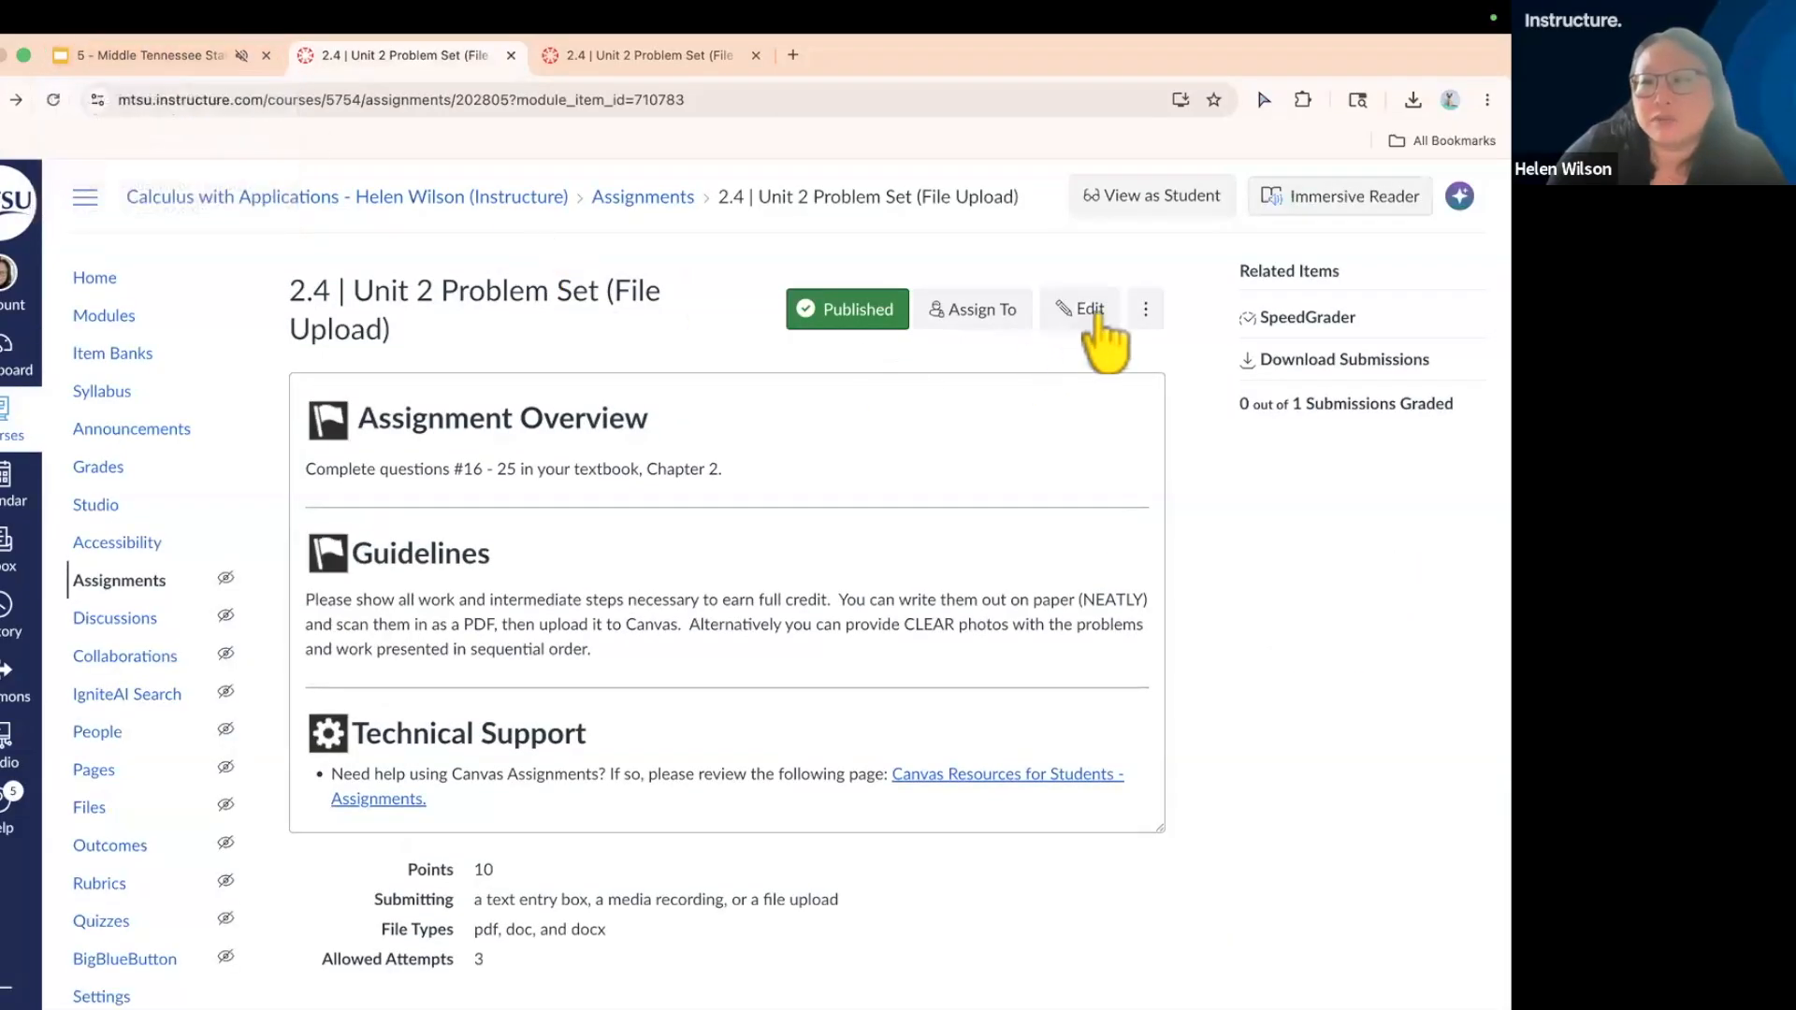
- Edit the 2.4 problem set assignment, switch Restrict Upload File Types off and on again, look over the remaining settings, and cancel the edit
click(1068, 309)
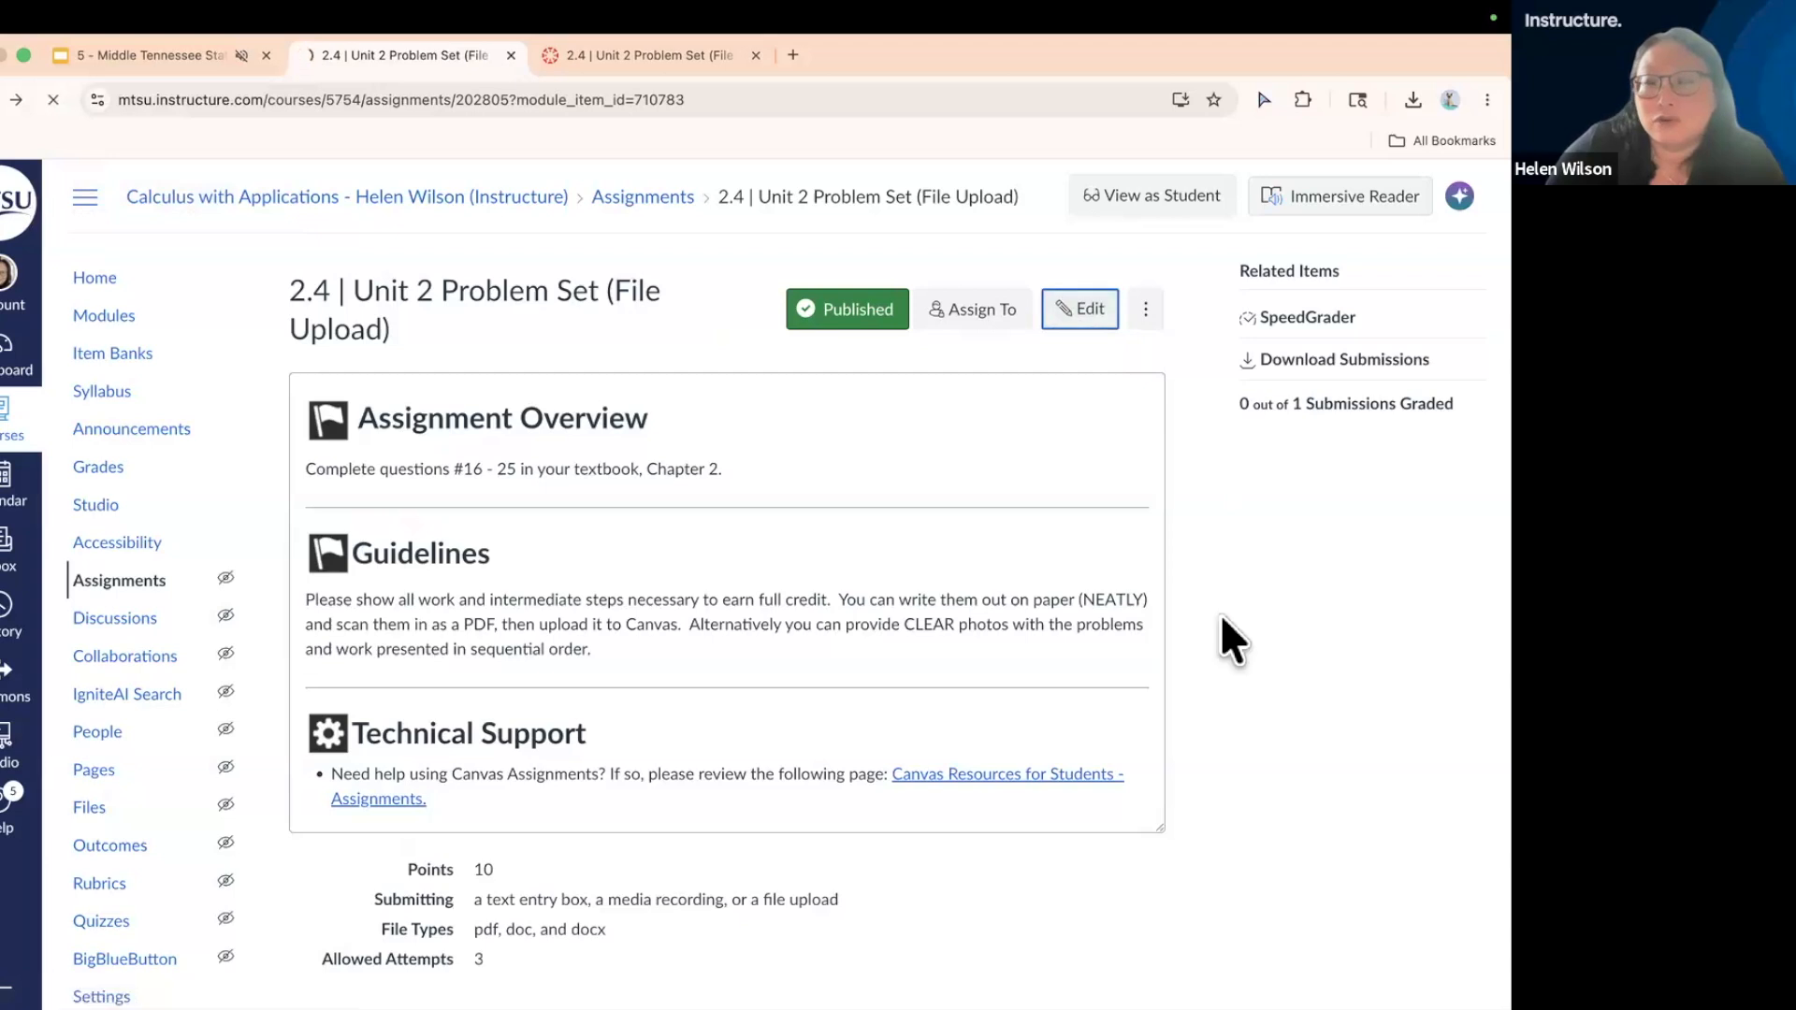
scroll(982, 917, down, 10)
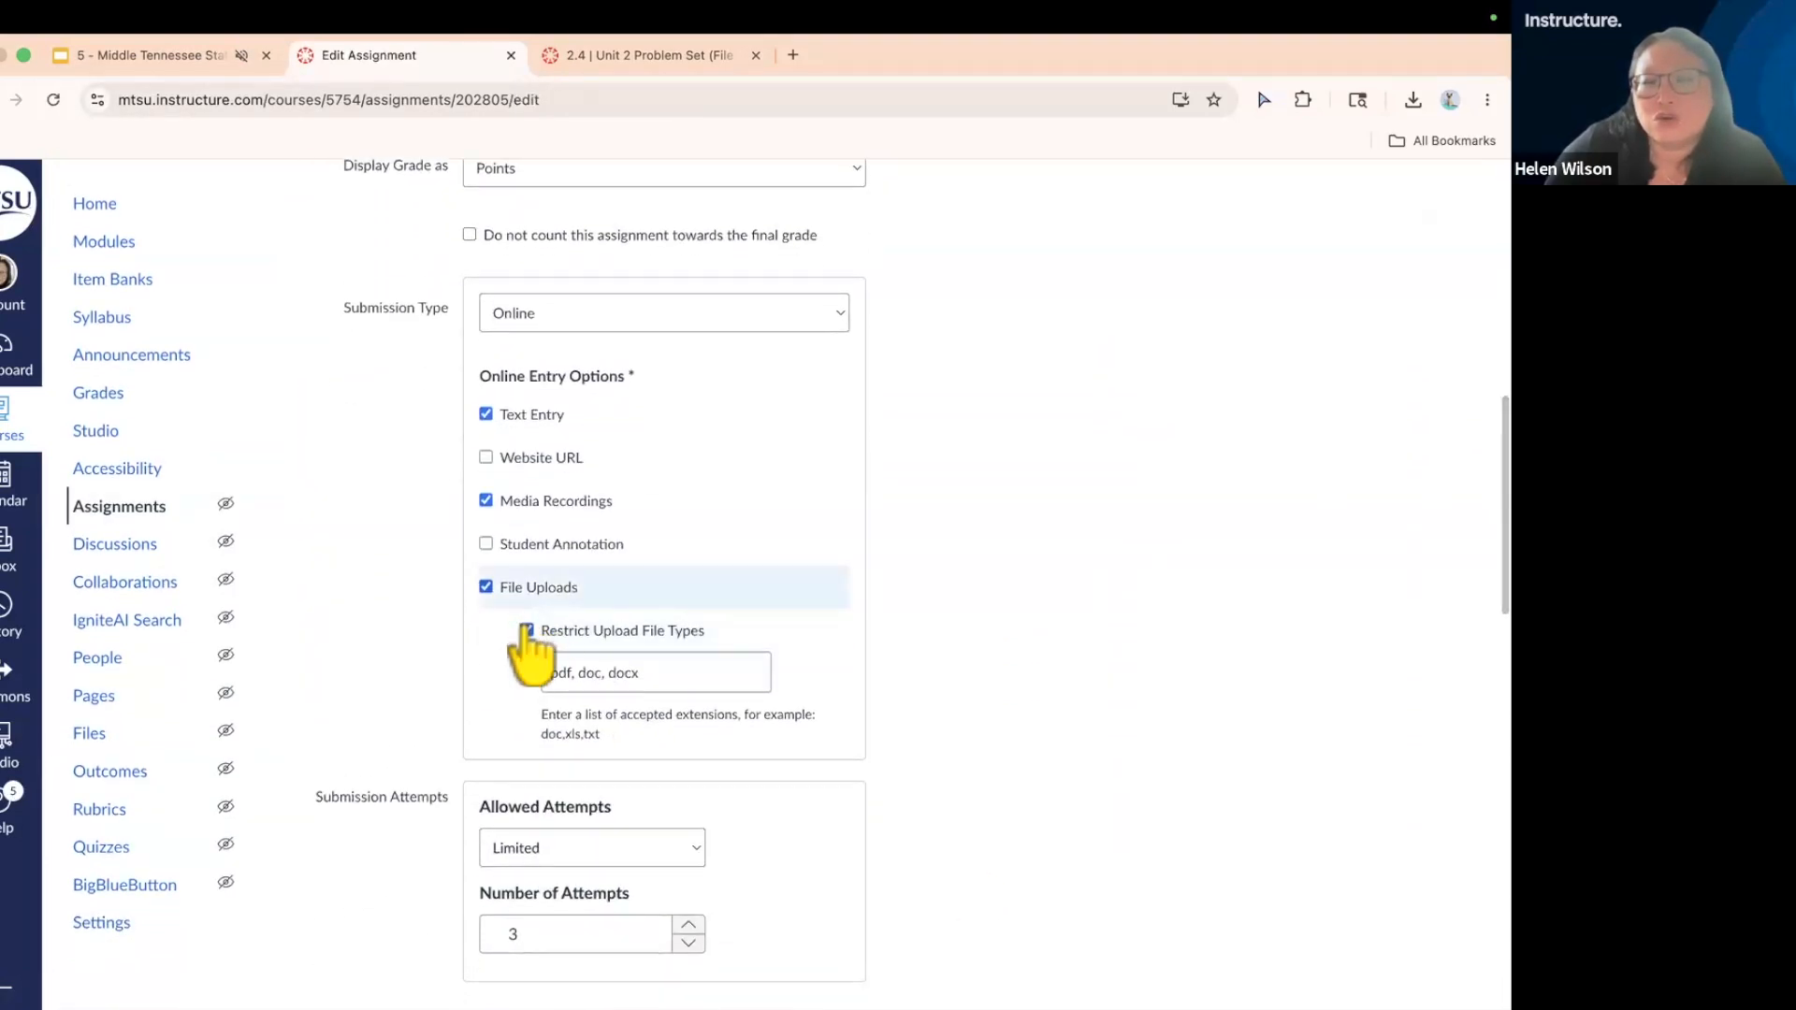
scroll(527, 630, up, 5)
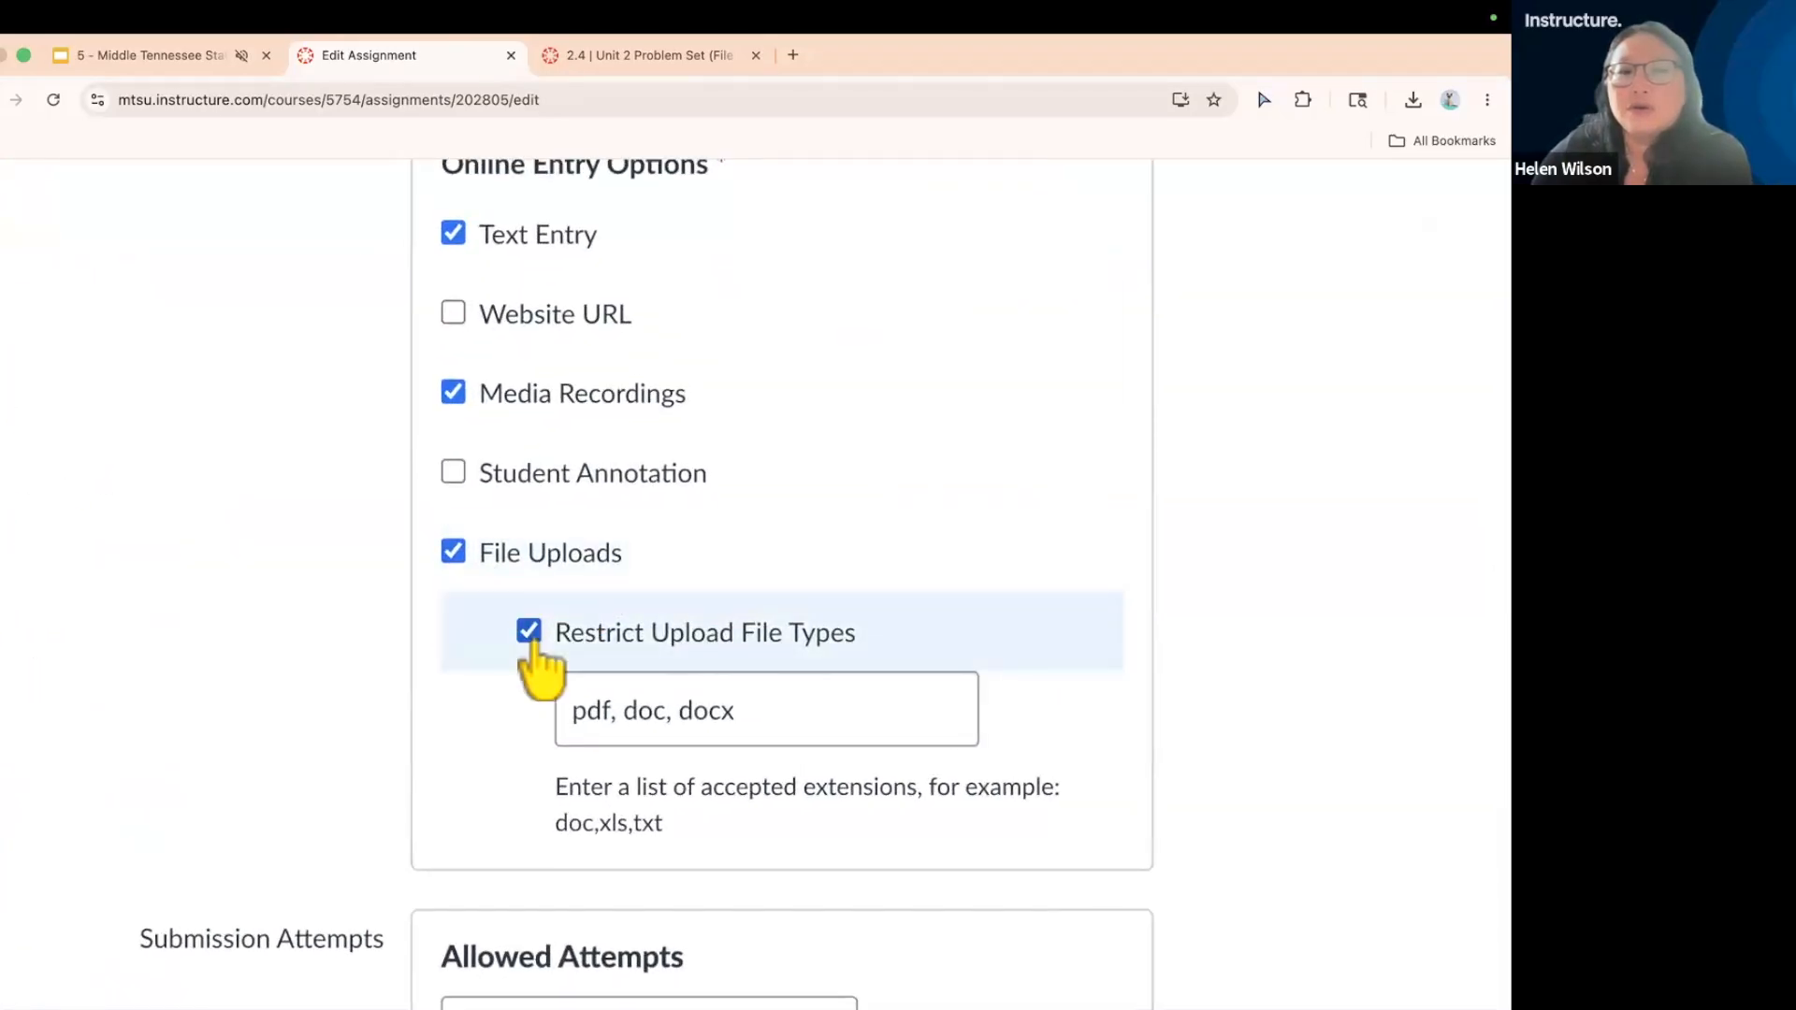
click(529, 632)
scroll(541, 646, down, 2)
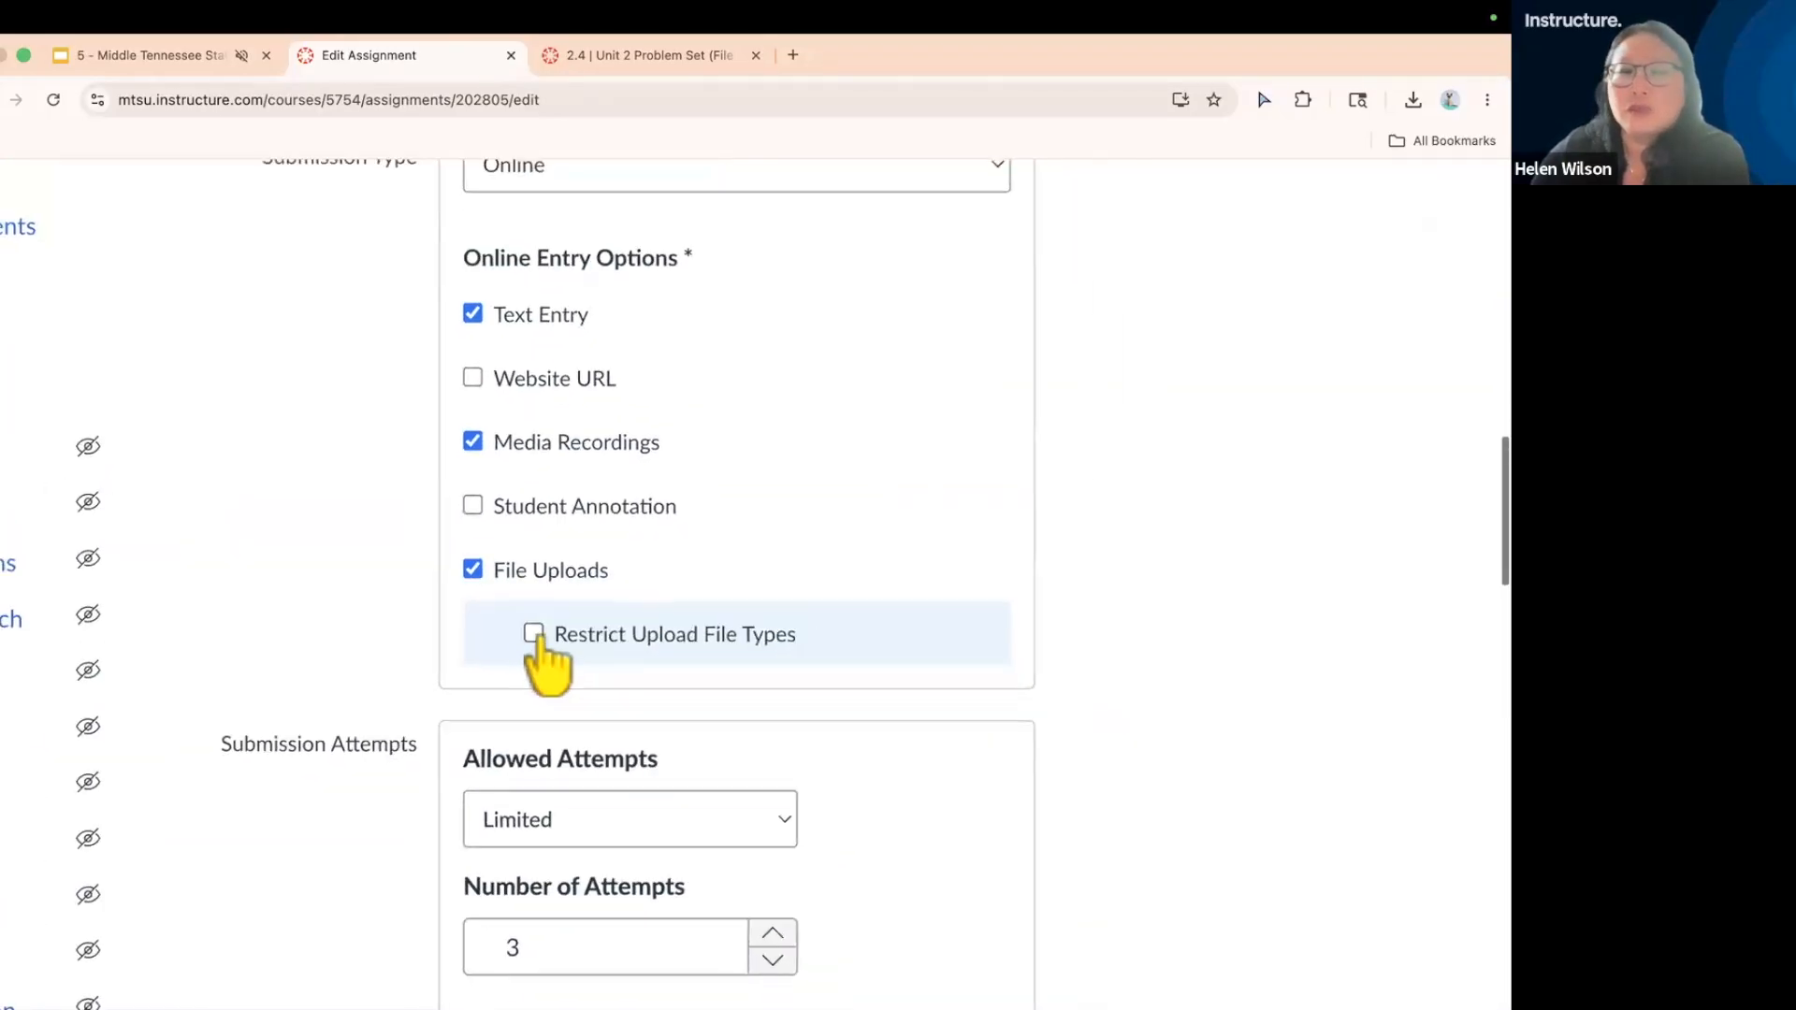
click(567, 638)
scroll(1097, 722, down, 5)
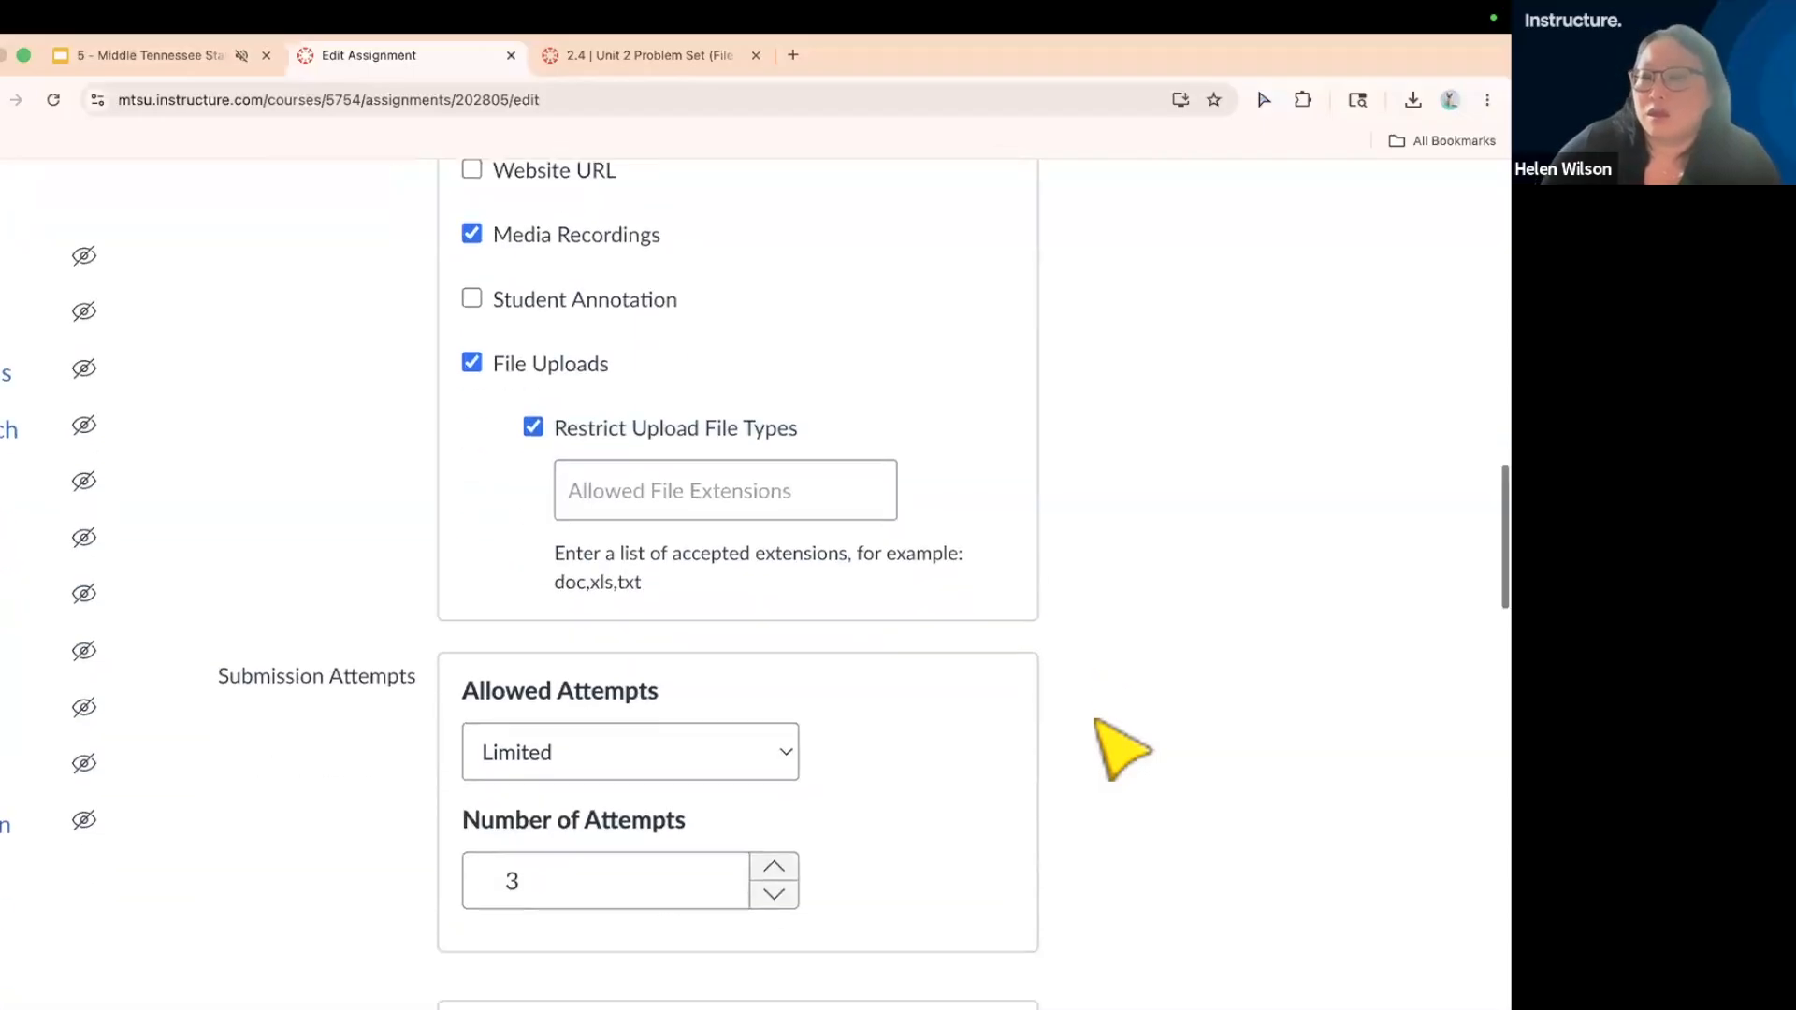
scroll(1096, 720, down, 15)
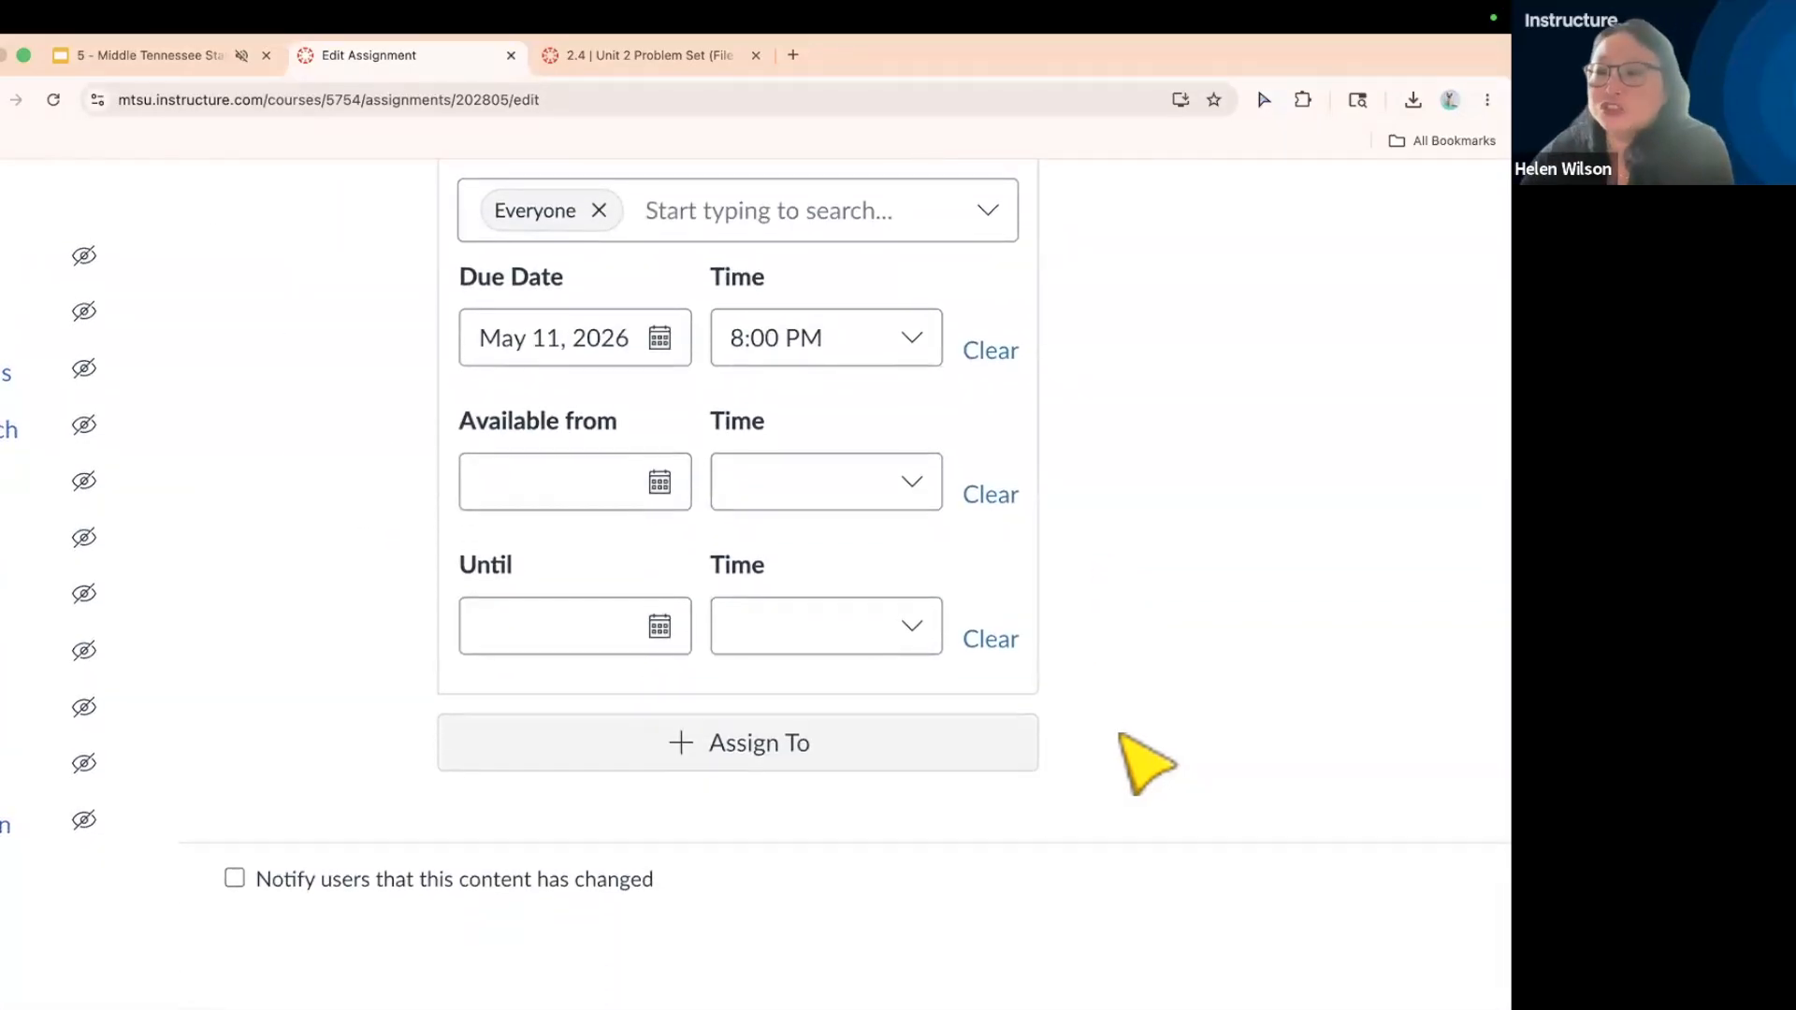
scroll(1119, 734, down, 5)
click(1325, 930)
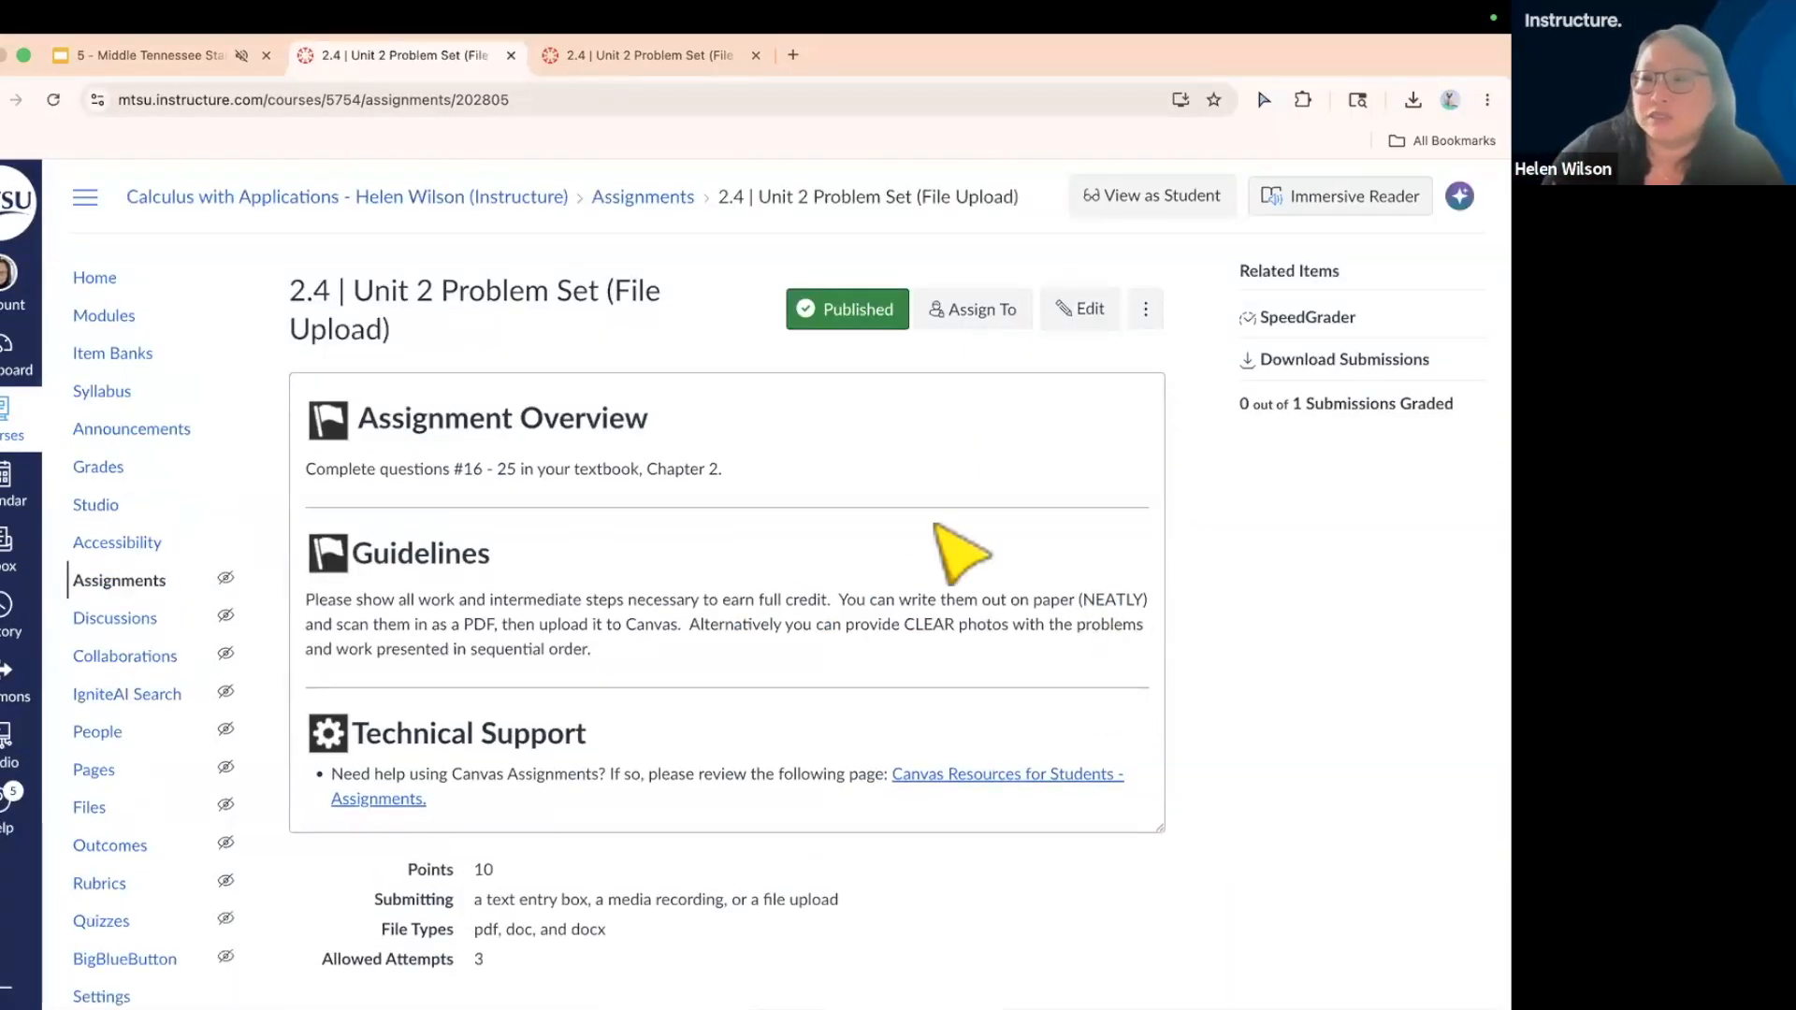
- Switch to Google Slides to check the timer on the Work Time slide
click(168, 57)
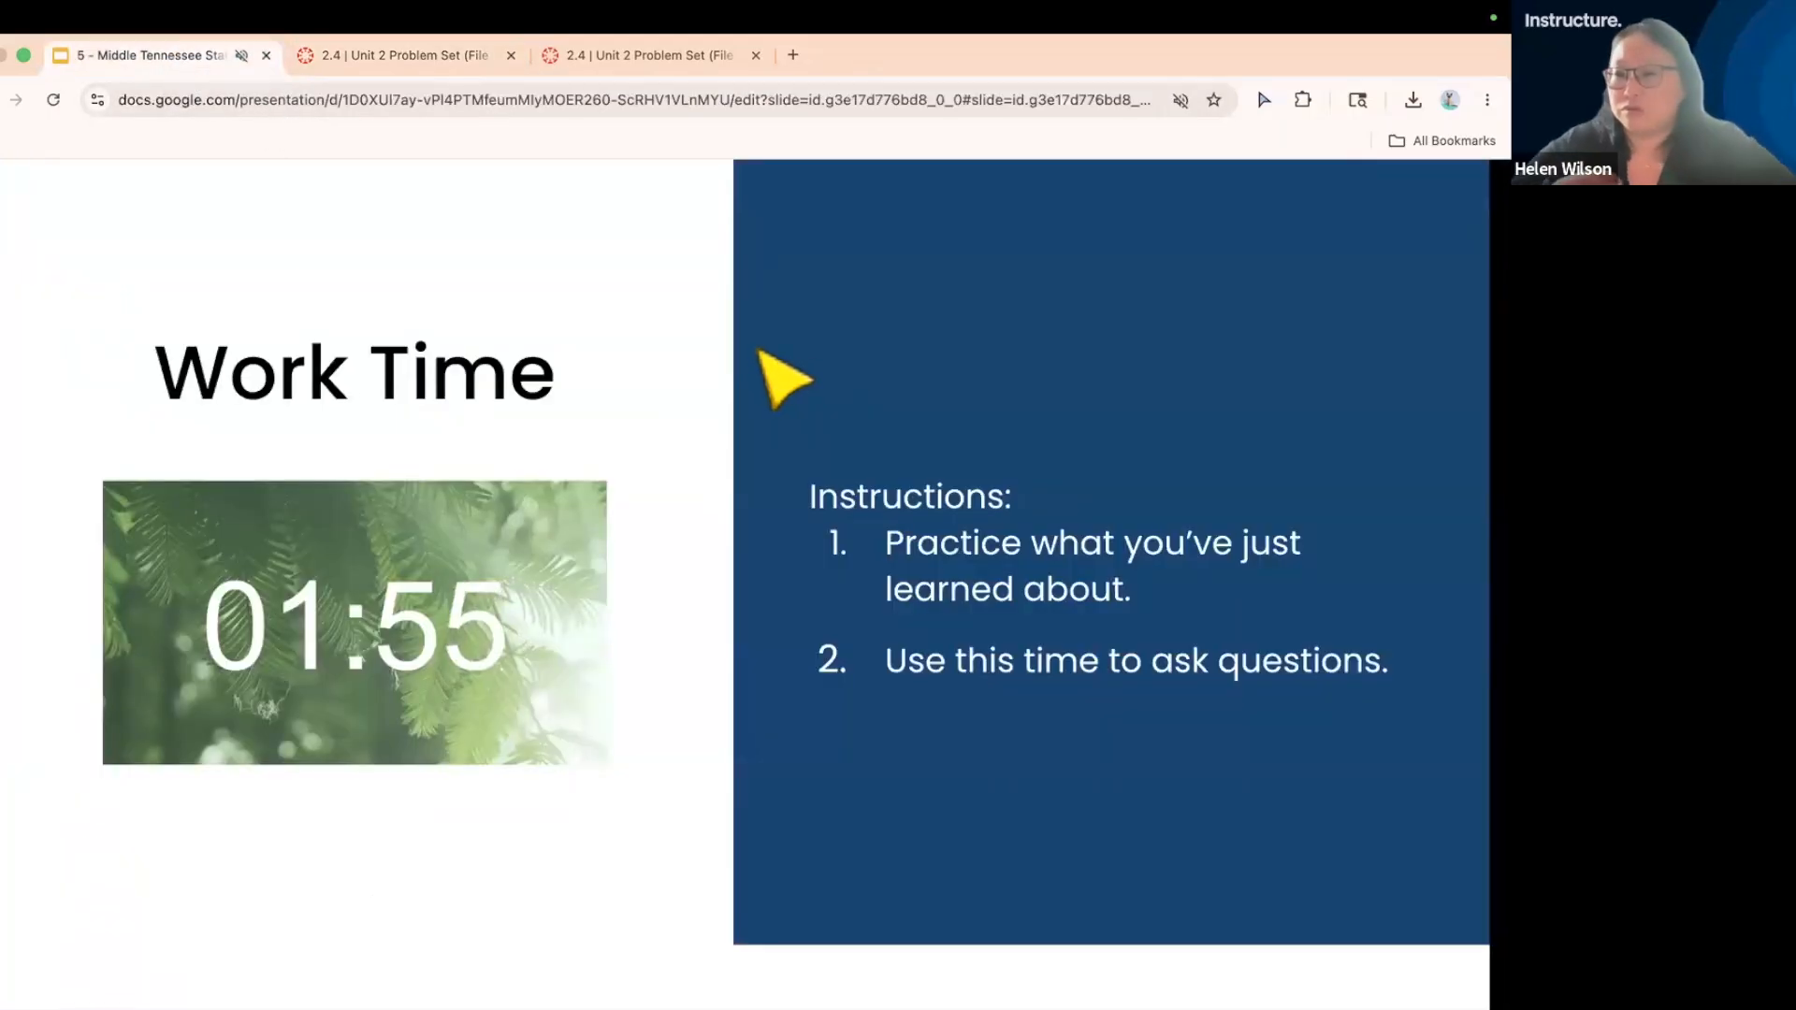
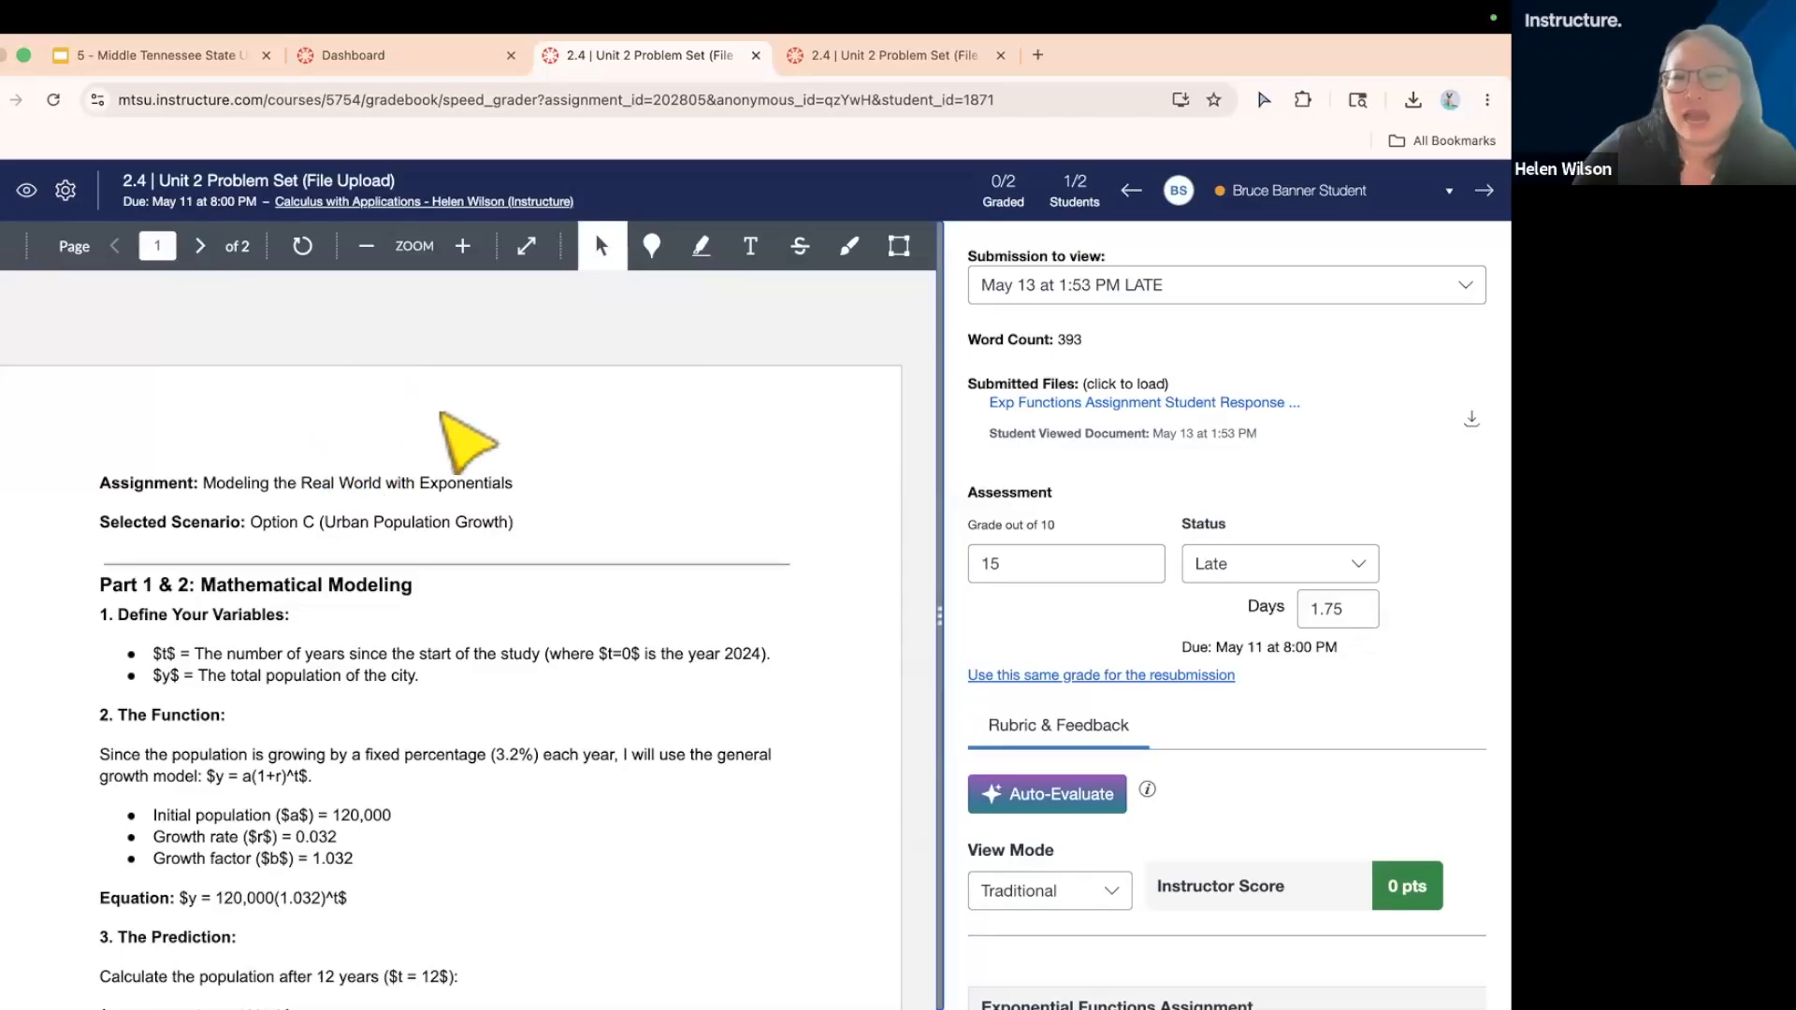
- Look through both pages of the student's submitted document for the 2.4 problem set and return to page 1
scroll(449, 430, down, 1)
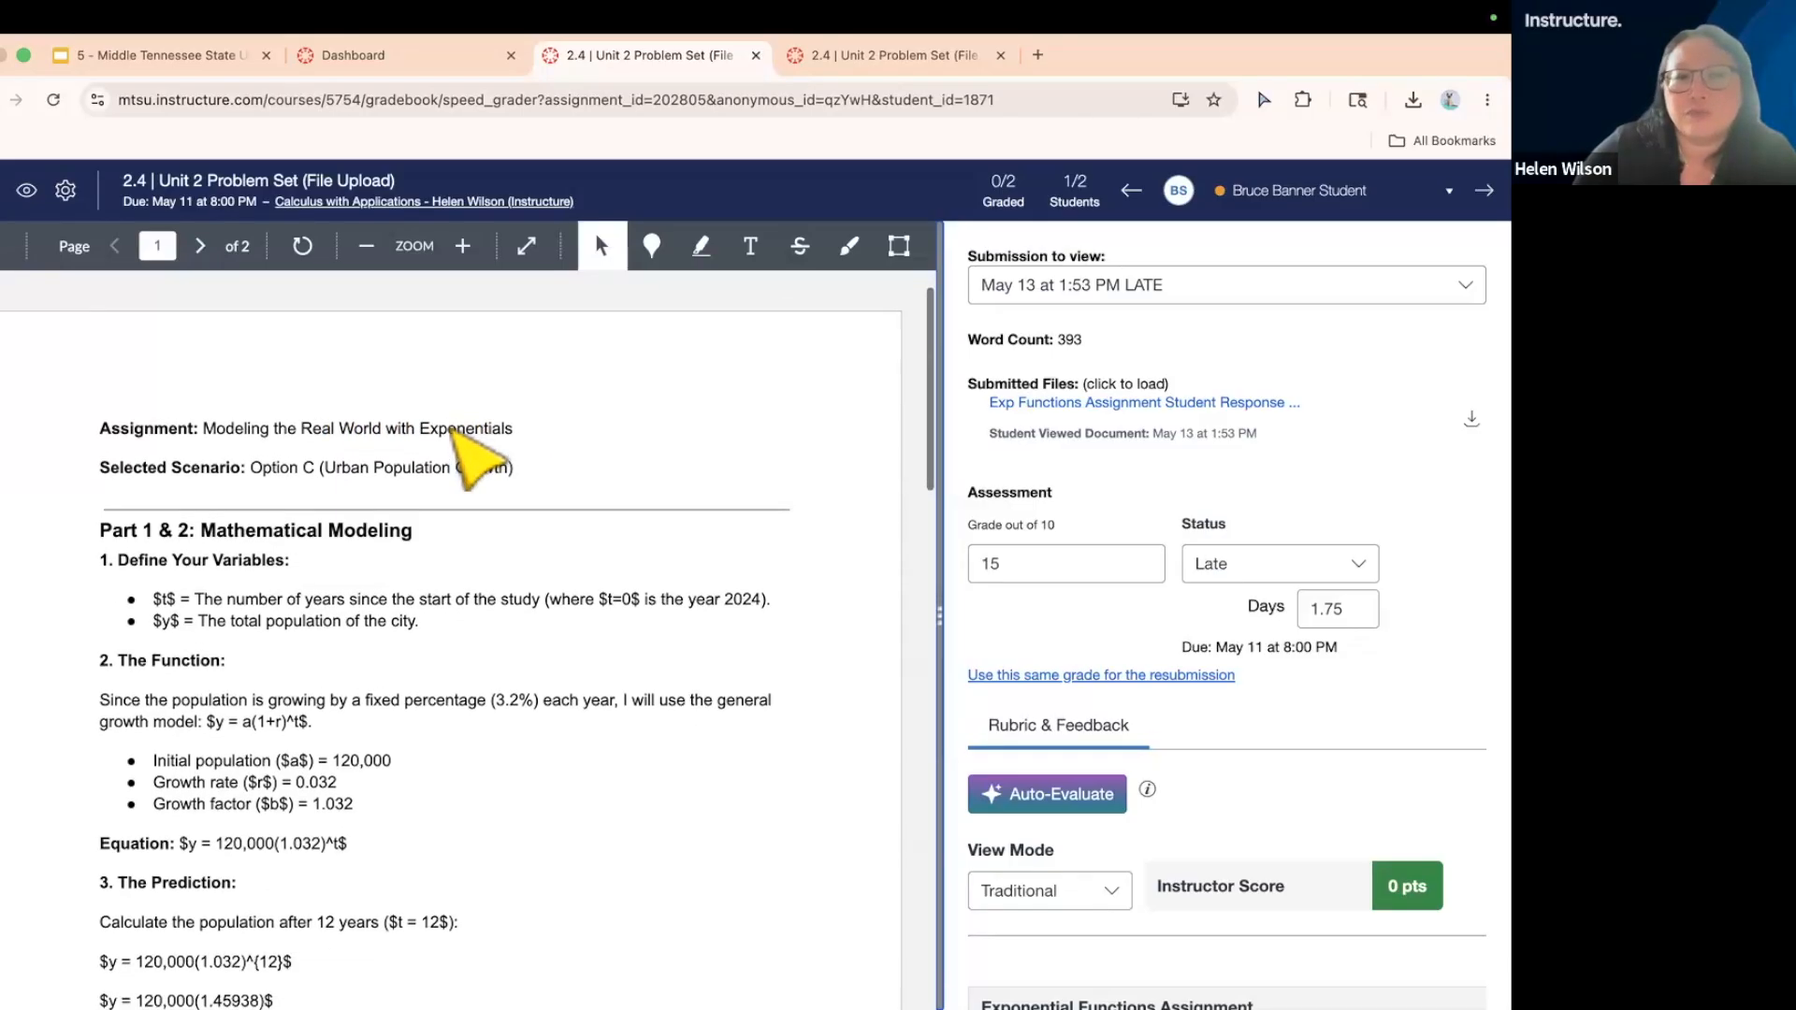
scroll(450, 429, up, 1)
click(199, 246)
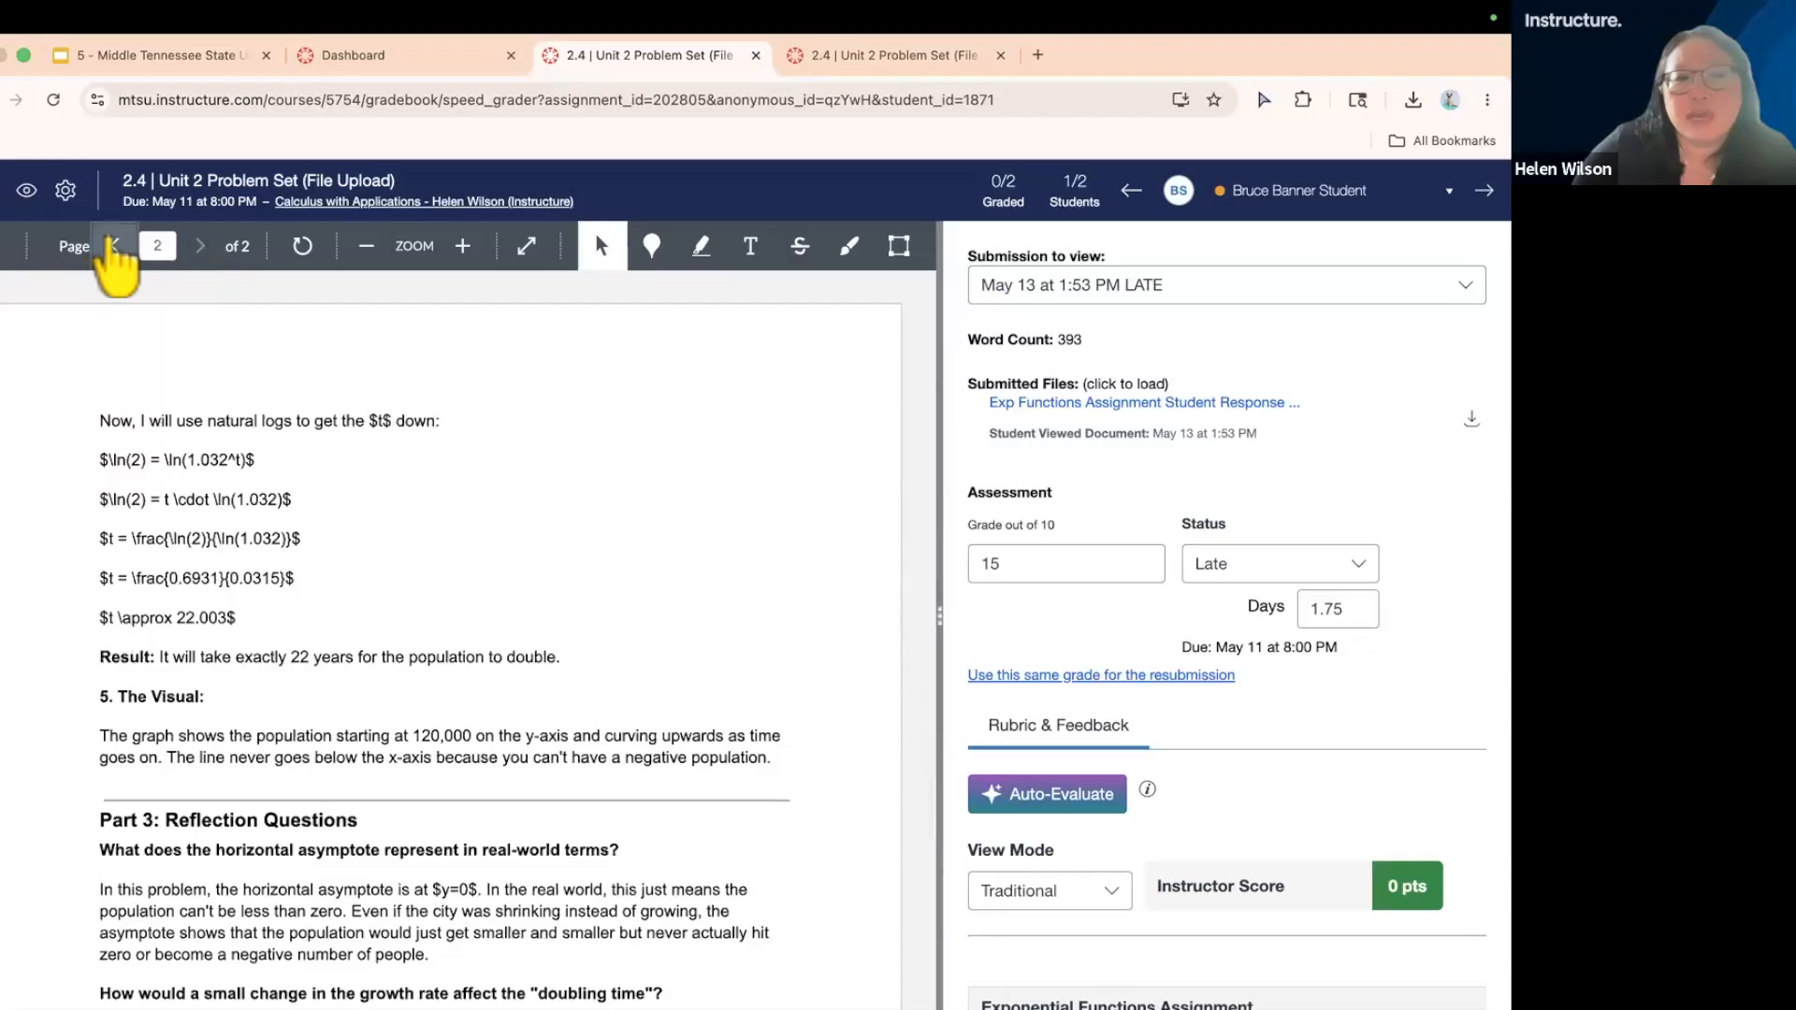
click(114, 246)
- Rotate the submitted document three times in the SpeedGrader document viewer
click(303, 248)
click(303, 248)
click(303, 247)
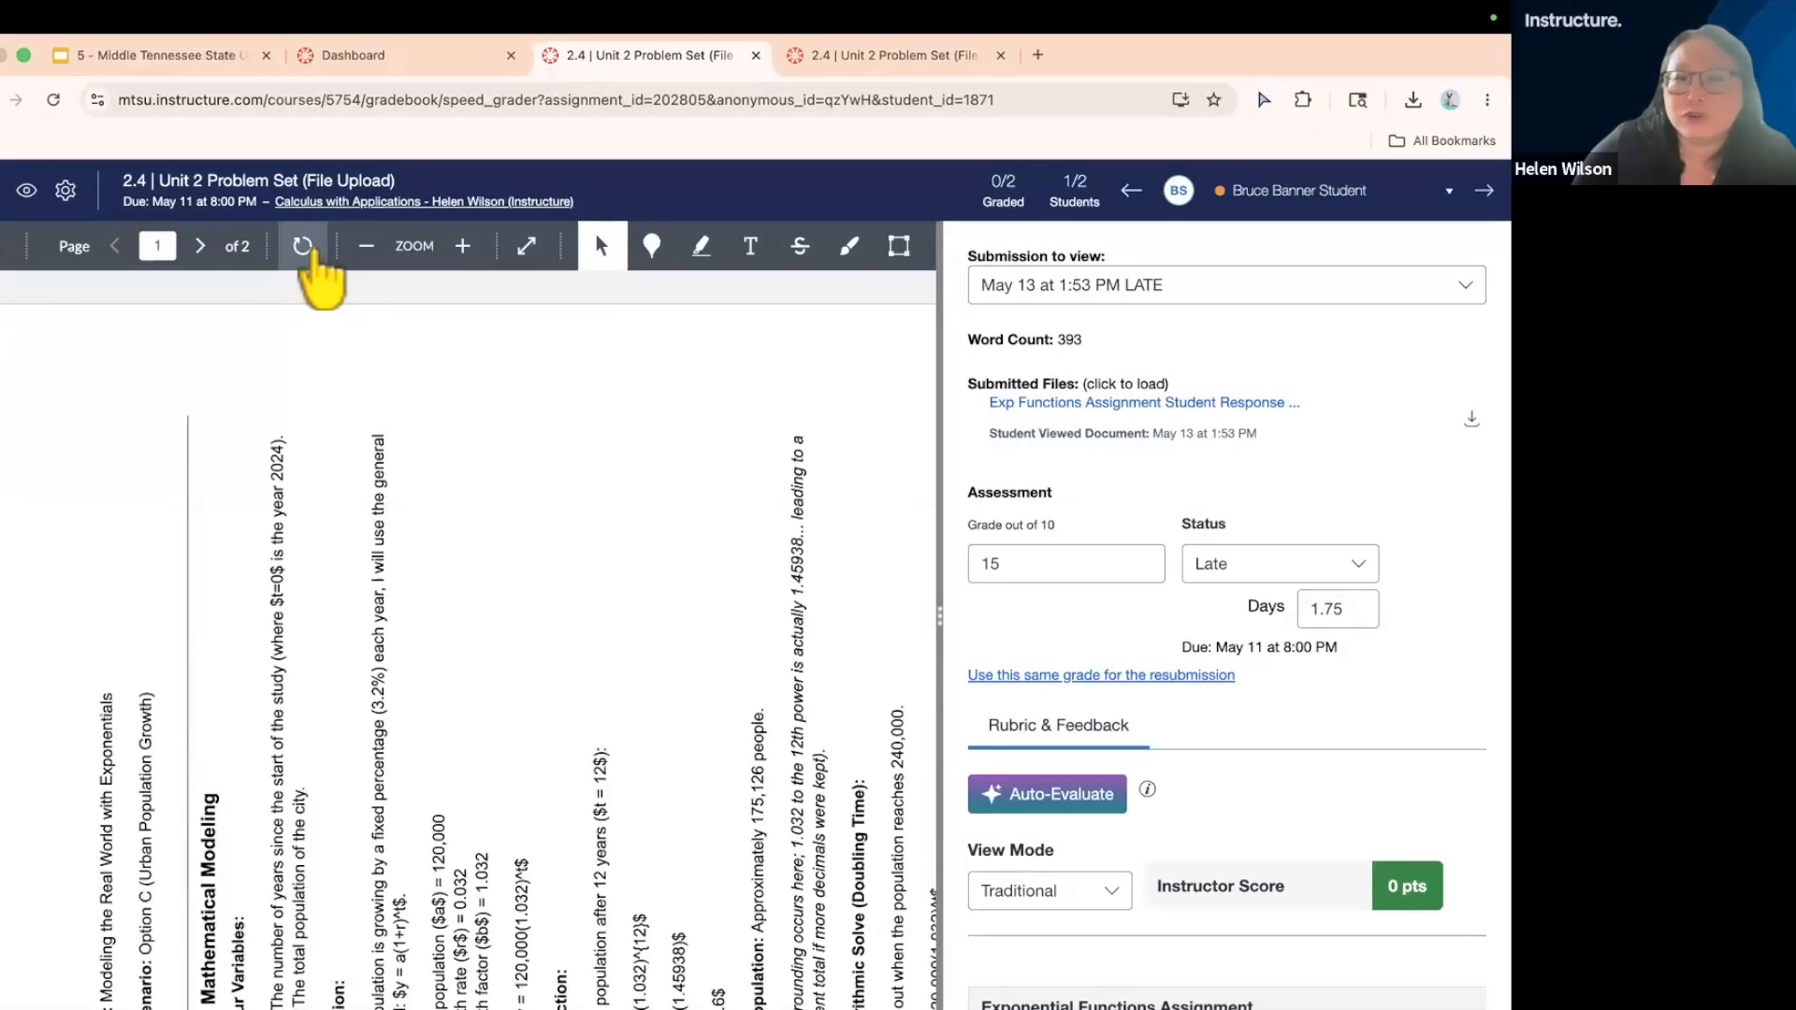
- Rotate the document upright and place a magenta point annotation above the Assignment line with the text "comment"
click(303, 248)
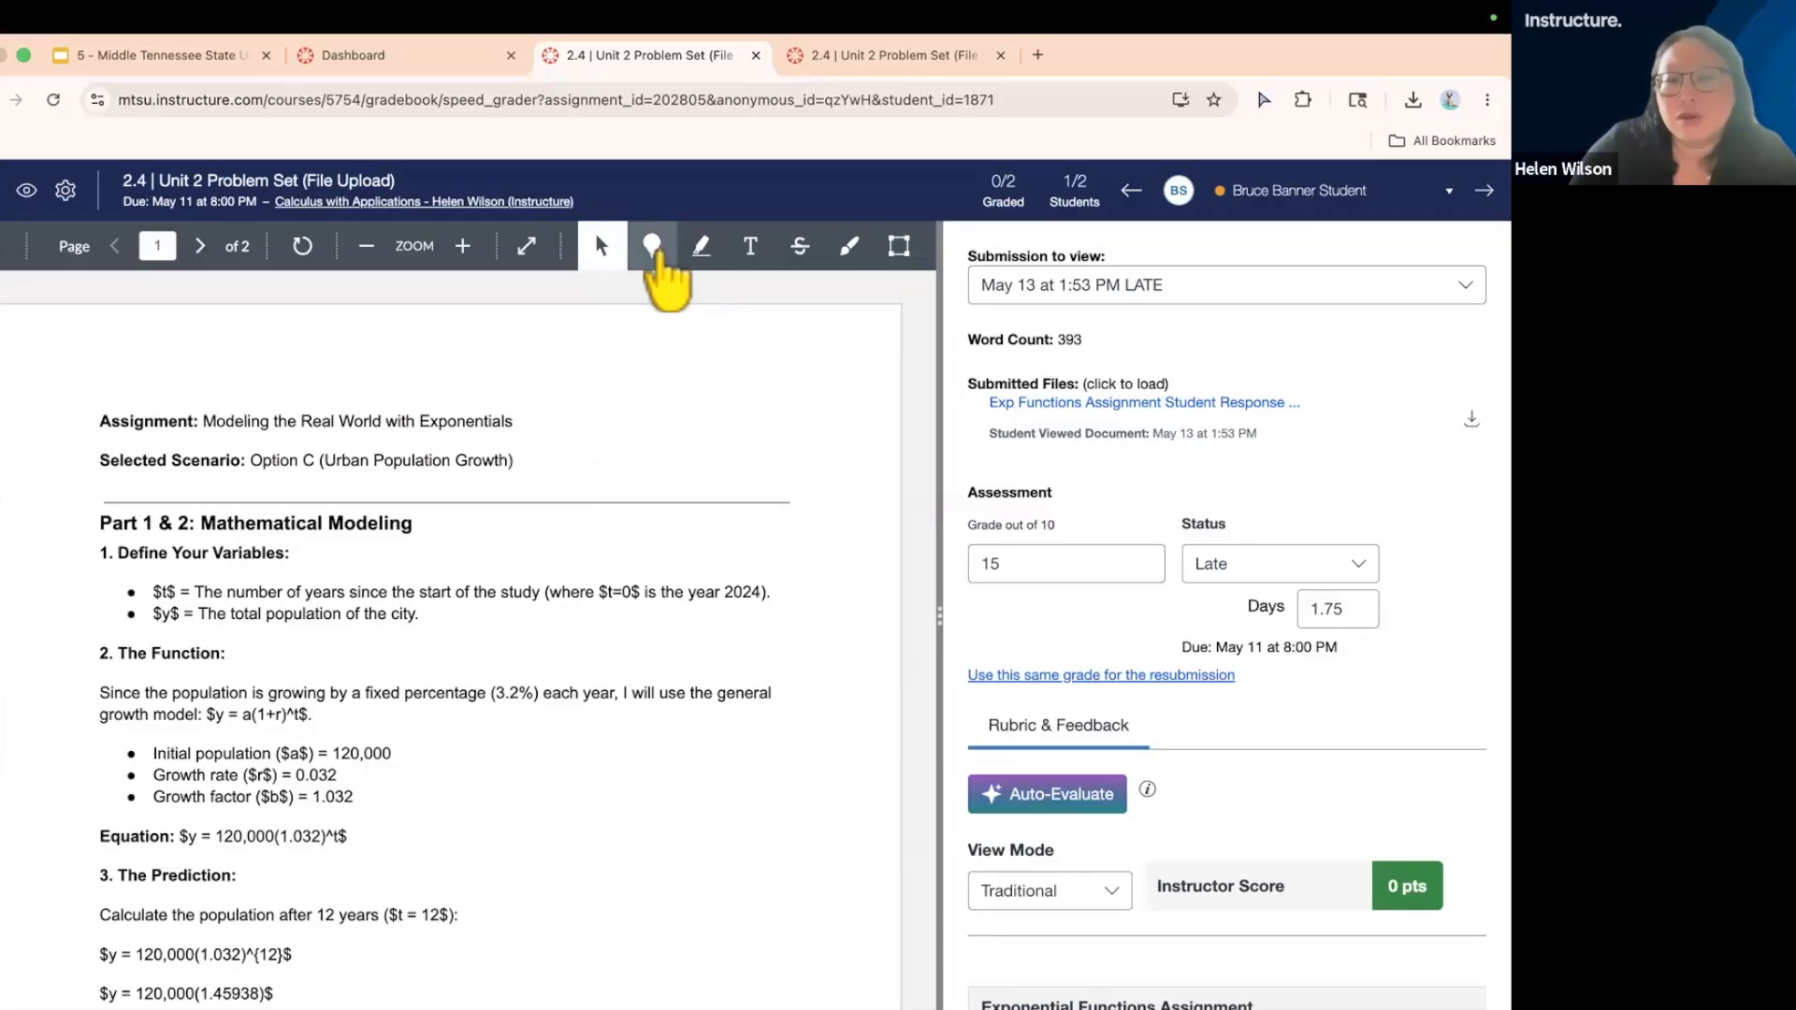
click(655, 249)
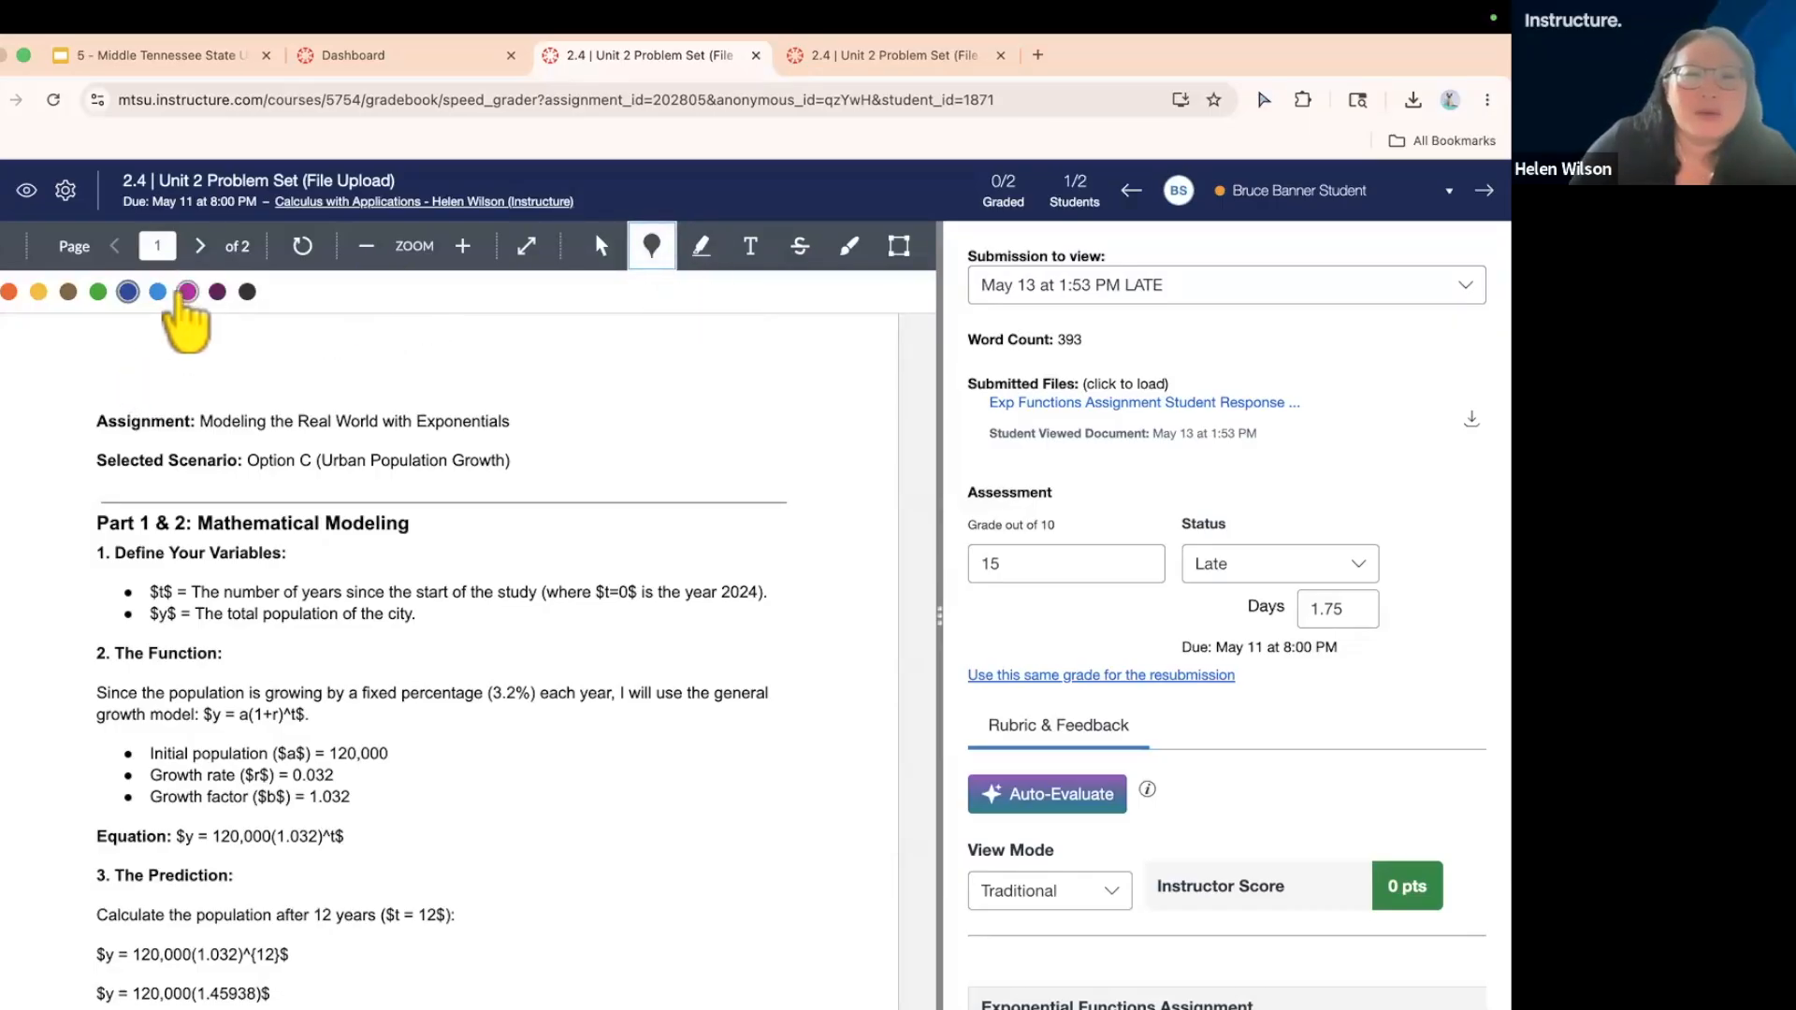
click(187, 291)
click(98, 397)
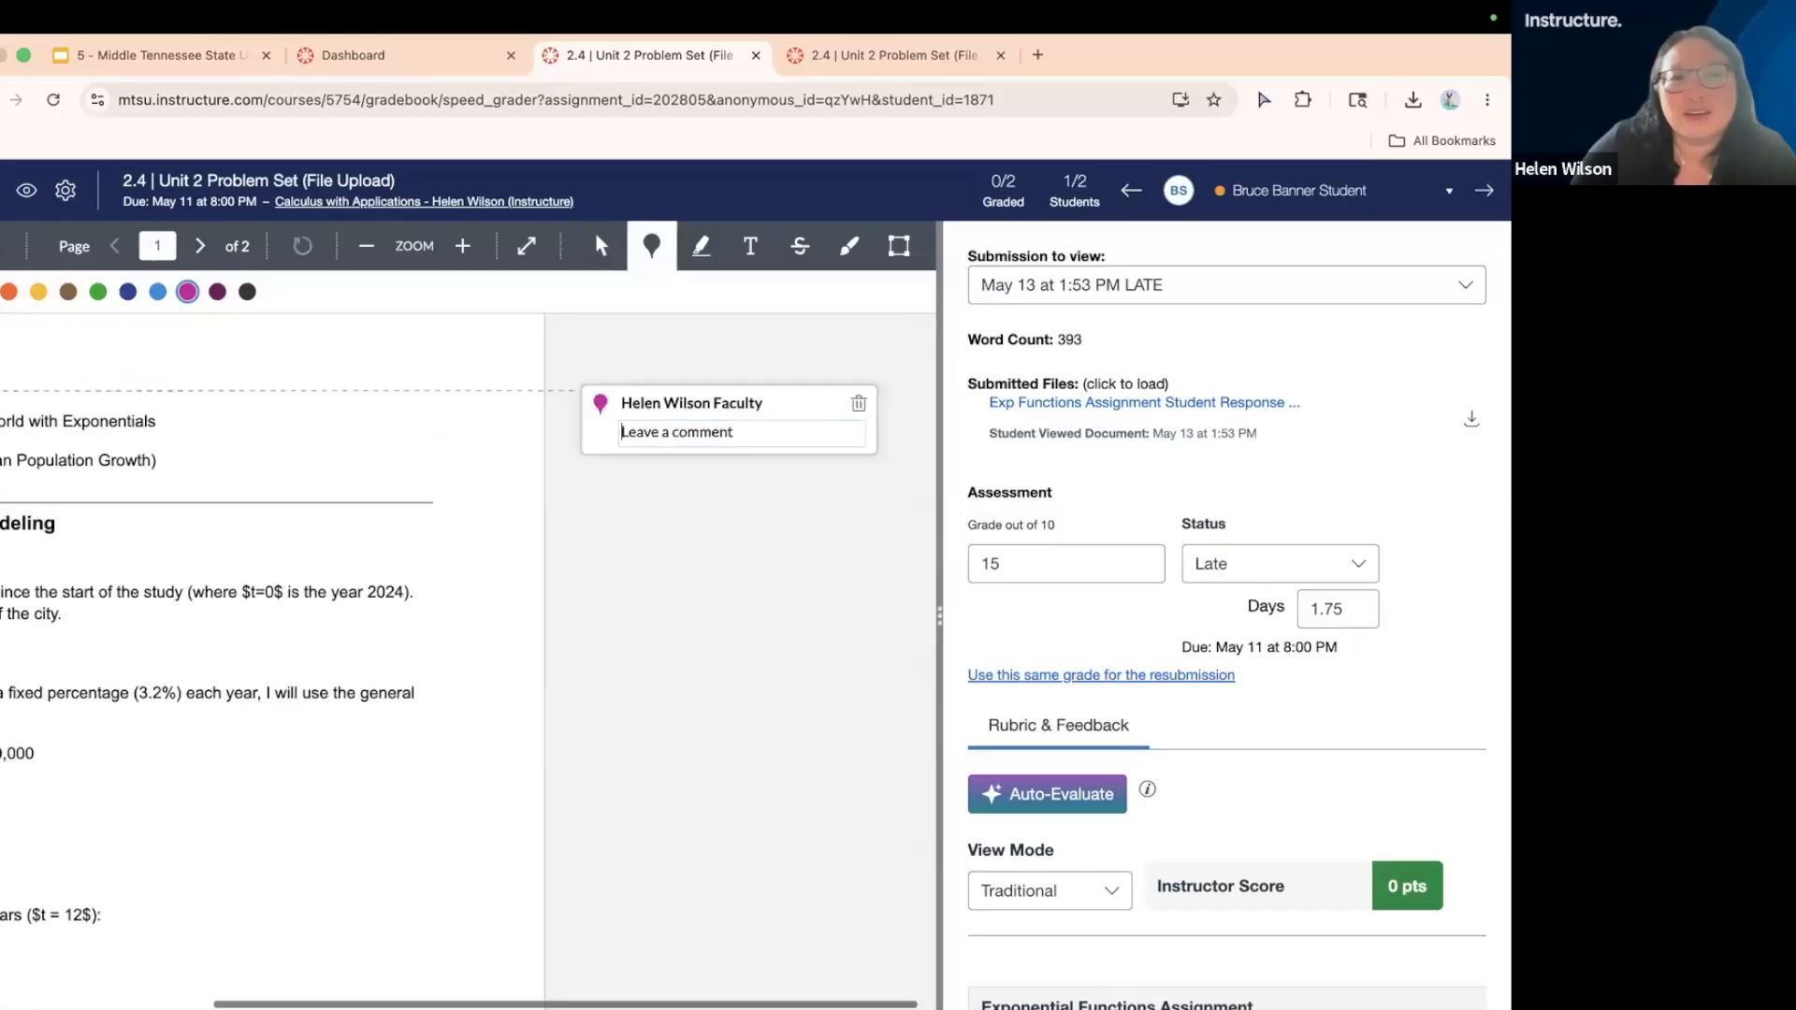
text(comment)
key(Return)
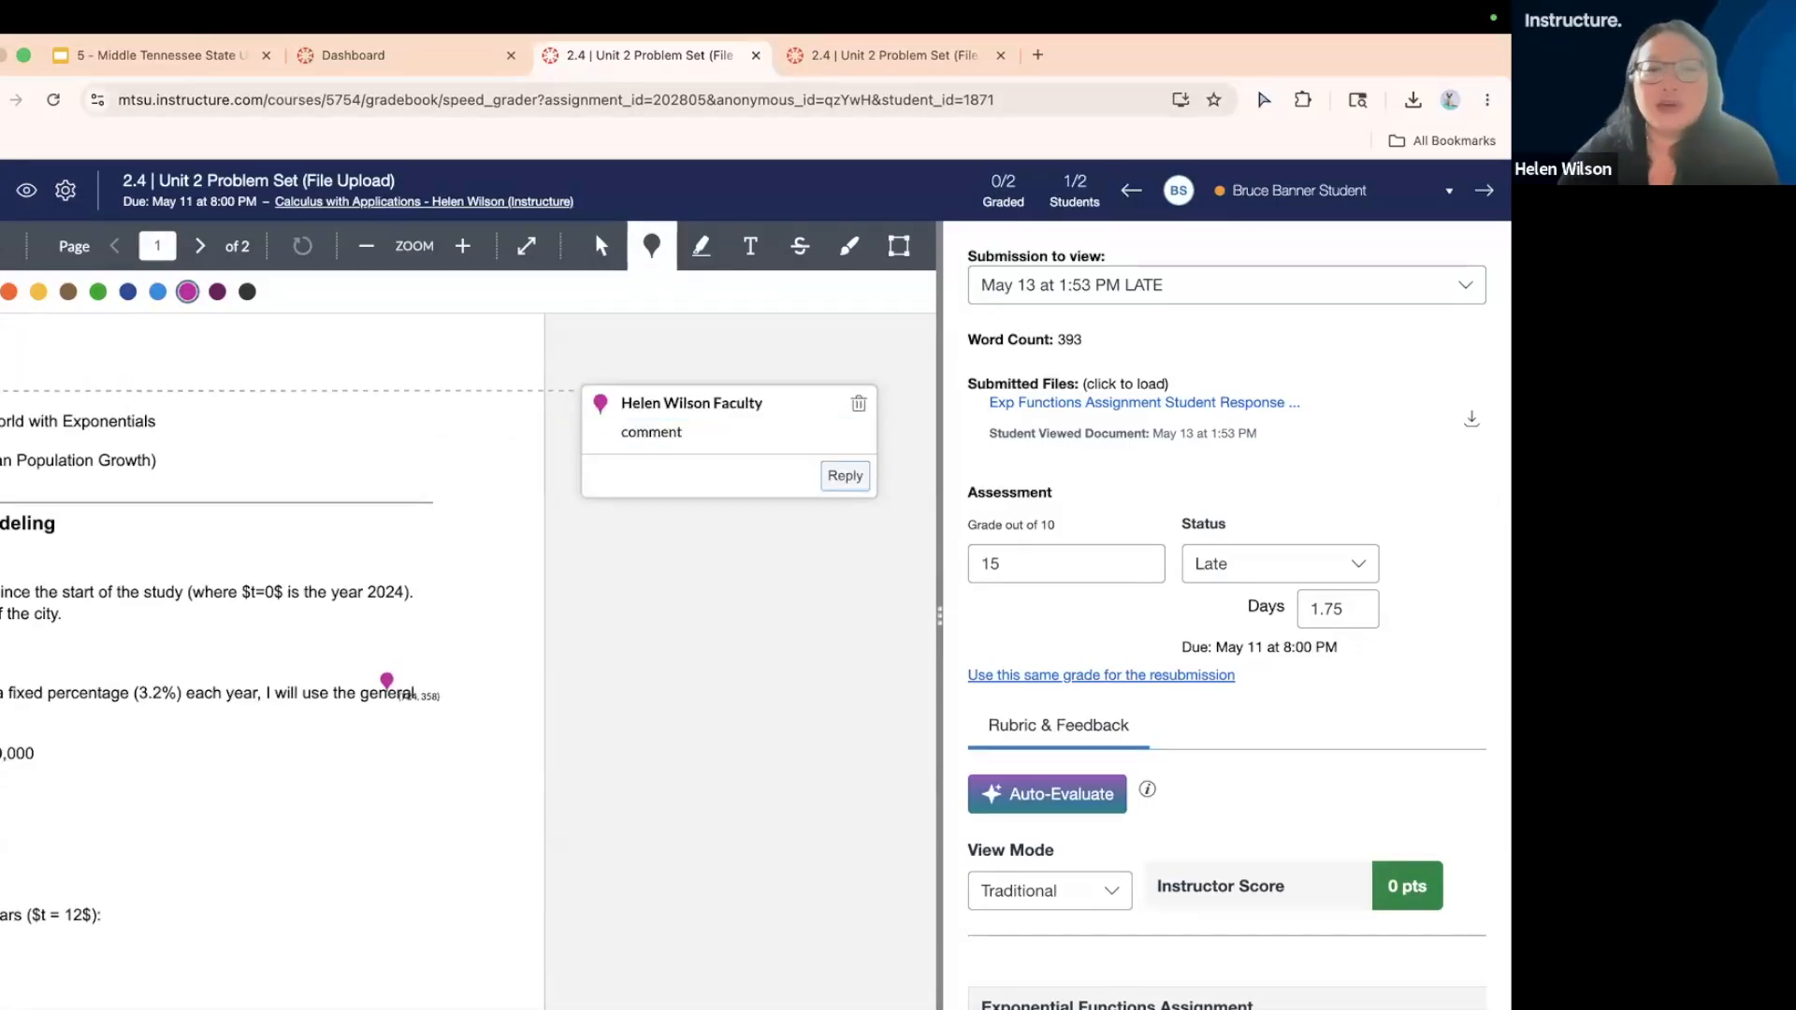
- Widen the document view, highlight "the study (where $t=0$ is the year" in green, and attach the text "comment"
drag(939, 609, 1149, 606)
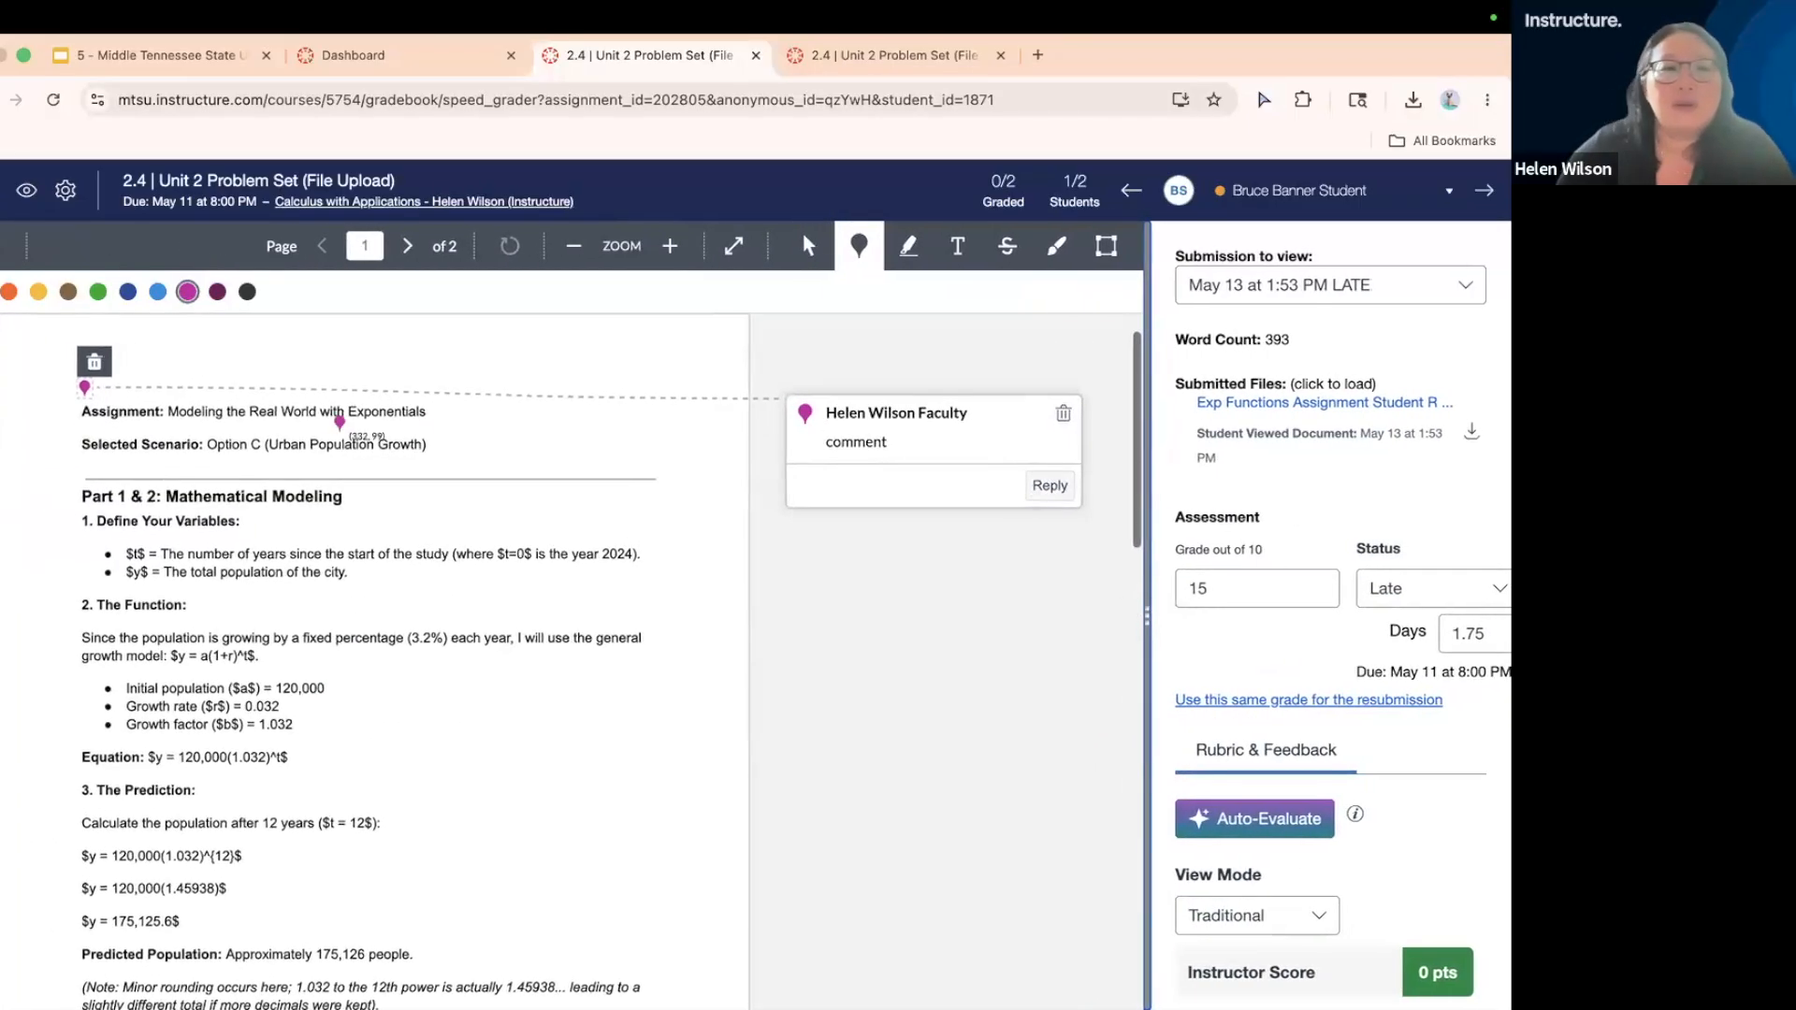
click(908, 249)
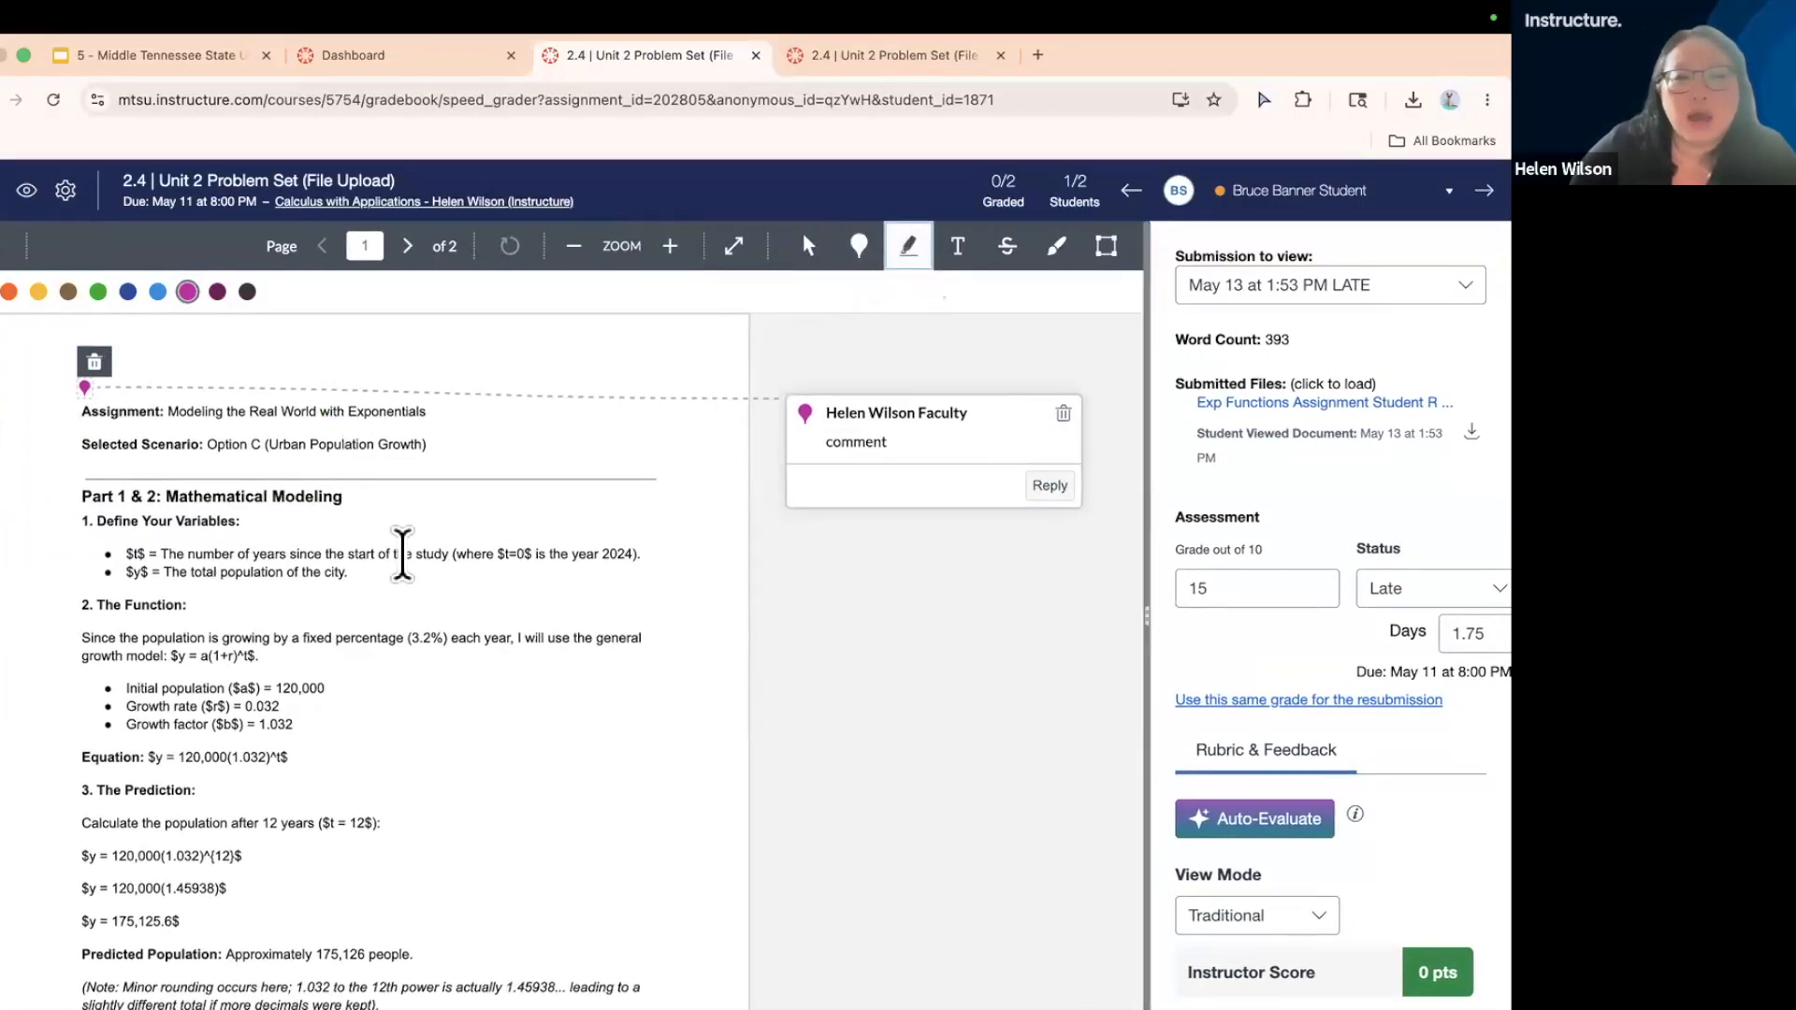
drag(379, 554, 595, 555)
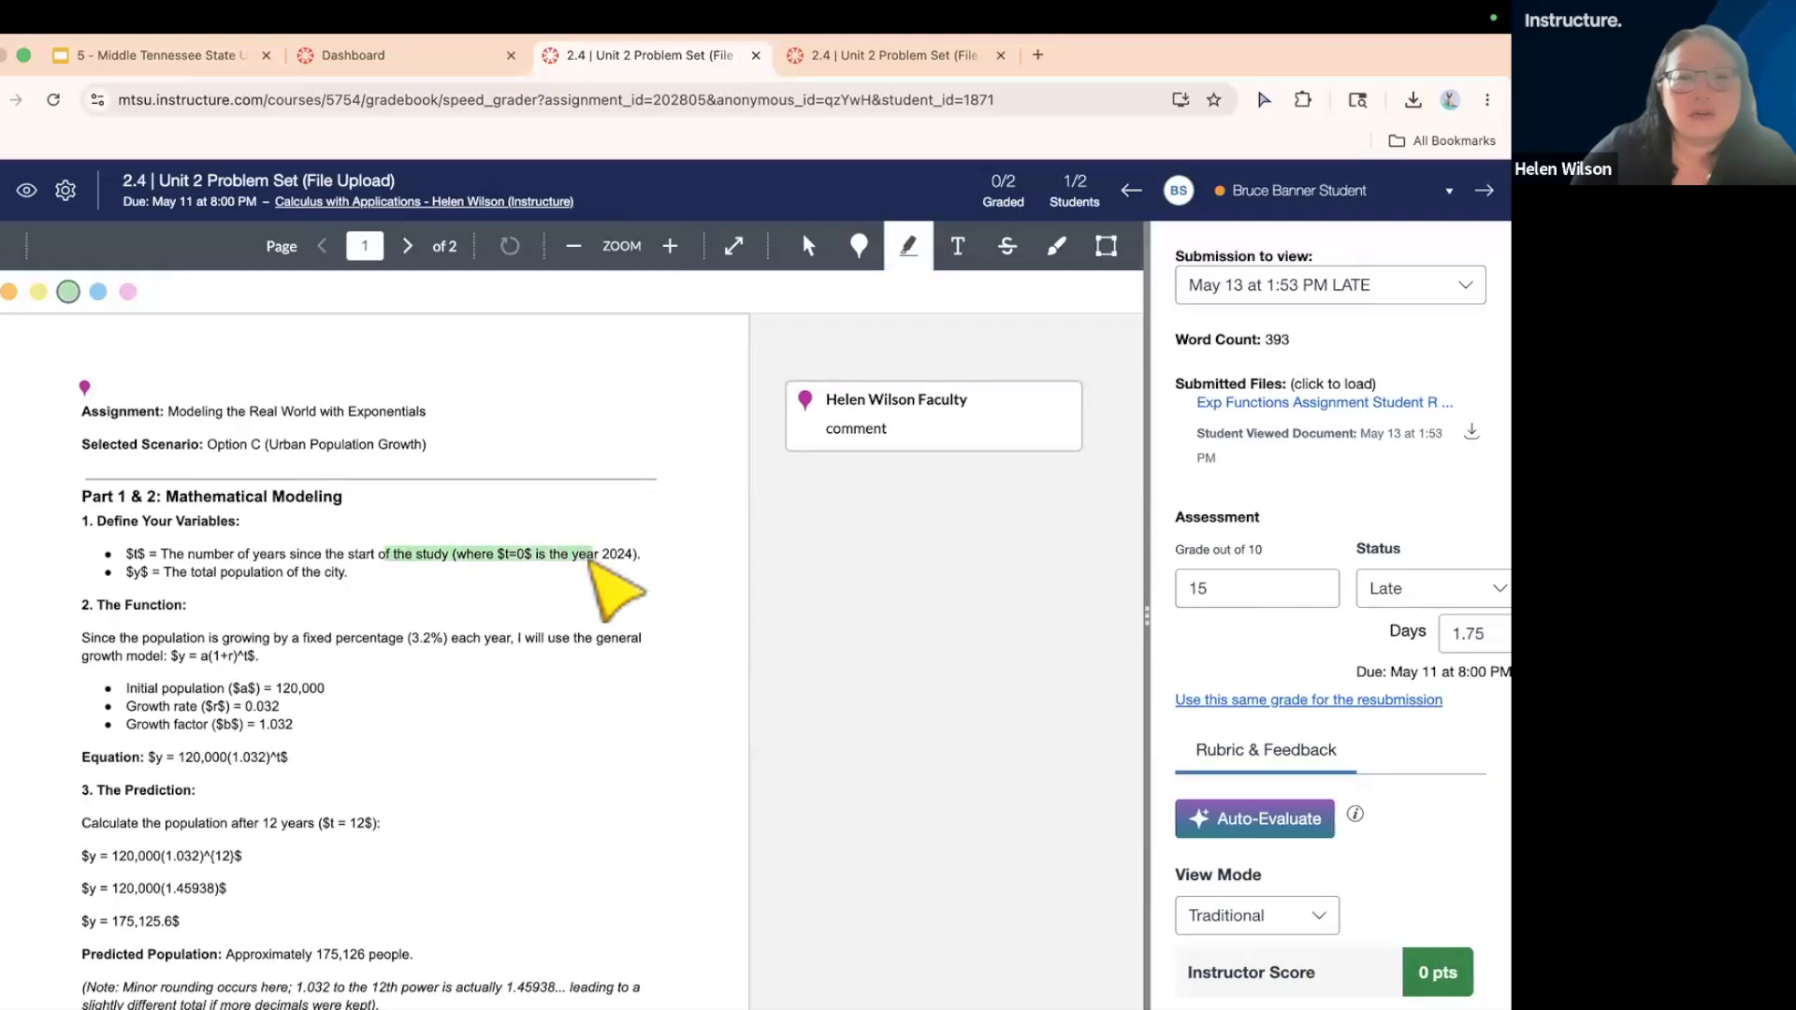
text(comment)
key(Return)
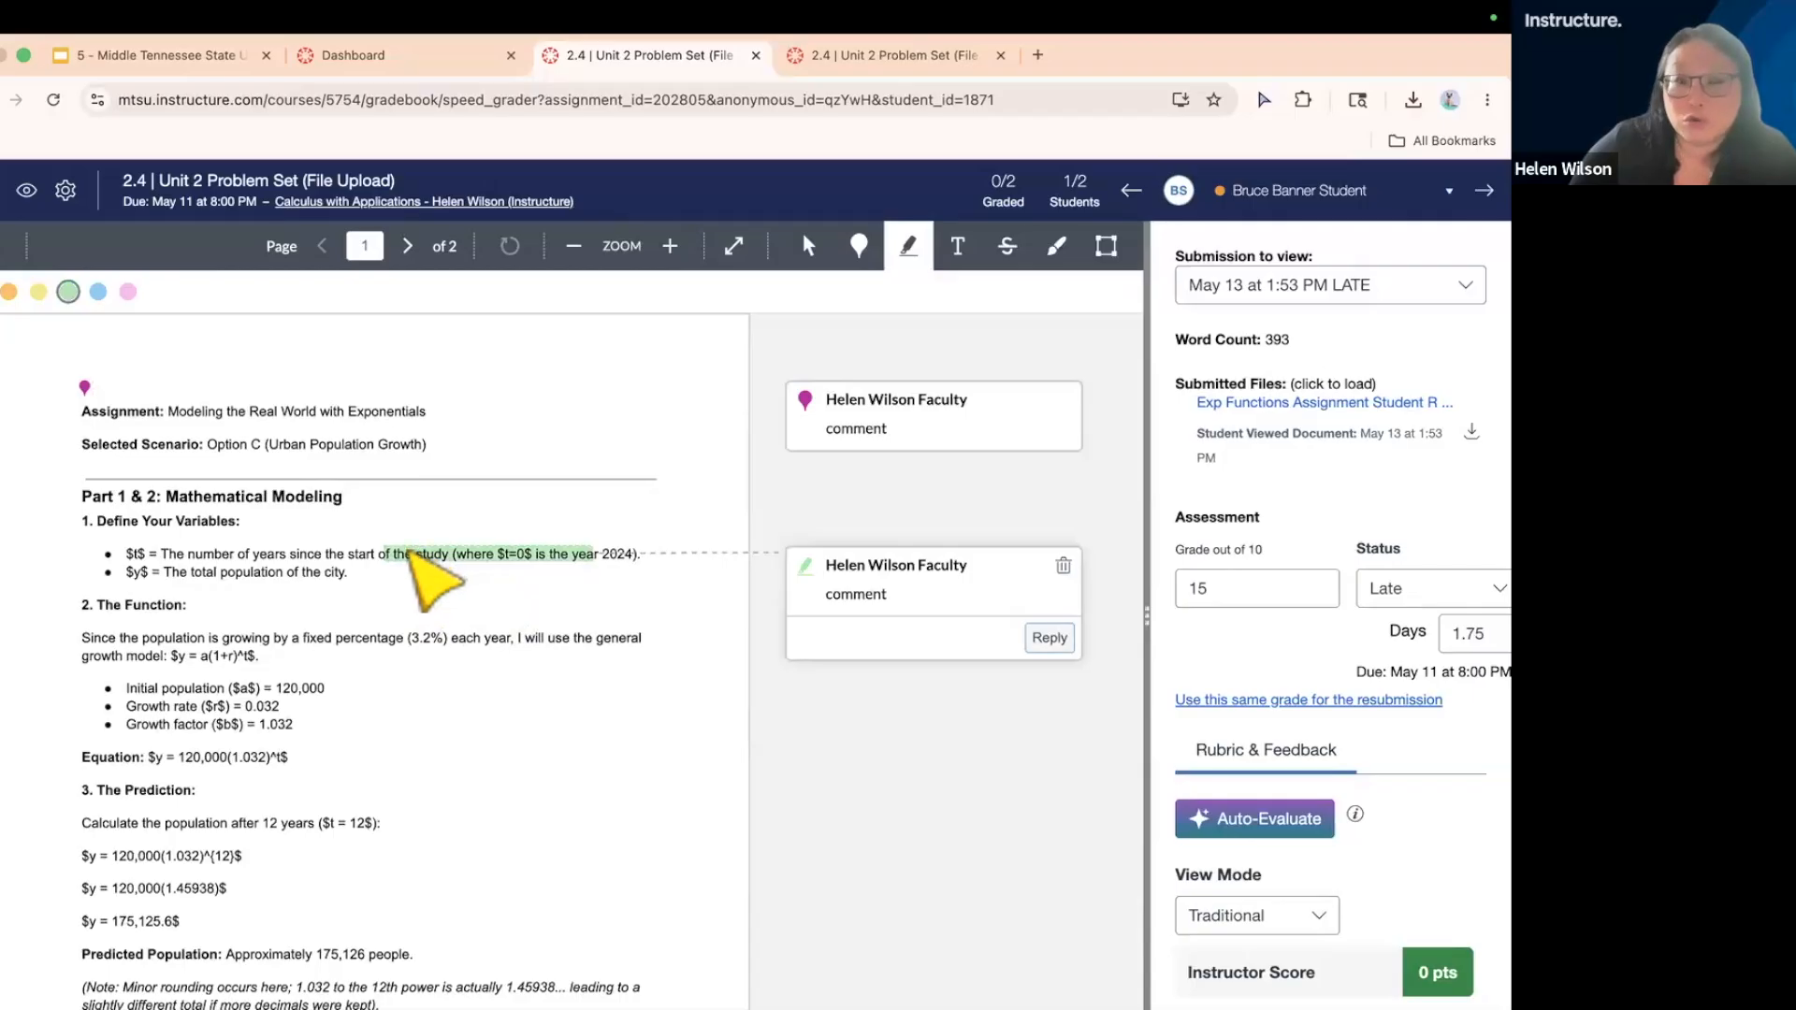
- Delete the green highlight annotation from the first variable definition
click(396, 546)
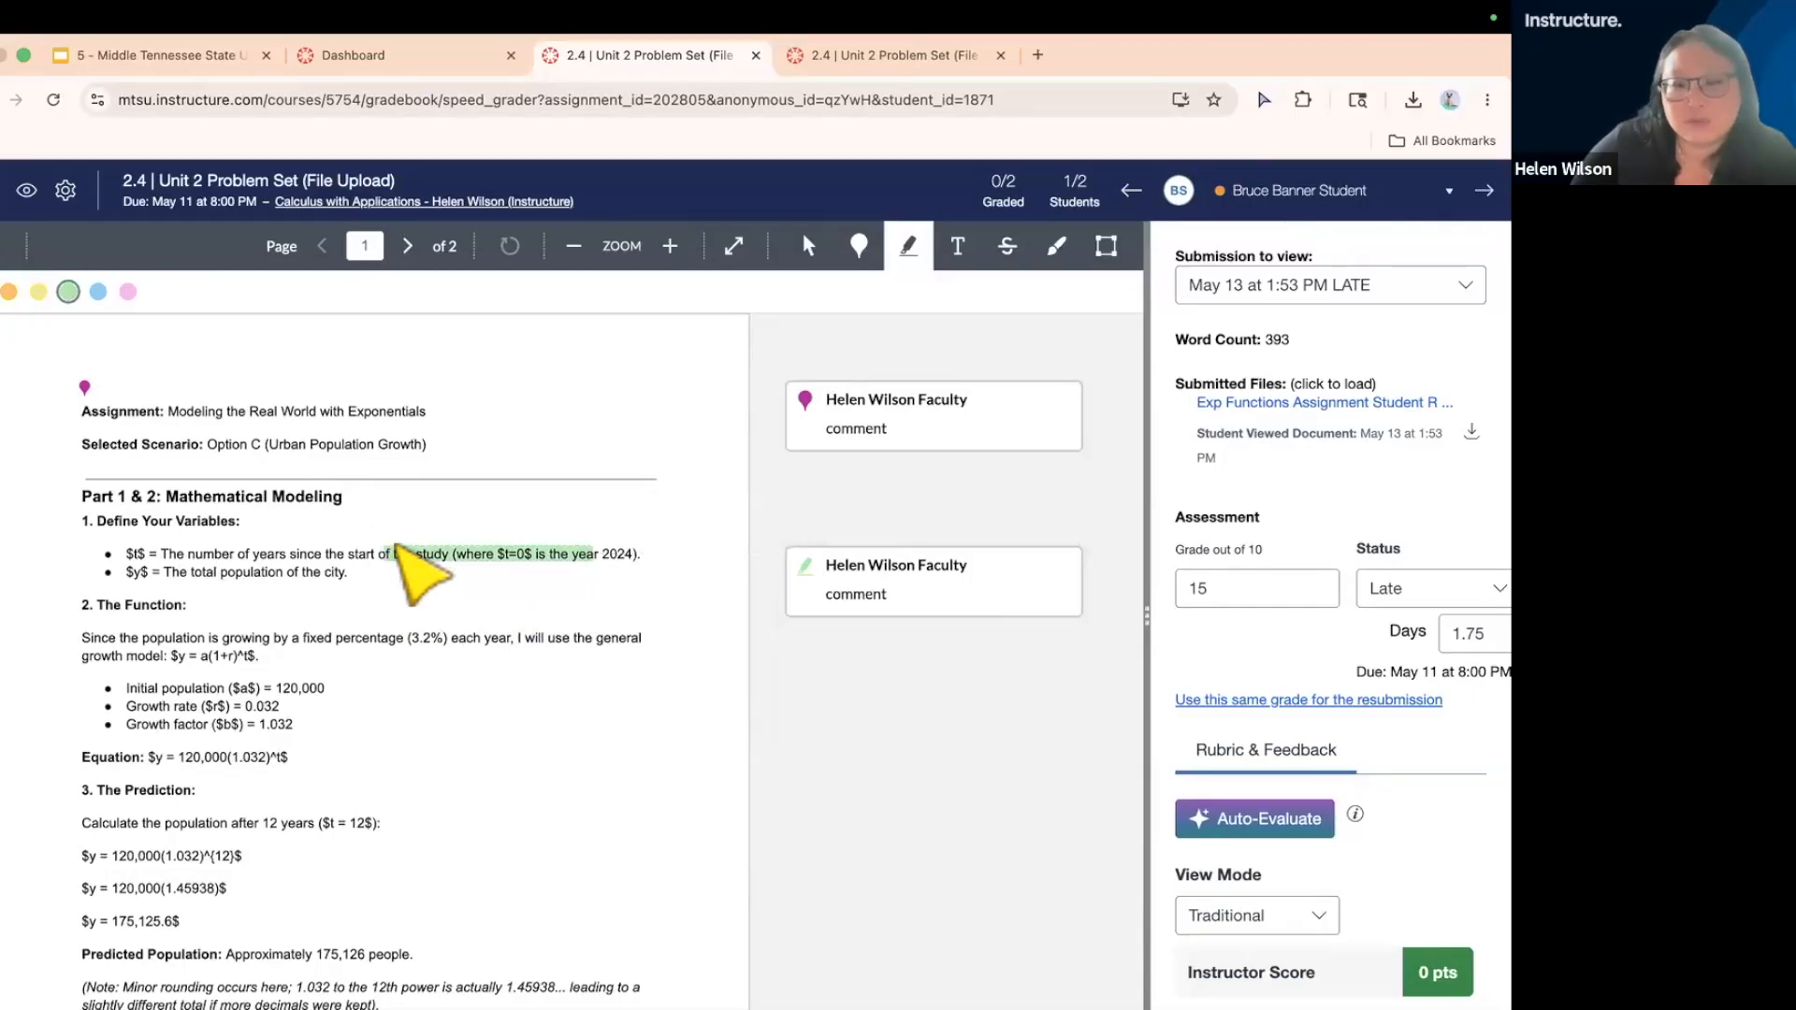
click(402, 552)
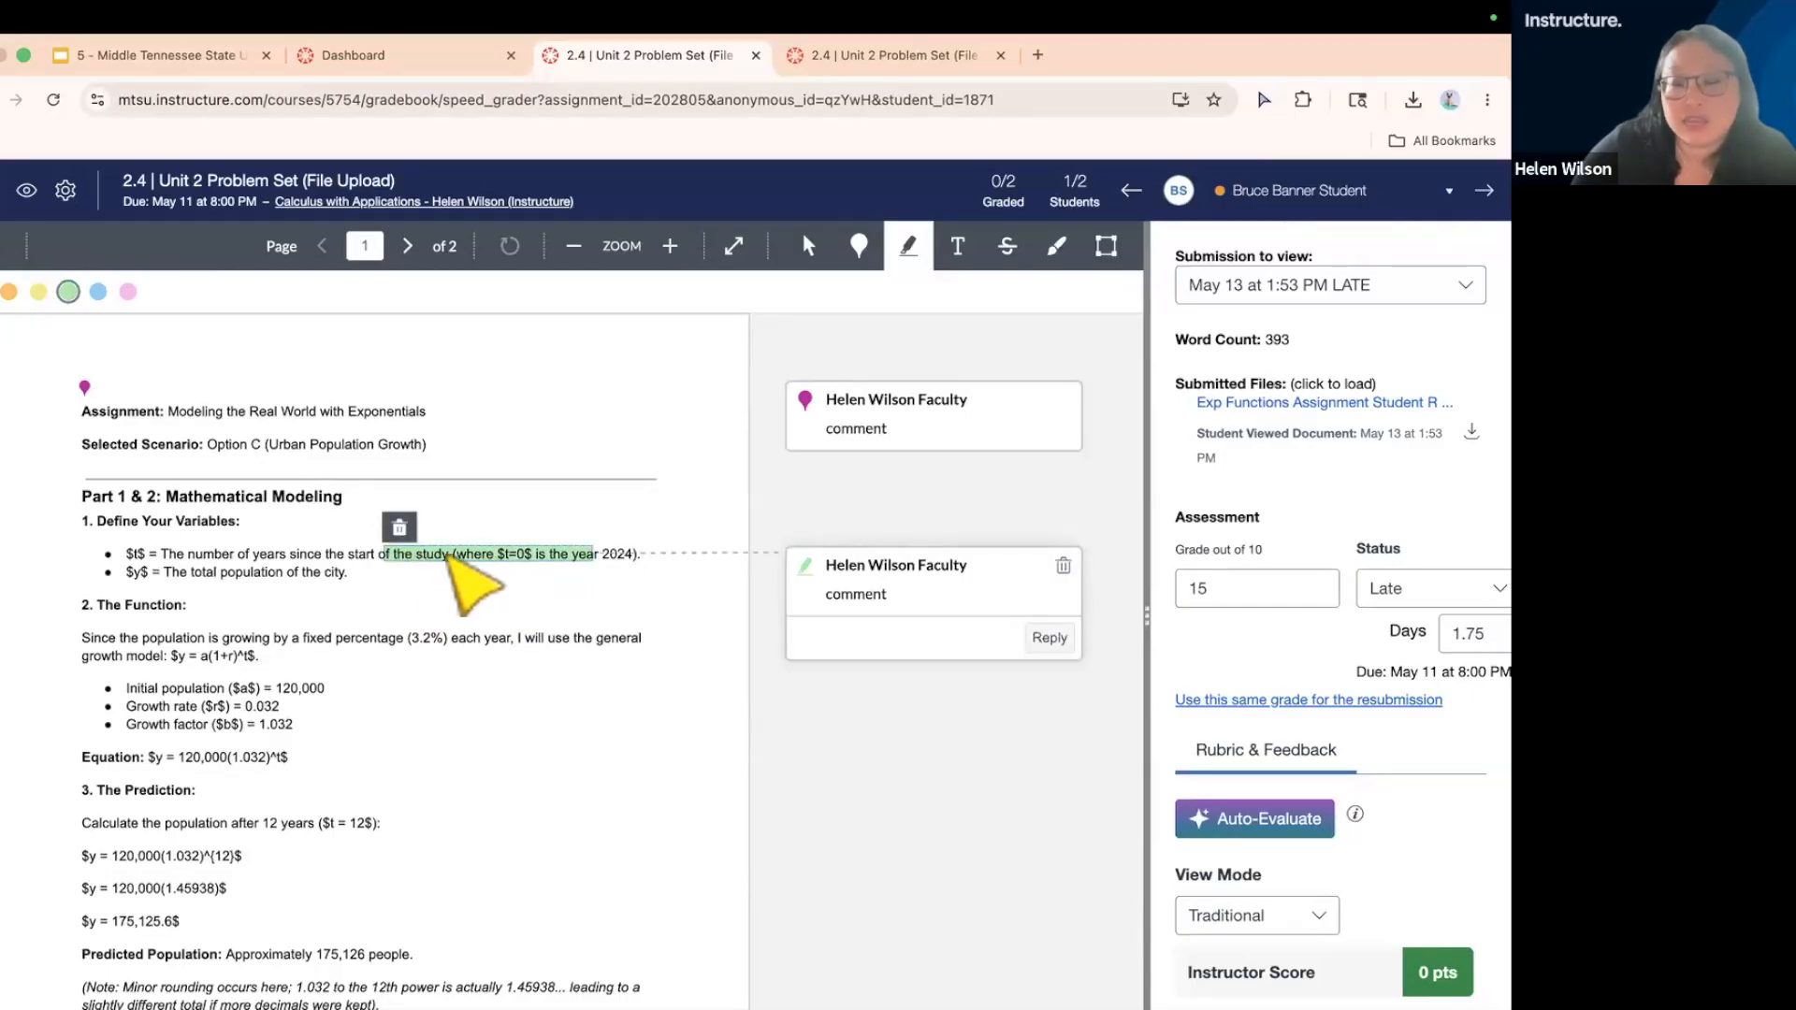
click(399, 527)
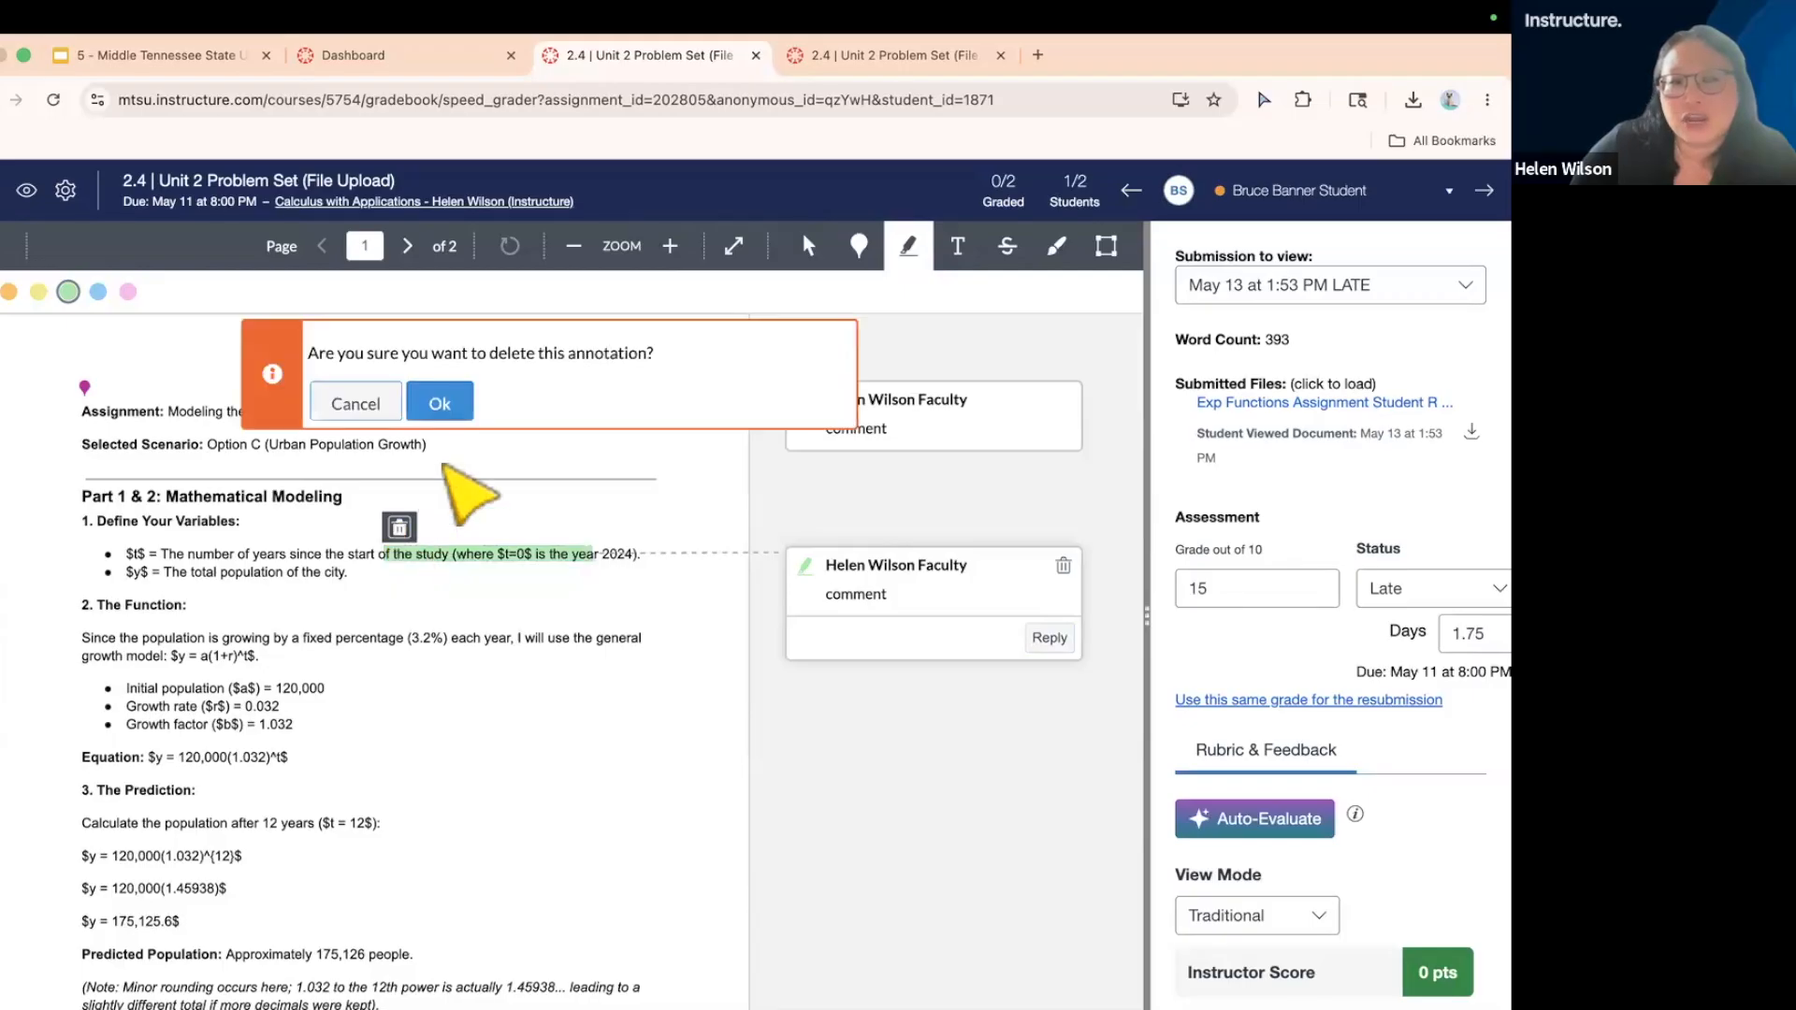
click(449, 400)
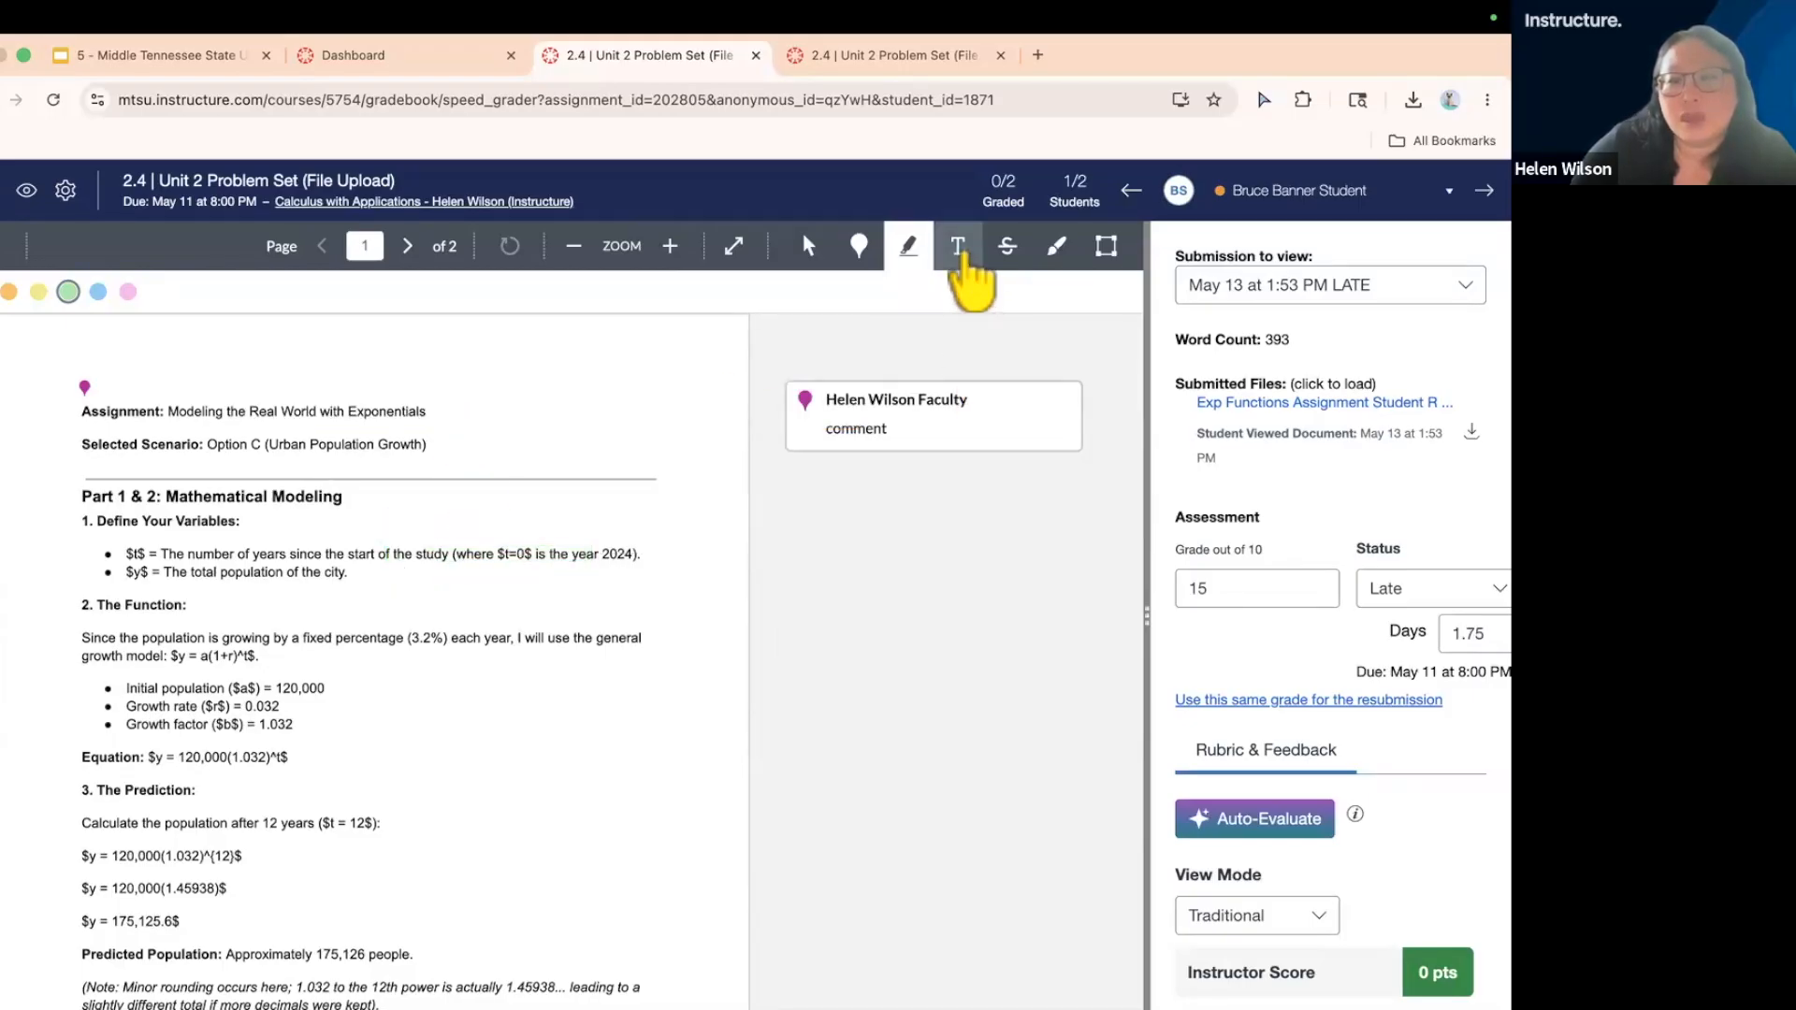
- Add a free text annotation reading "comment" above the Assignment line on page 1
click(959, 251)
click(160, 369)
text(comment)
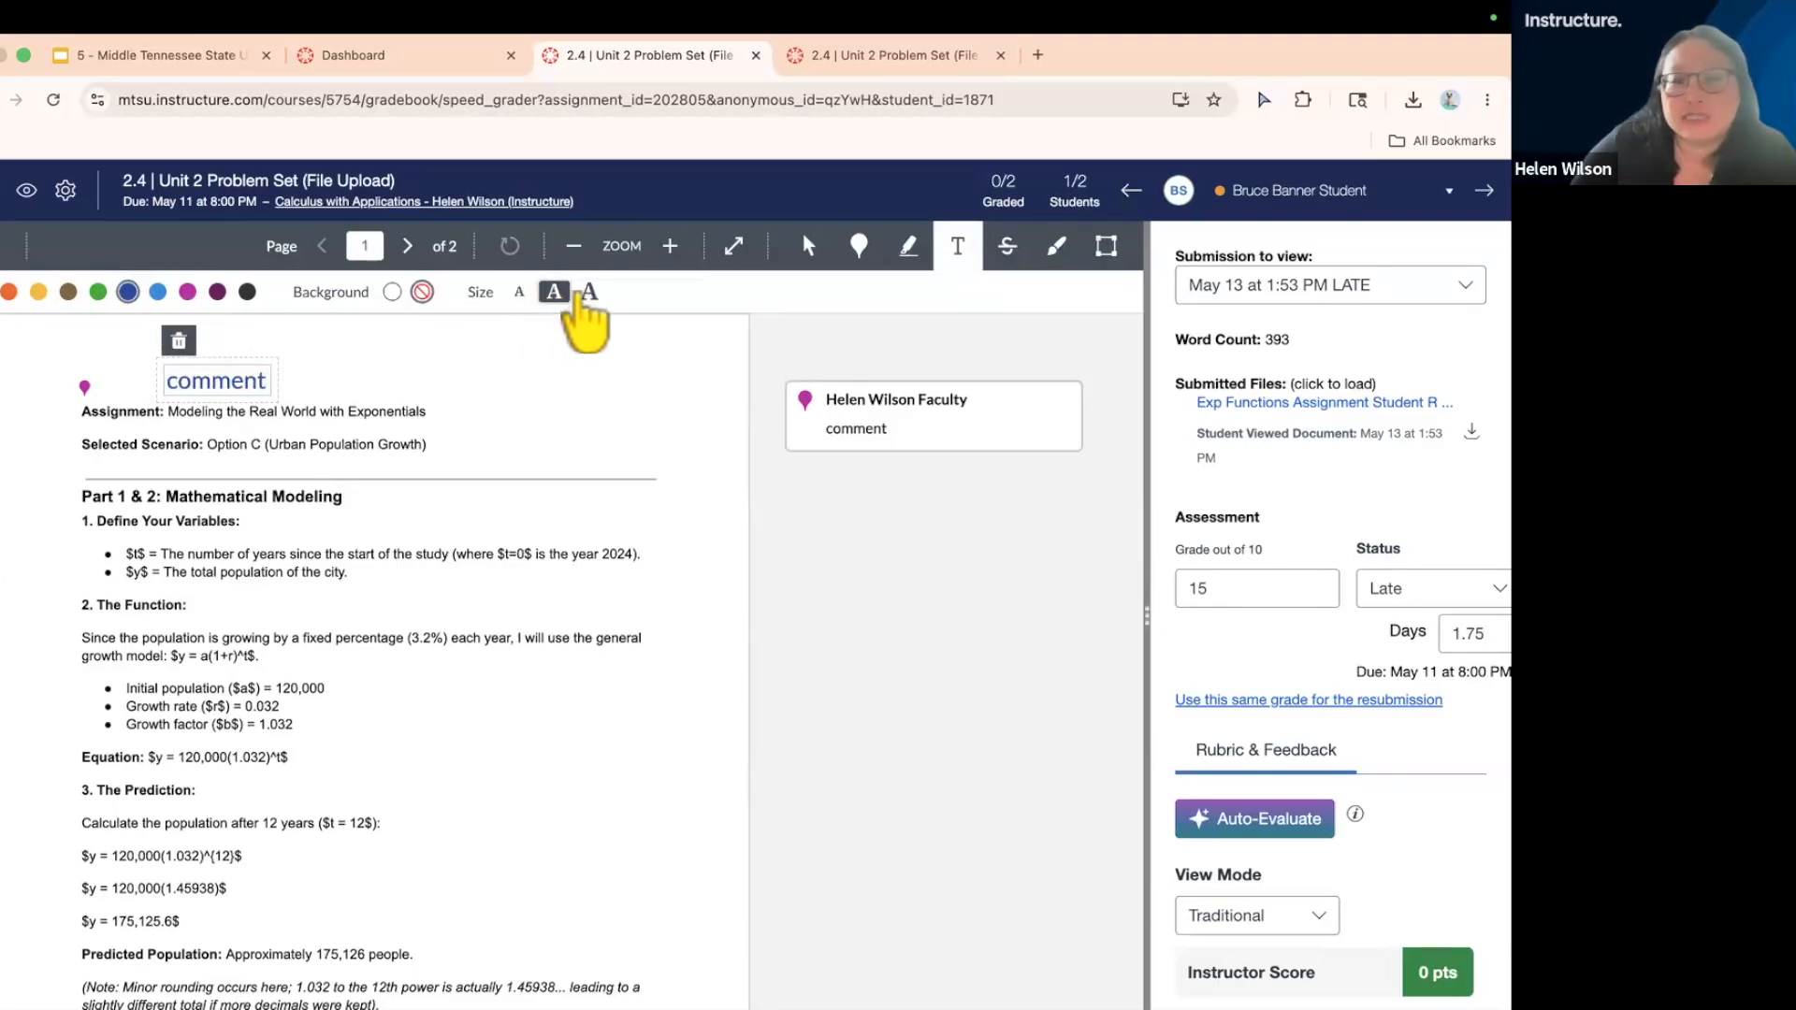
- Strike through "start of the study" in the first variable definition and attach the text "comment"
click(1008, 245)
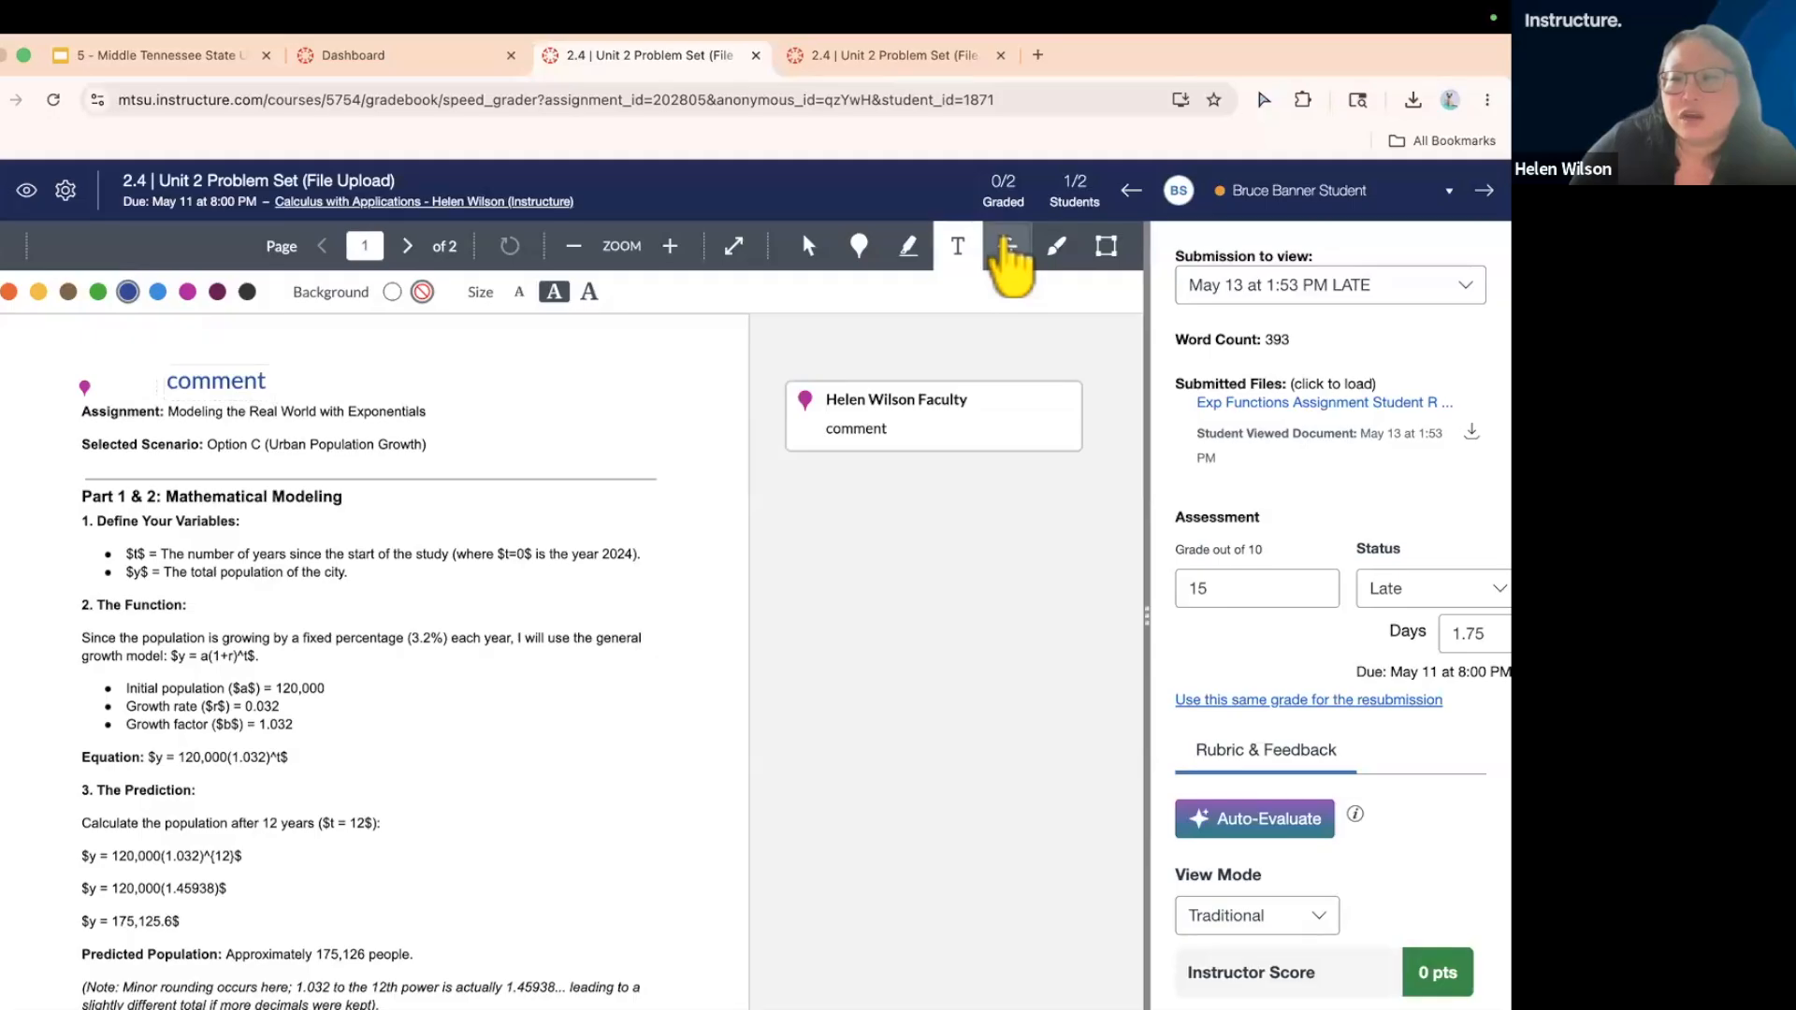
drag(337, 554, 450, 554)
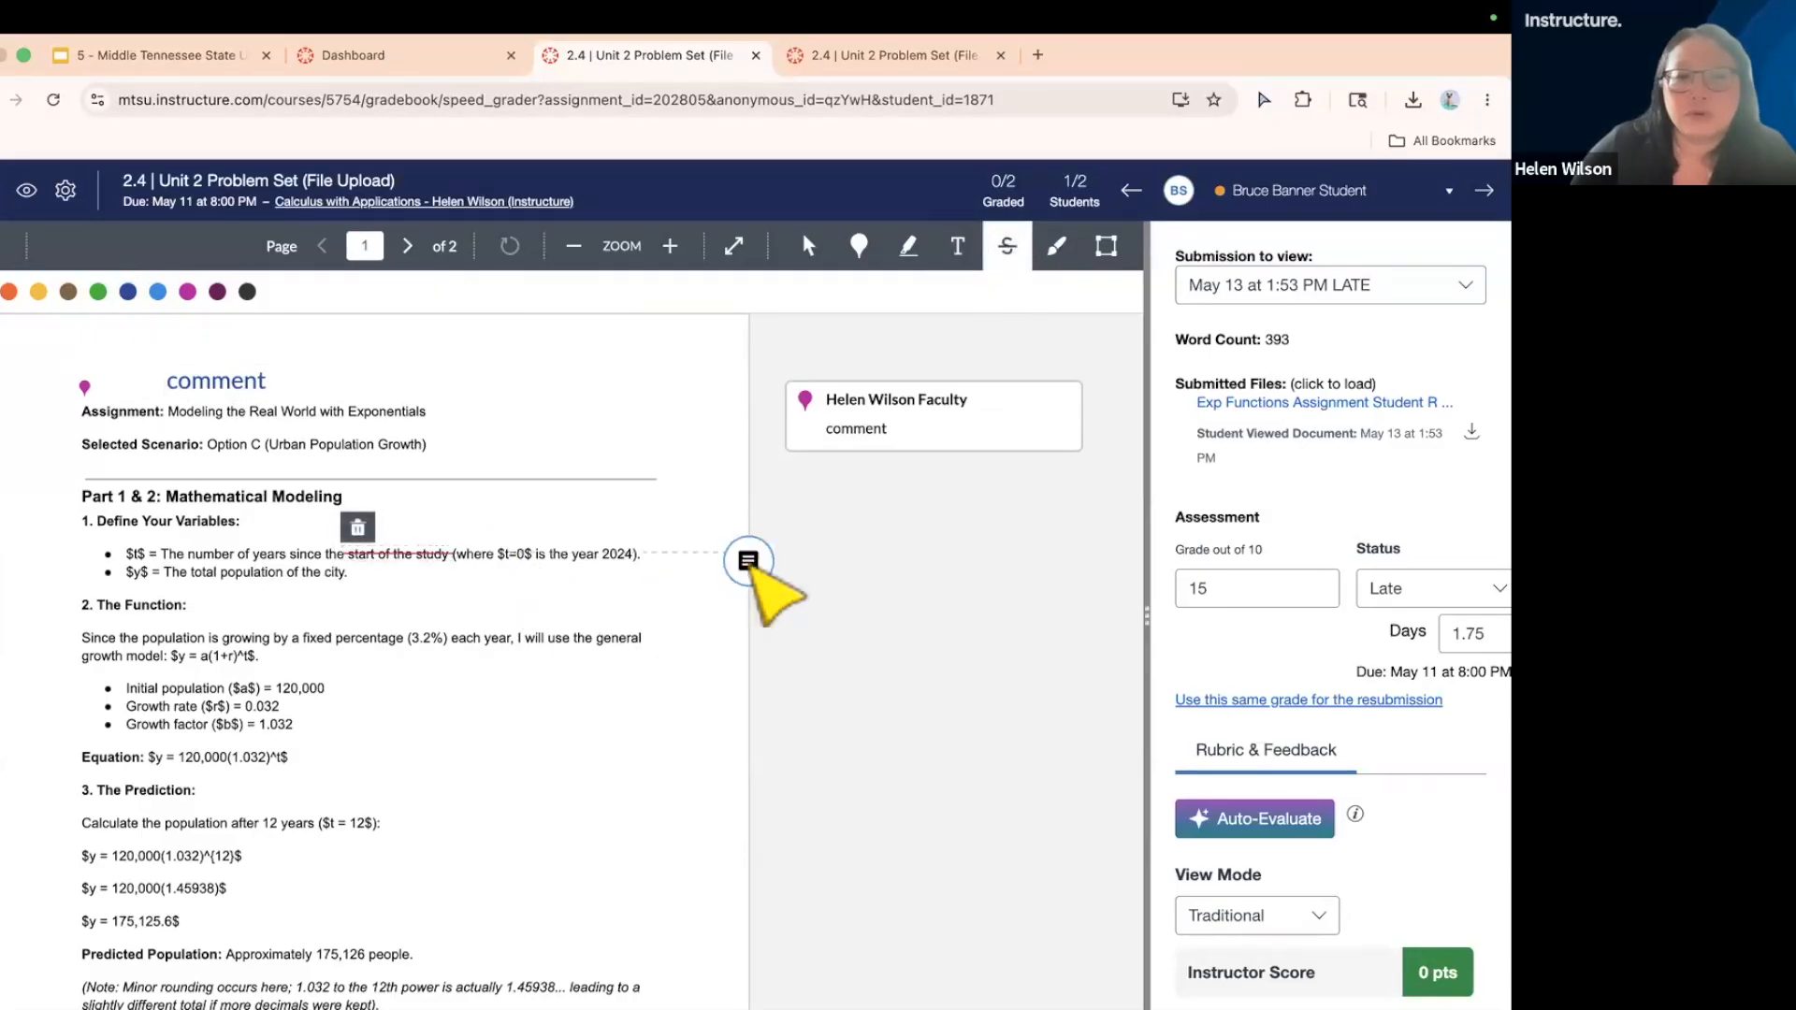
click(748, 561)
text(c)
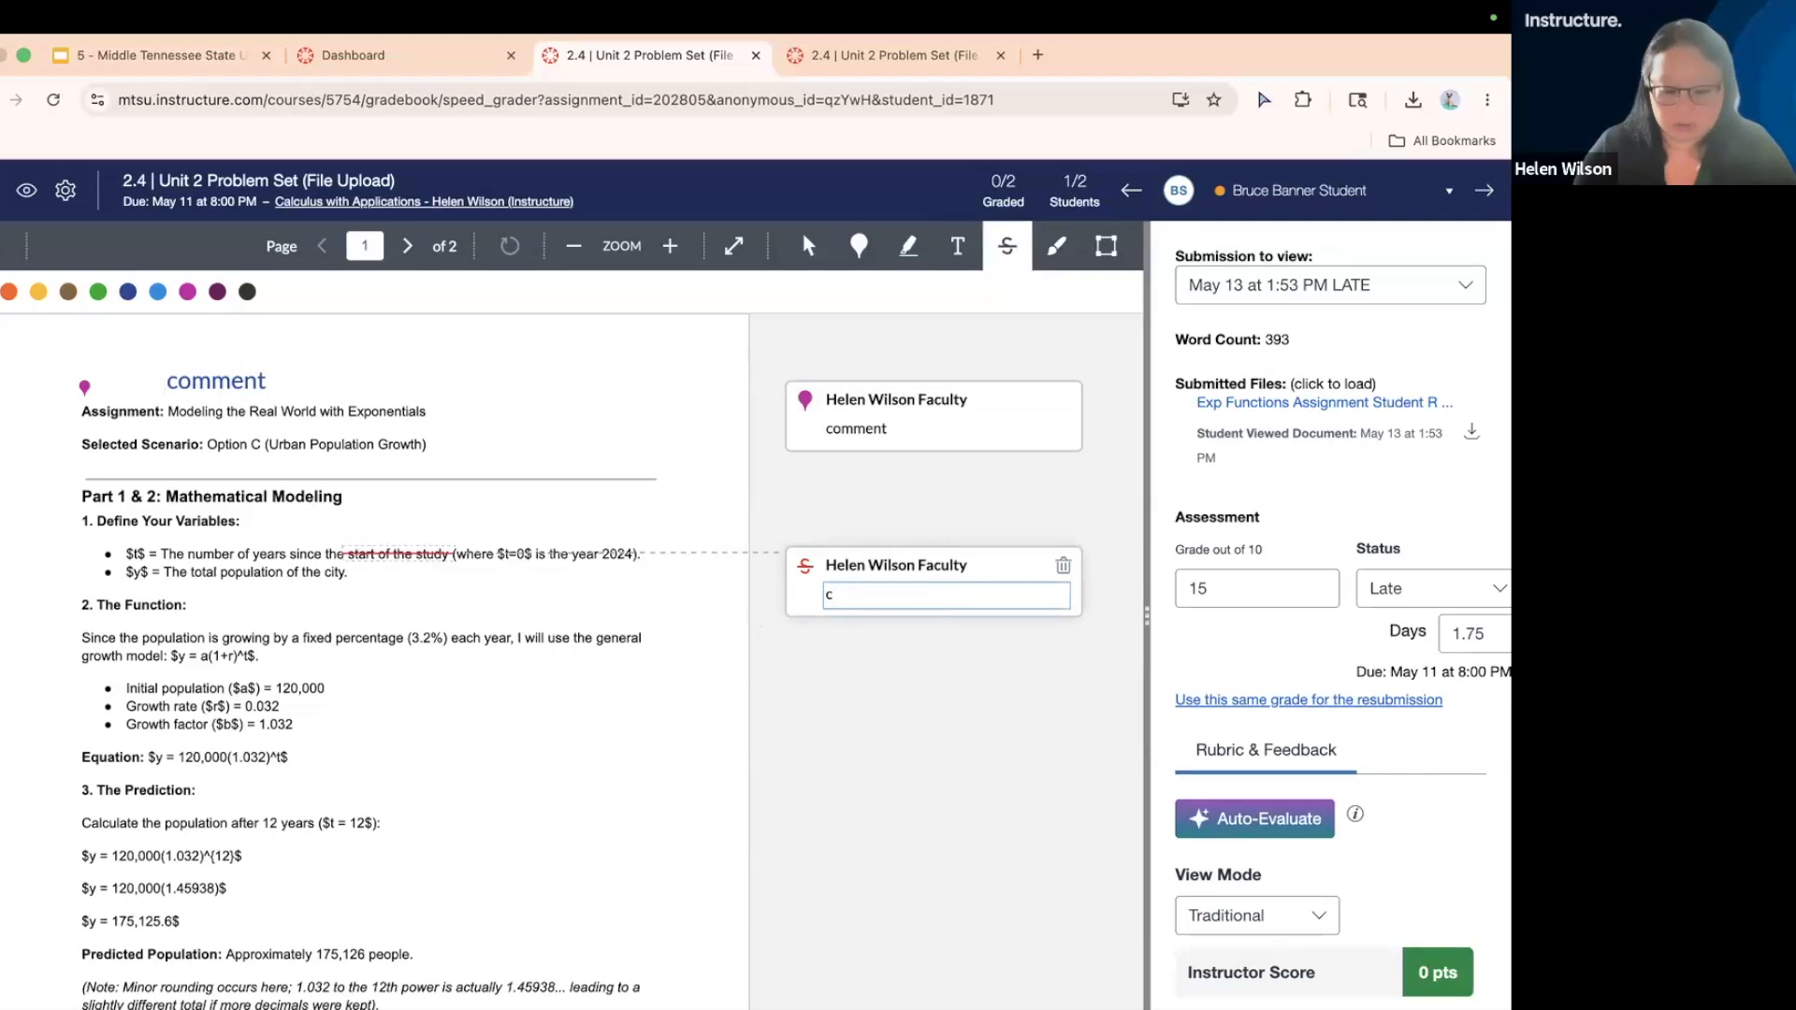
text(imment)
key(Return)
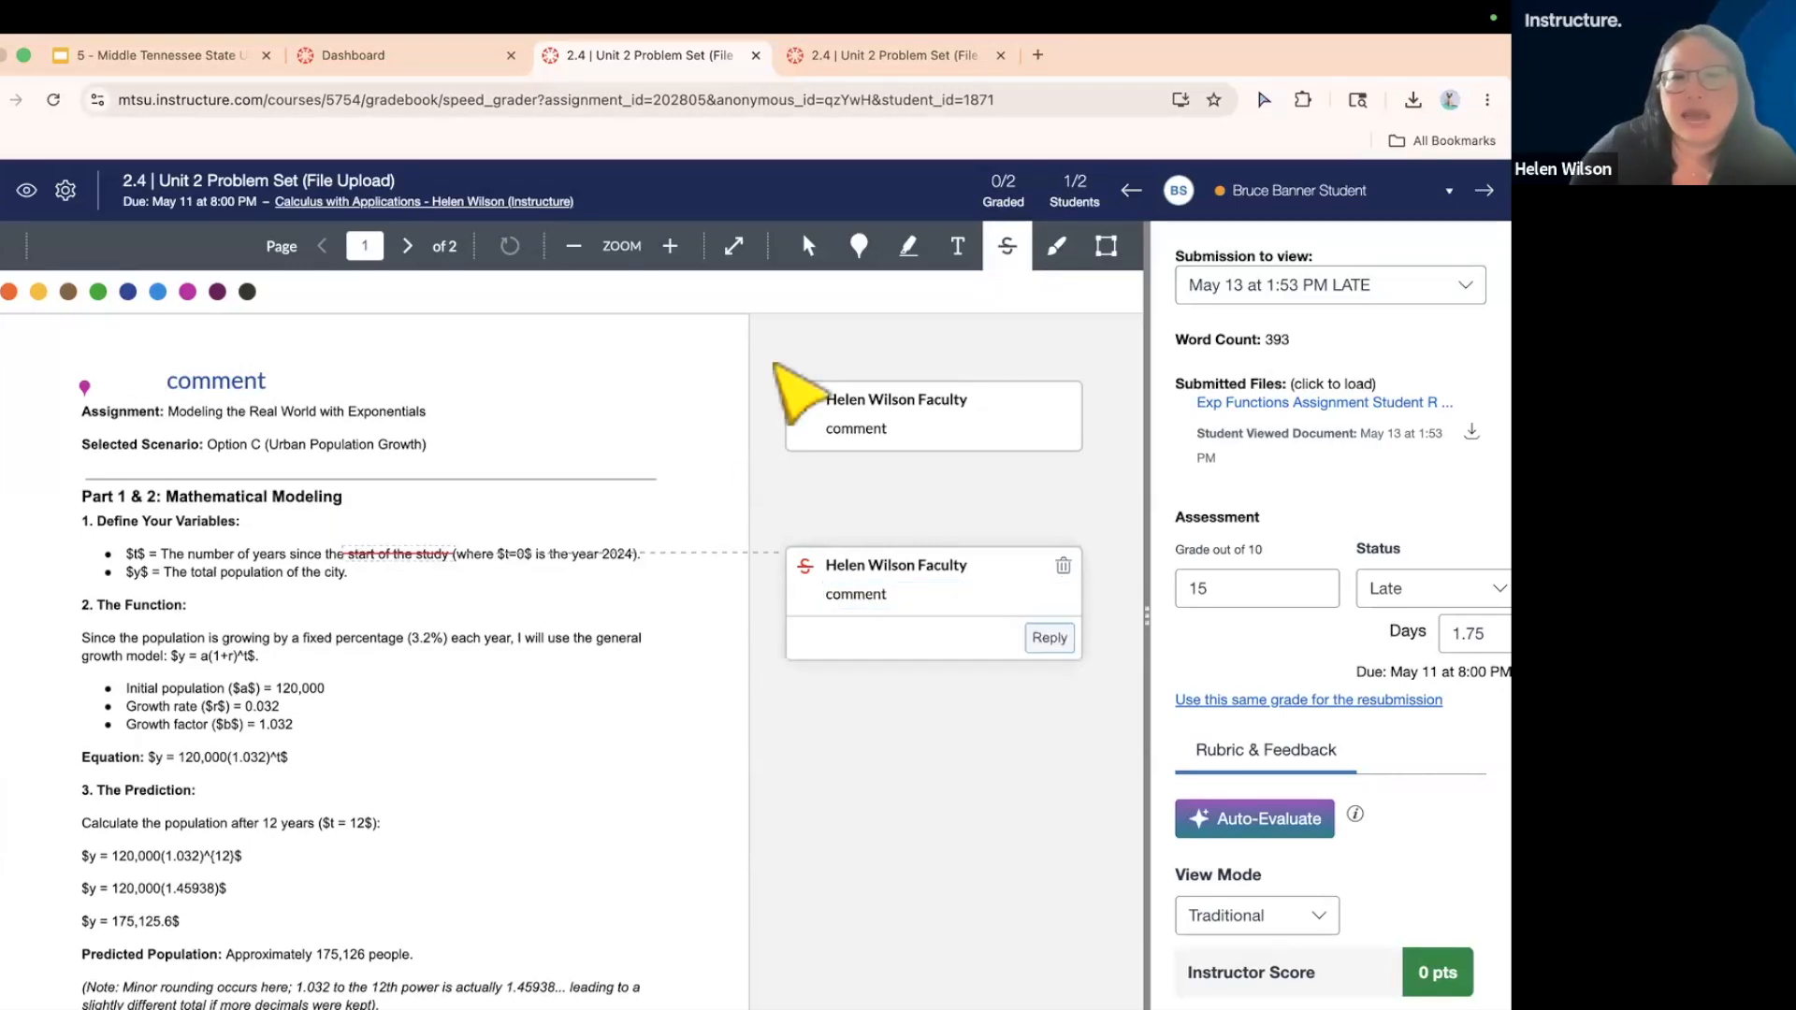
- Draw a blue box around the 3.2% growth text under The Function and attach the text "comment"
click(1106, 247)
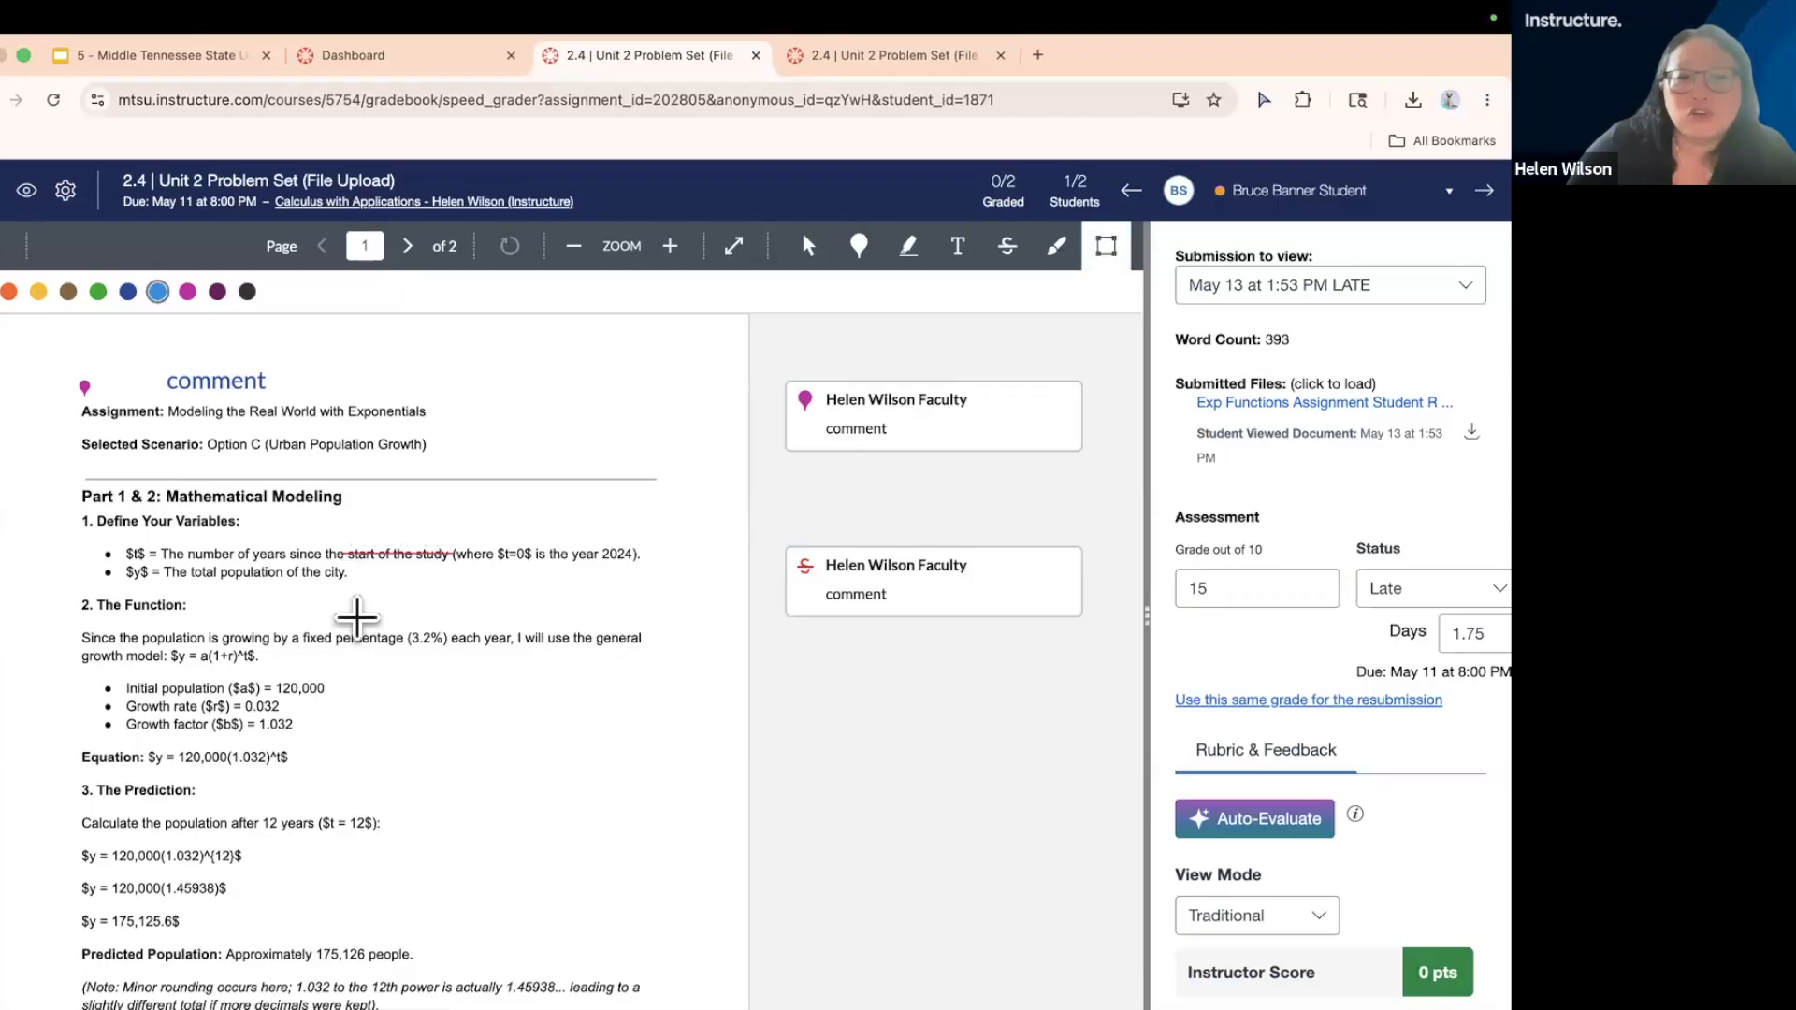
mouse_move(357, 618)
mouse_down()
mouse_move(381, 652)
mouse_move(658, 659)
mouse_up()
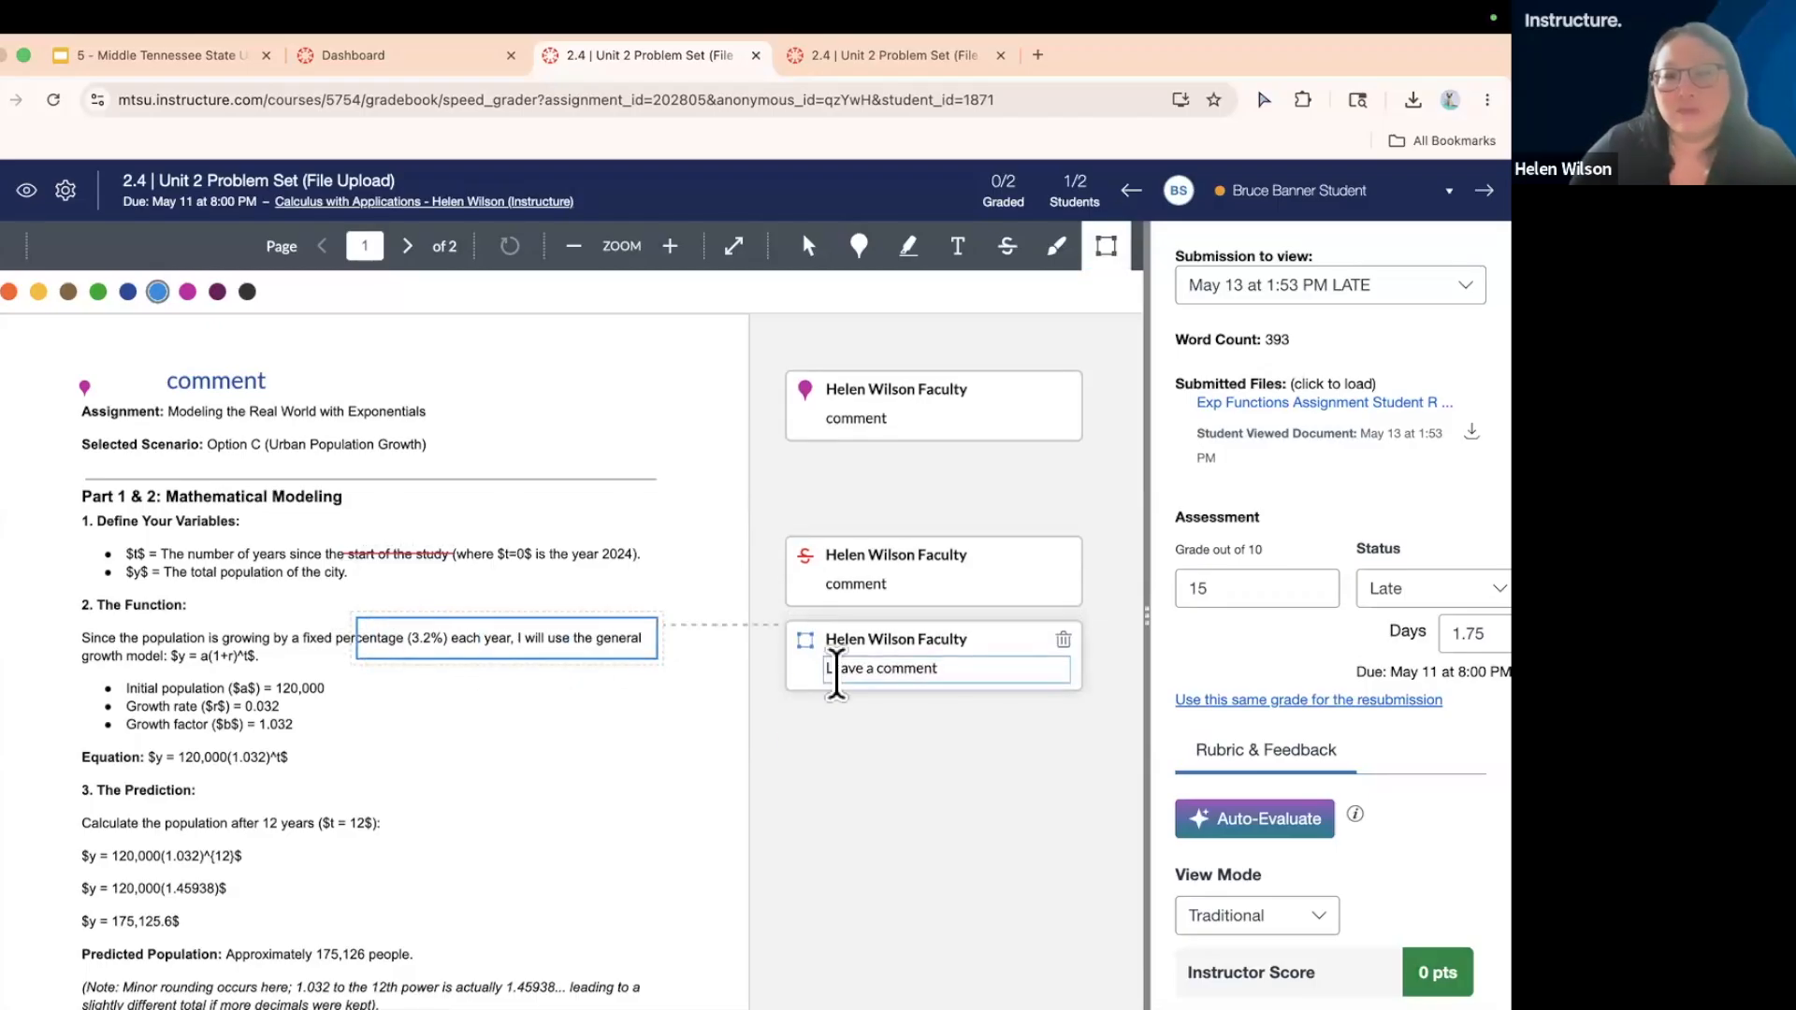
text(comment)
key(Return)
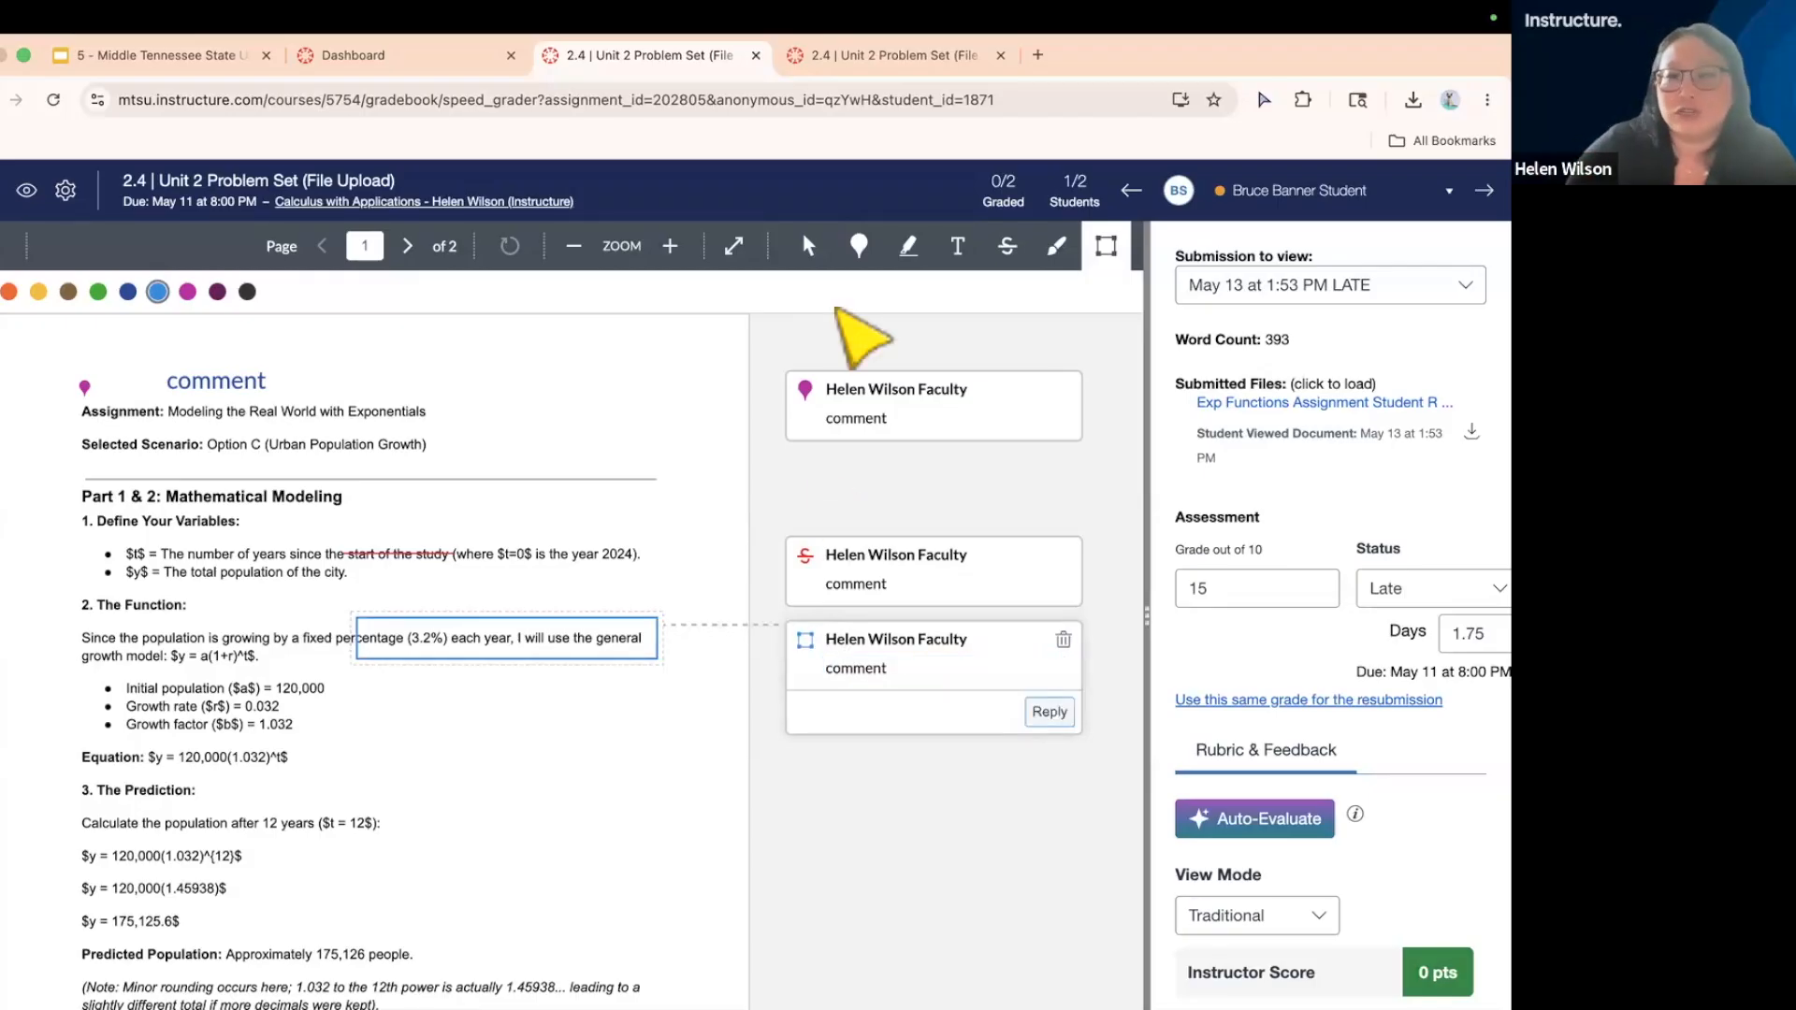
- Draw a freehand blue circle beside the Assignment and Selected Scenario lines and attach the text "comment"
click(1058, 246)
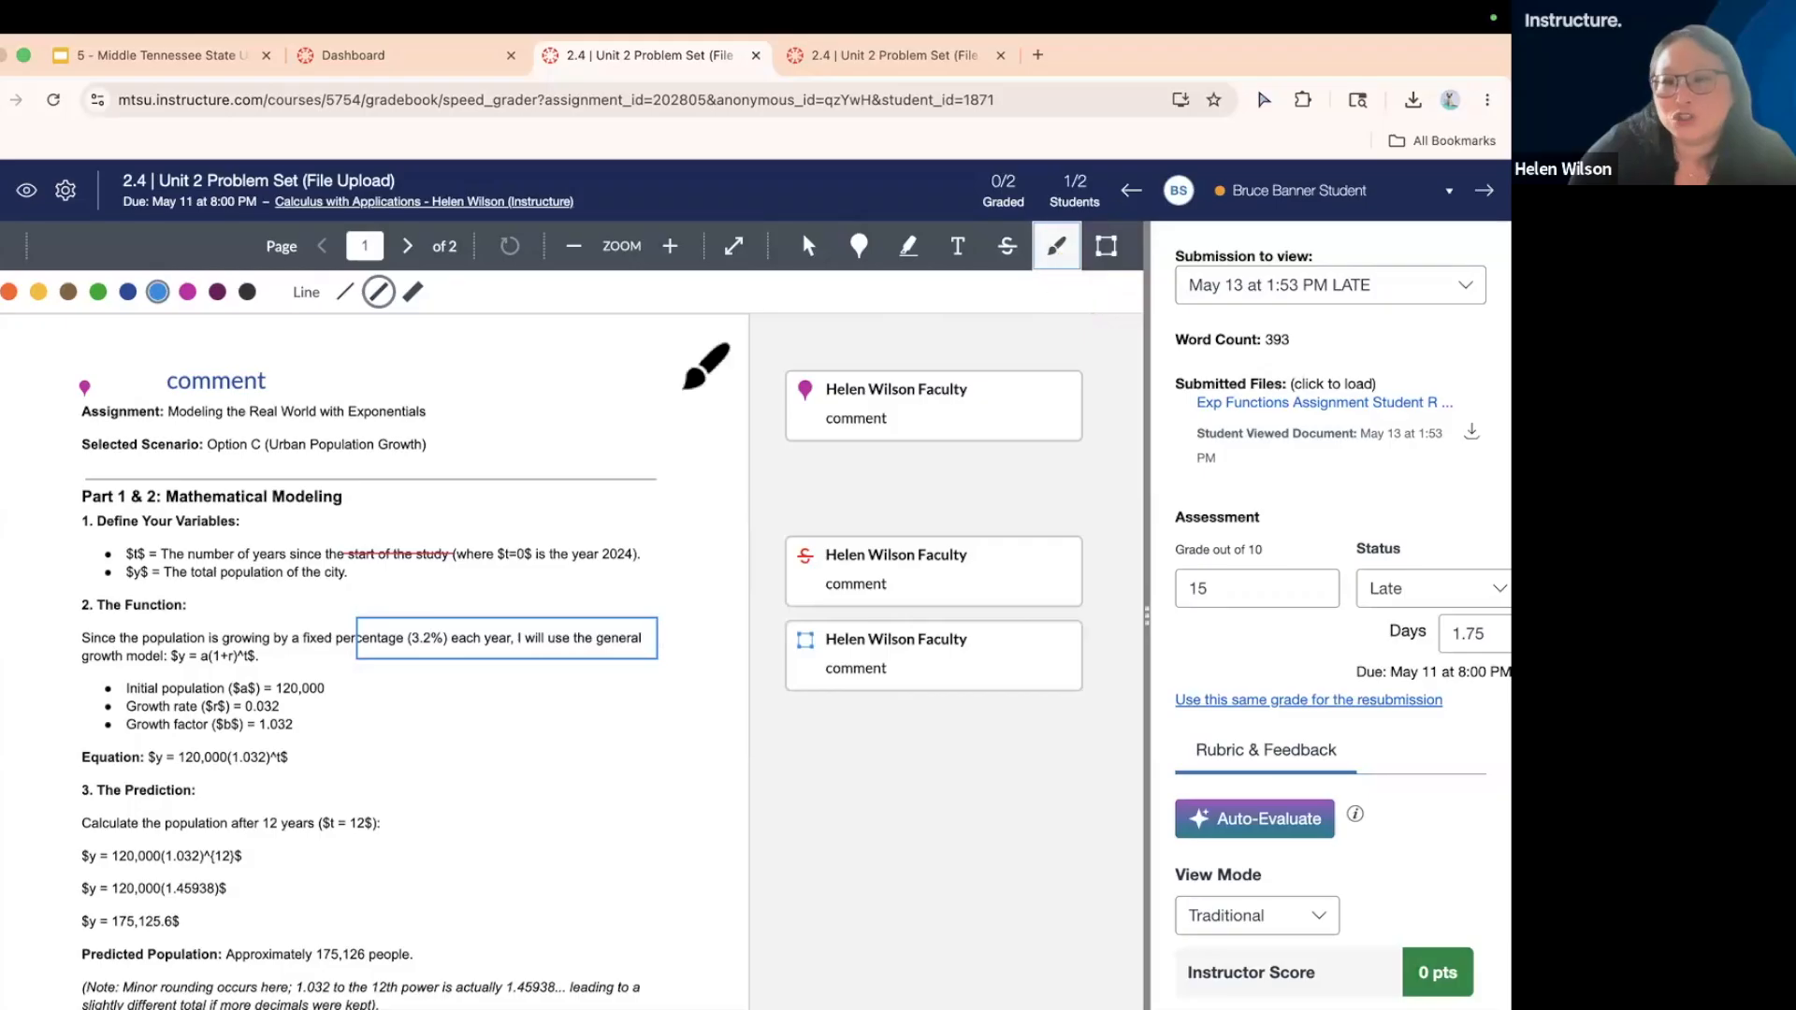
drag(564, 359, 496, 416)
mouse_move(516, 498)
mouse_down()
mouse_move(634, 486)
mouse_move(617, 396)
mouse_move(561, 389)
mouse_up()
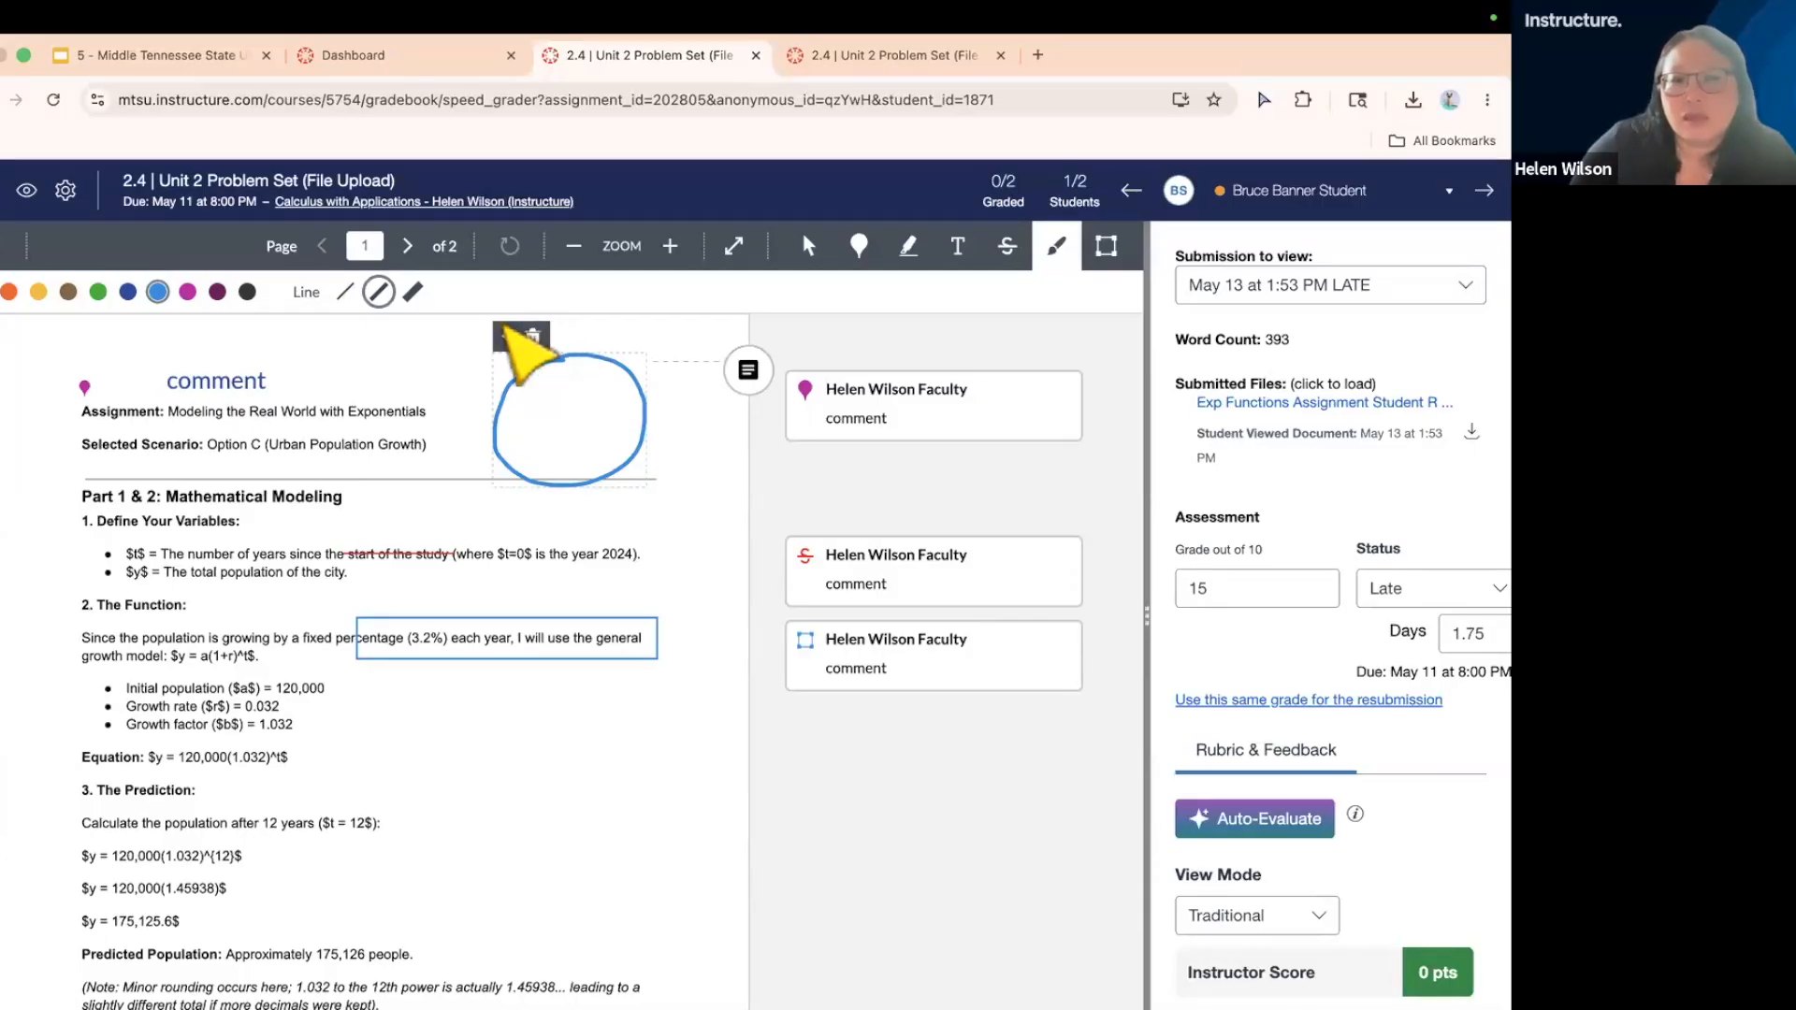
click(748, 373)
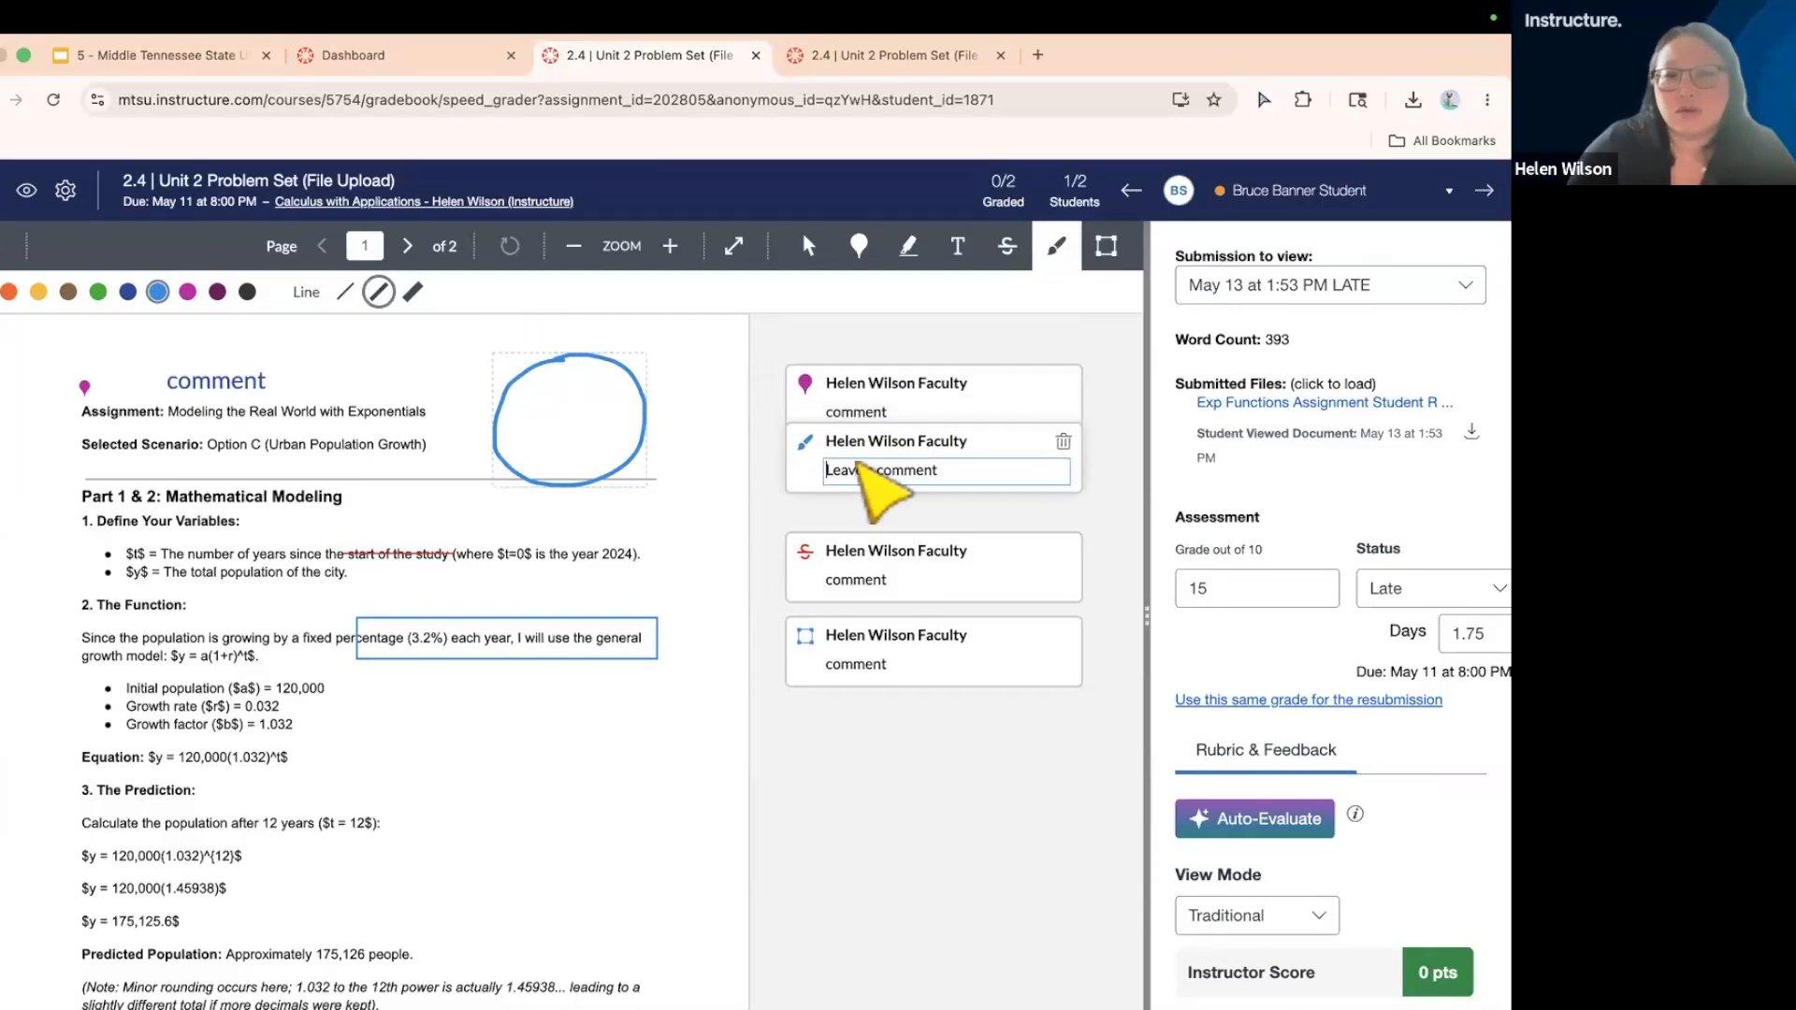
text(comment)
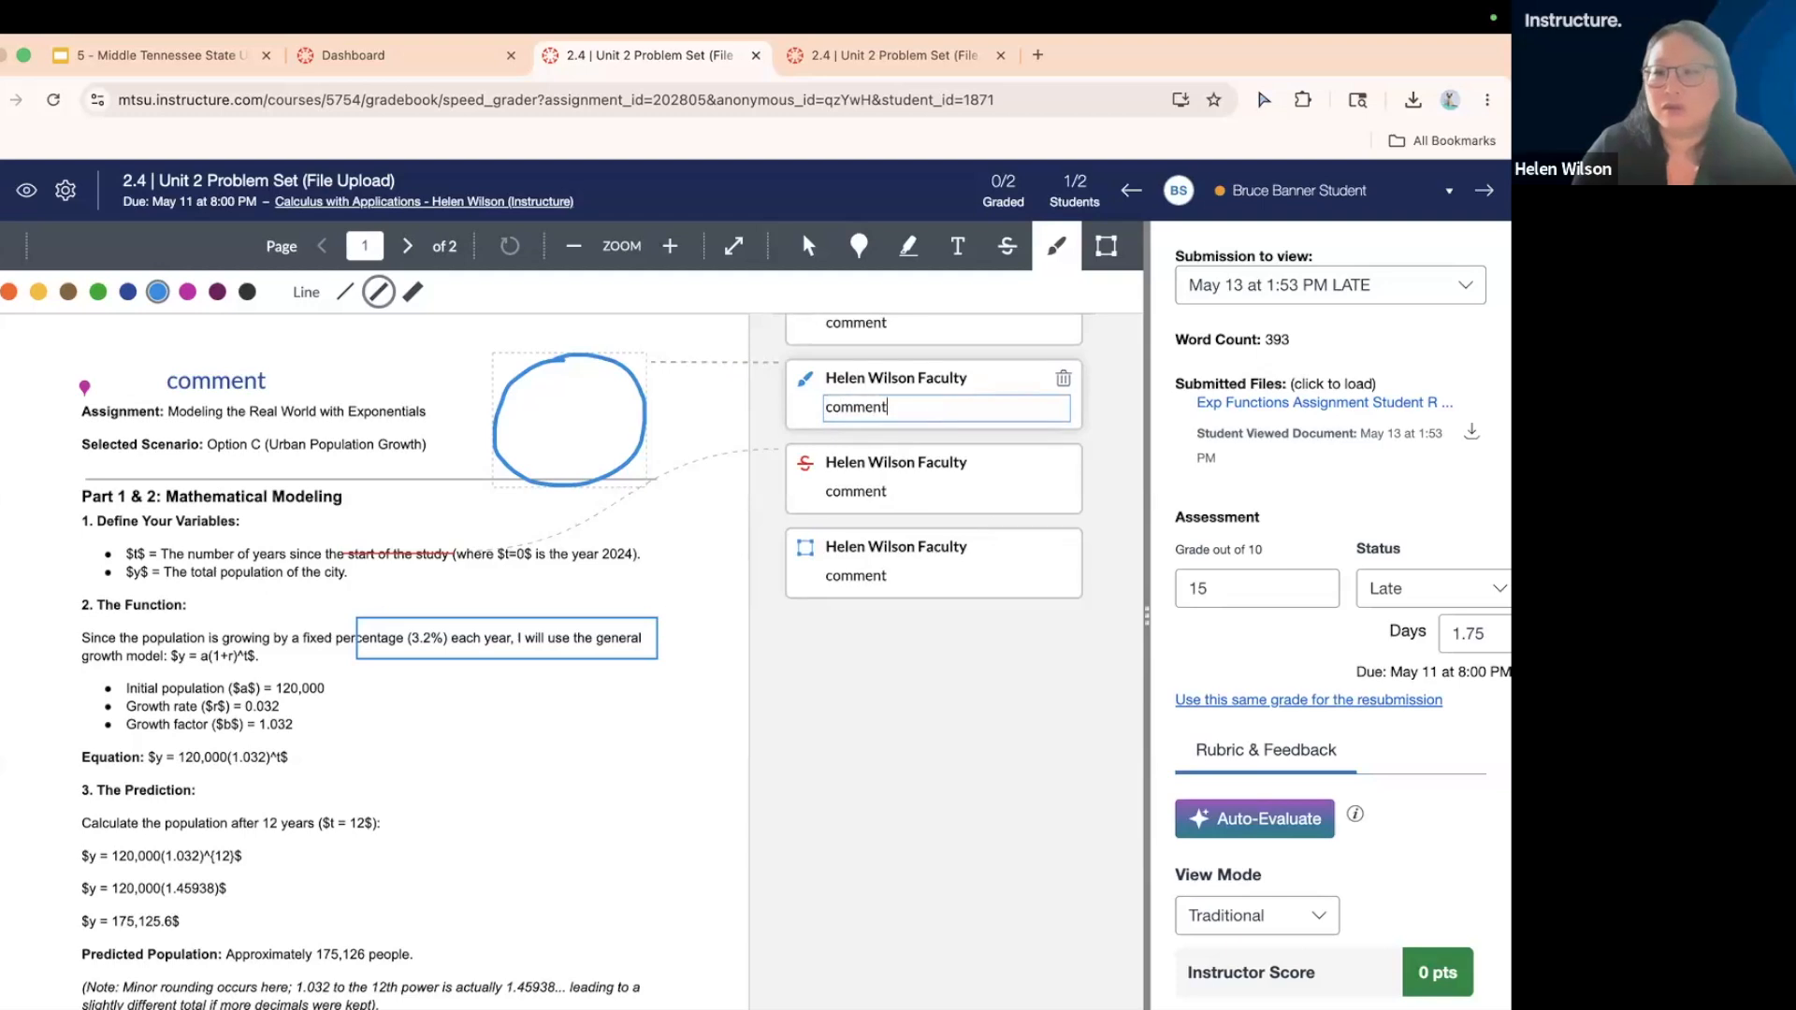
key(Return)
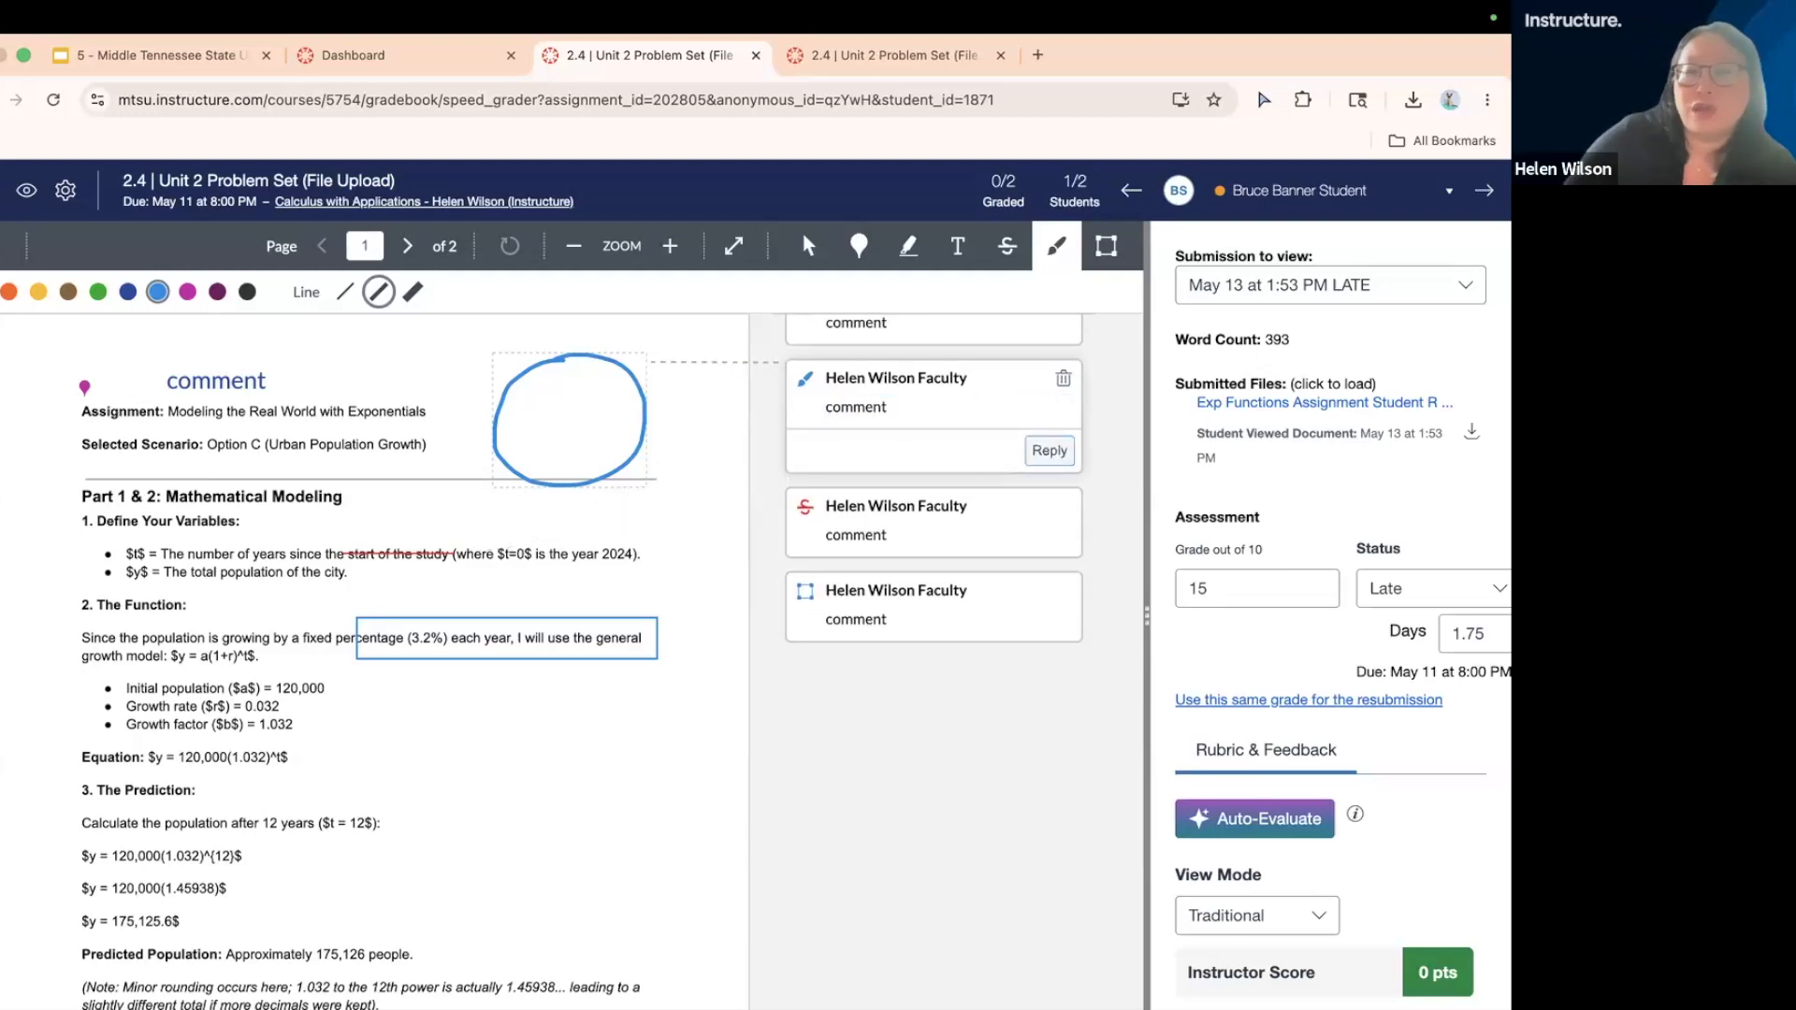
- Reply "comment" to the freehand circle's comment
click(1050, 451)
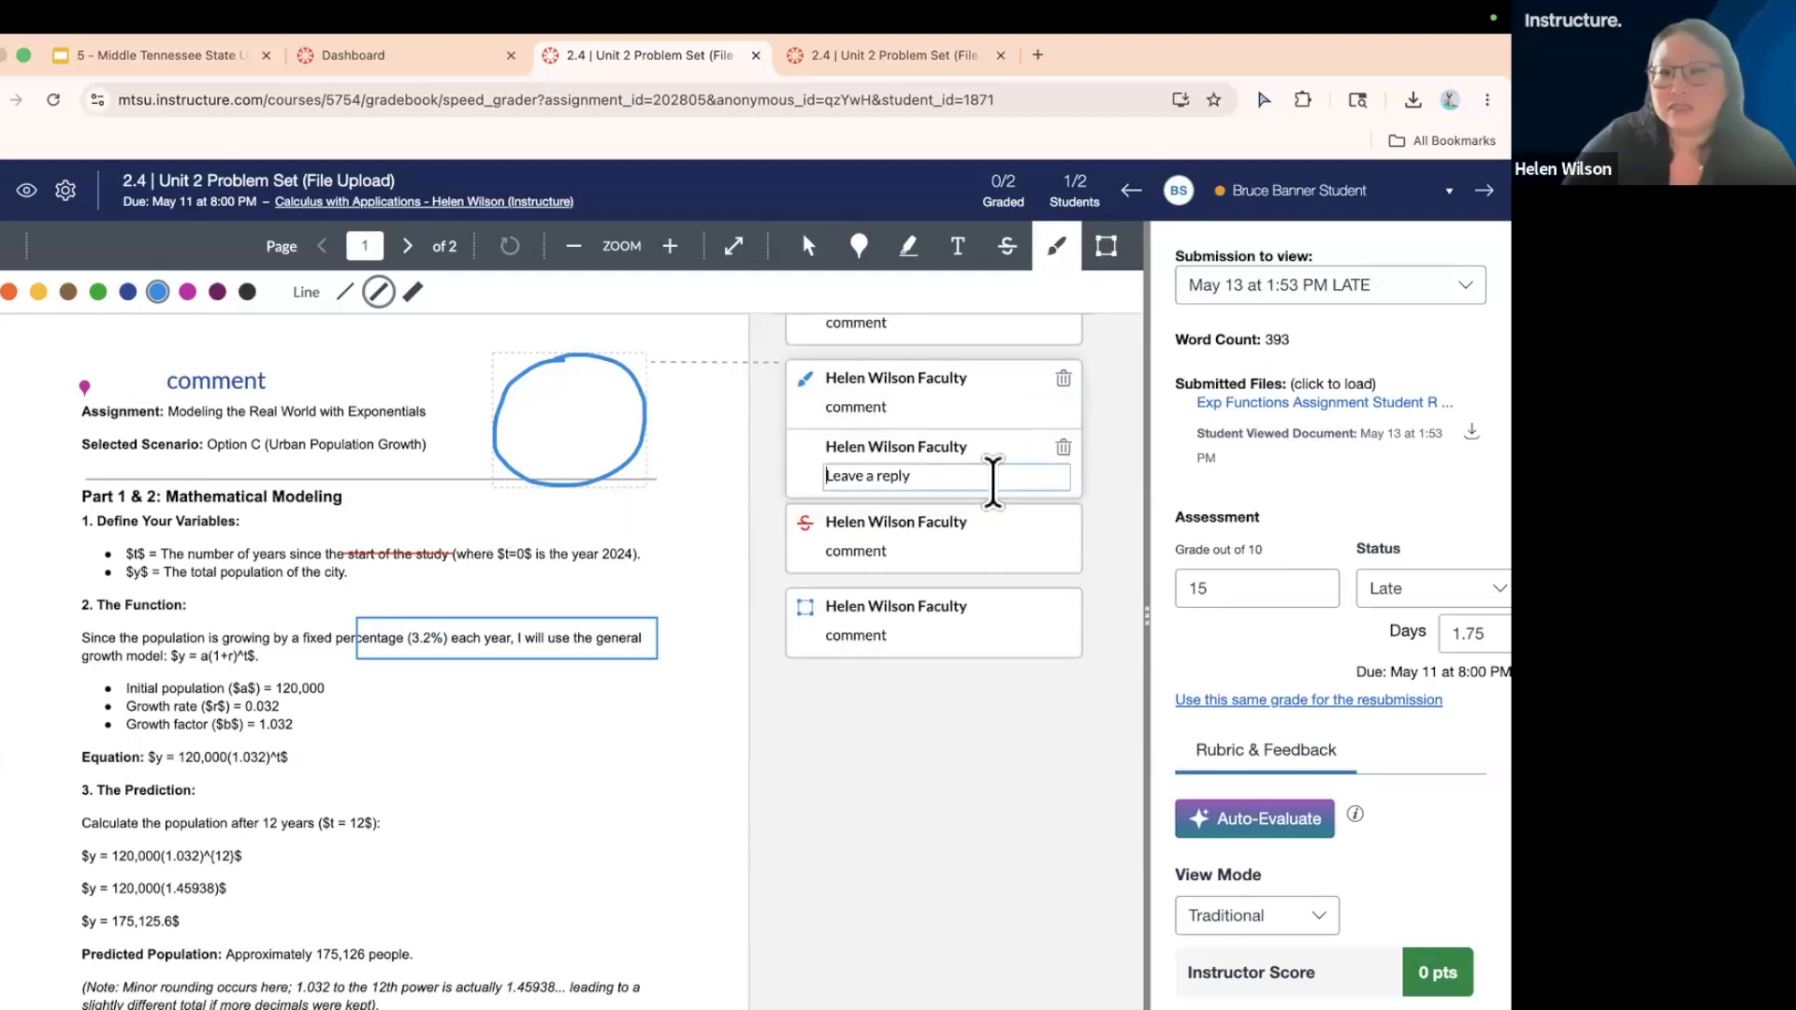
text(comment)
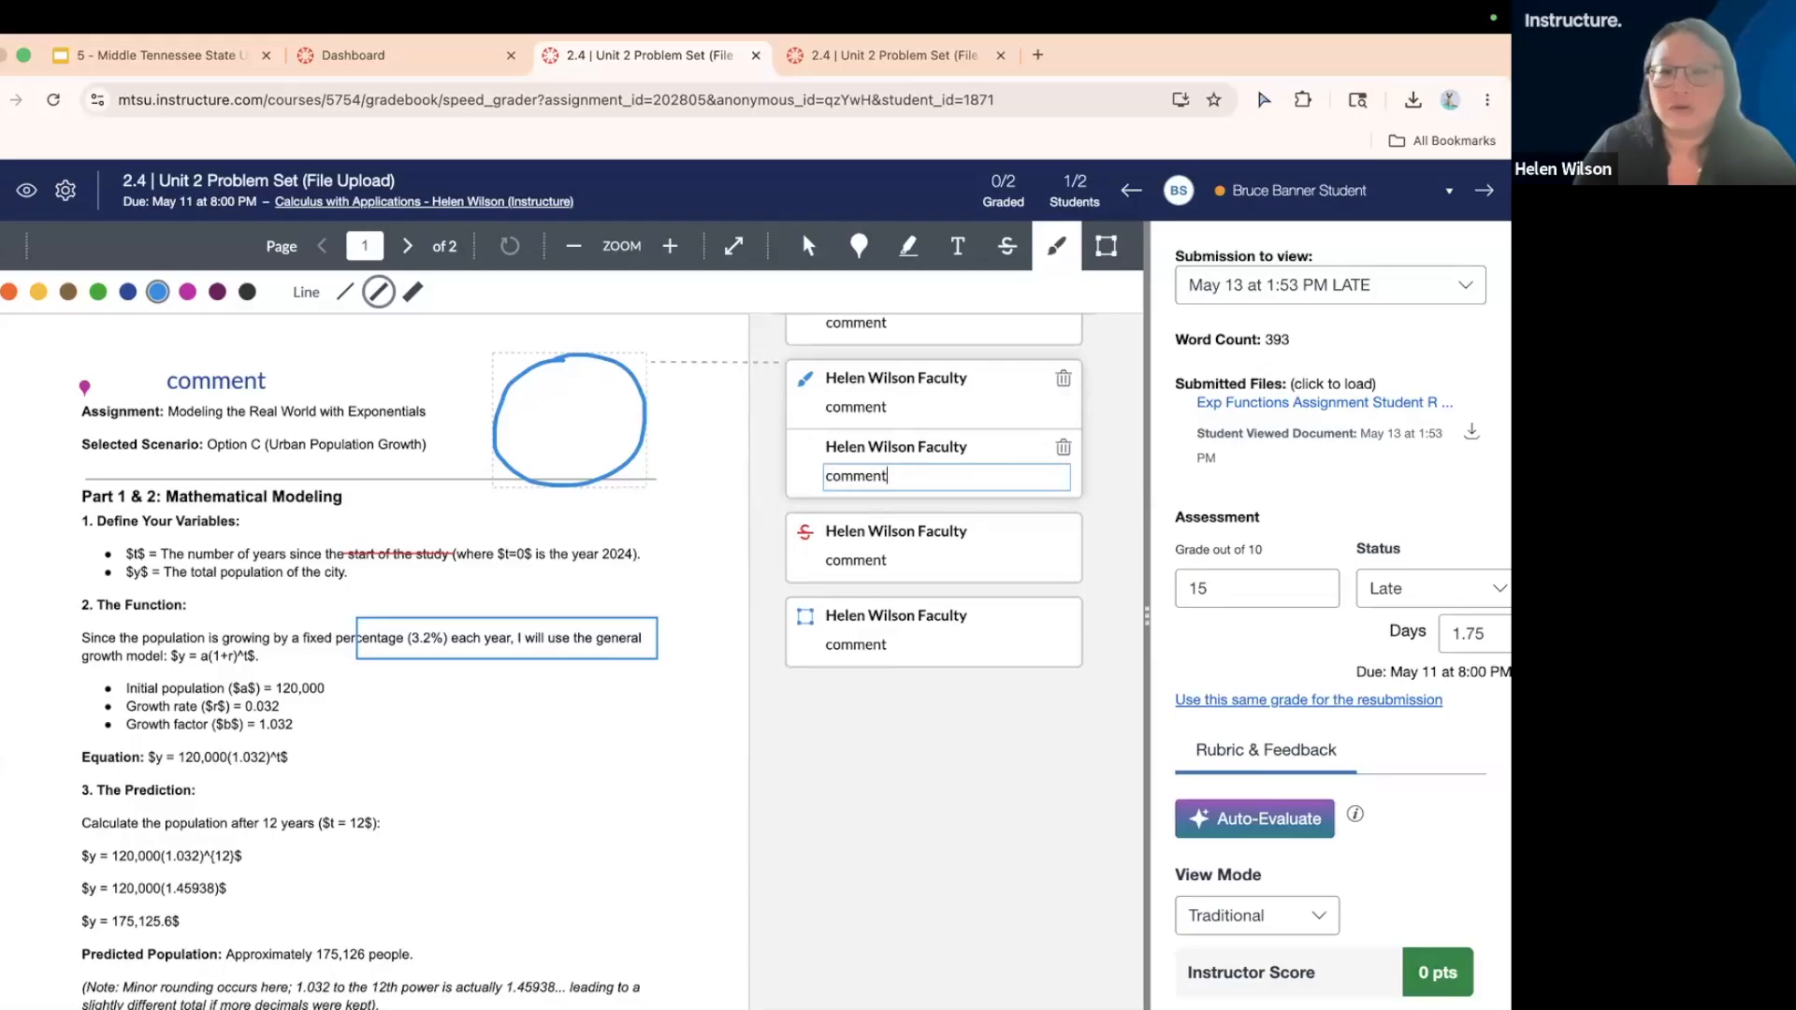
key(Return)
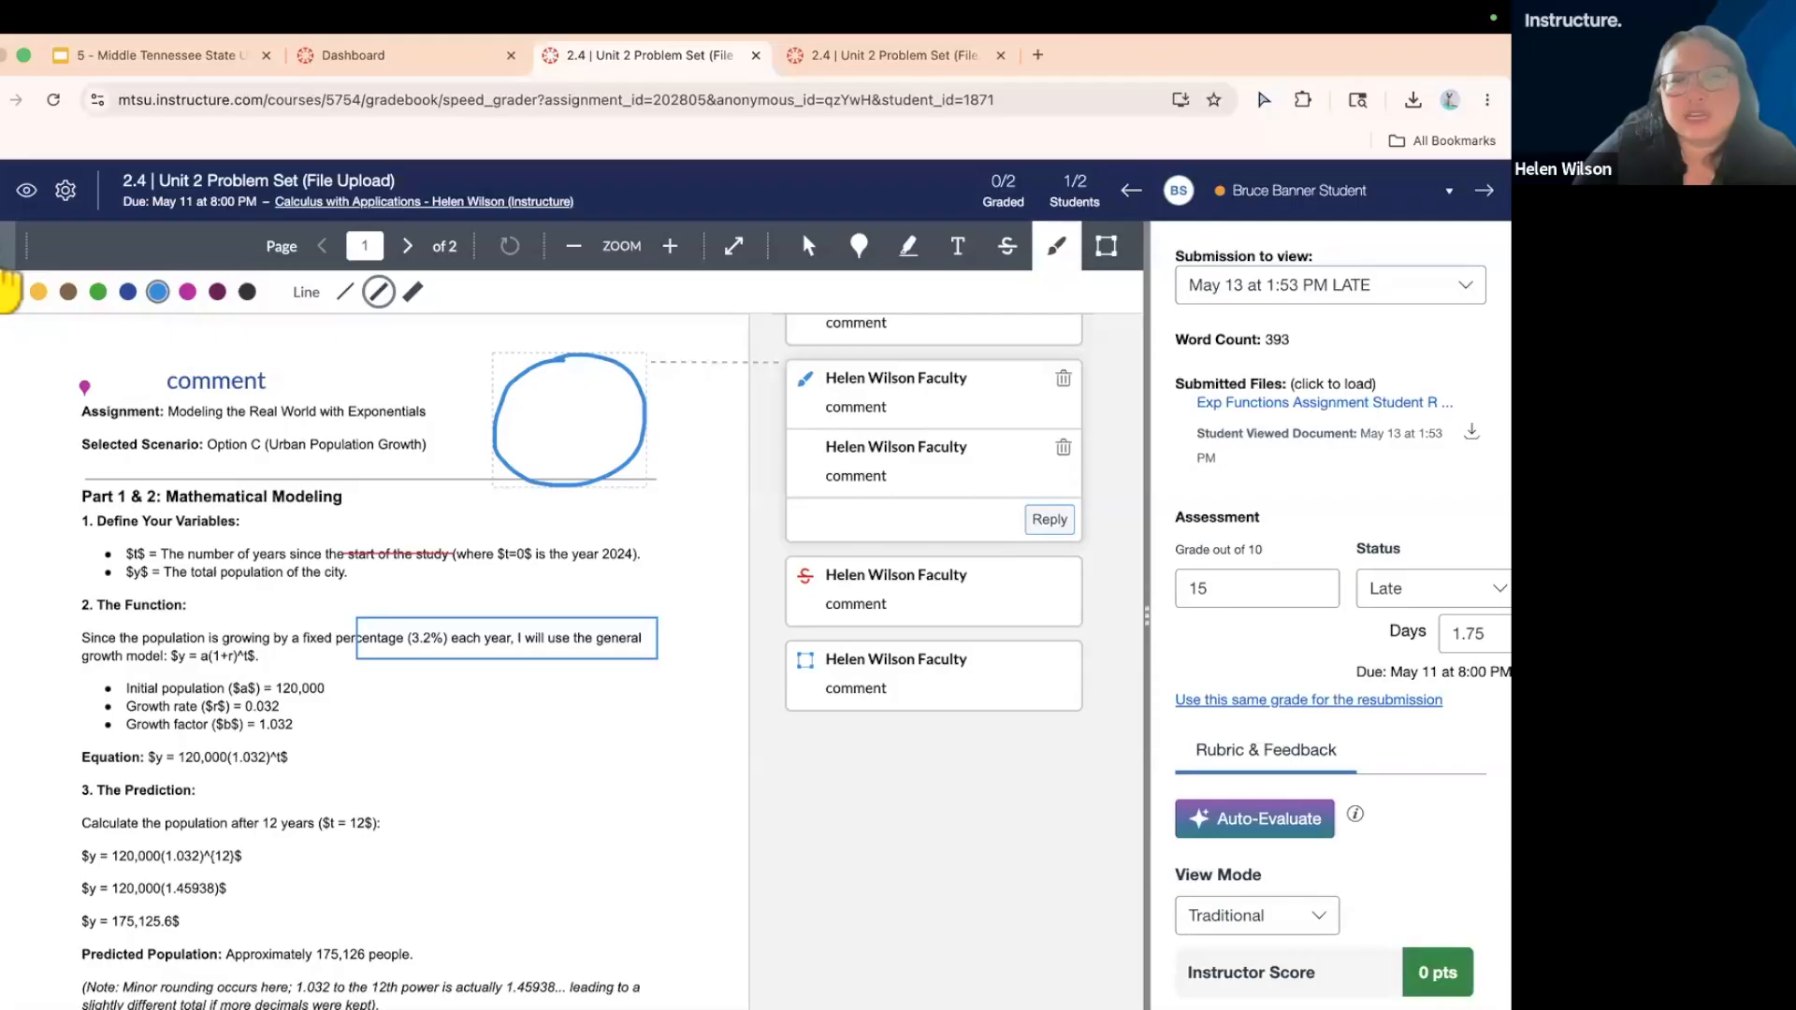
- Download the annotated PDF of the student's submission and dismiss the list of downloads
click(5, 266)
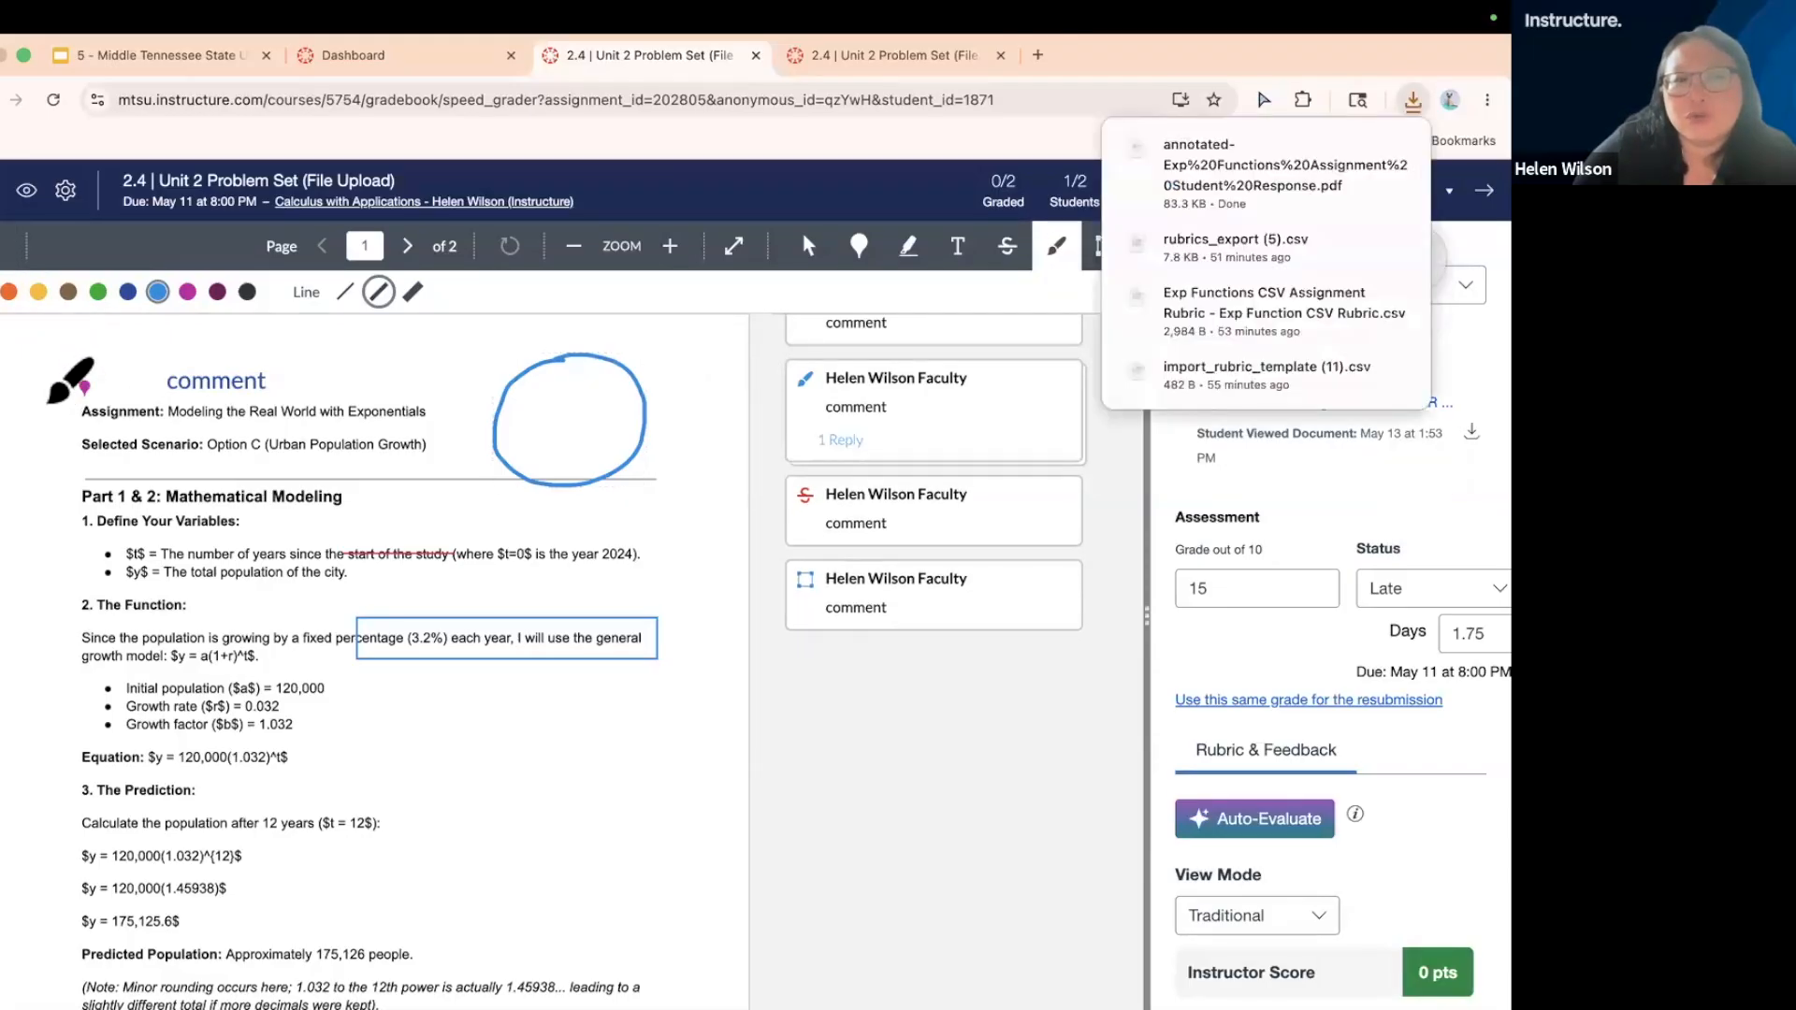
mouse_move(1188, 166)
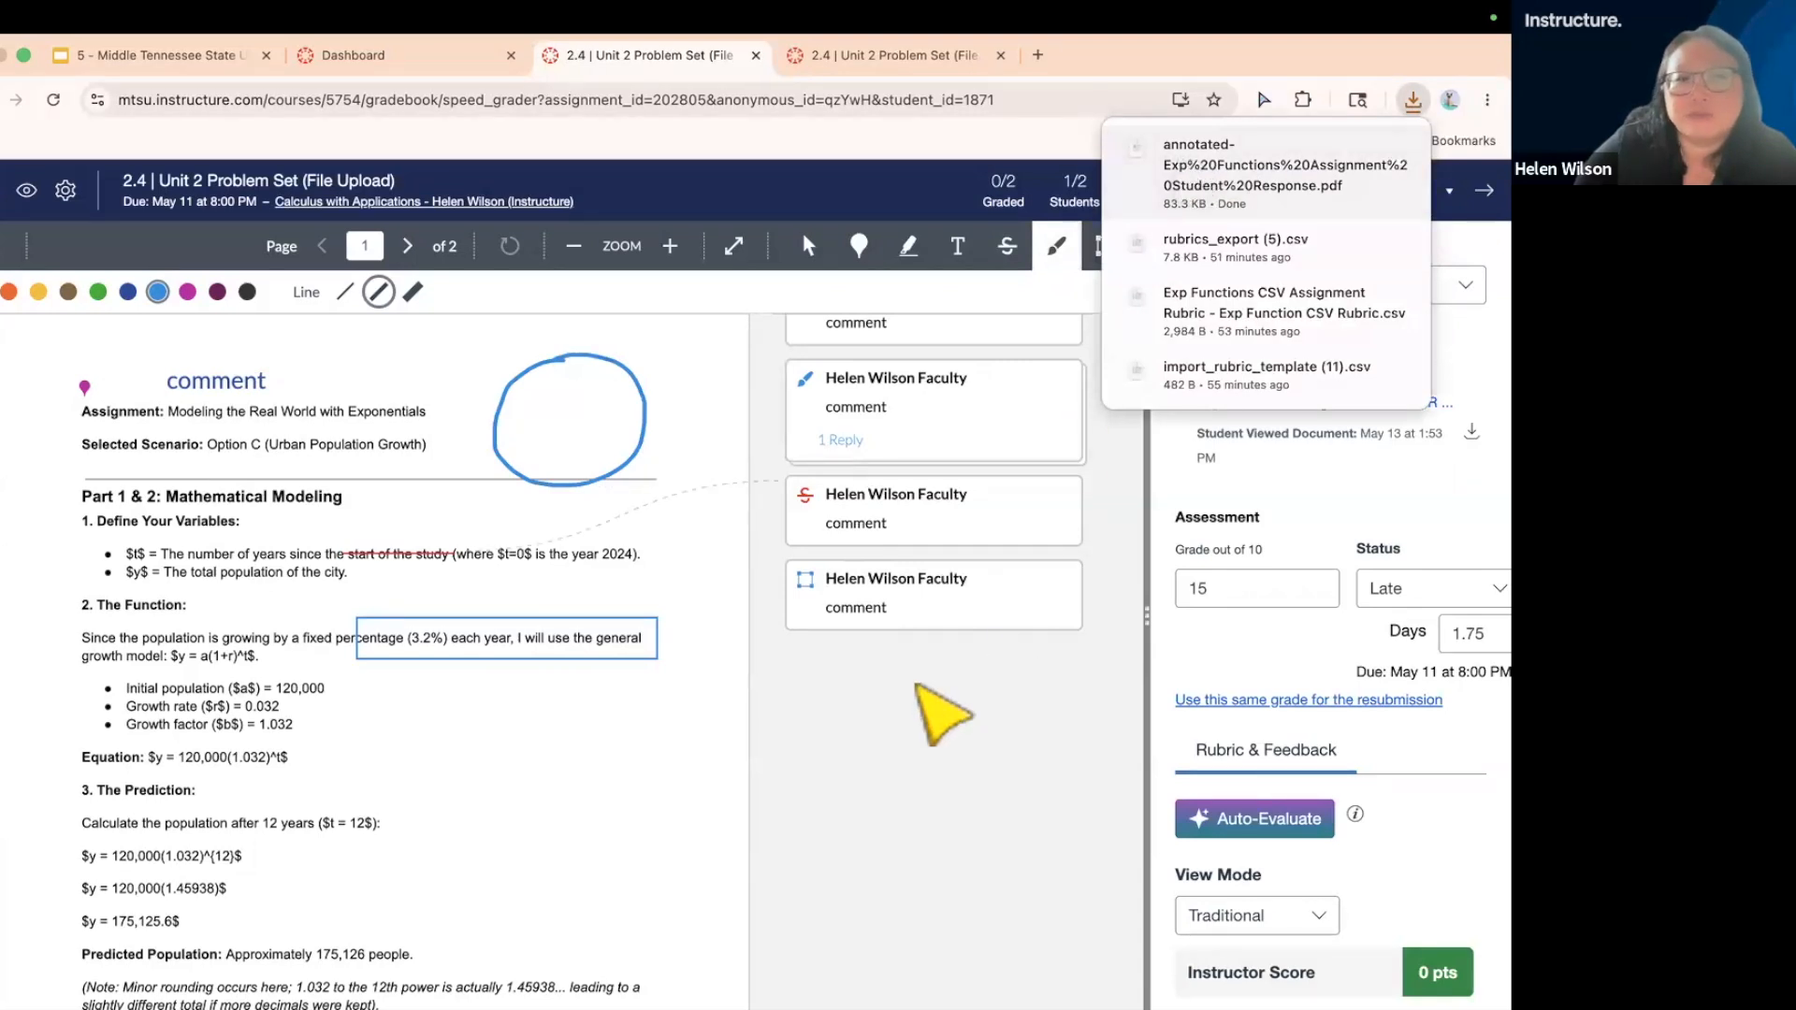
click(877, 714)
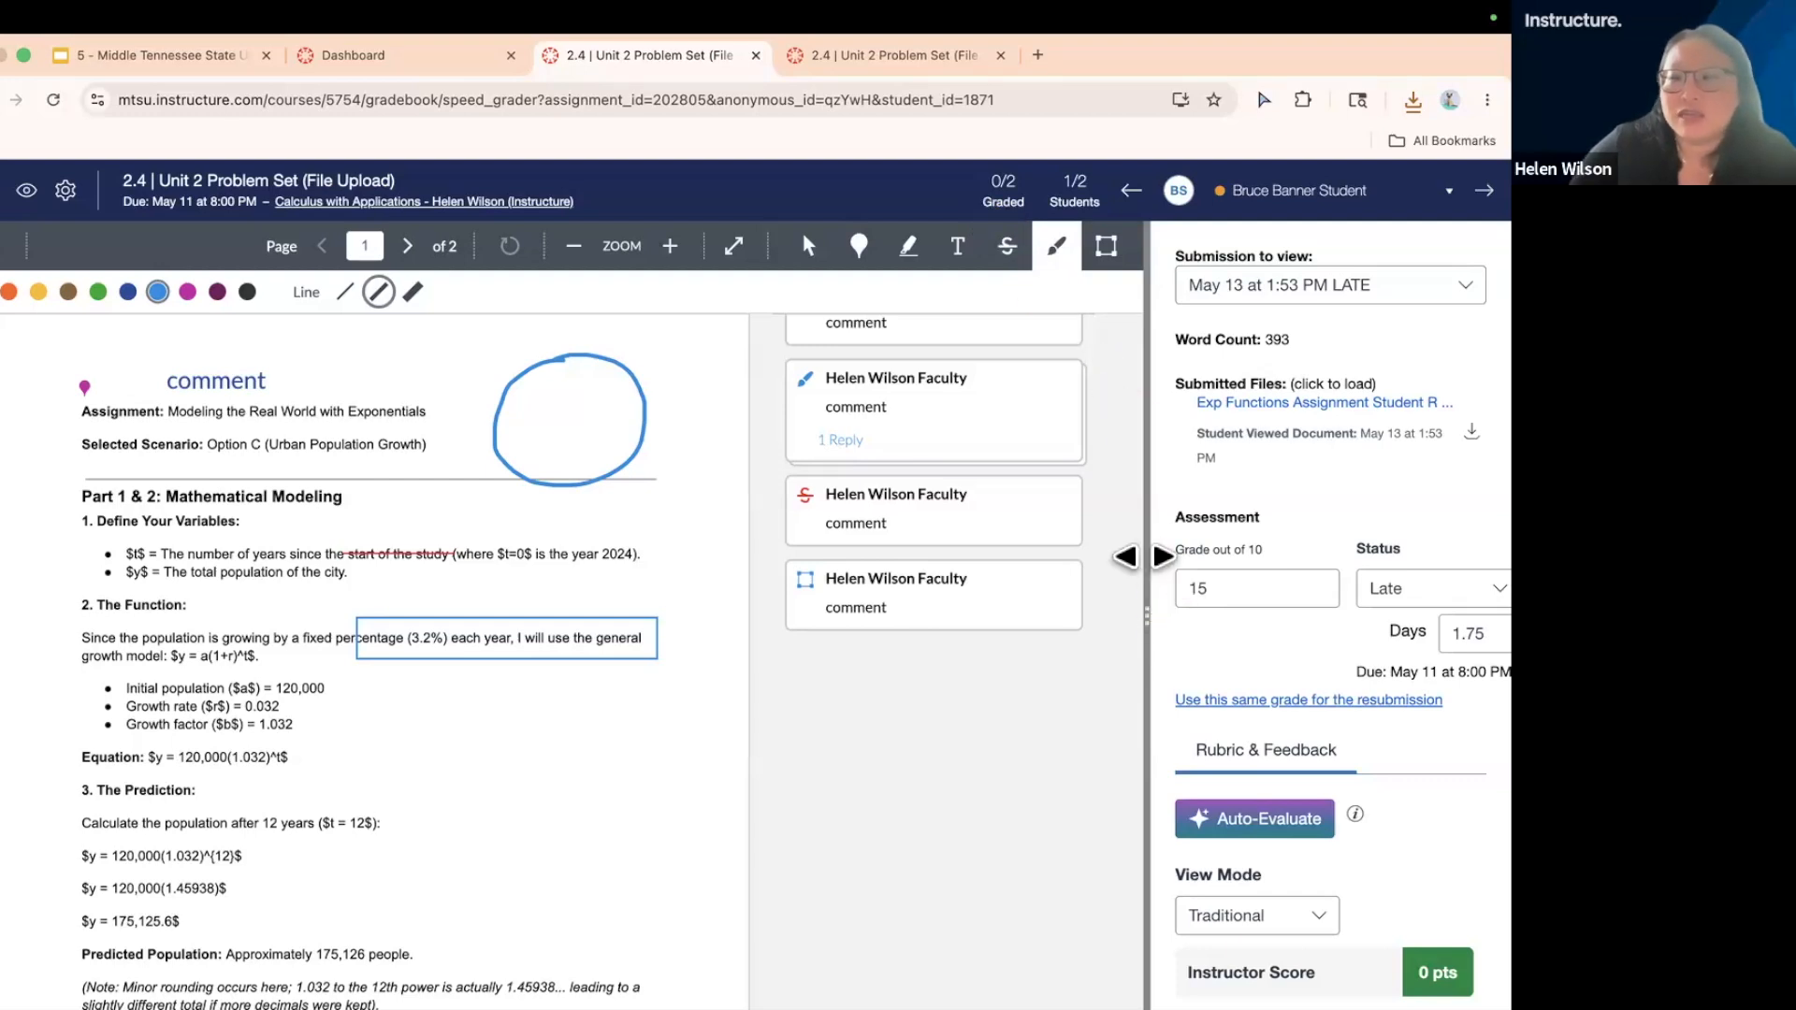
- Widen the grading pane beside the document and go to the next student's submission
scroll(1144, 557, up, 5)
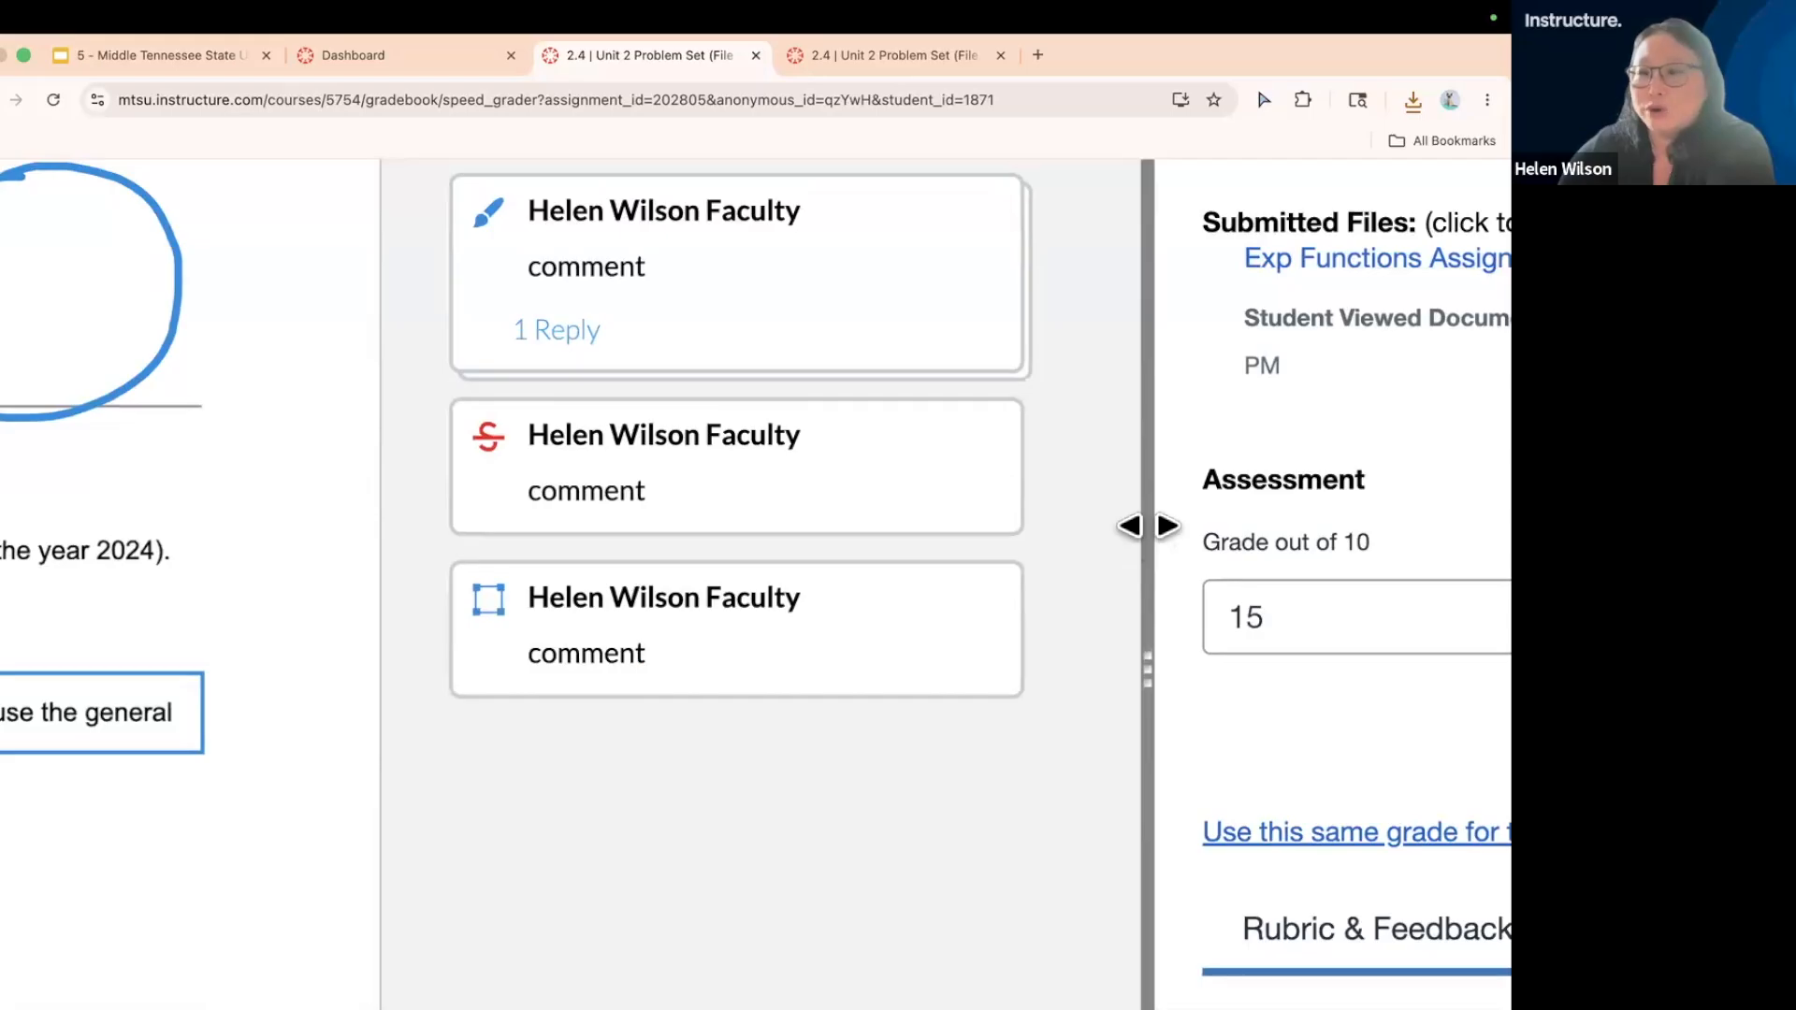
scroll(1149, 526, down, 5)
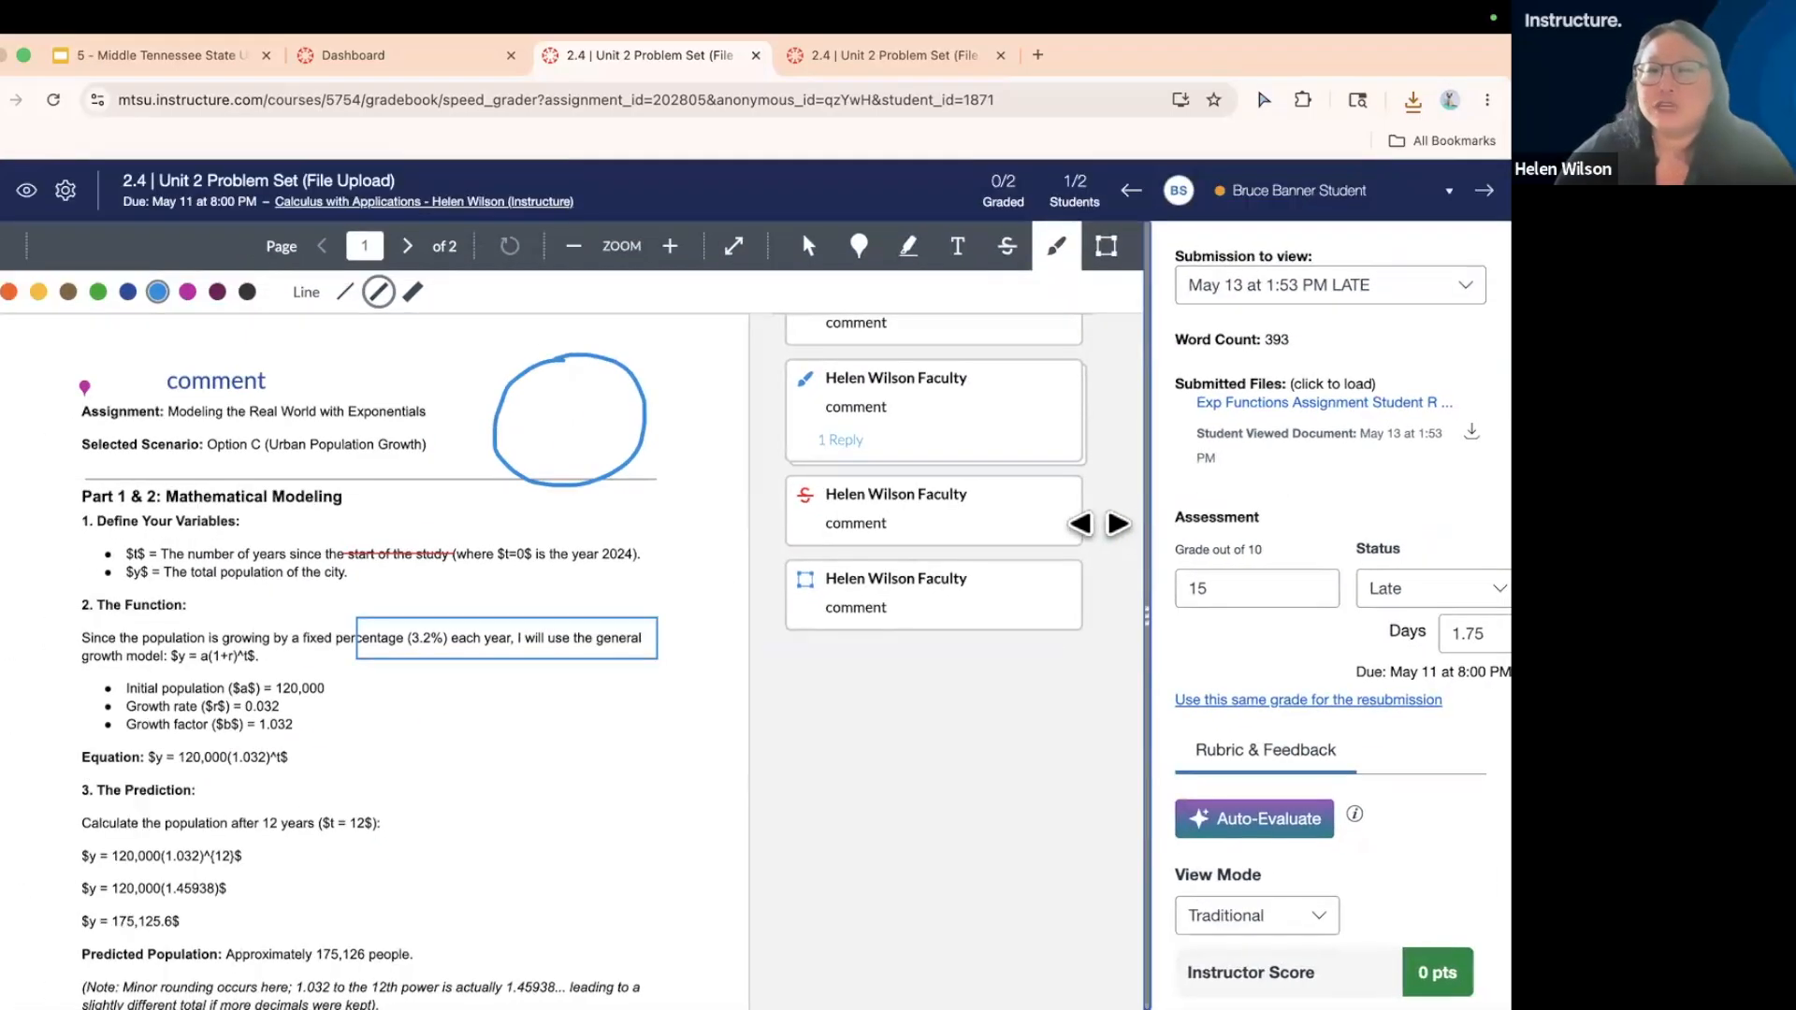
drag(1053, 521, 878, 510)
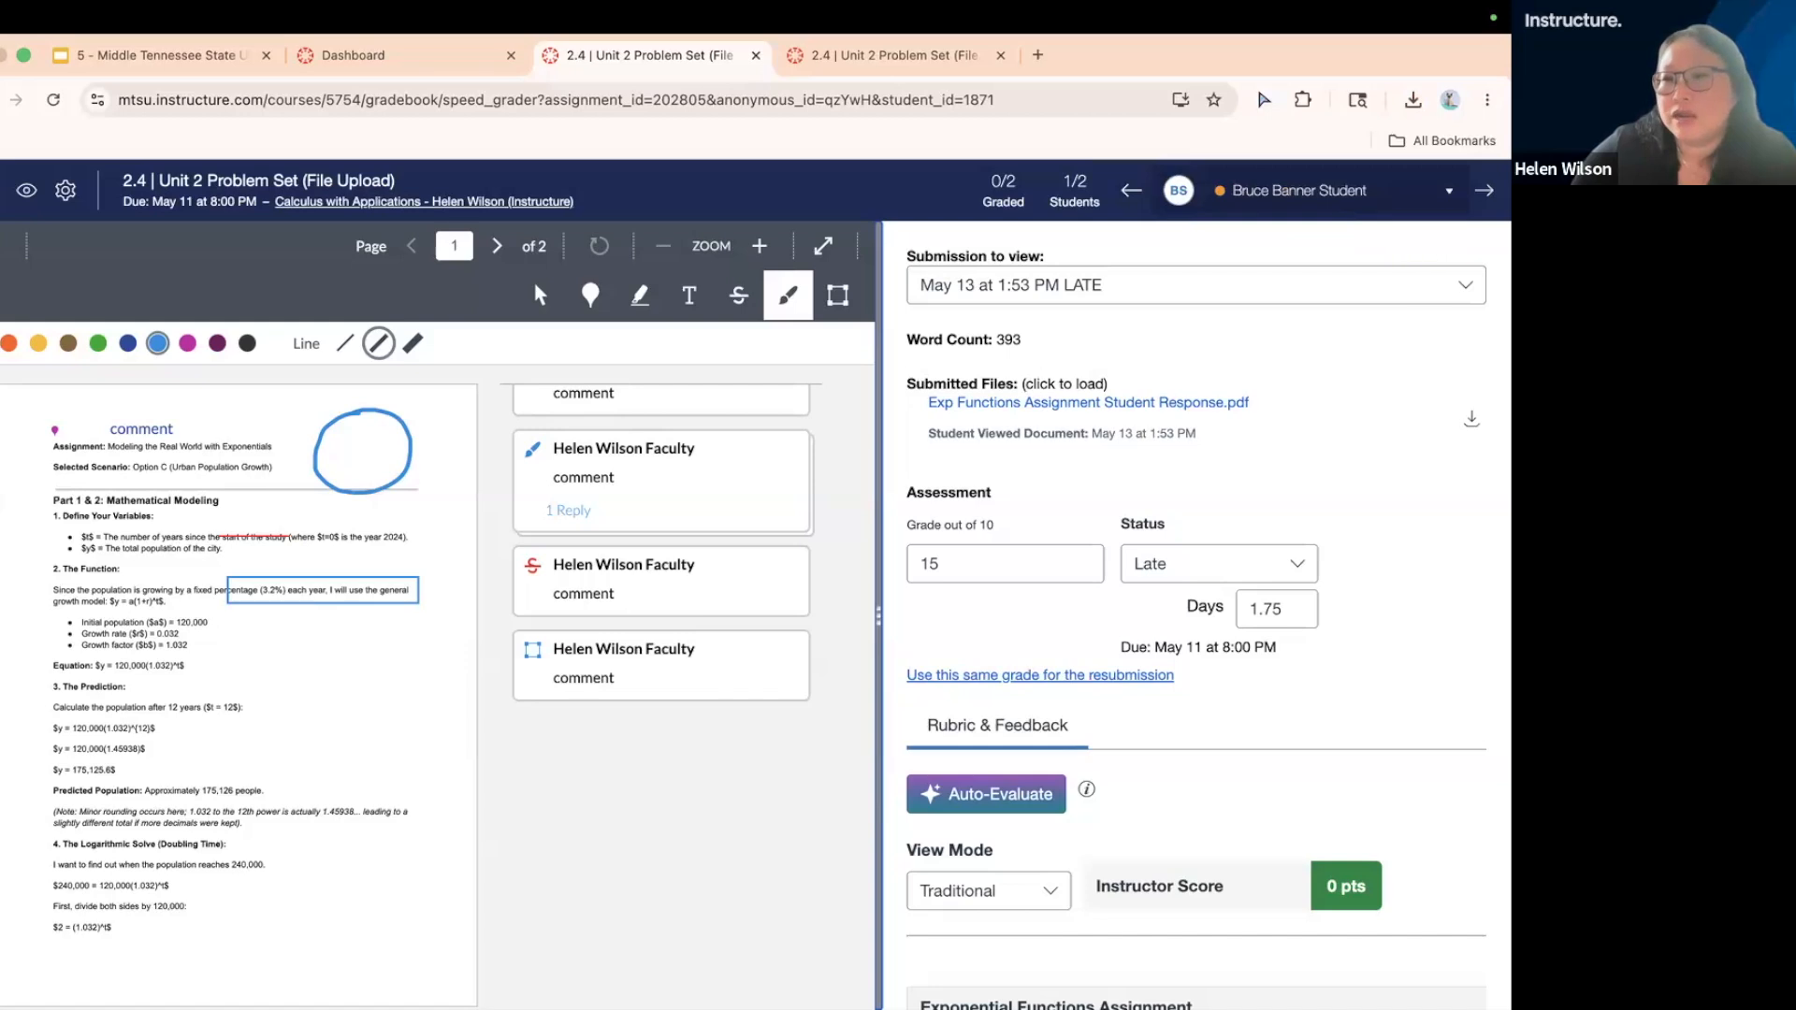
click(1484, 190)
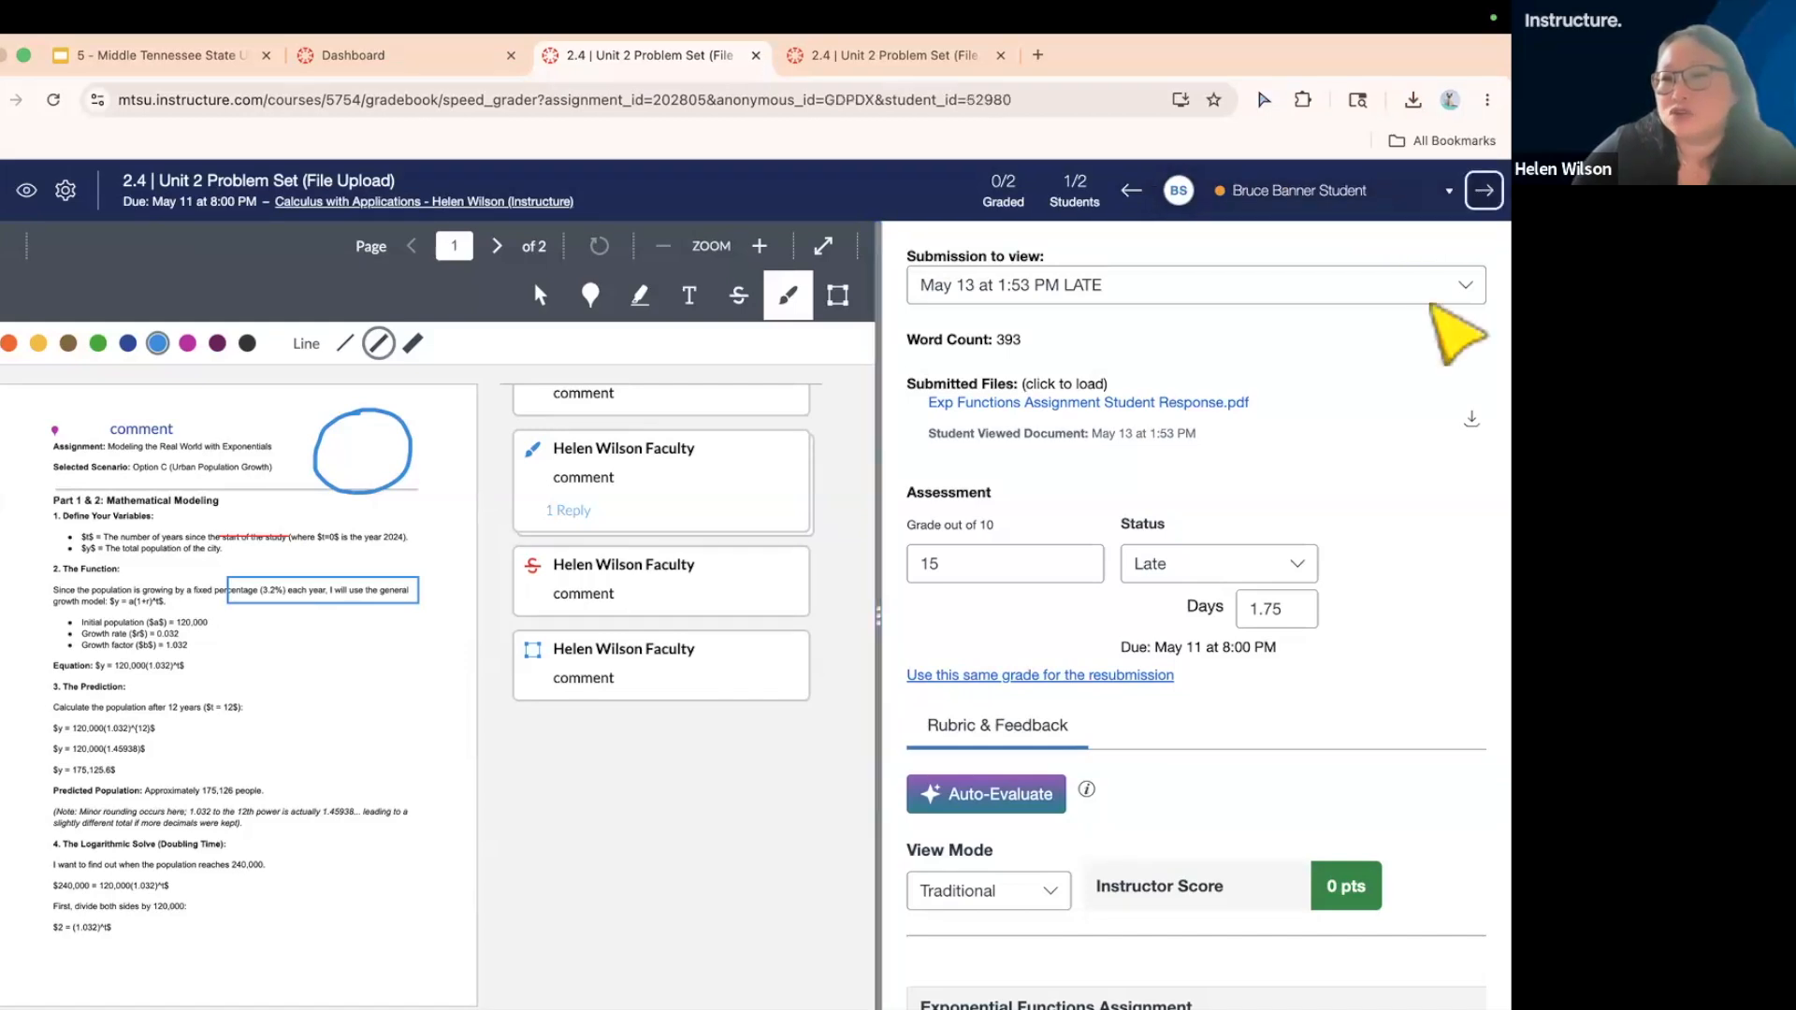
- Switch to Test Student through the student list and return to the first student's submission
click(1131, 190)
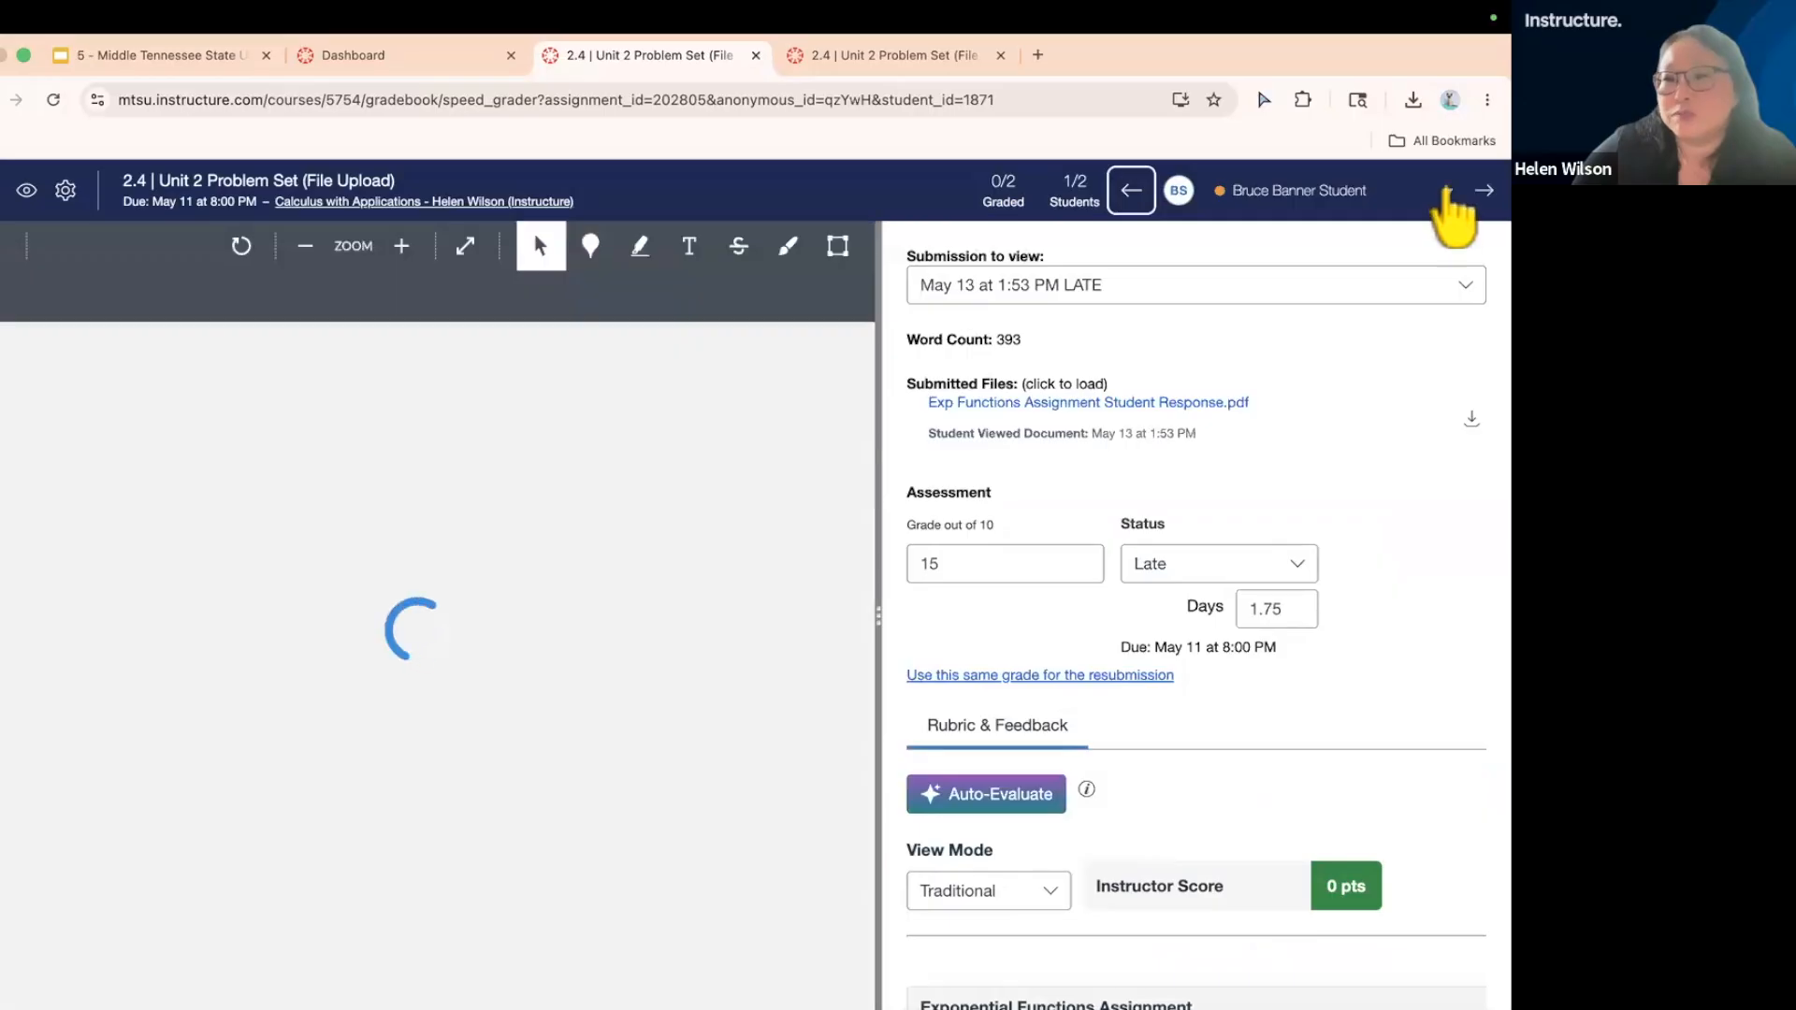
click(1449, 197)
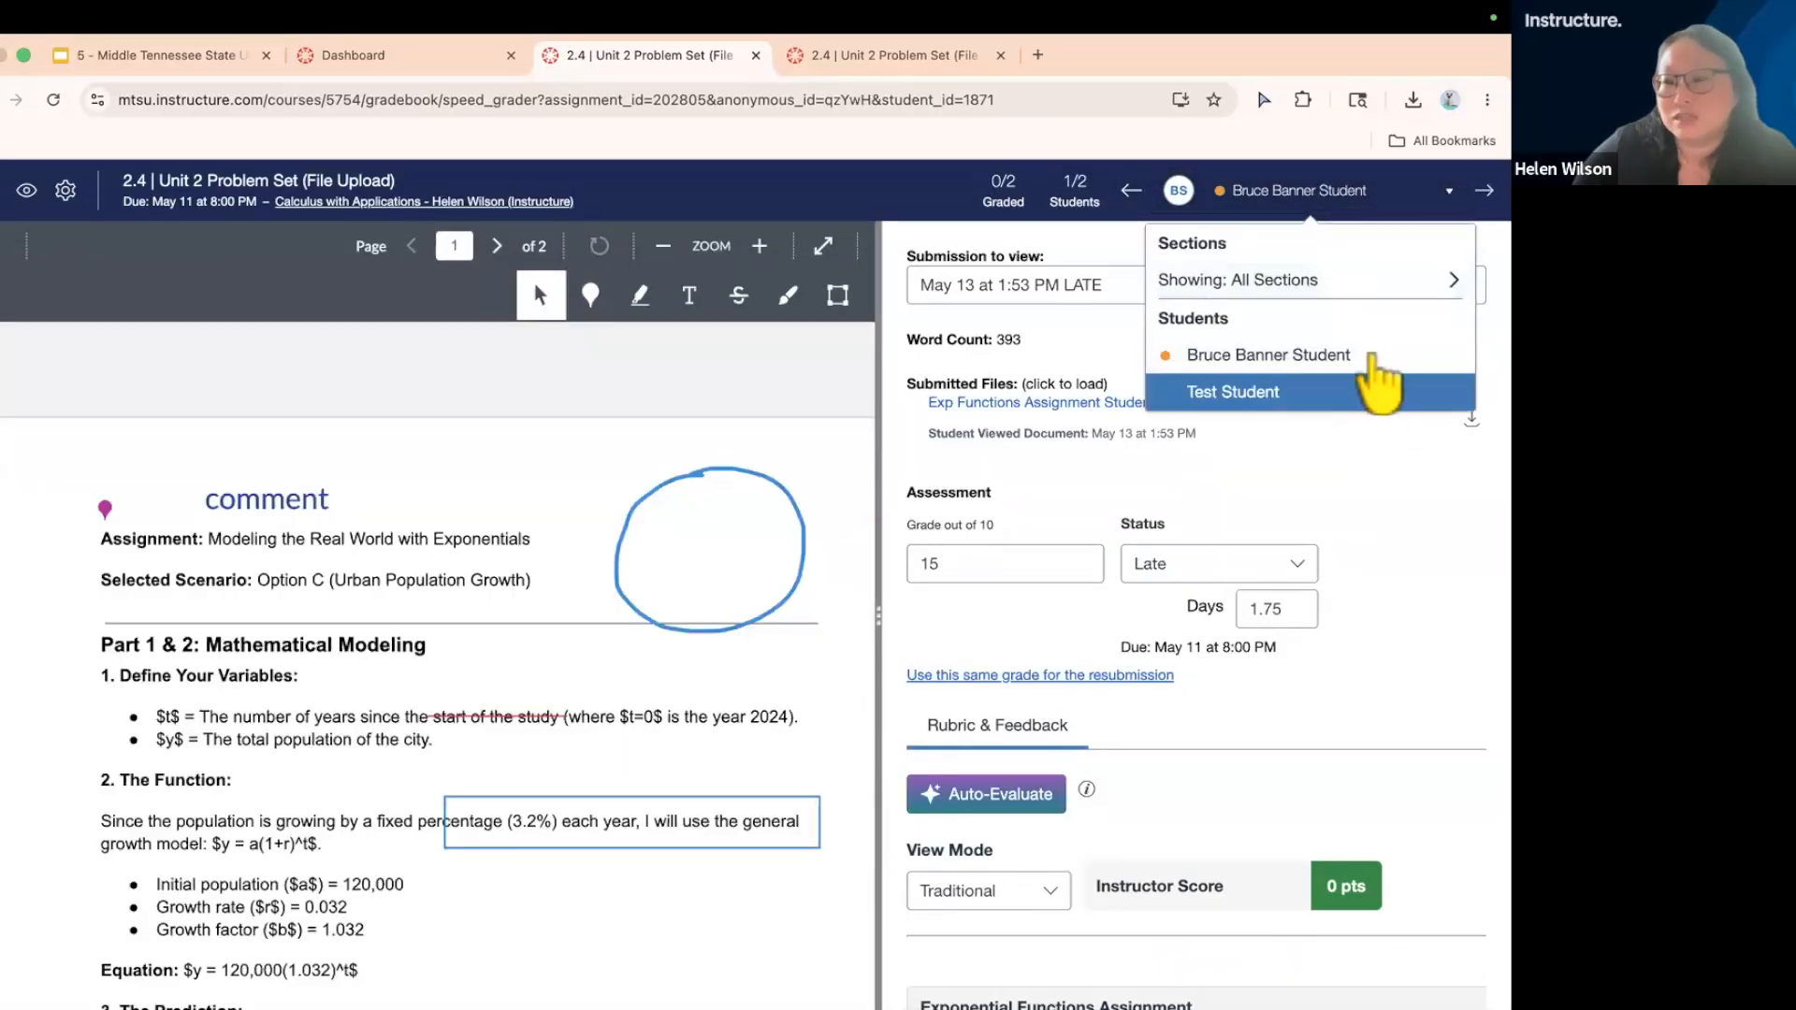
click(1377, 384)
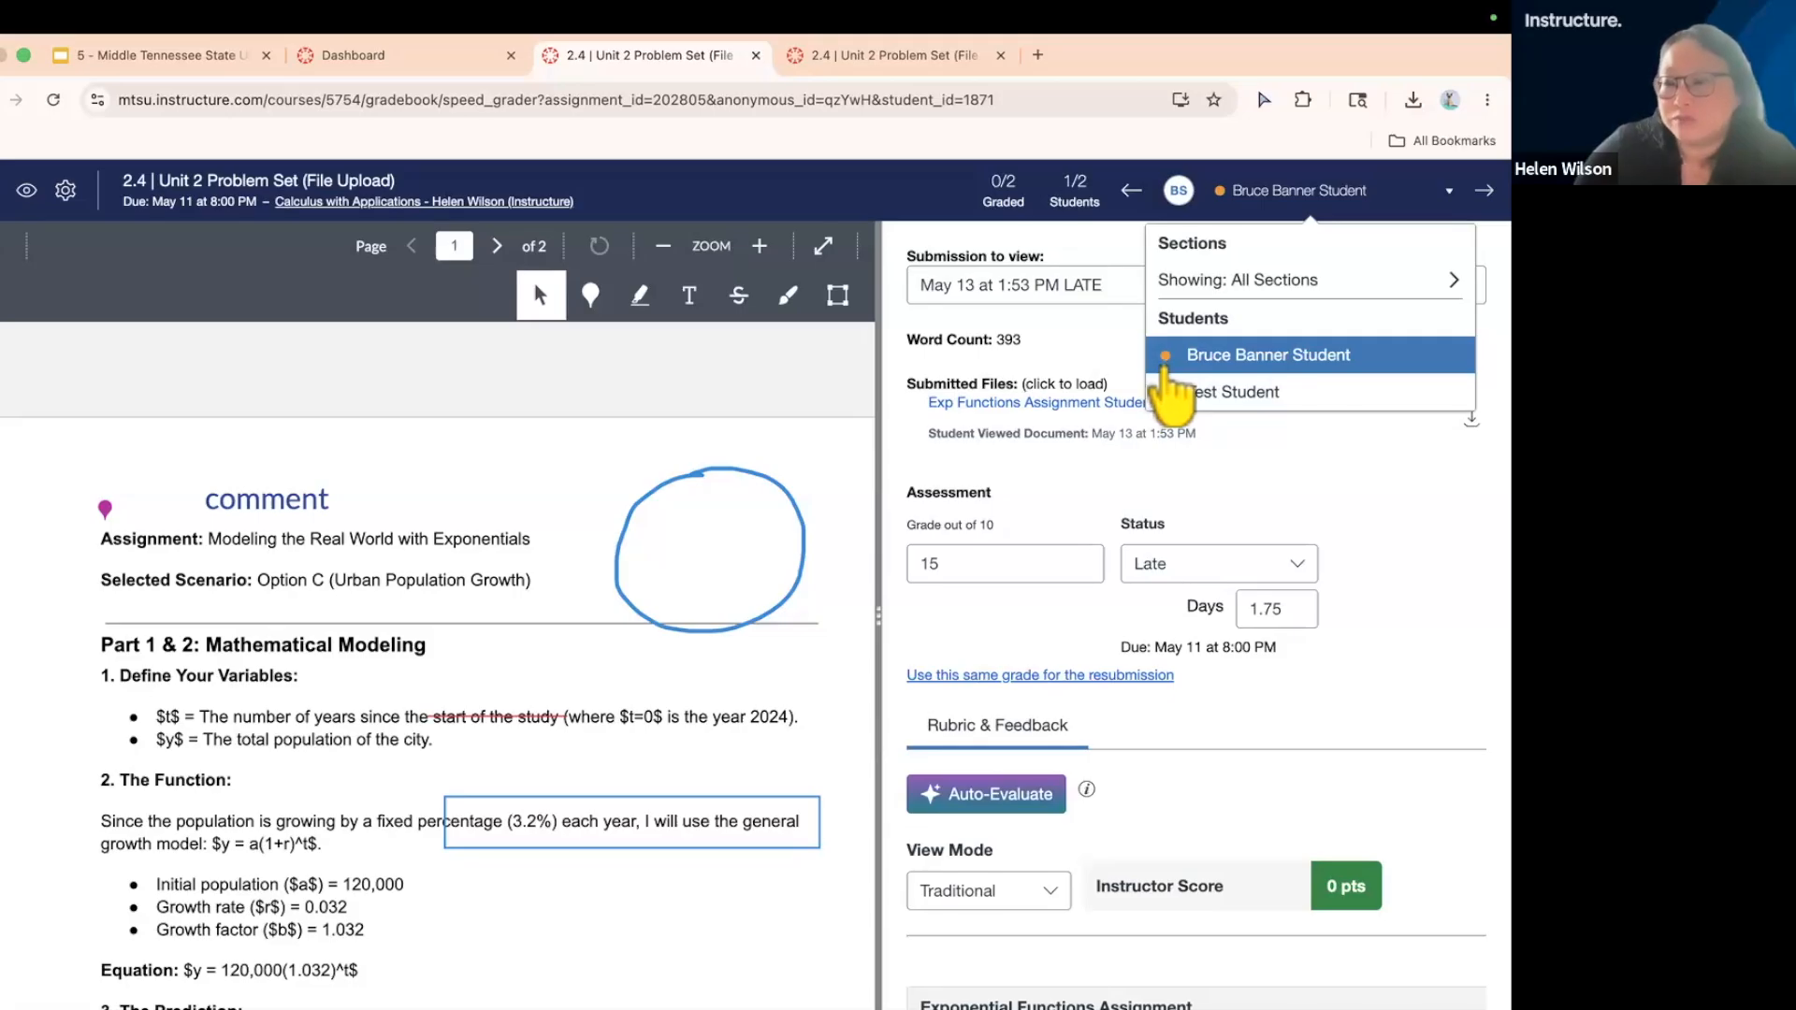
click(1157, 400)
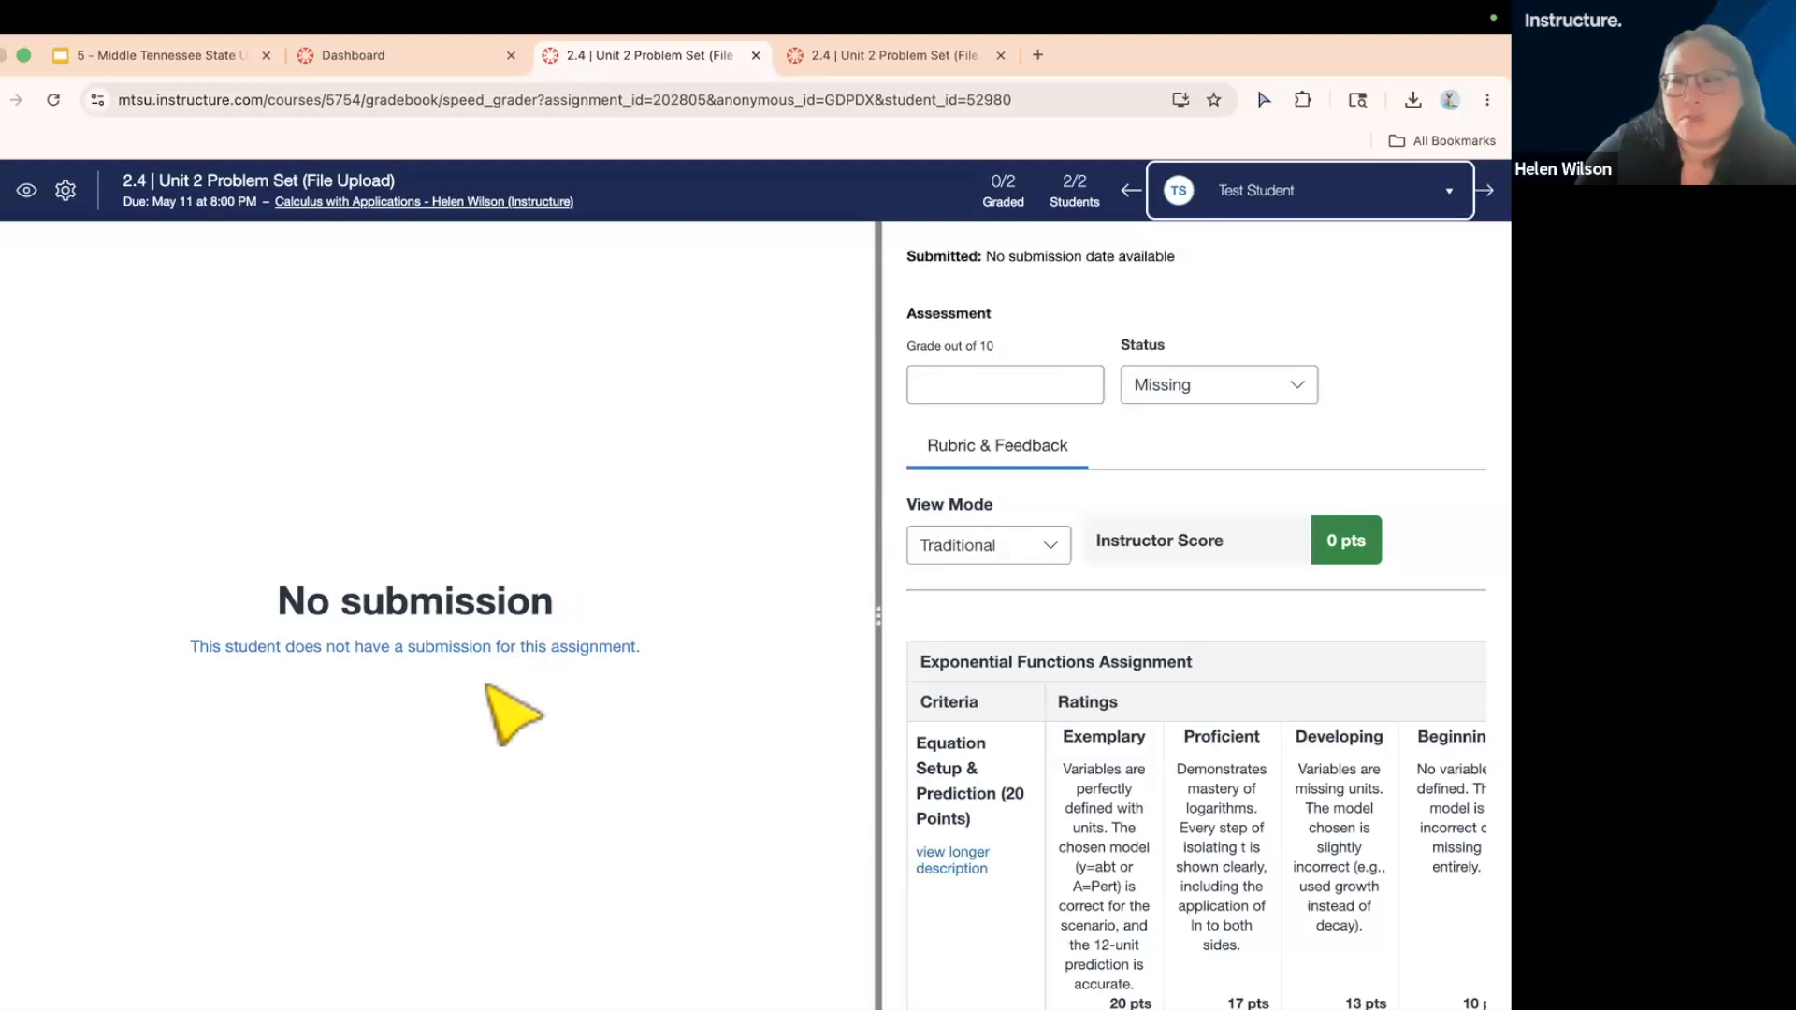
click(1260, 195)
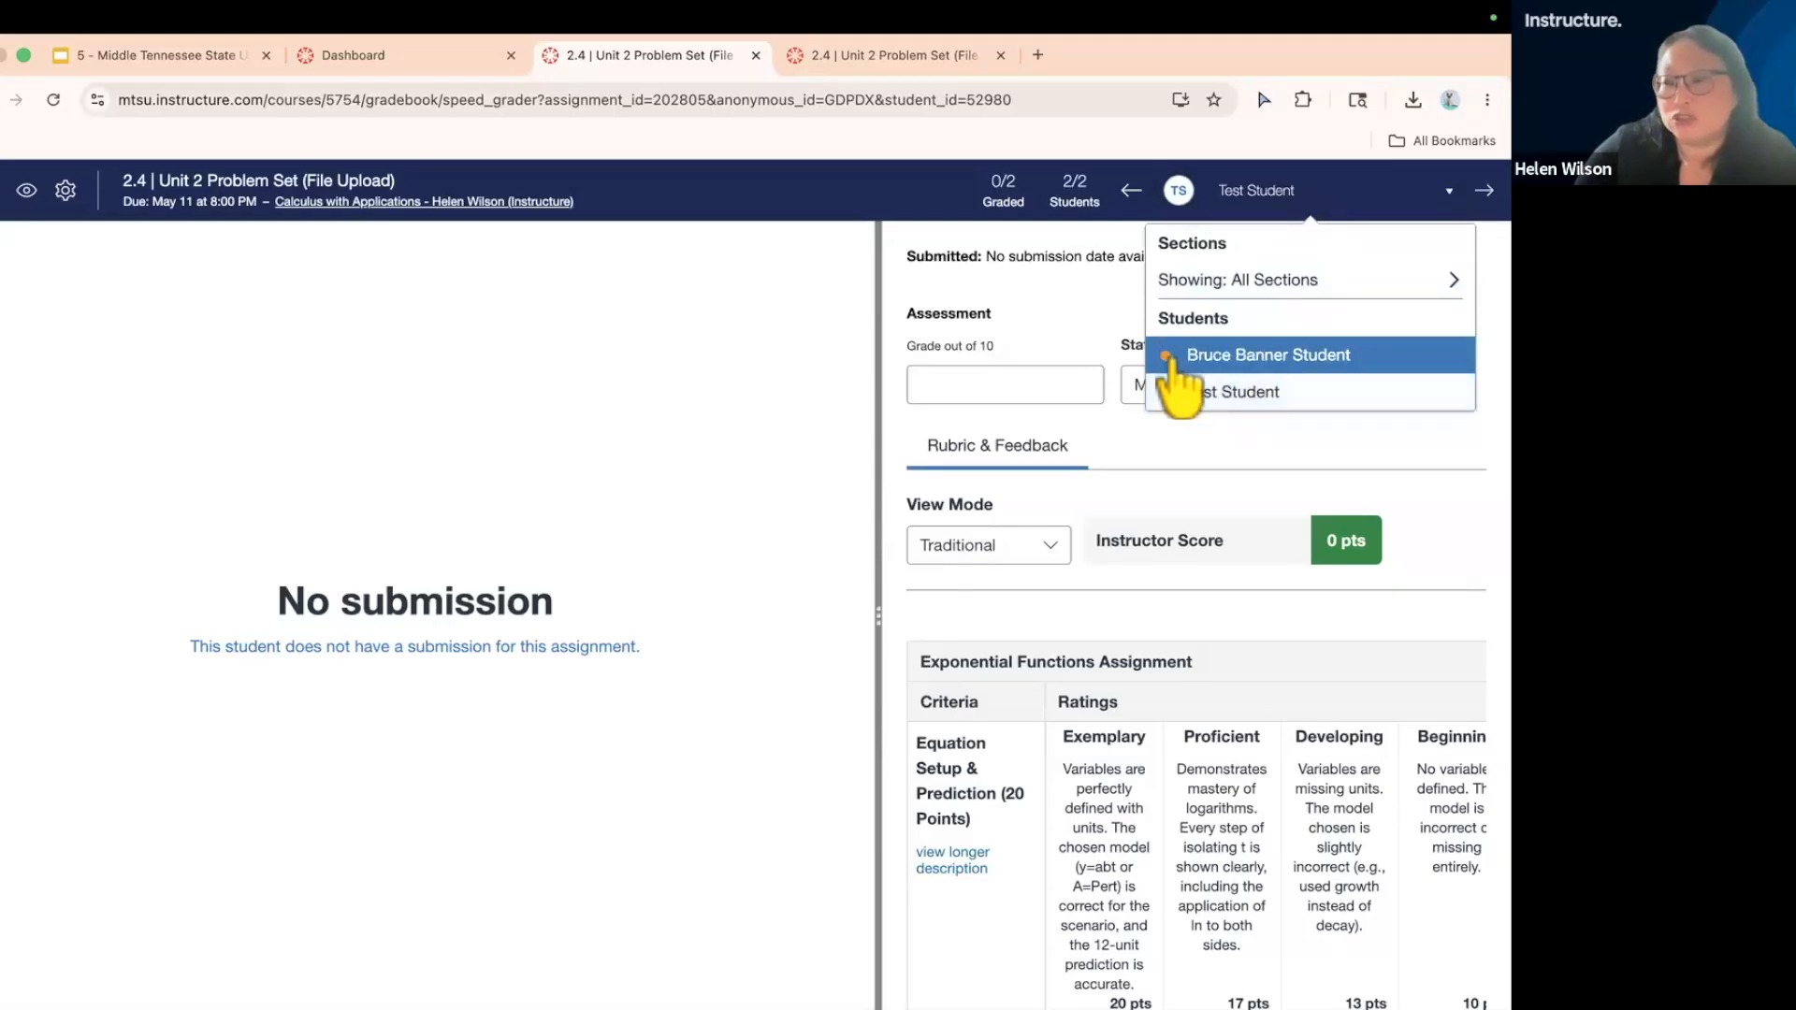
click(1305, 360)
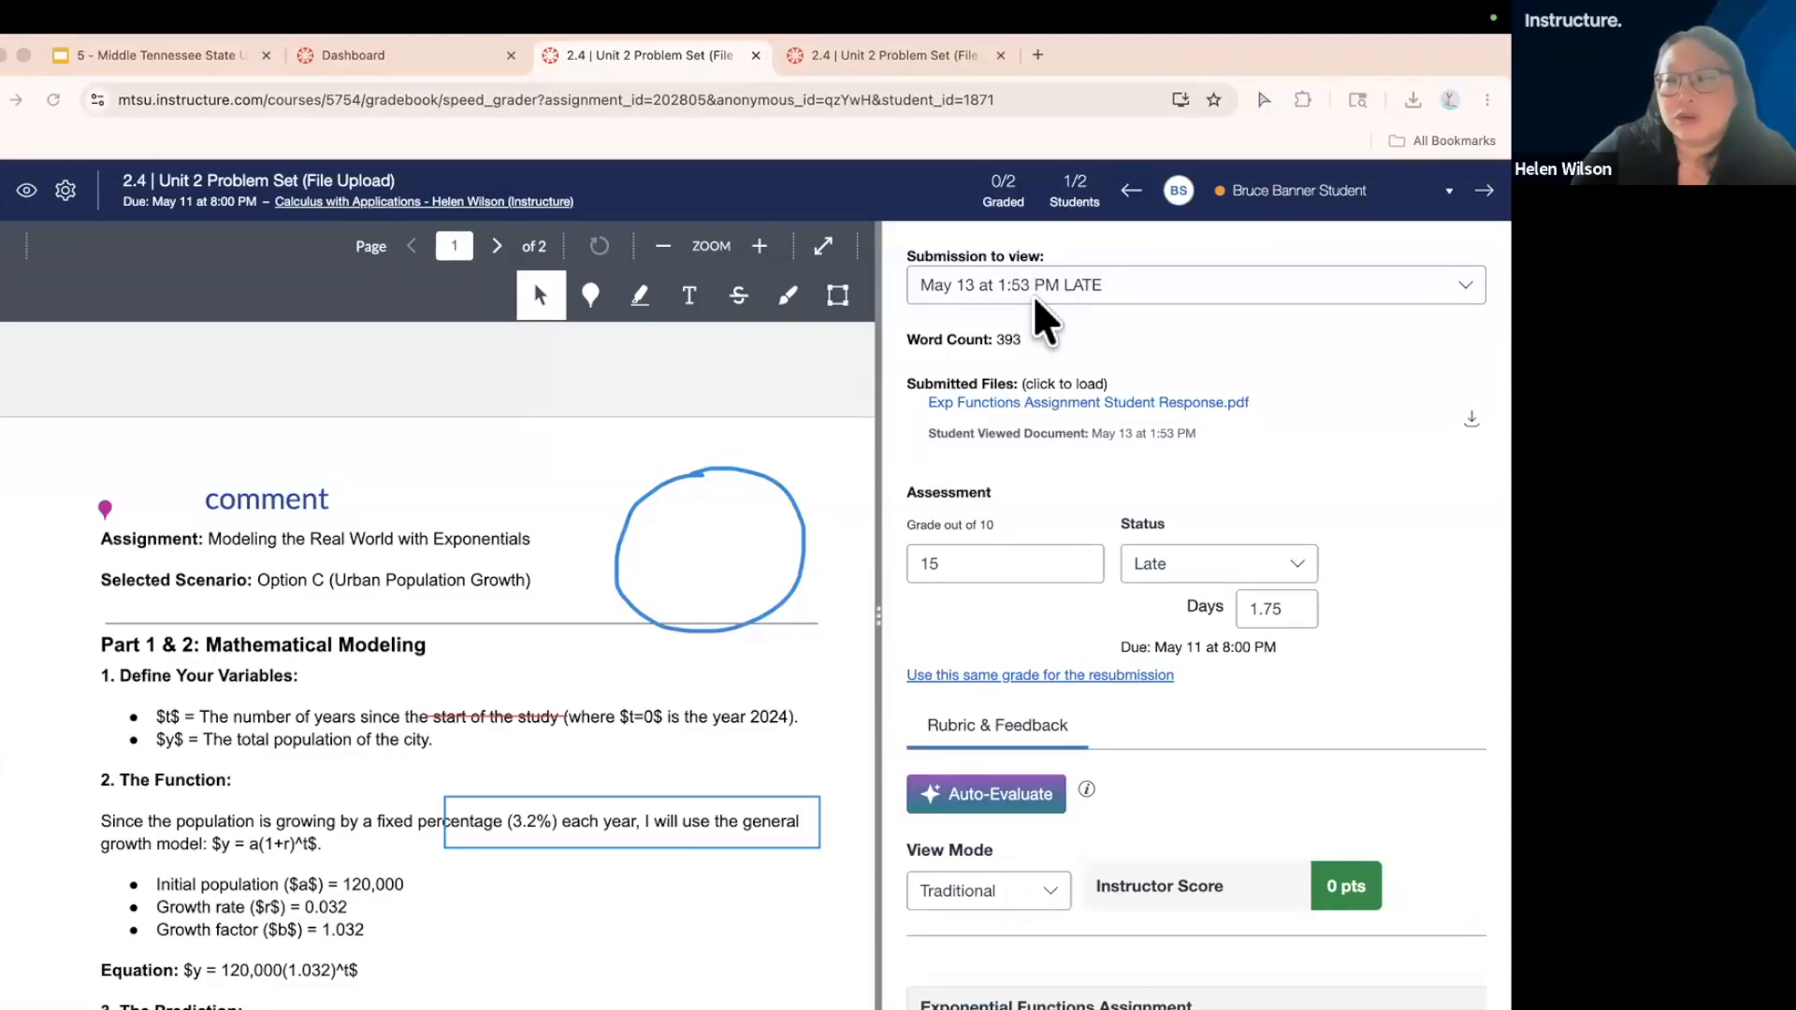
- View the student's Feb 27 at 12:57 PM submission and switch back to the May 13 at 1:53 PM one
click(1252, 286)
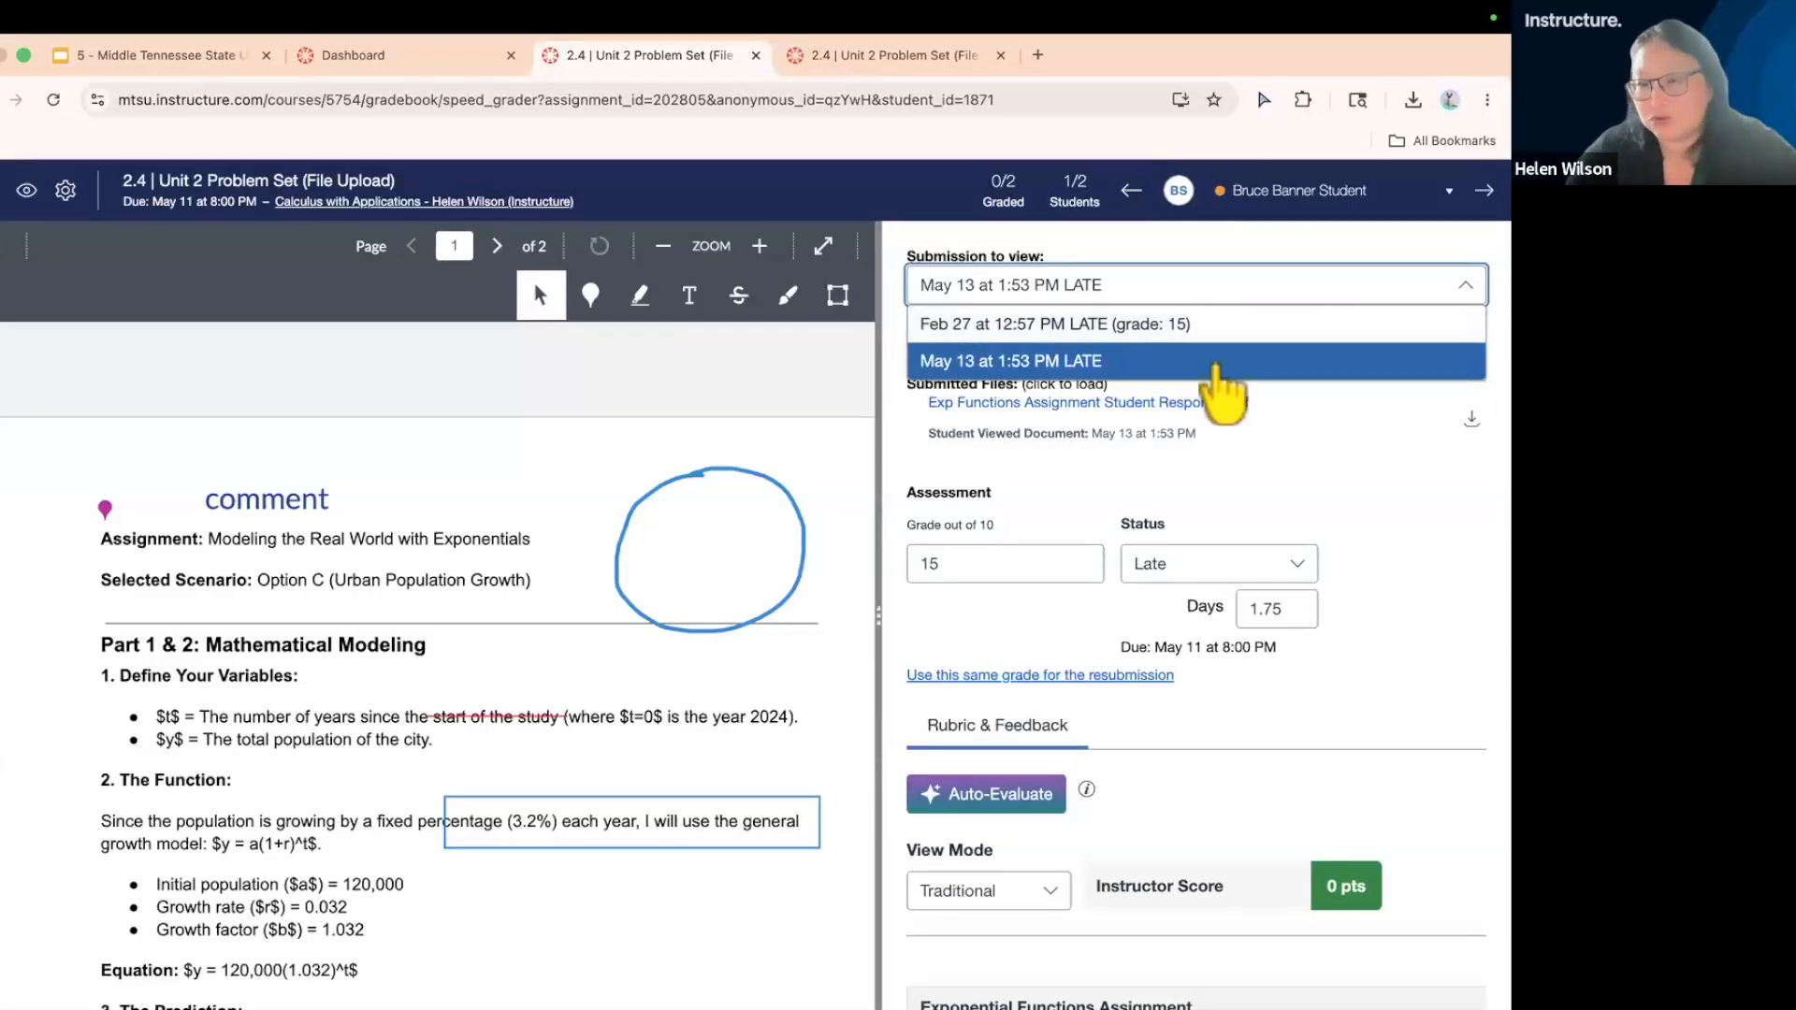
click(966, 337)
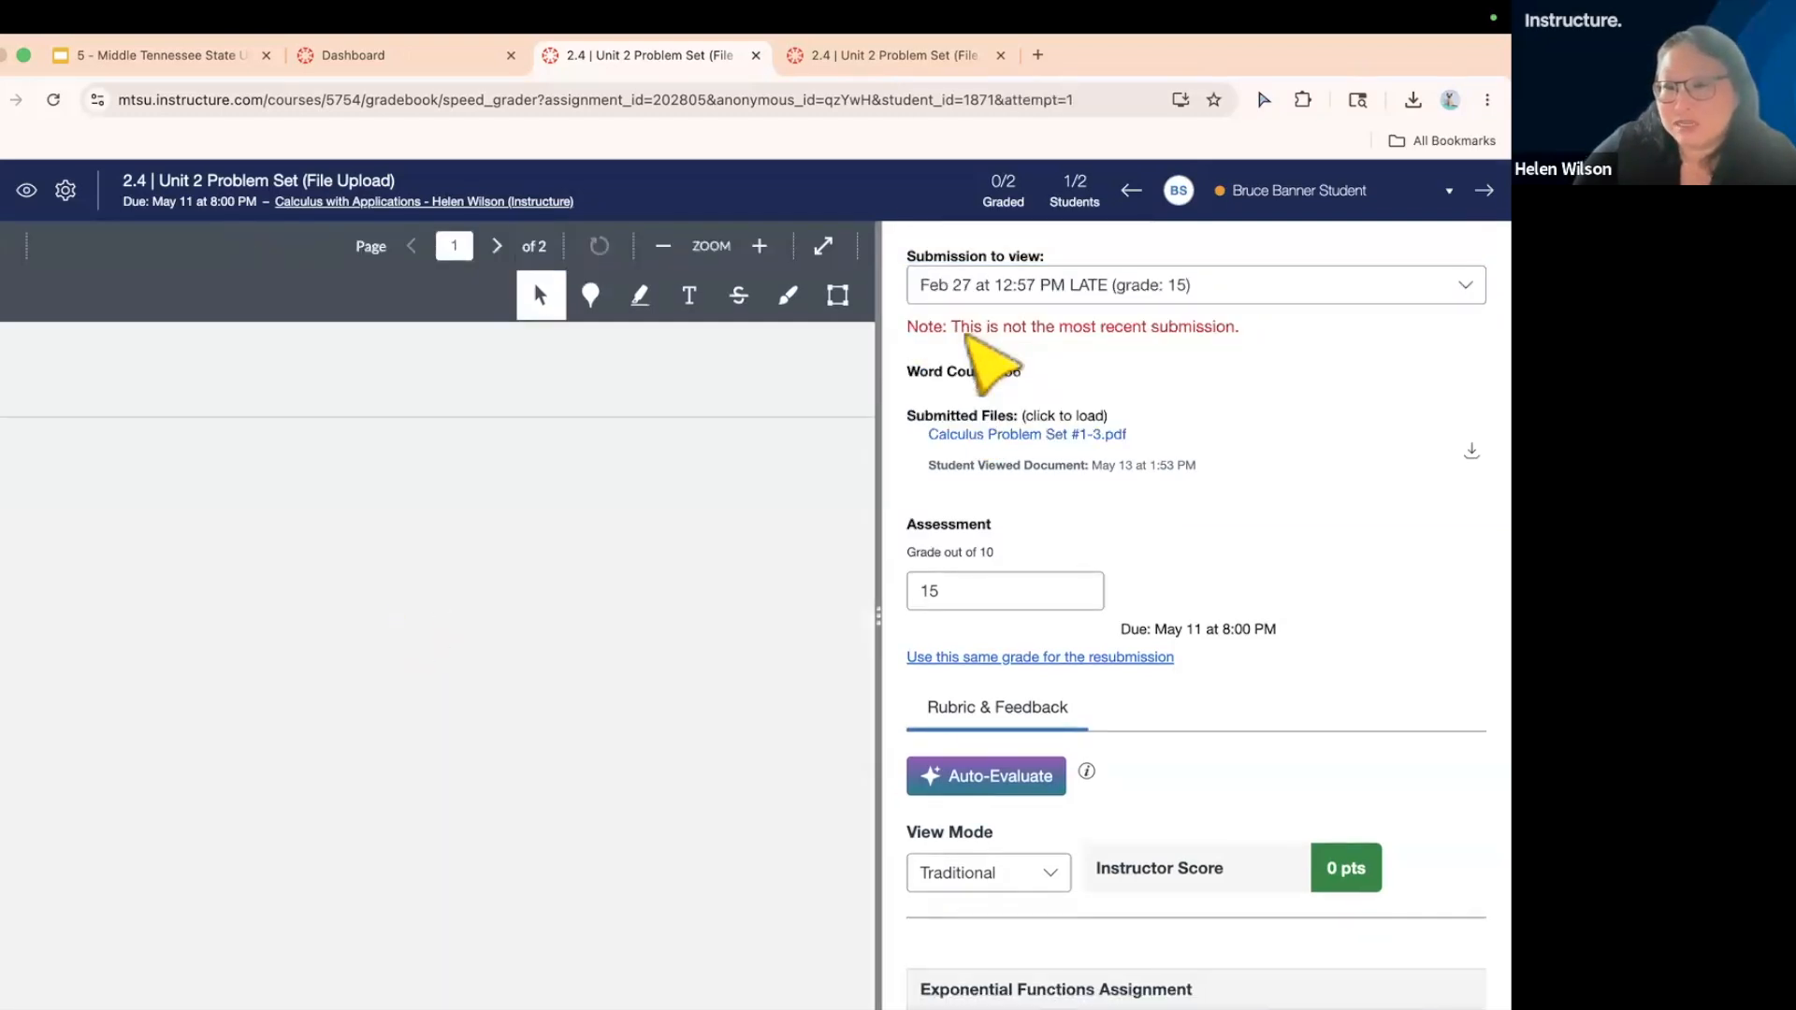
click(1024, 286)
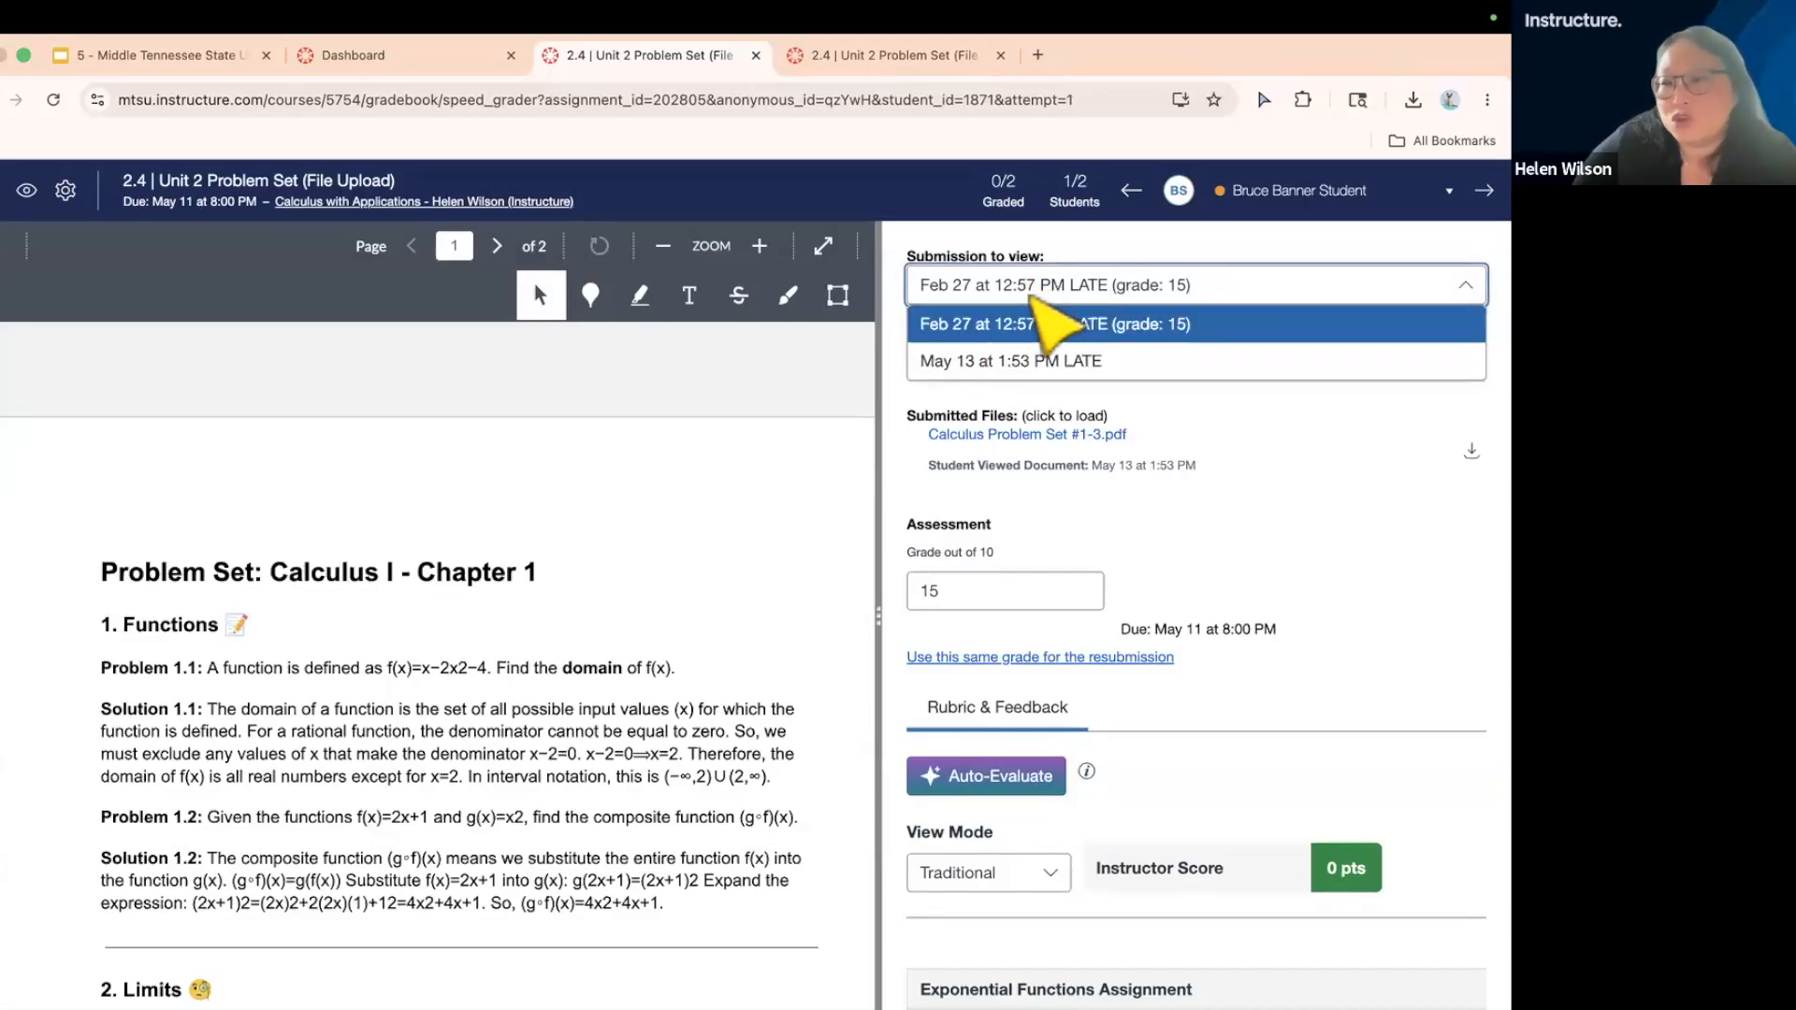
click(1005, 363)
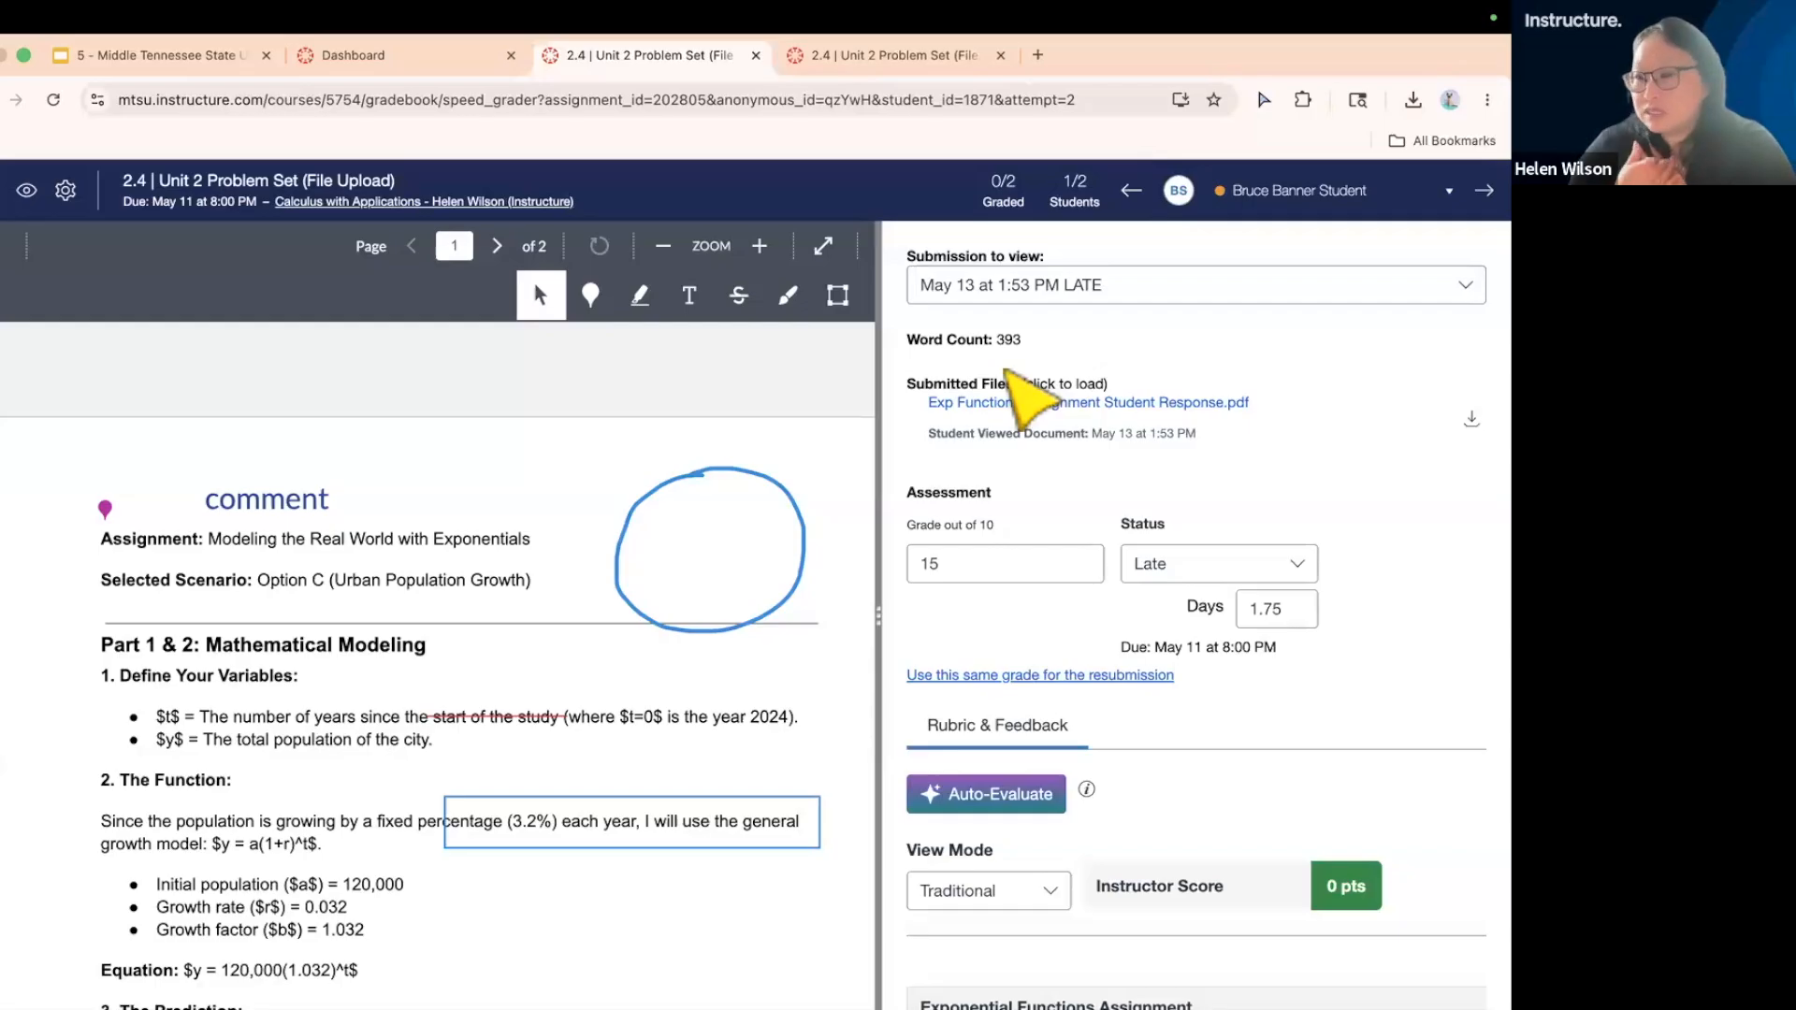
- Review the available submission attempts and keep May 13 at 1:53 PM as the one to view
click(1122, 292)
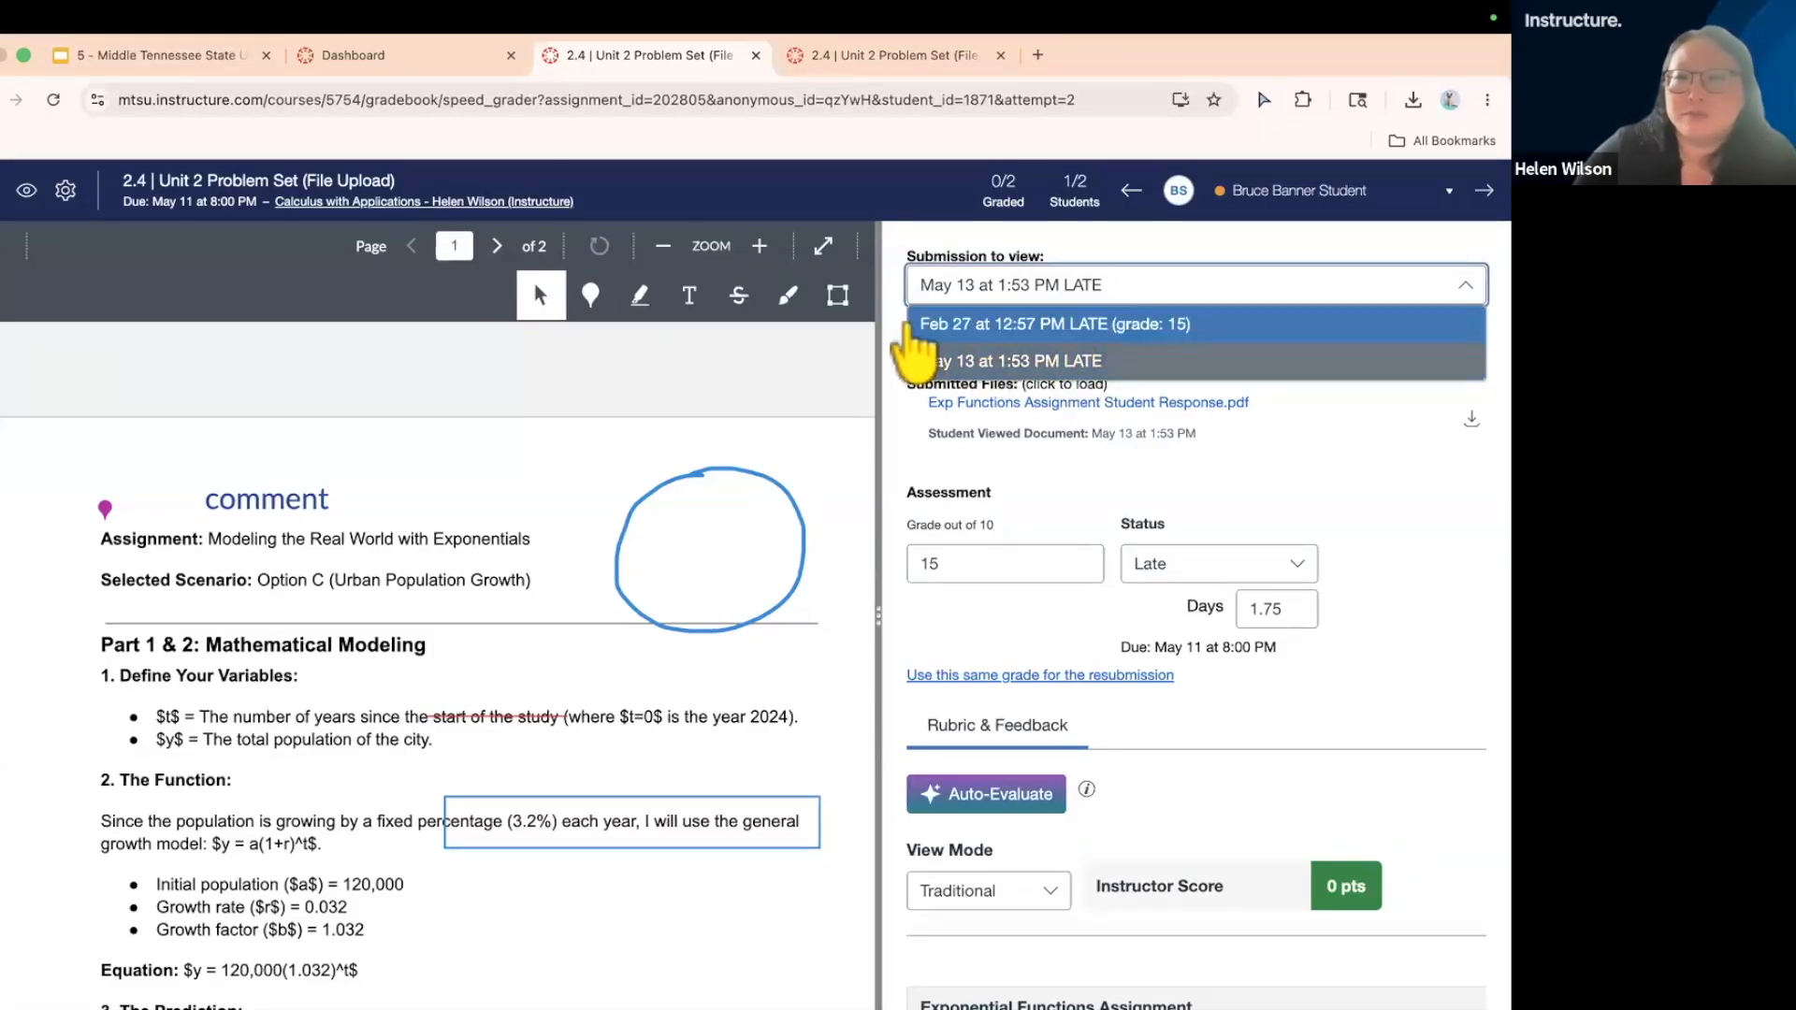
click(1096, 363)
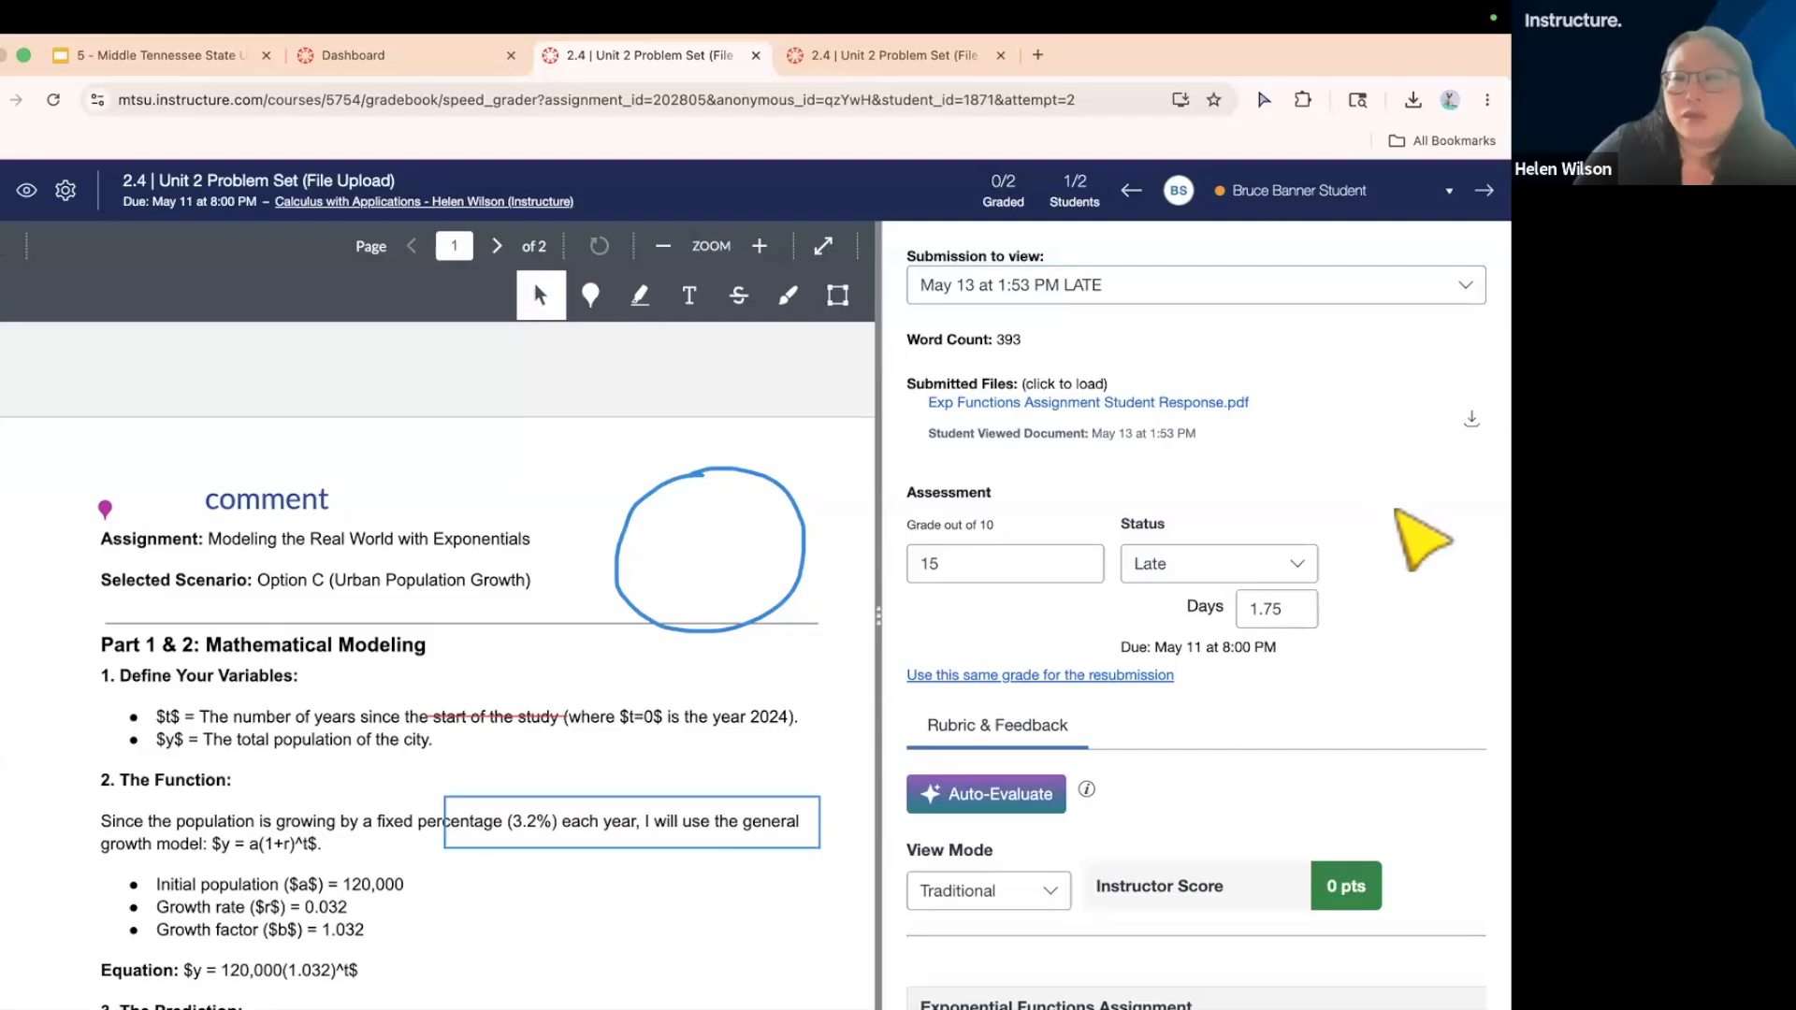
scroll(1422, 538, down, 3)
scroll(1336, 340, up, 3)
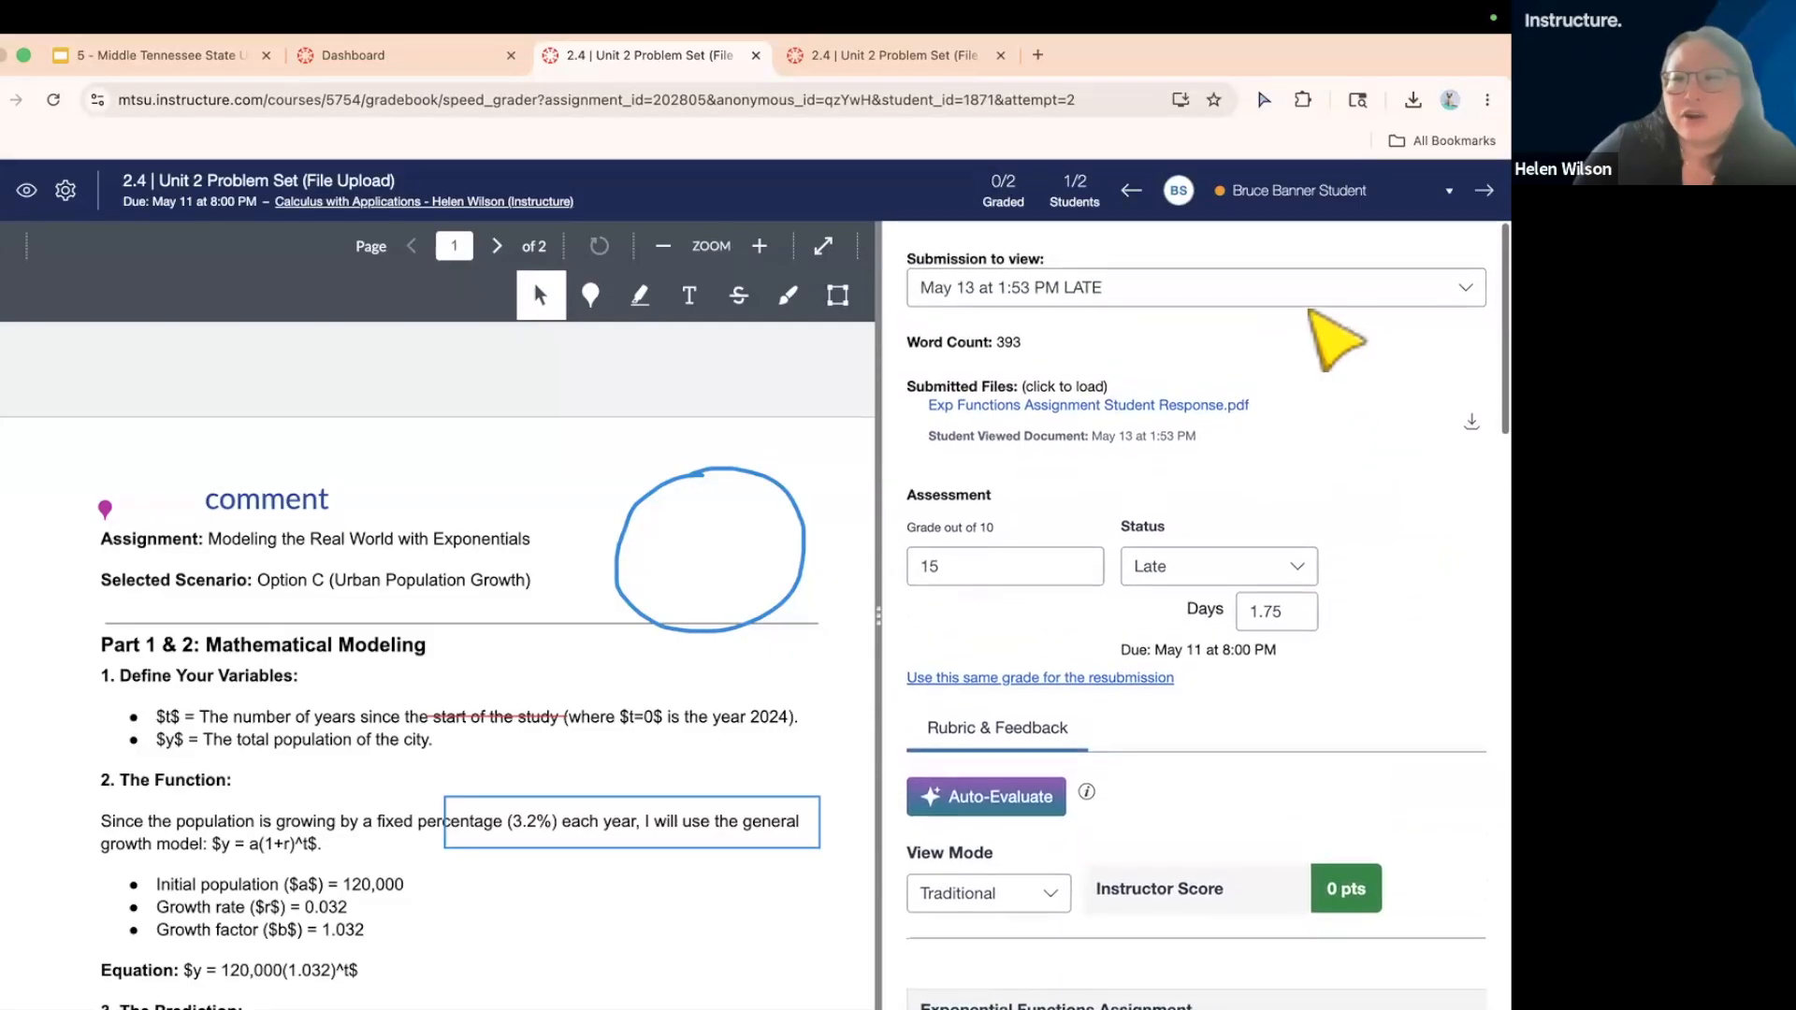
click(1322, 290)
click(1266, 360)
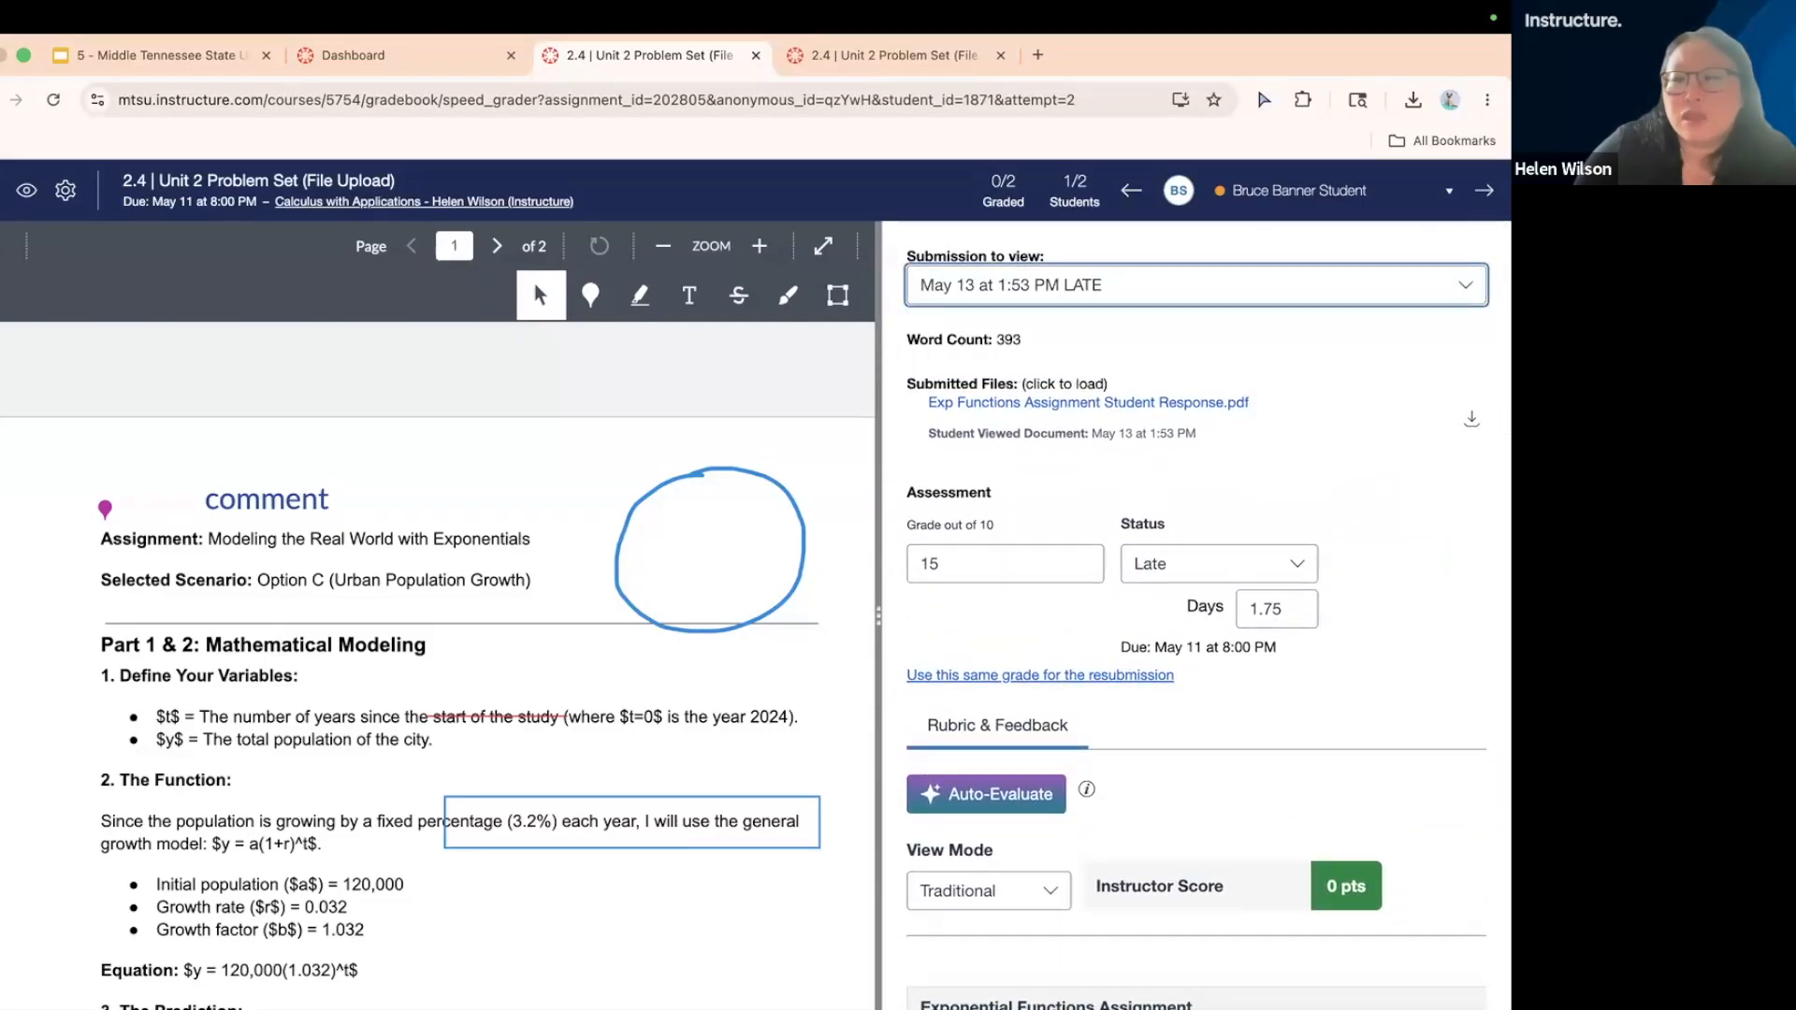
- Change the grade for the May 13 submission to 9 out of 10
scroll(949, 318, down, 3)
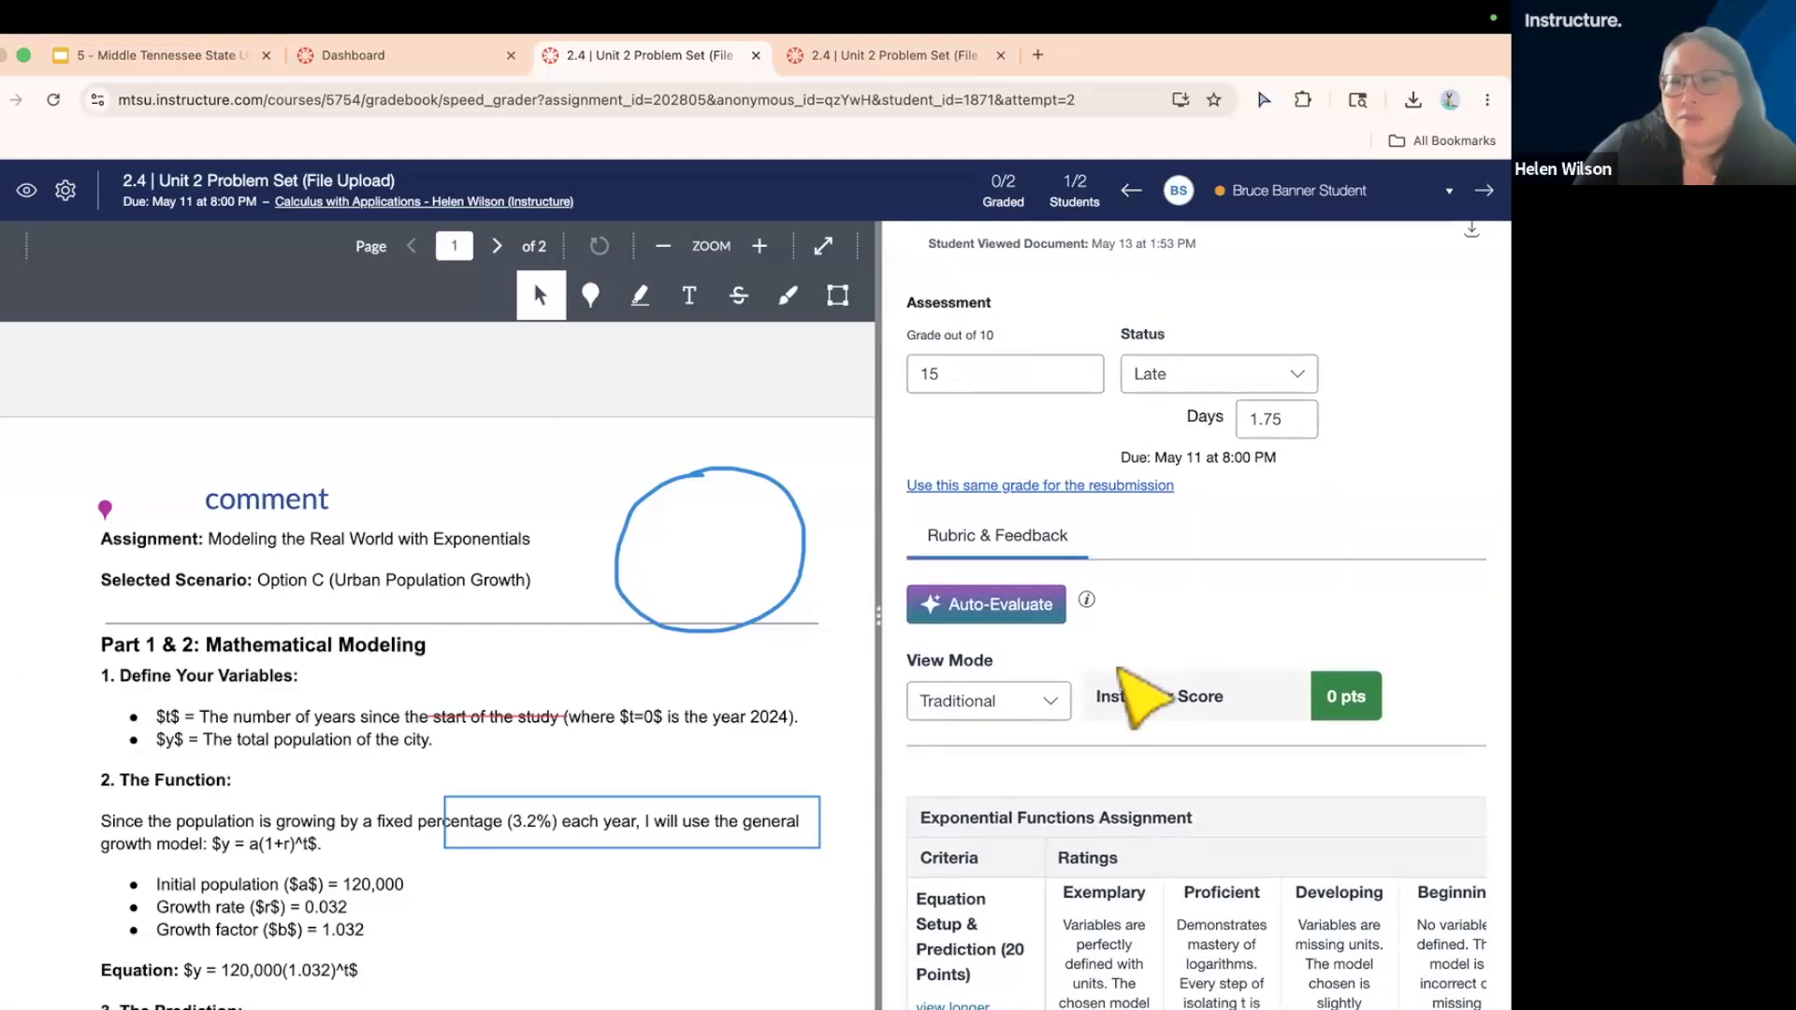
click(1211, 912)
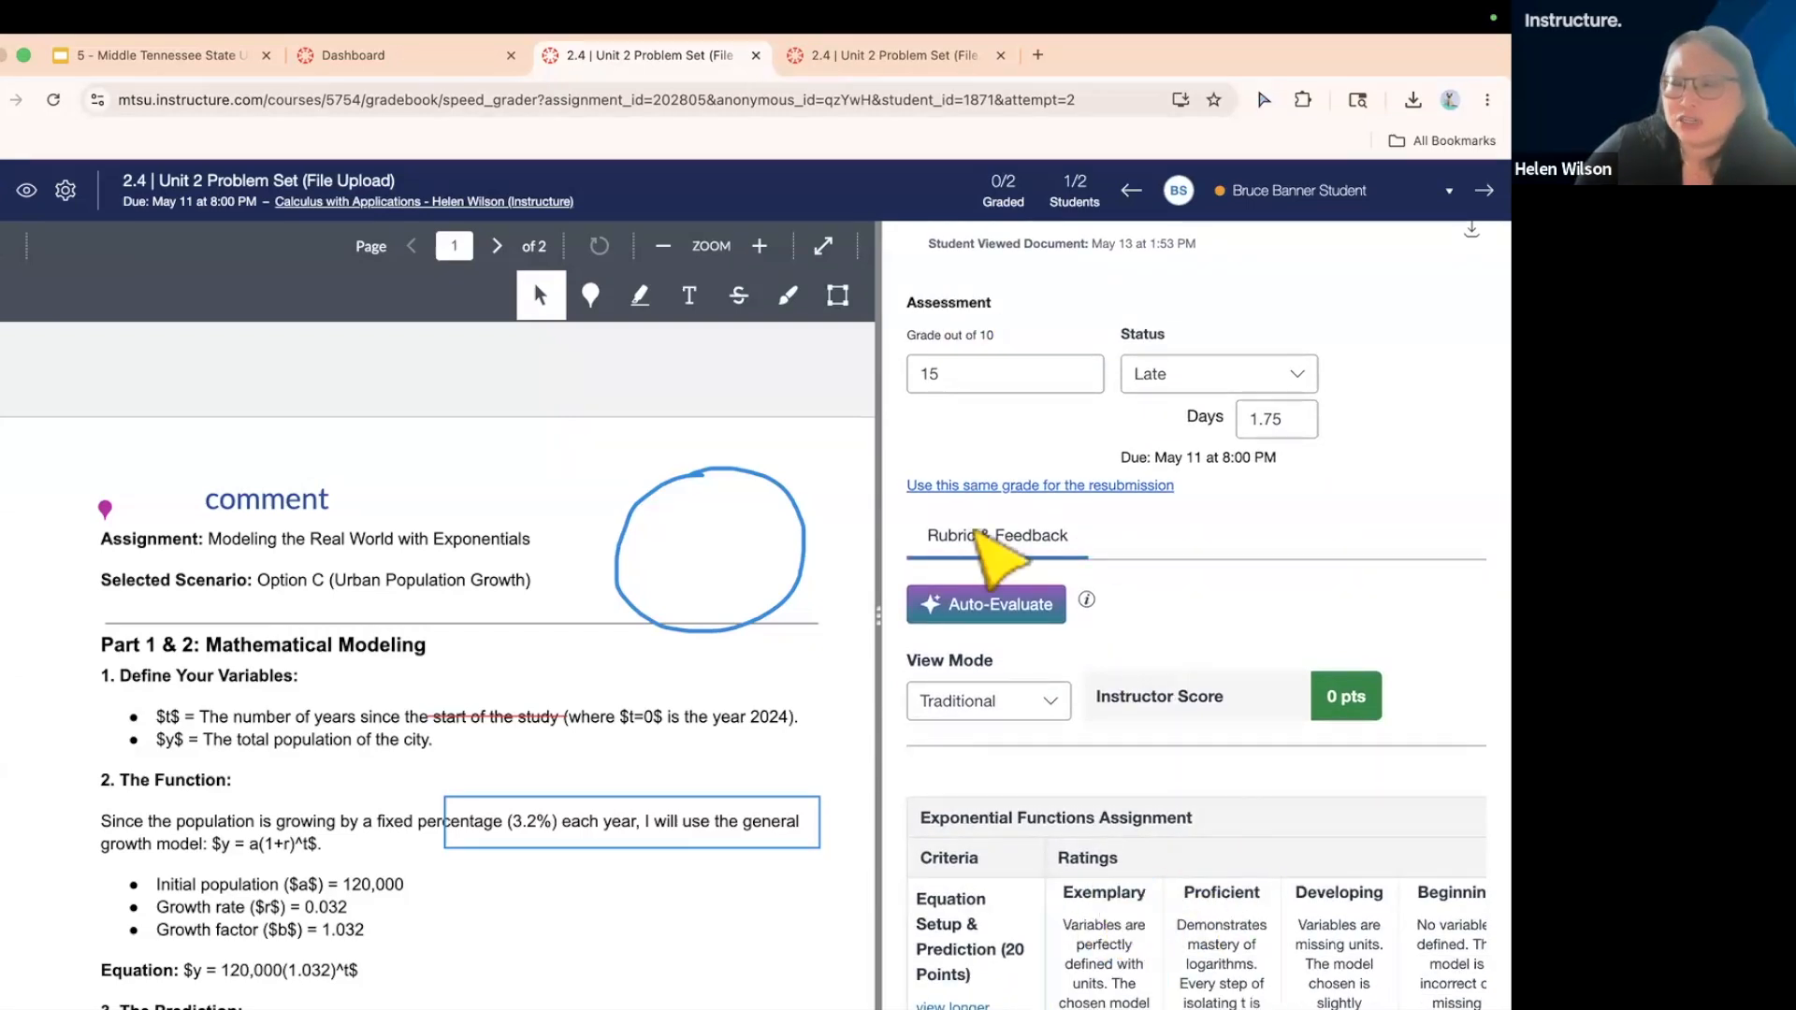
click(957, 380)
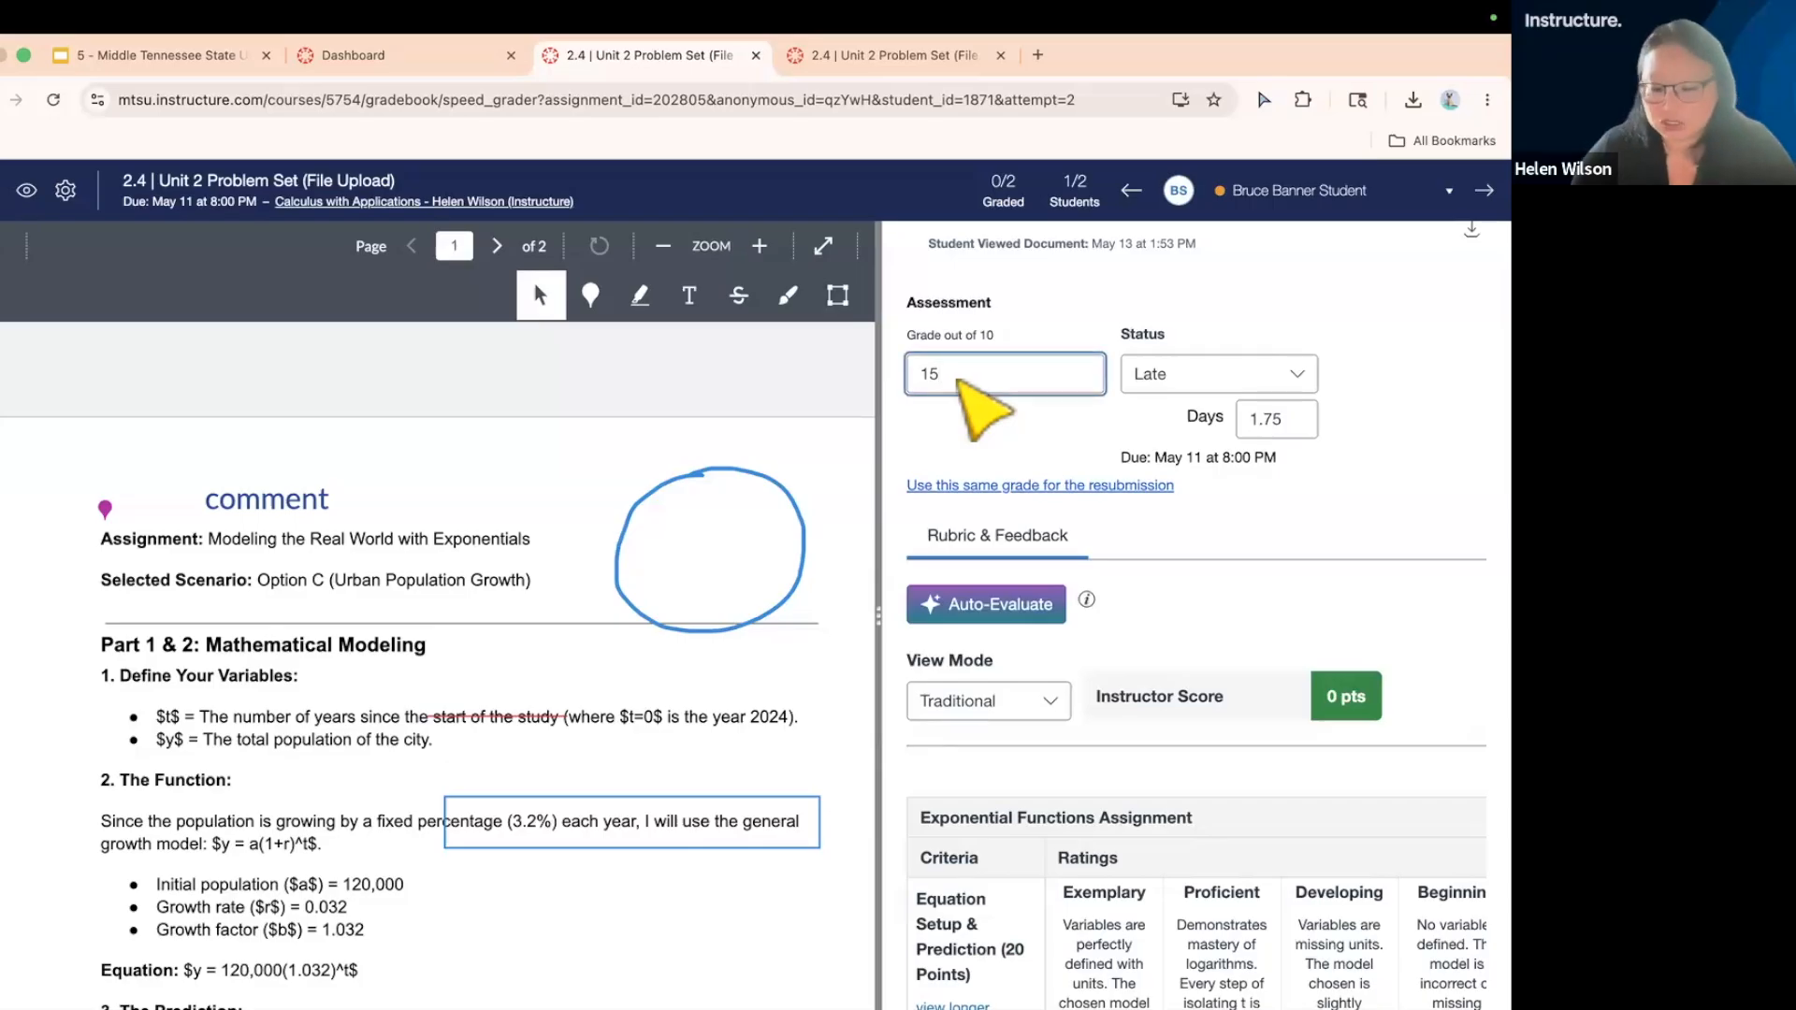
key(BackSpace)
key(BackSpace)
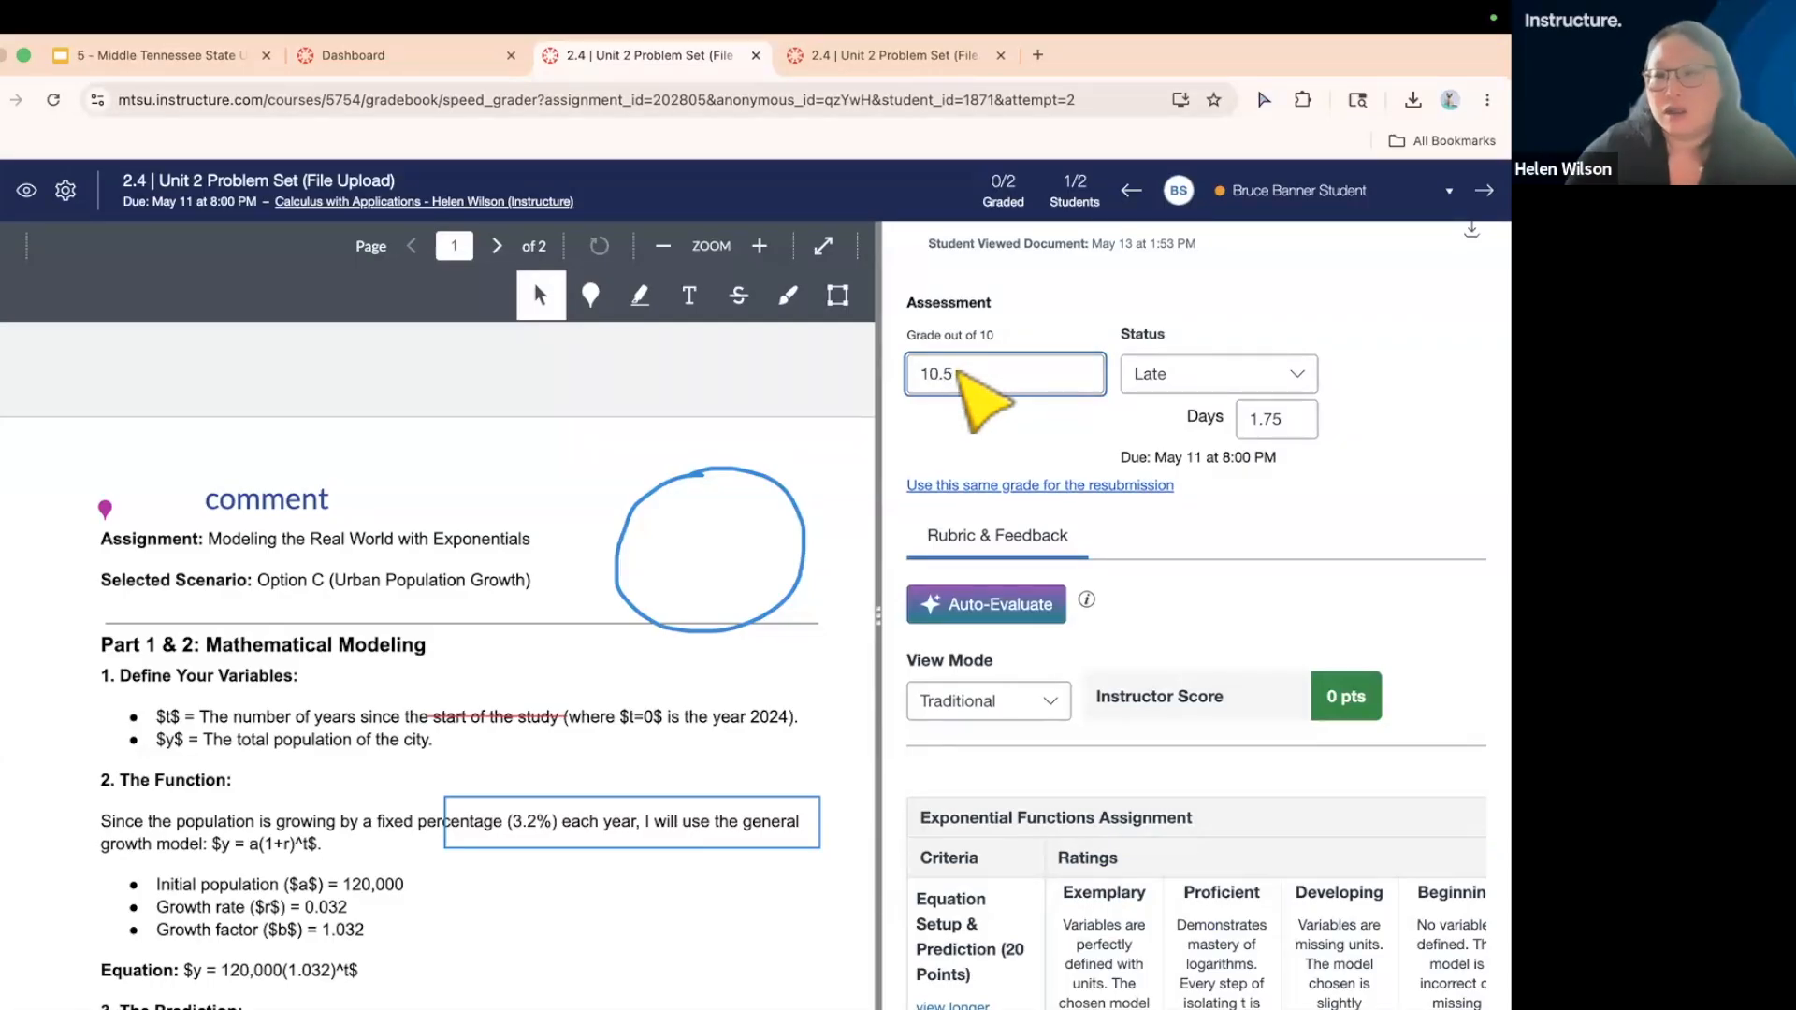
key(BackSpace)
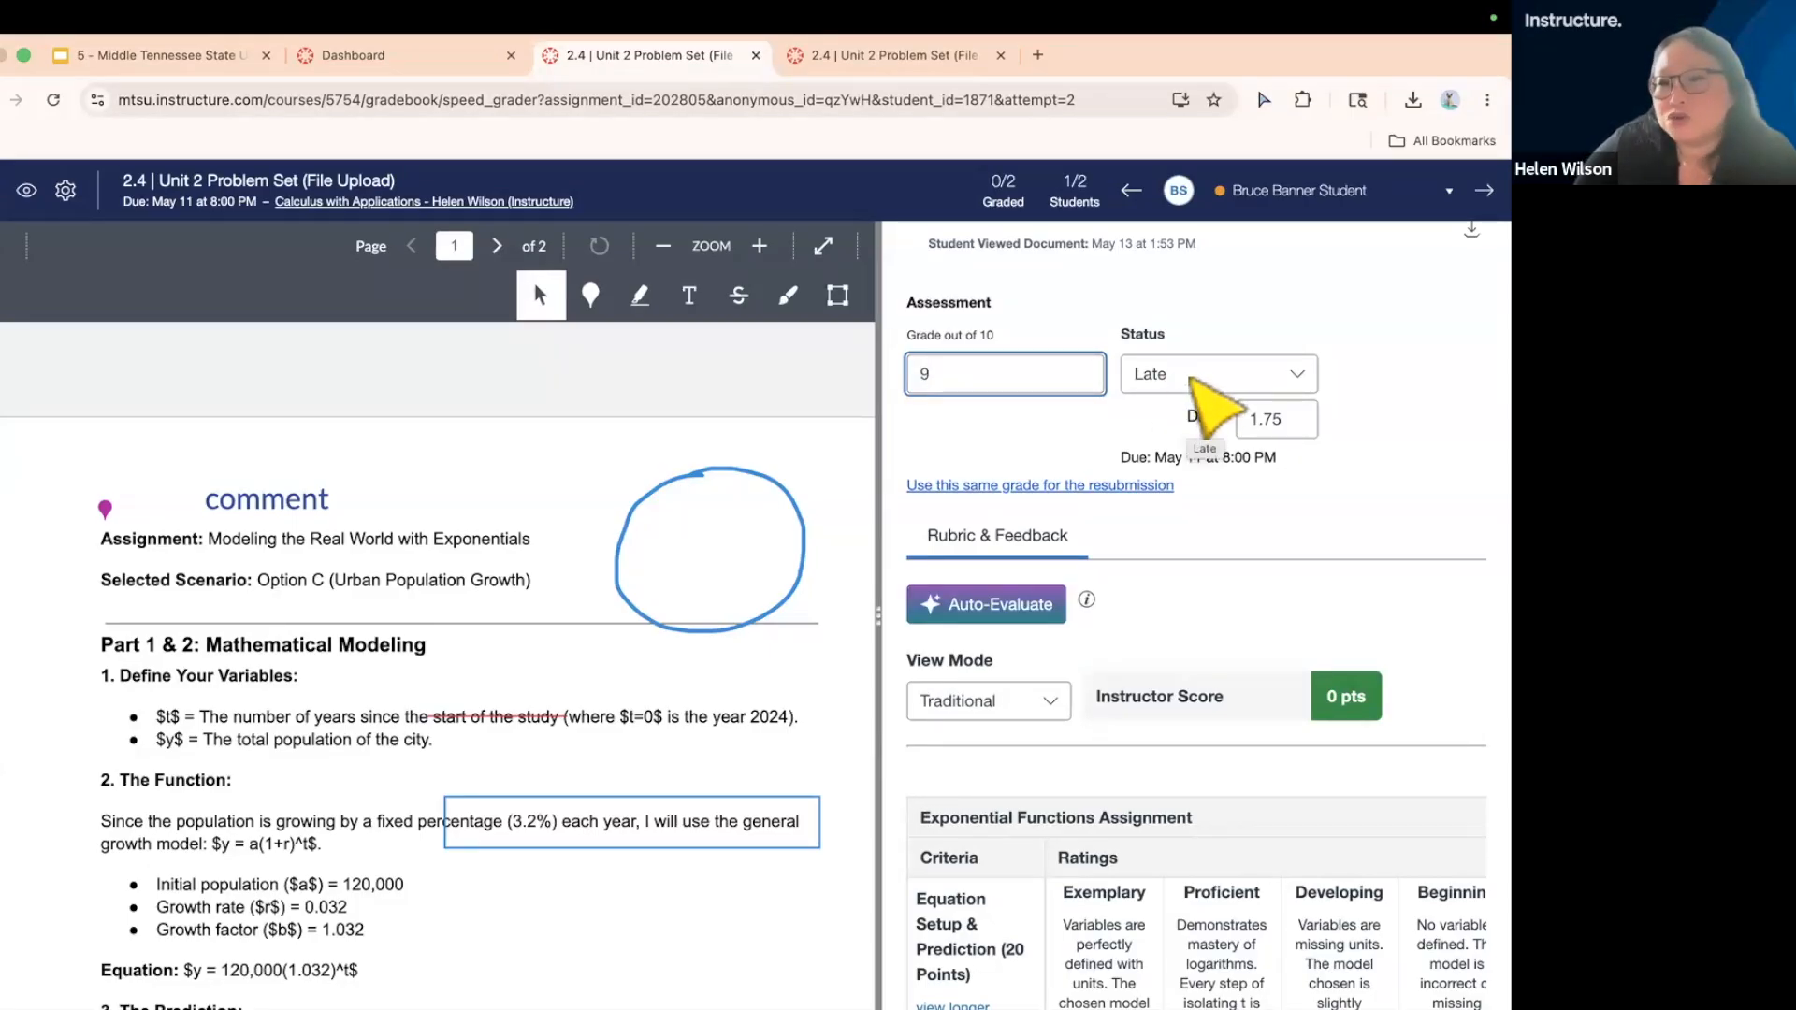
- Inspect the number of days late up close and set the submission's status to None
scroll(1190, 385, up, 2)
scroll(1190, 377, up, 2)
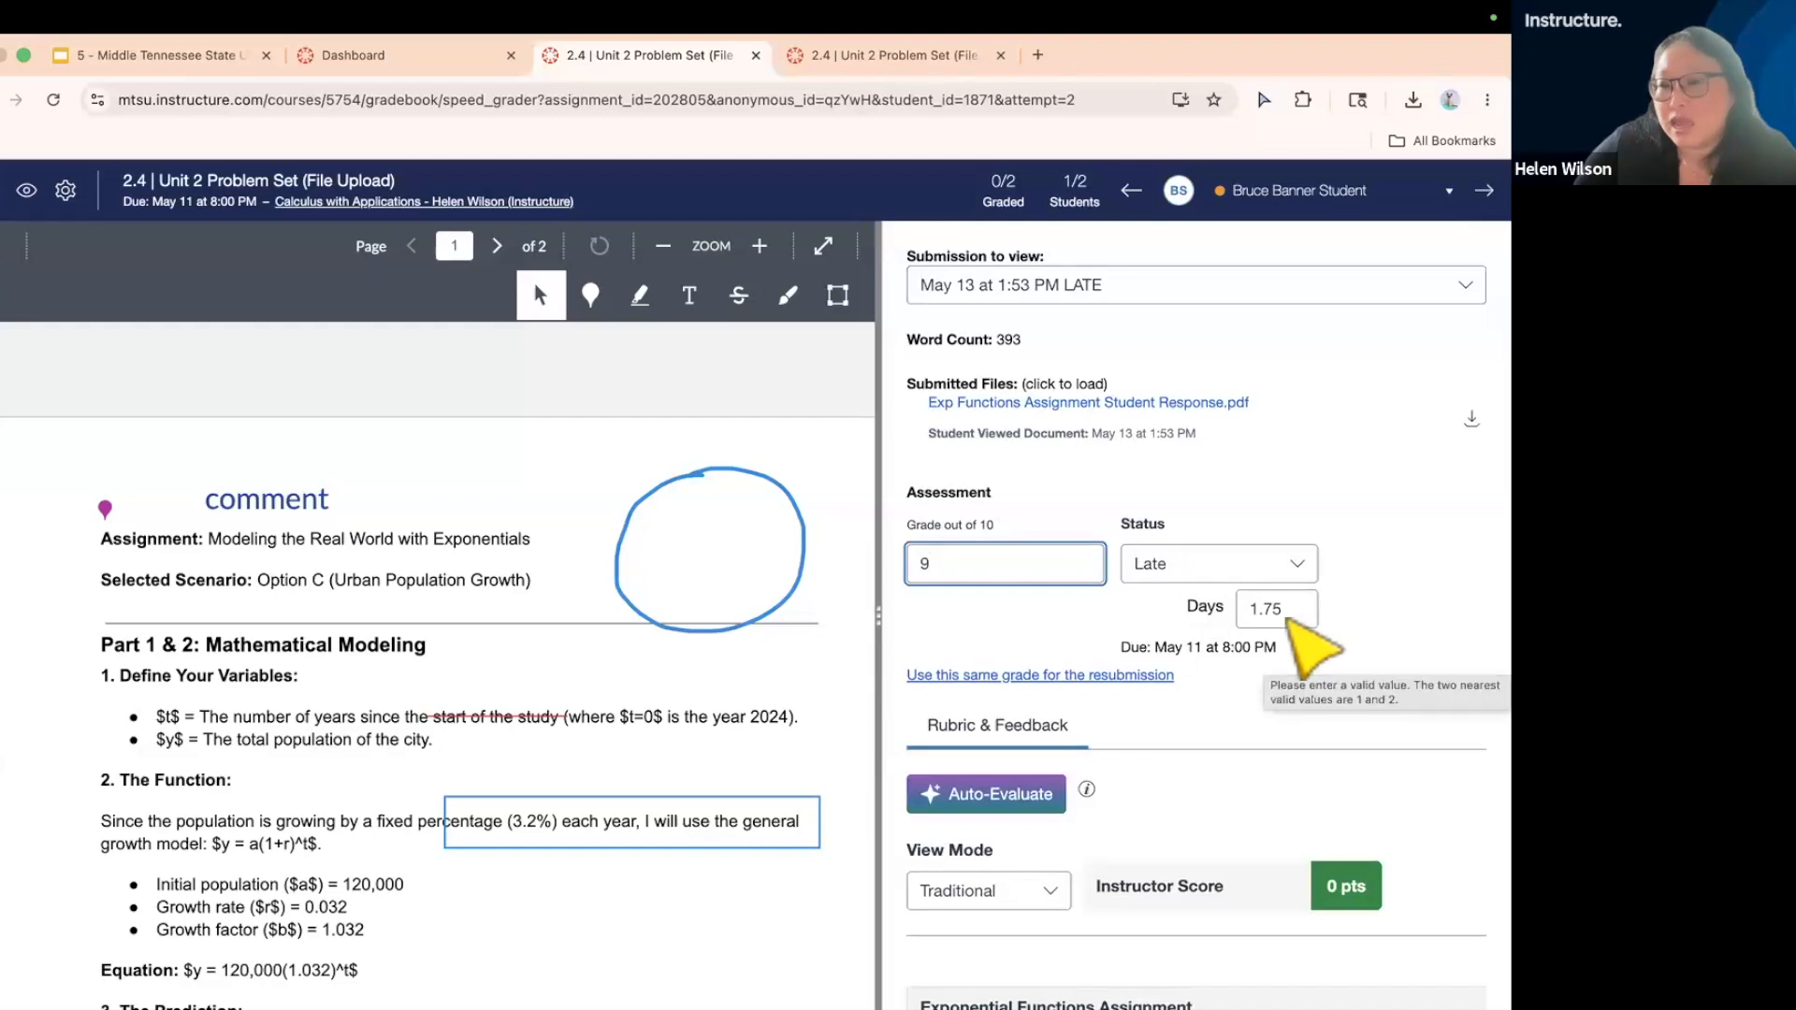
scroll(1282, 619, up, 5)
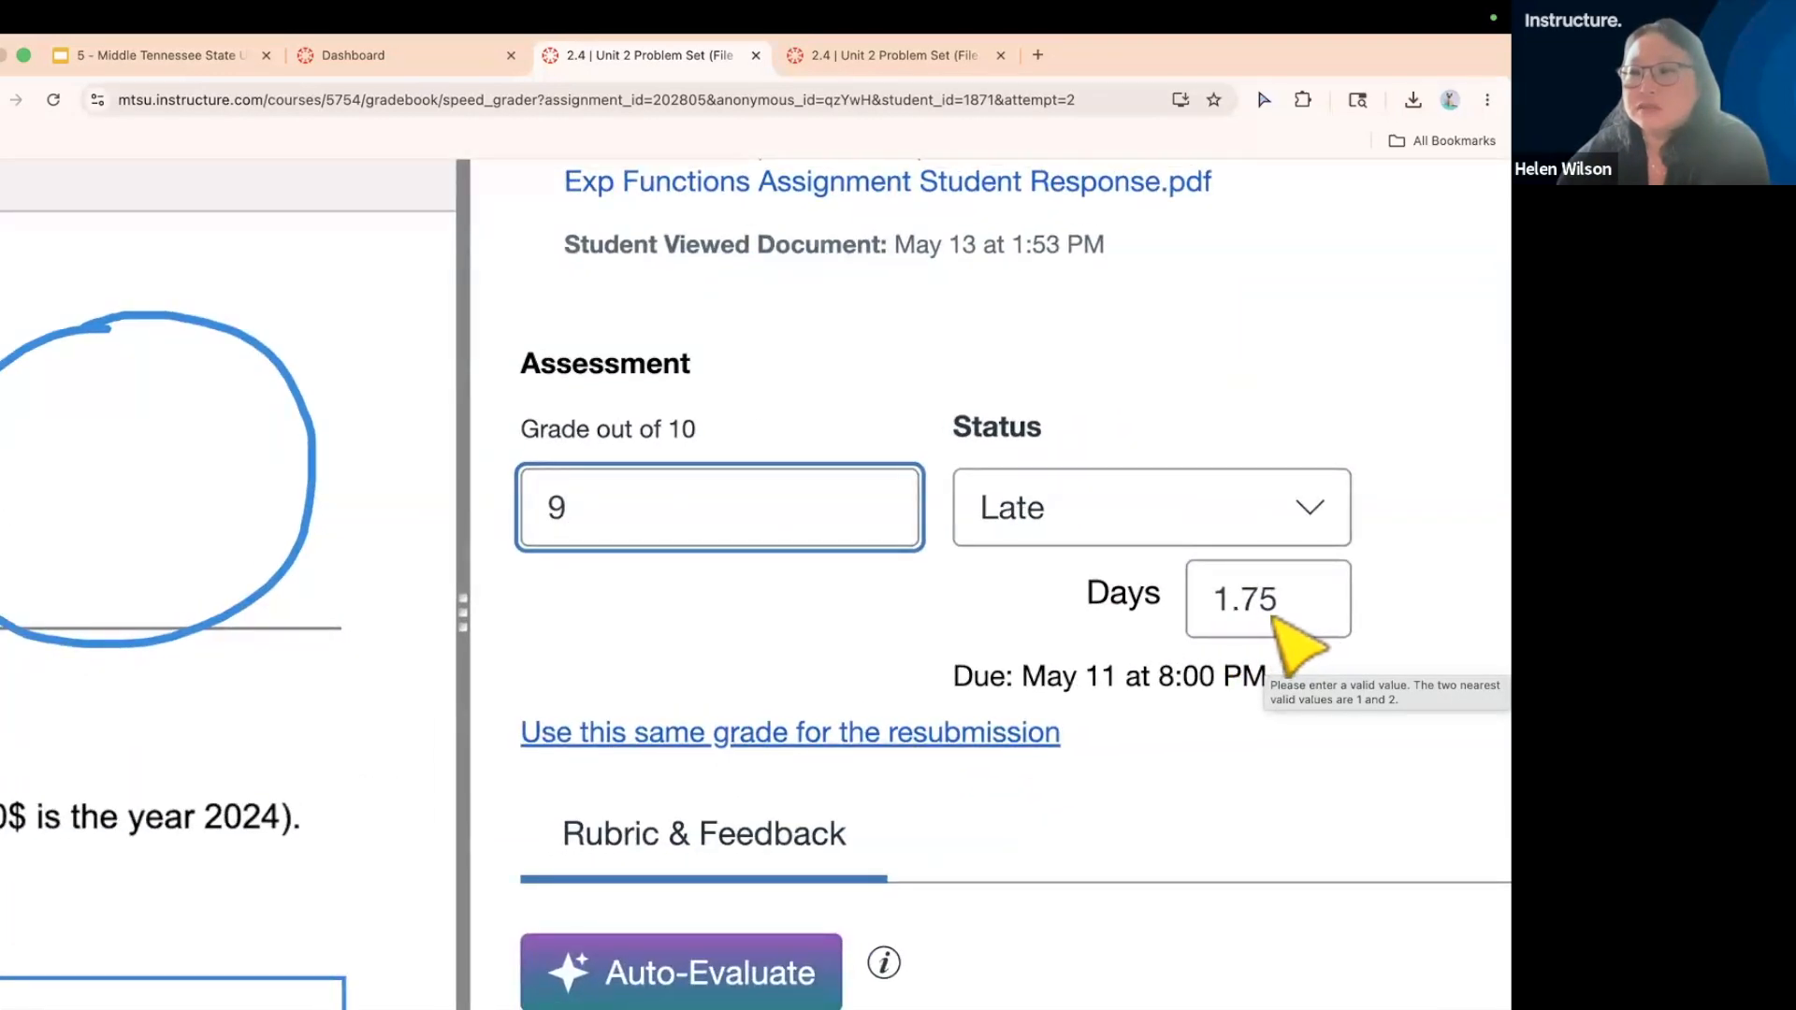
scroll(1296, 645, down, 5)
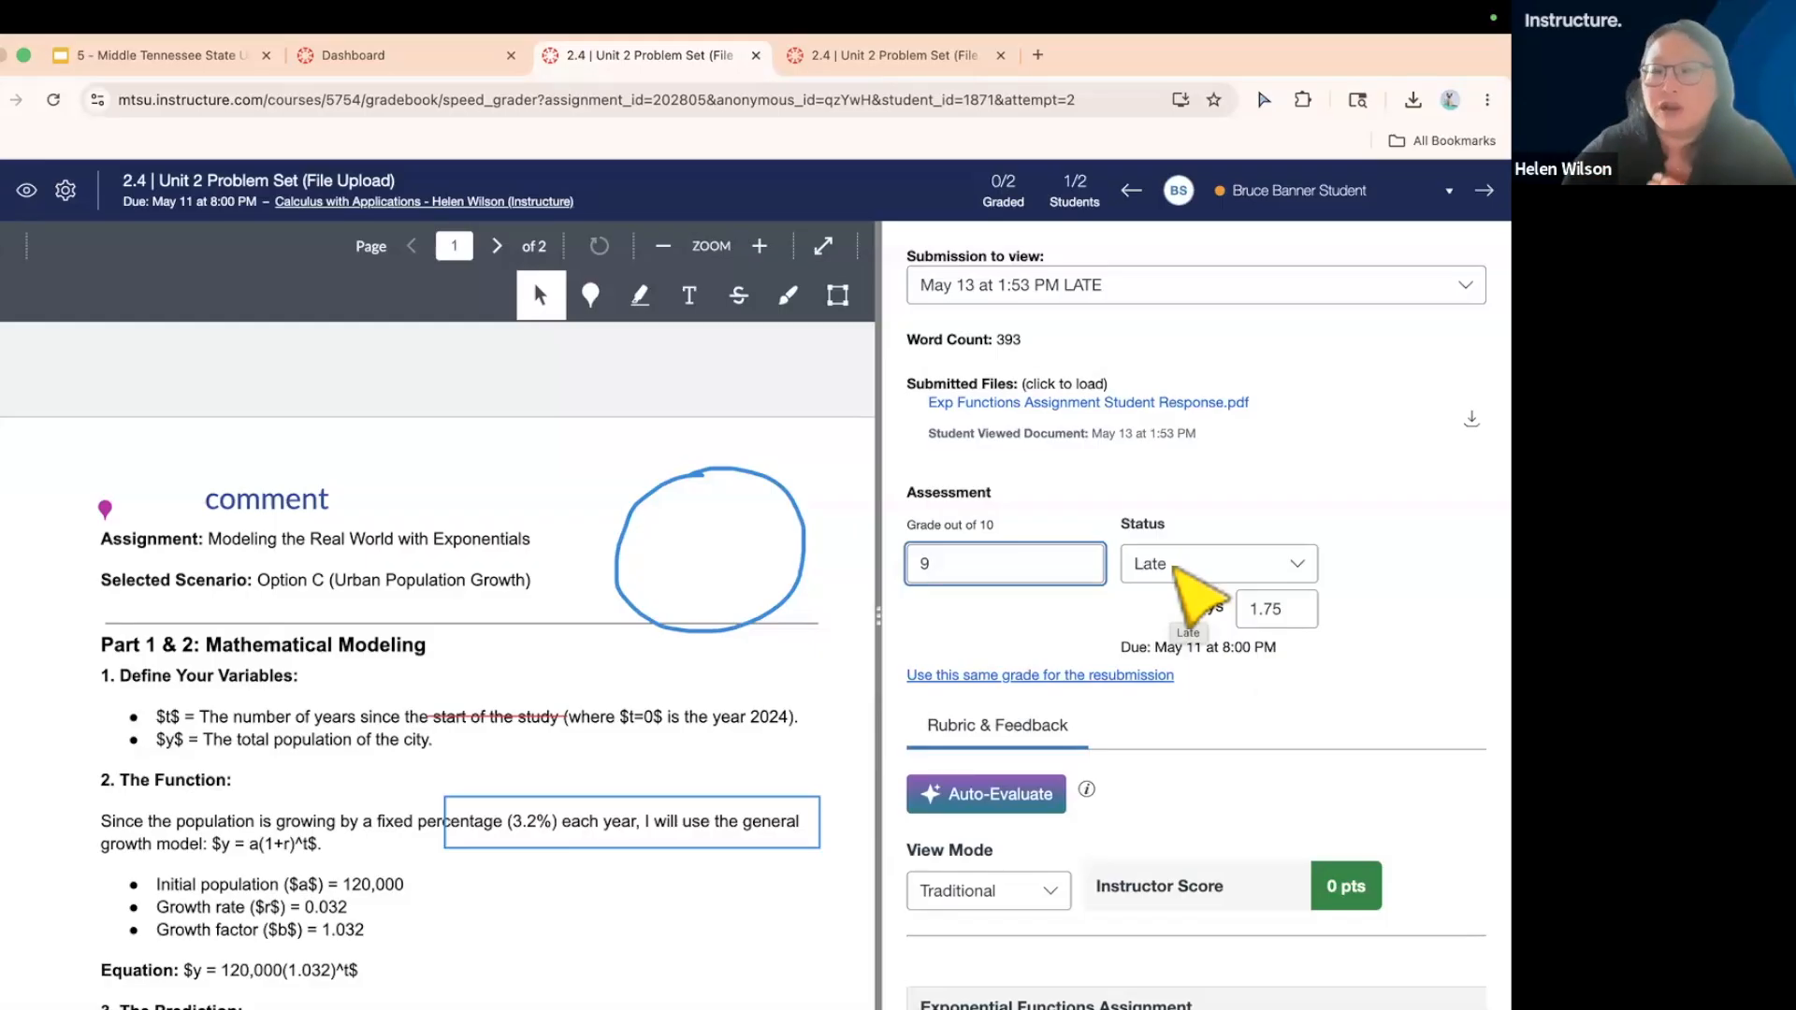
click(1177, 565)
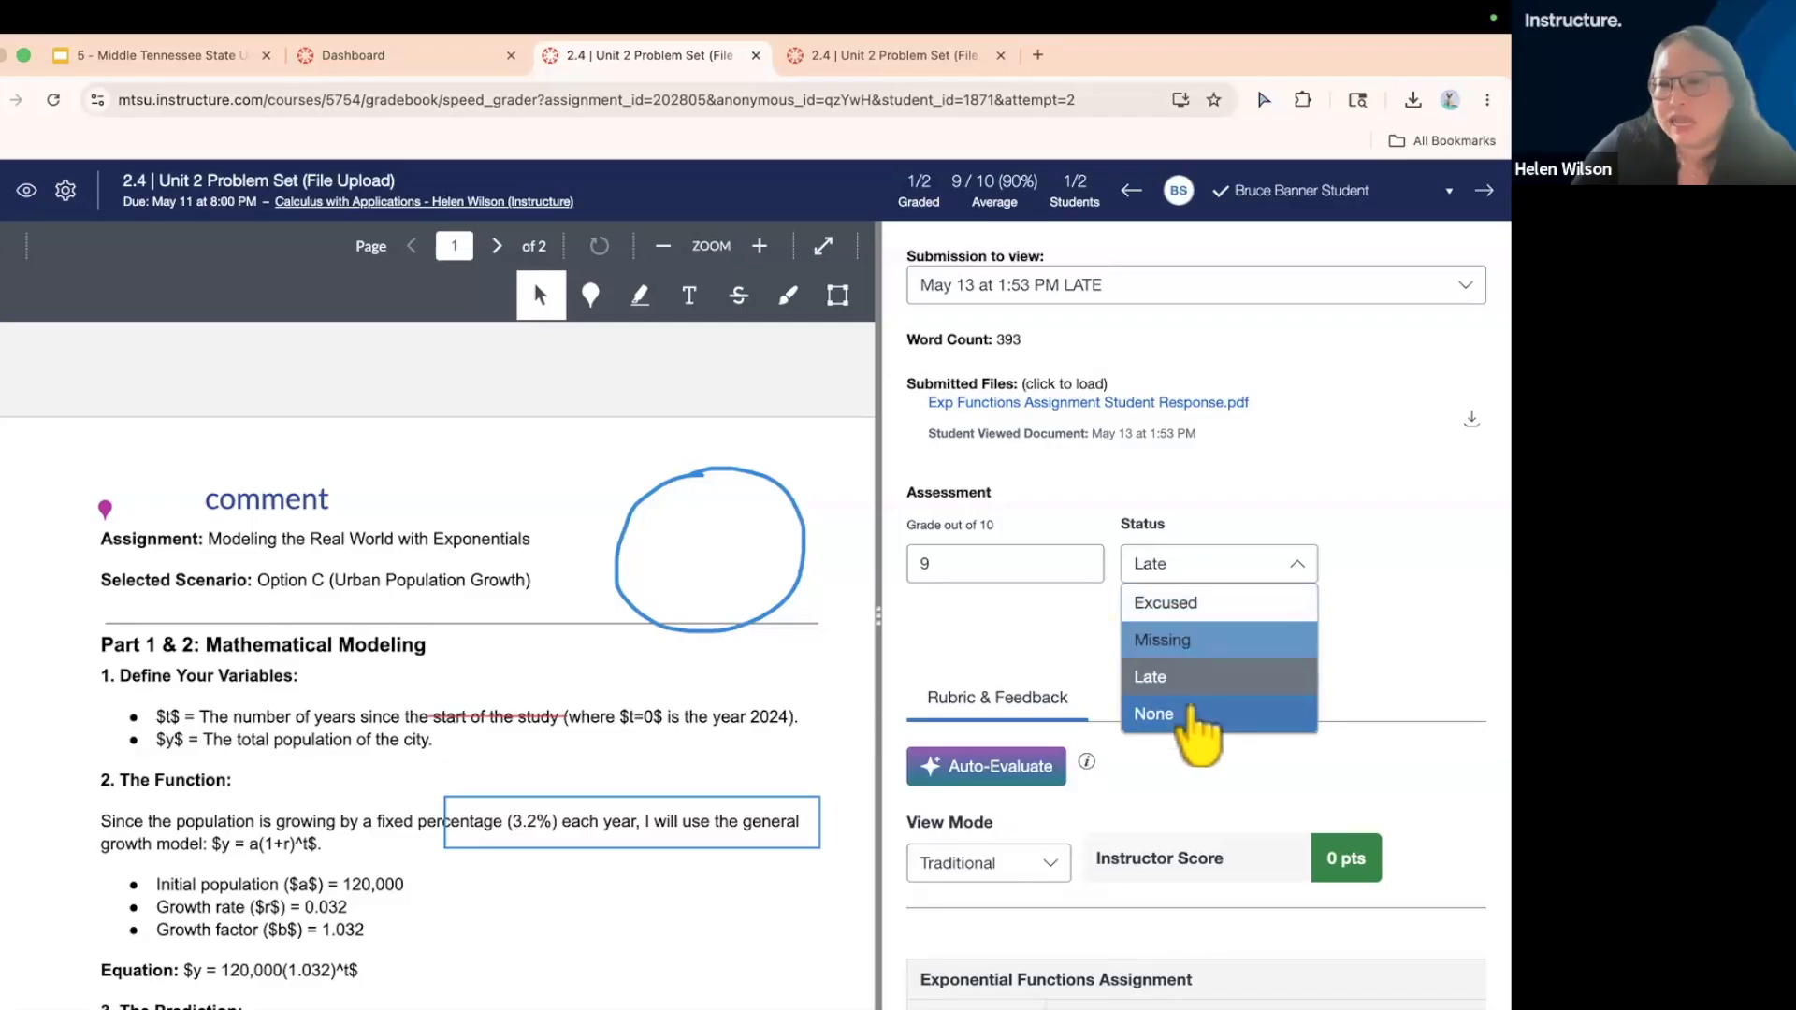
click(1190, 713)
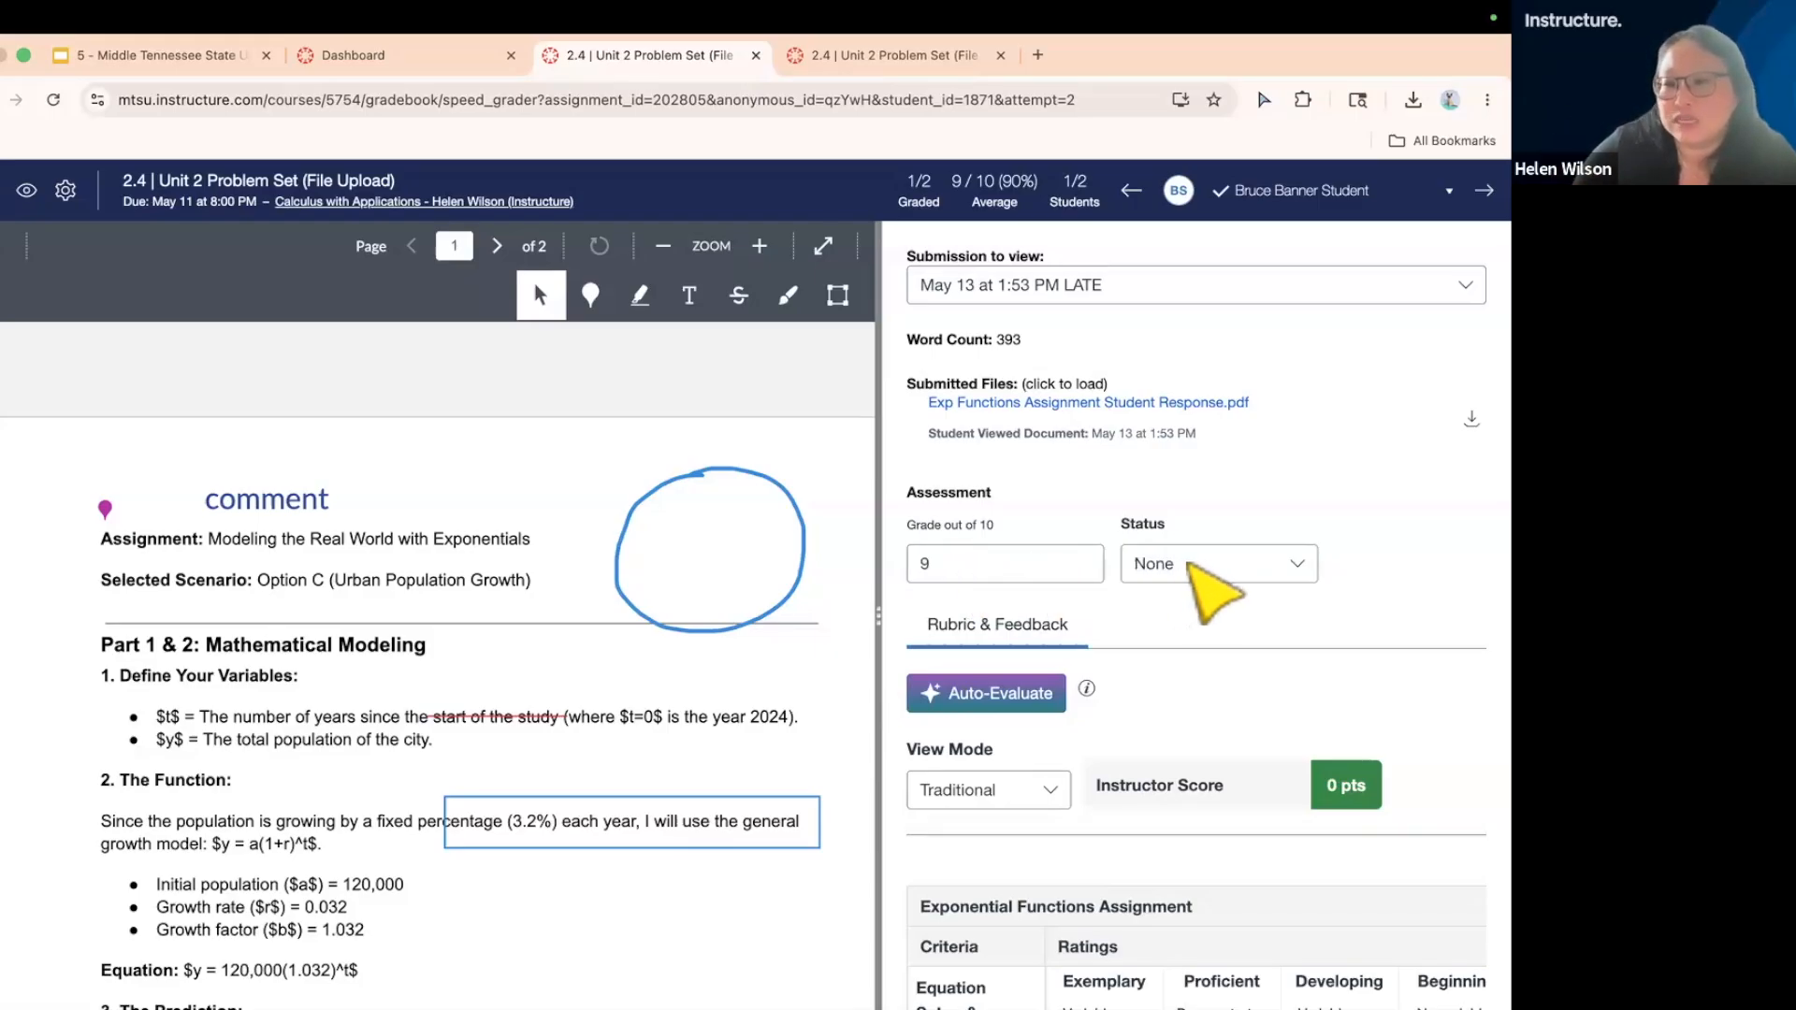
- Mark the submission as Excused and change its status back to Late
click(1192, 563)
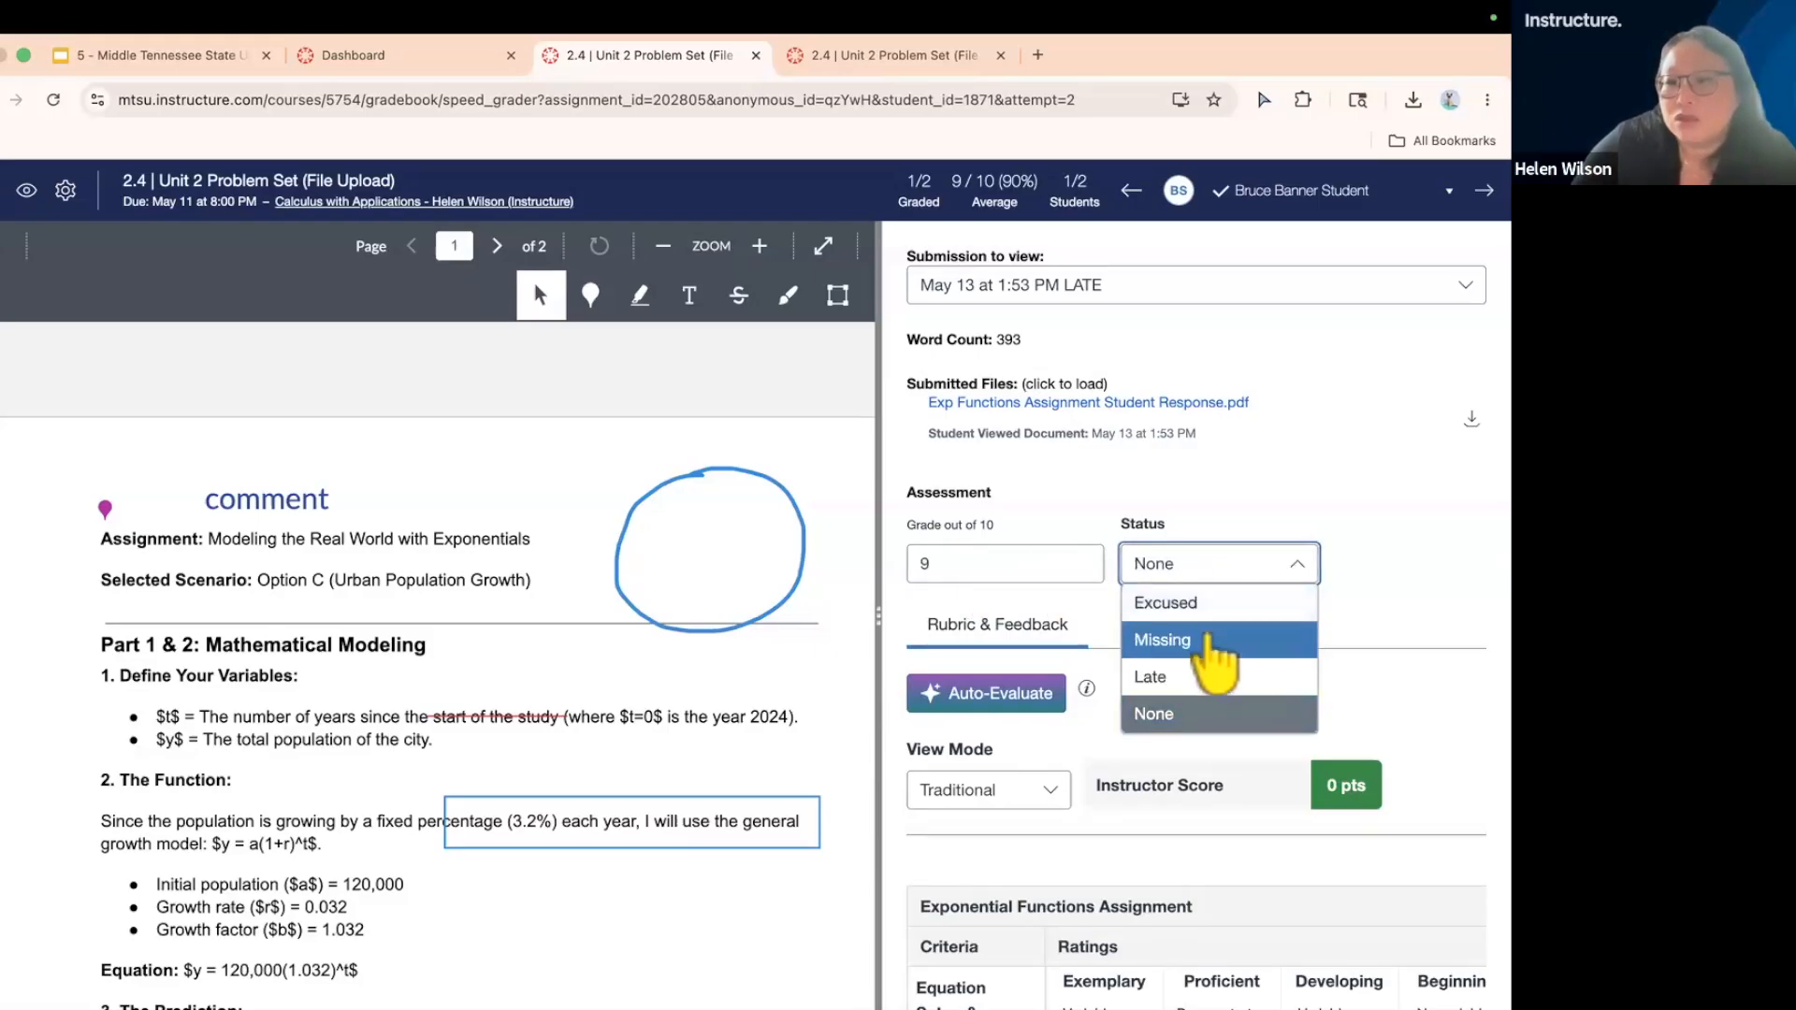
click(1211, 606)
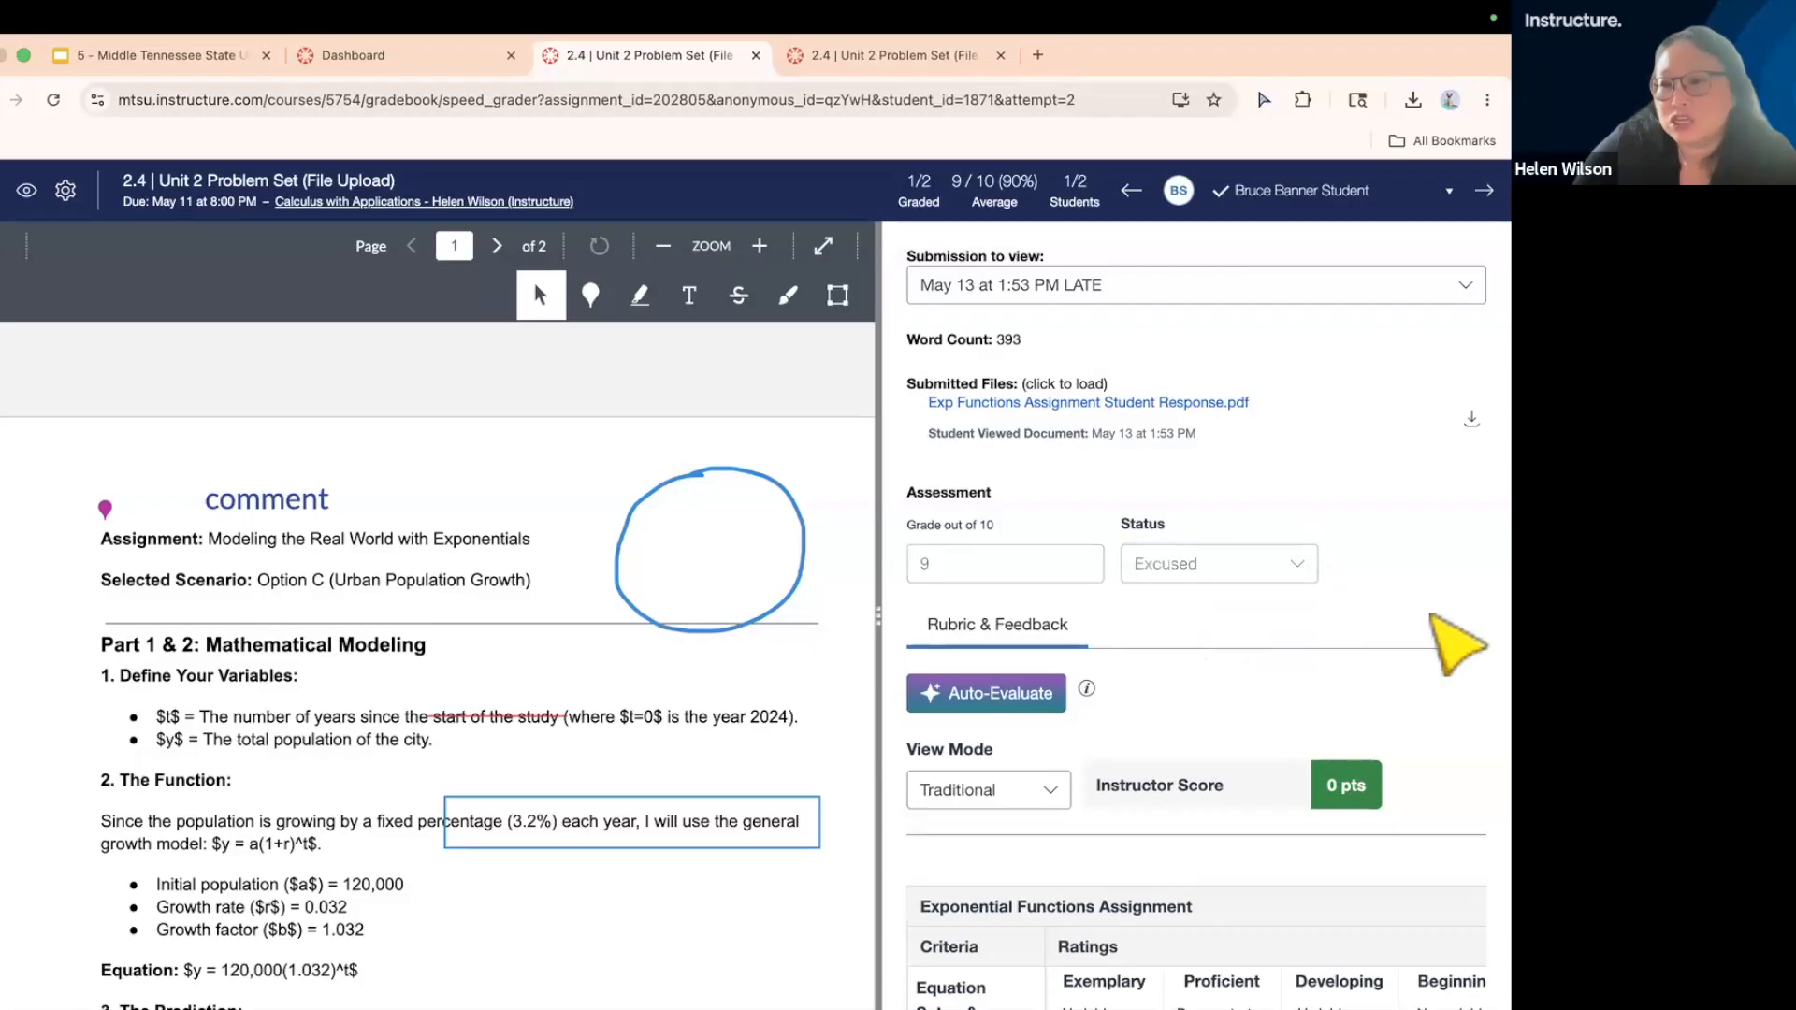
click(1258, 565)
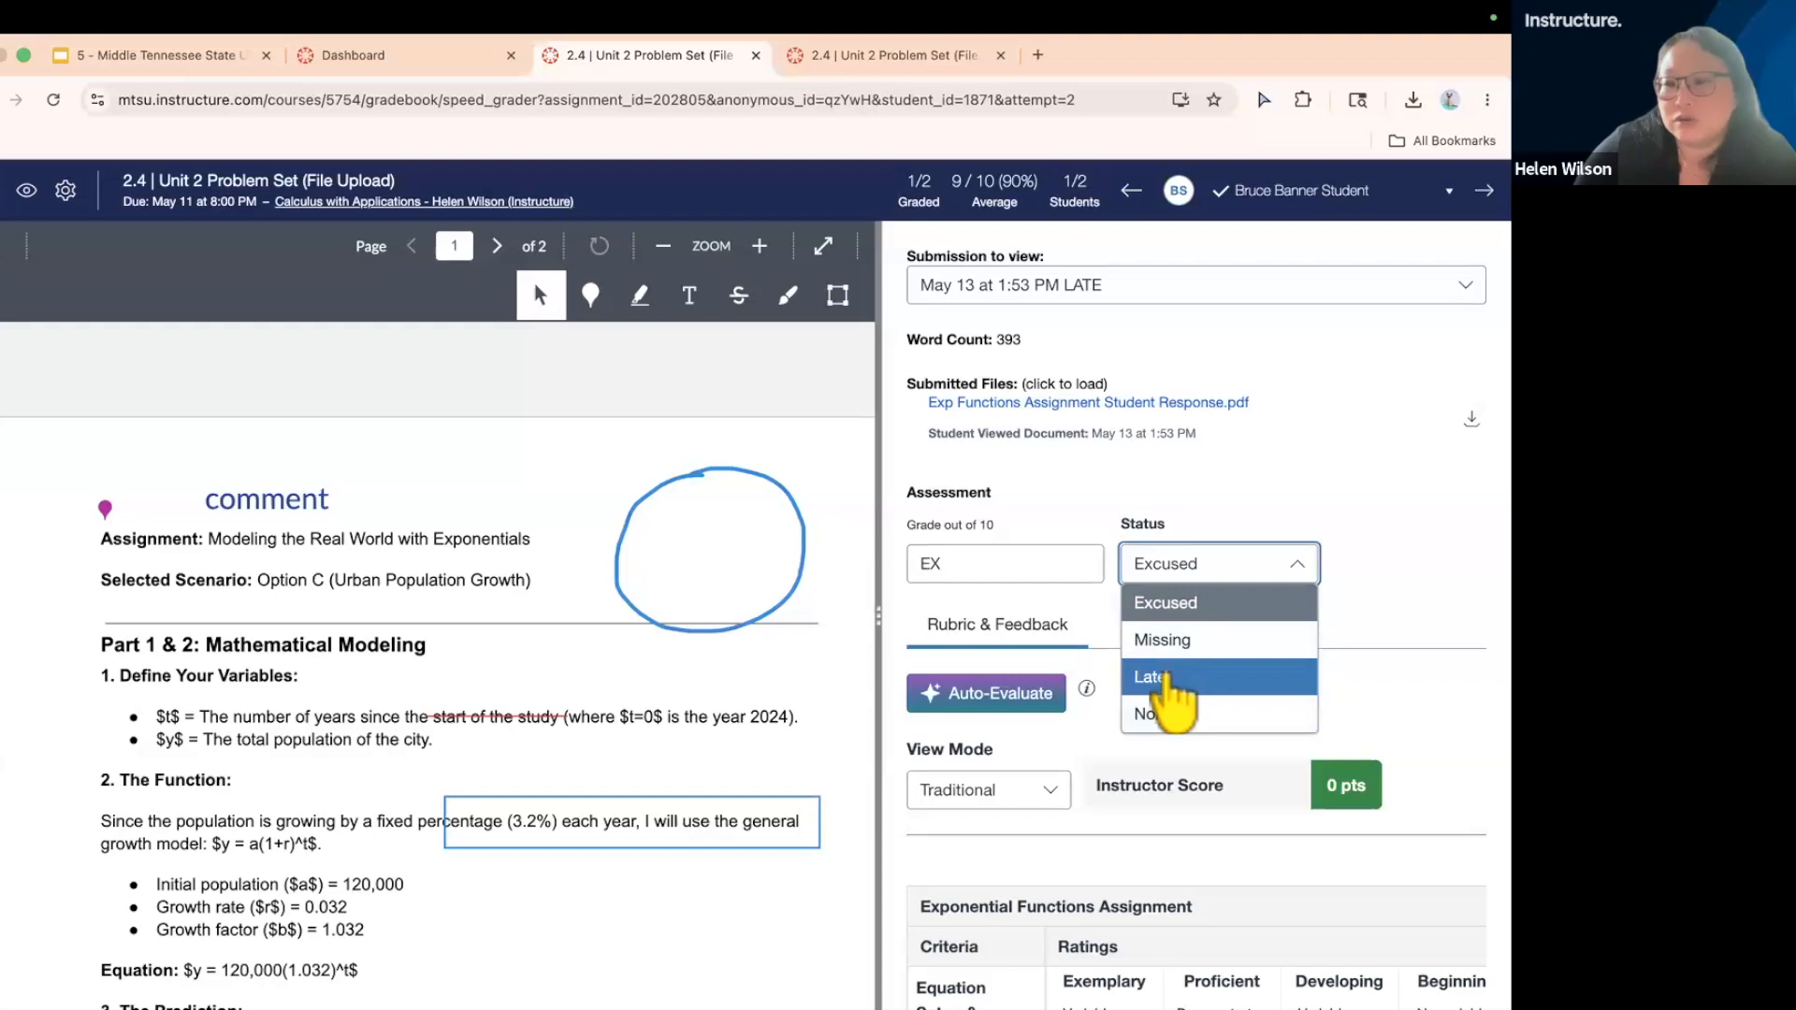
click(1166, 676)
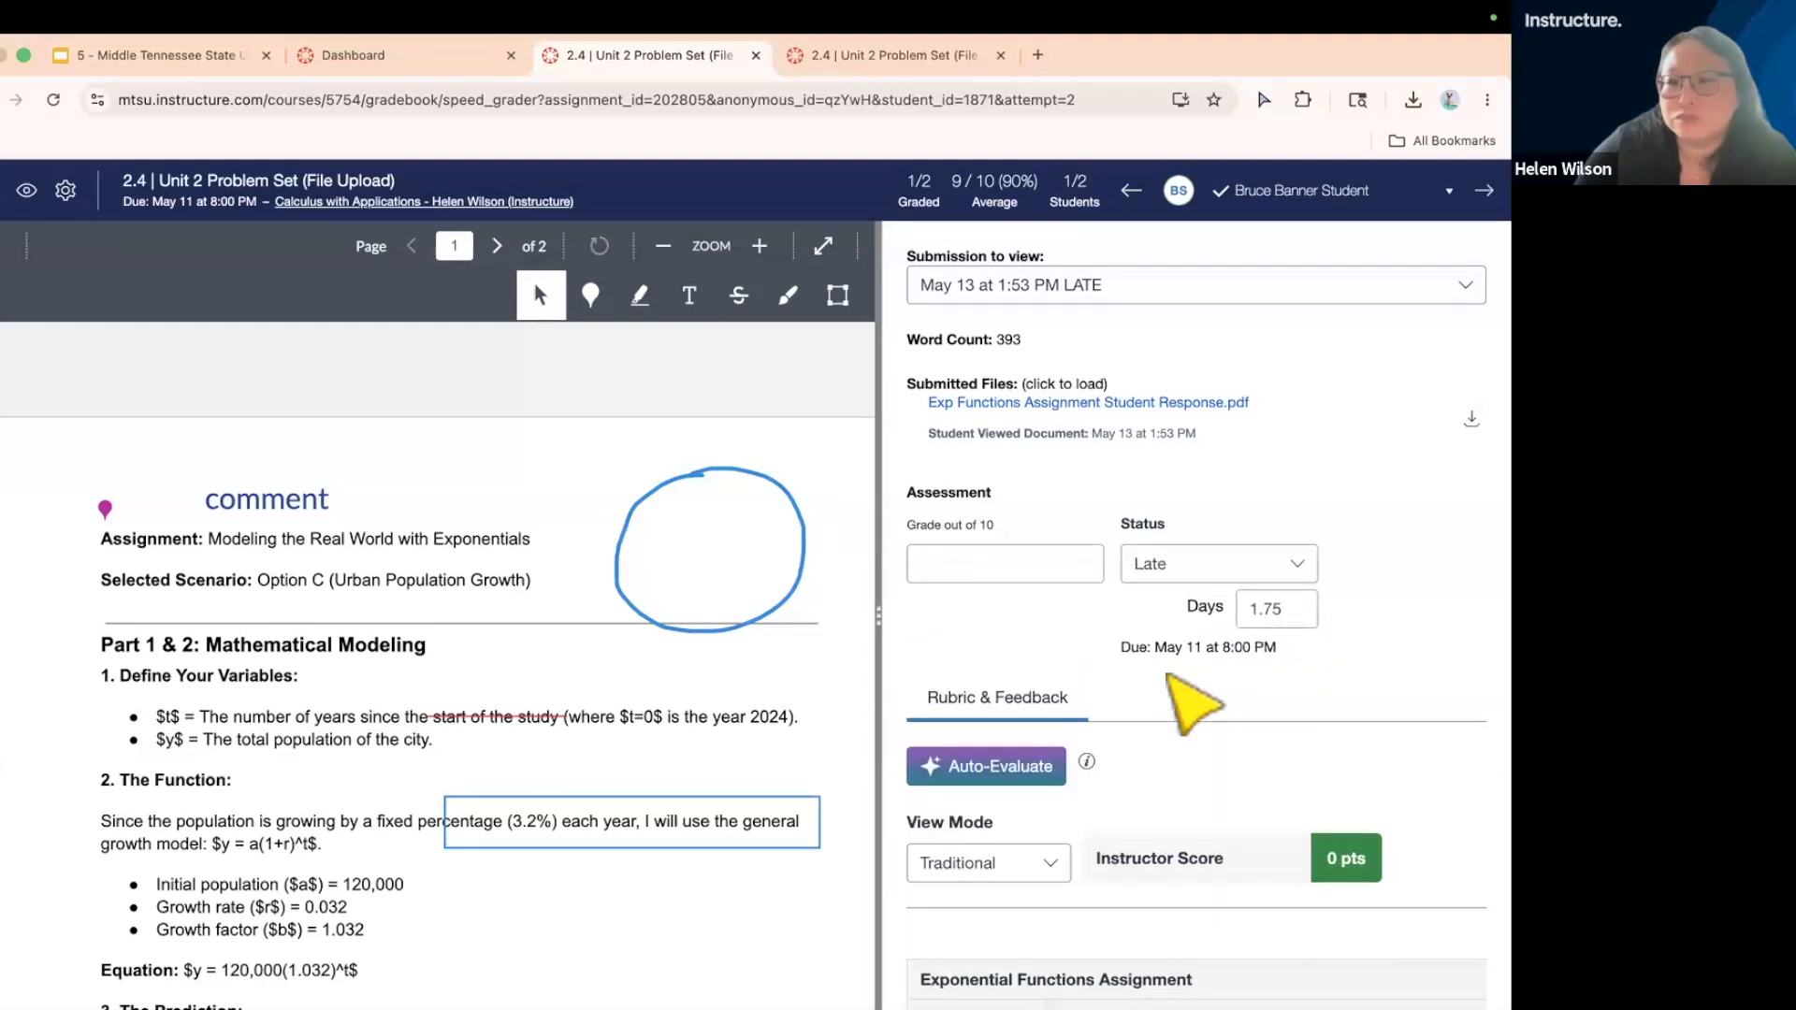
- Widen the grading pane and rate the Equation Setup & Prediction criterion as Exemplary (20 pts)
scroll(1147, 697, down, 3)
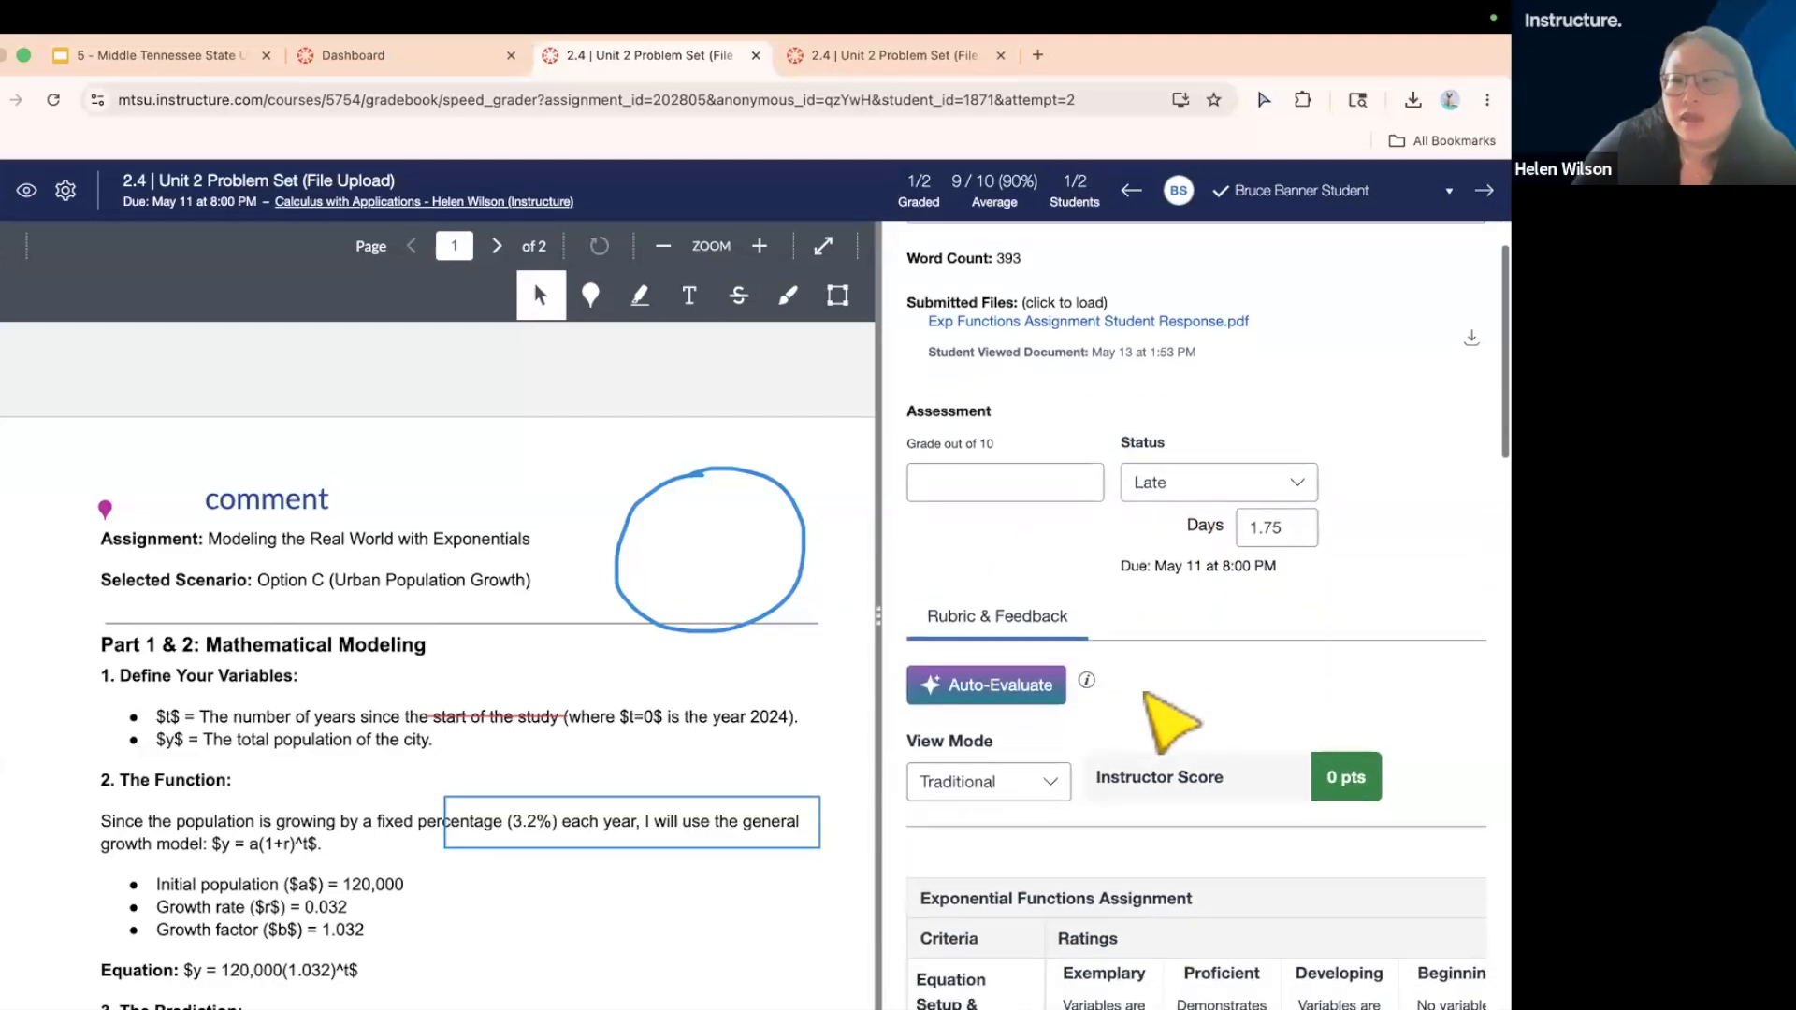
scroll(1151, 700, down, 3)
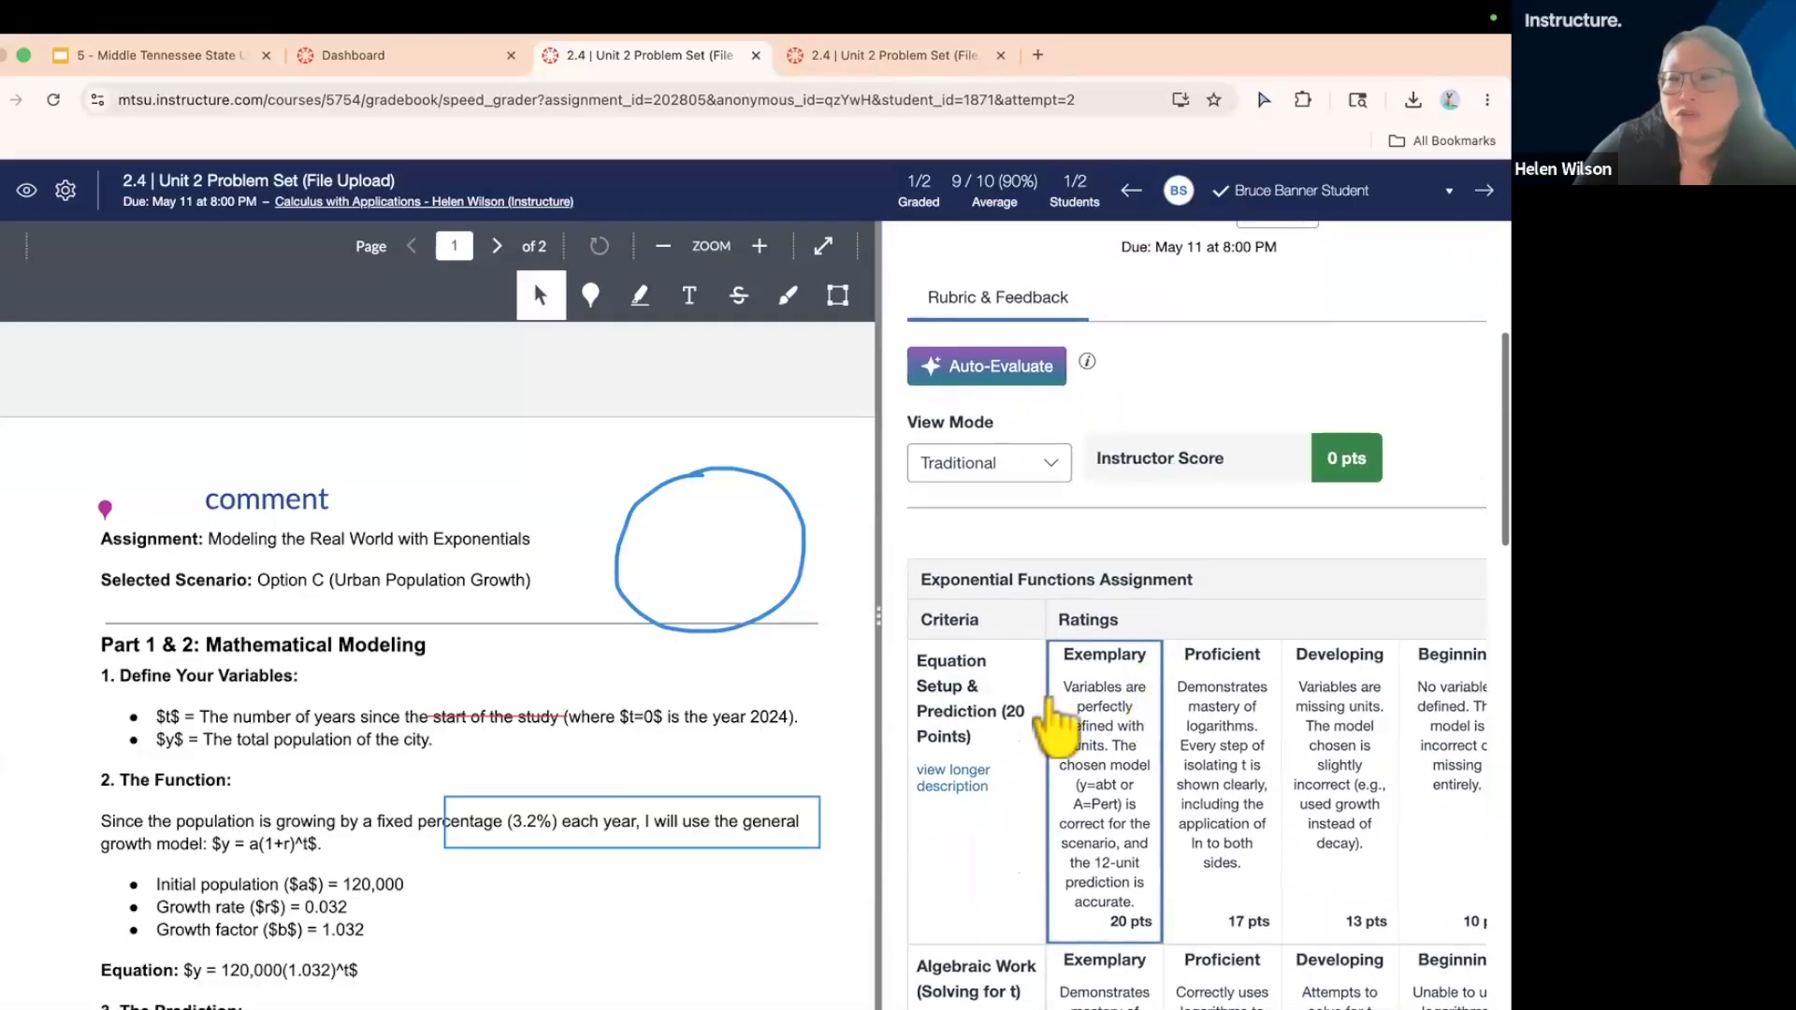
drag(877, 630, 627, 630)
click(851, 730)
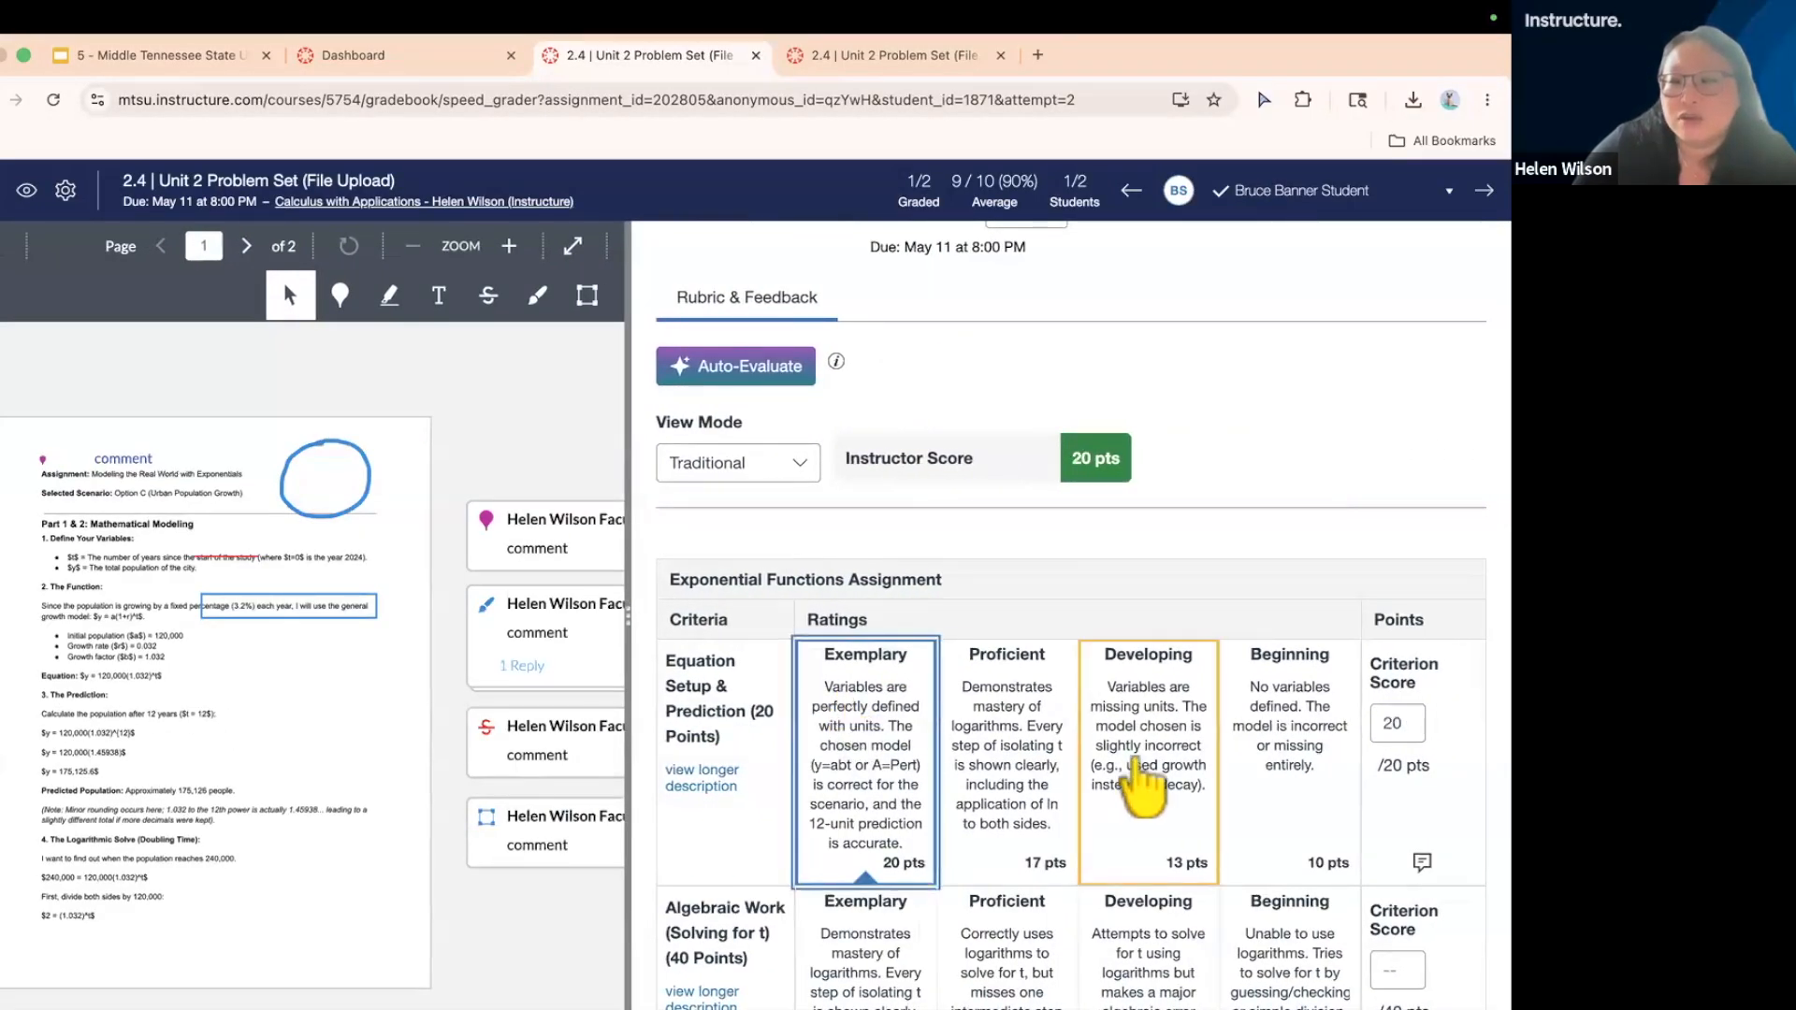
- Rate the Algebraic Work (Solving for t) criterion as Proficient, awarding 34 points
scroll(1076, 805, down, 3)
click(1047, 814)
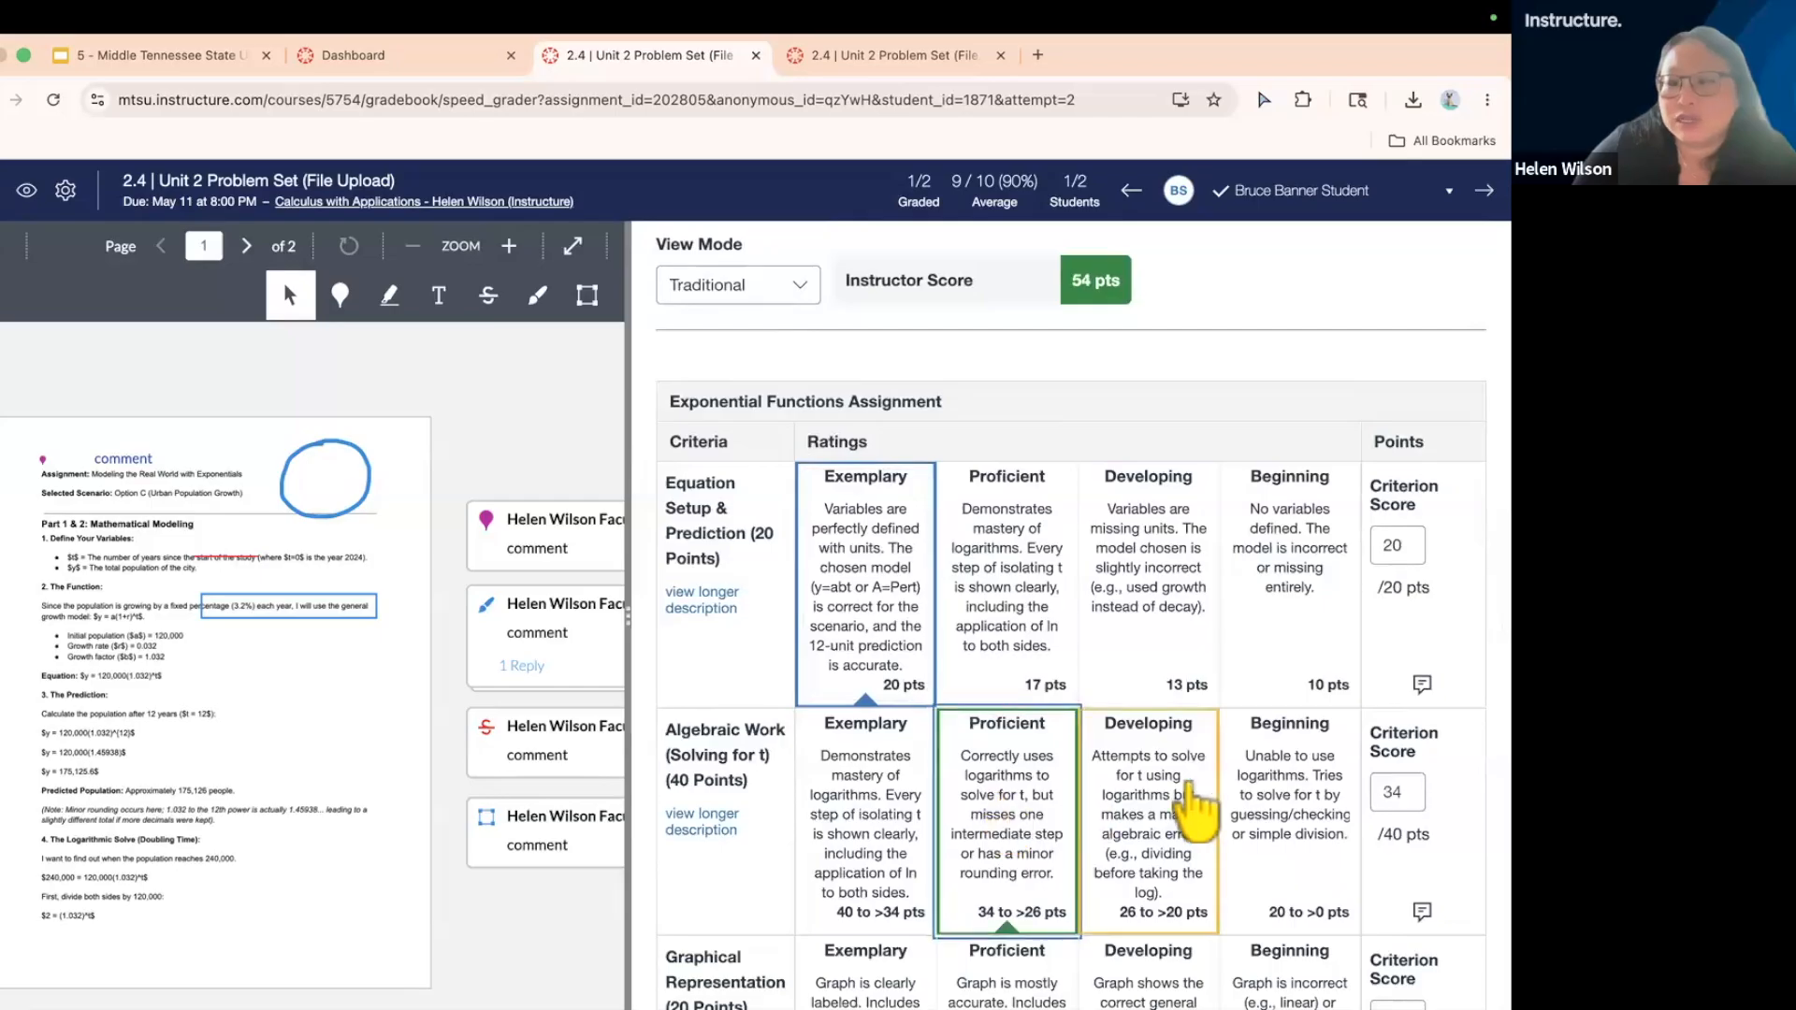
scroll(1193, 809, down, 2)
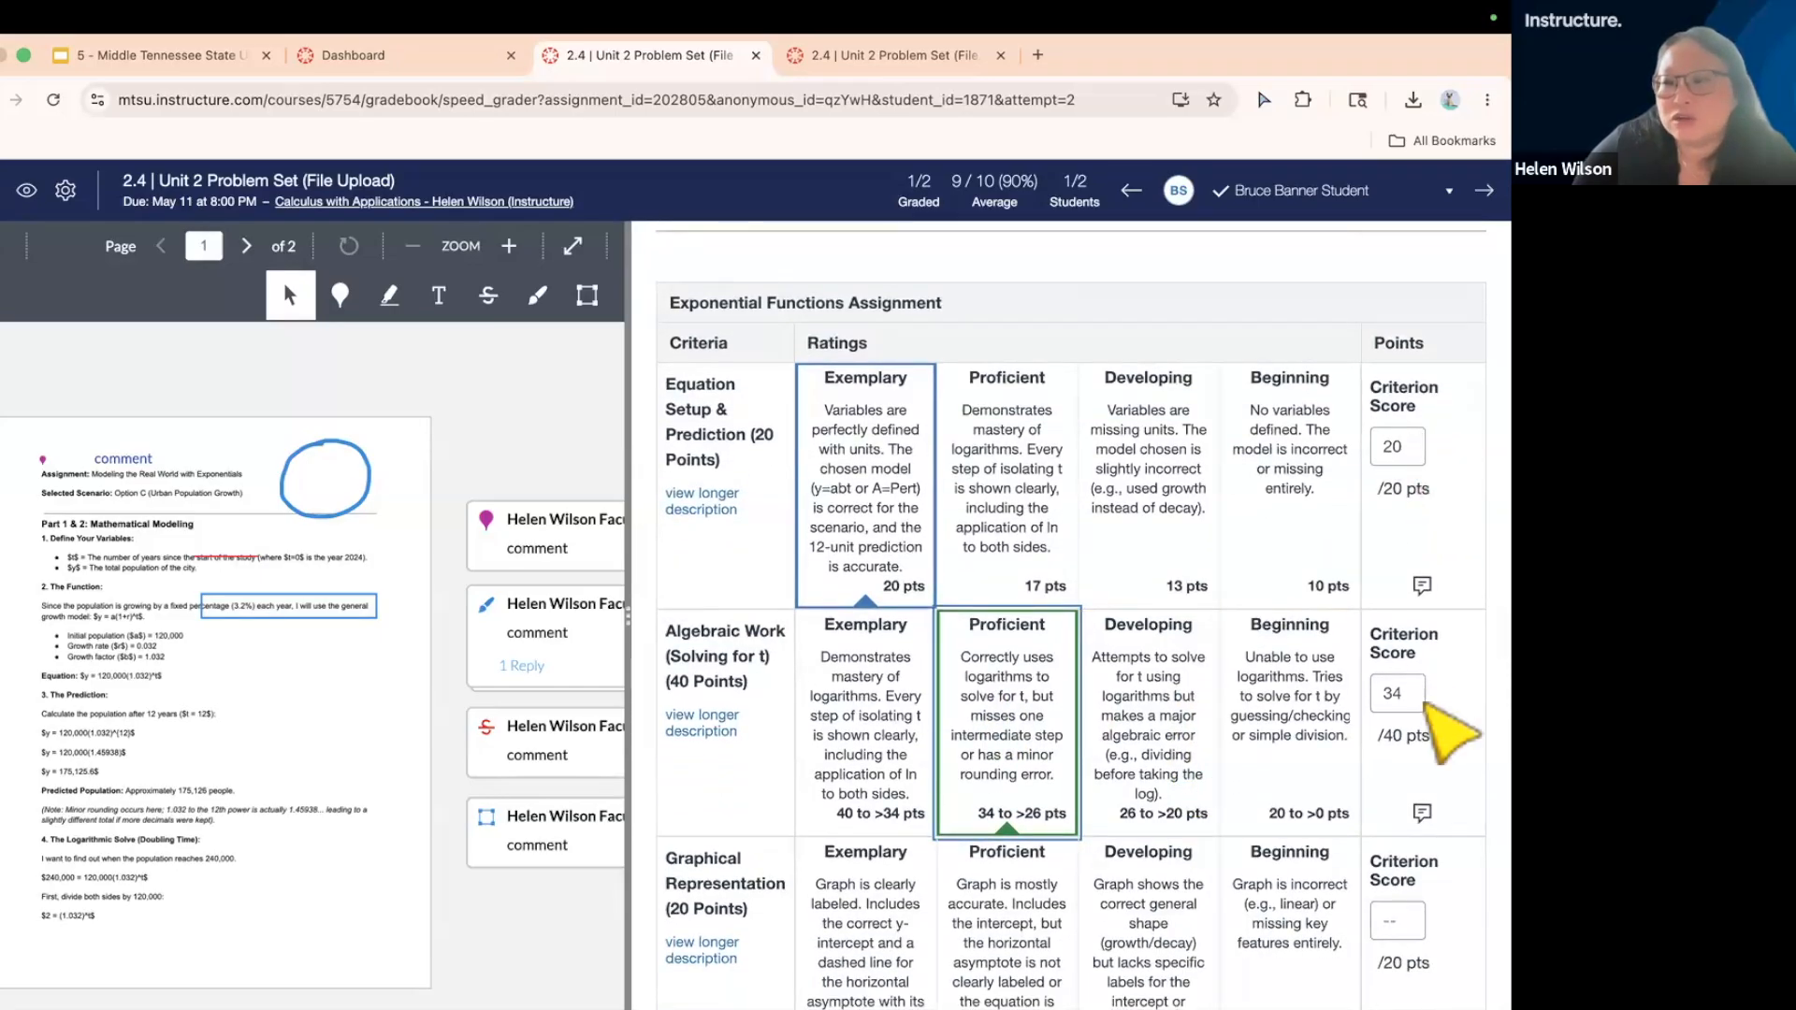
- Rate the Graphical Representation criterion as Developing, then override its criterion score with 15 points
scroll(1150, 833, down, 3)
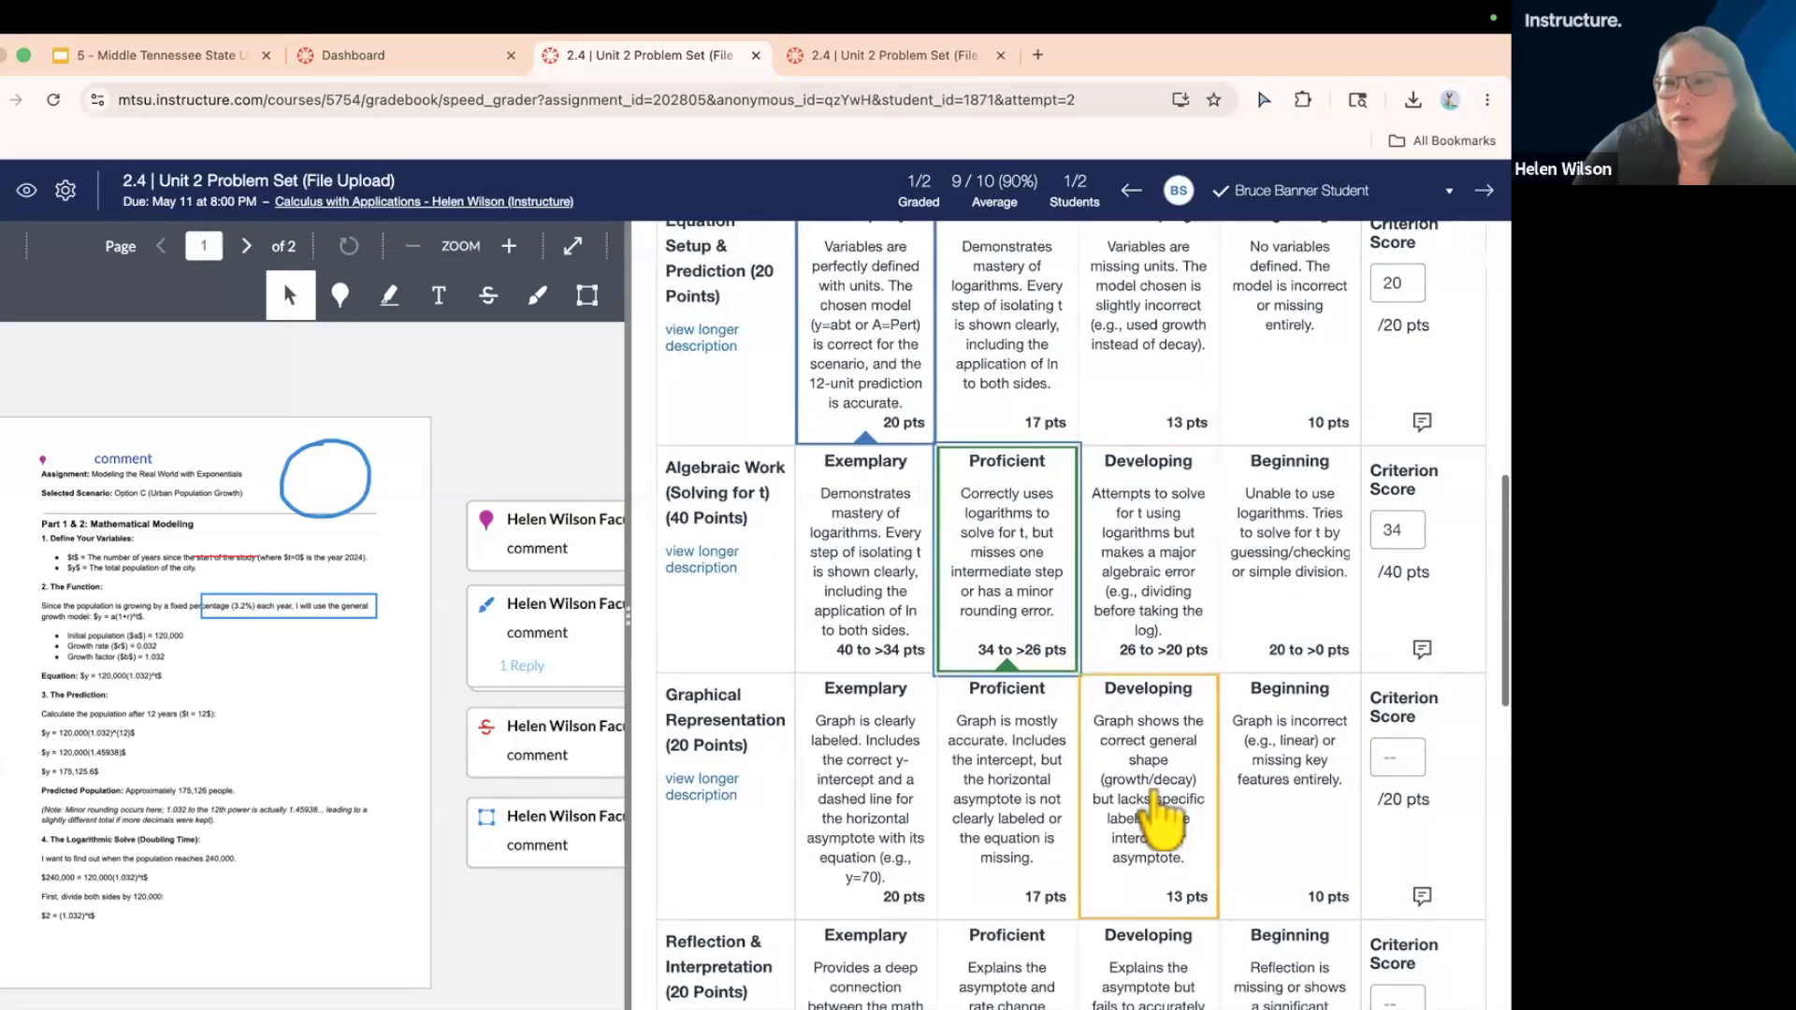
click(1180, 786)
click(1403, 756)
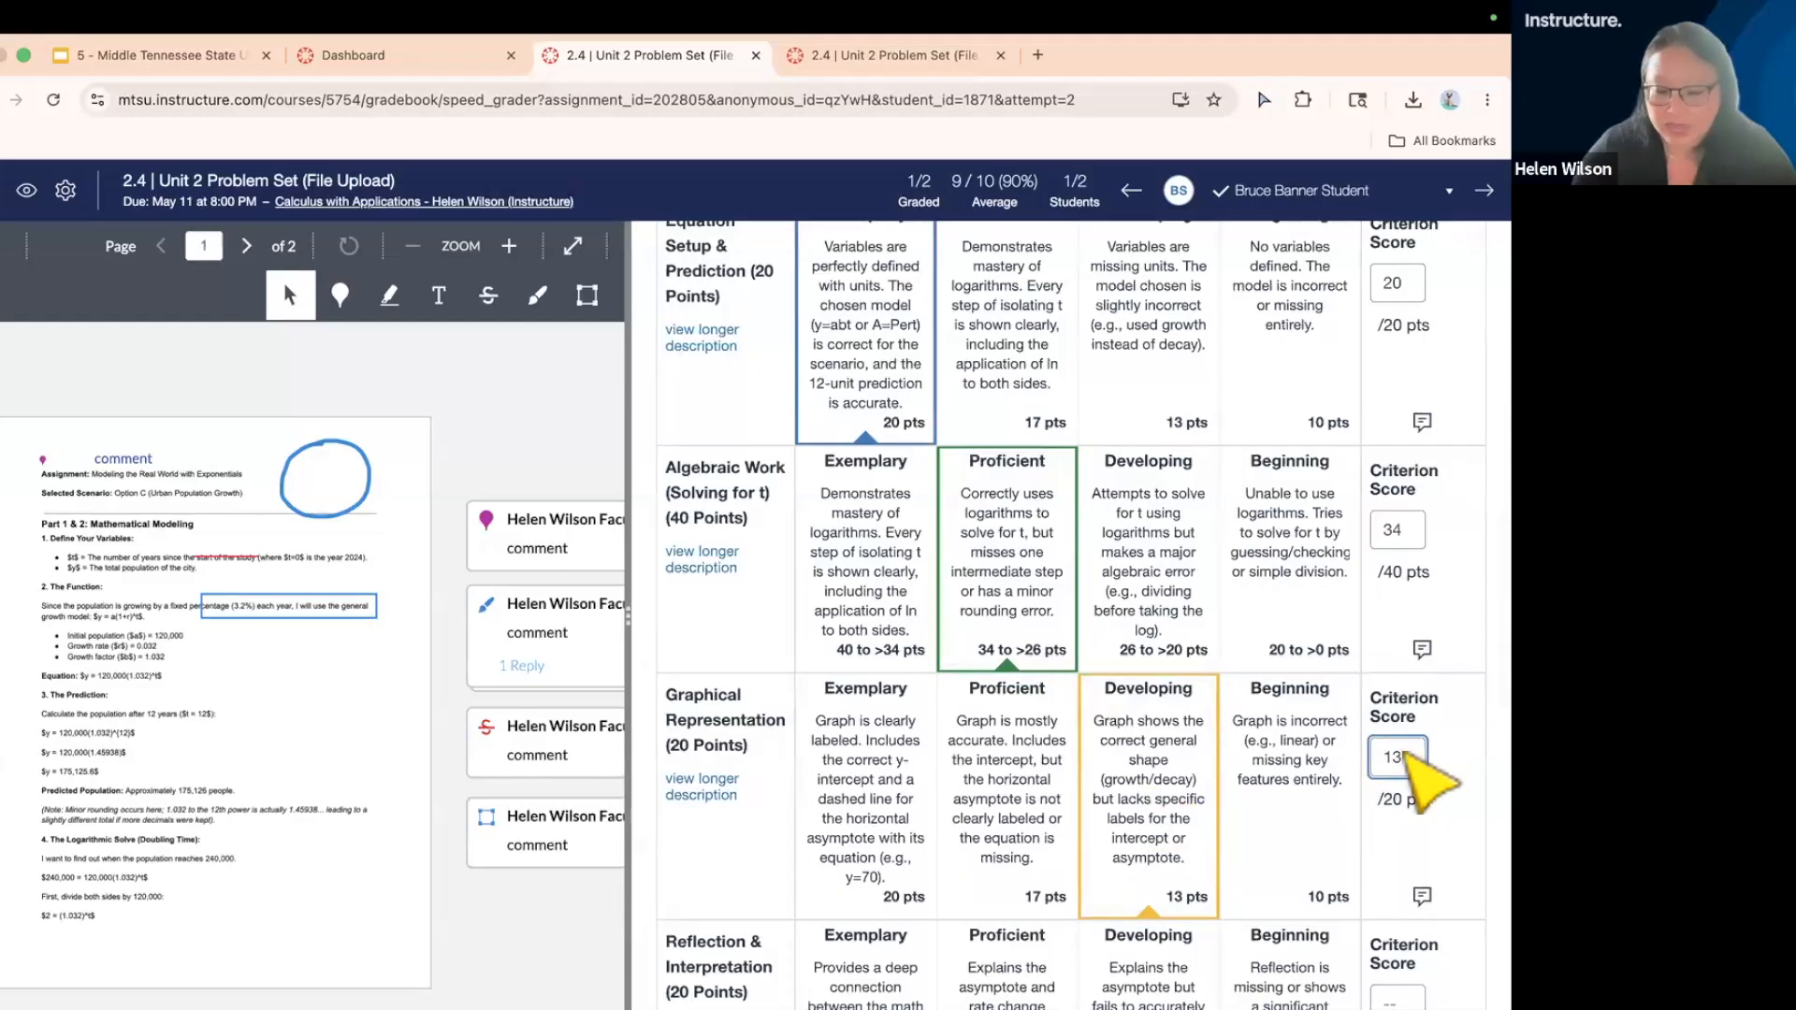
key(BackSpace)
key(BackSpace)
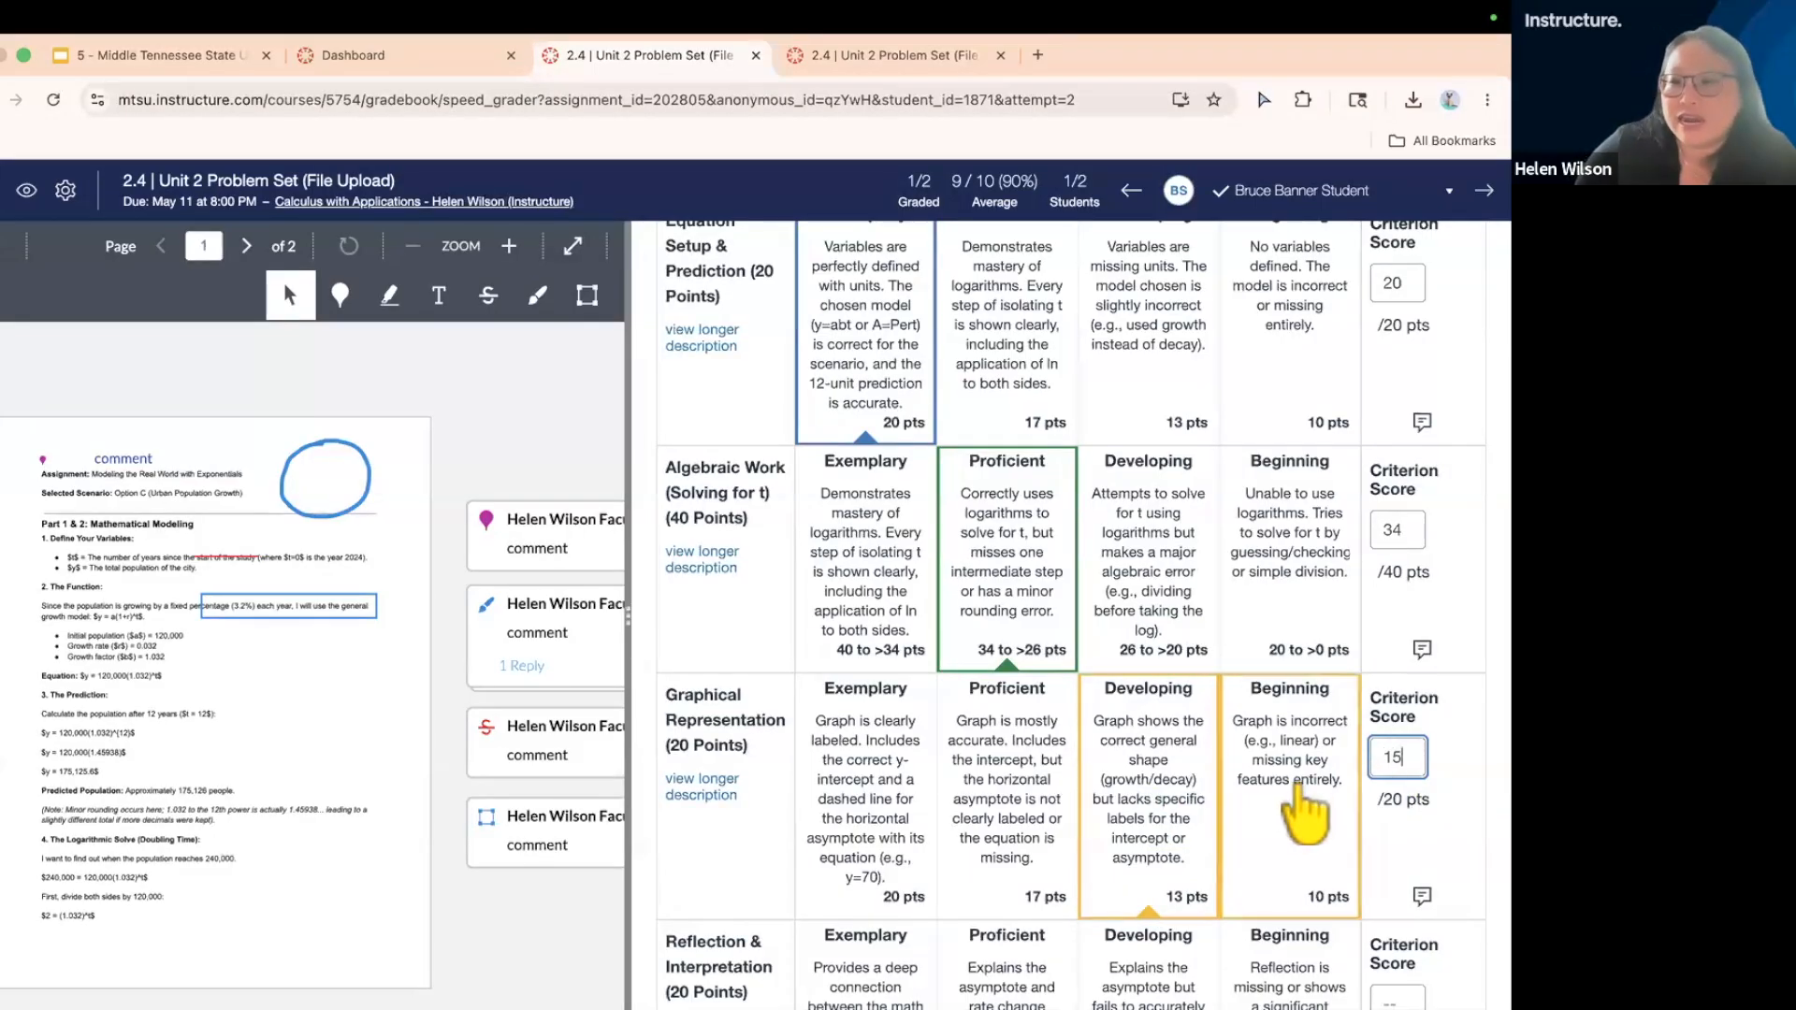
- Rate the Reflection & Interpretation criterion as Proficient (17 pts) and submit the rubric assessment
scroll(1170, 838, down, 3)
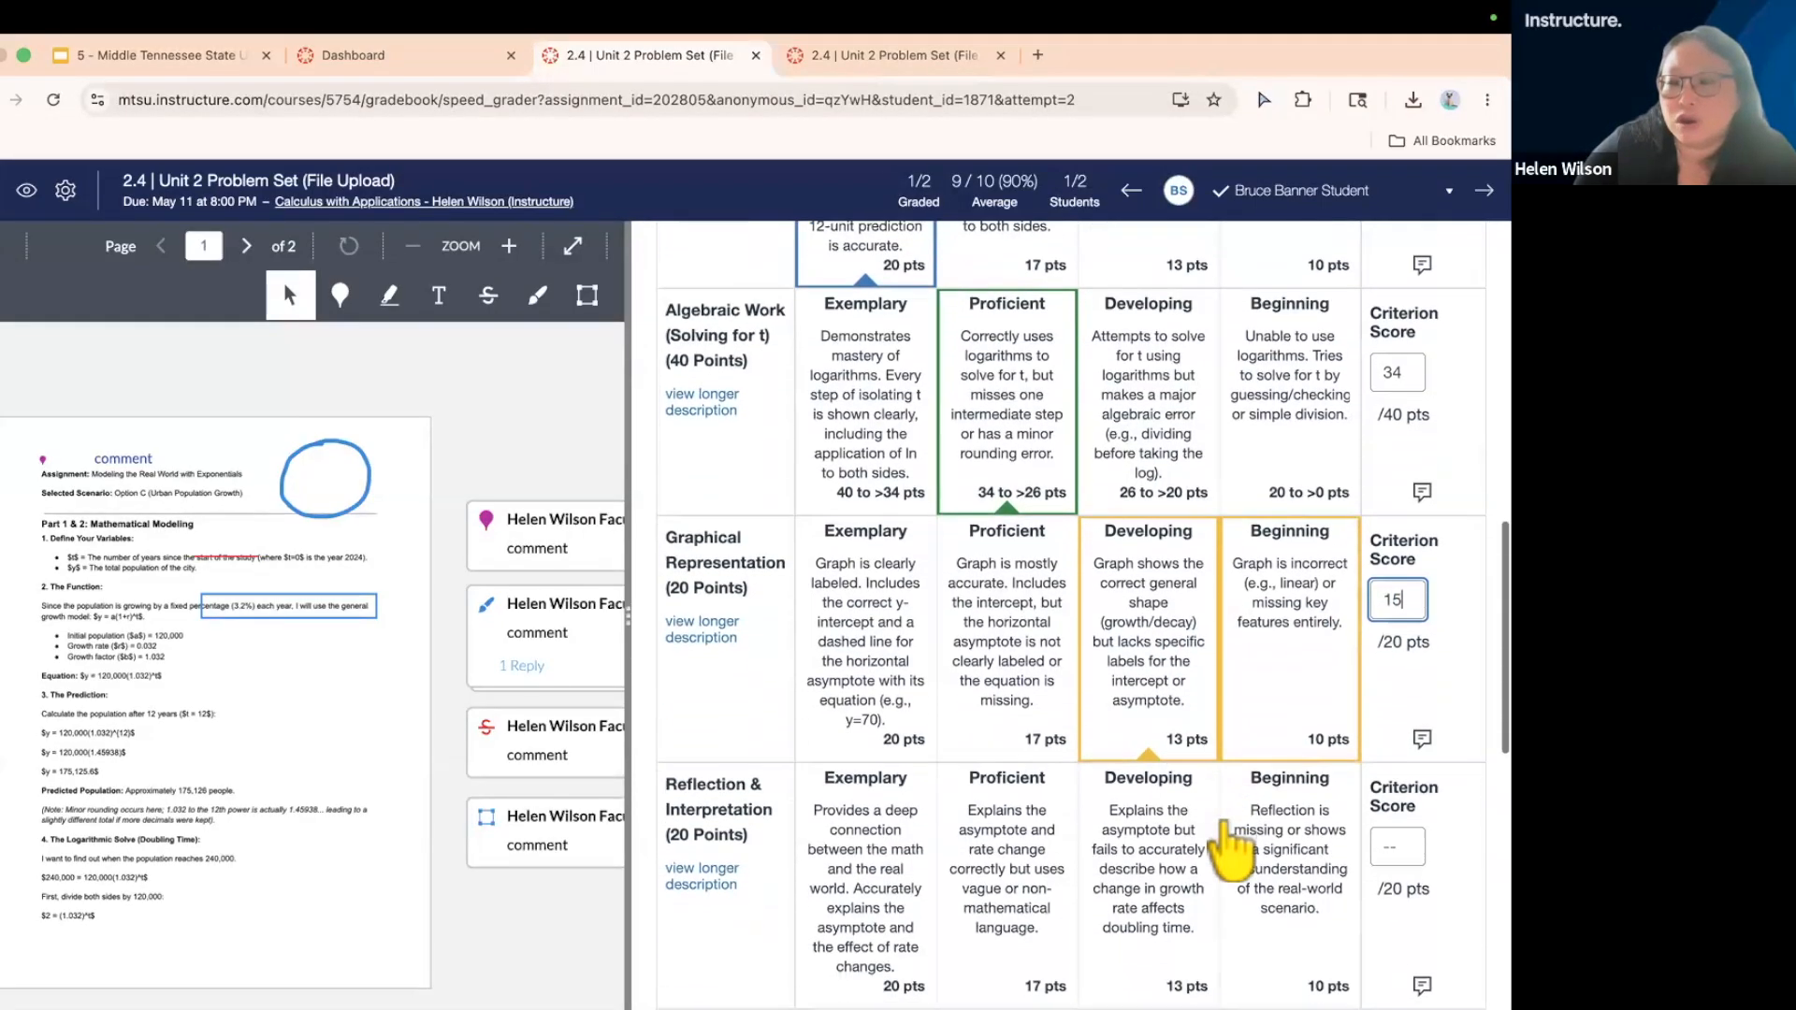
click(1048, 814)
scroll(1047, 814, down, 2)
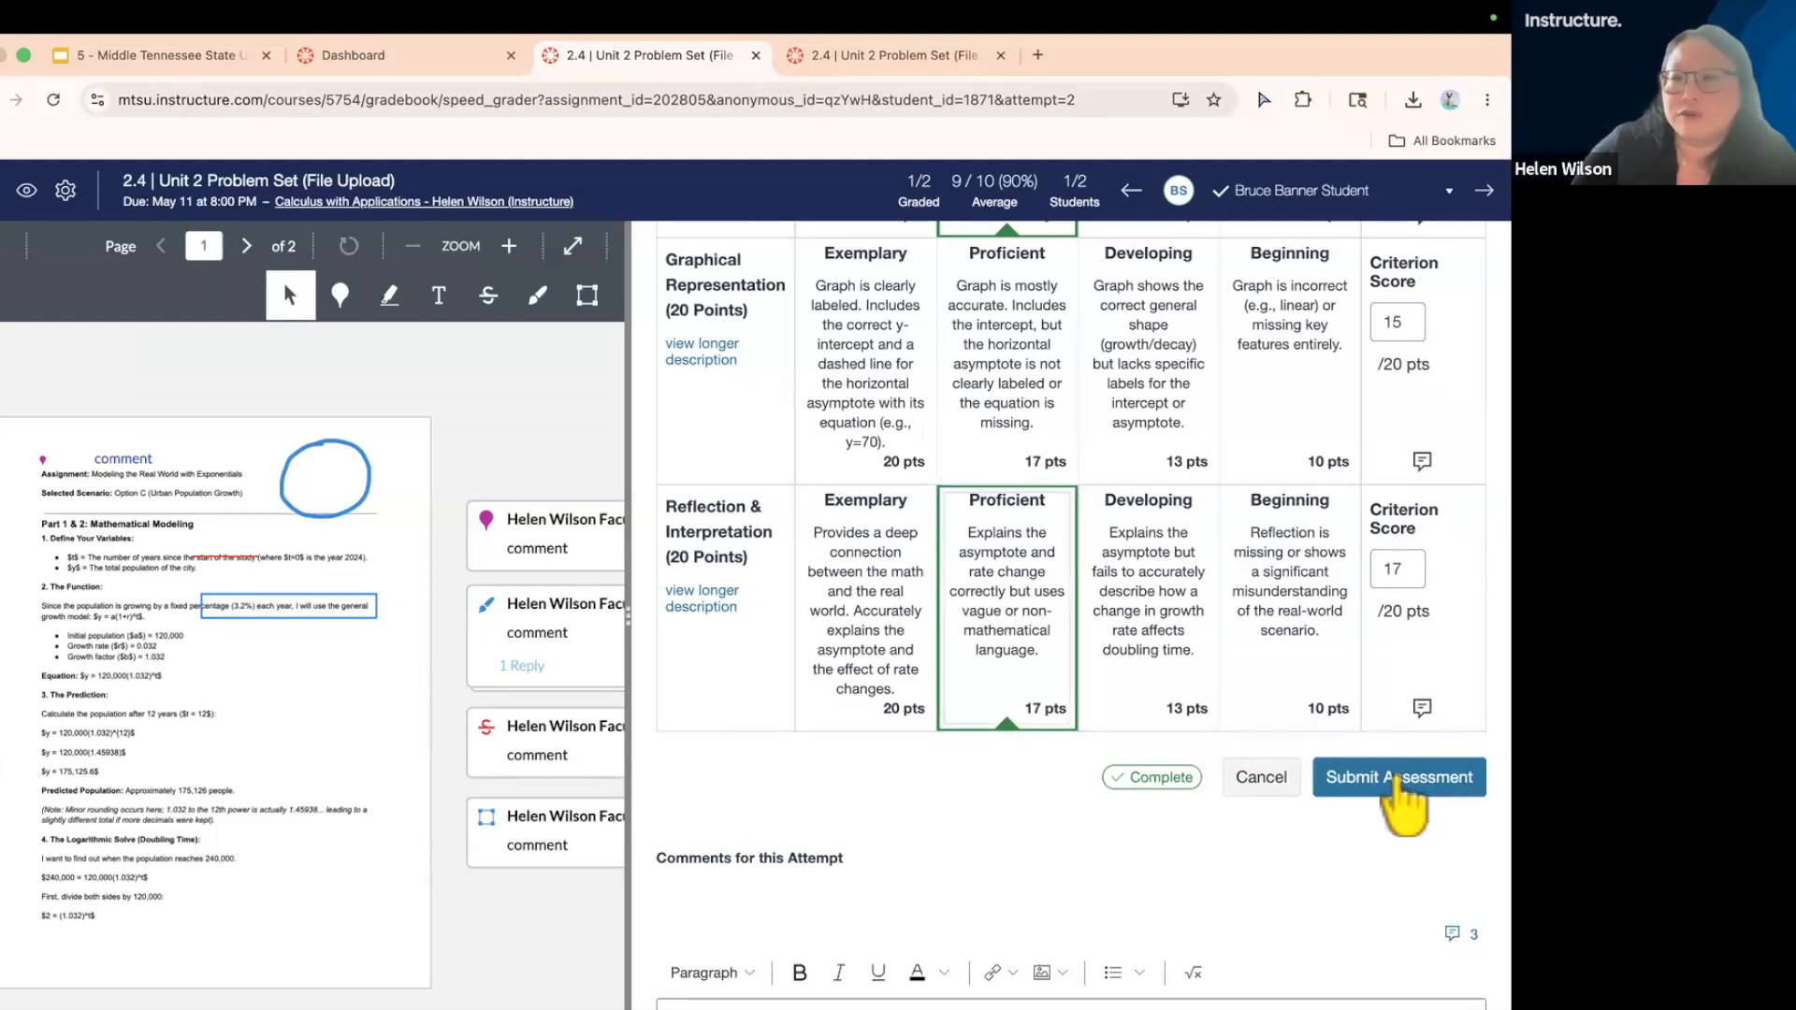
click(1394, 779)
scroll(1024, 669, up, 10)
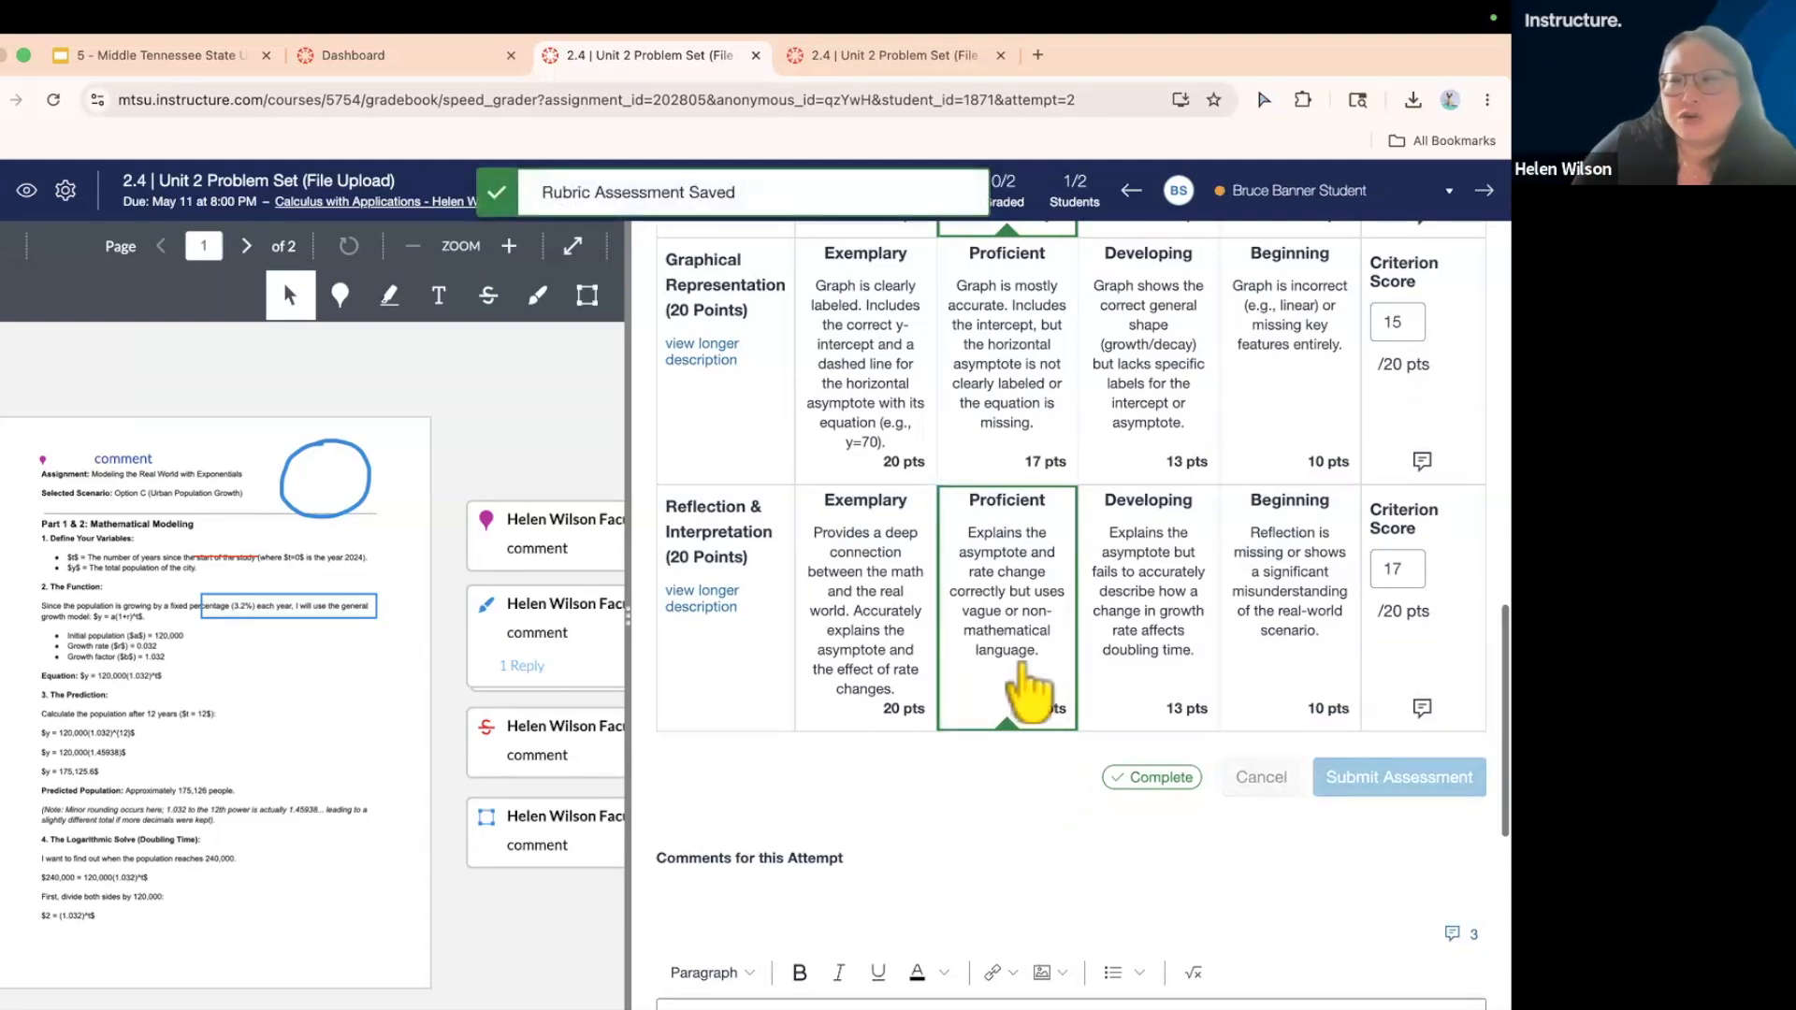
scroll(1025, 667, up, 1)
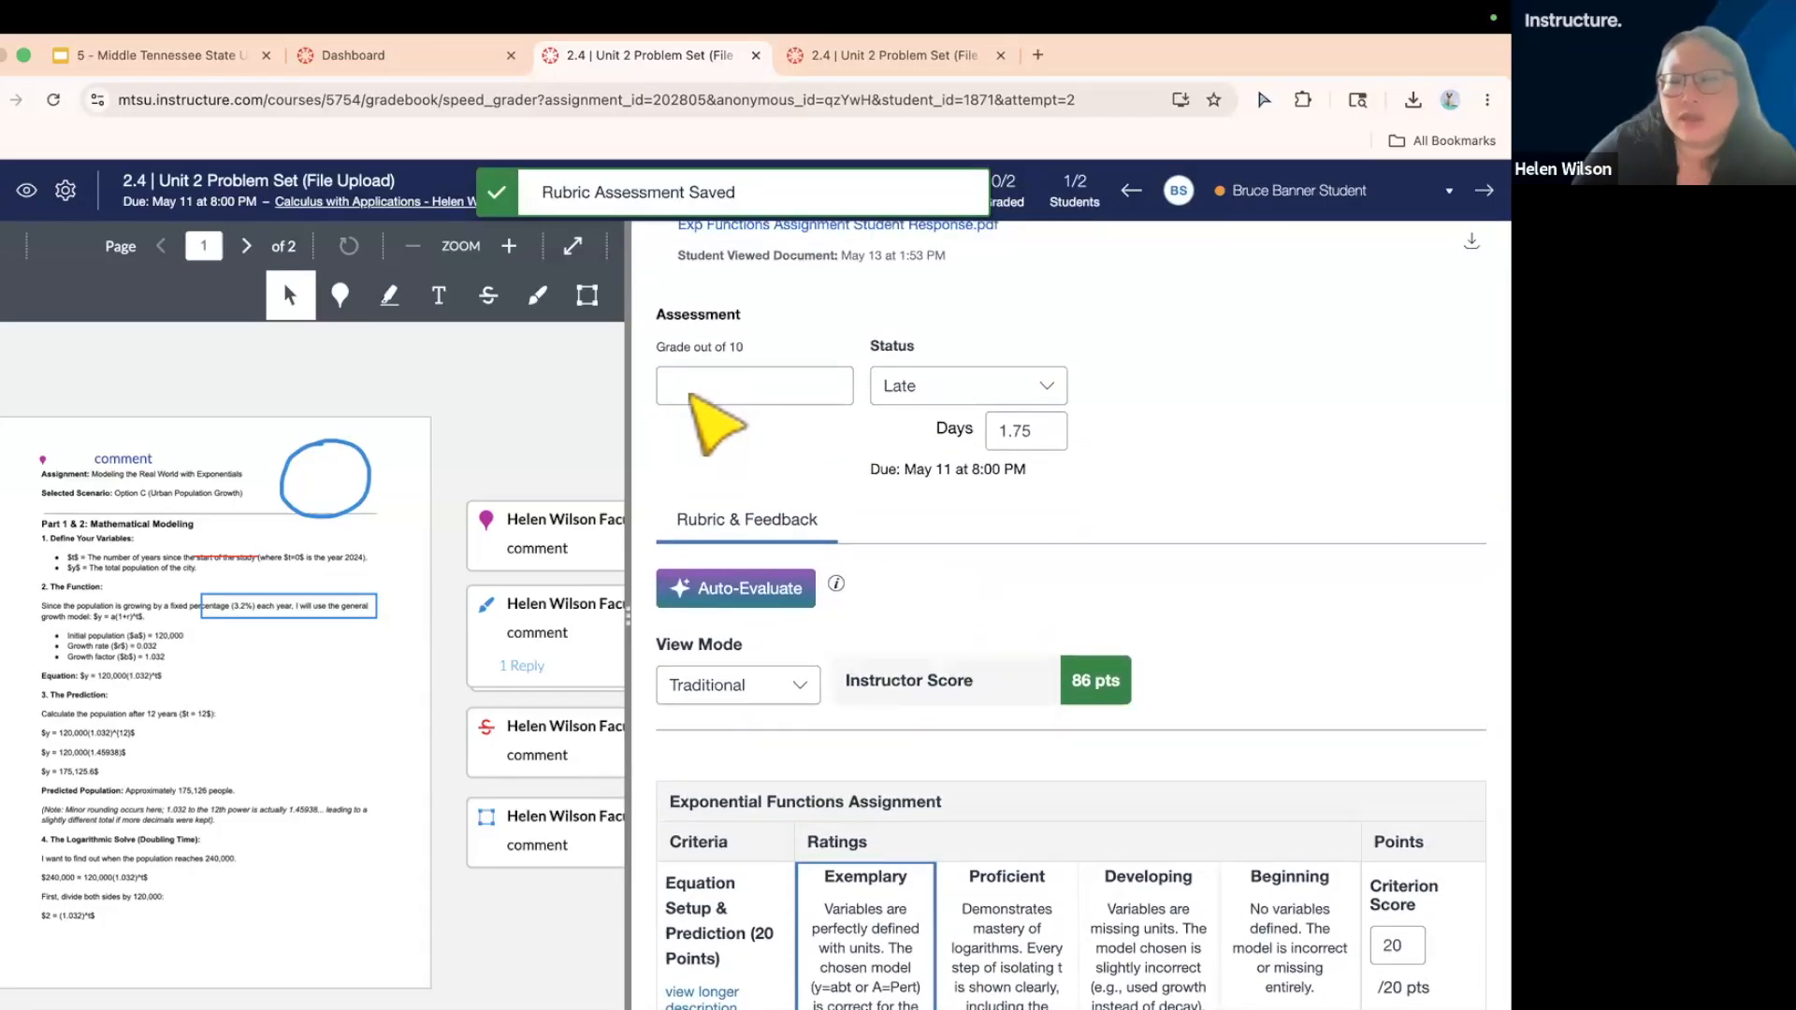
- Write "Great job!" as a comment for this attempt and append the clapping-hands emoji
scroll(1396, 583, down, 1)
scroll(1396, 584, down, 6)
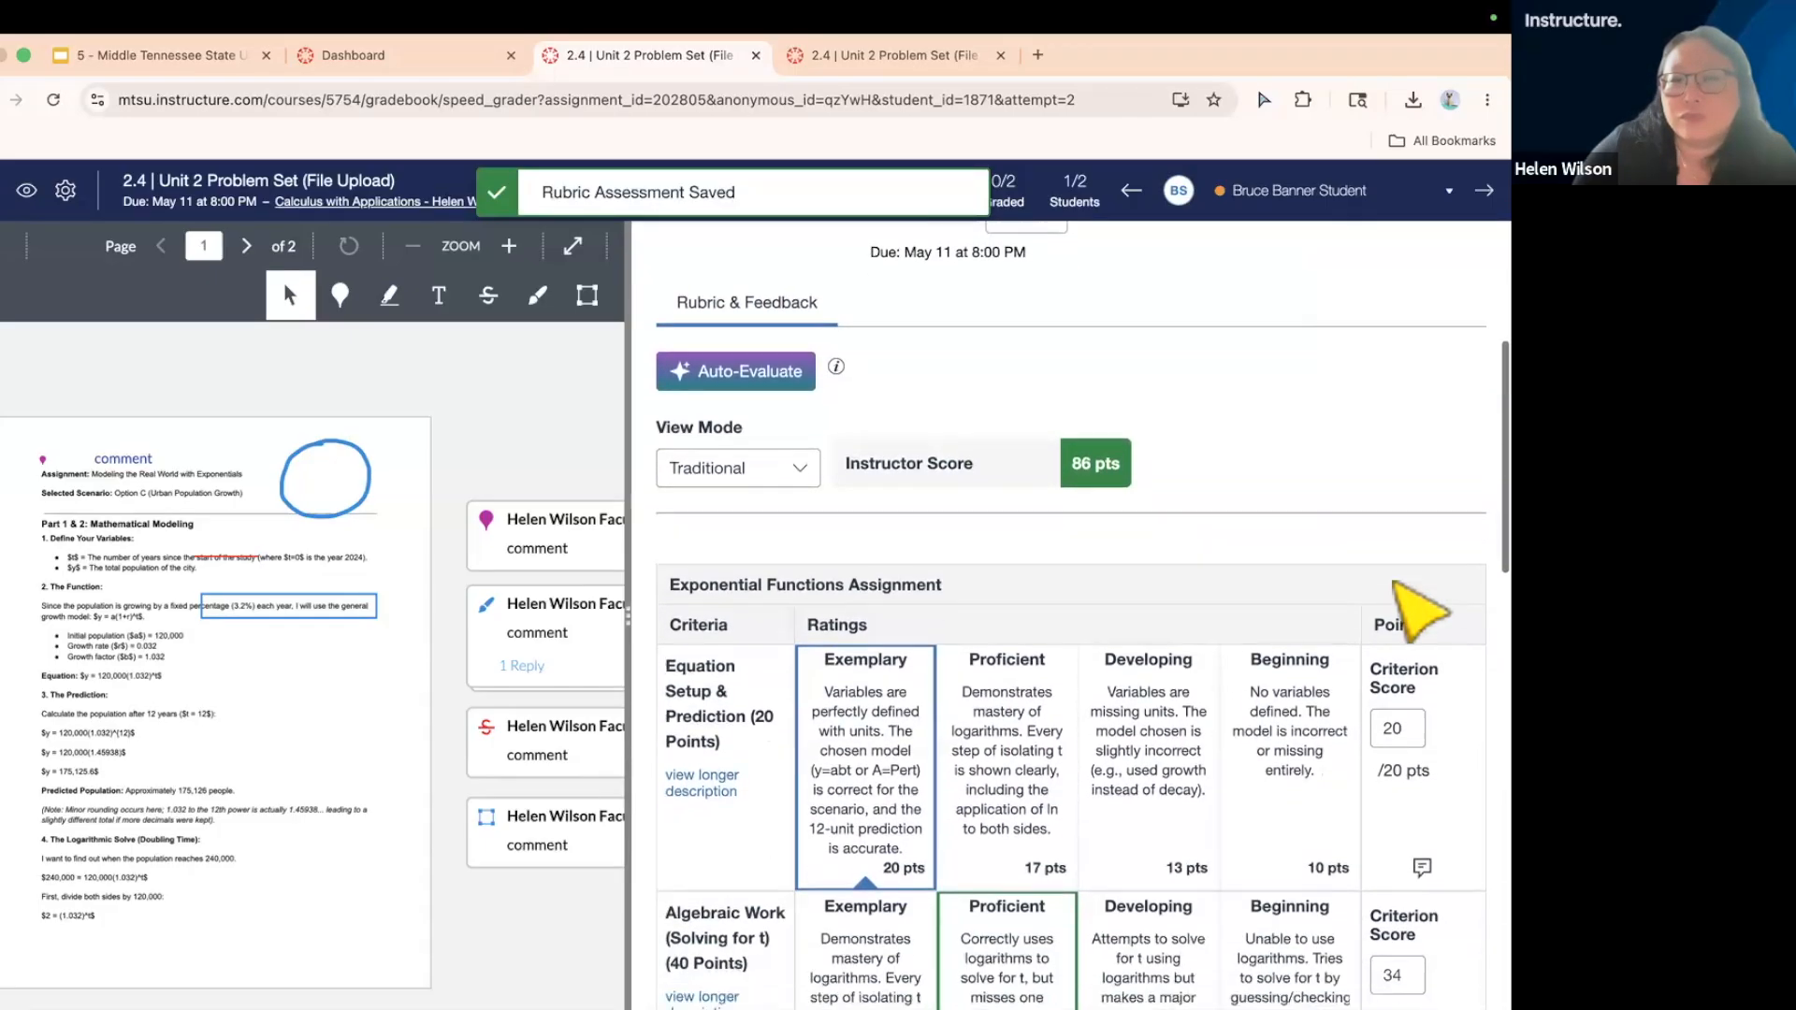
scroll(1398, 594, down, 6)
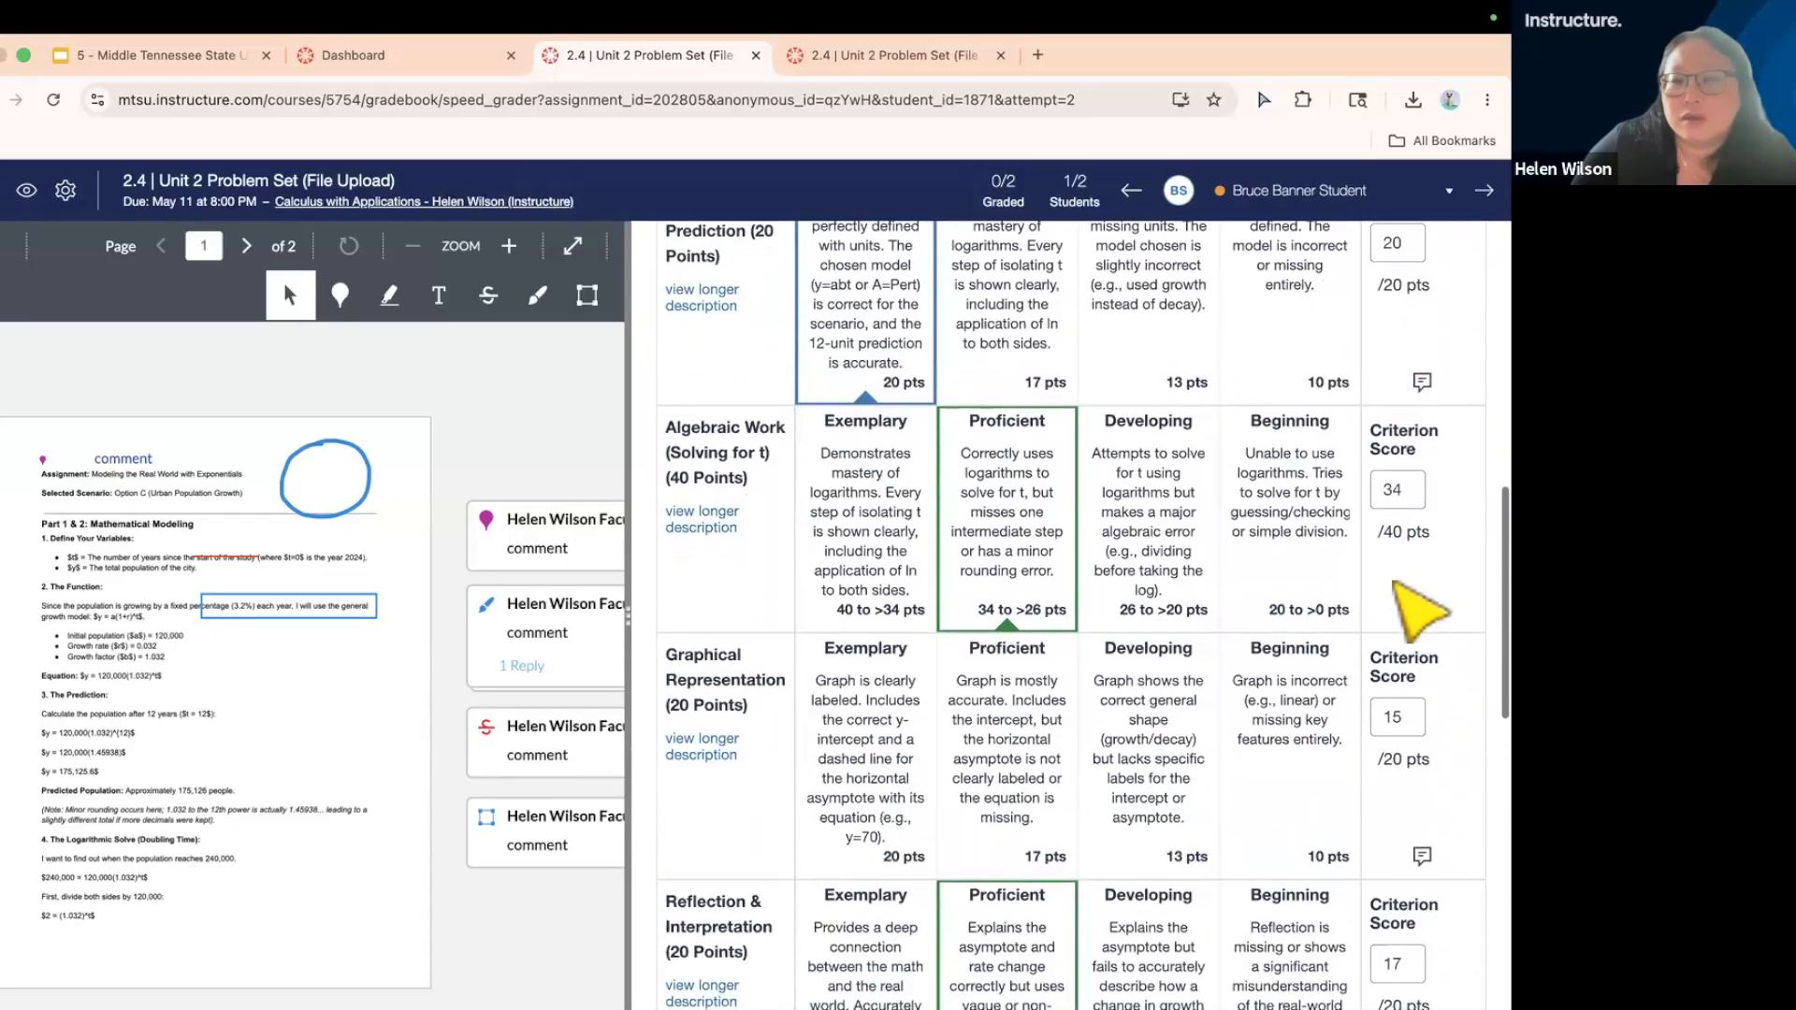
scroll(1396, 582, down, 4)
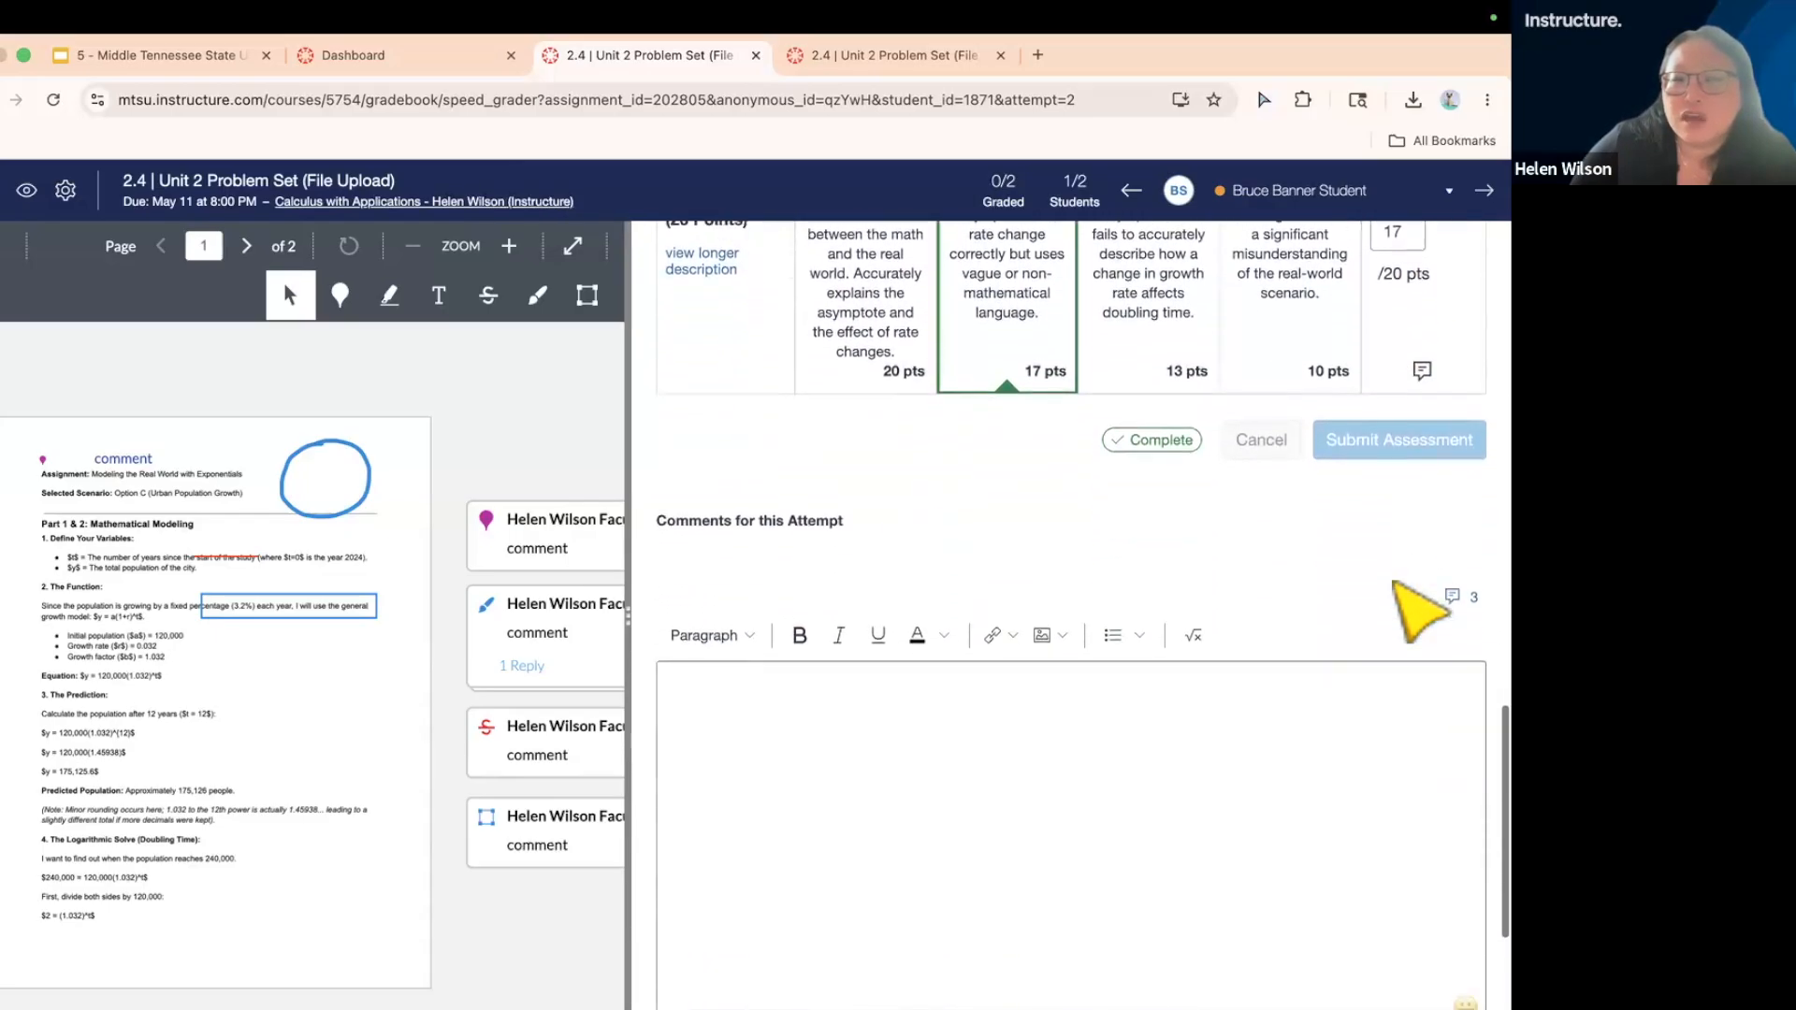
click(1212, 561)
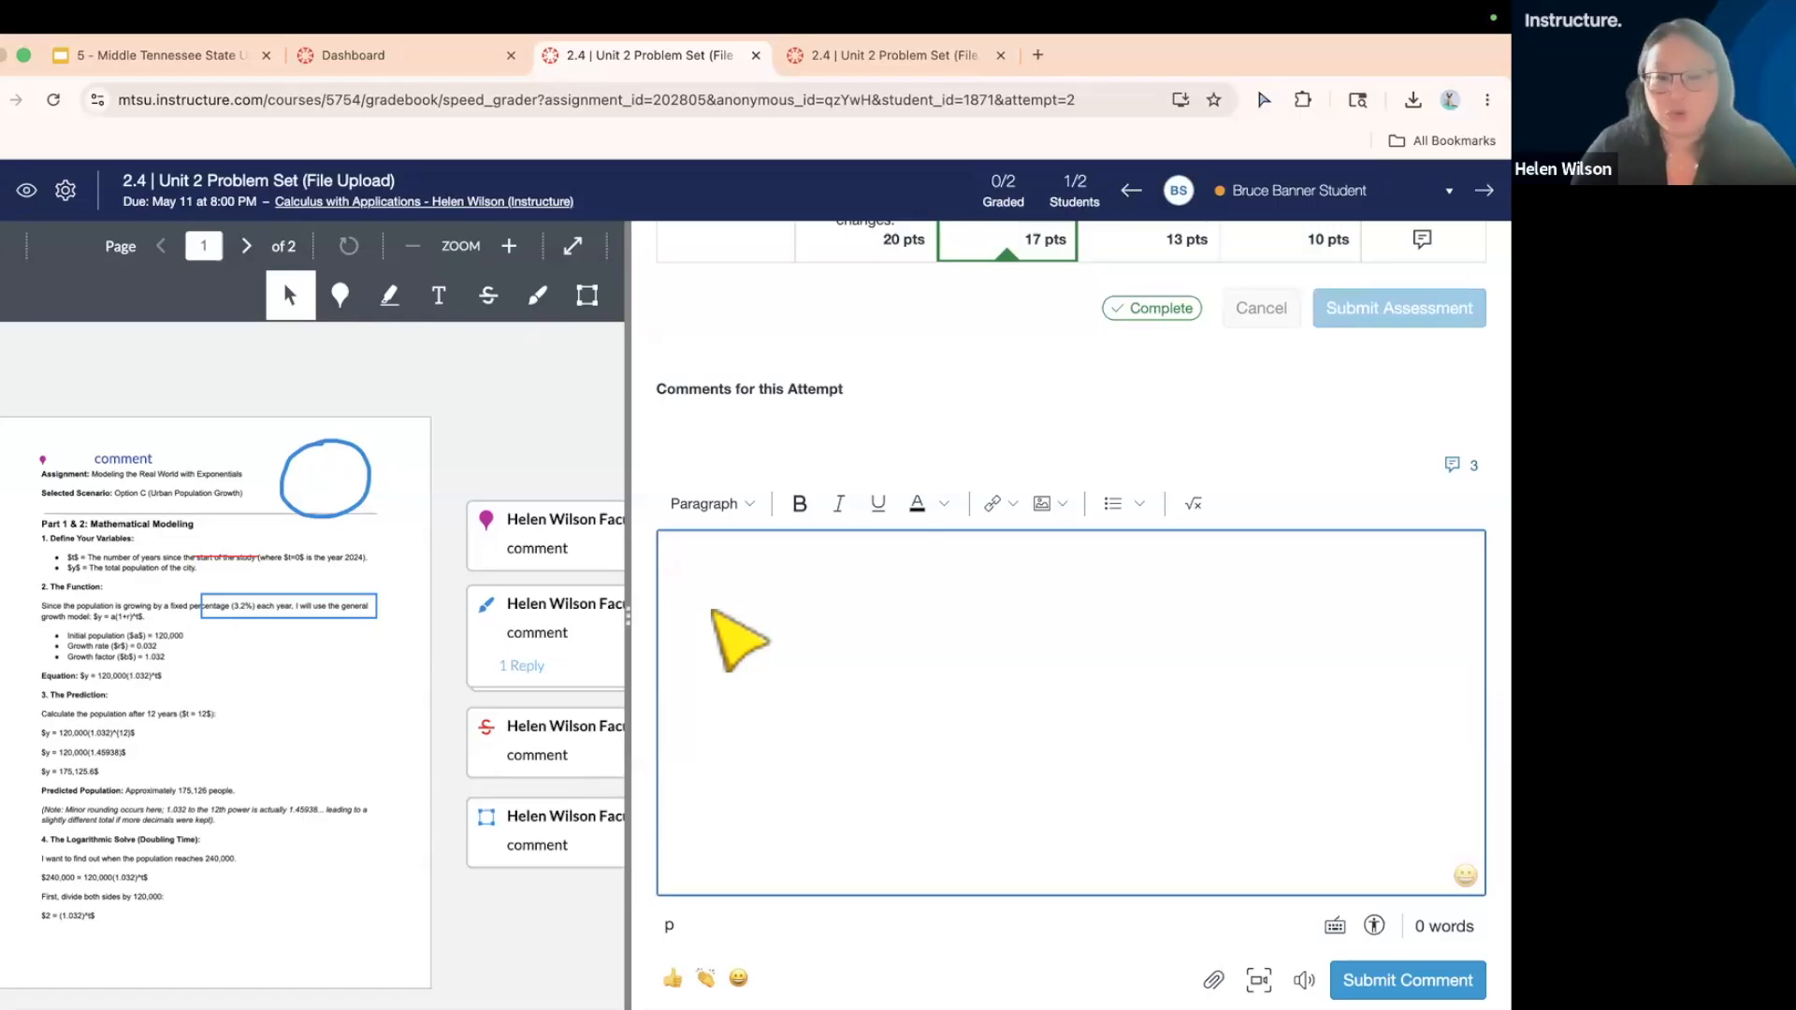
text(Great job!)
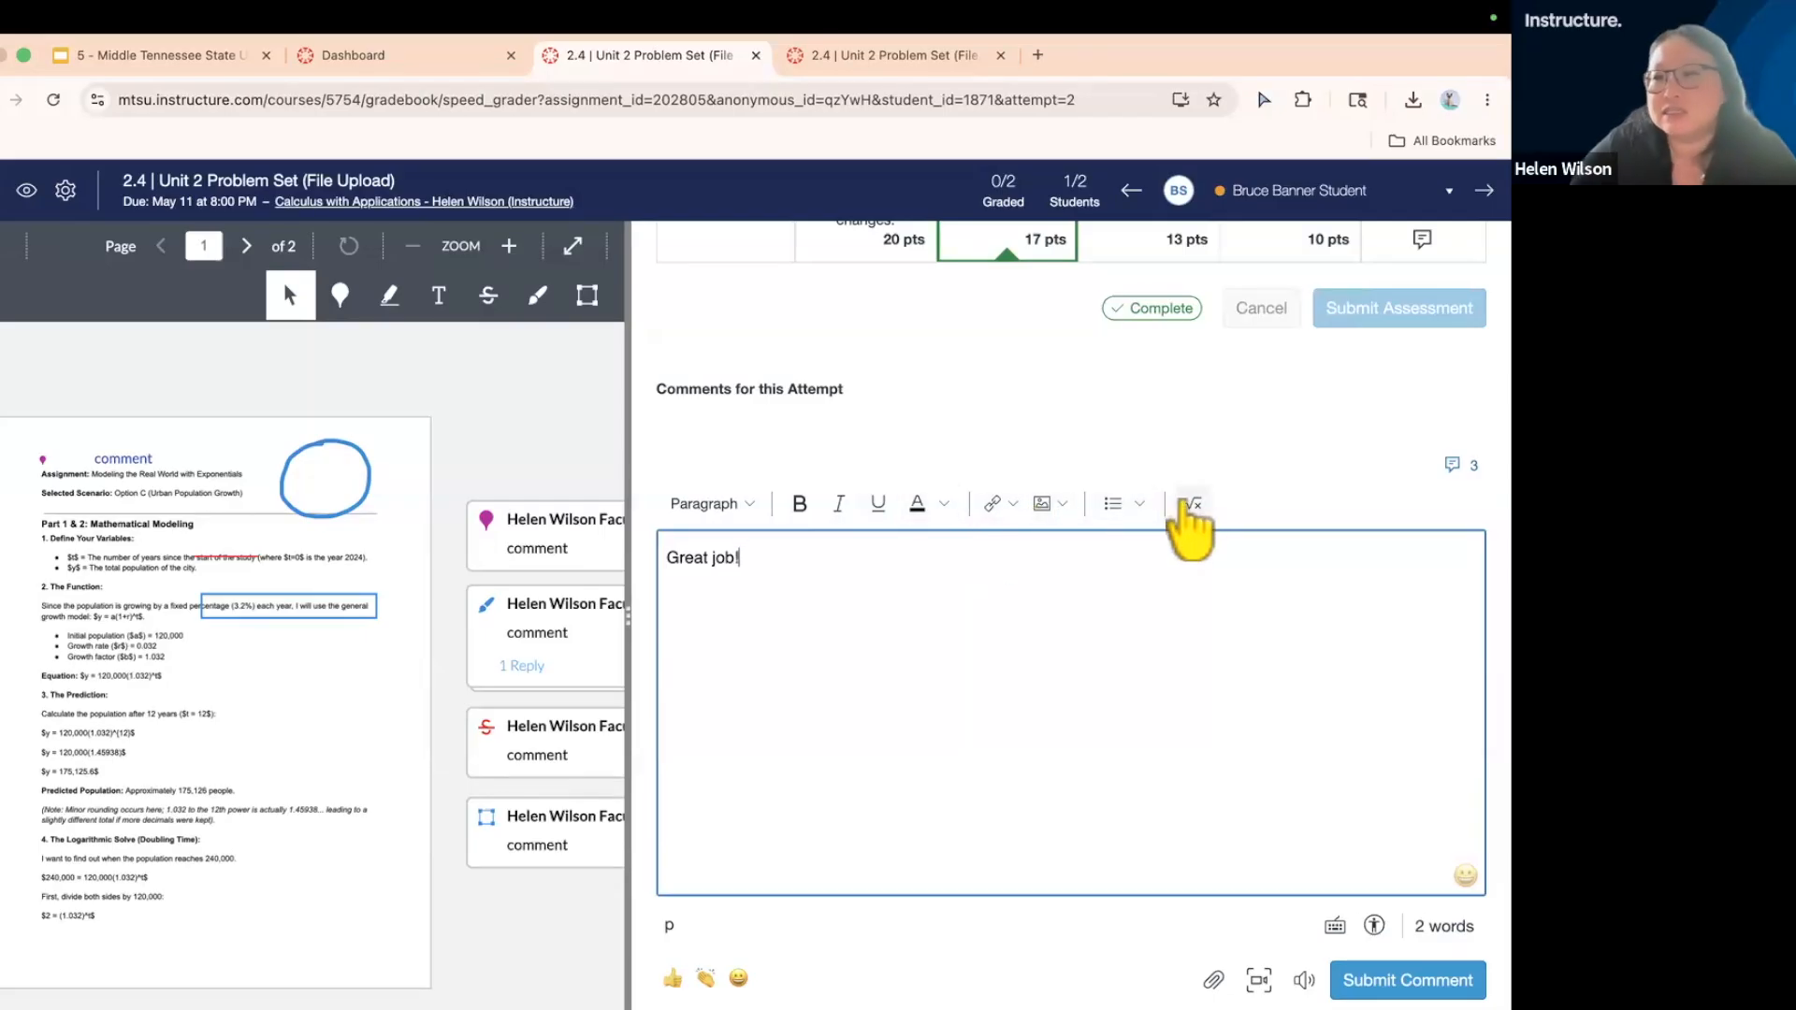
scroll(1188, 506, up, 5)
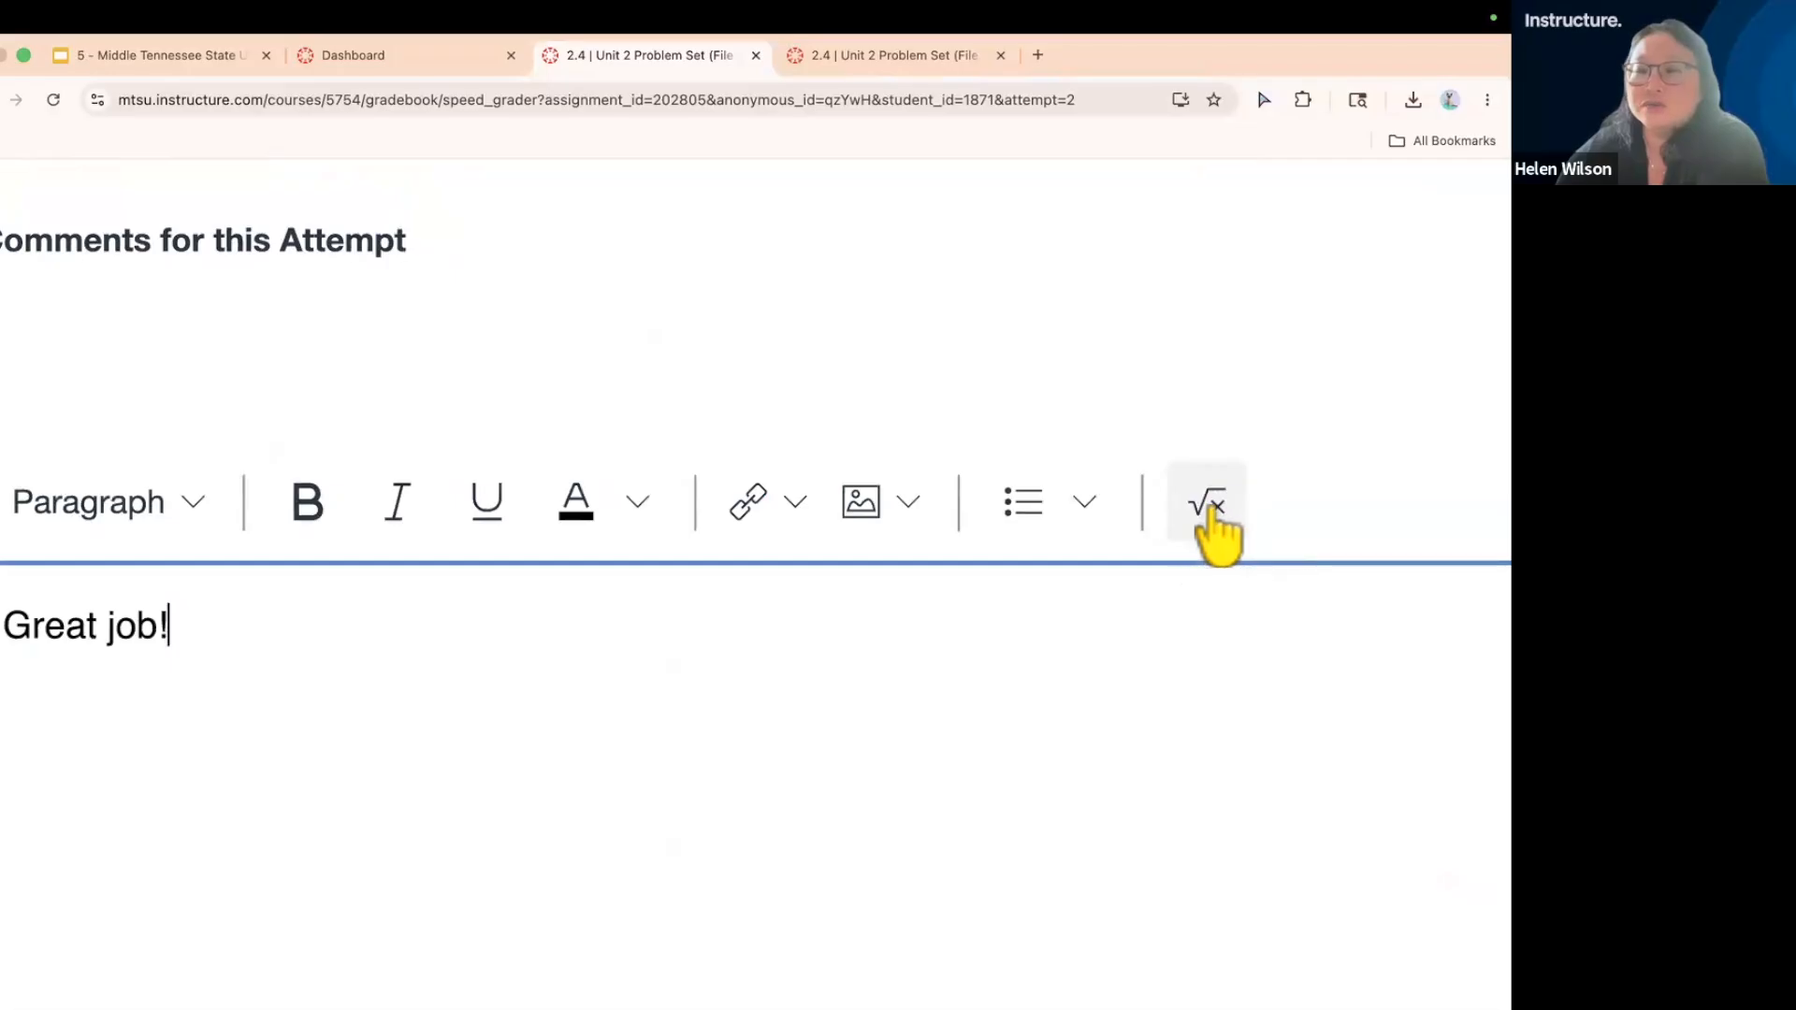
scroll(1213, 513, down, 5)
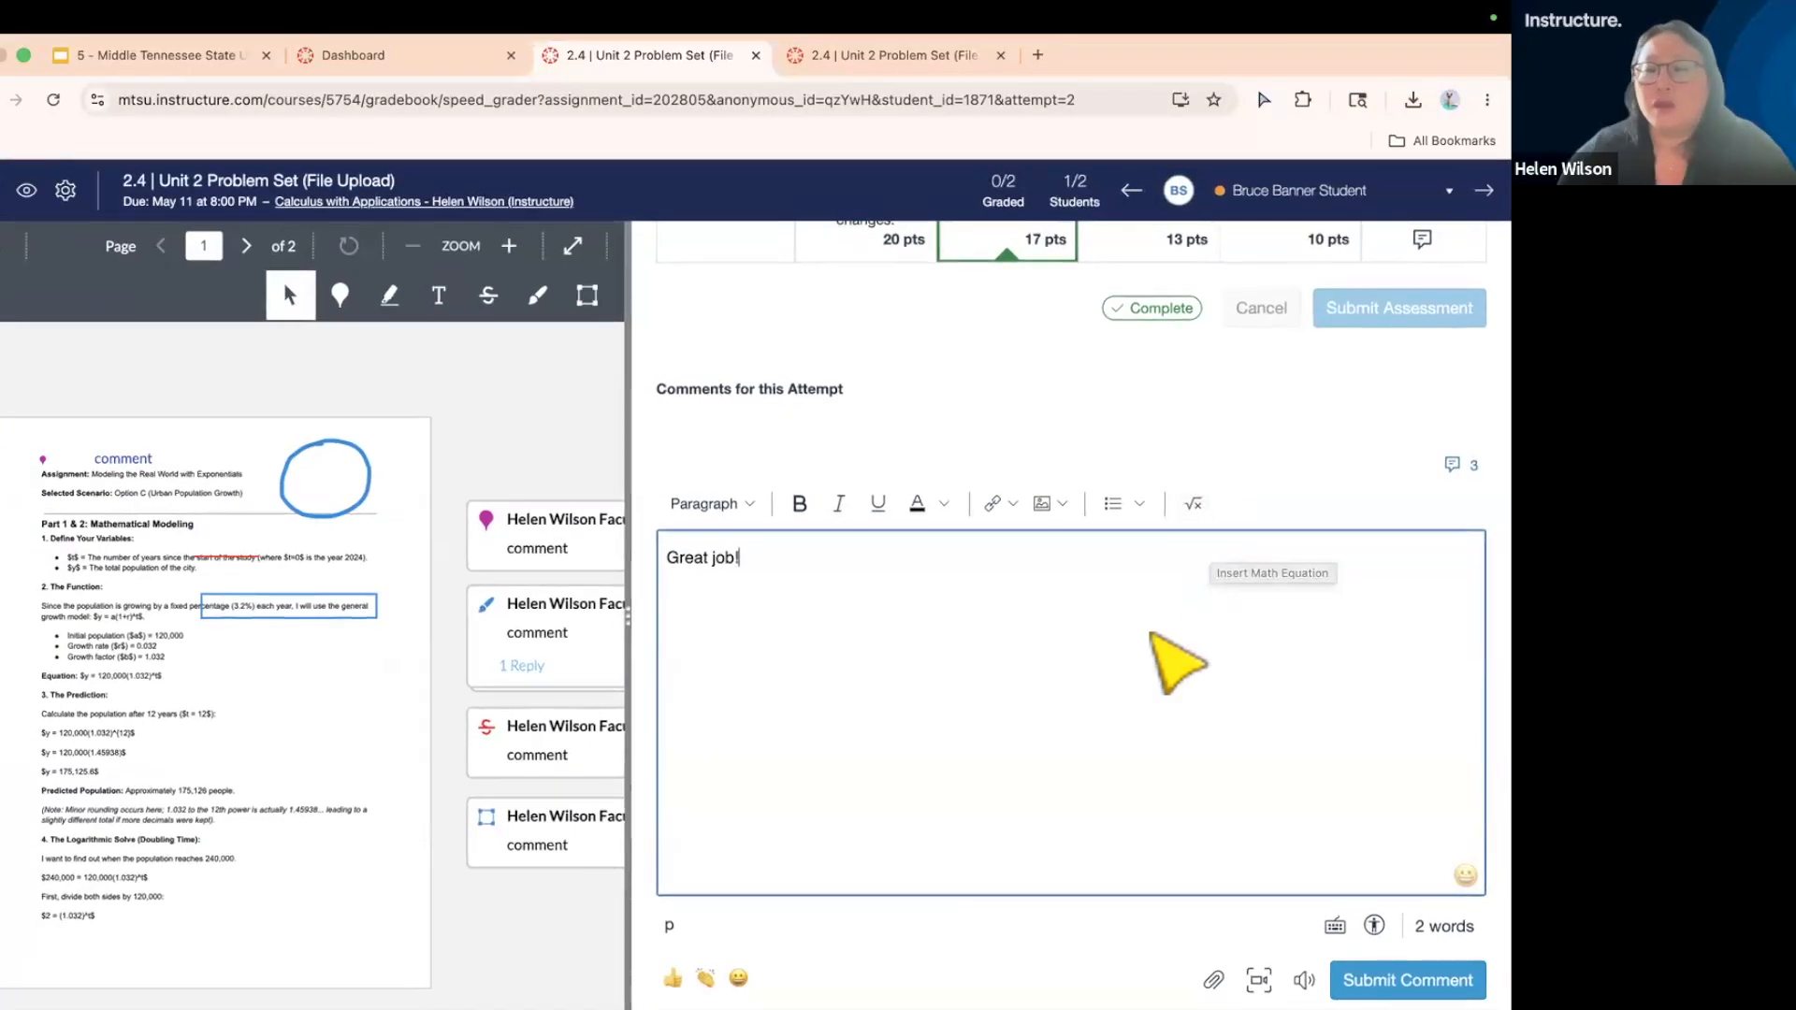
scroll(1146, 692, down, 2)
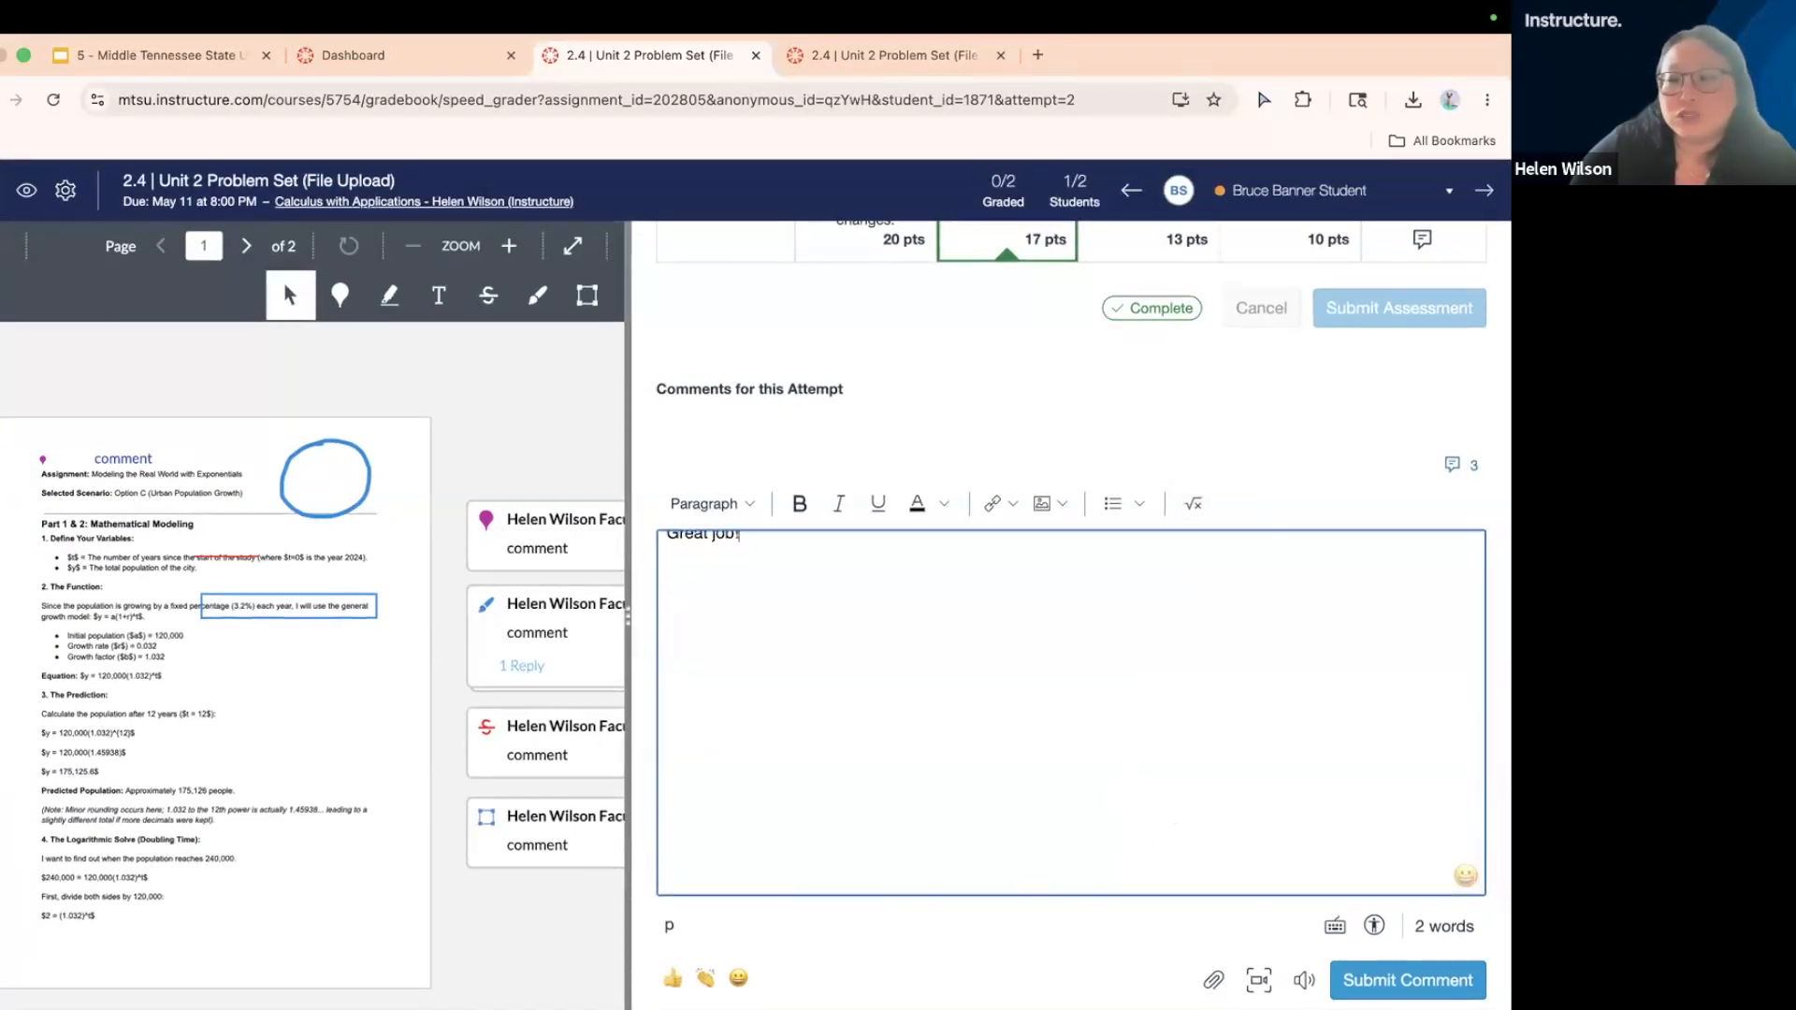
click(705, 978)
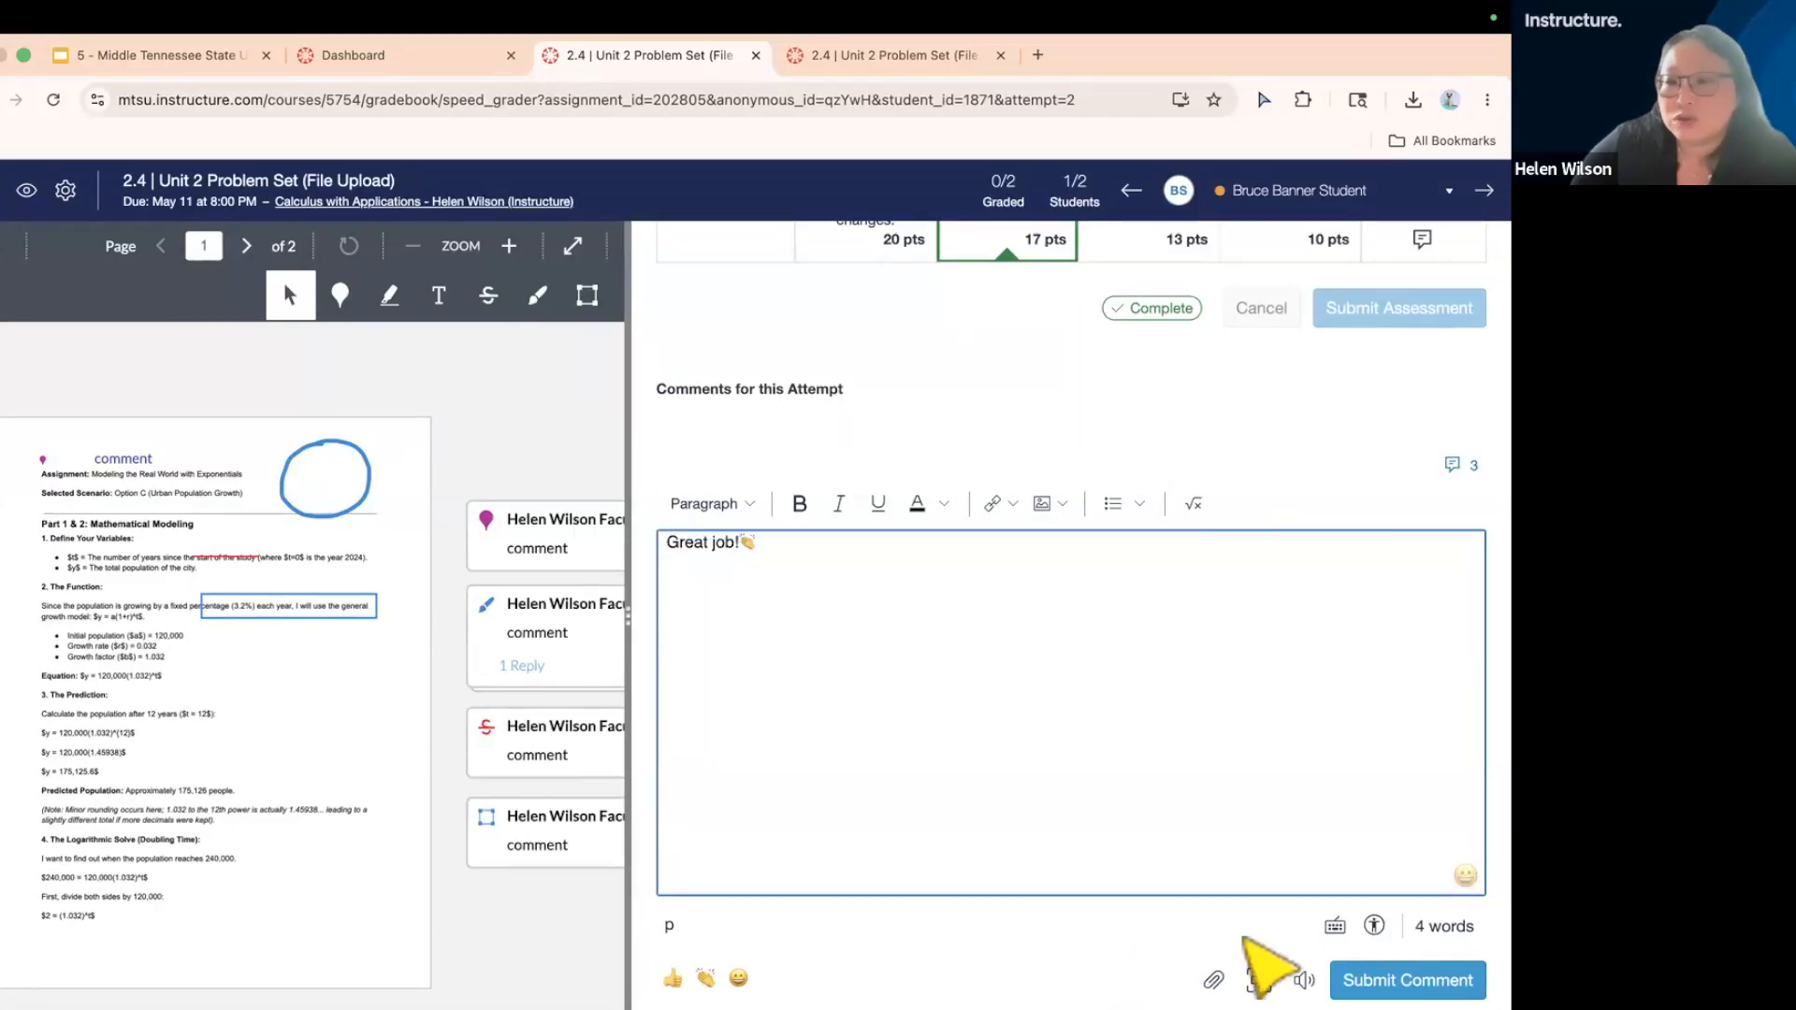
- View the comment editor's keyboard shortcuts, close them, and look closely at the Comment Library control
click(1335, 927)
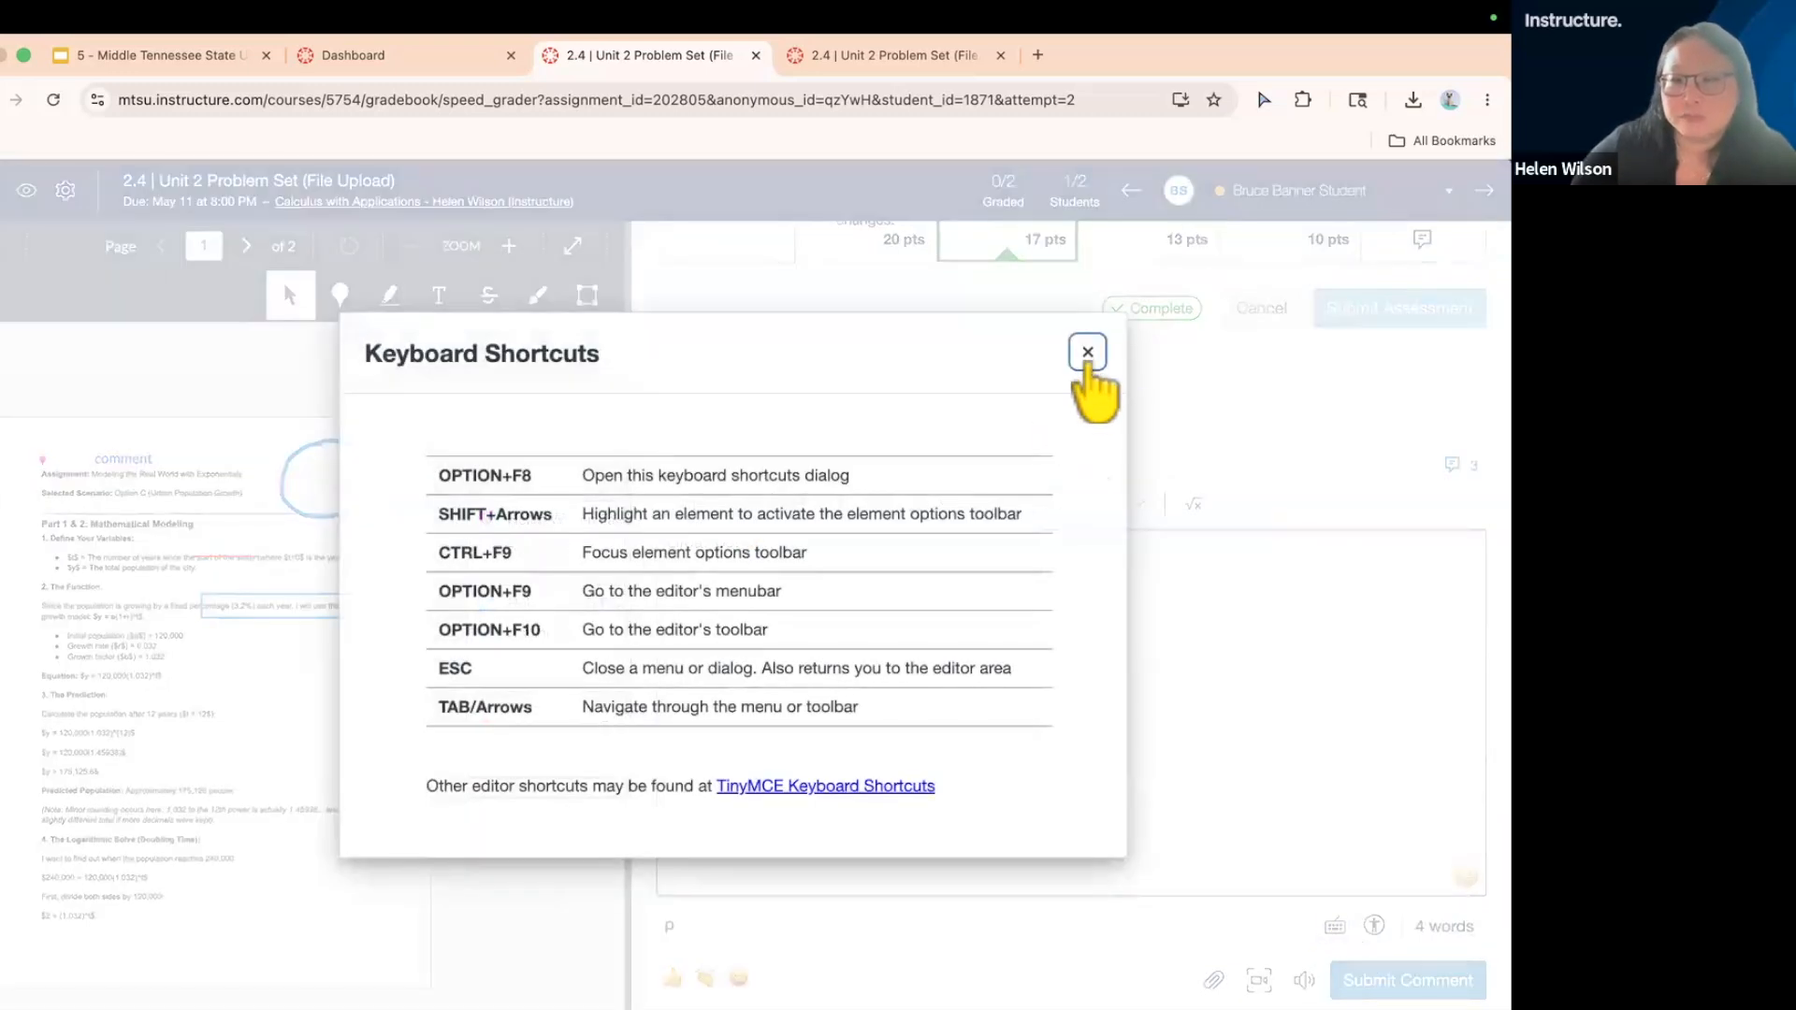
click(1087, 352)
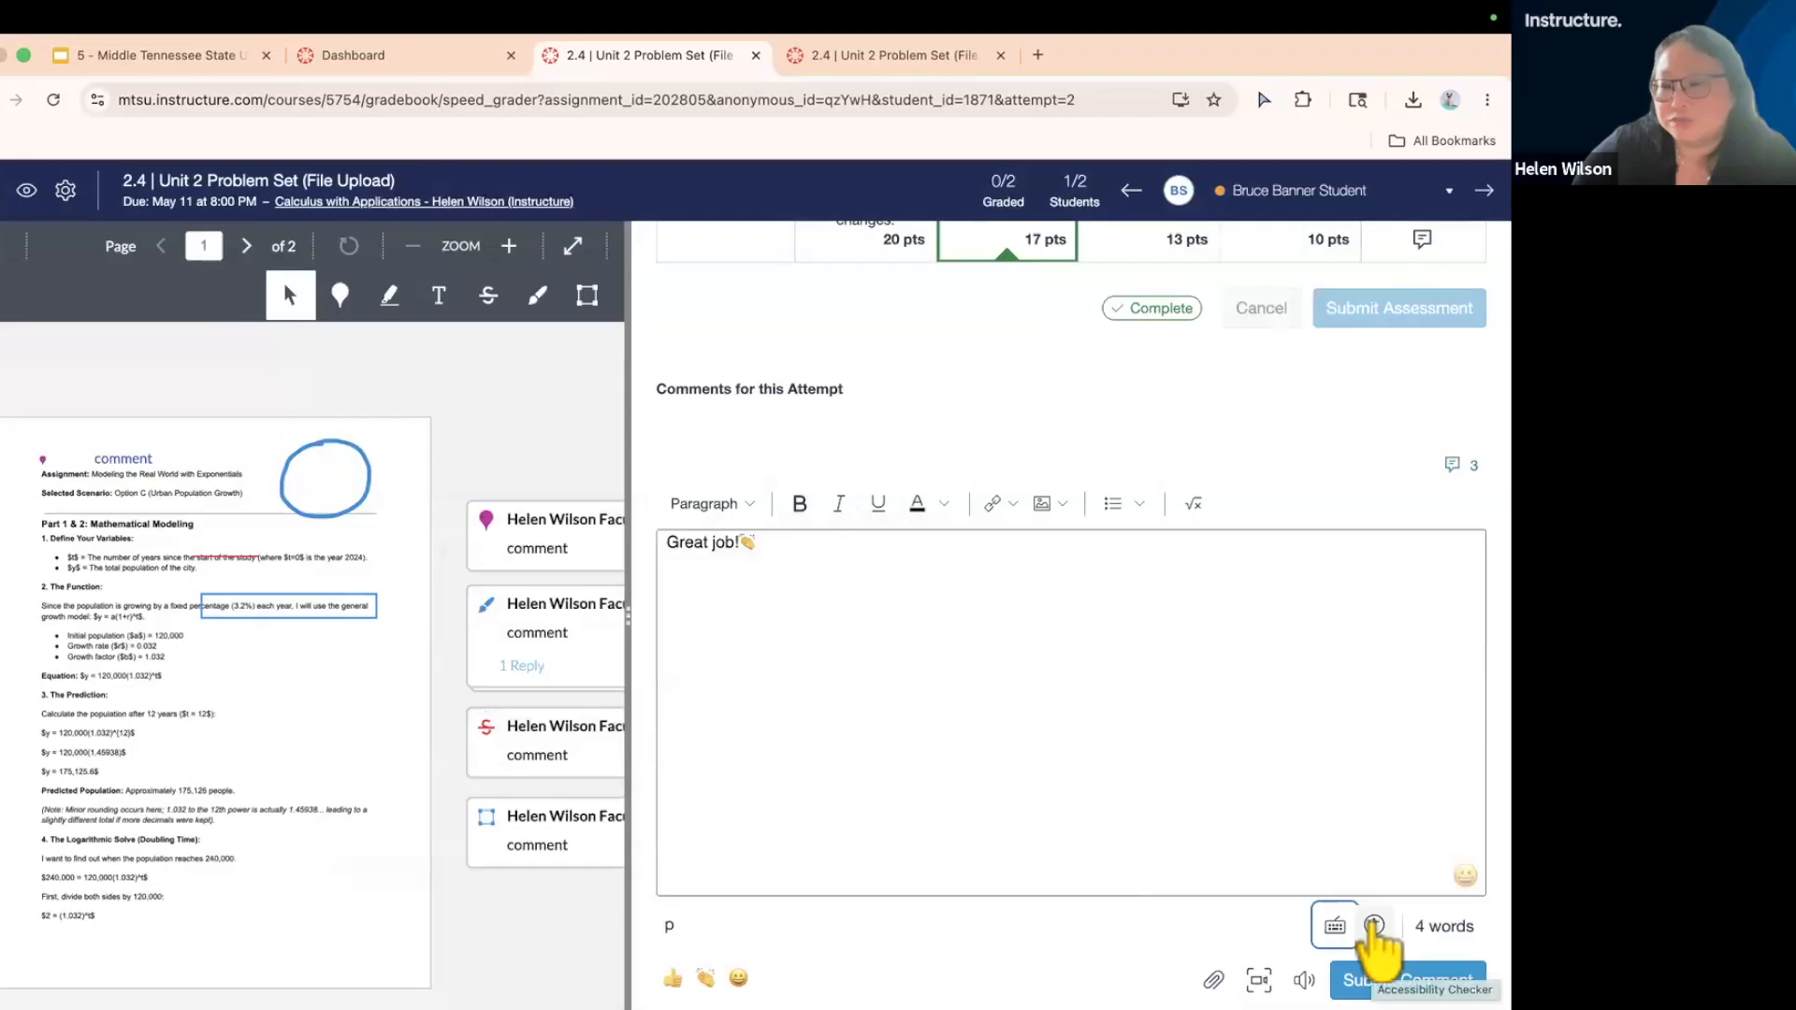
click(800, 555)
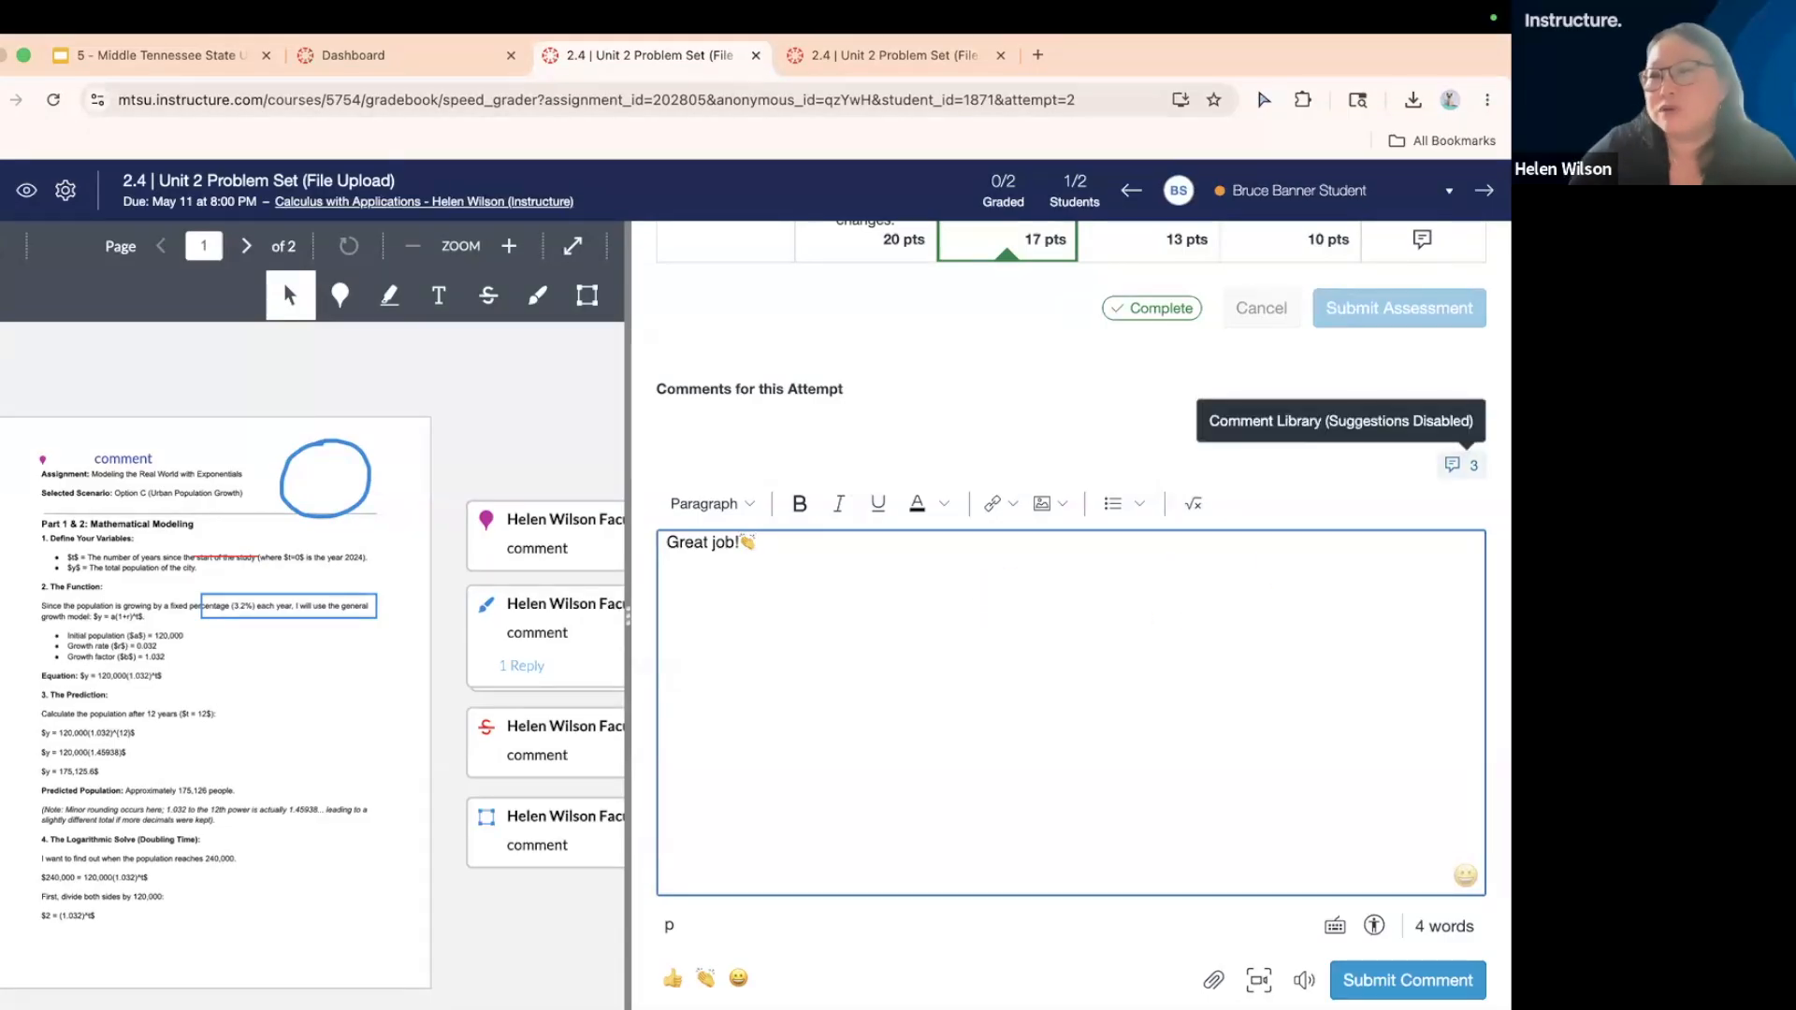
scroll(1460, 468, up, 5)
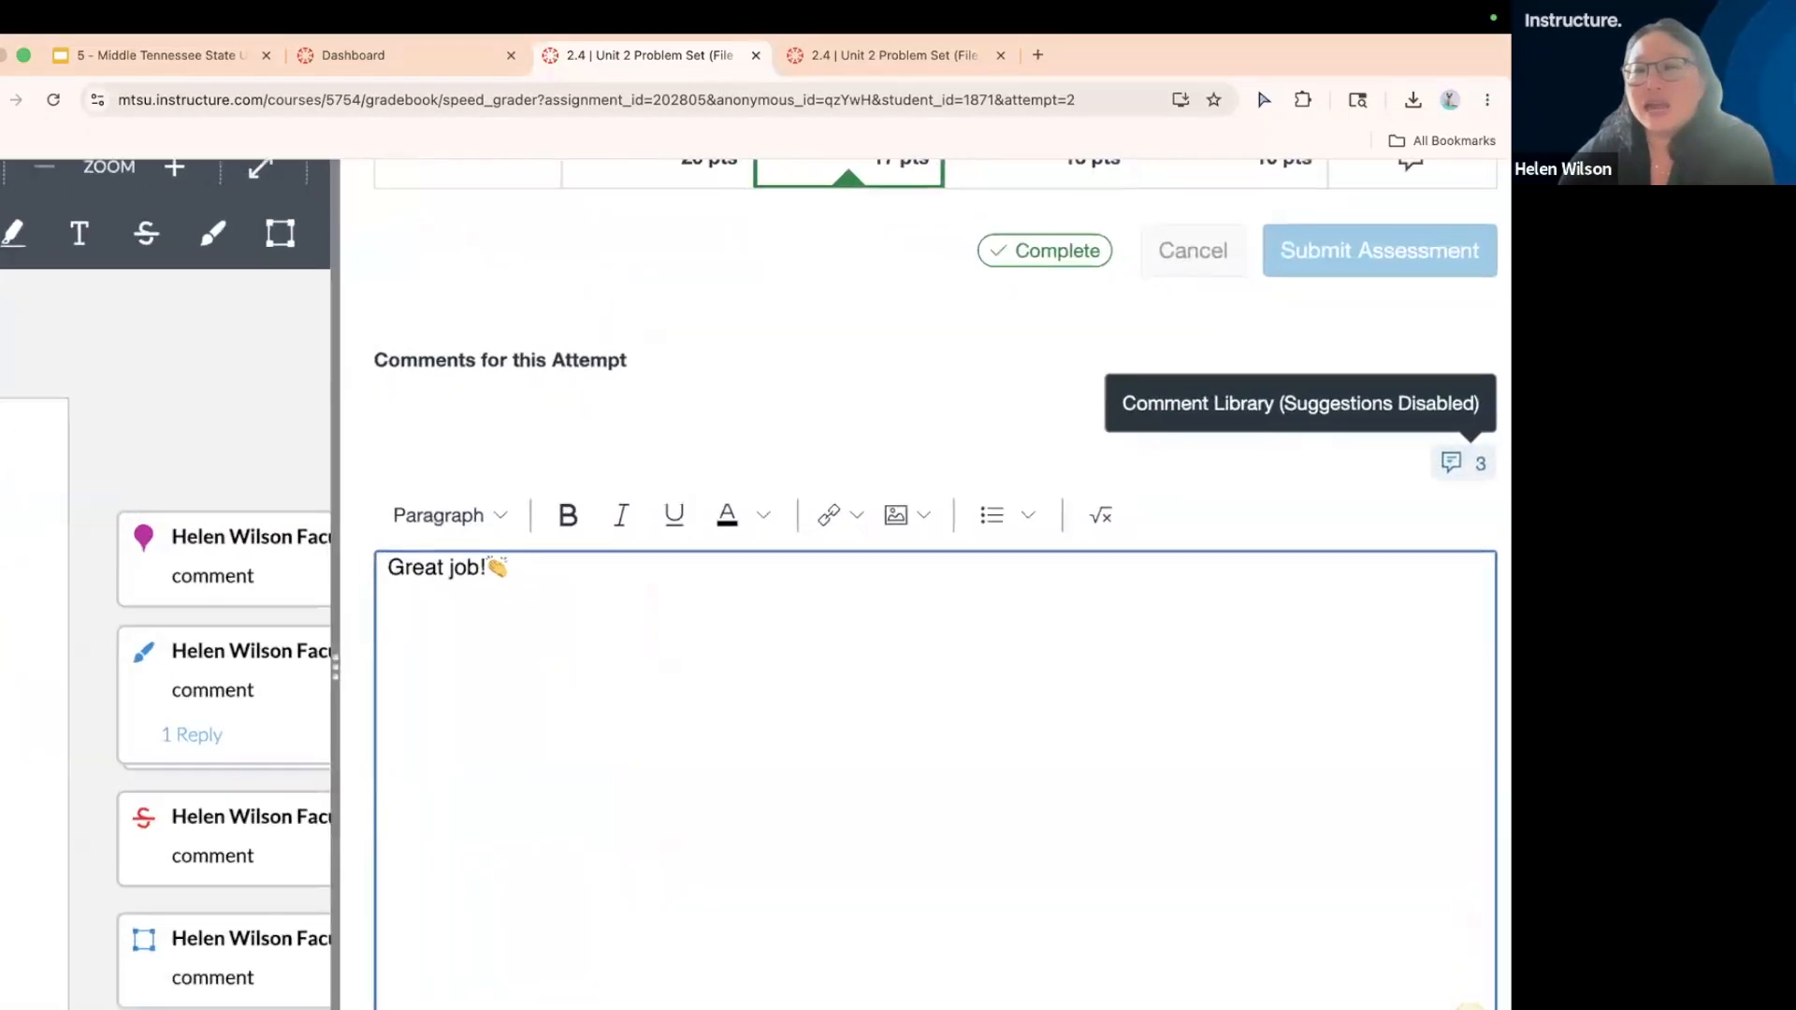
scroll(1459, 468, down, 5)
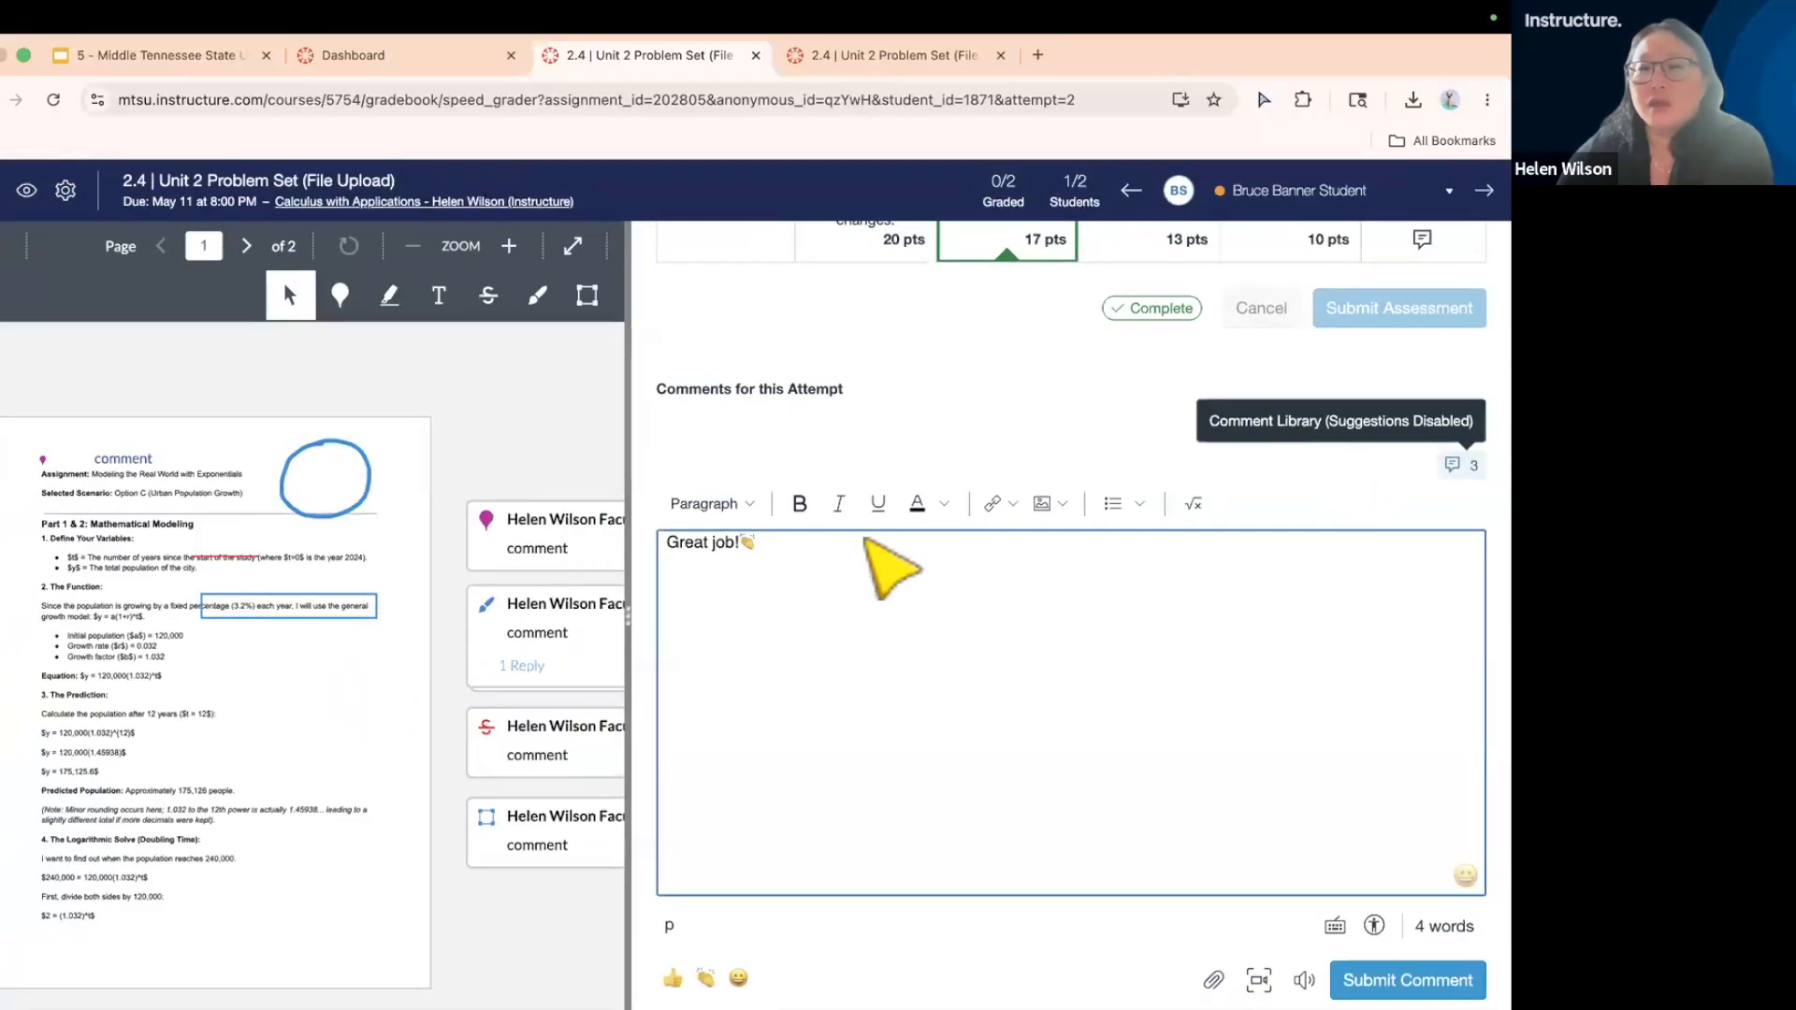
- Clear the draft comment and add "Canned comment #1" to the Comment Library
drag(667, 543, 754, 561)
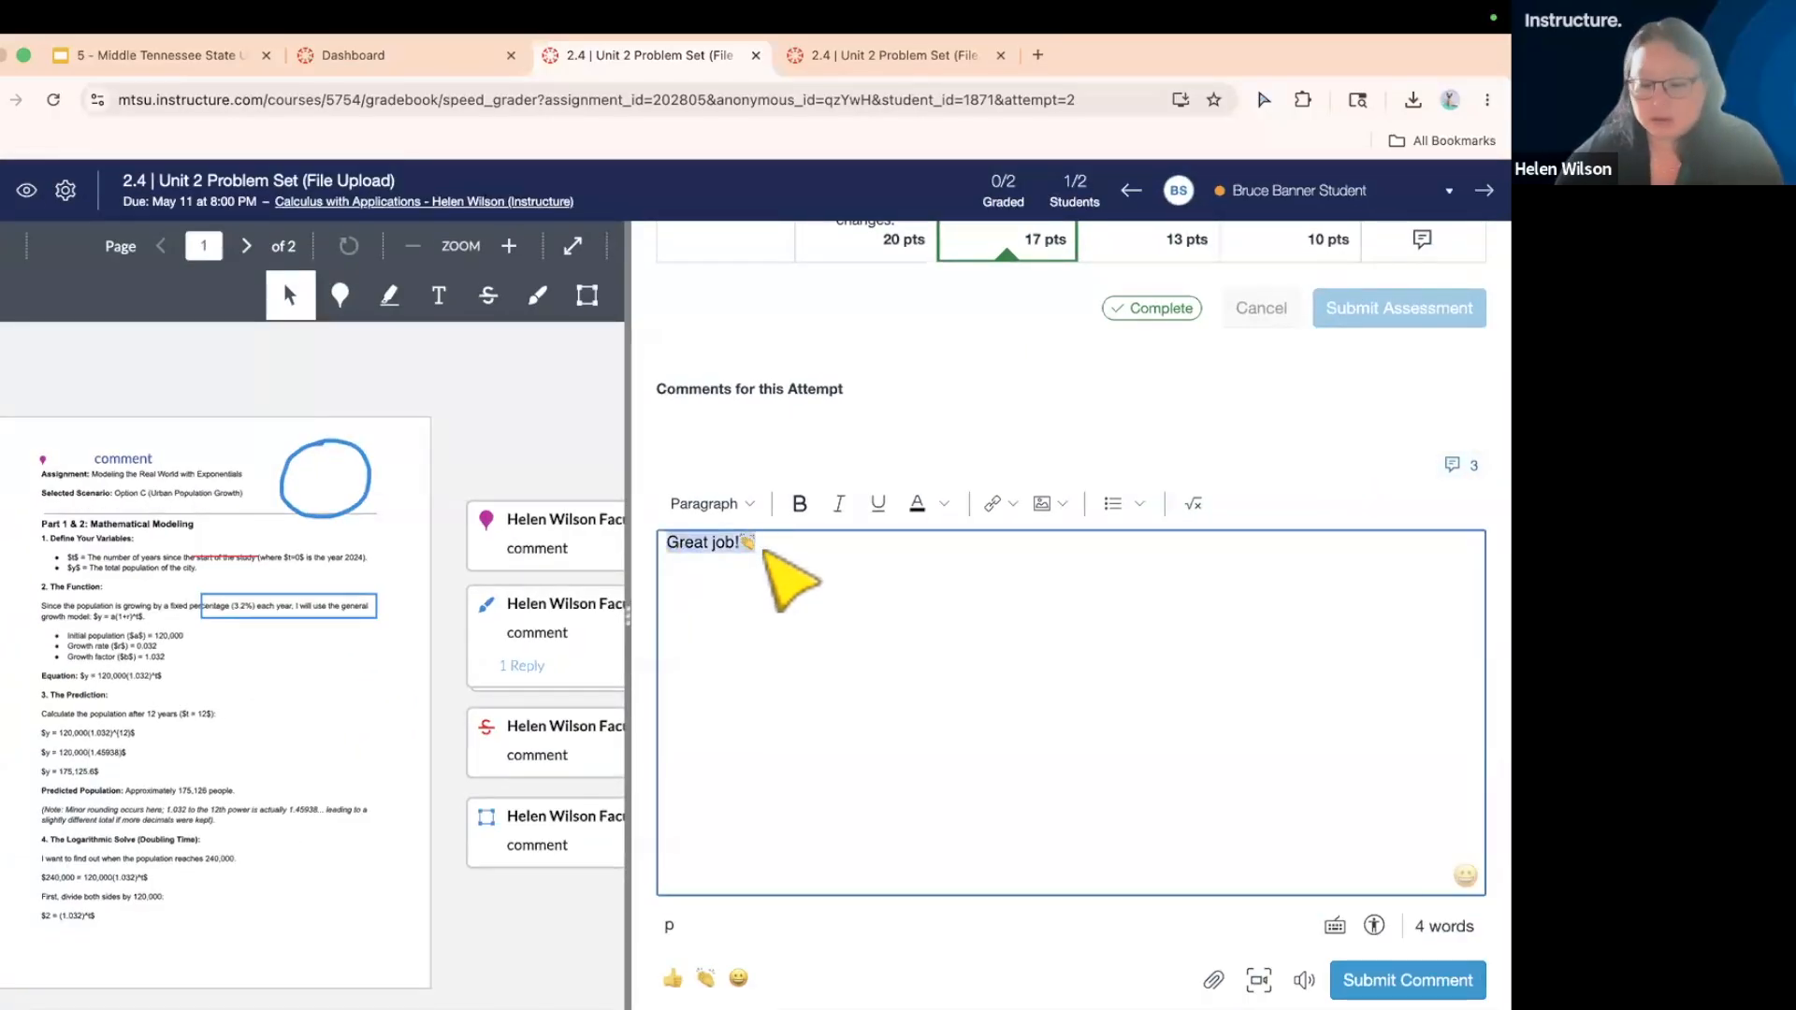
key(BackSpace)
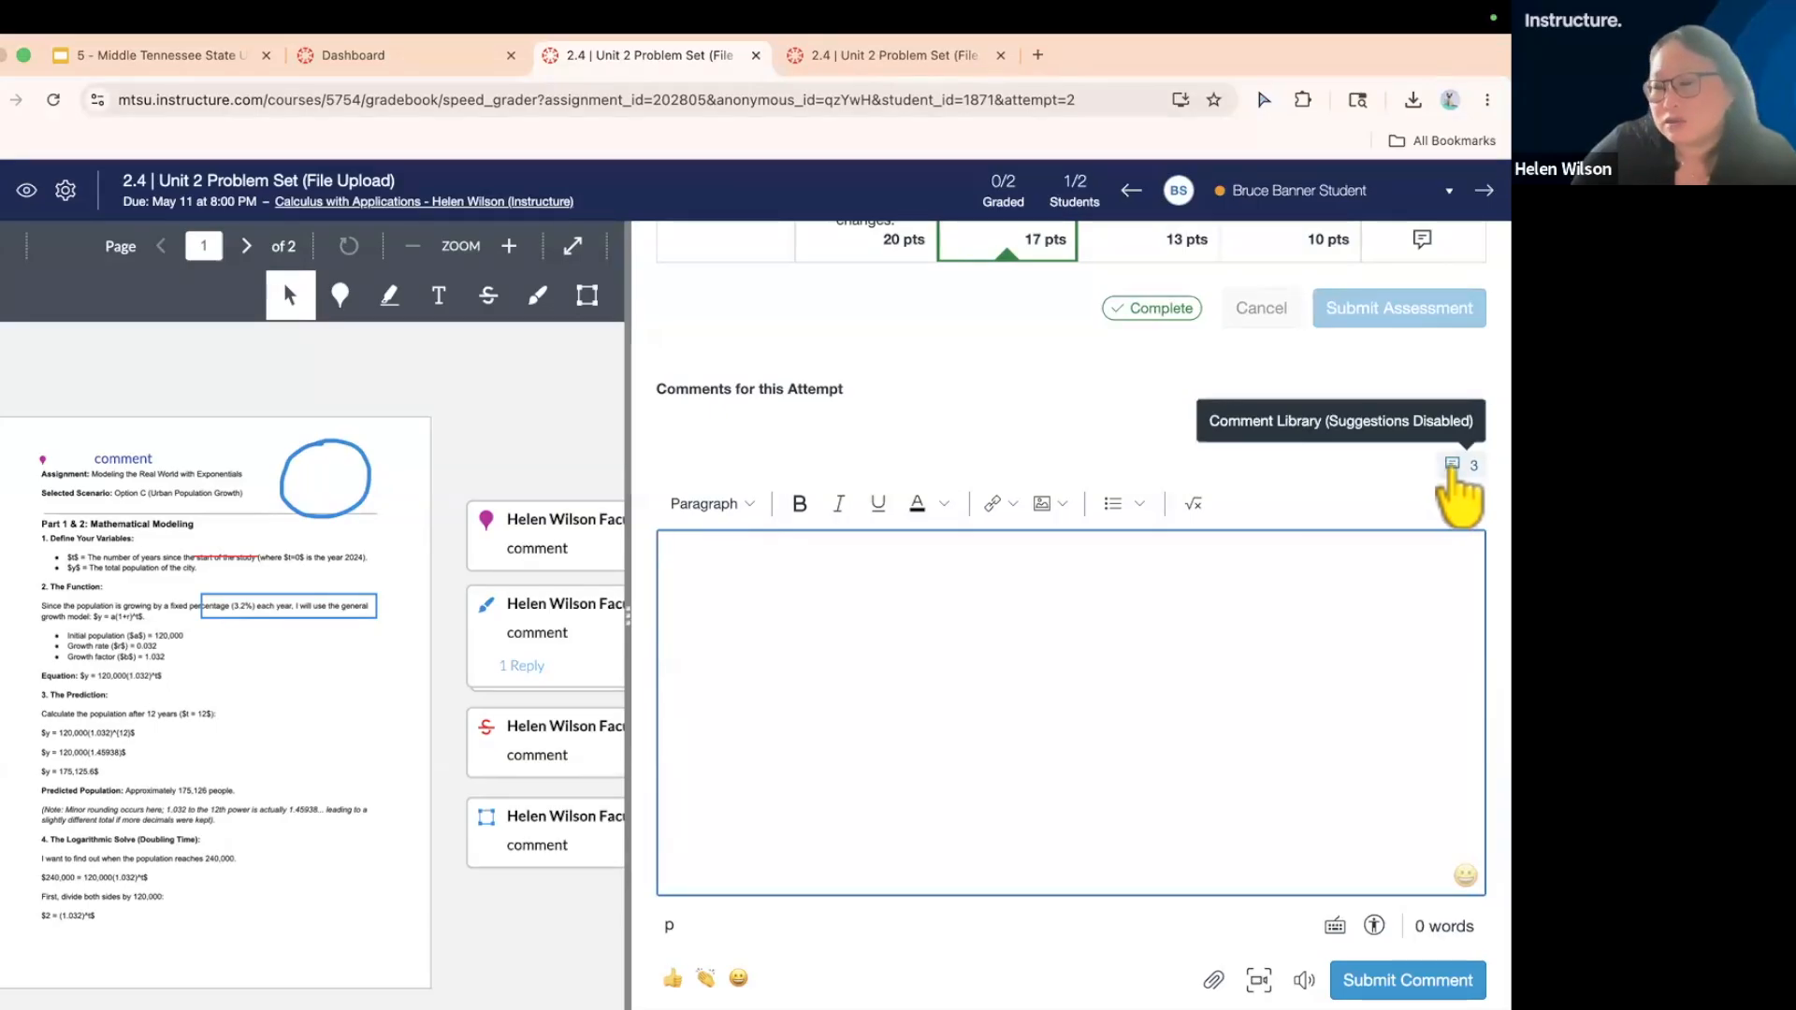
click(1453, 465)
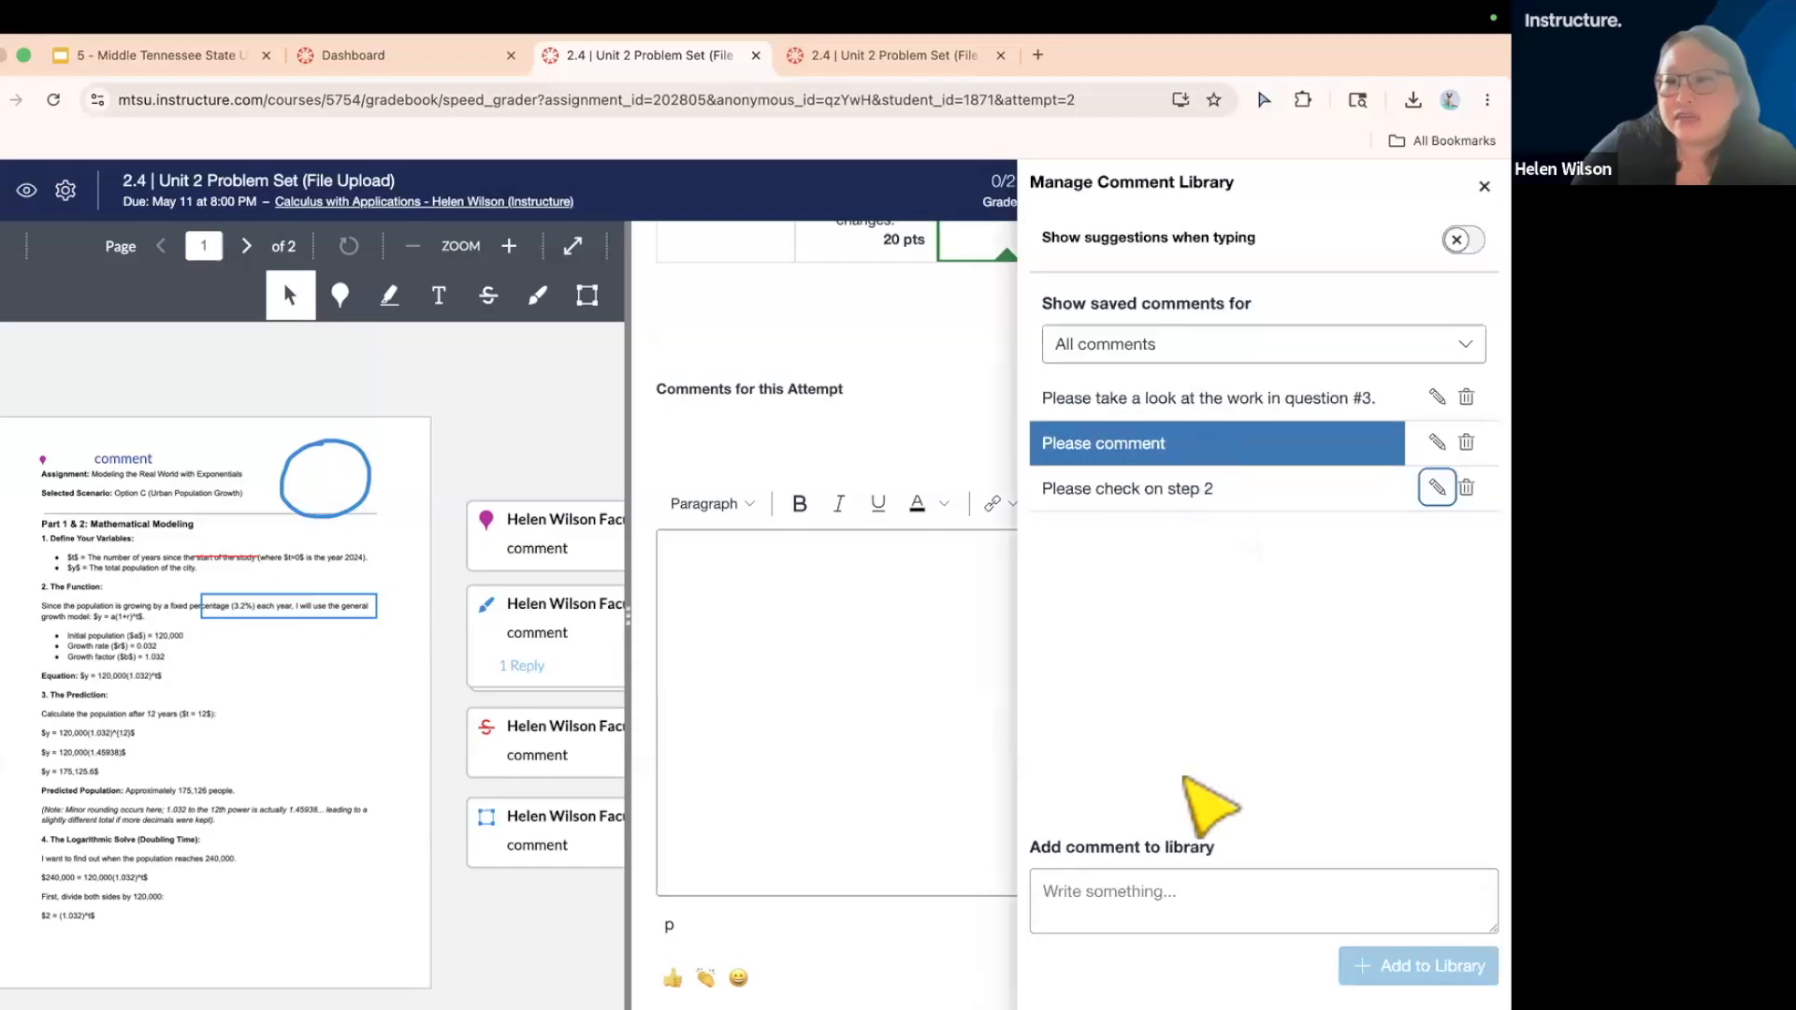
click(1106, 894)
text(Cann)
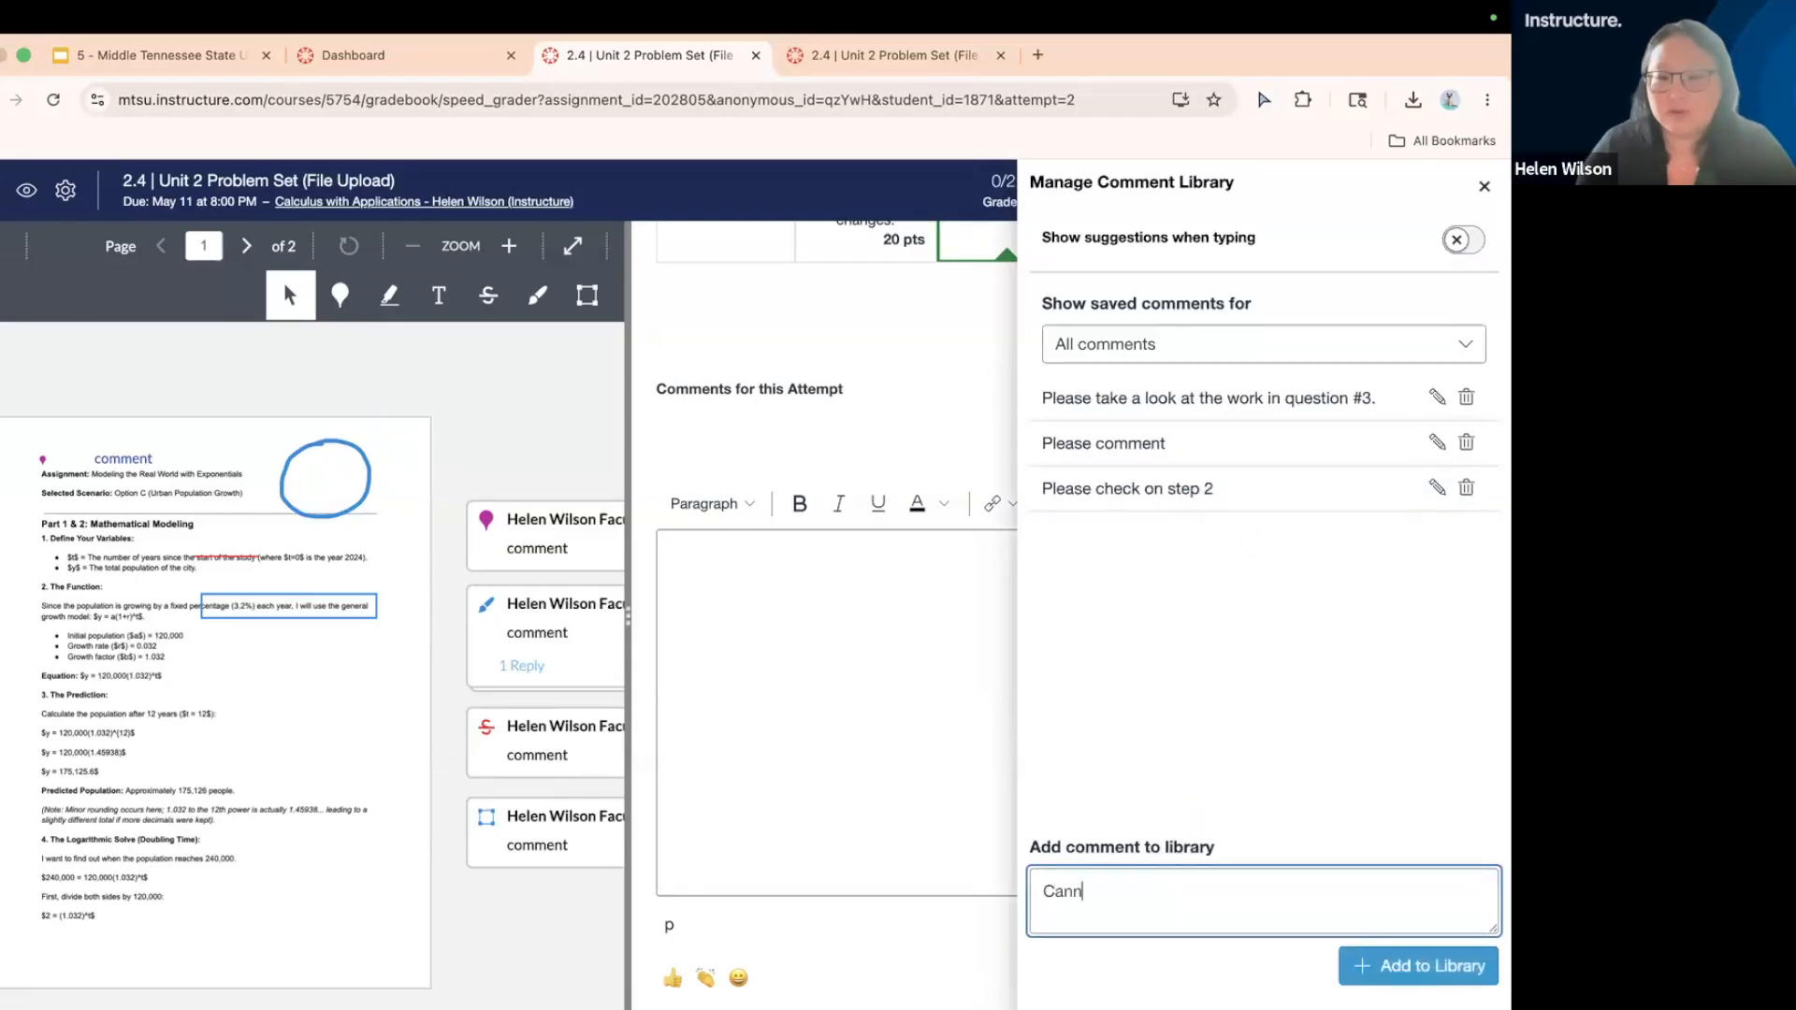
text(ed comment #1)
click(1418, 966)
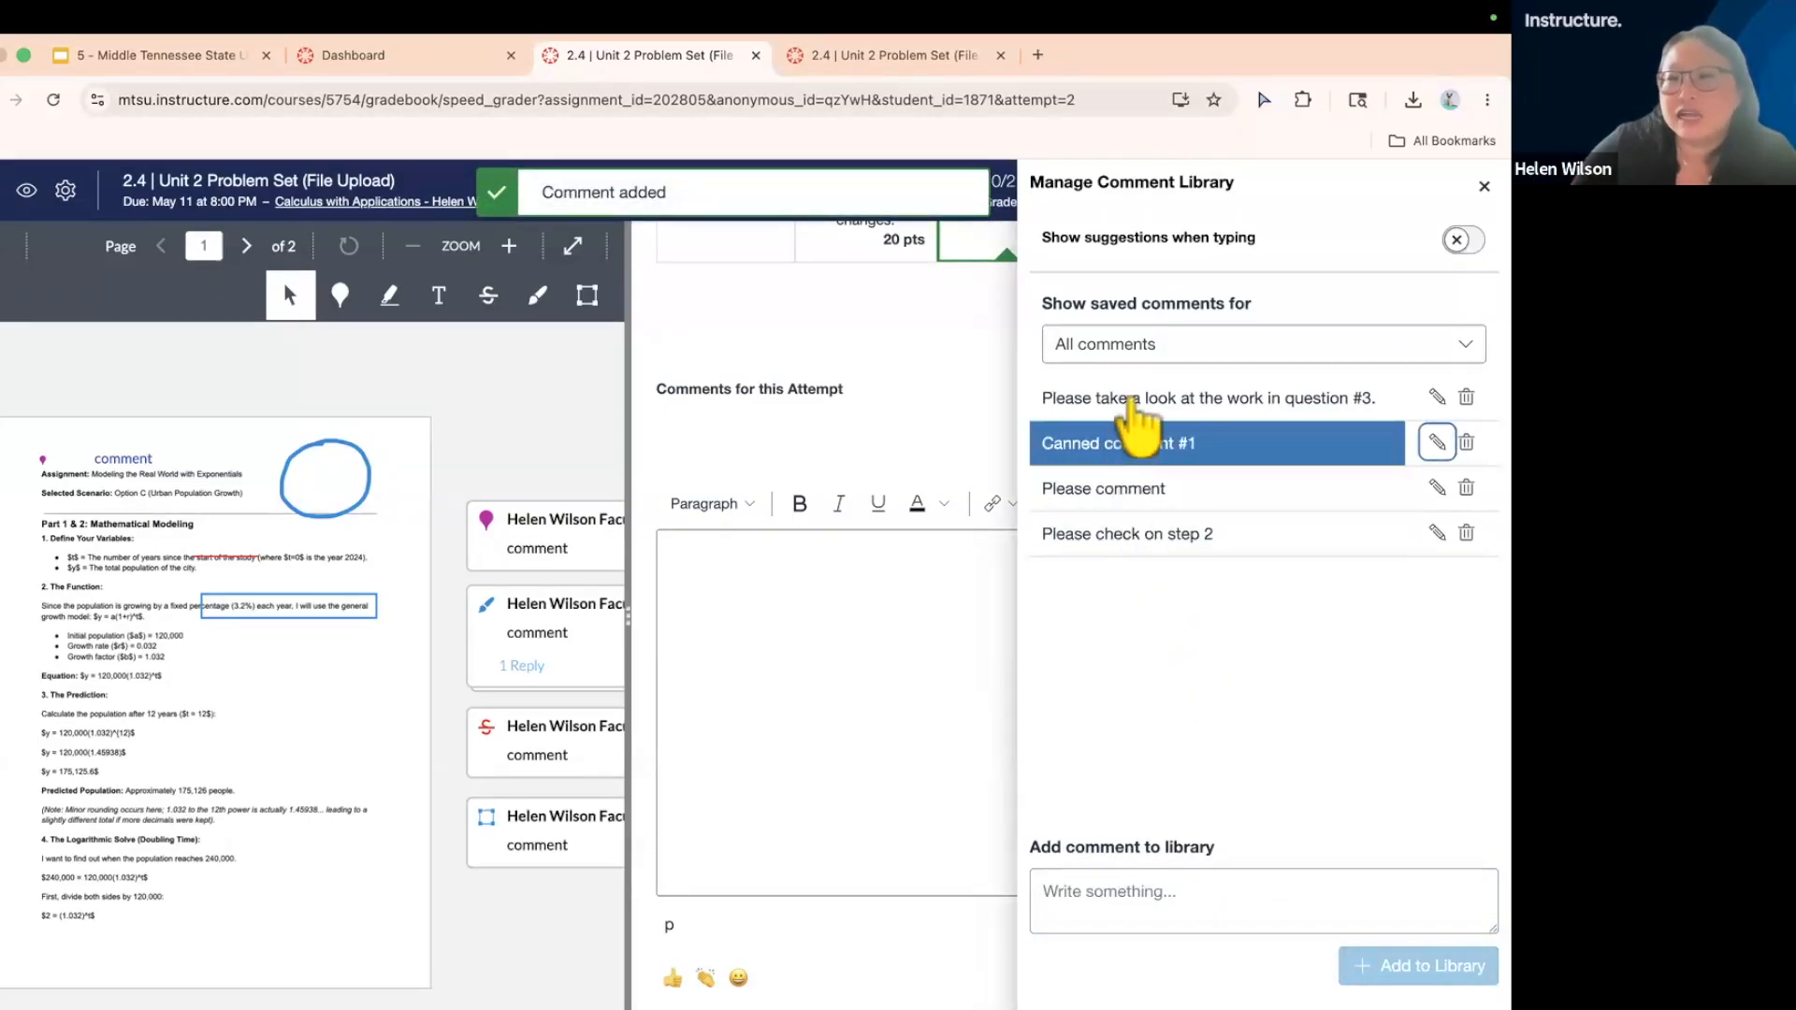
- Insert the saved comment "Please take a look at the work in question #3." and filter the Comment Library to This course
click(1134, 402)
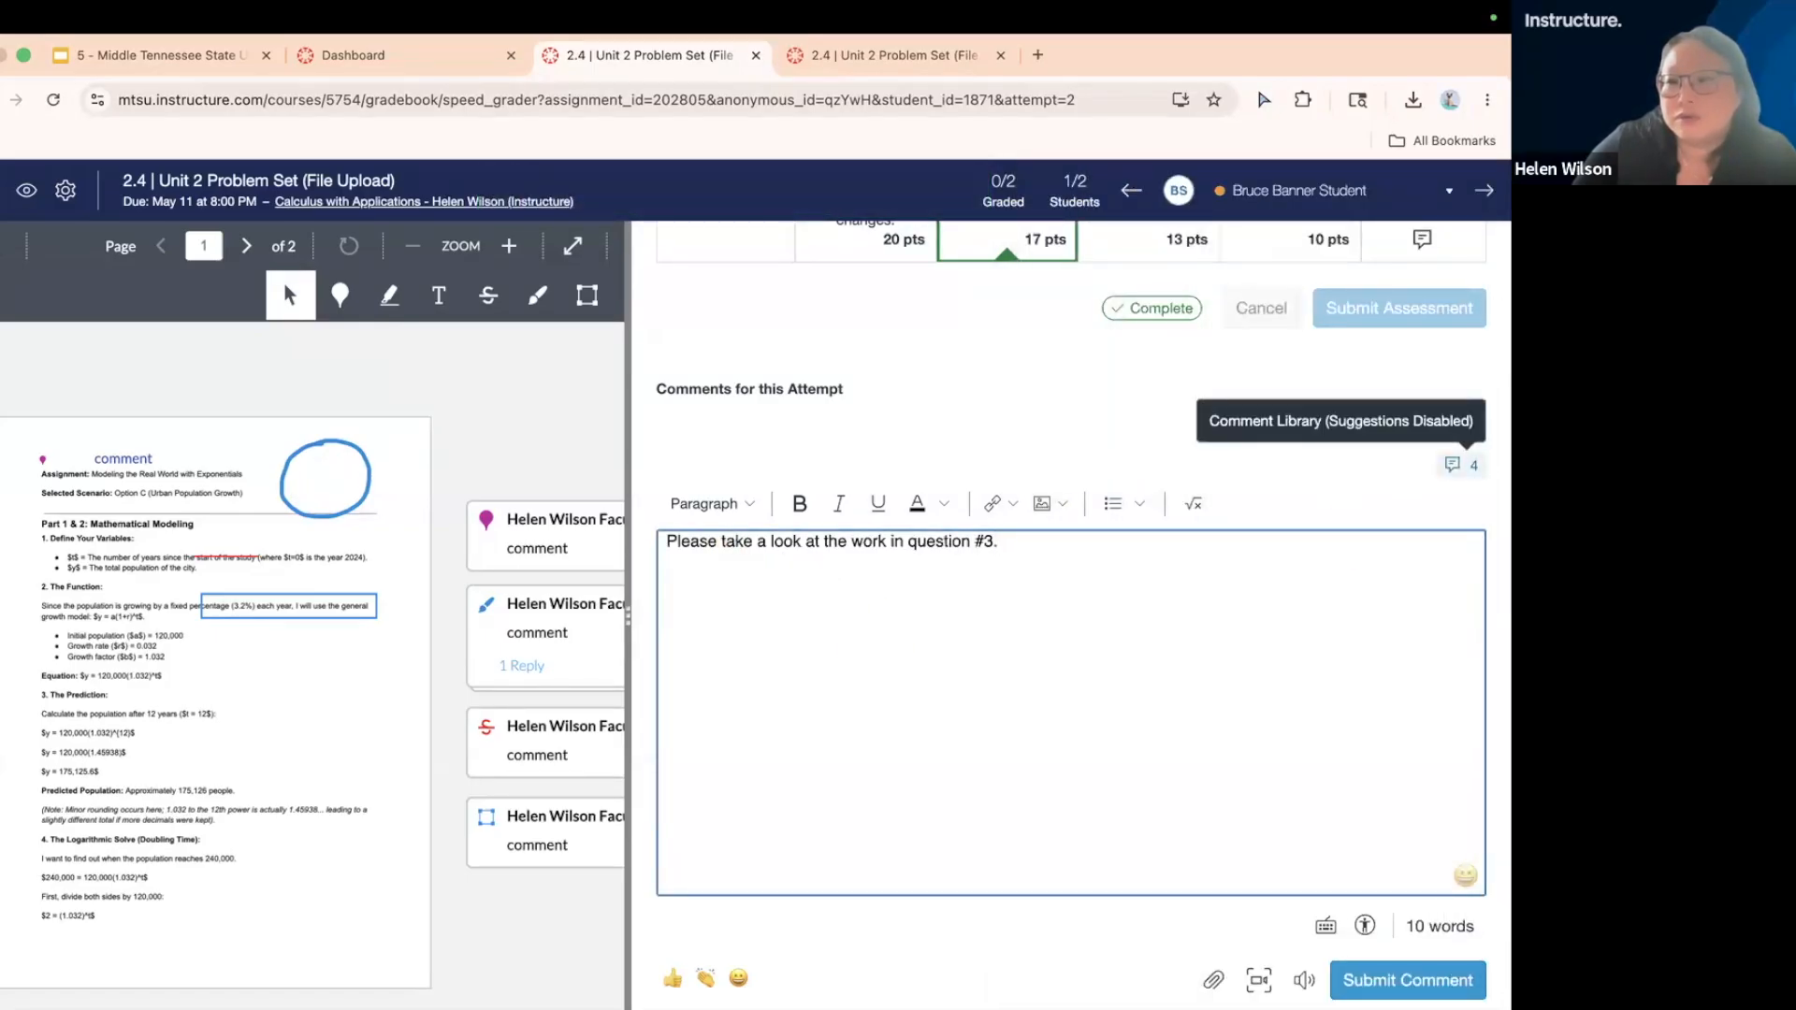
click(1452, 465)
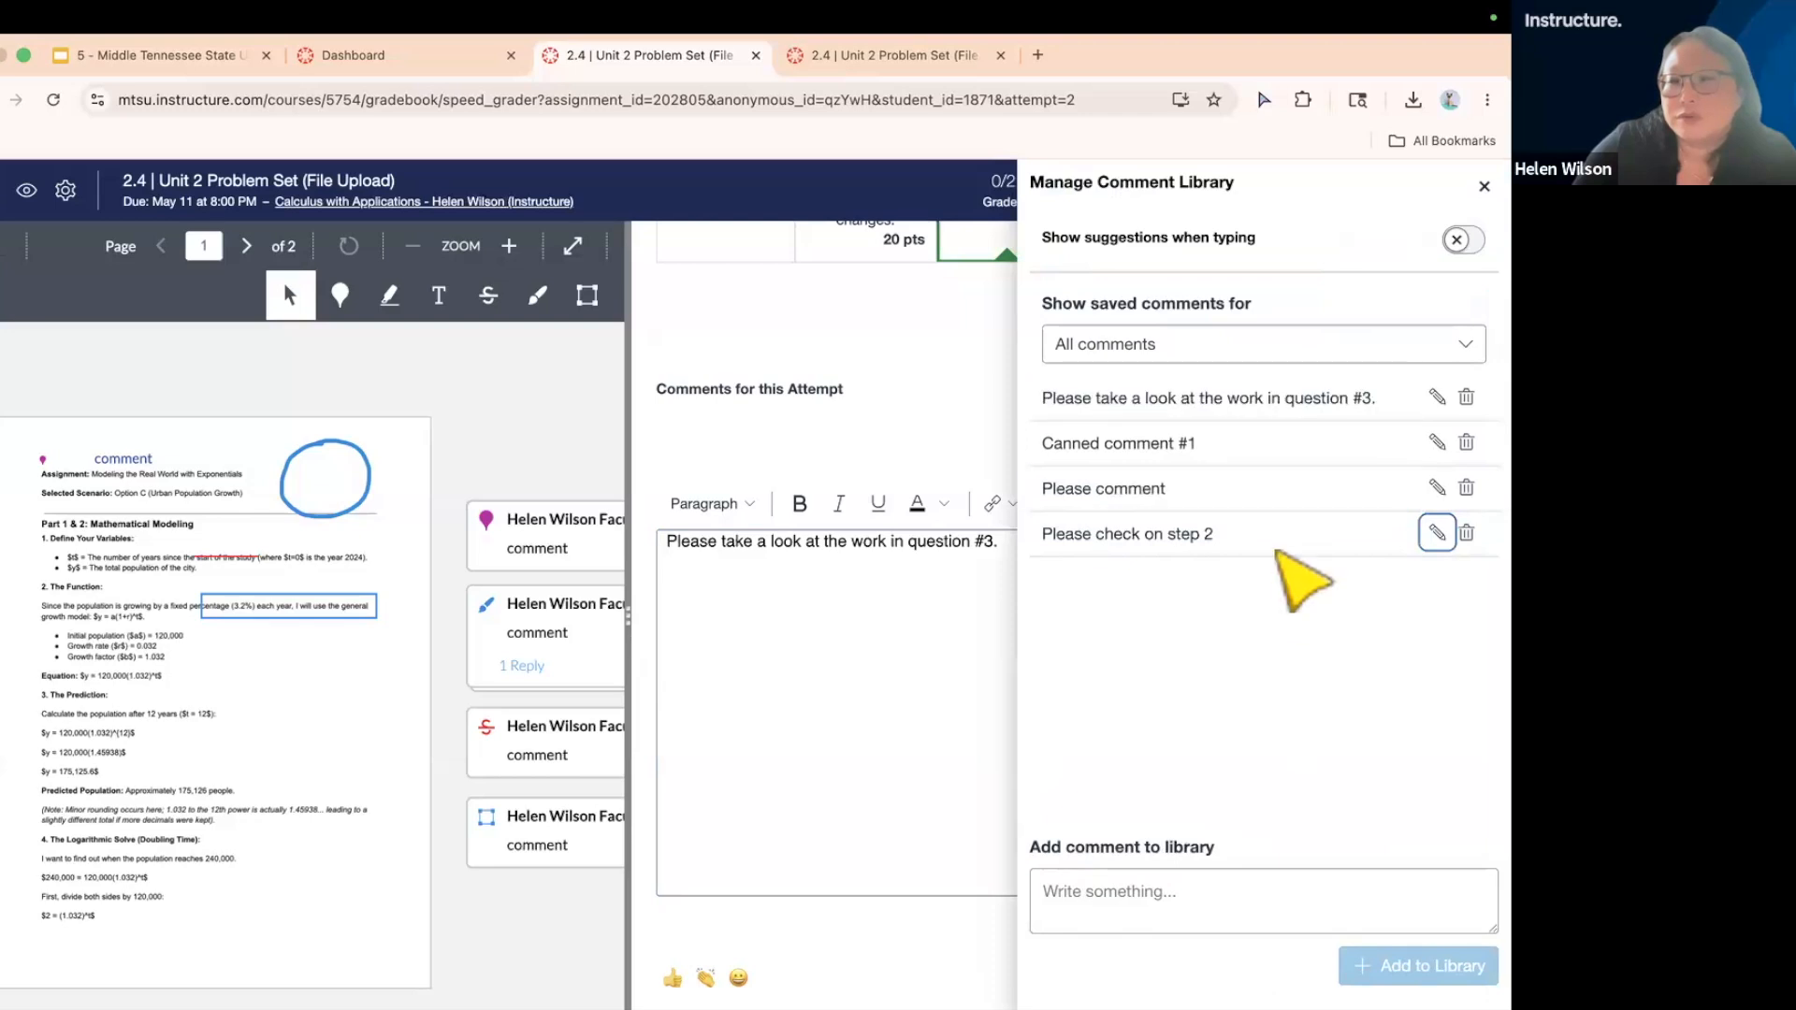
click(1322, 340)
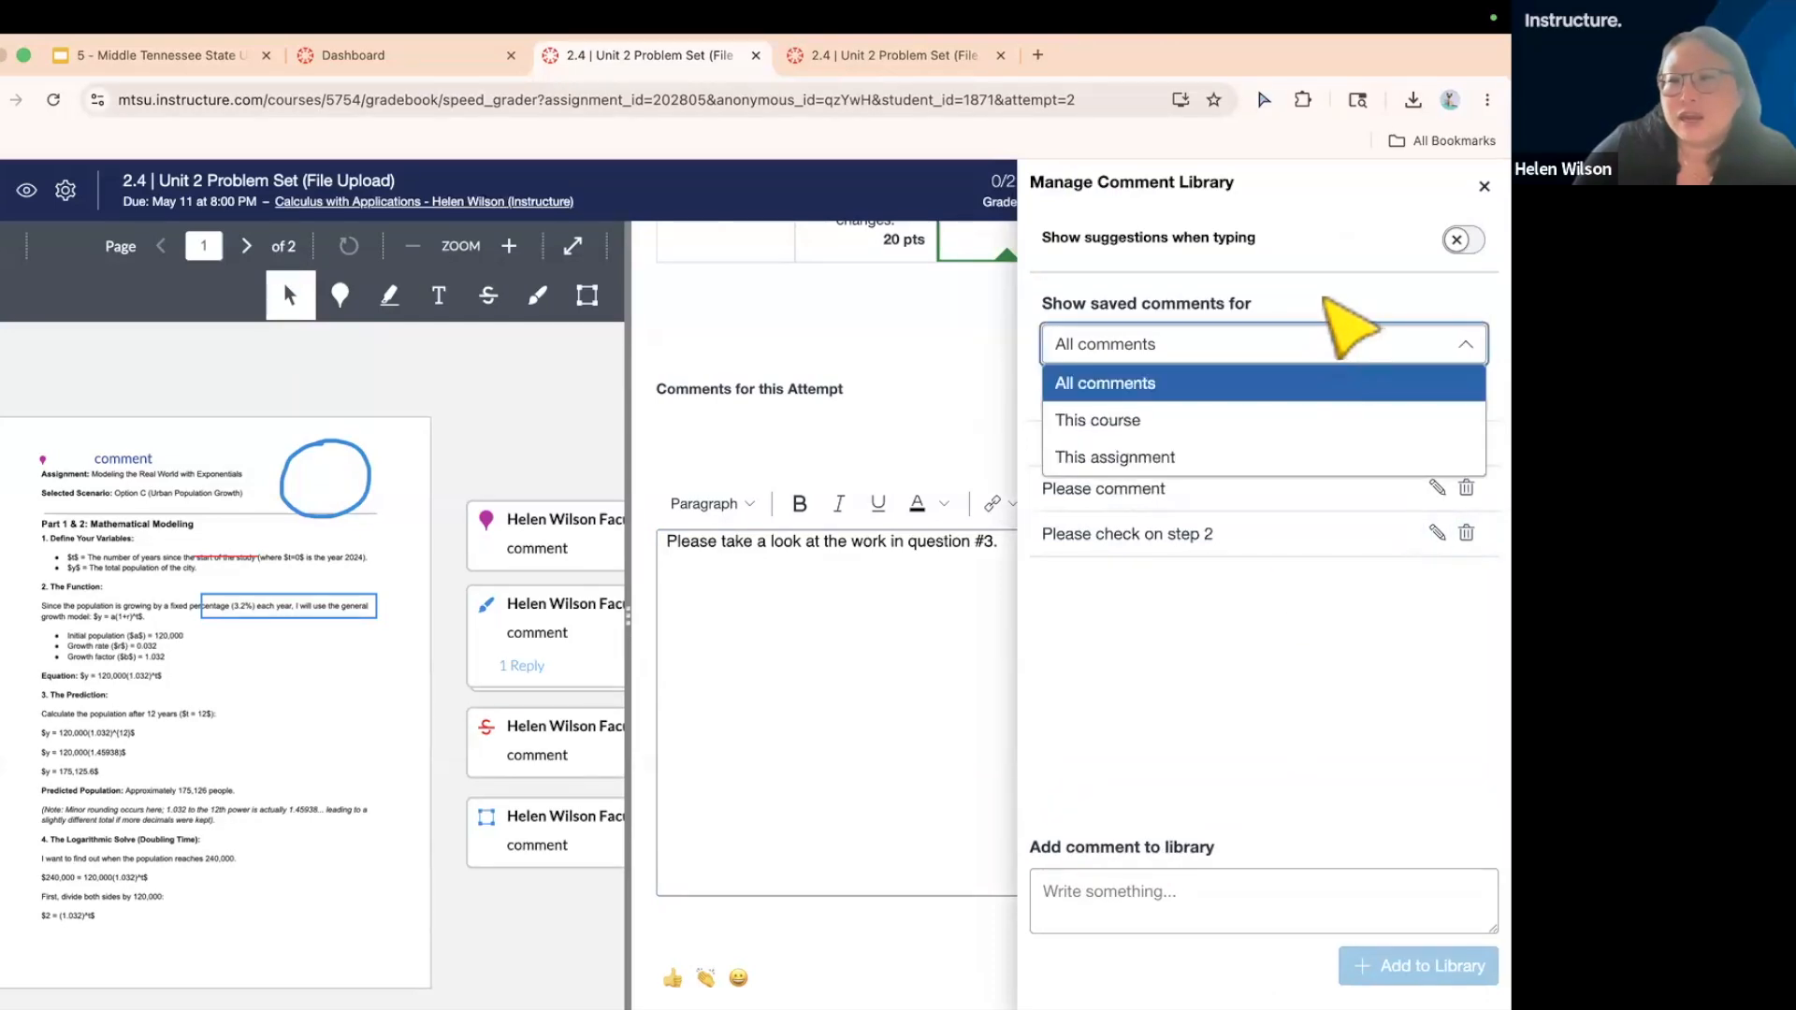
click(1323, 342)
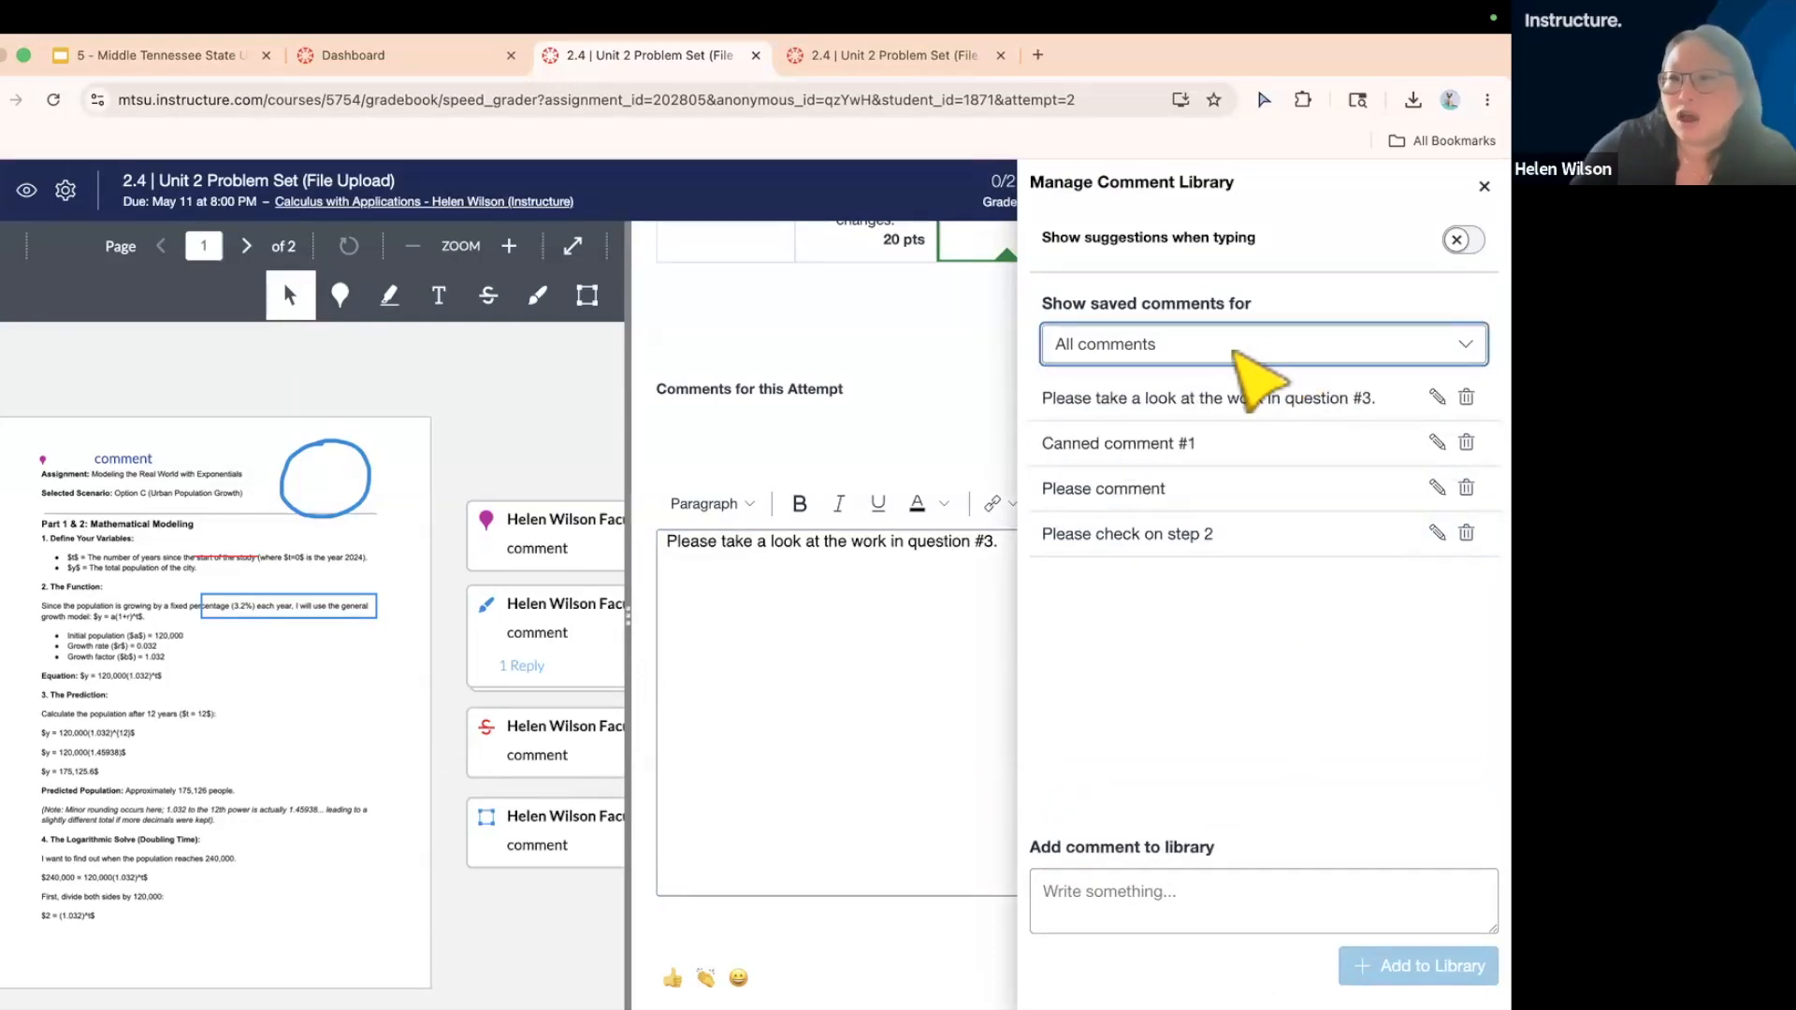
click(1233, 353)
click(1190, 427)
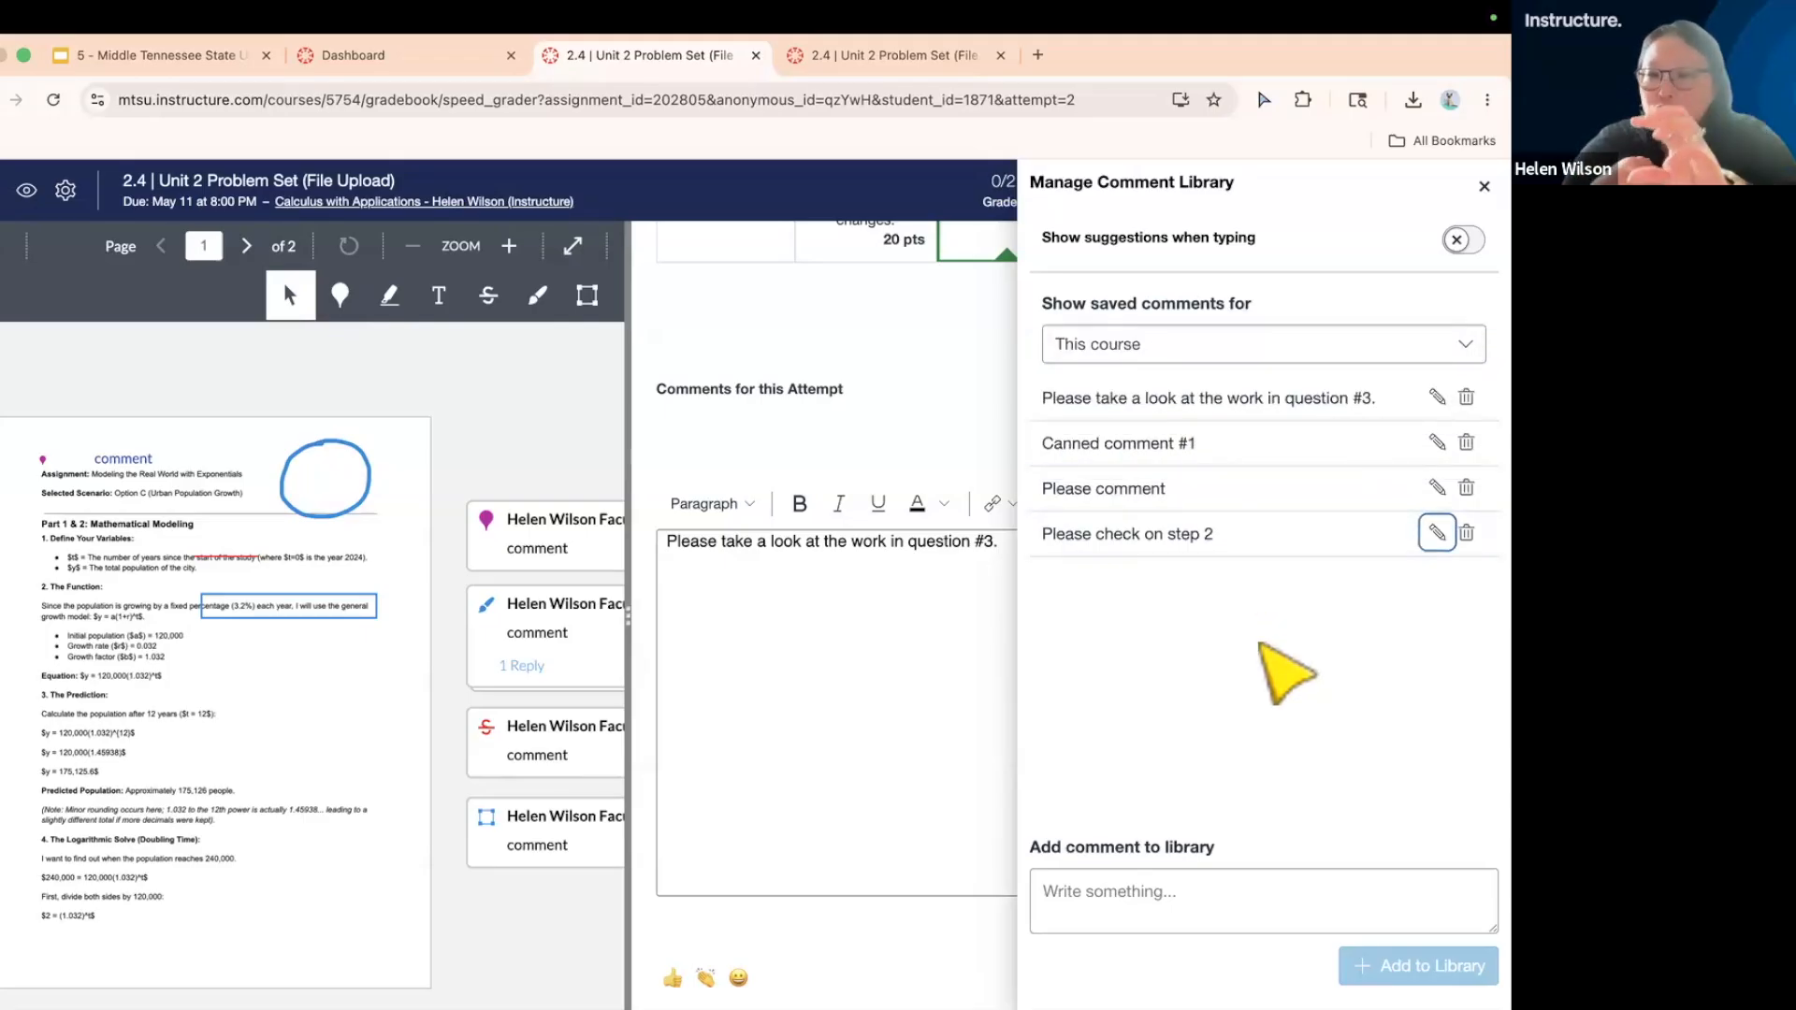
- Set the library filter to All comments and replace the draft with the saved comment "Please comment"
click(1235, 351)
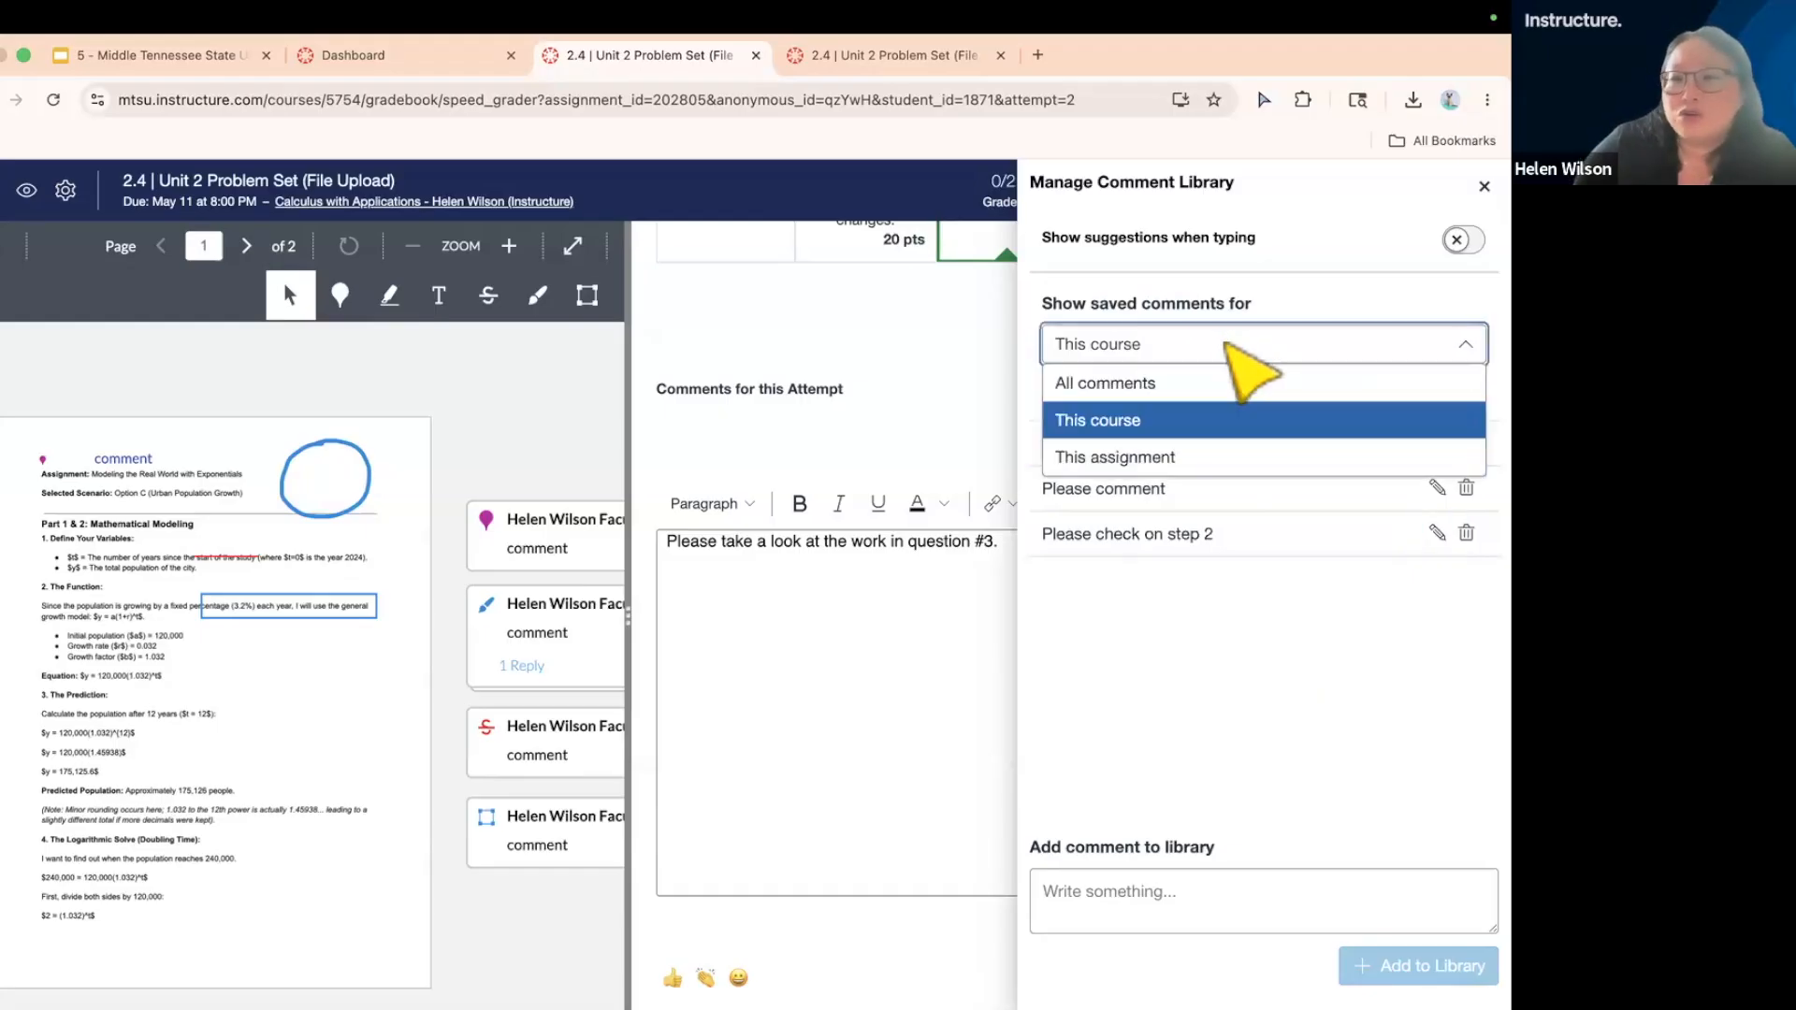
click(1160, 383)
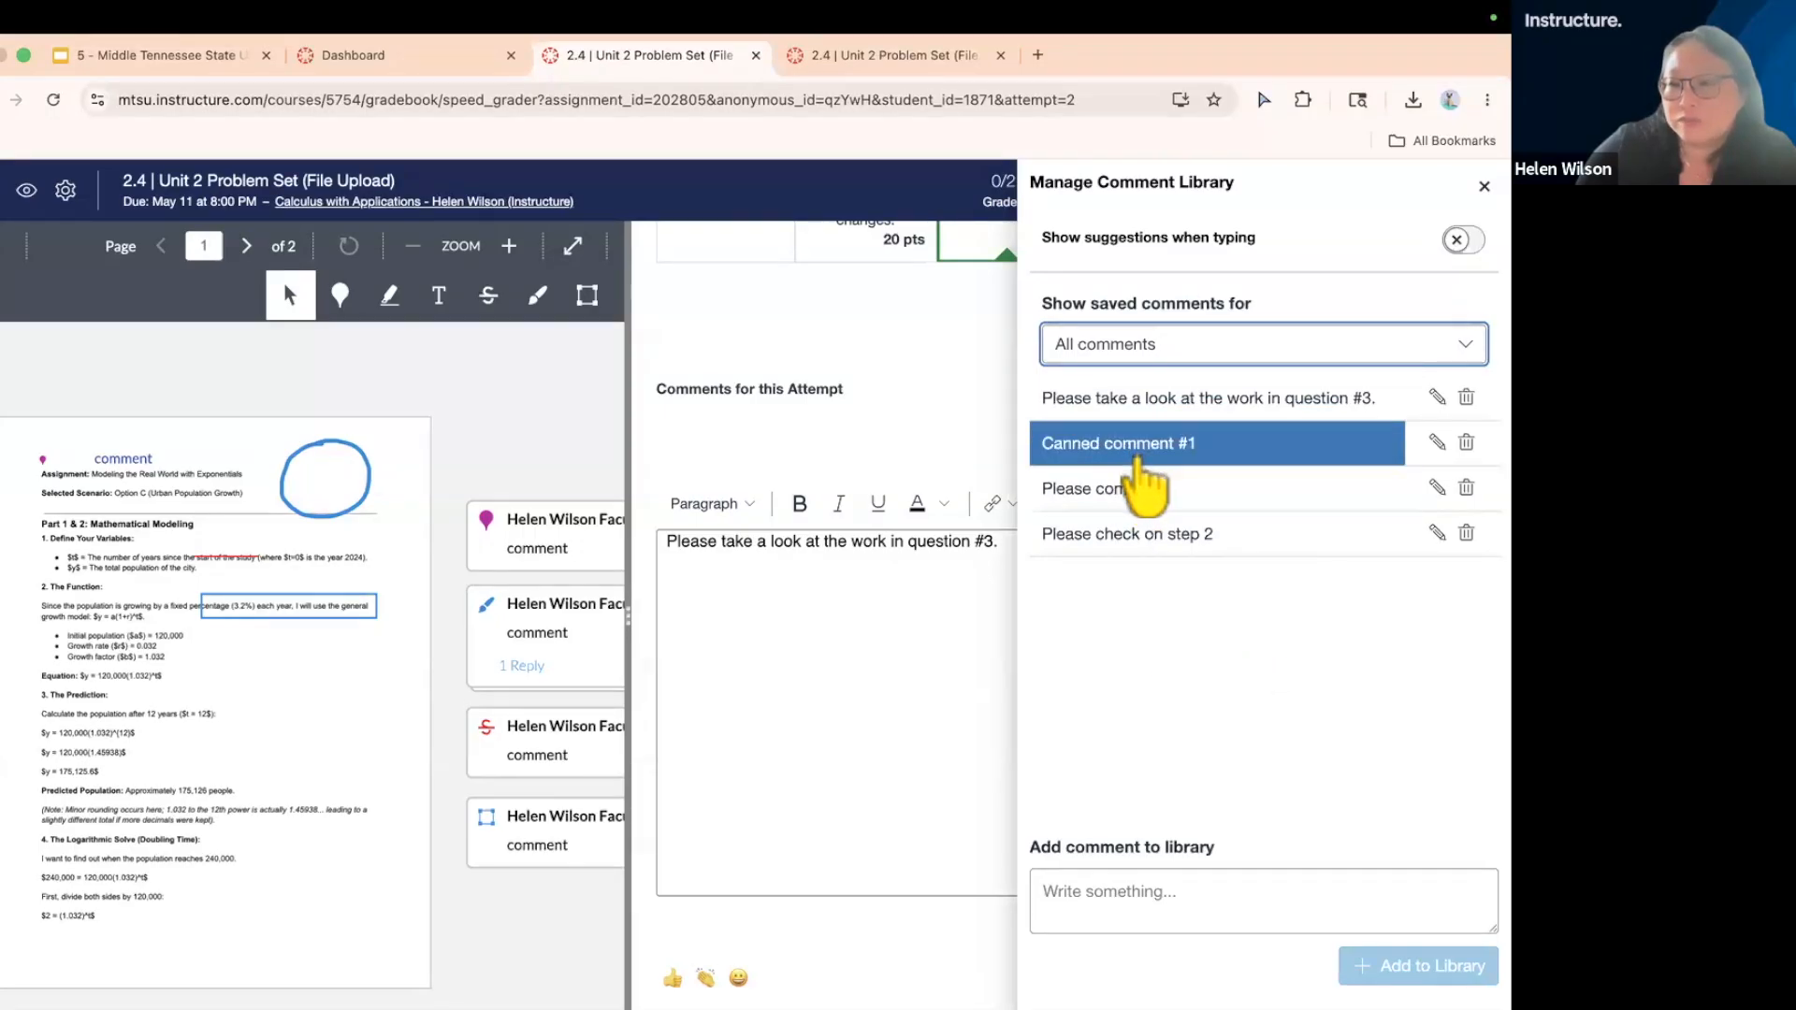
click(1141, 493)
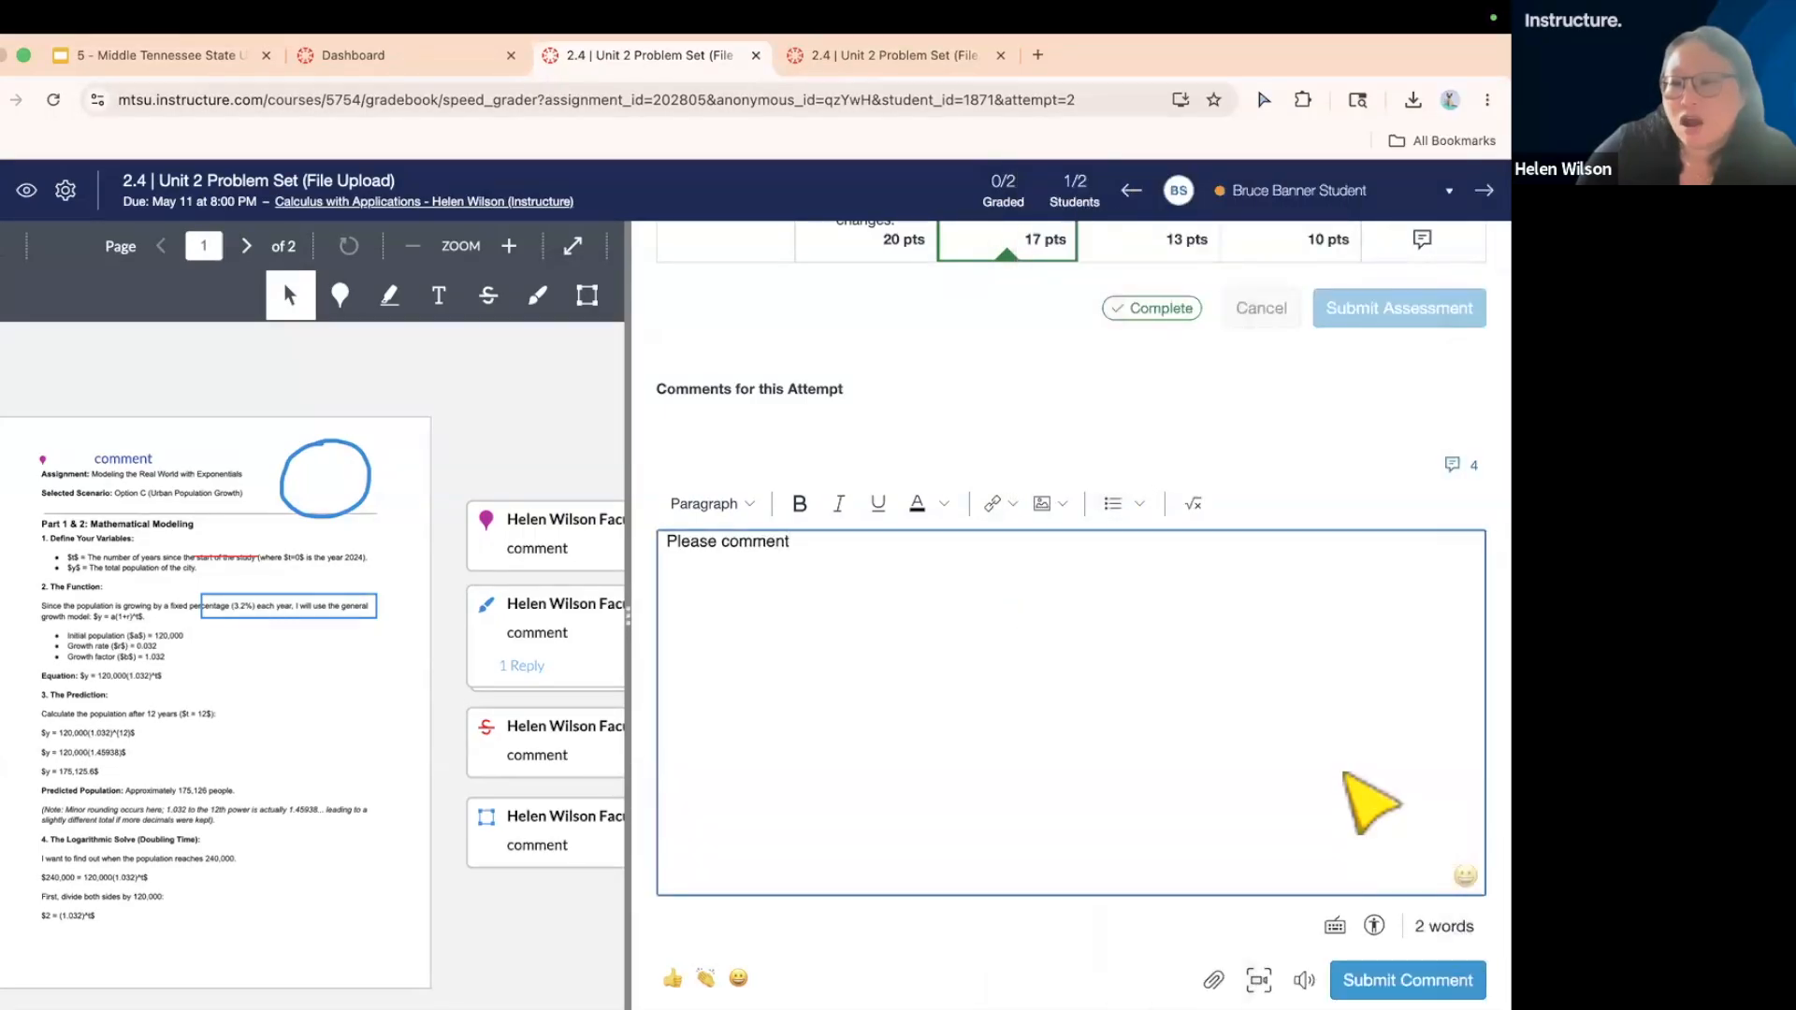
- Look over the saved comments and the field for adding a comment in the Comment Library, then close the library
click(1453, 465)
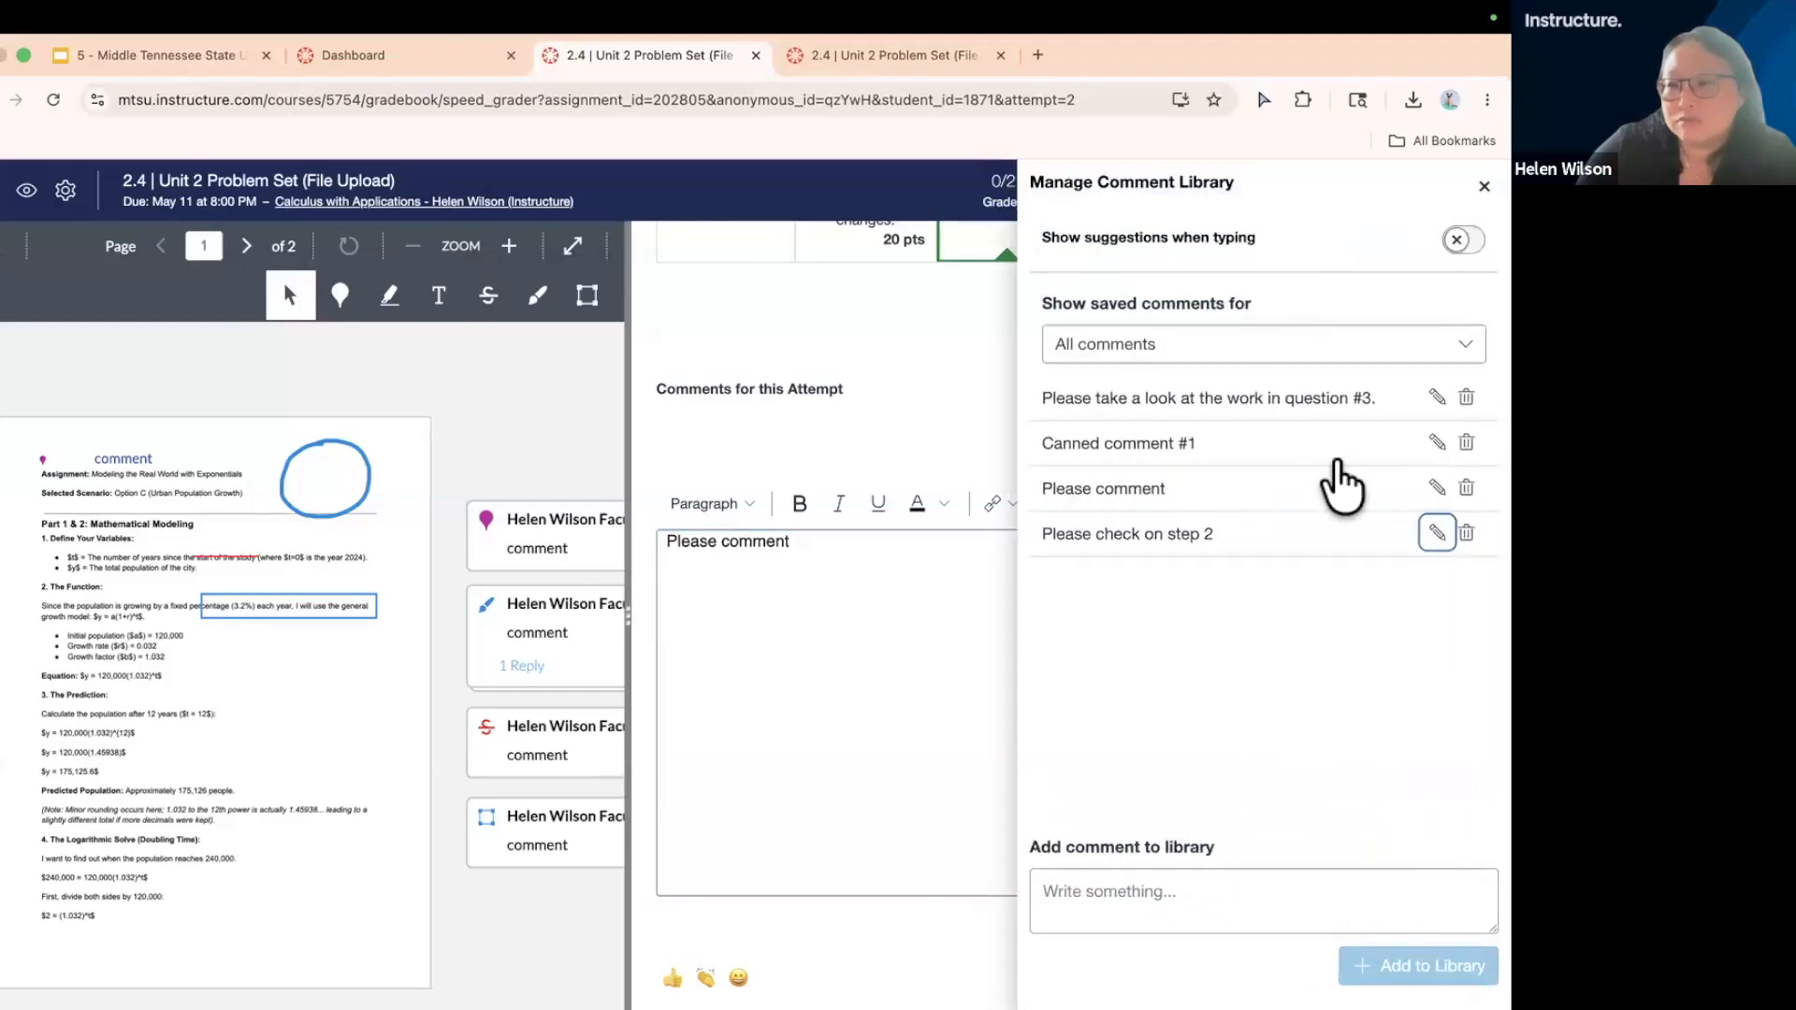
click(1119, 902)
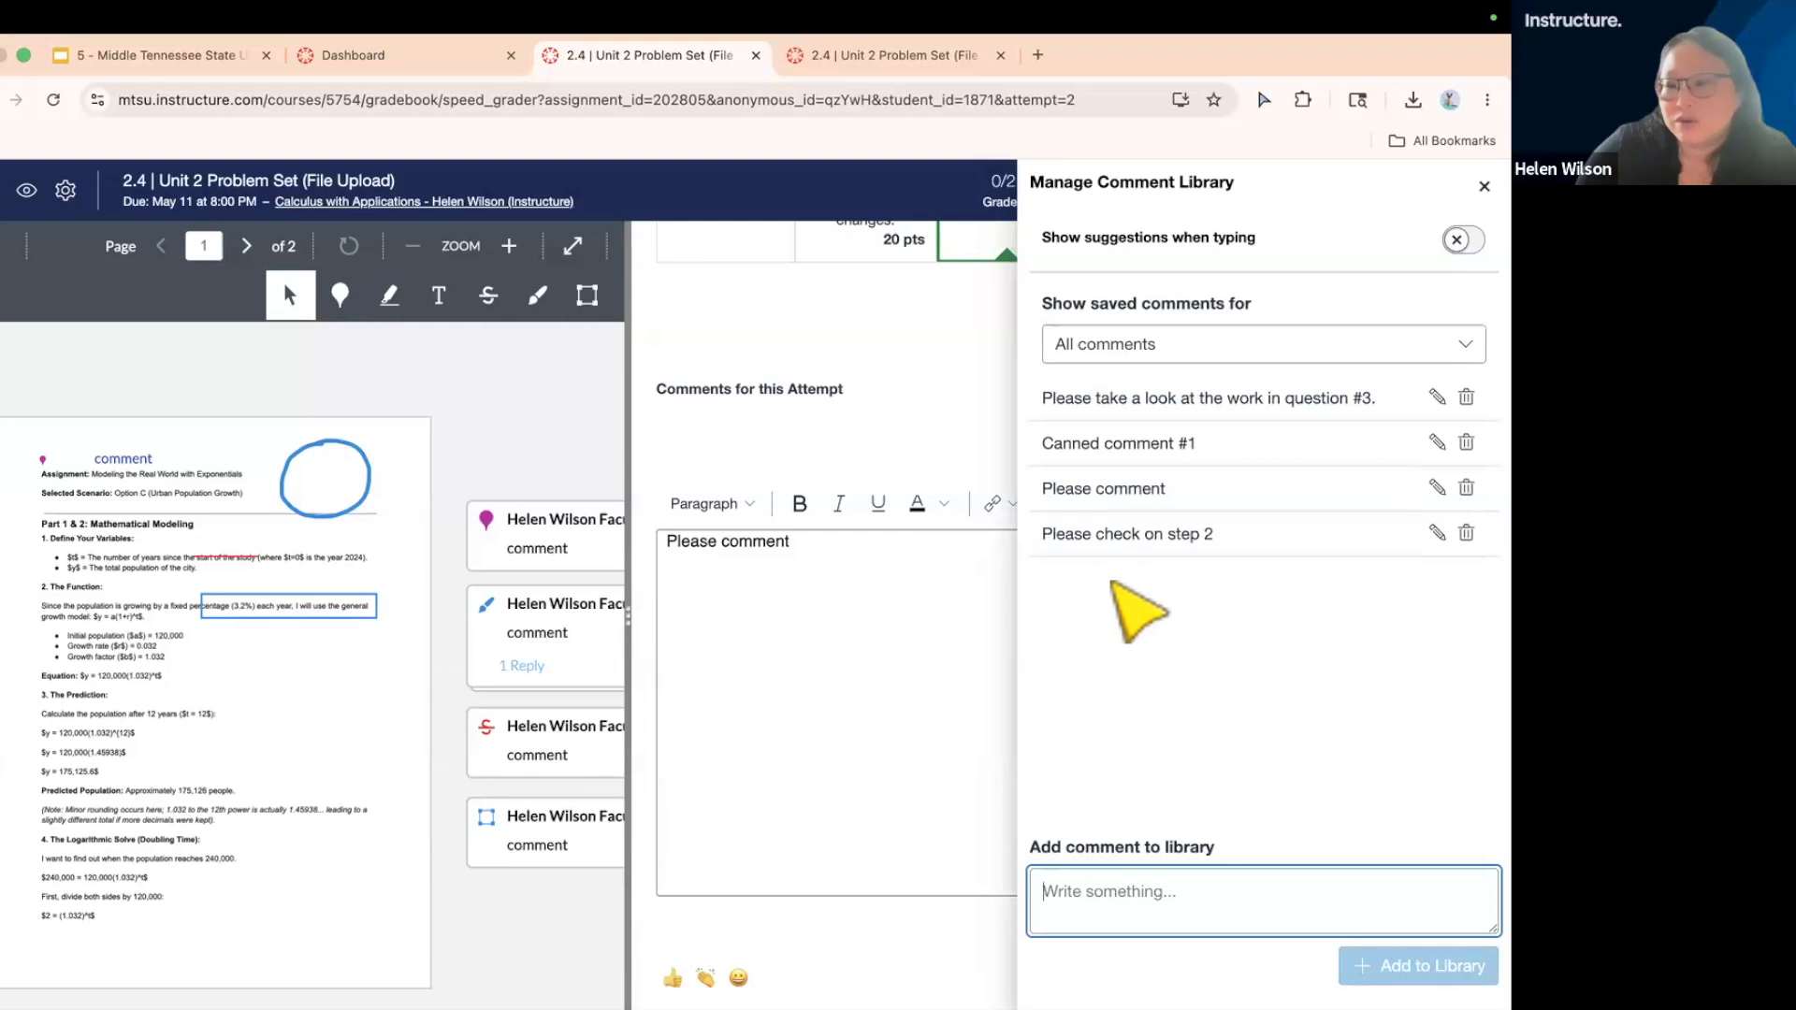
click(1485, 187)
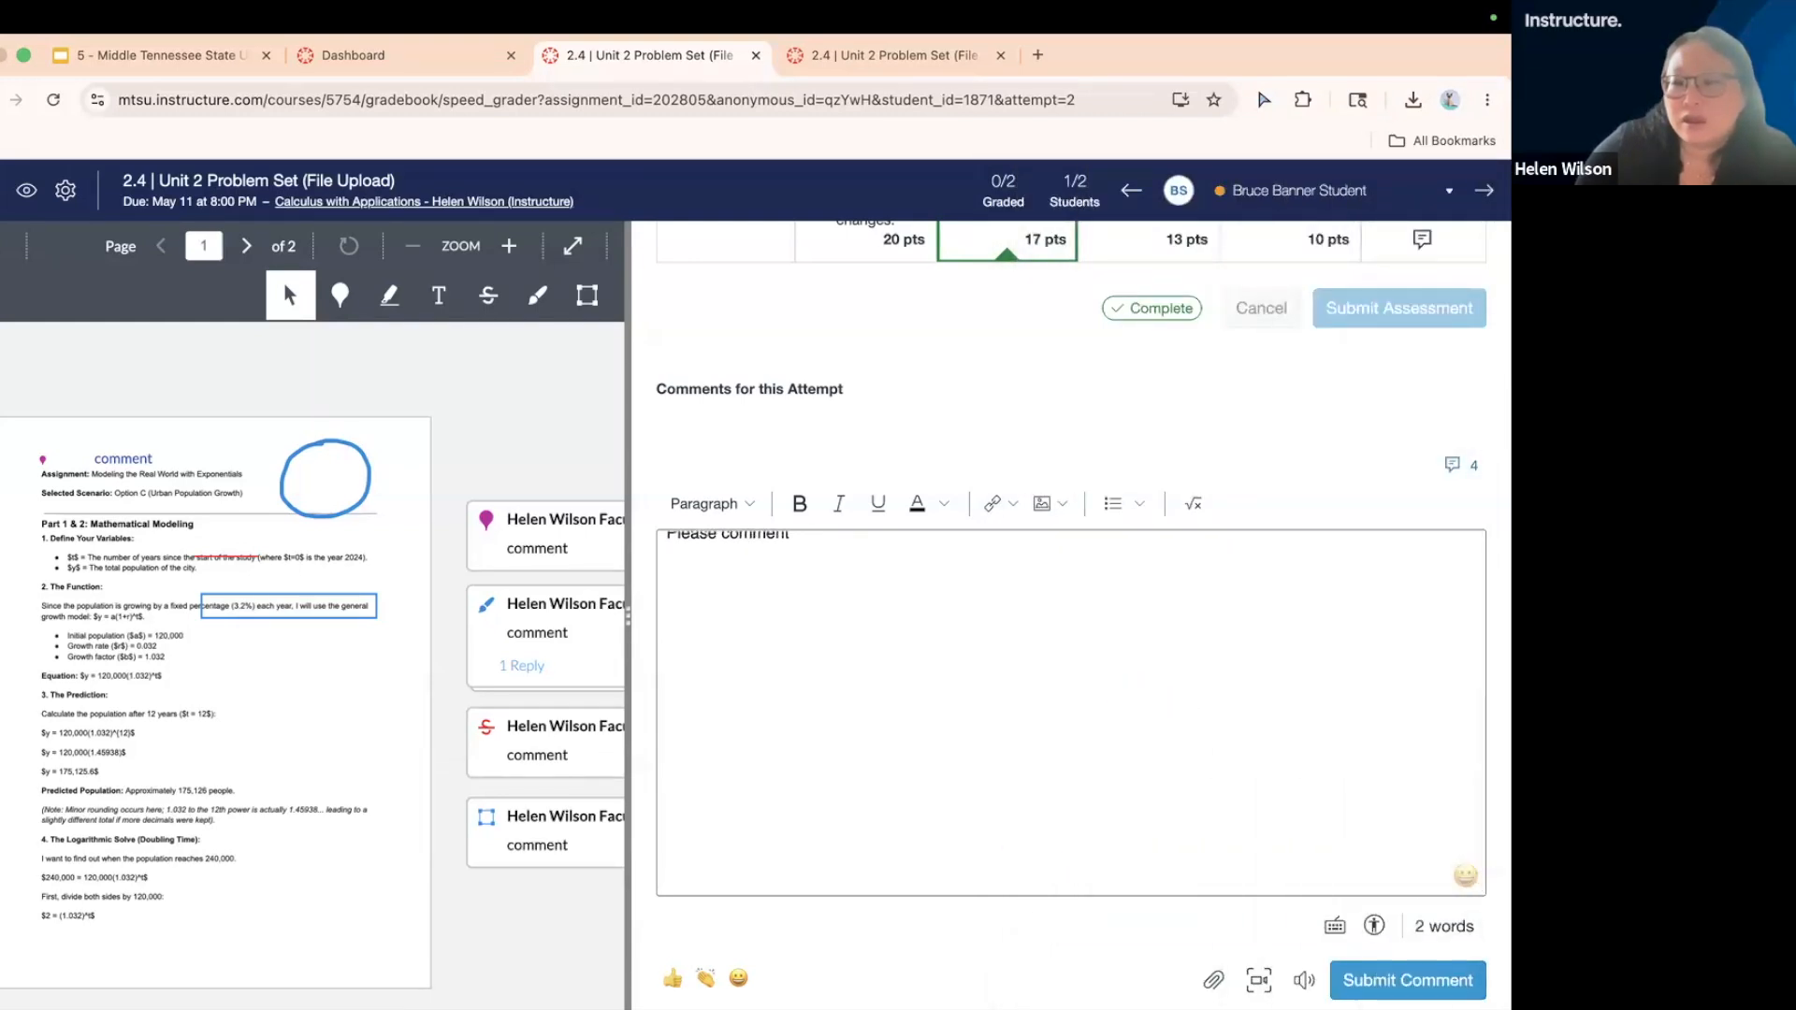
scroll(1122, 945, down, 2)
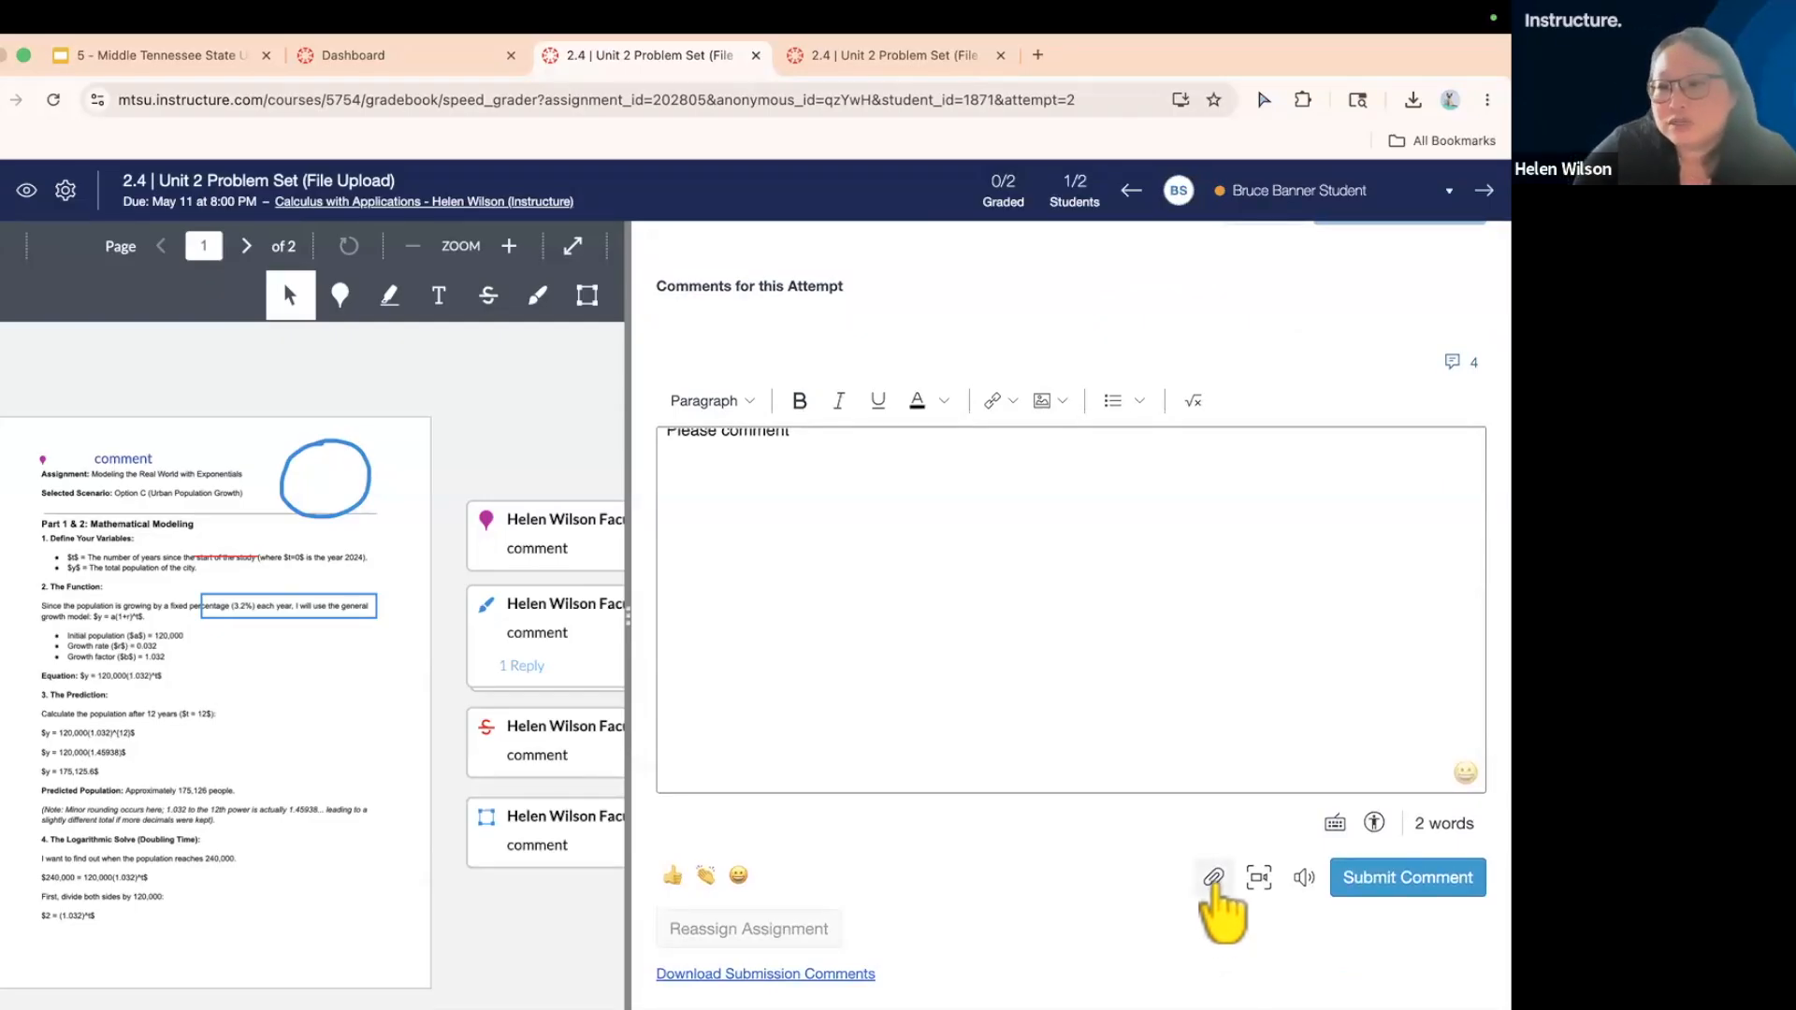
click(1212, 878)
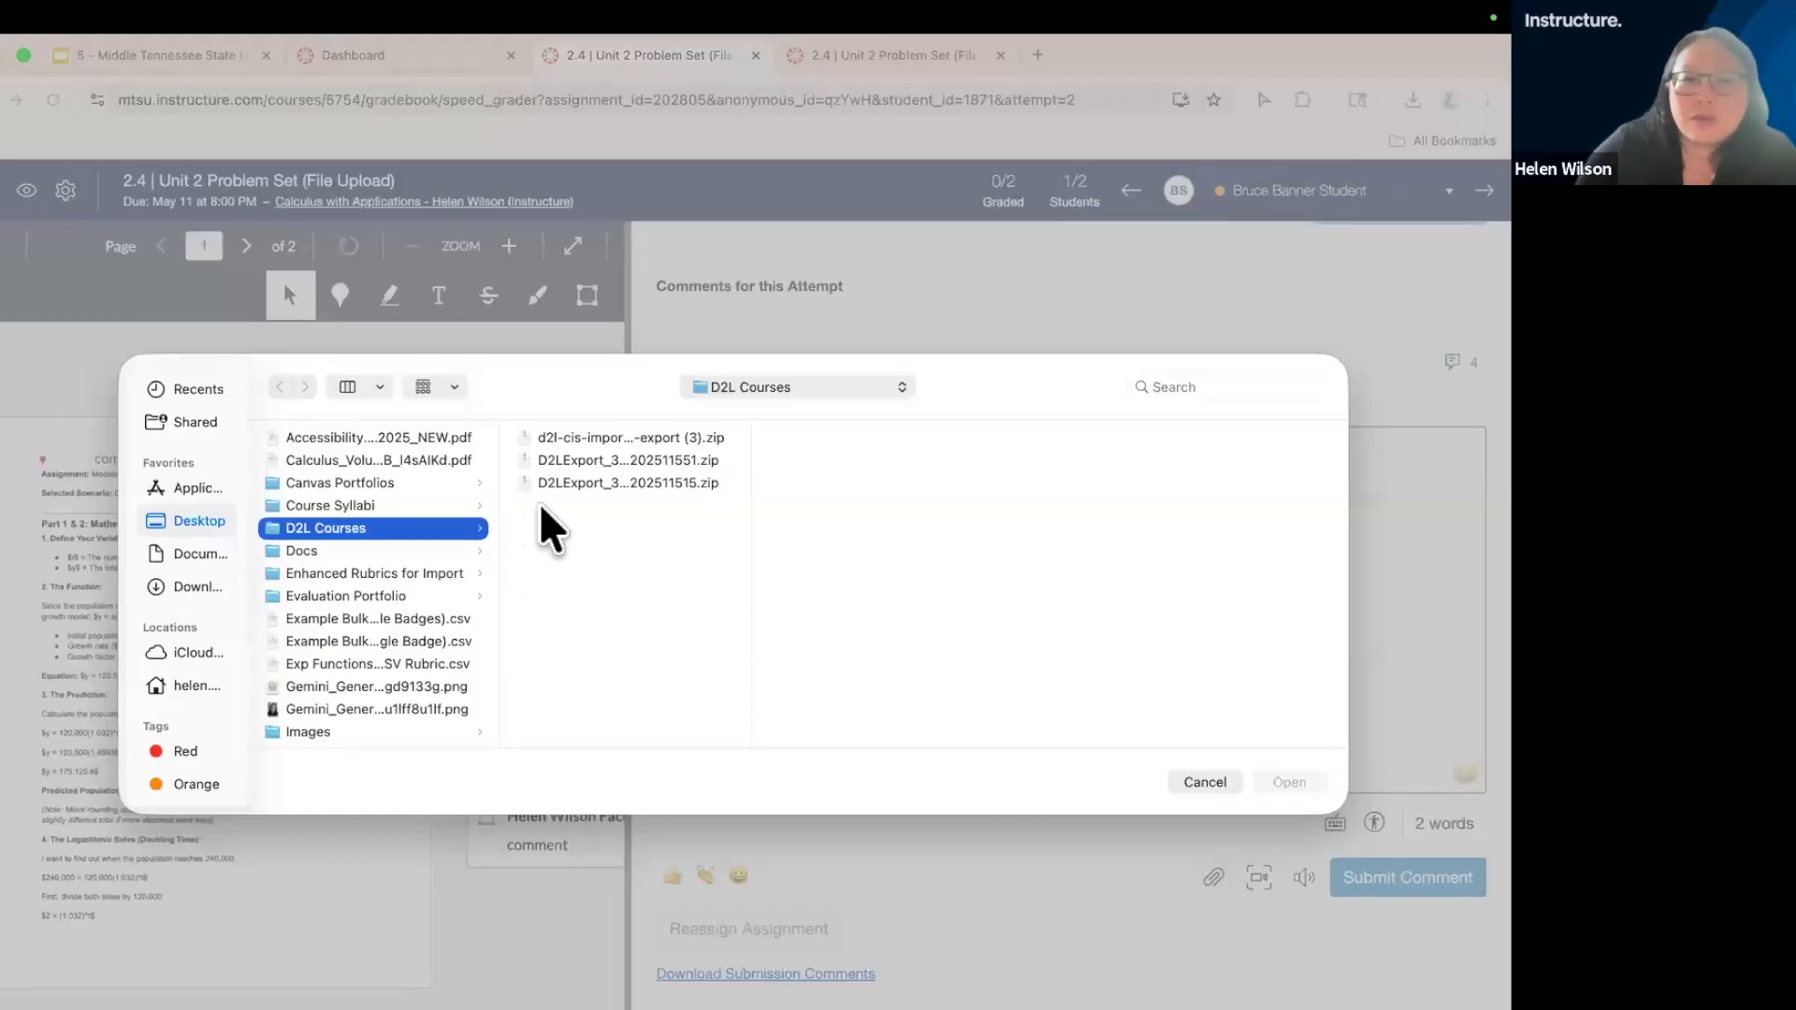
click(323, 658)
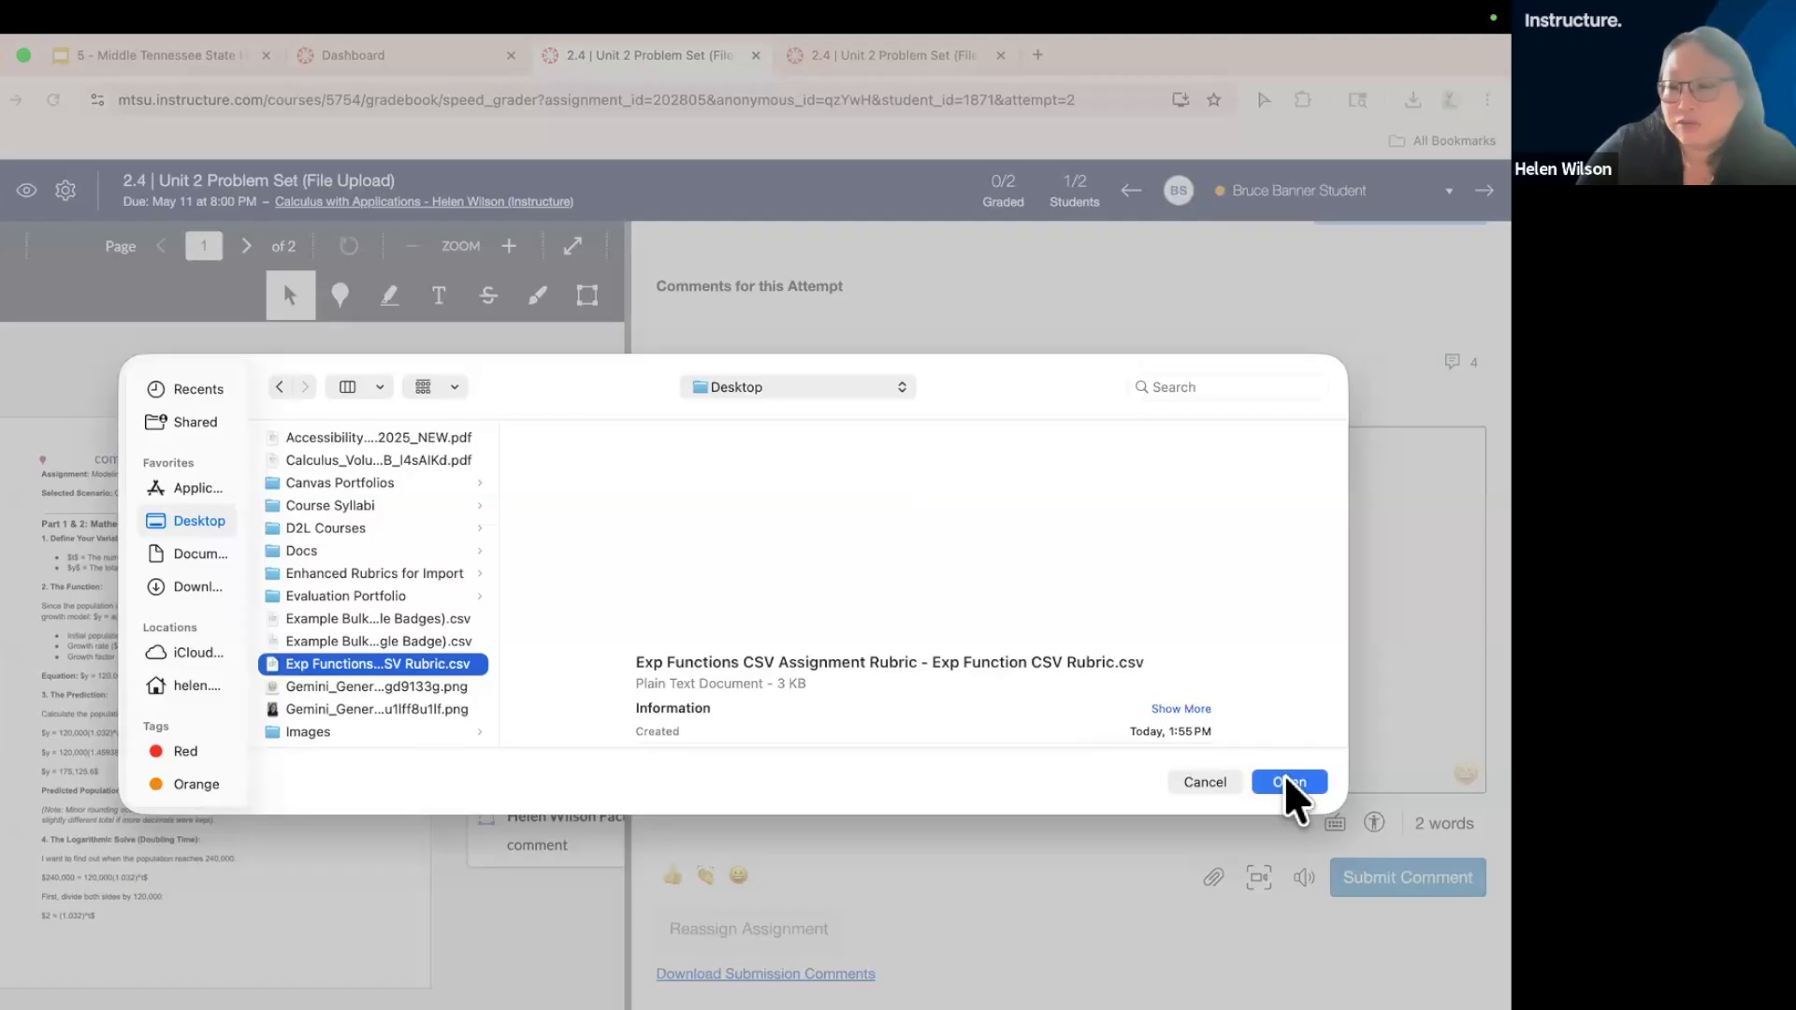
click(1203, 782)
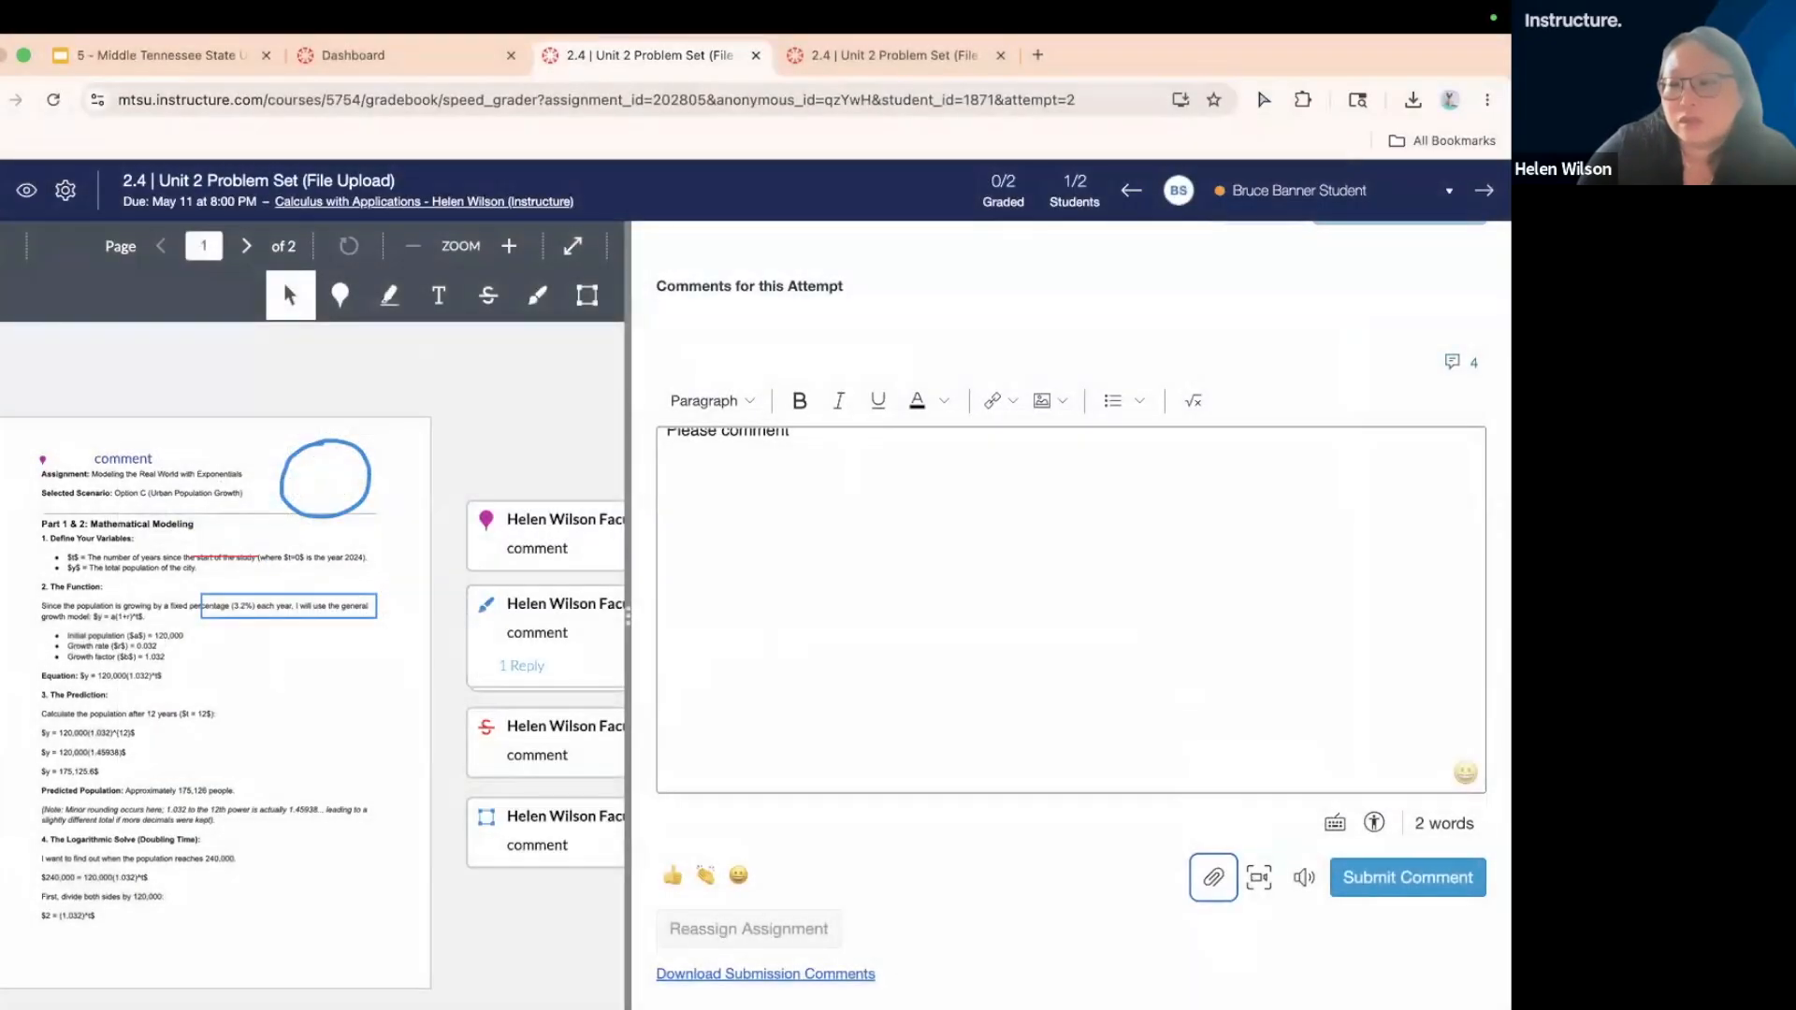
- Dictate "hi there here's my comments on your assignment so you can improve for next time" into the draft comment with Speech to Text
click(1305, 880)
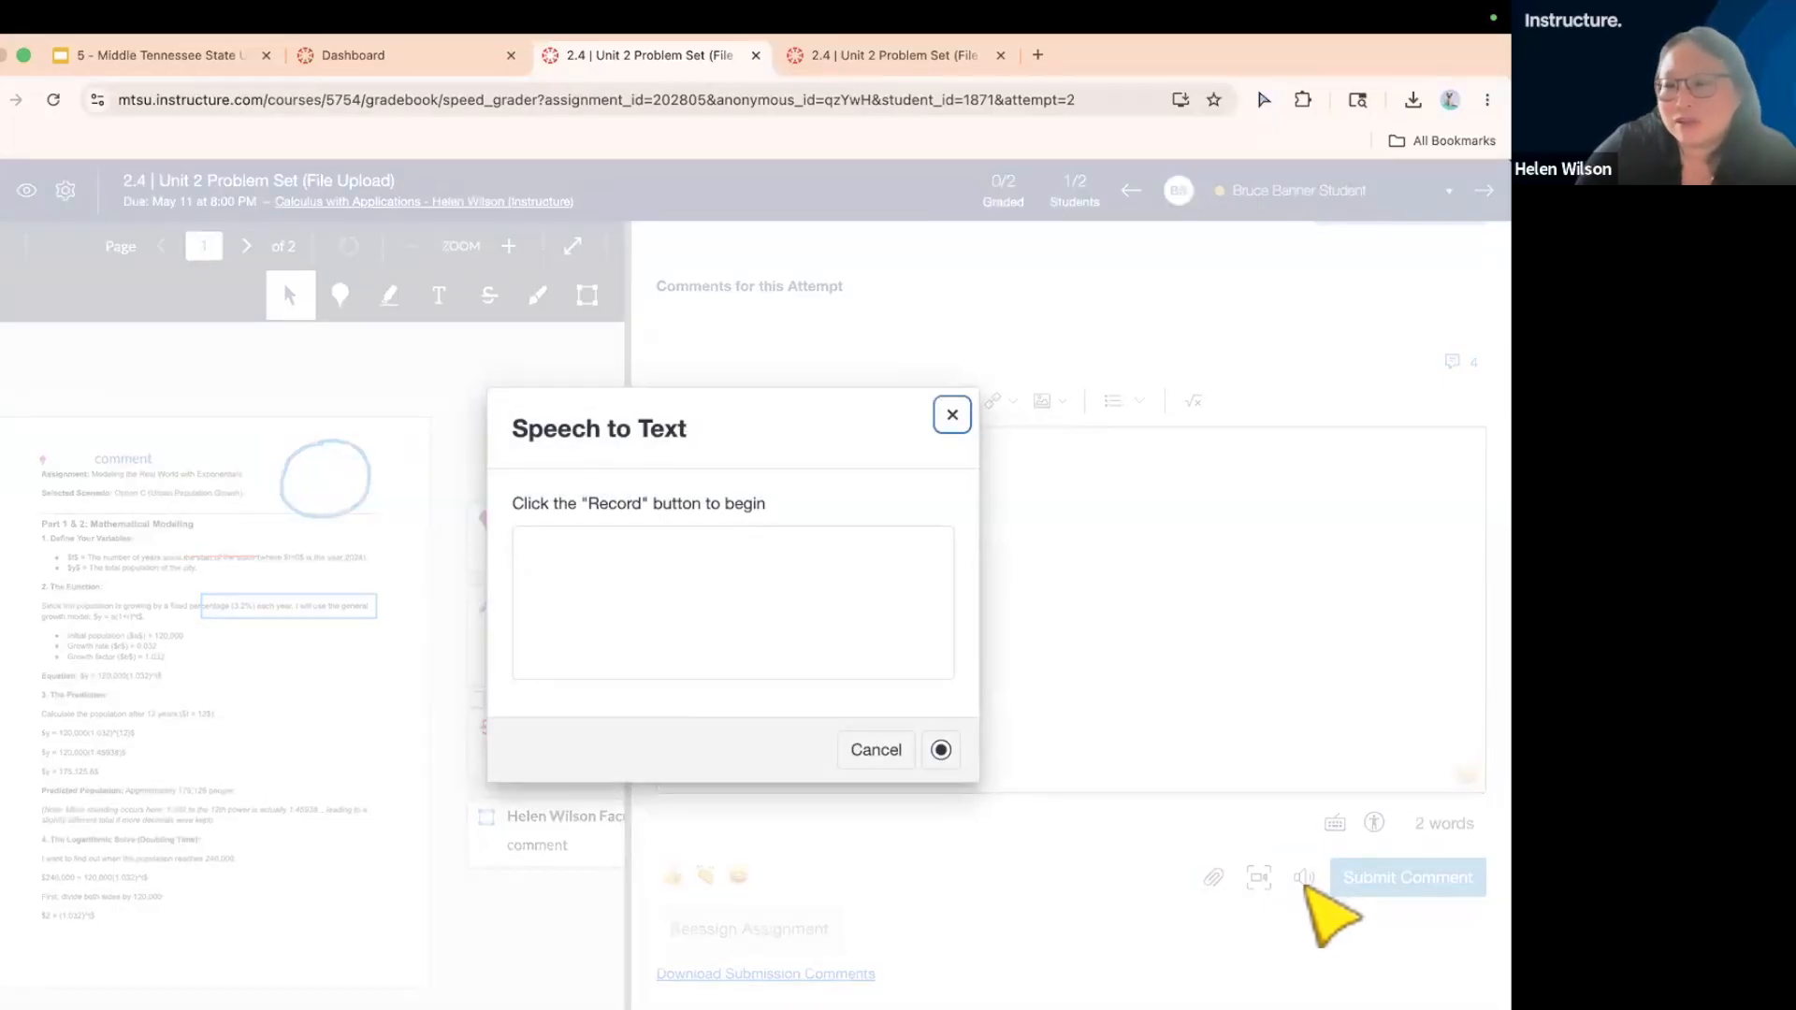
click(681, 565)
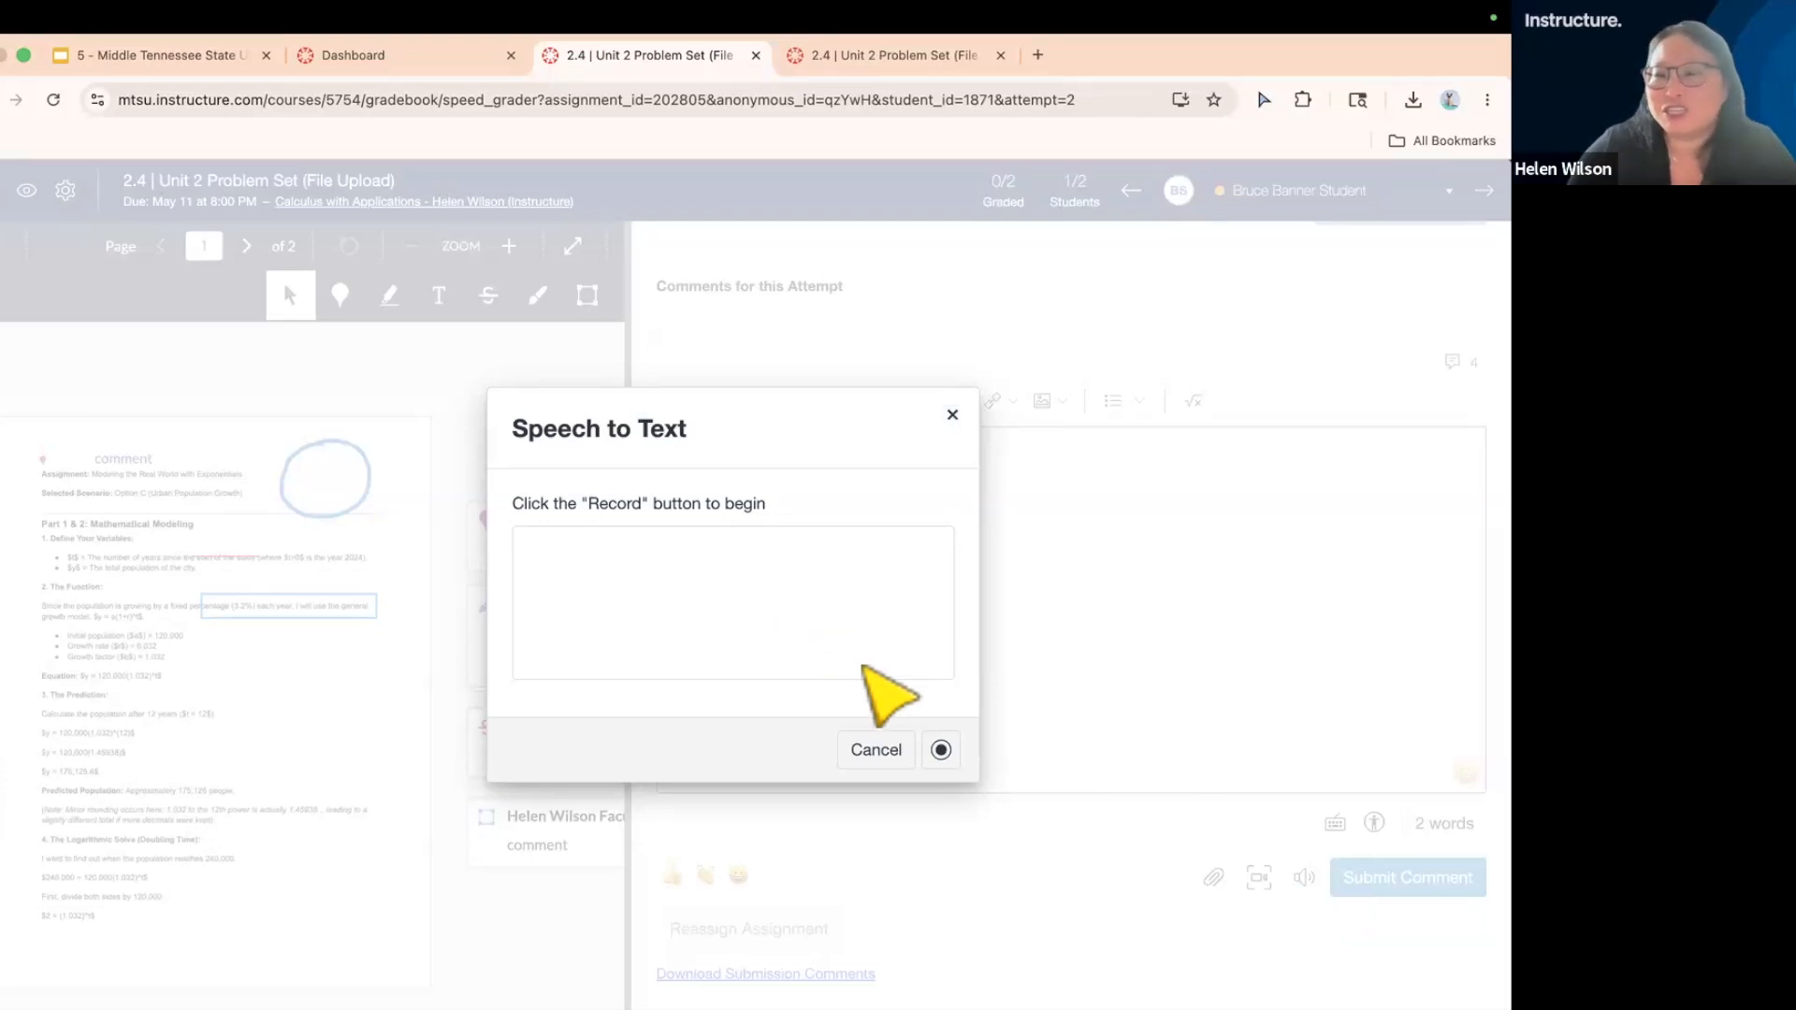
click(942, 752)
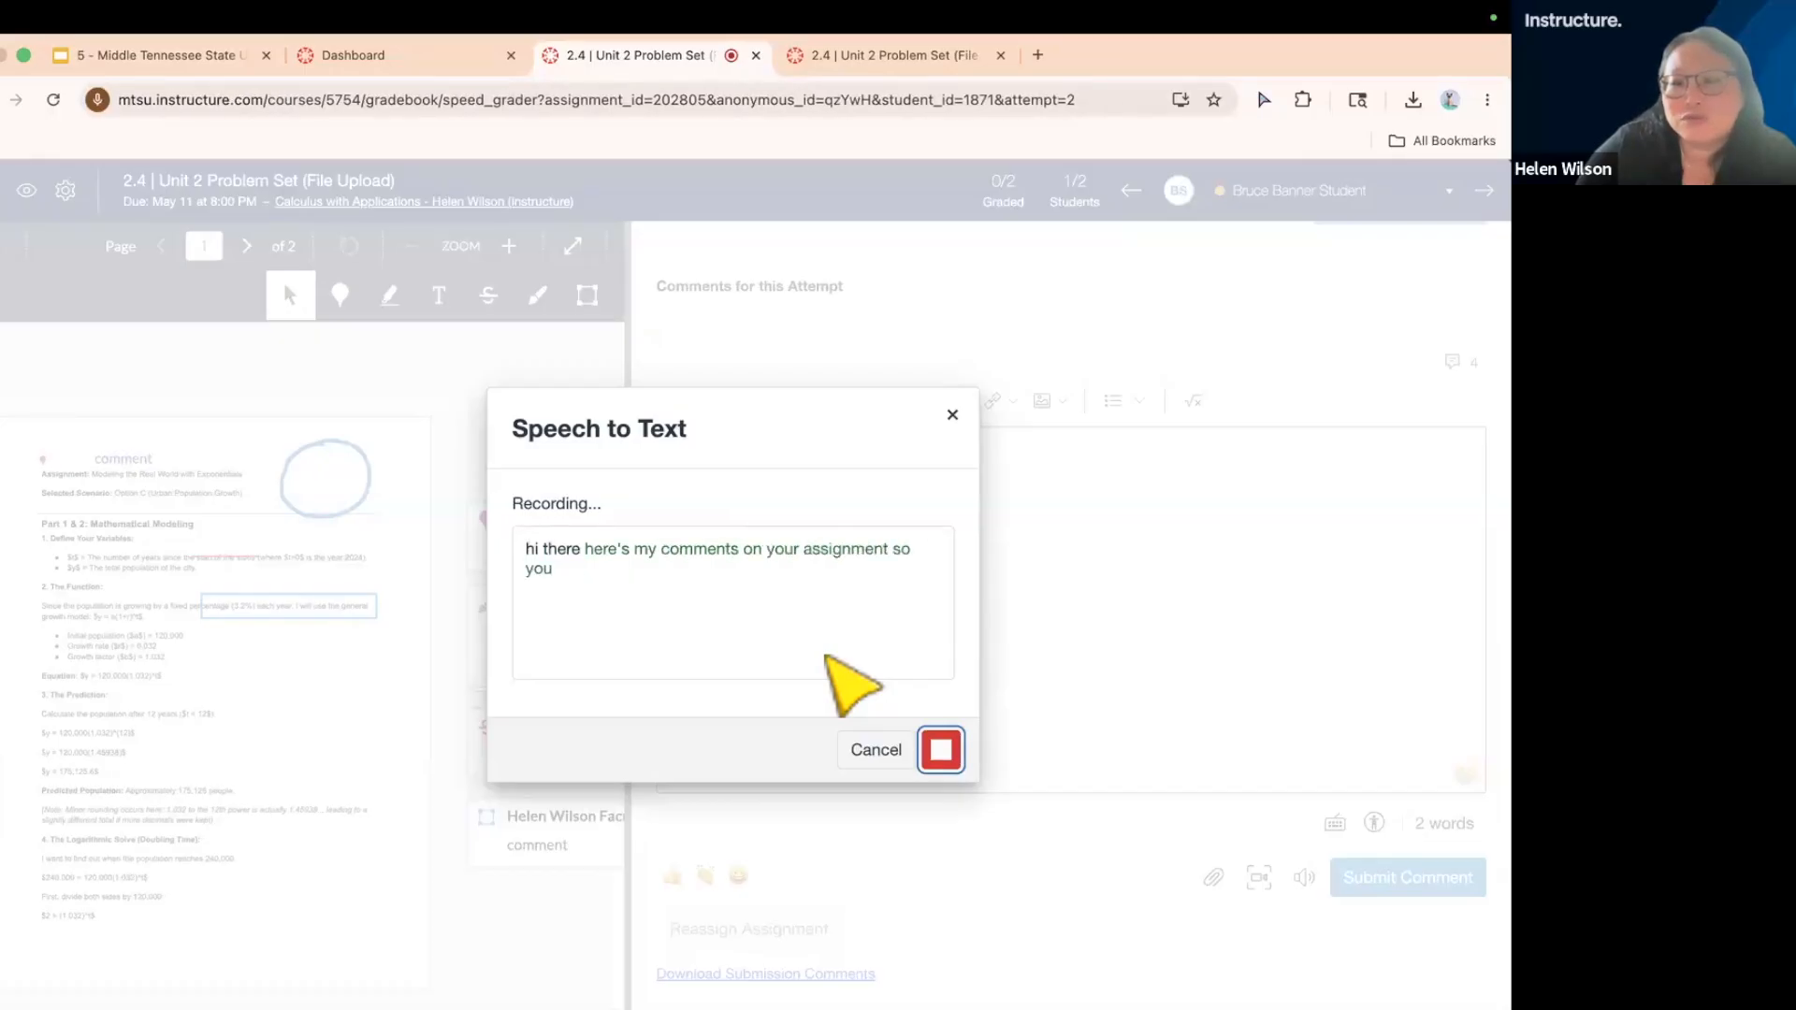
click(941, 753)
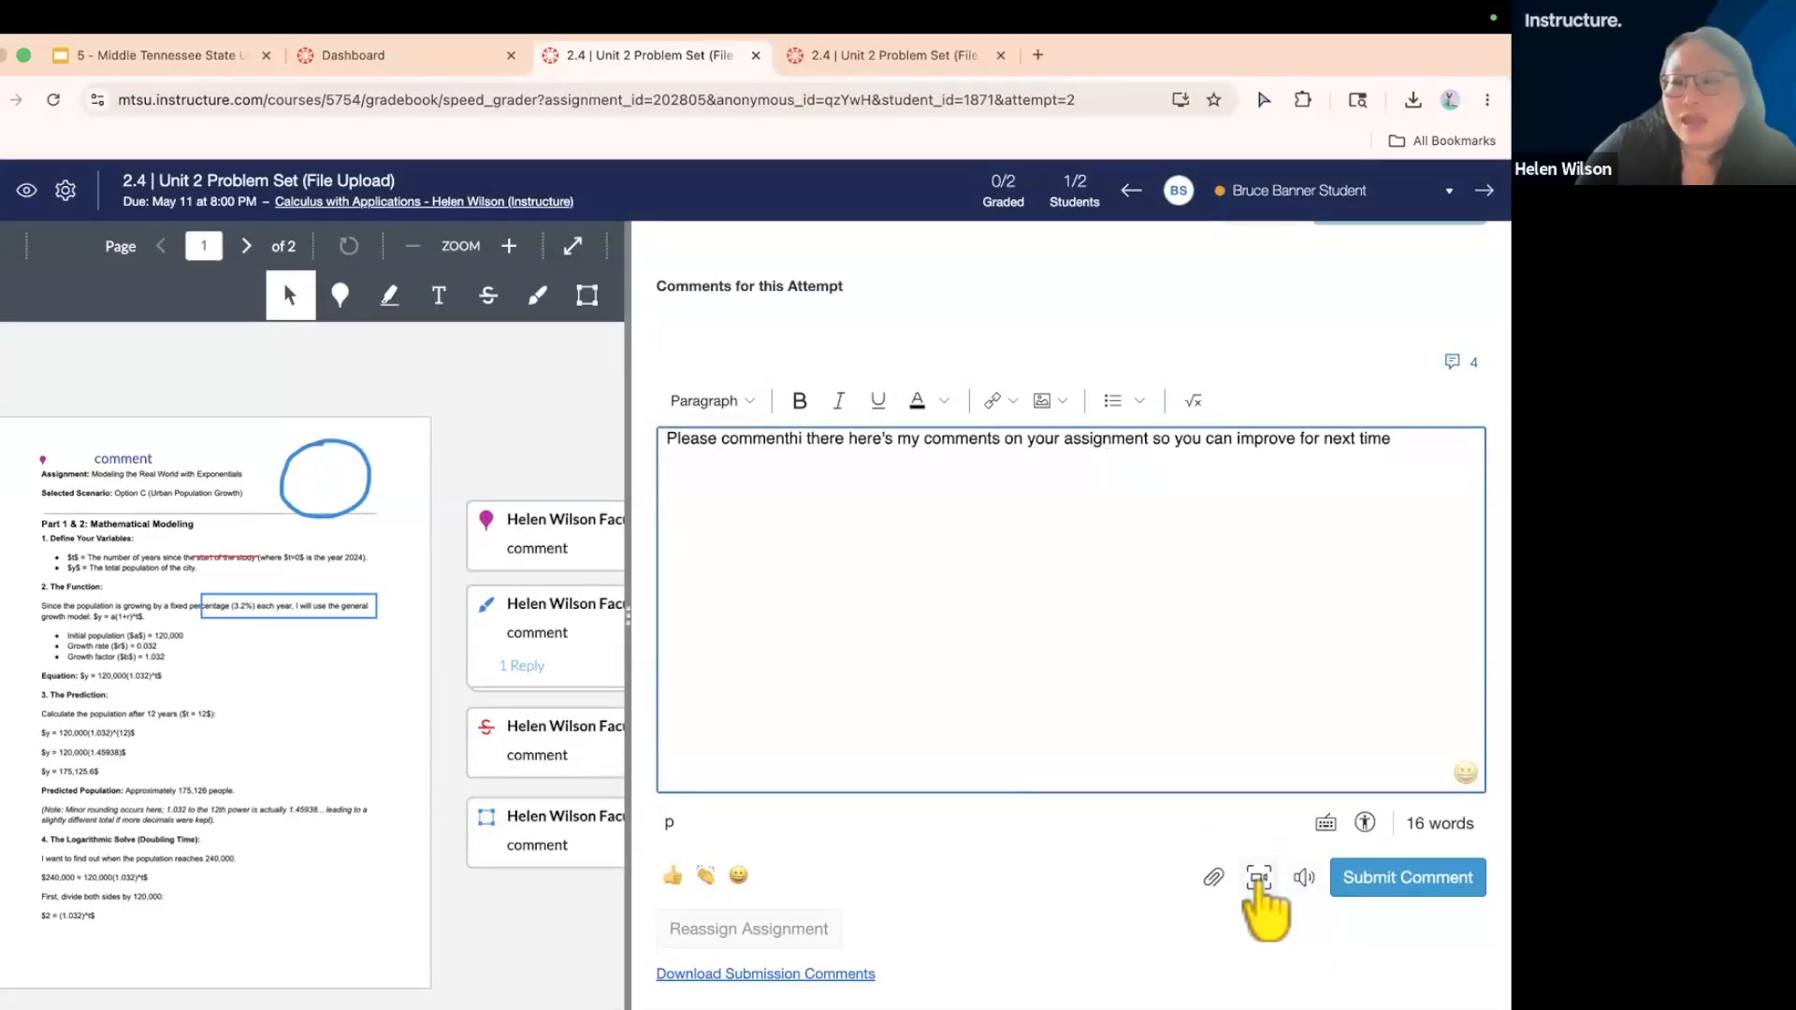
- Open Studio Capture for a media comment, disable the webcam, and set the video source back to the FaceTime HD Camera
click(1259, 878)
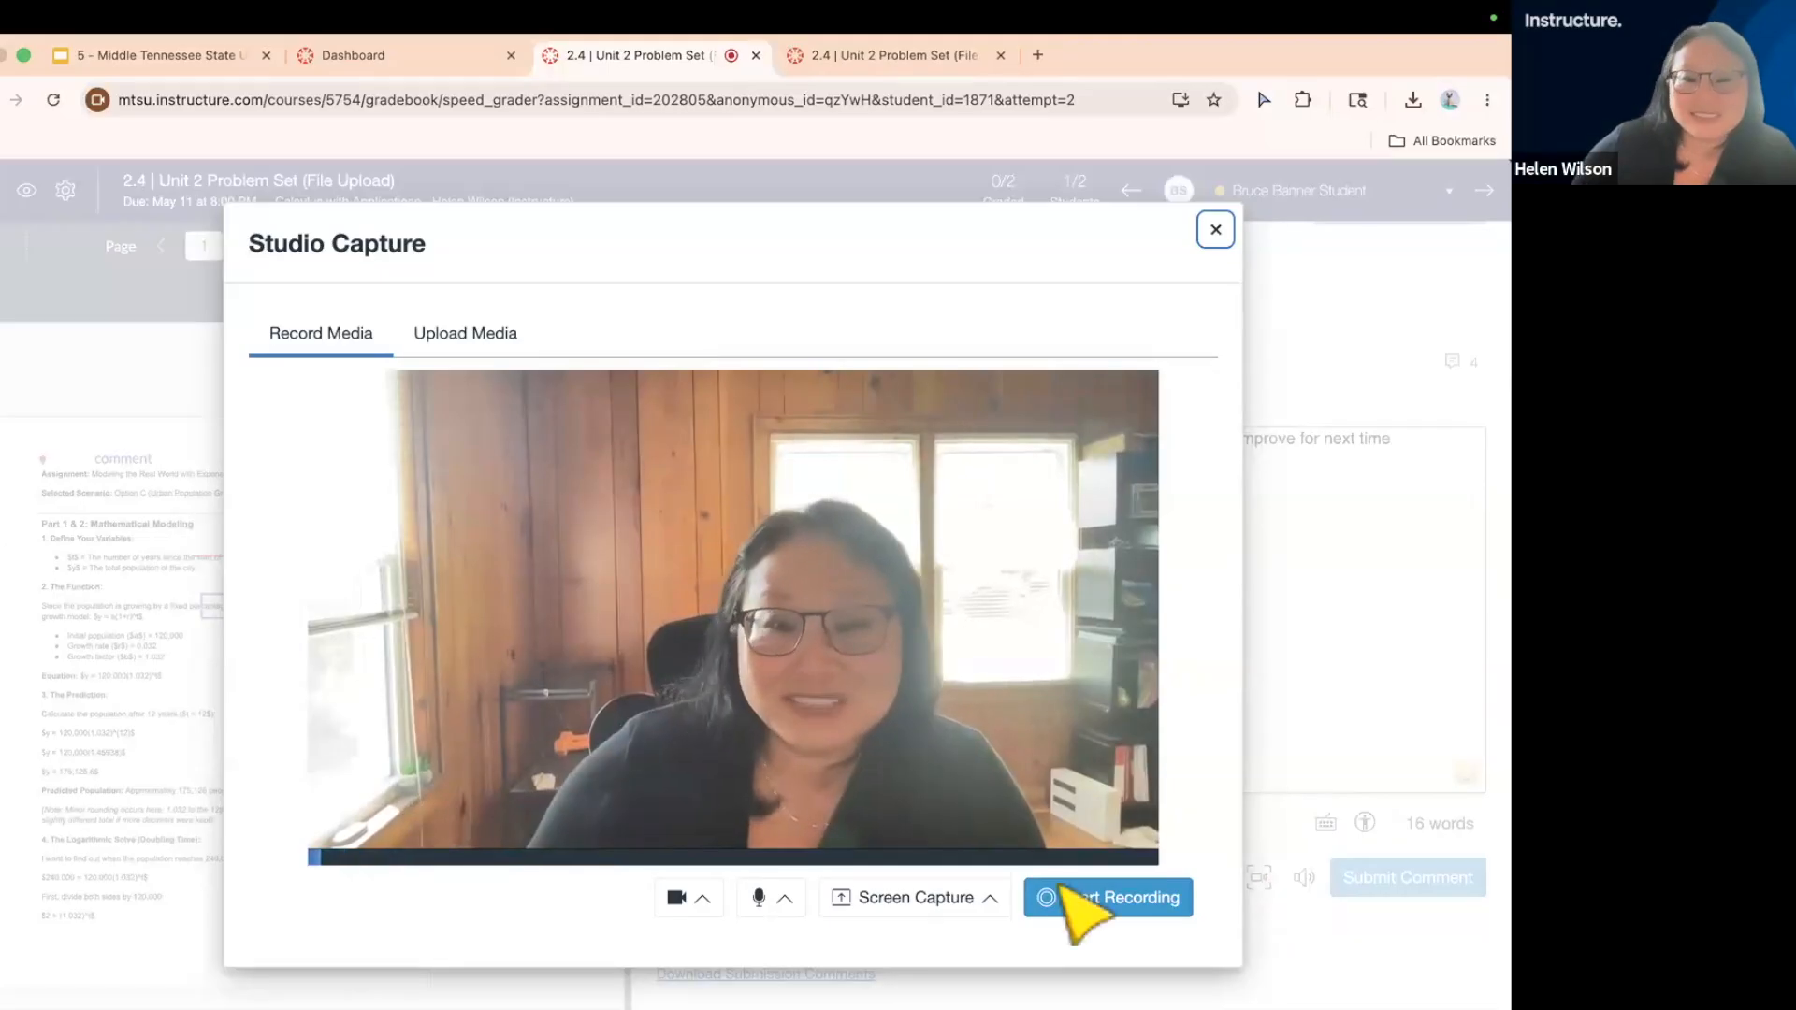
click(702, 898)
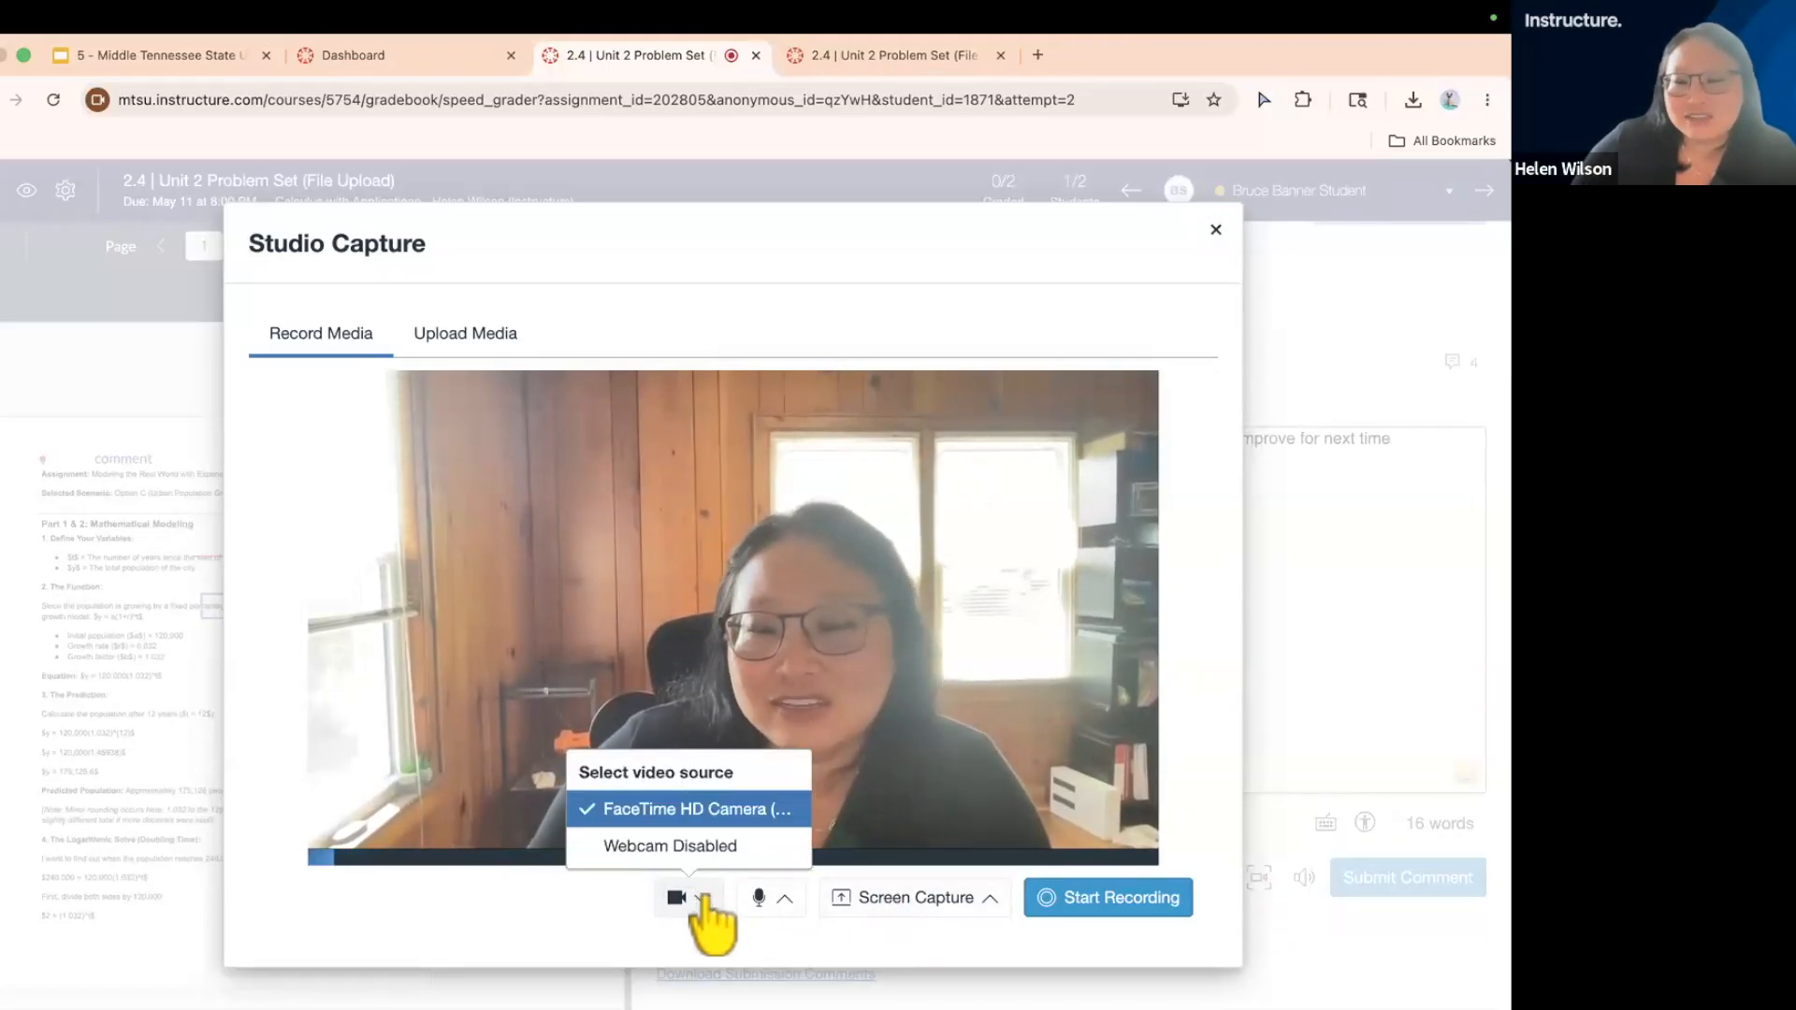
click(699, 852)
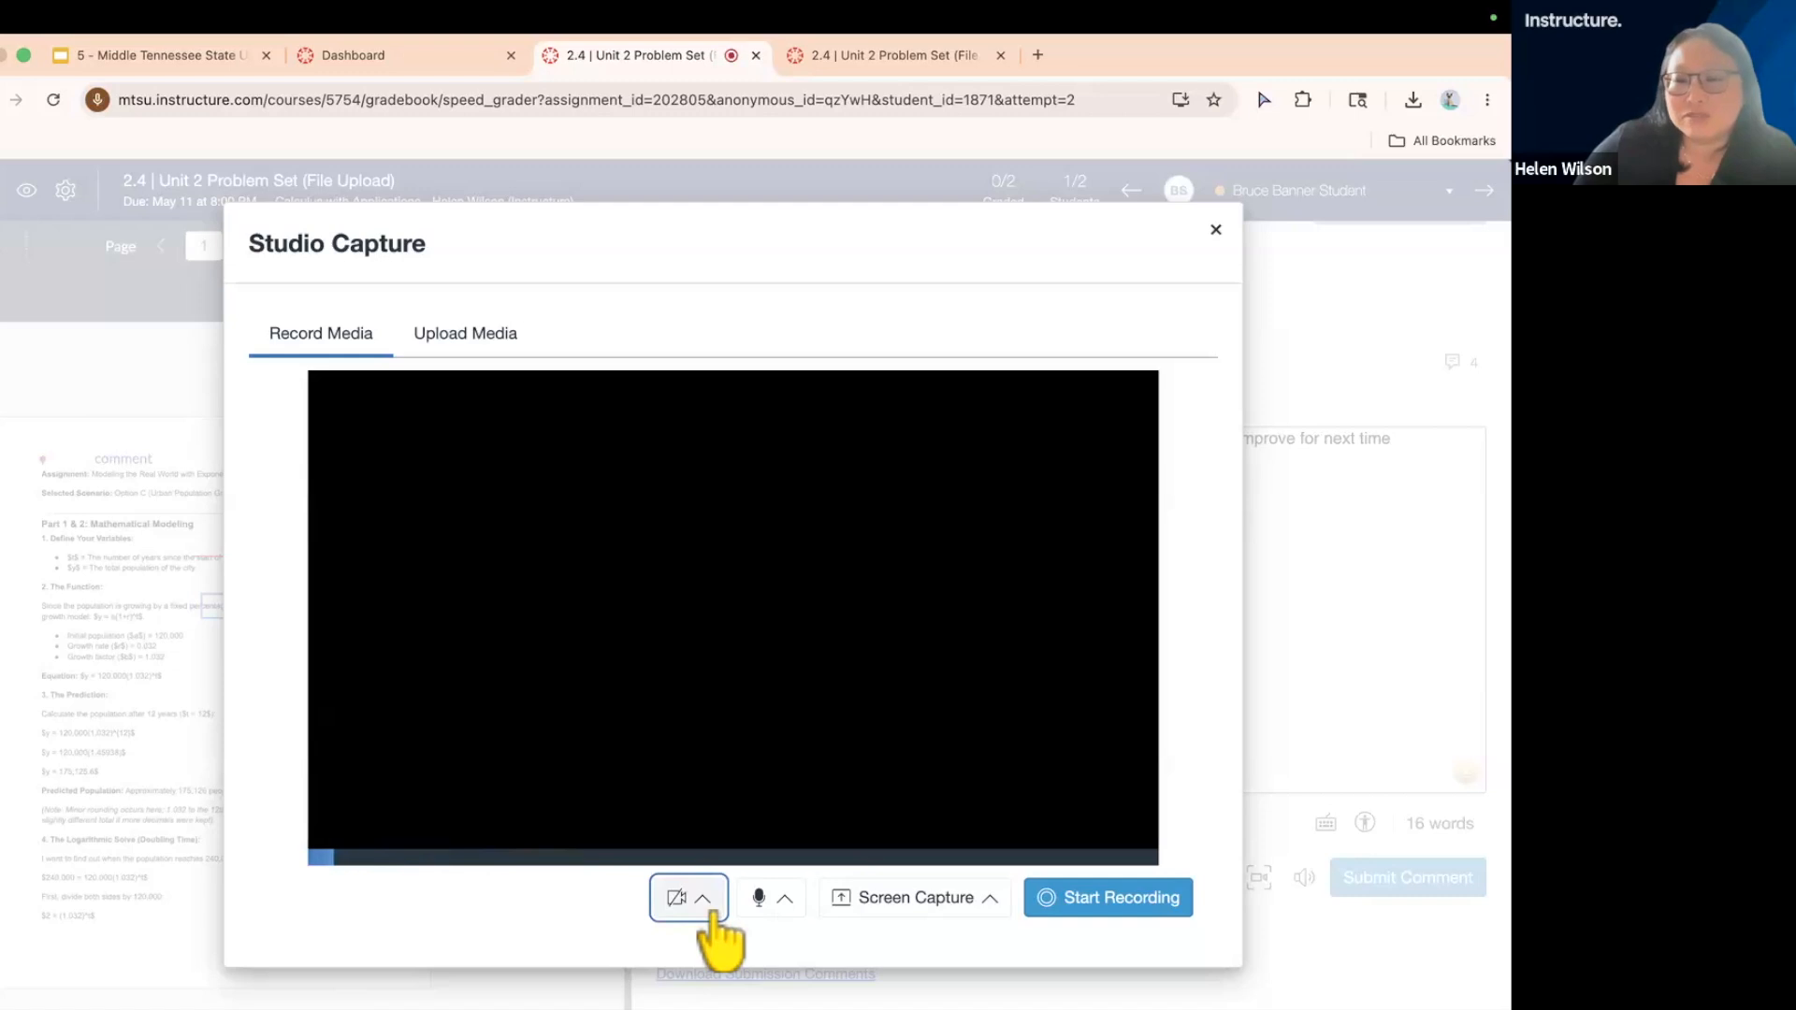
click(707, 896)
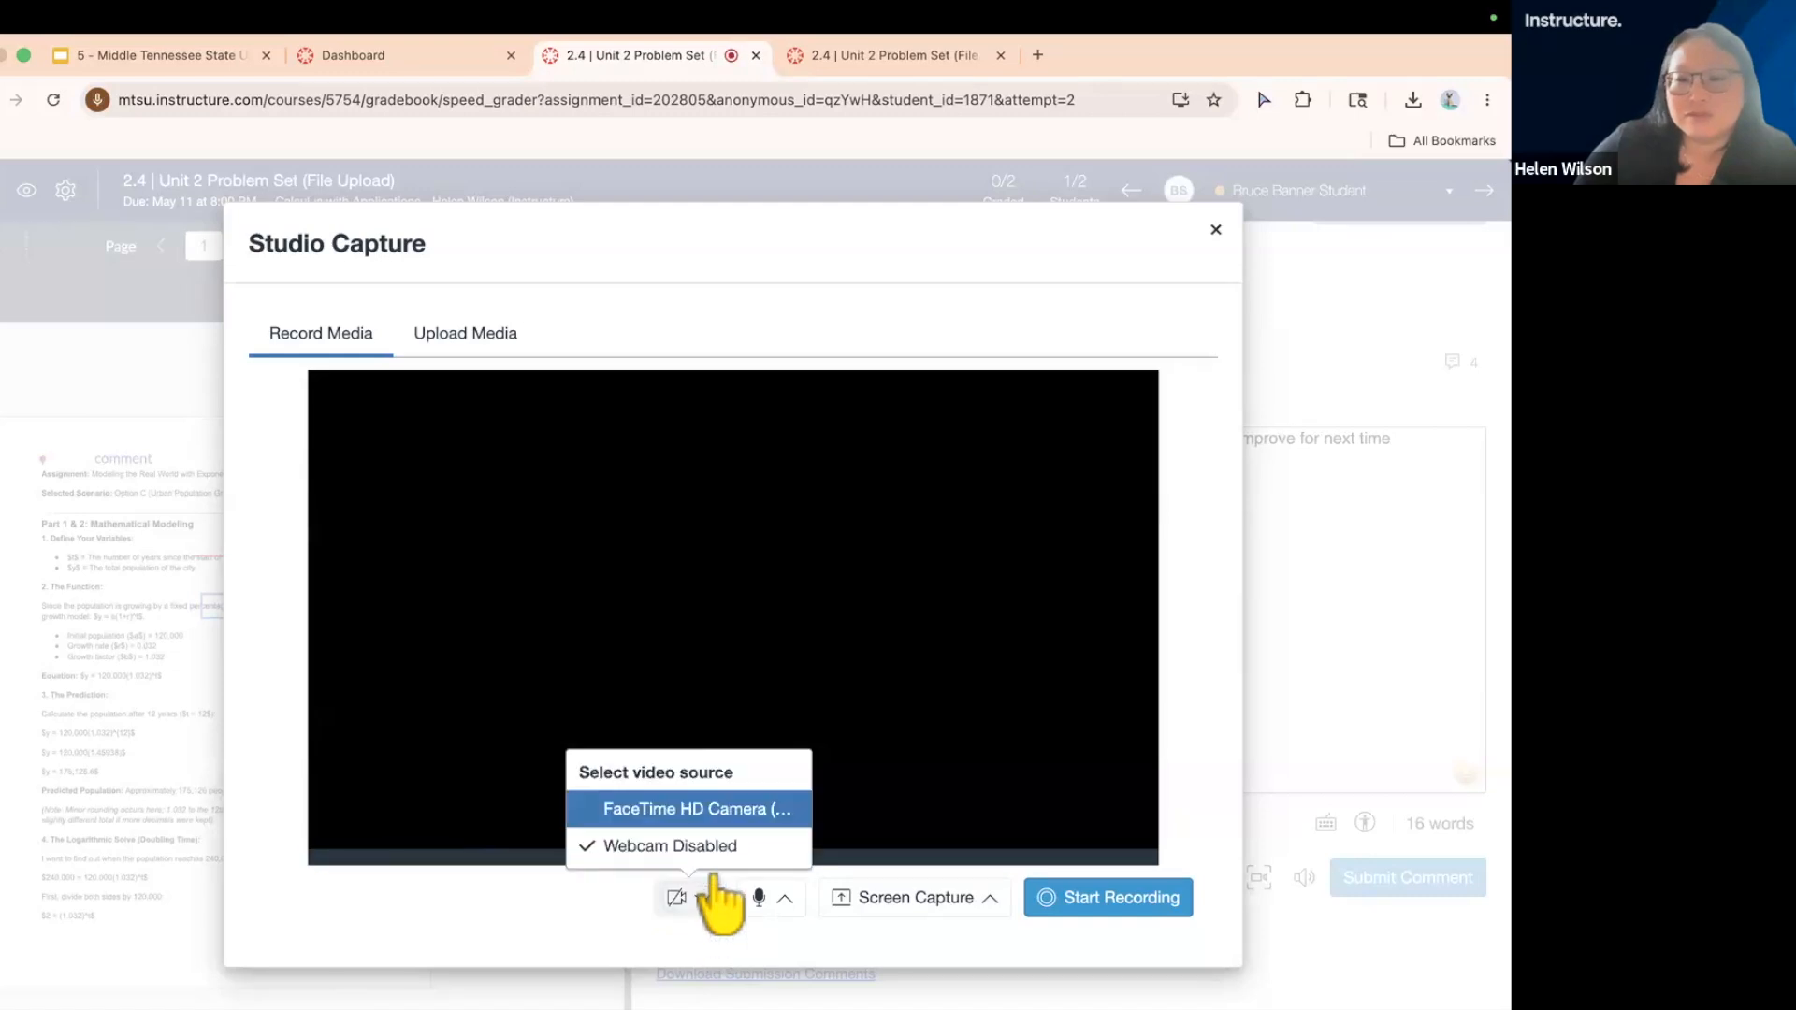
click(719, 811)
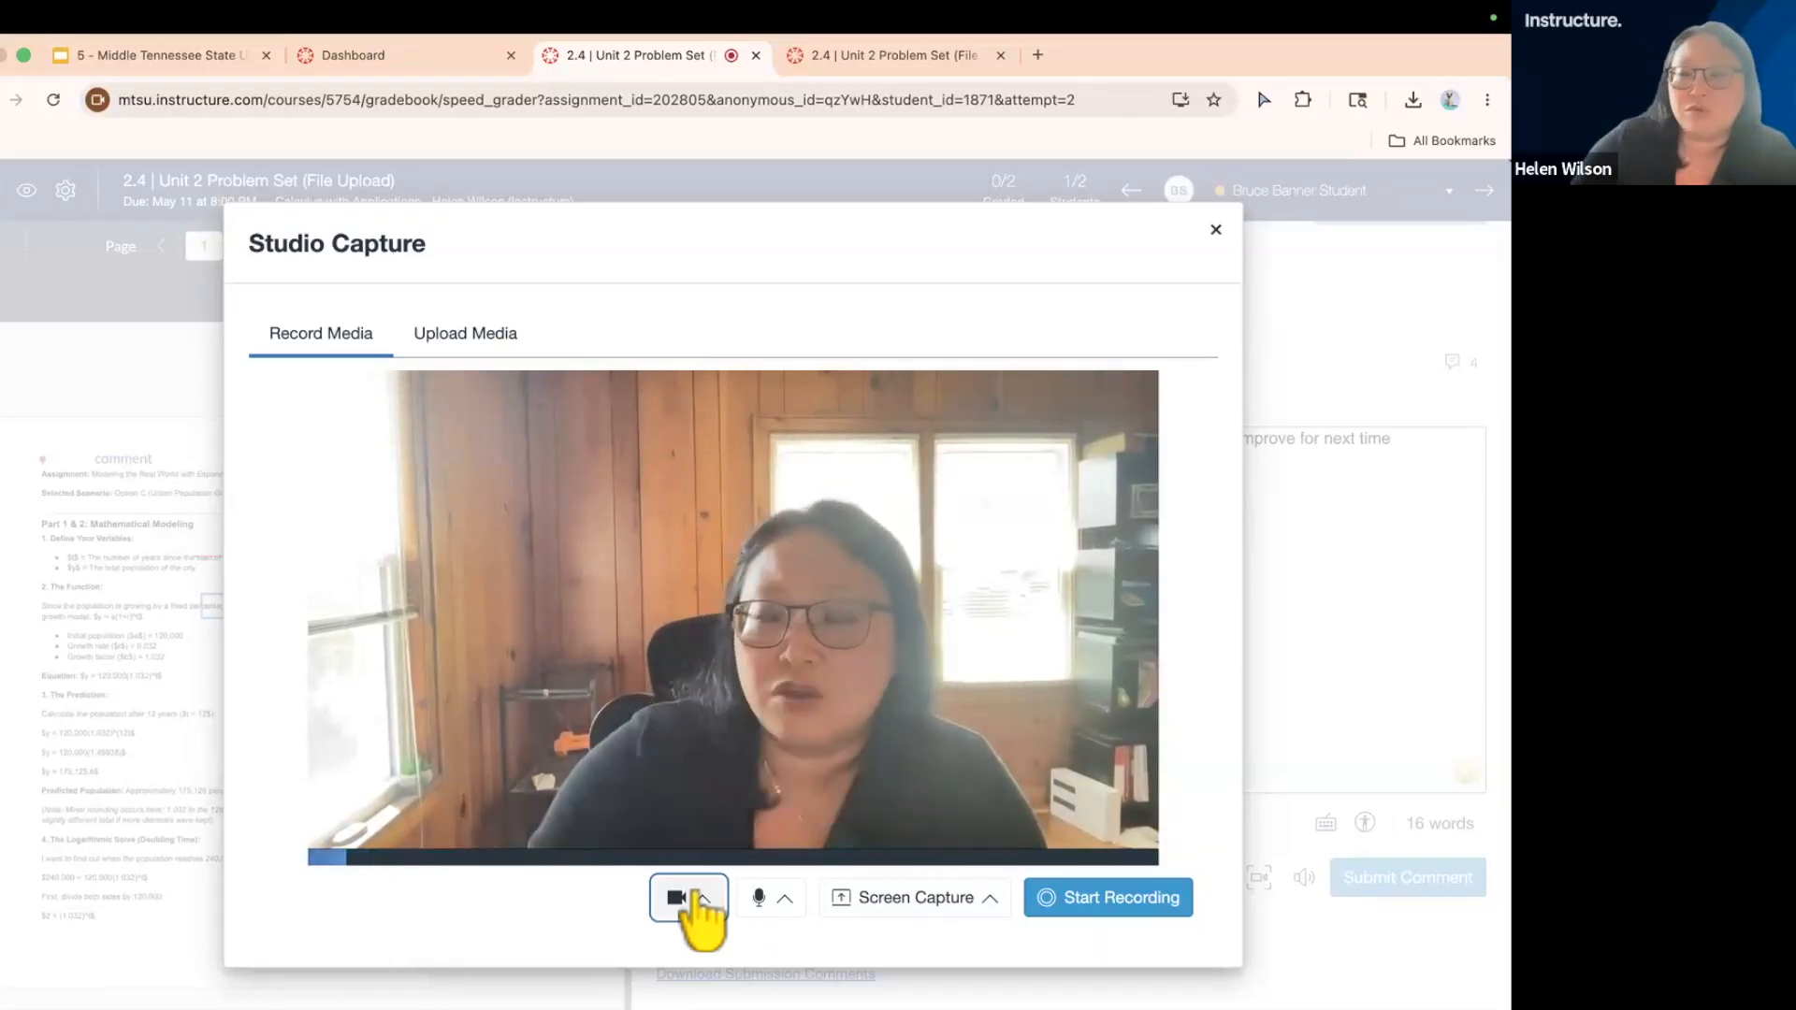
- Record a screen capture of the current SpeedGrader browser tab, finish it, and add the recording as a comment on the attempt
click(907, 900)
click(936, 945)
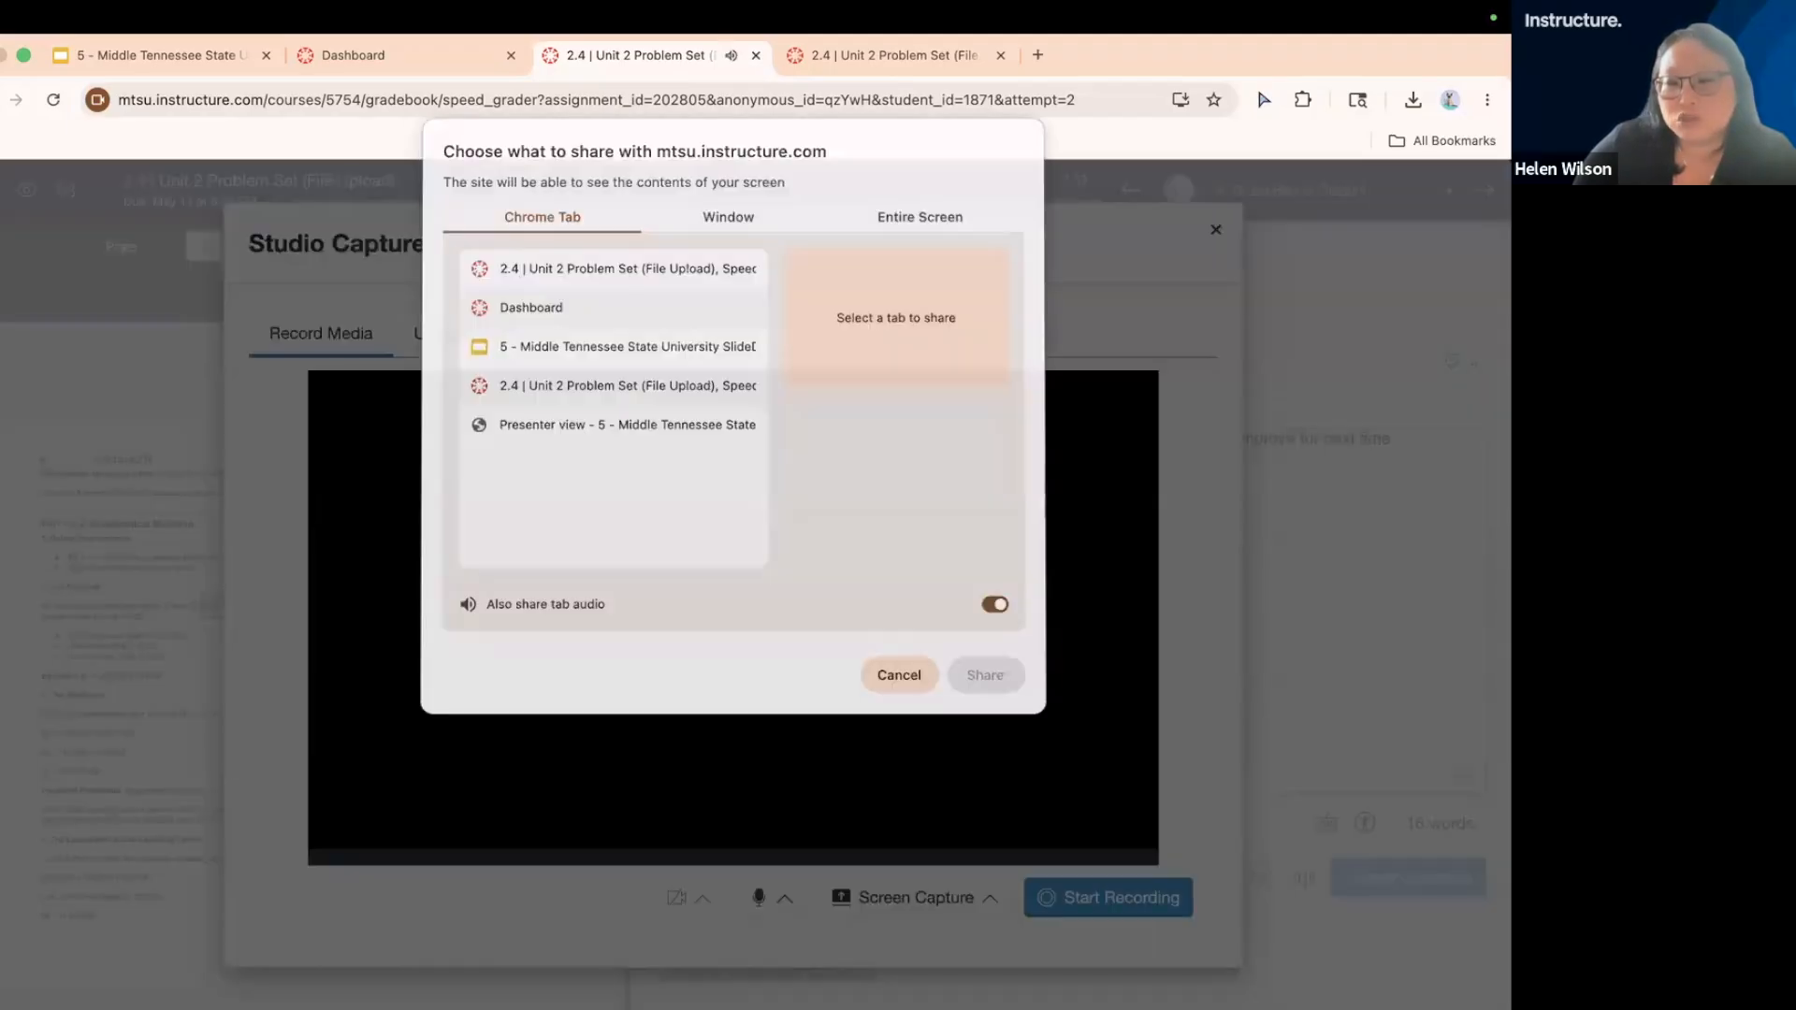
click(609, 272)
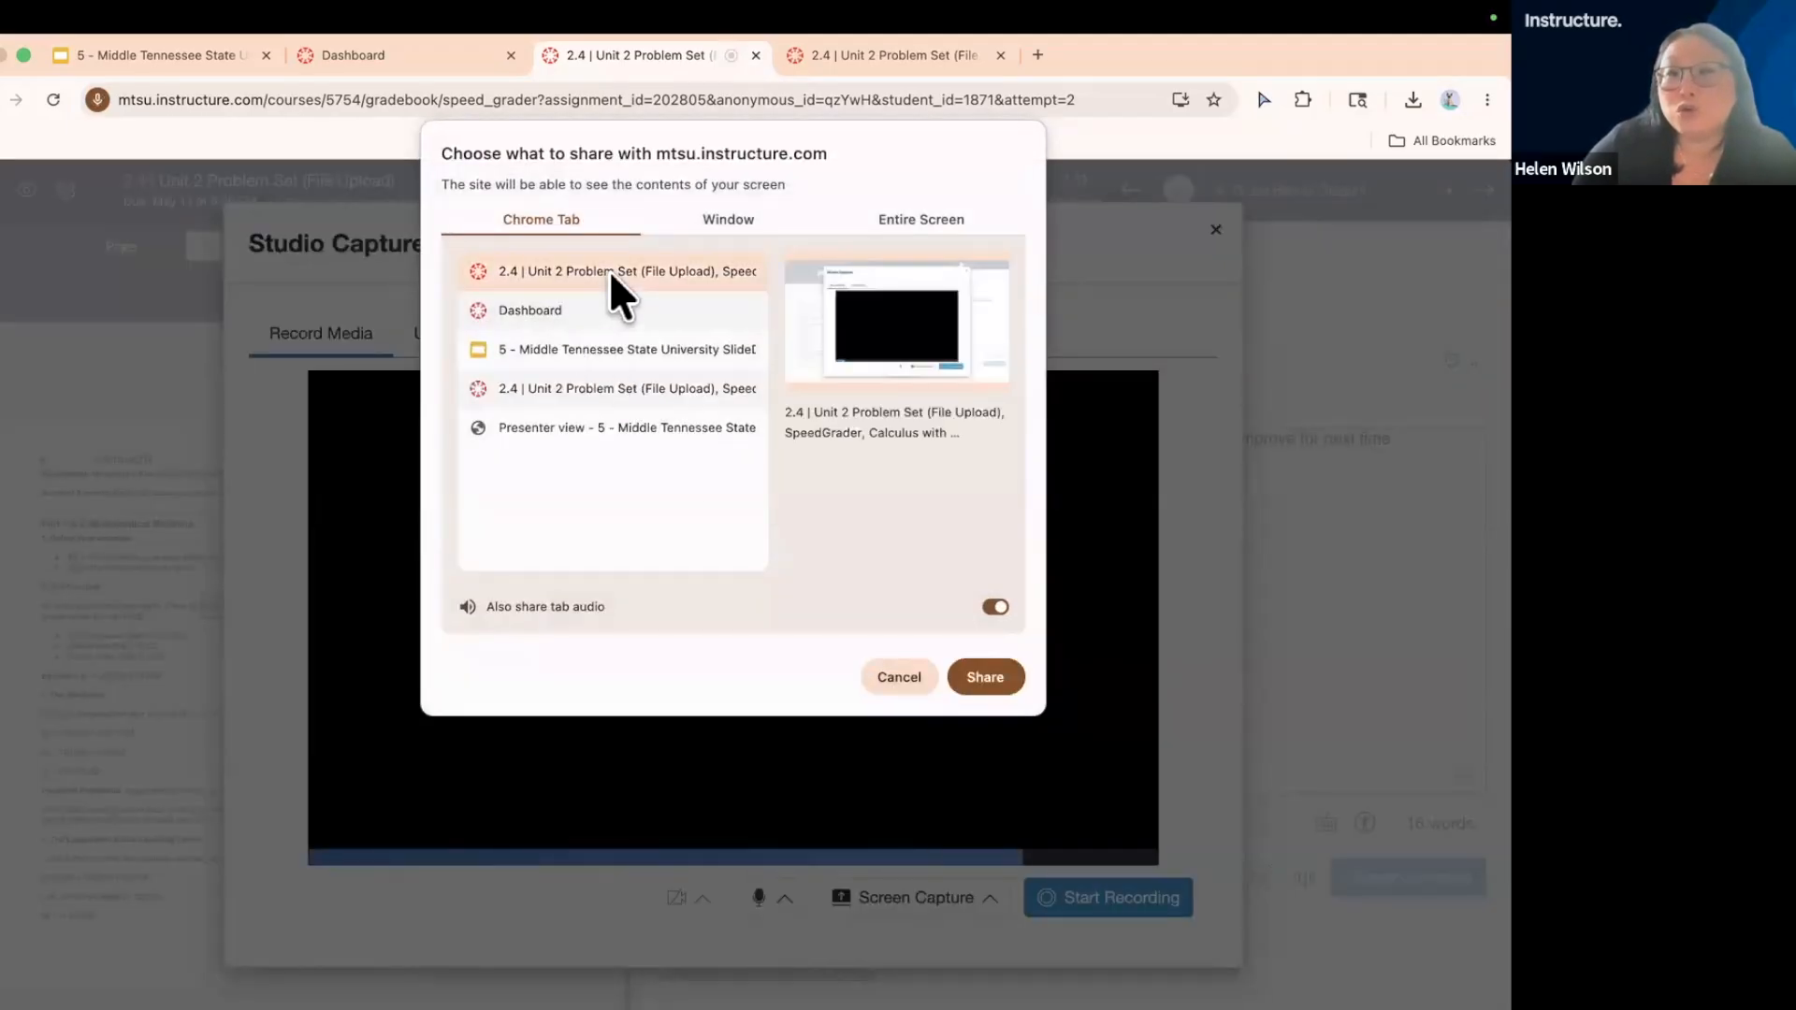
click(1006, 677)
click(1113, 912)
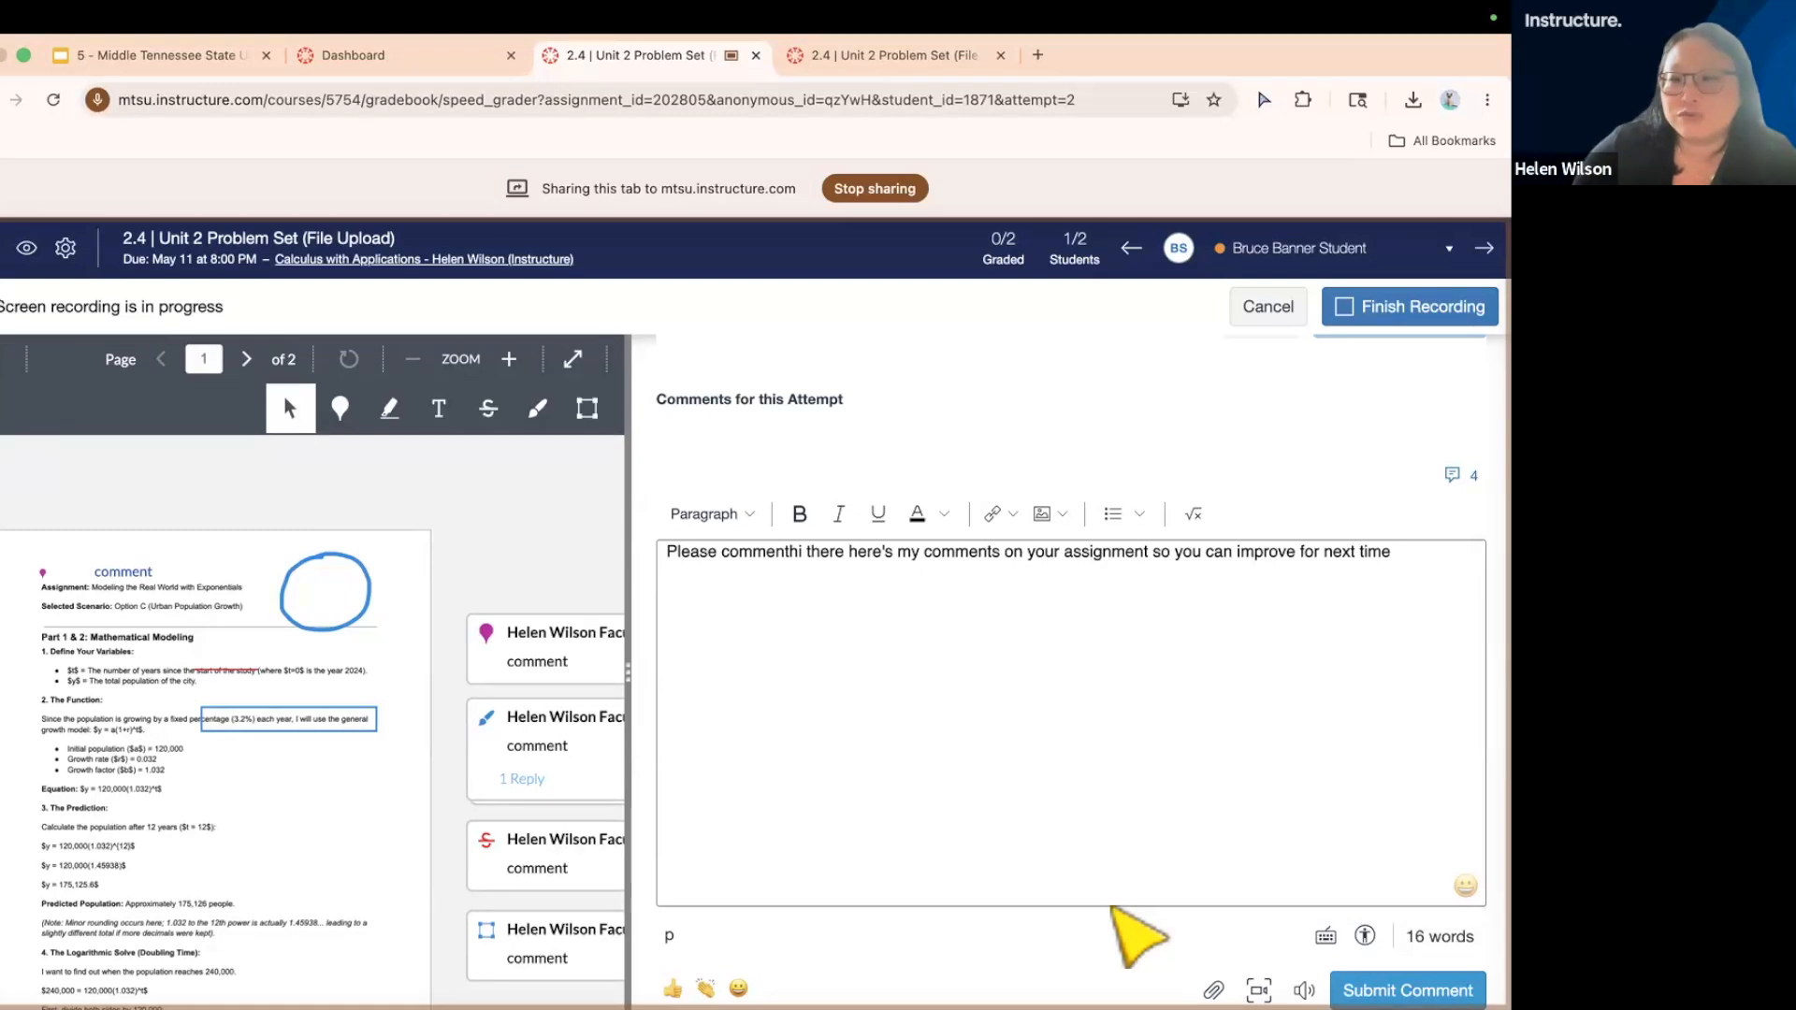
click(1387, 313)
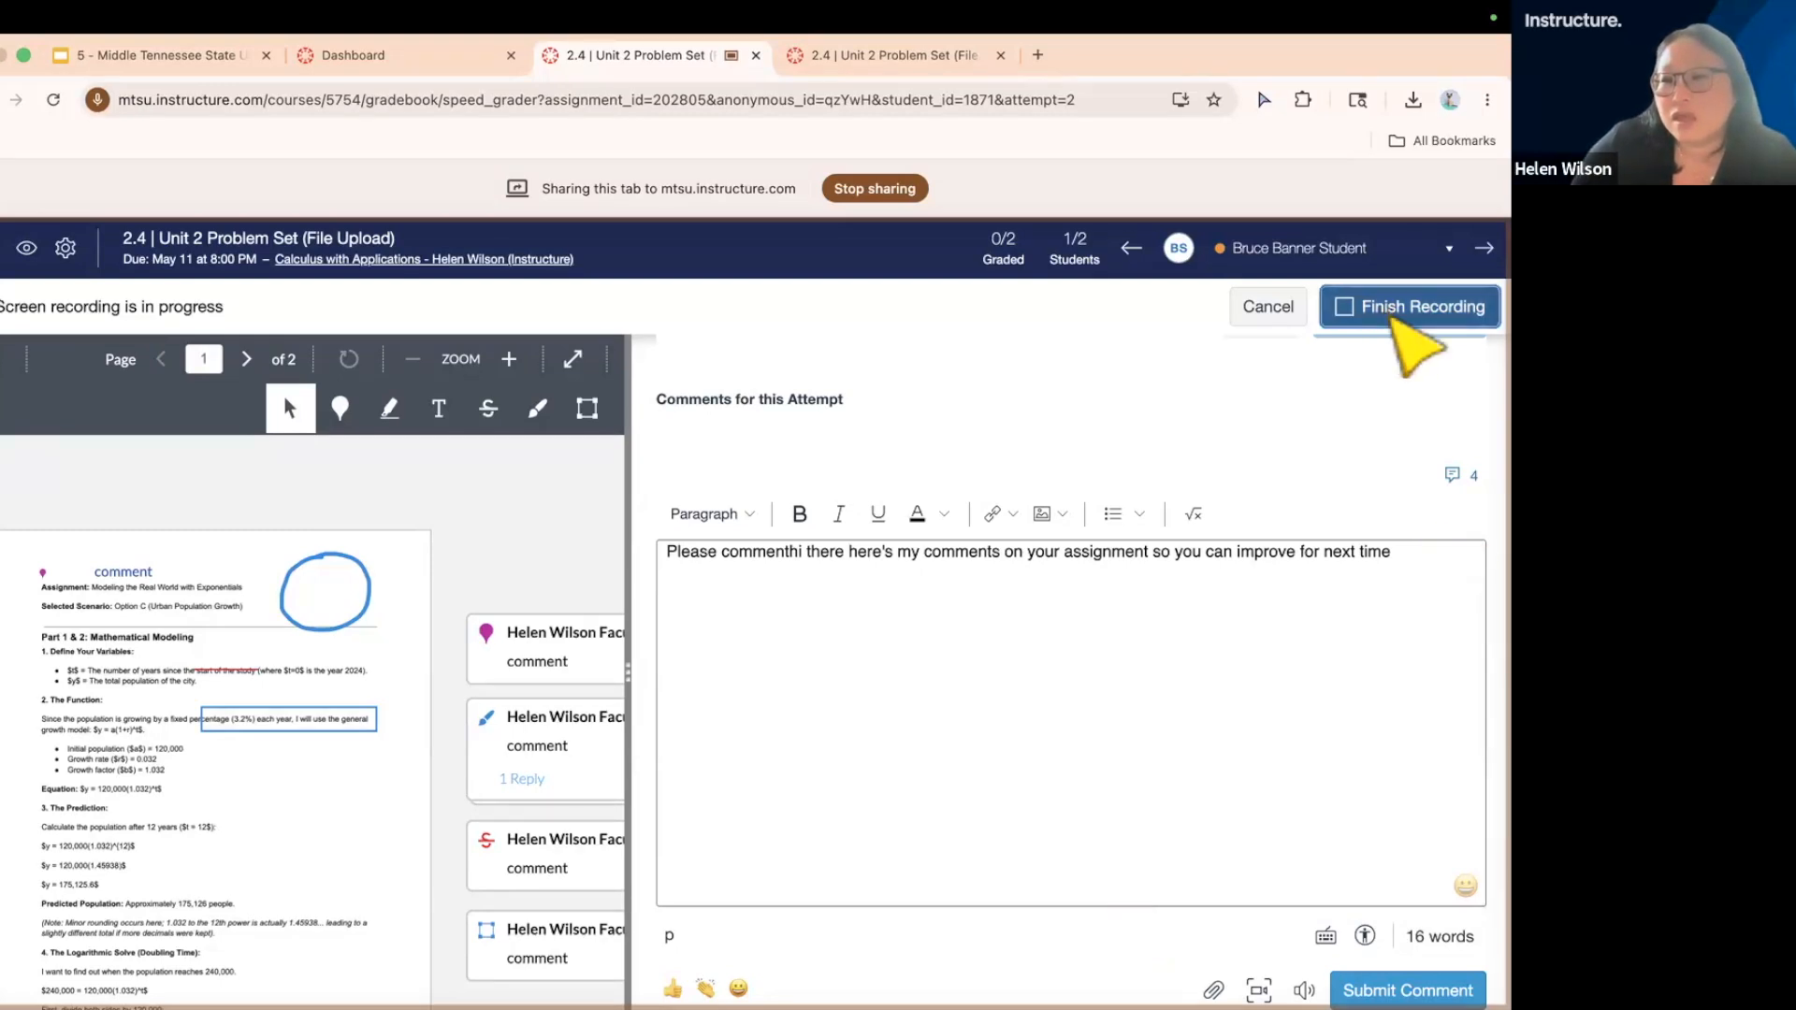
click(1065, 905)
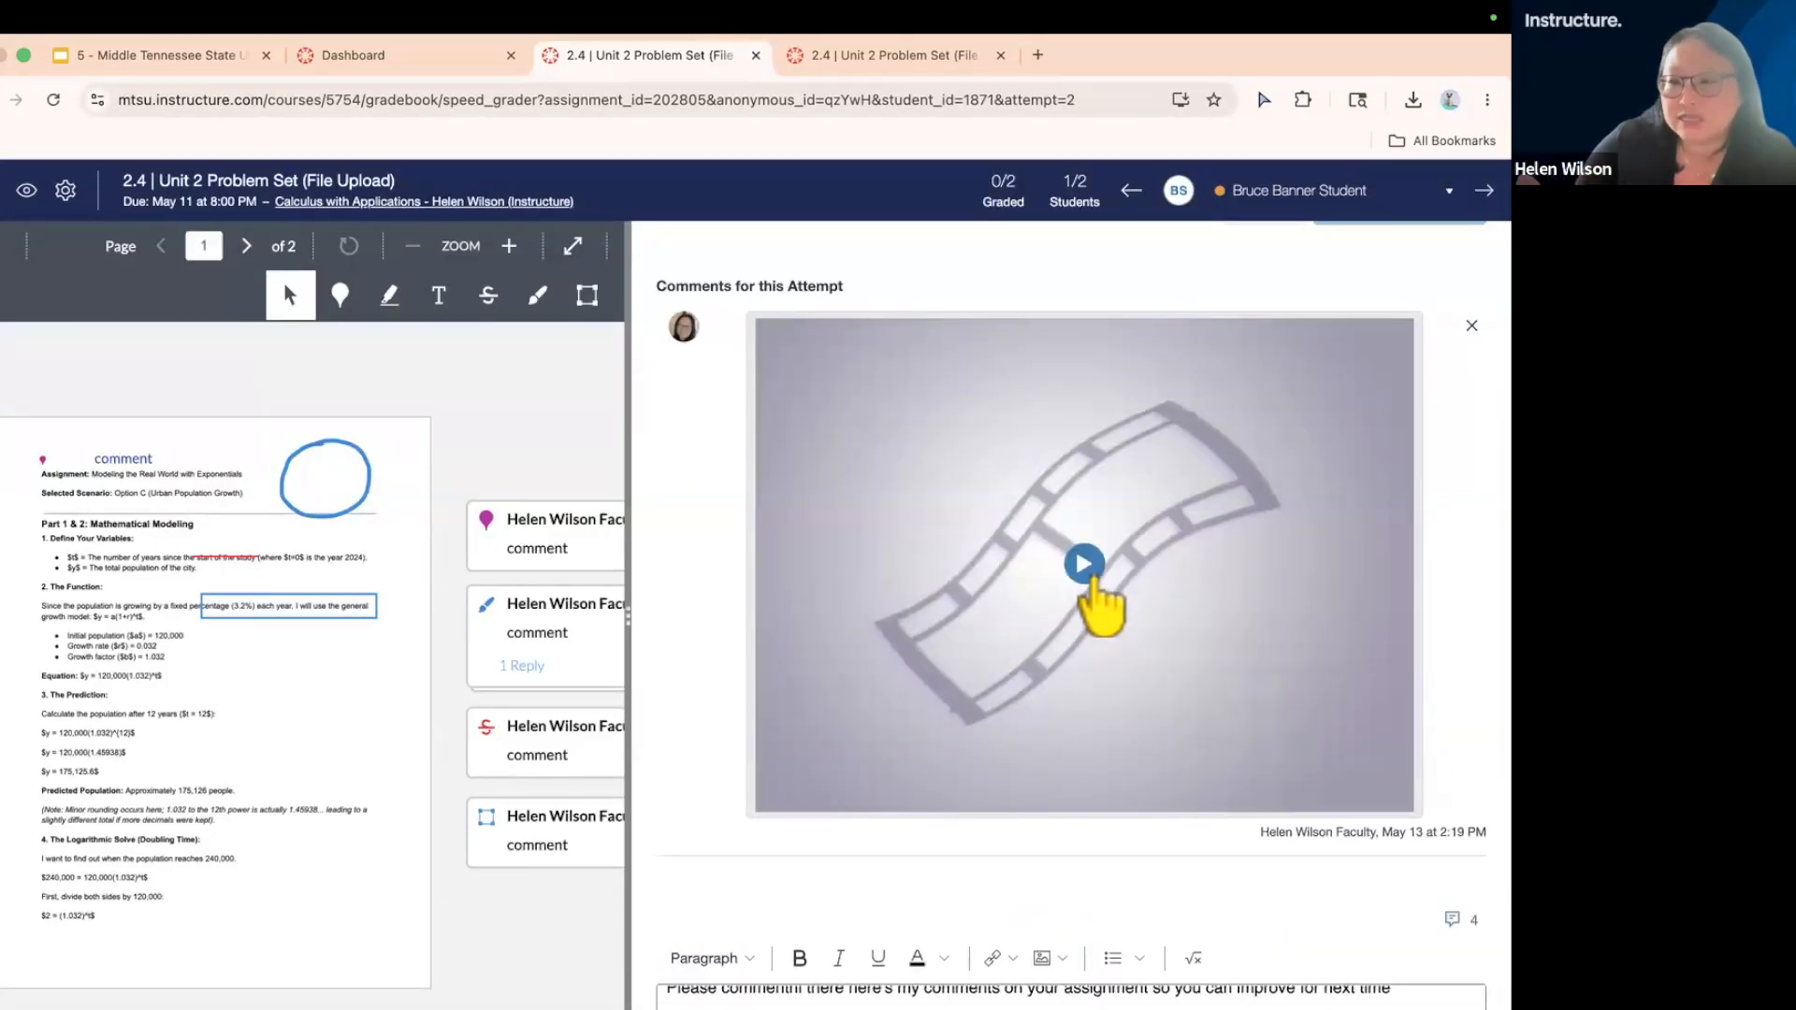
- Replace the draft with "Hey, noticed this is the wrong assignment, can you please resubmit?", submit the comment, and reassign the assignment to the student
scroll(1165, 892, down, 4)
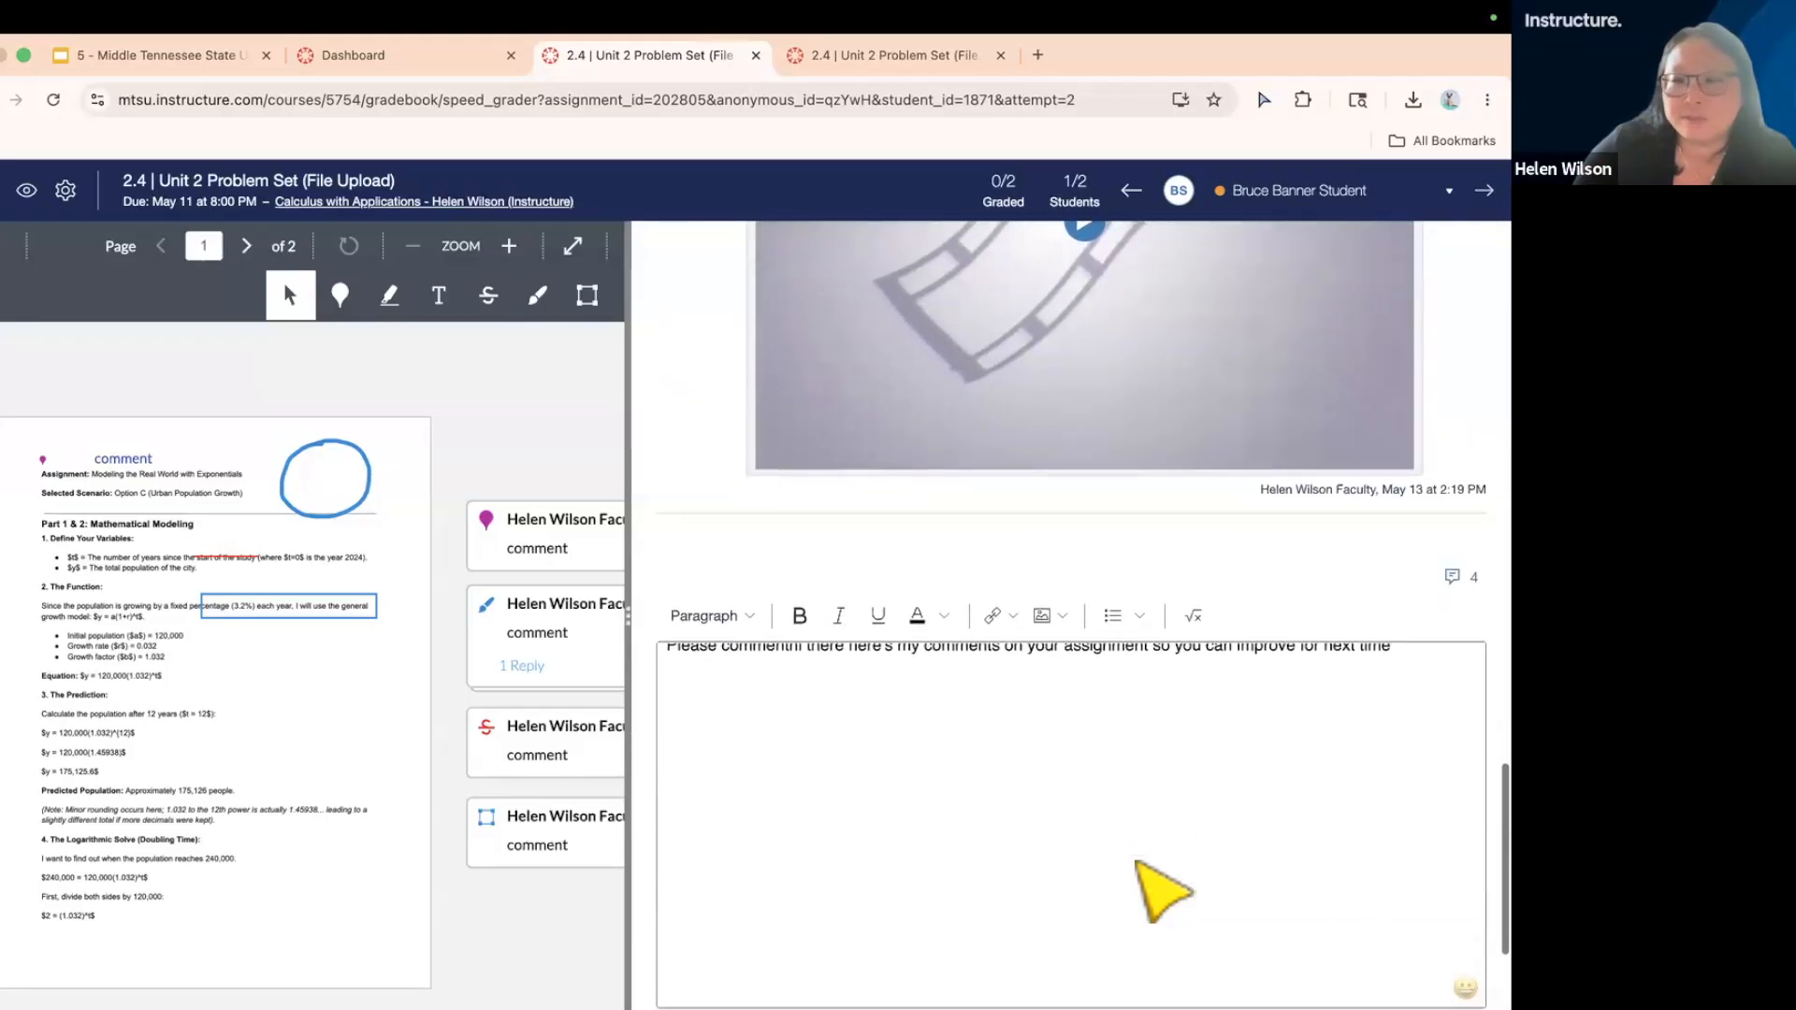
scroll(1165, 891, down, 3)
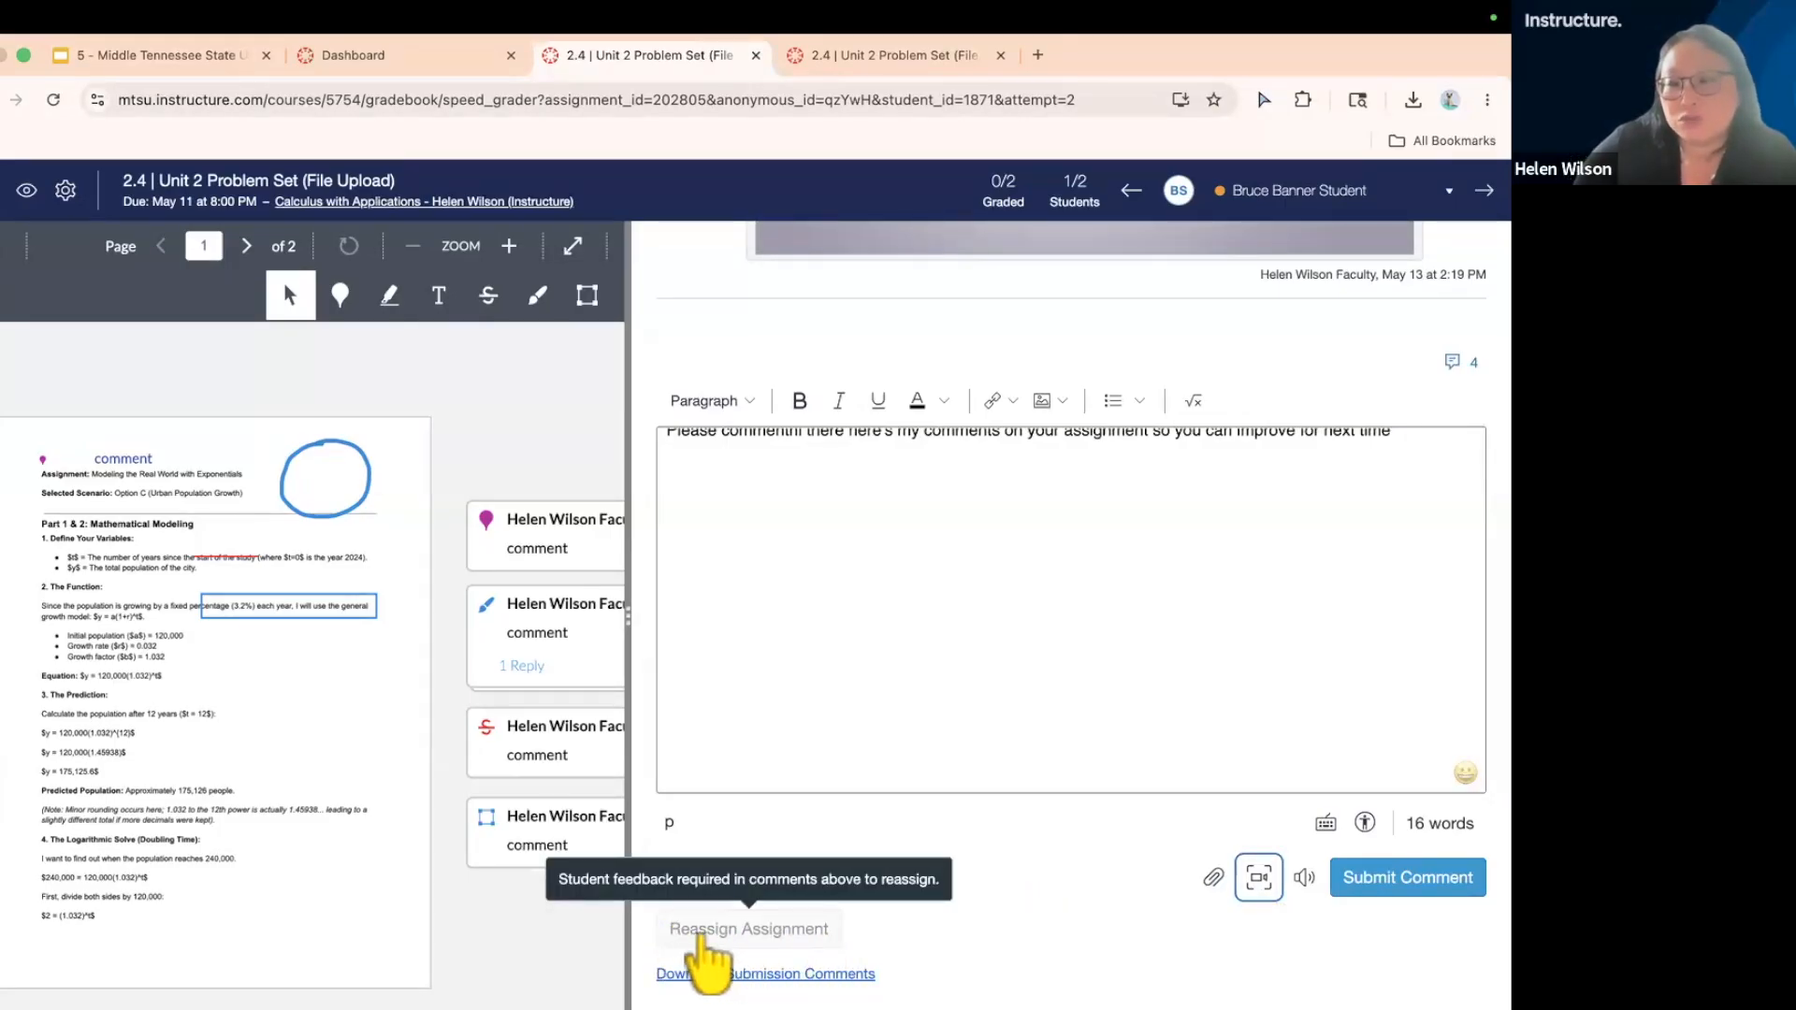
scroll(1081, 561, up, 1)
drag(1403, 457, 1164, 440)
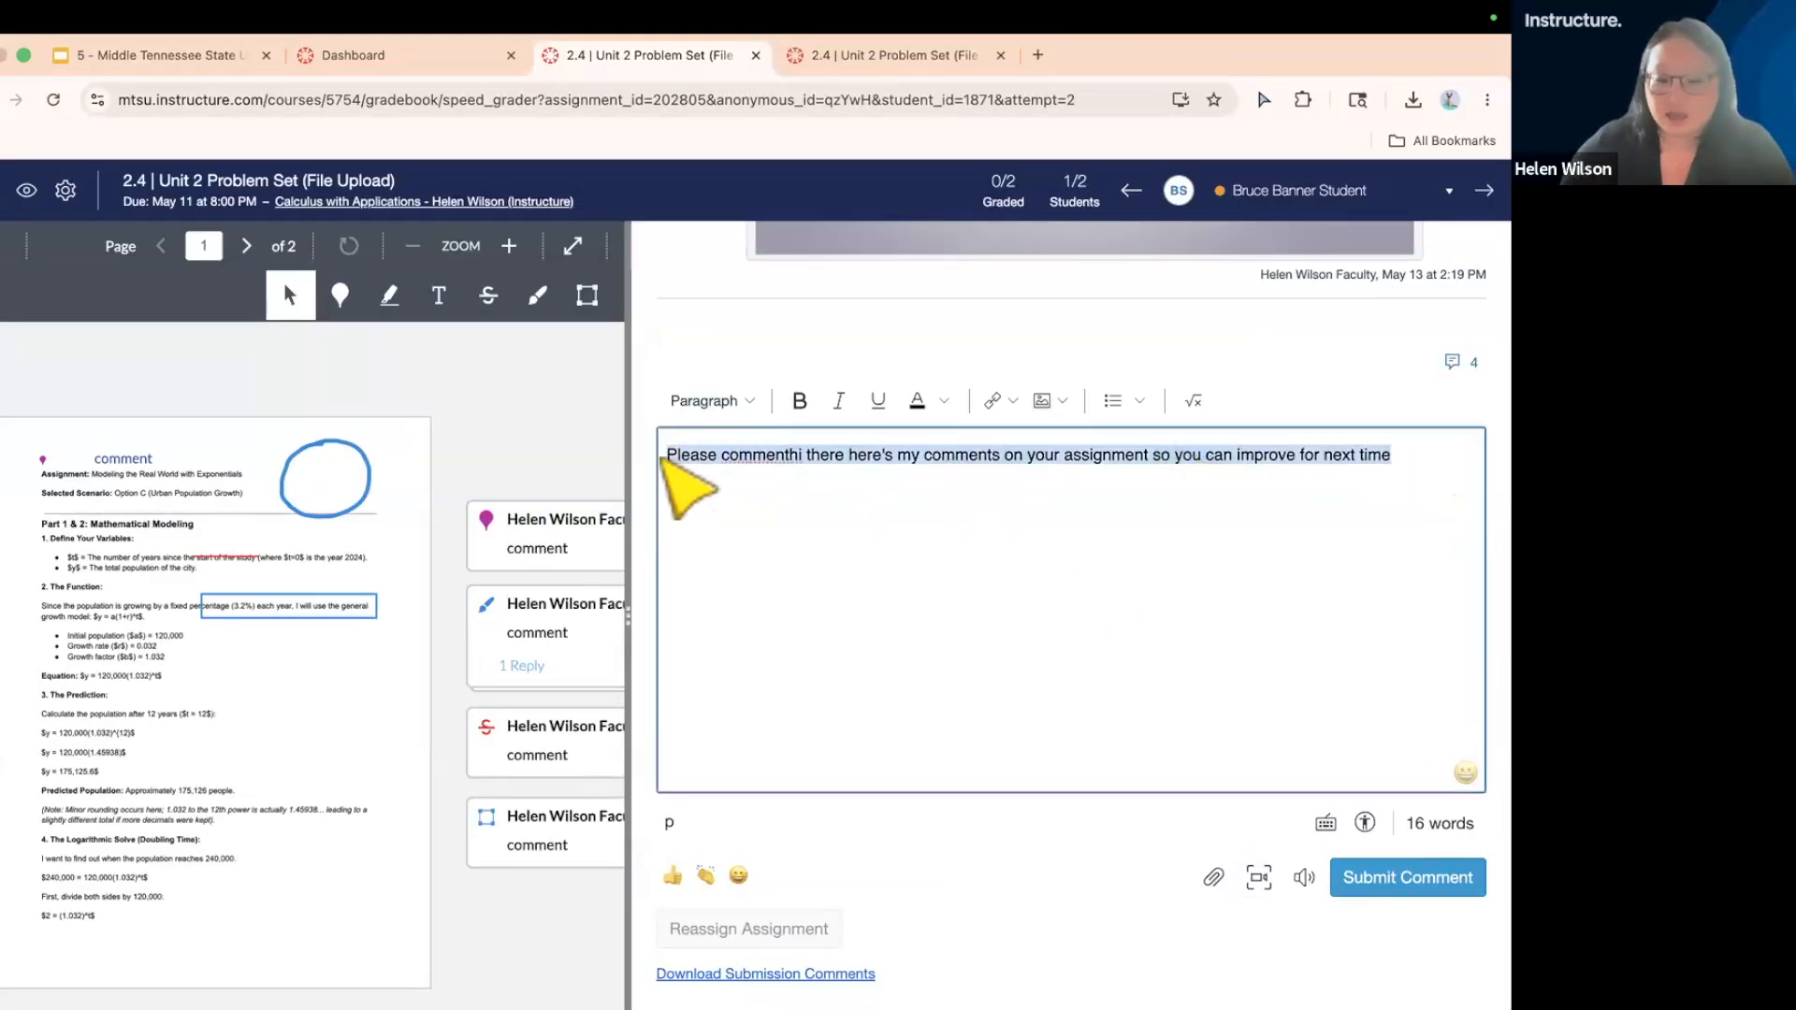
key(BackSpace)
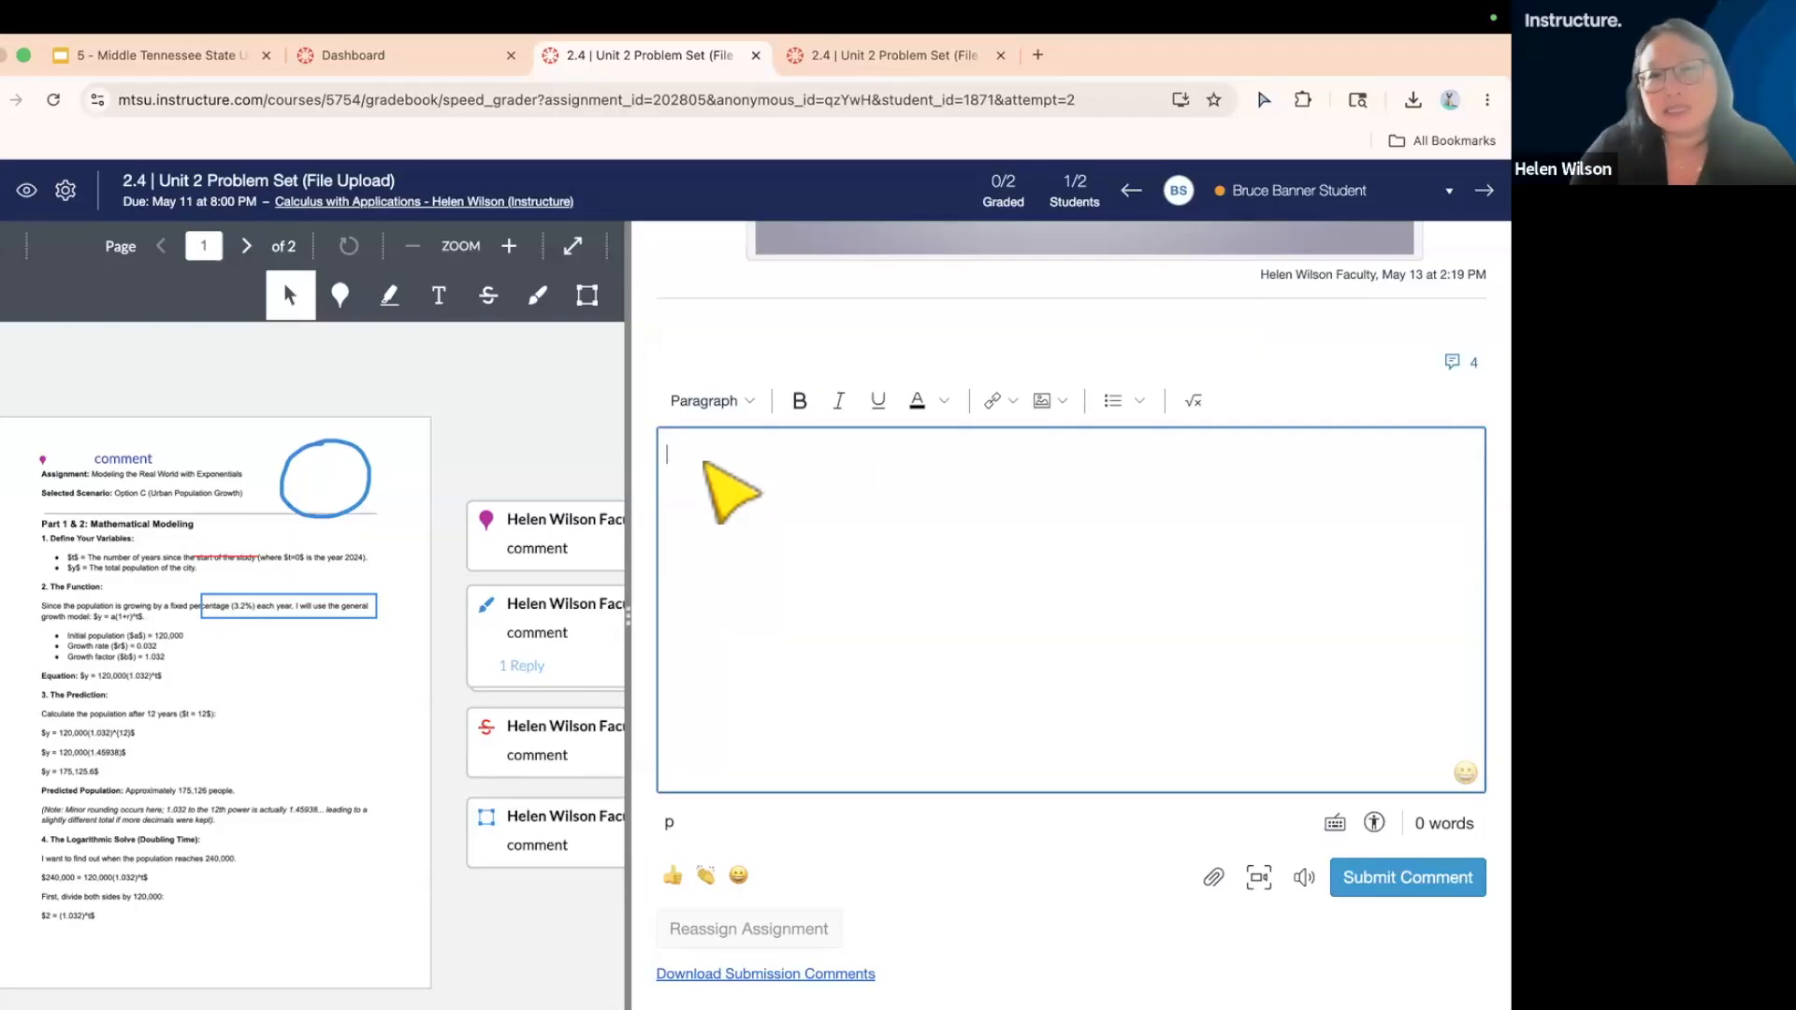
text(H)
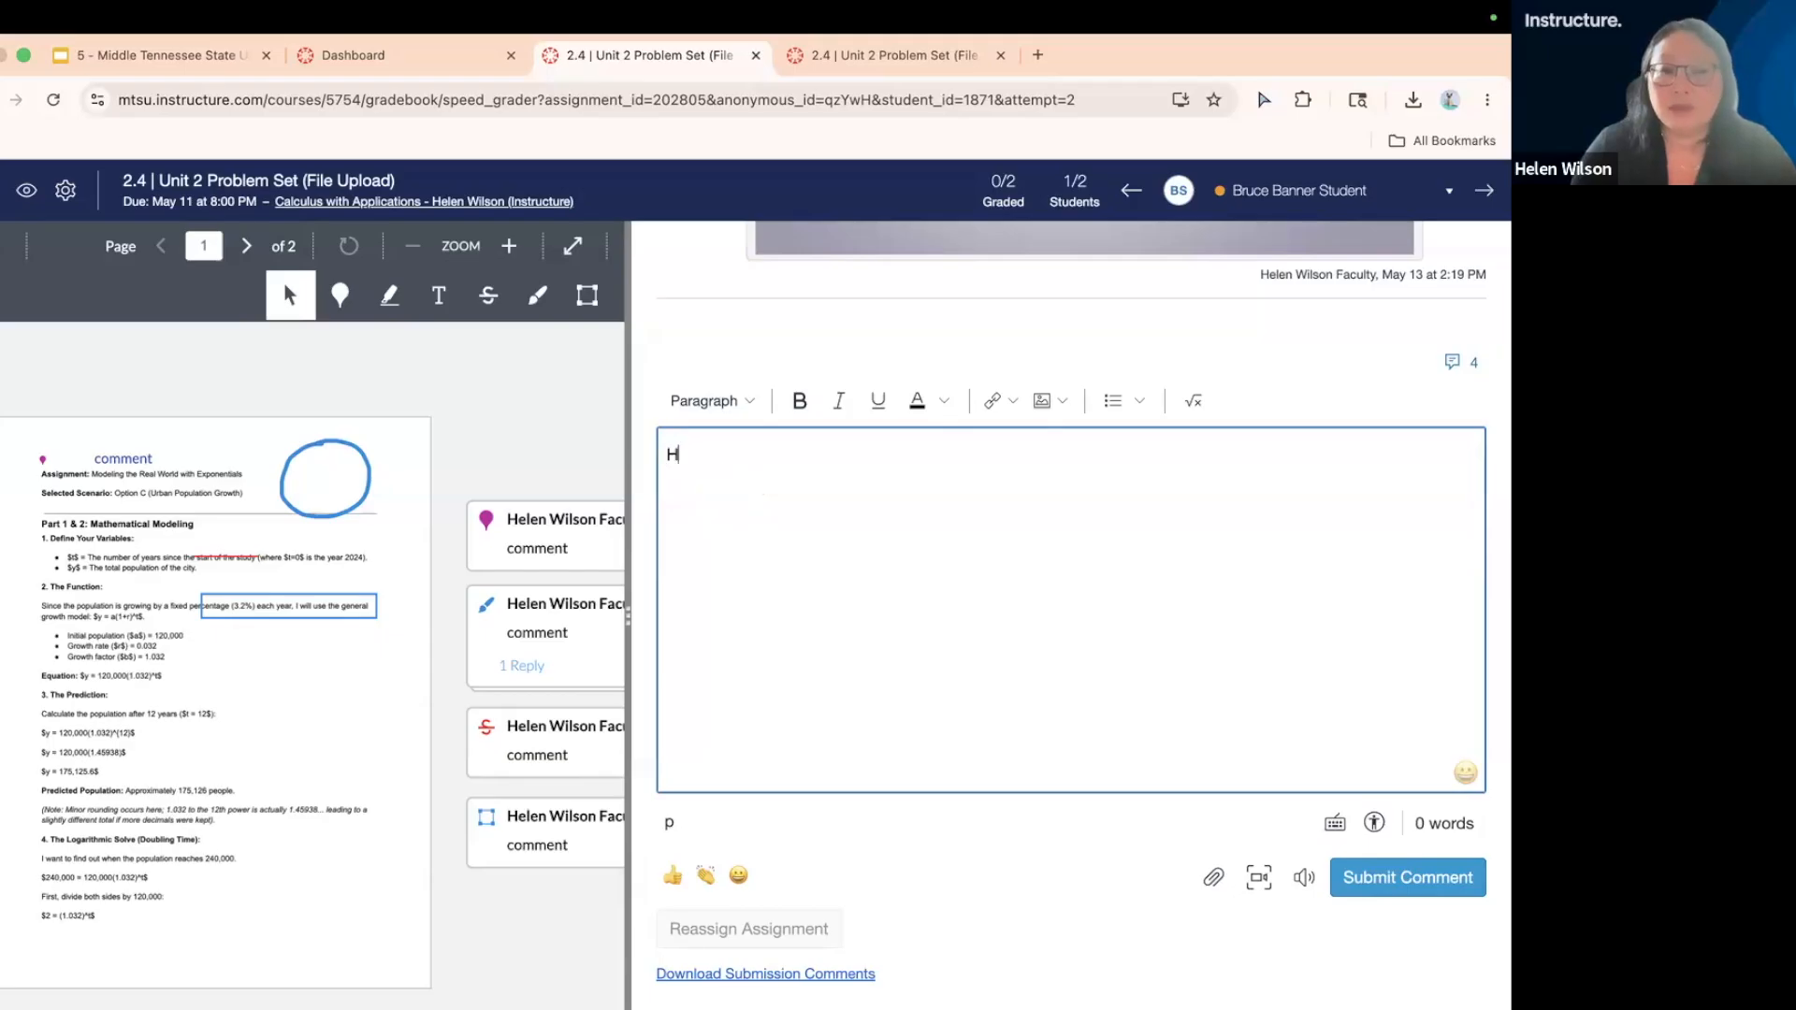
text(ey, noticed this is the wrong assignment, can you please resubmit?)
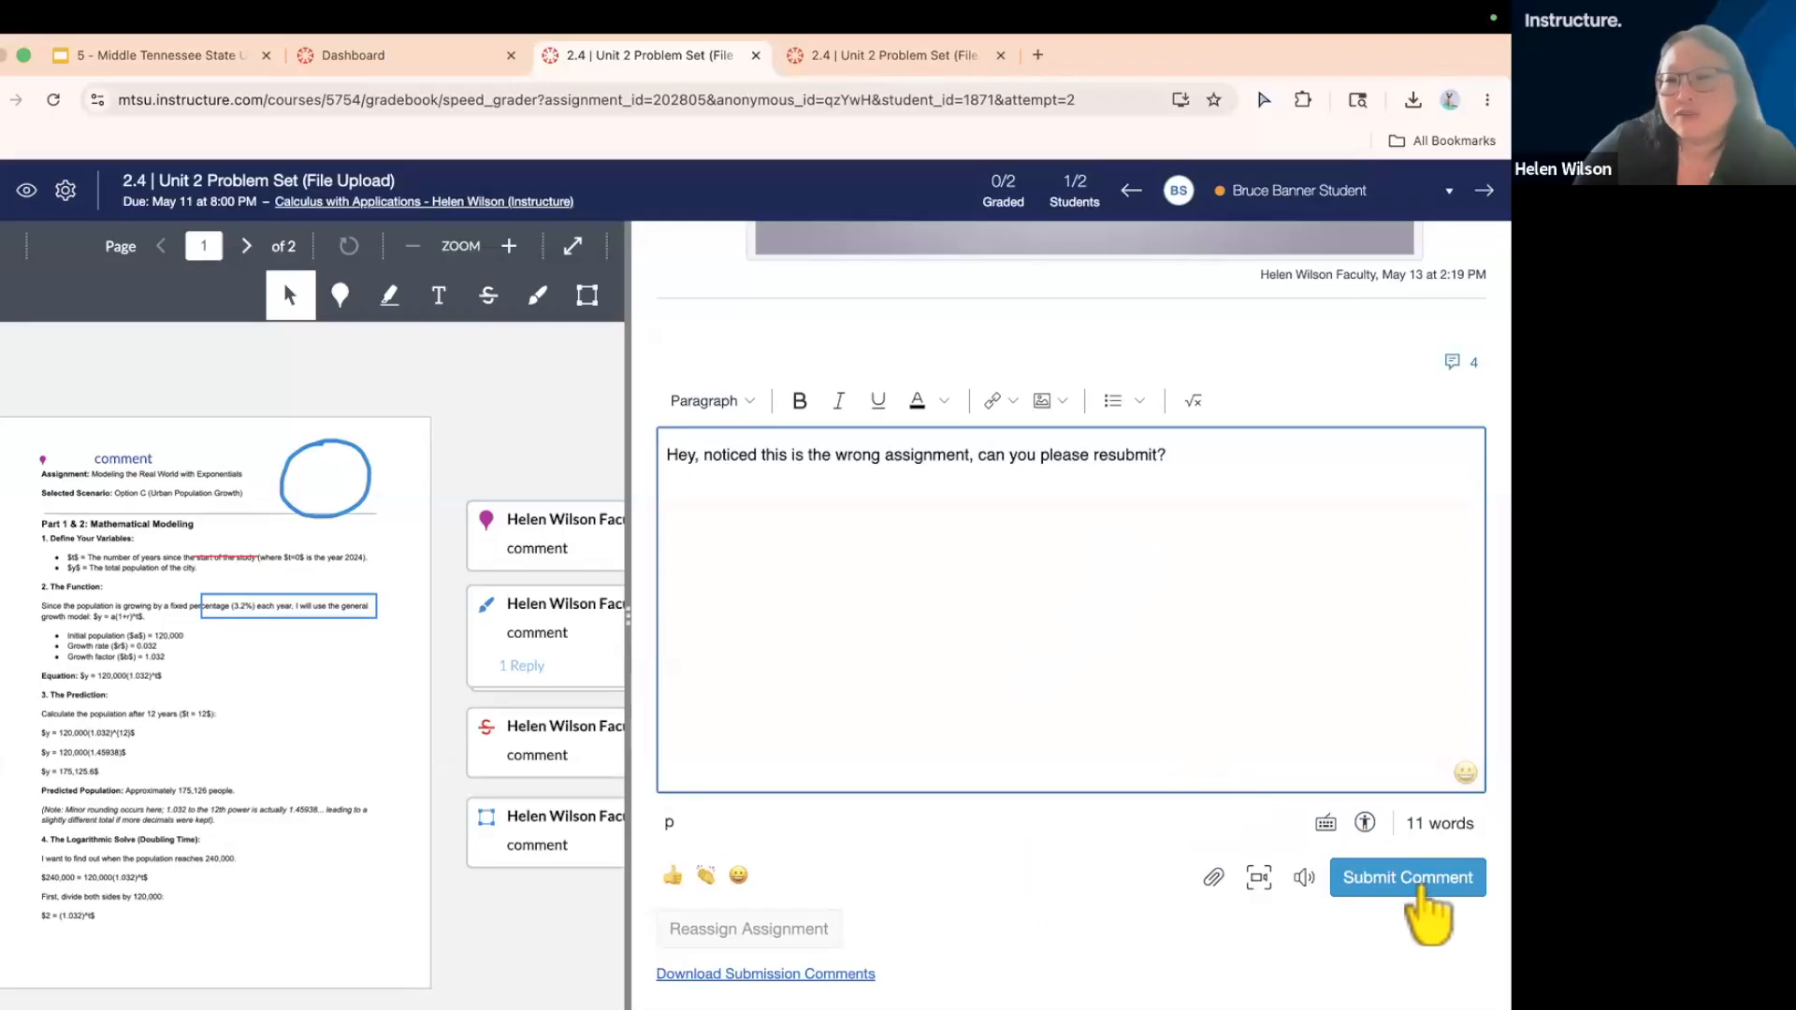
click(1356, 875)
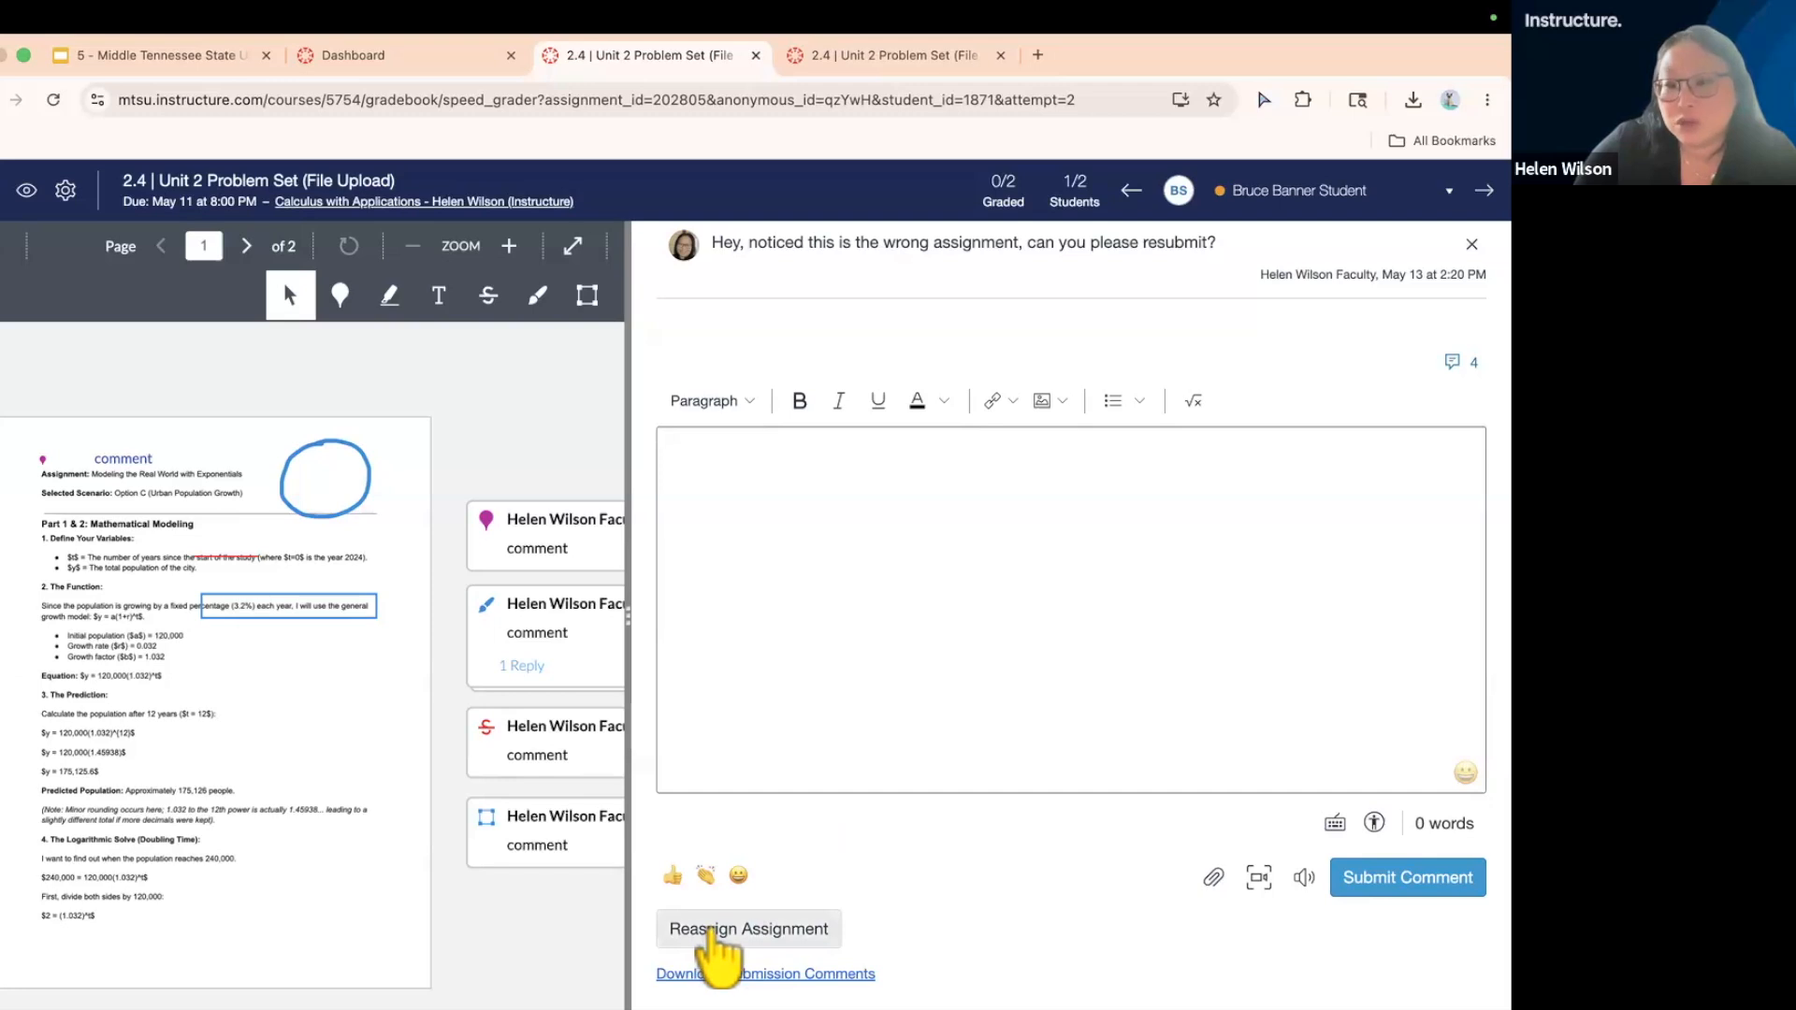
click(710, 930)
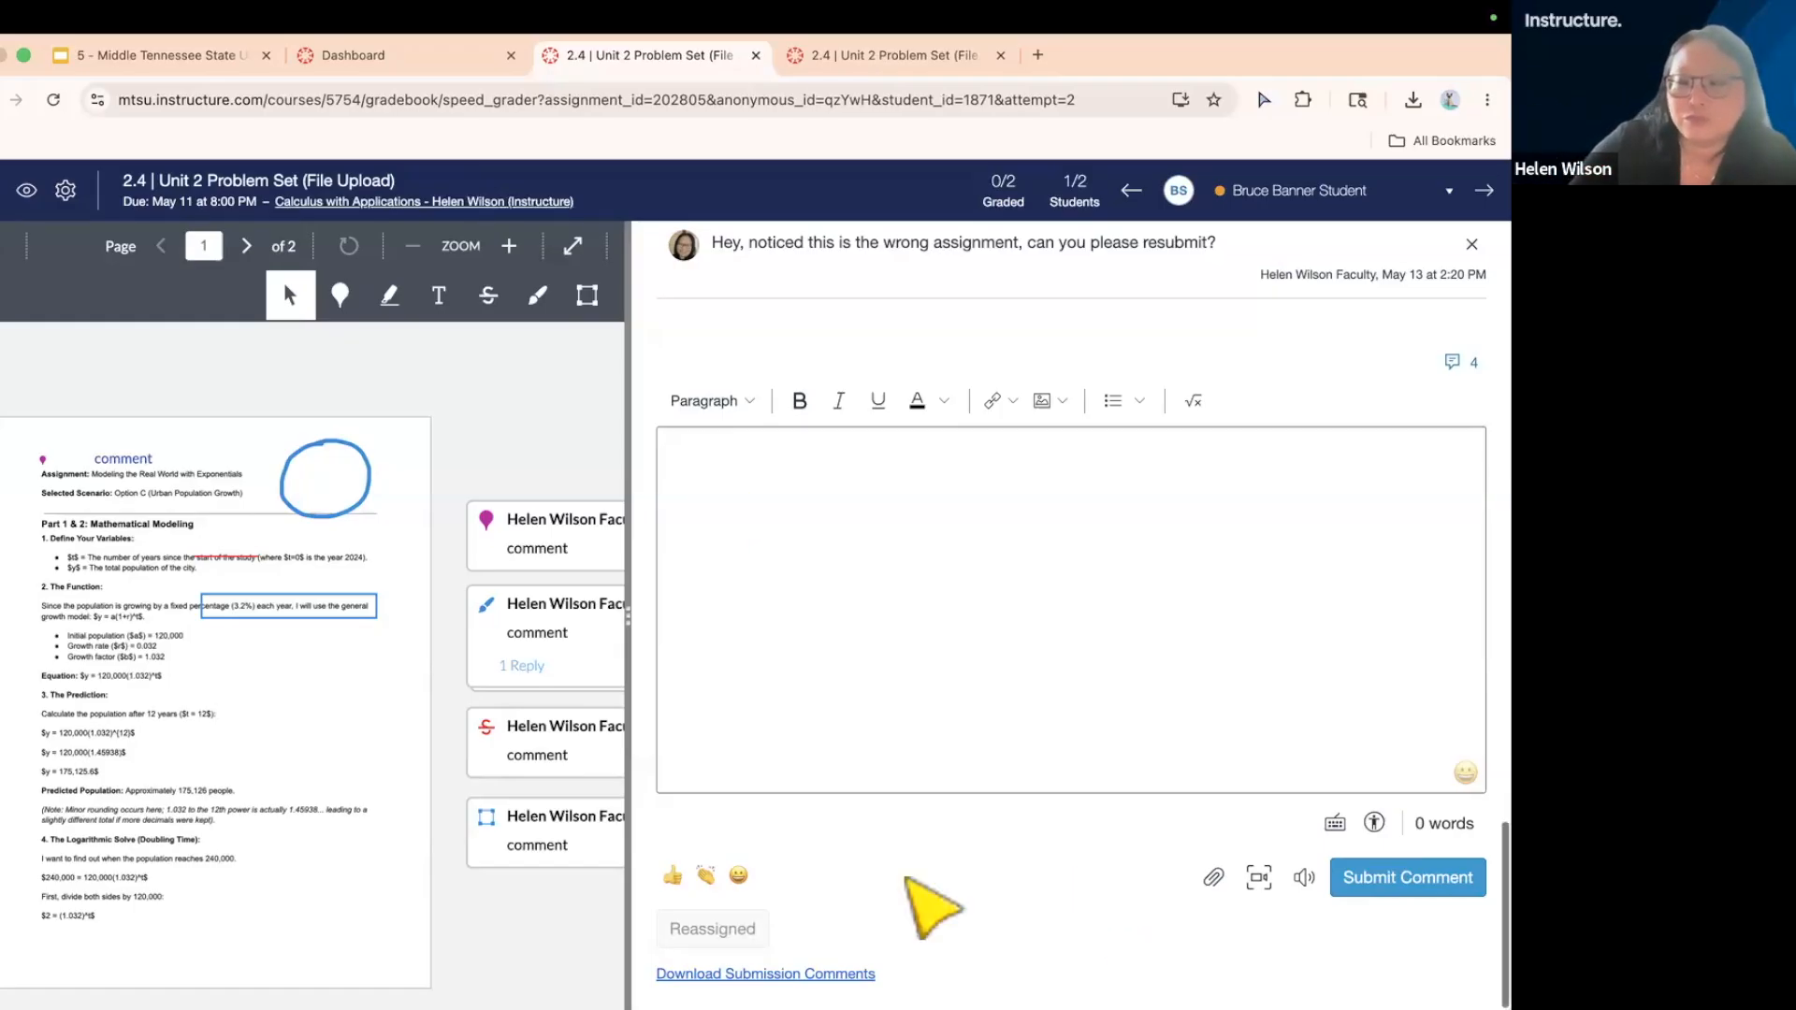
- Widen the submission document area and set the assessment grade to 10
drag(630, 614, 997, 618)
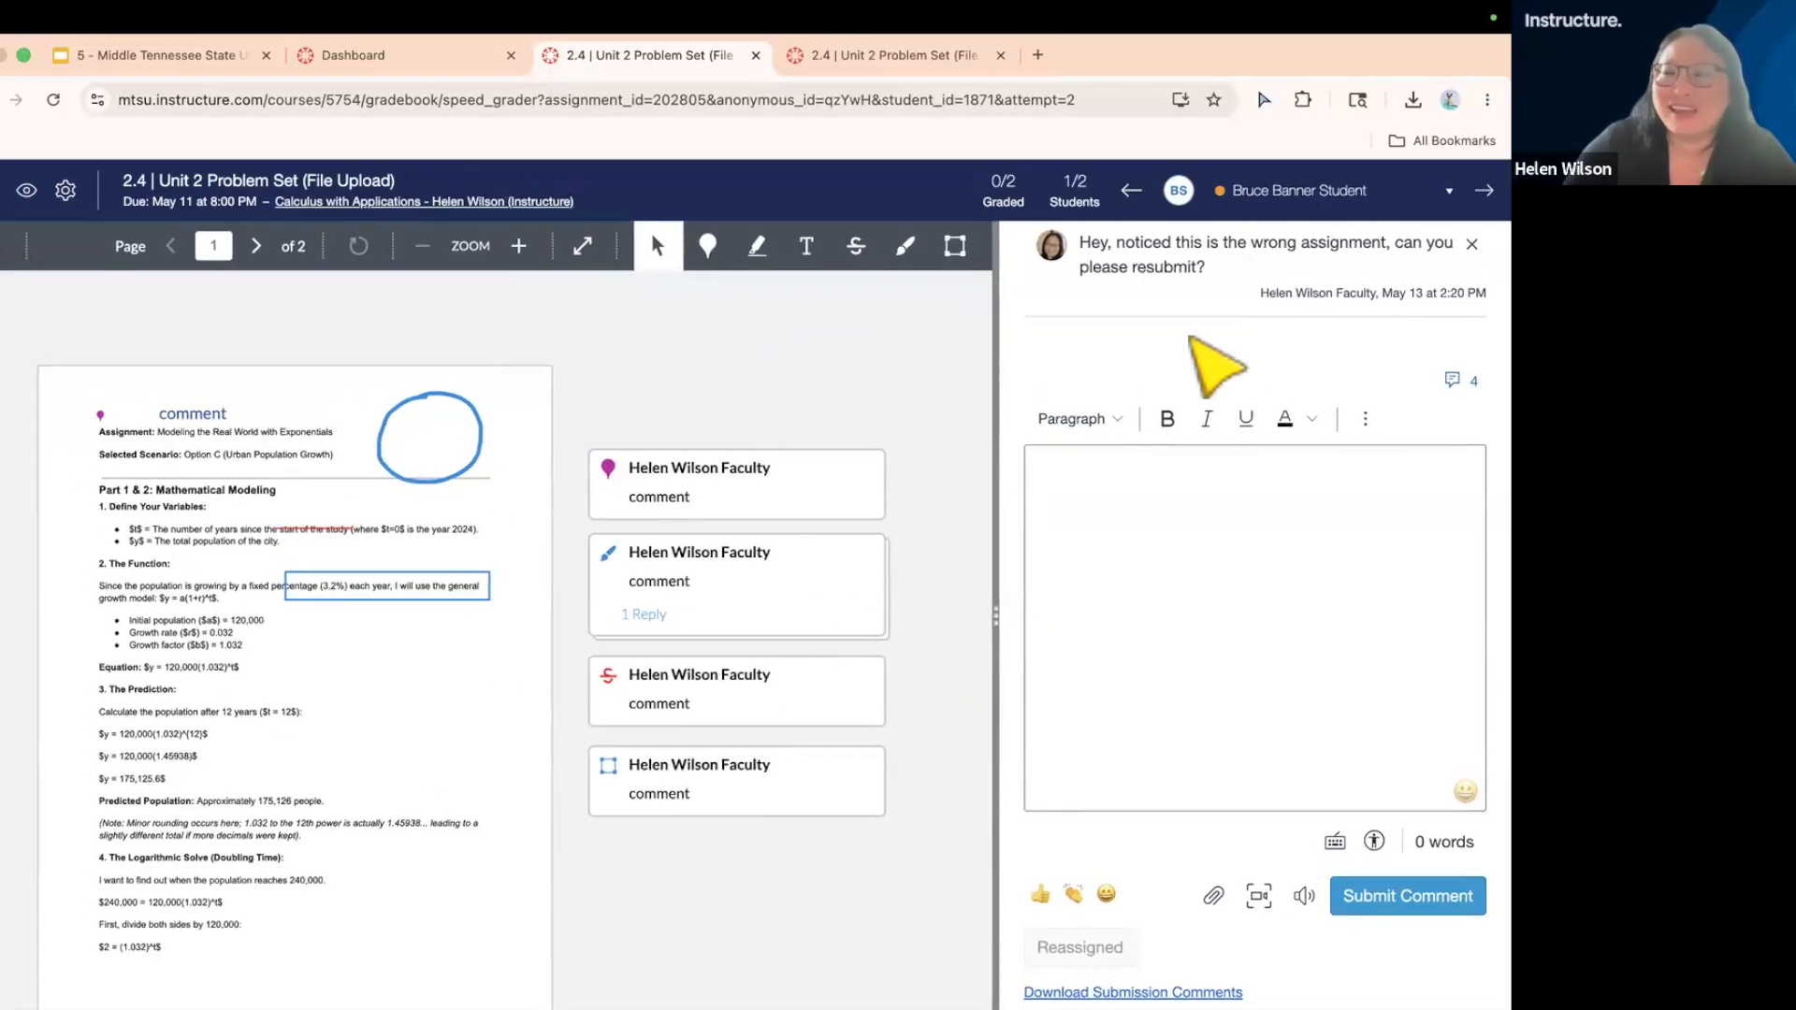
scroll(1193, 496, up, 10)
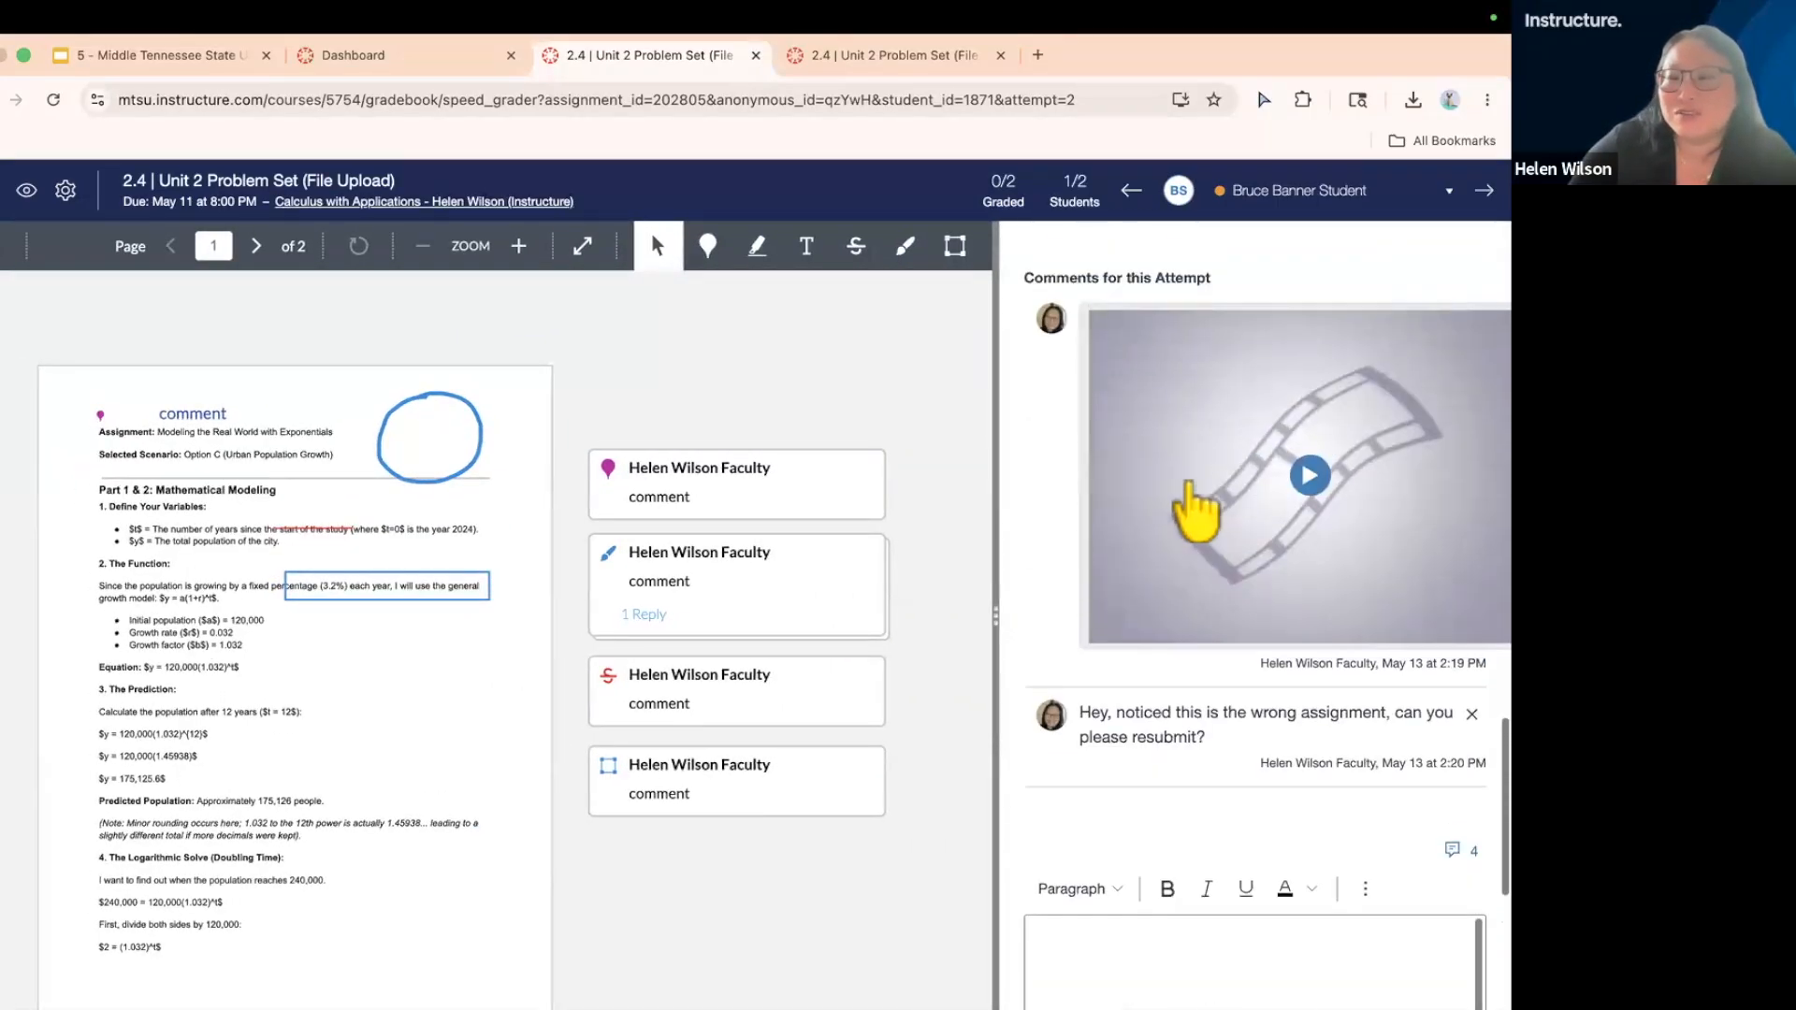
scroll(1192, 495, up, 15)
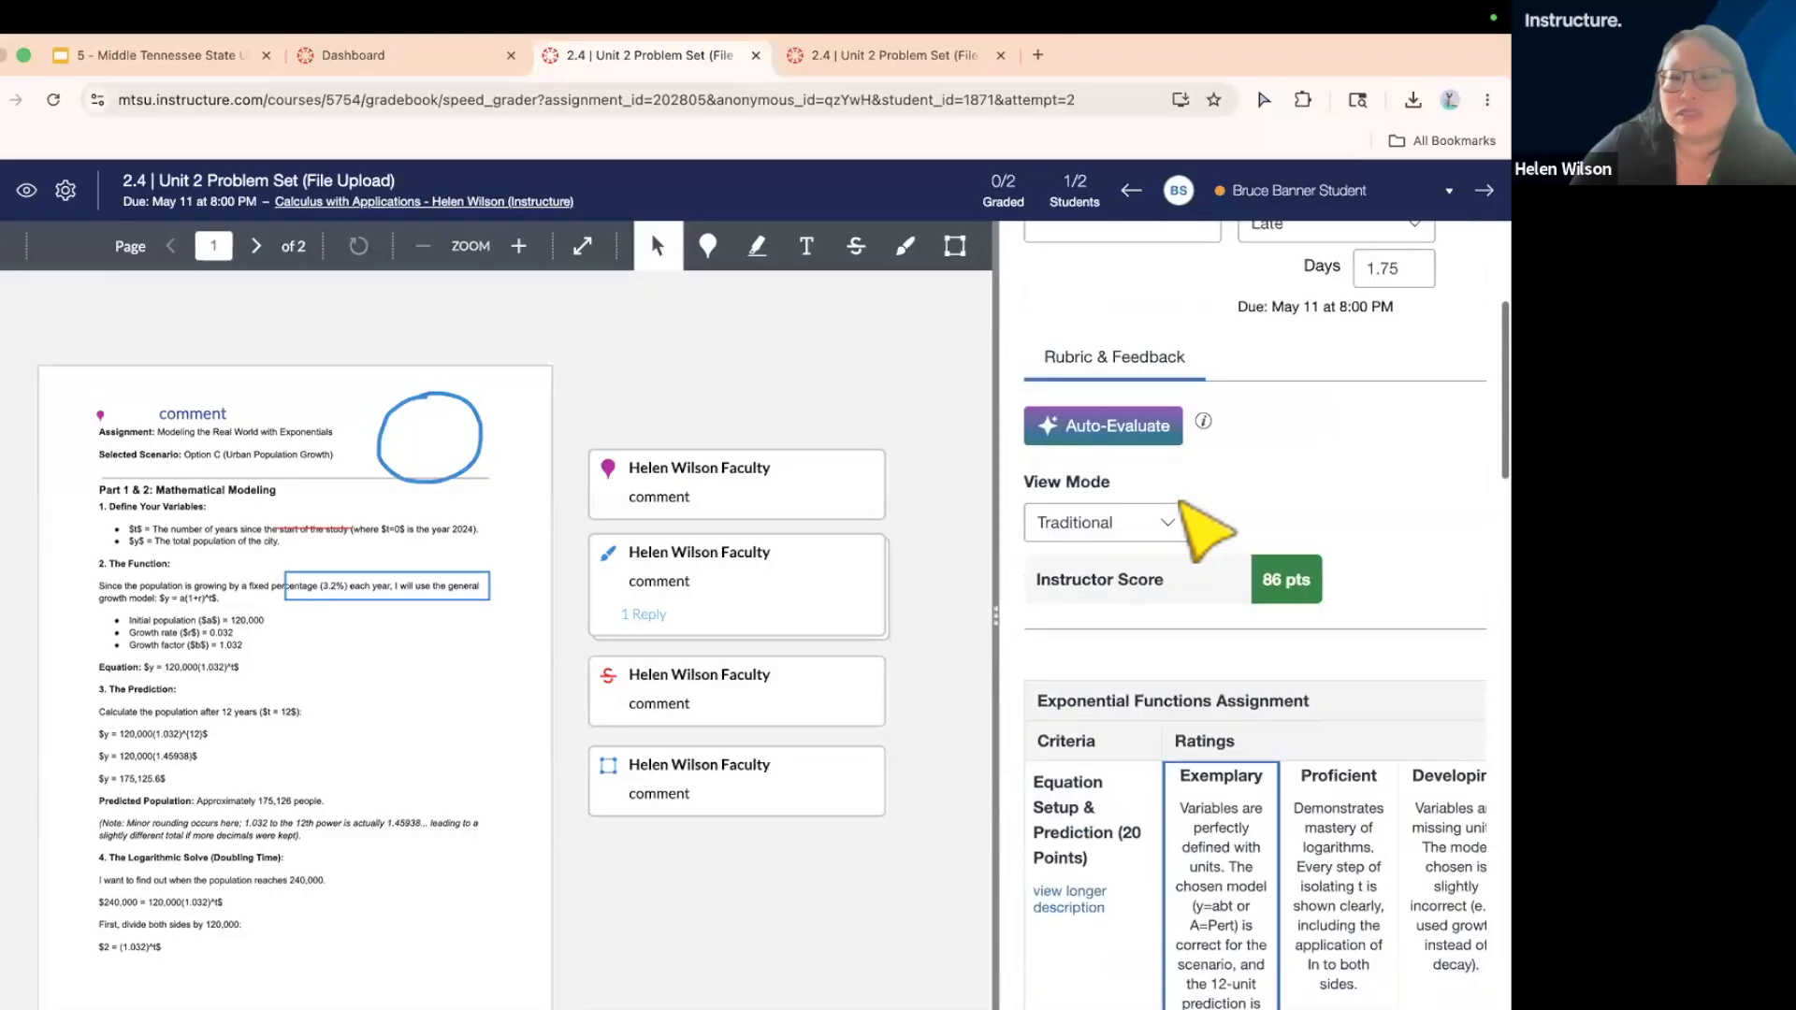
scroll(1132, 438, up, 3)
click(1067, 487)
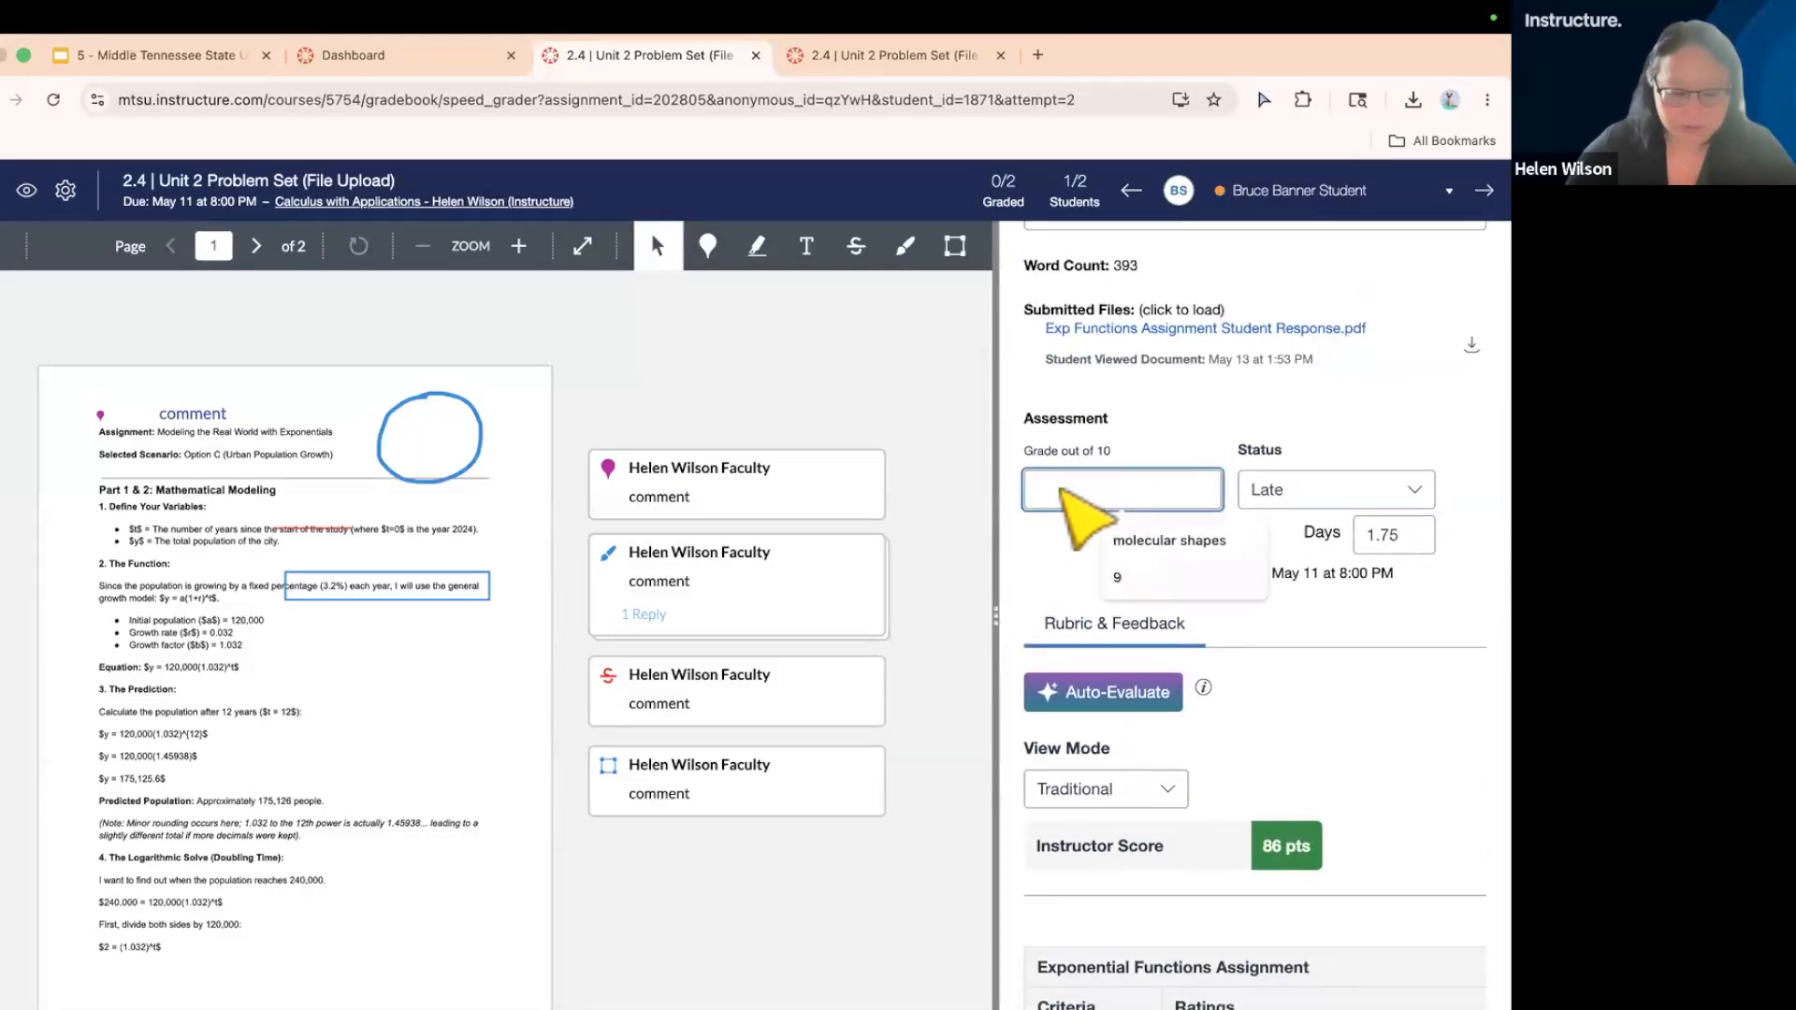
text(10)
key(Return)
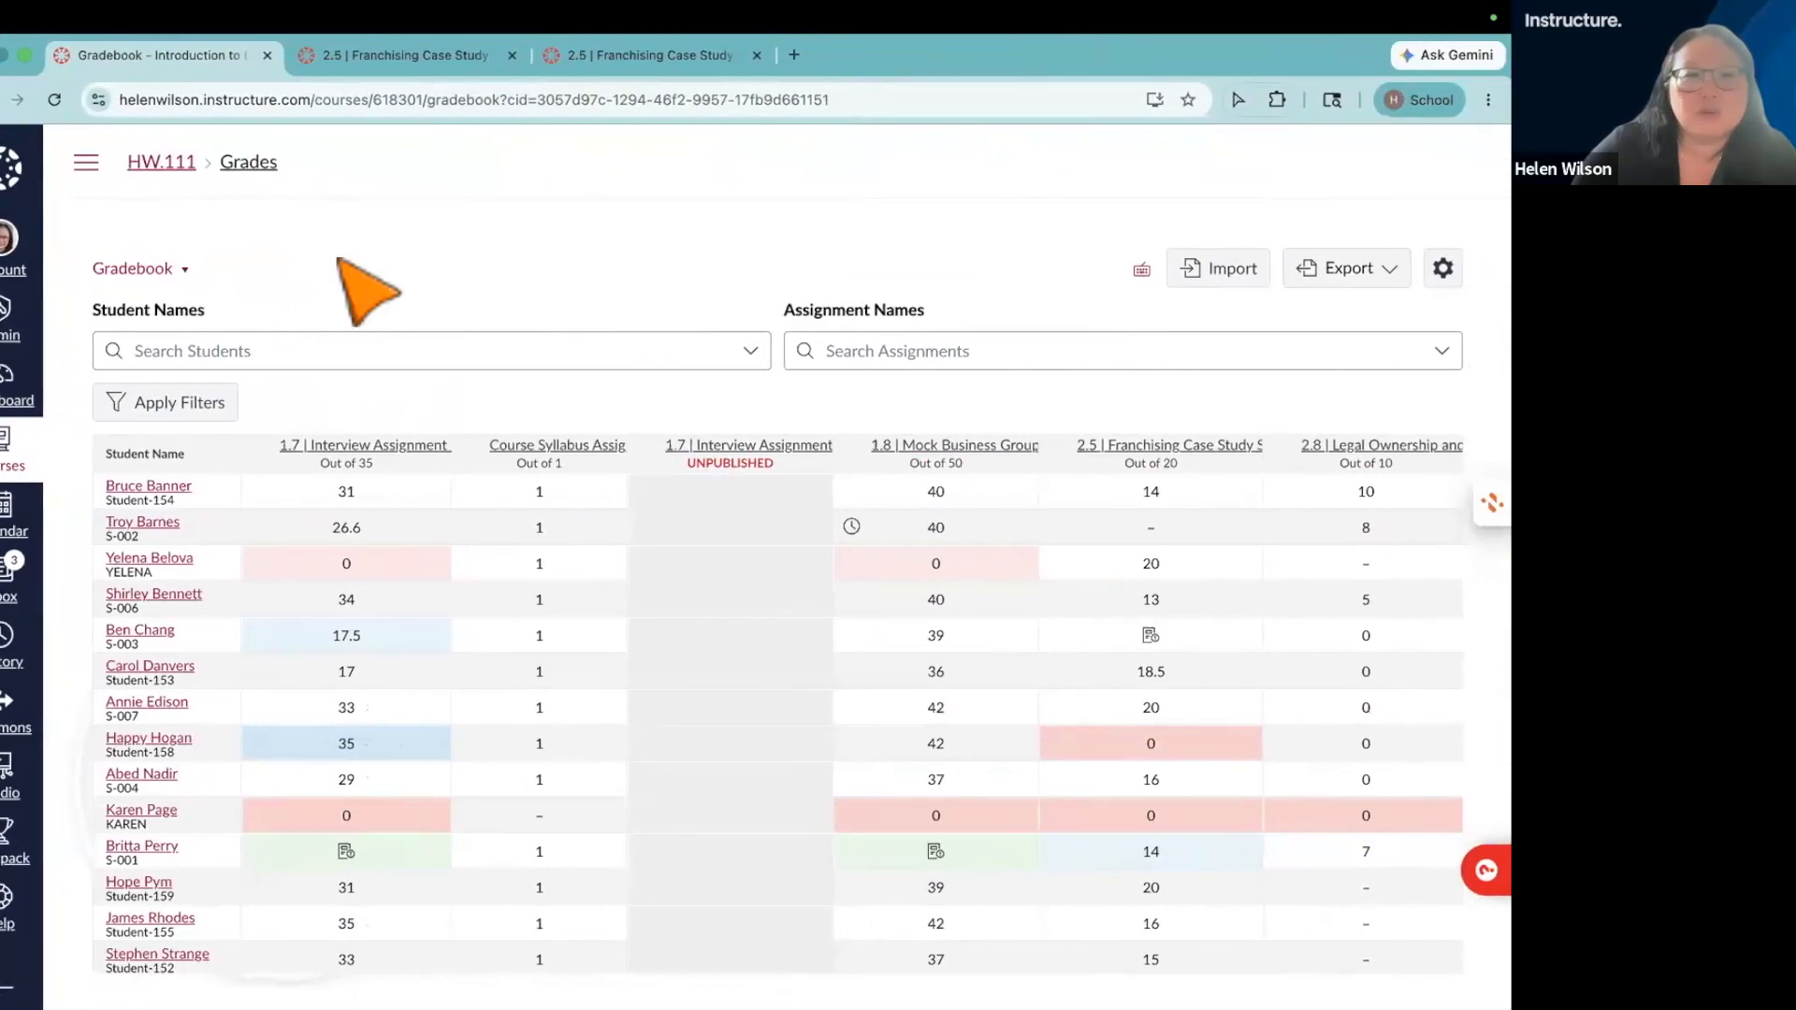
- Switch to the SpeedGrader session for 2.5 | Franchising Case Study Summary and look through its list of students and grading statuses
click(451, 54)
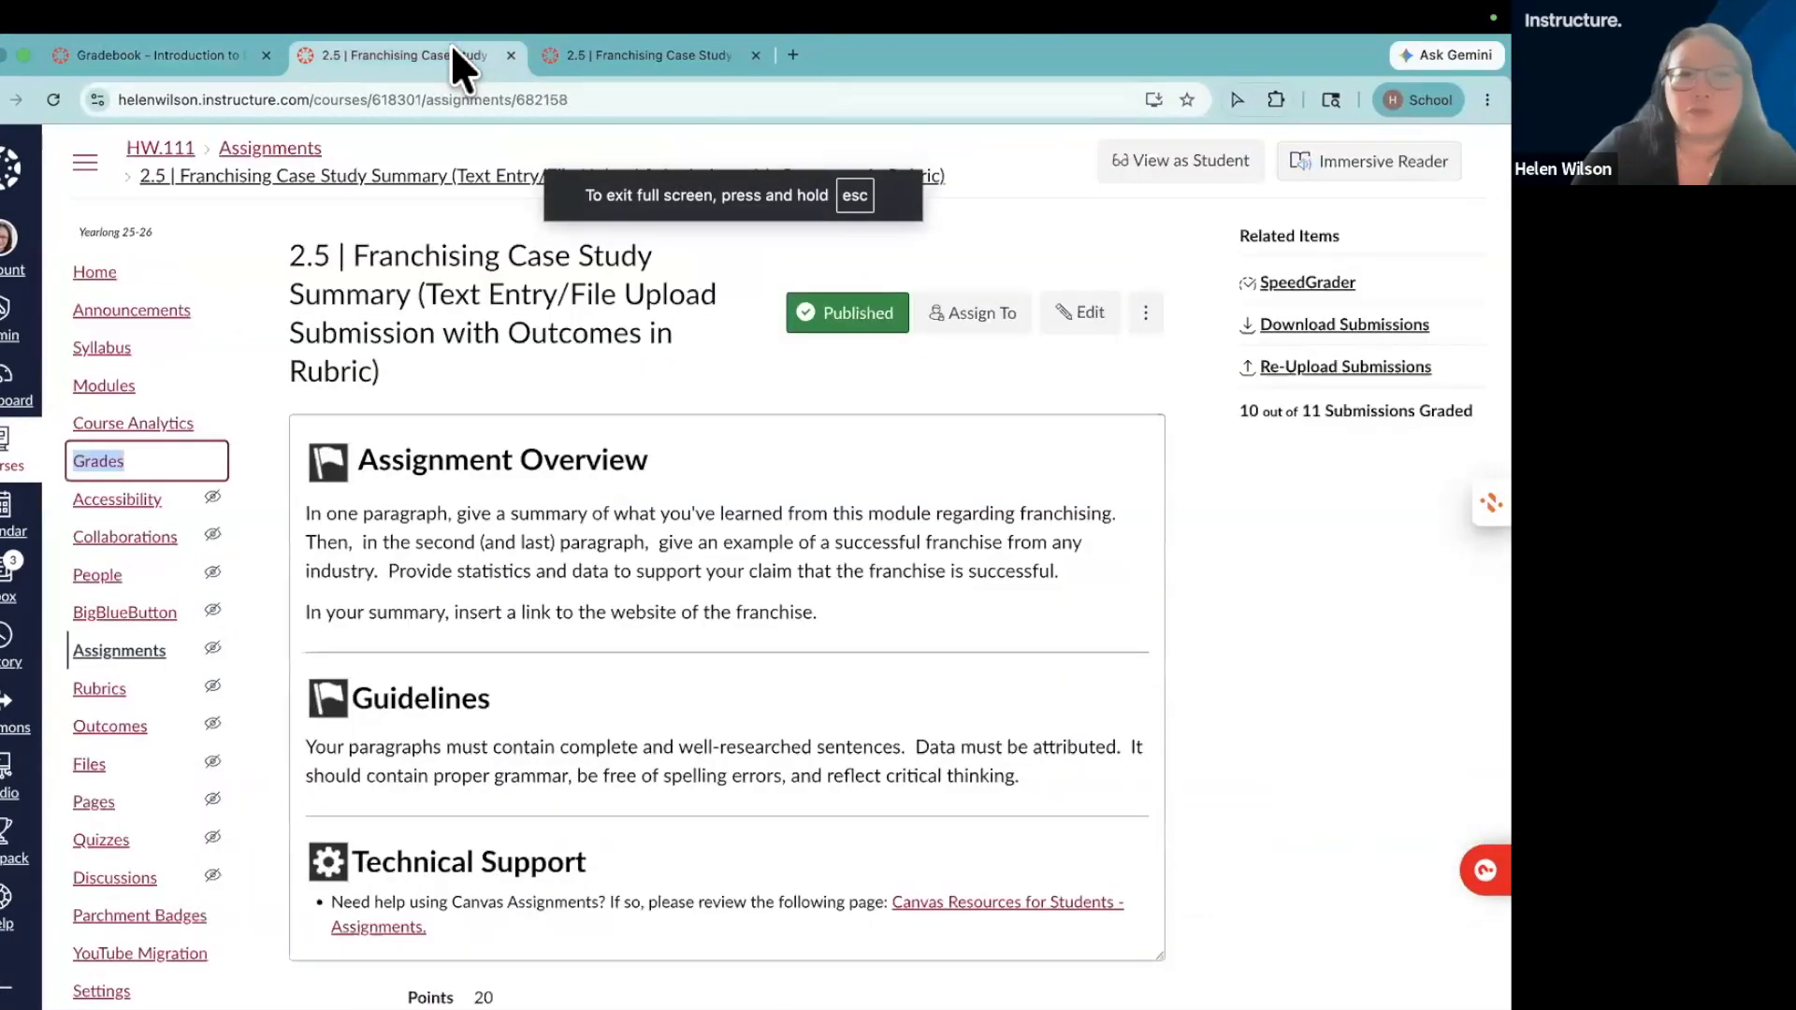
click(665, 54)
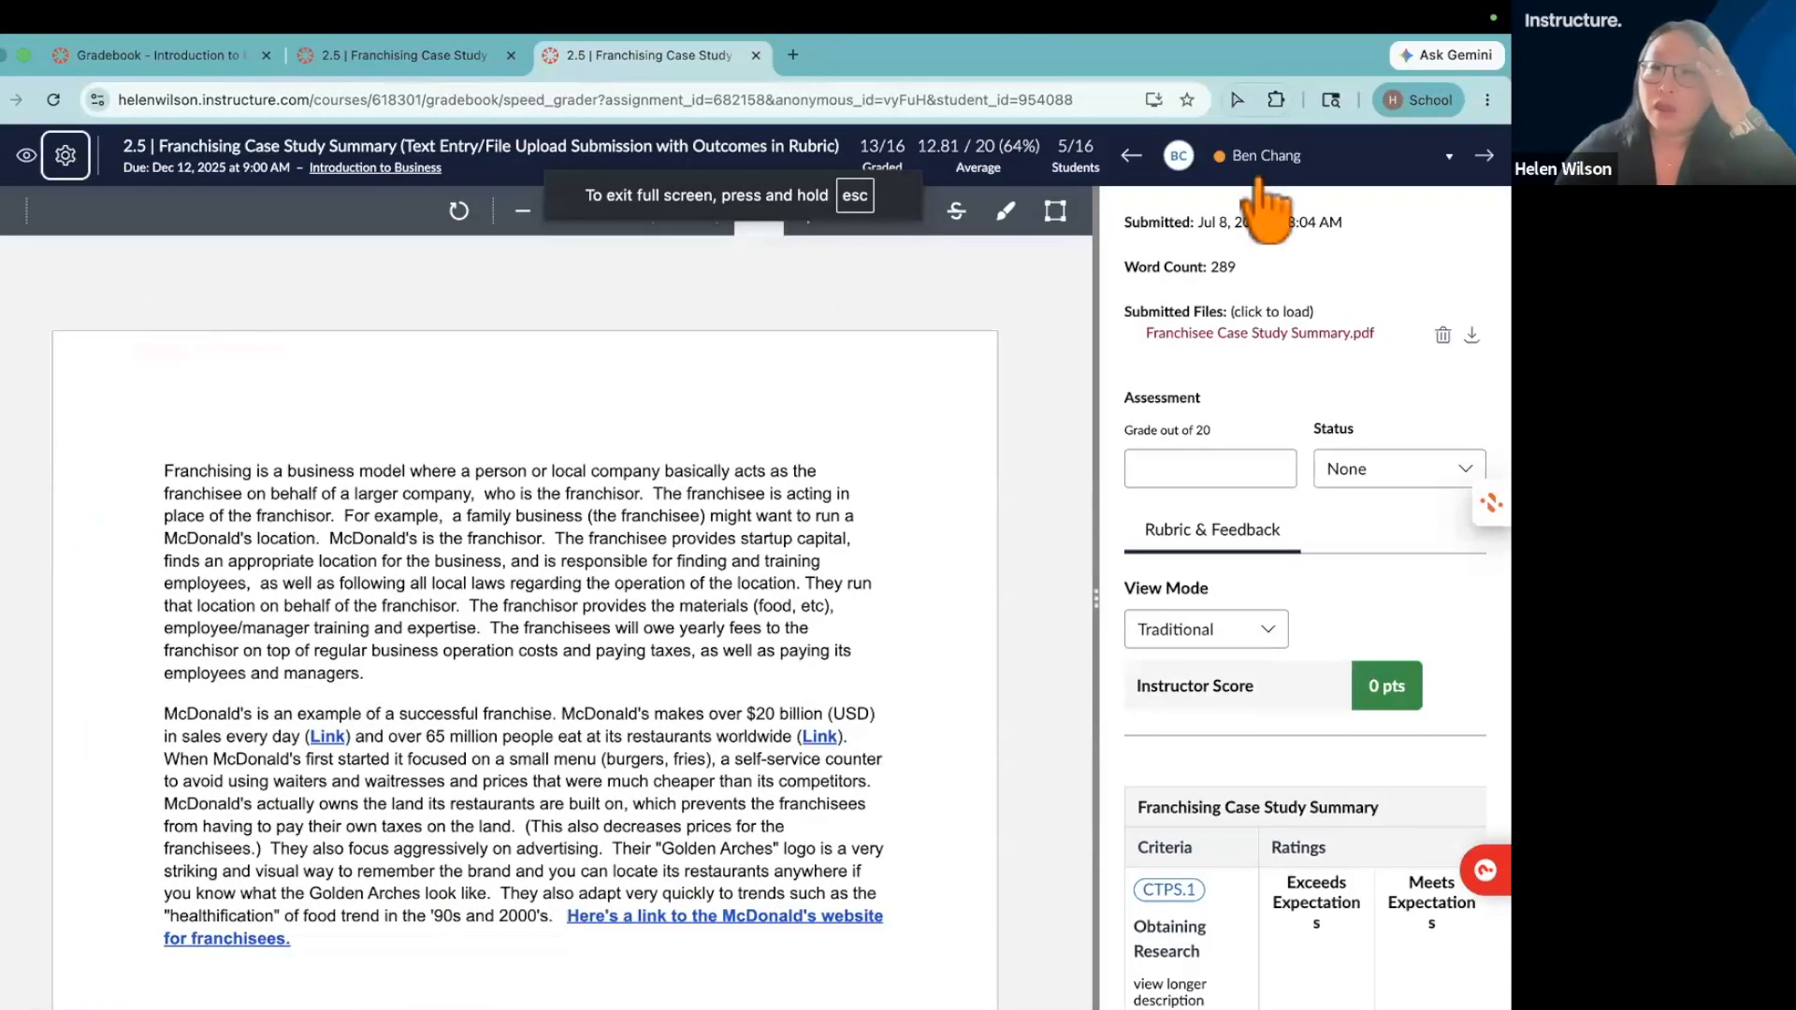
click(1361, 161)
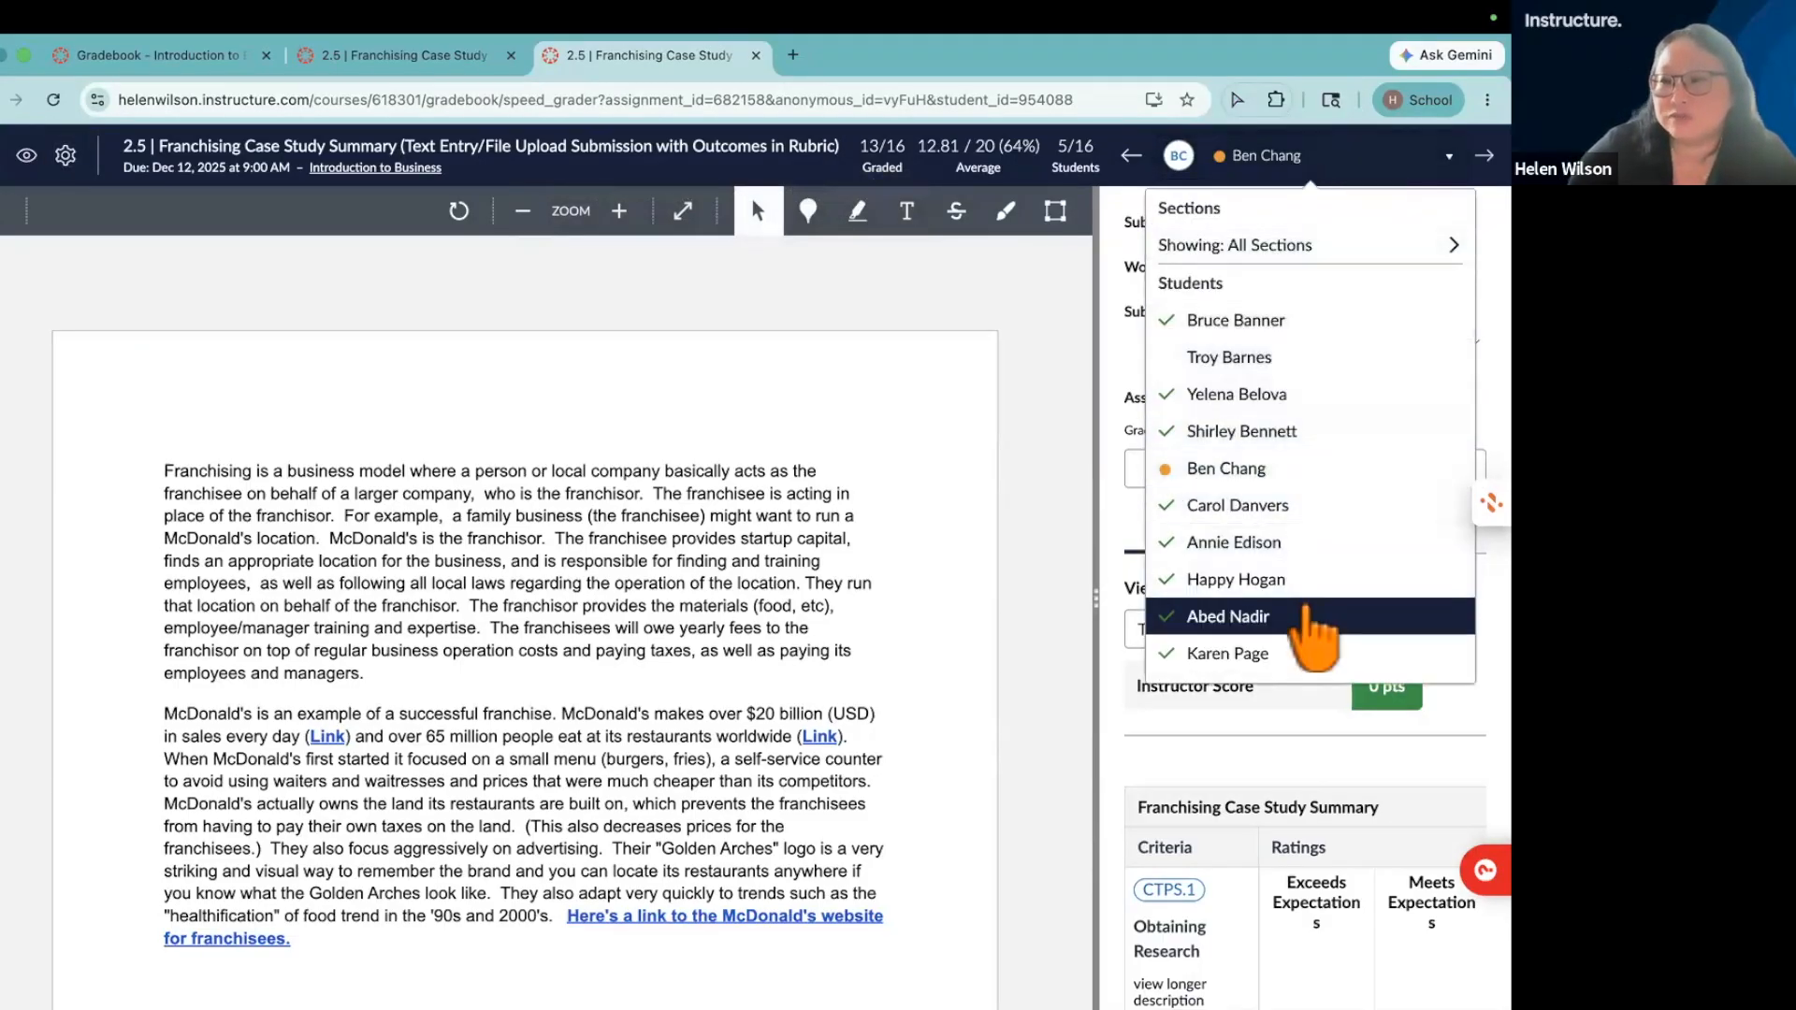
scroll(1315, 634, down, 3)
scroll(1310, 629, up, 3)
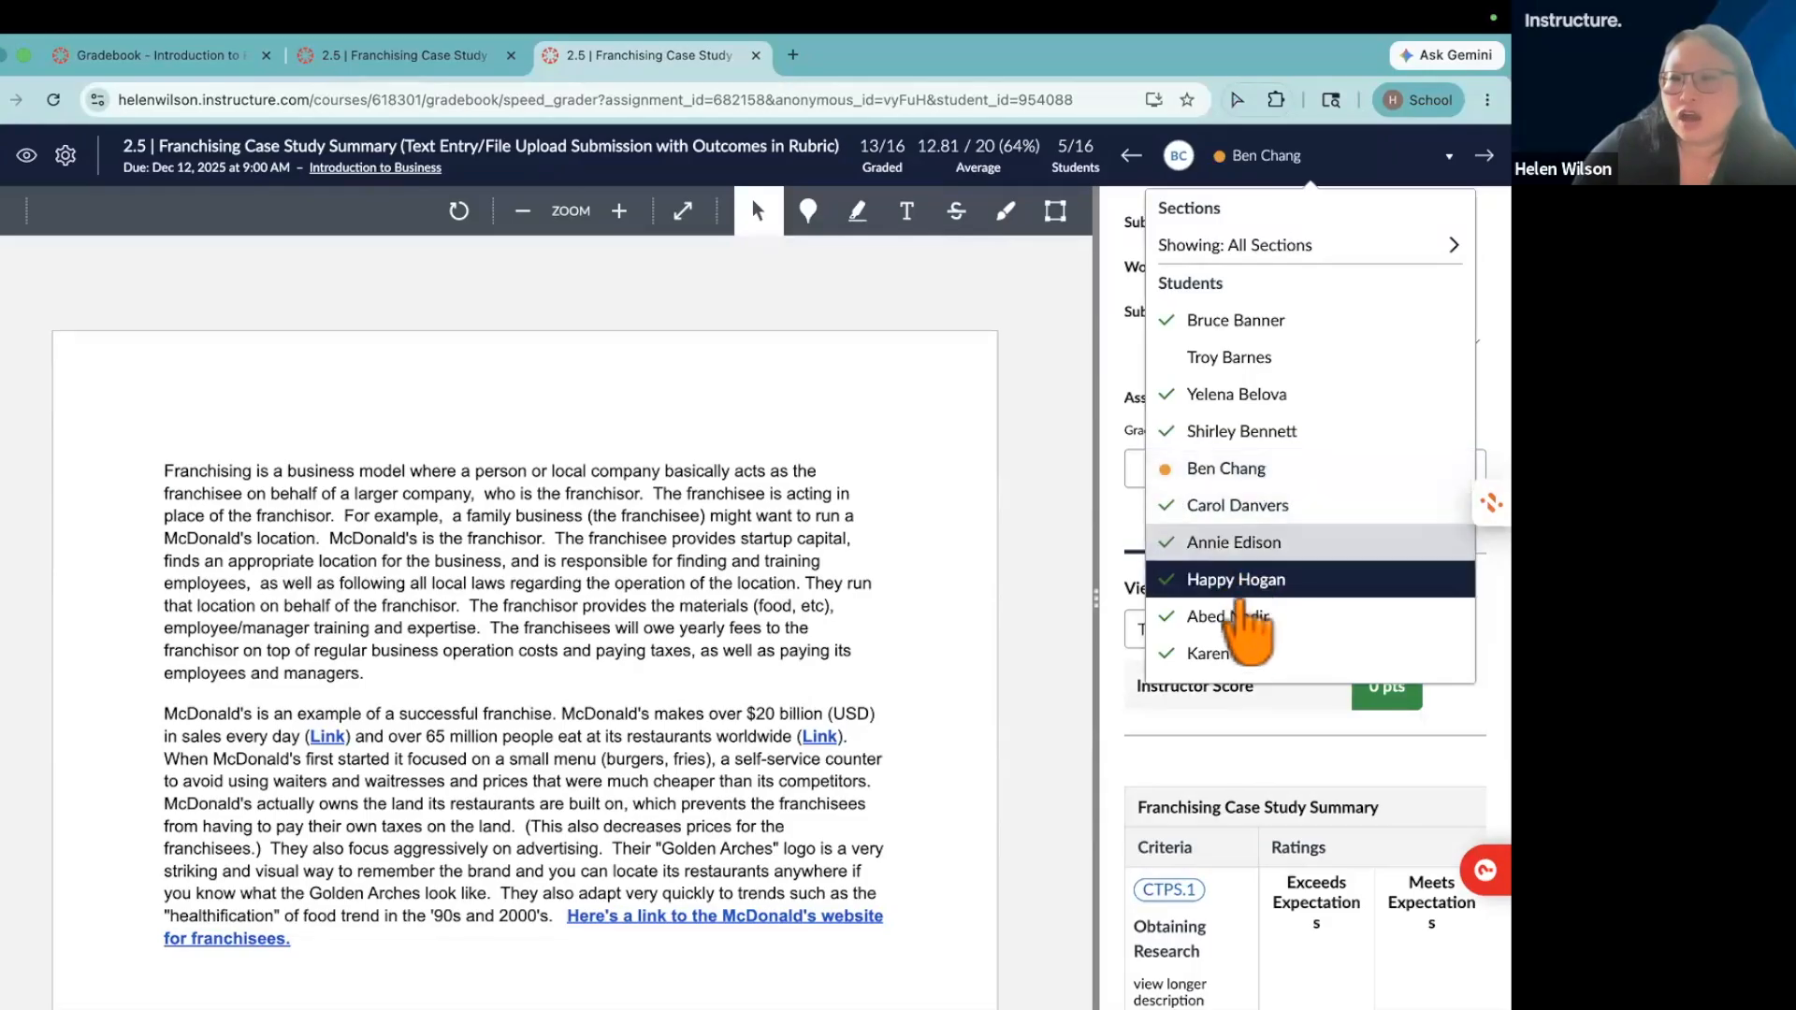
scroll(1244, 636, down, 3)
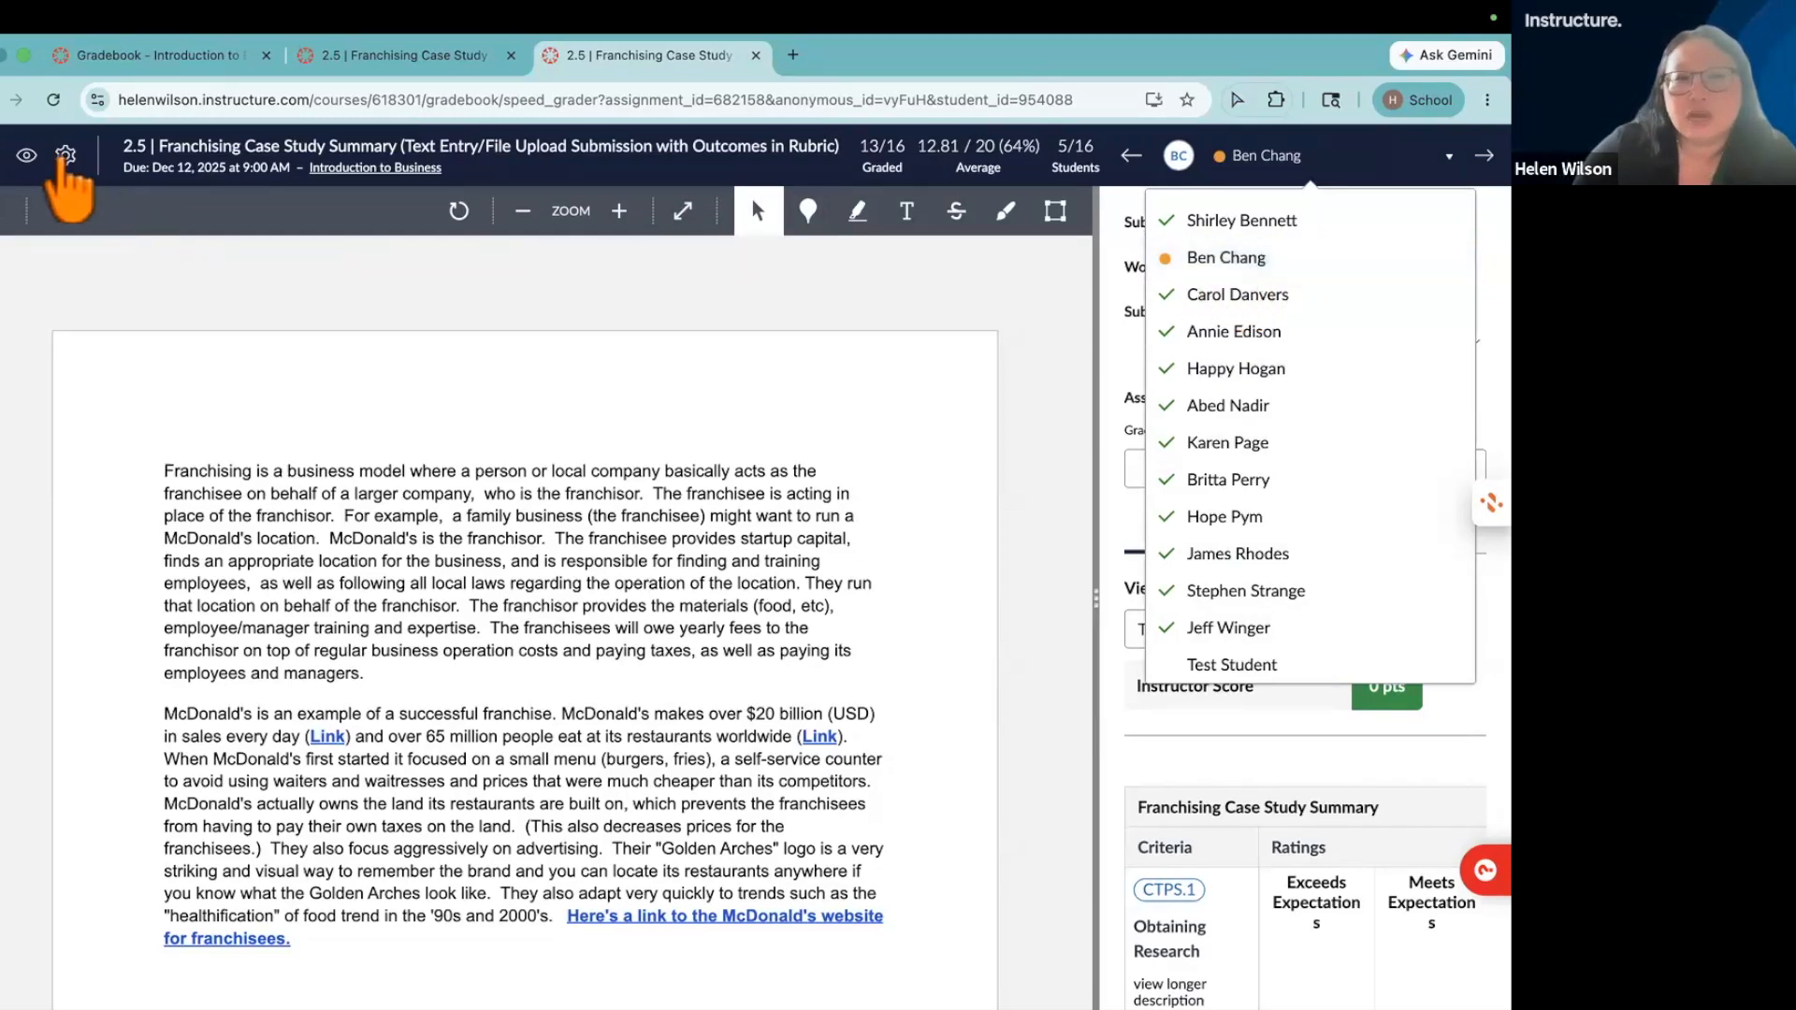
- Sort the SpeedGrader student list by submission status, save the settings, and review the reordered list
click(64, 156)
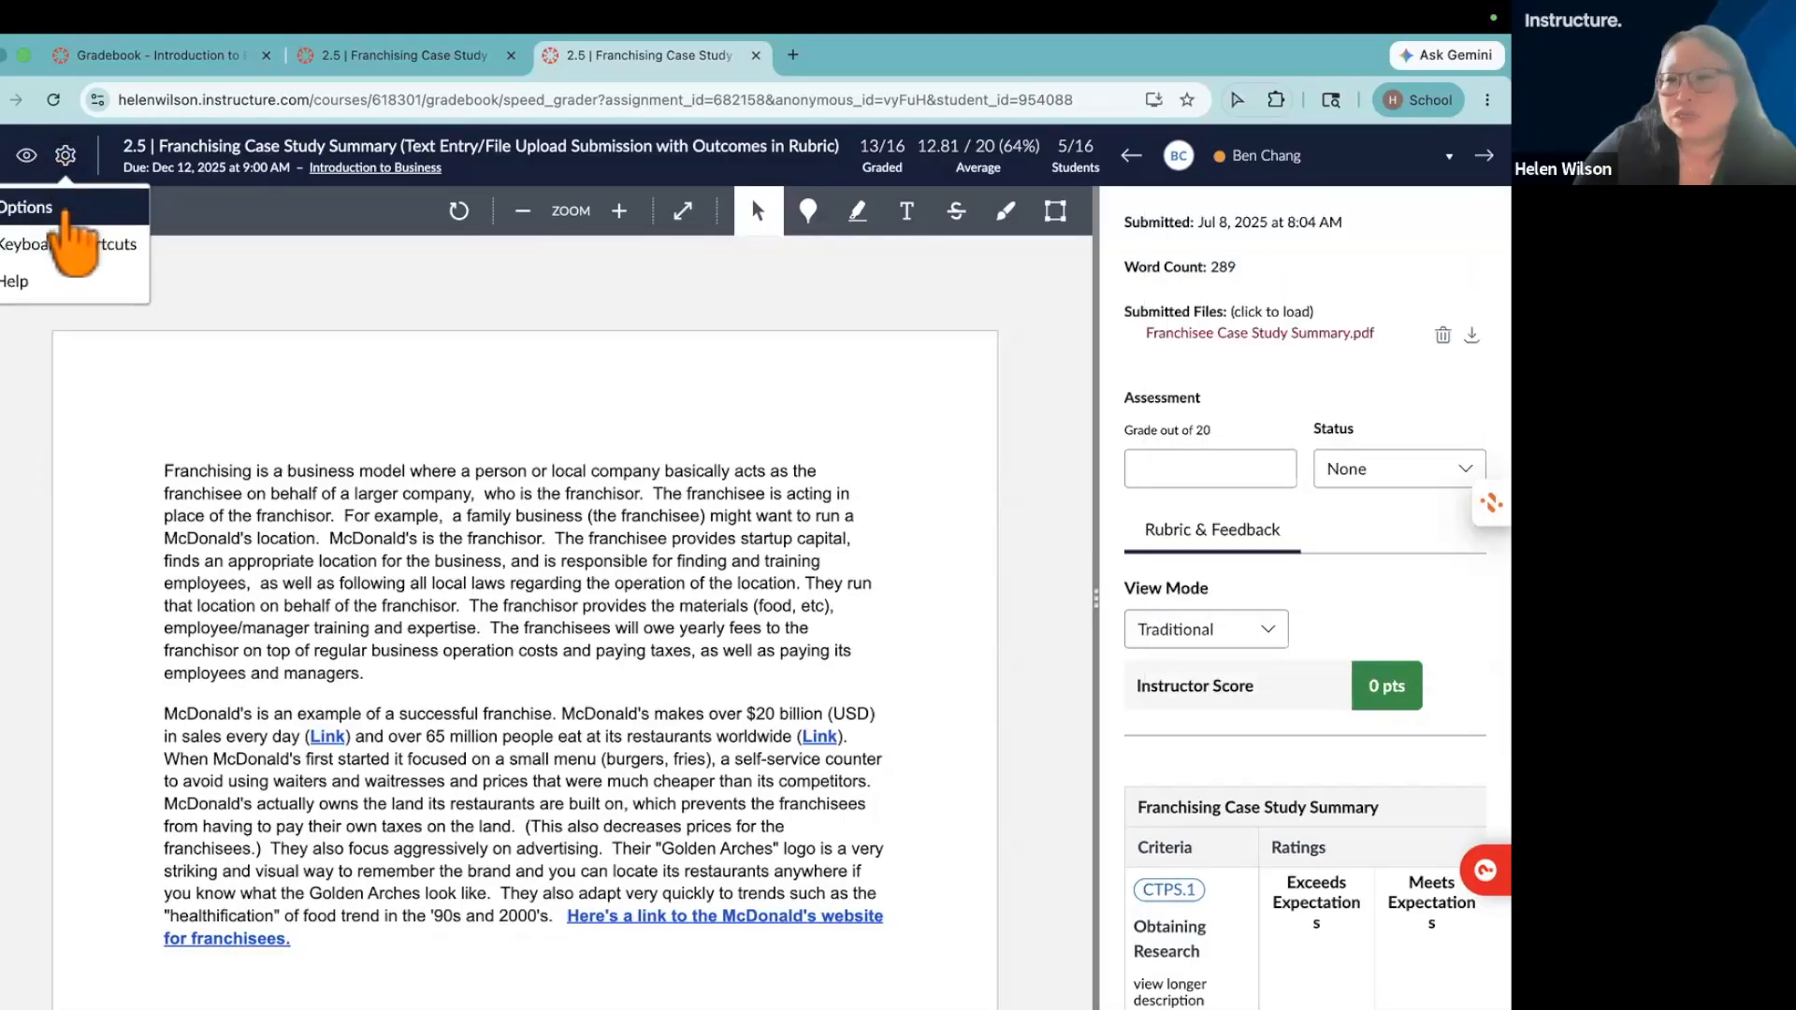
click(66, 210)
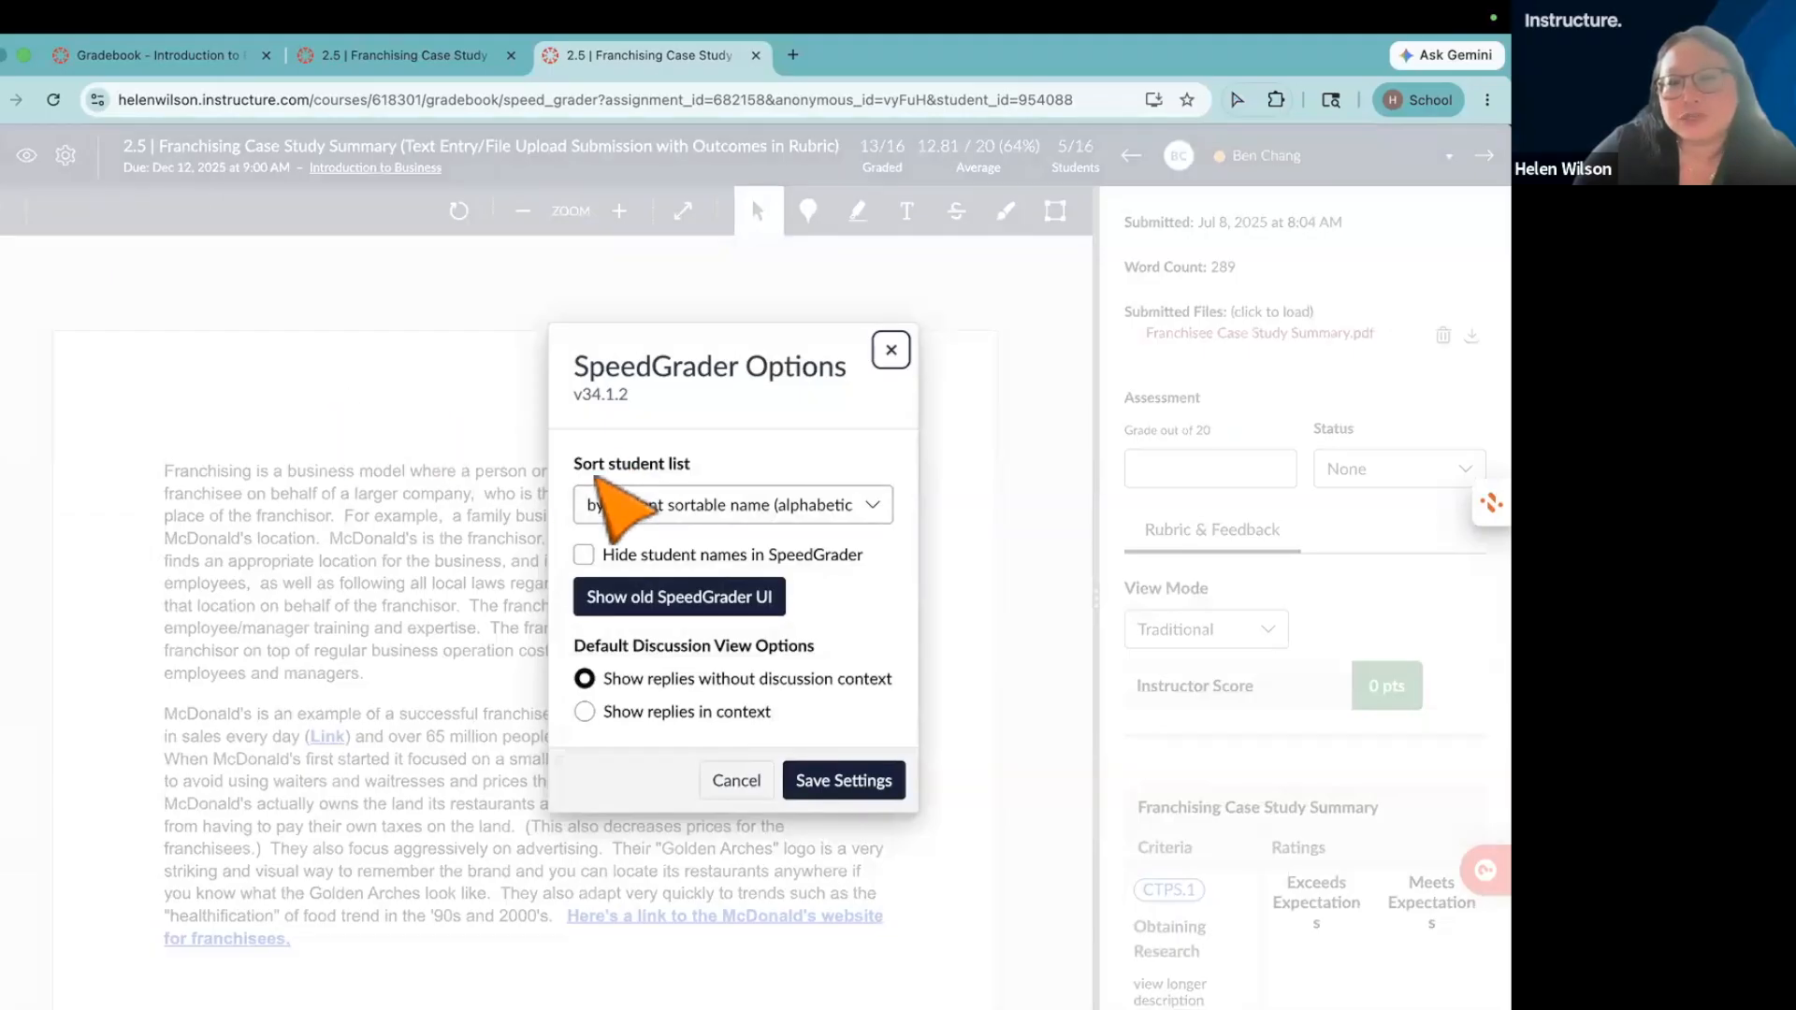
click(880, 510)
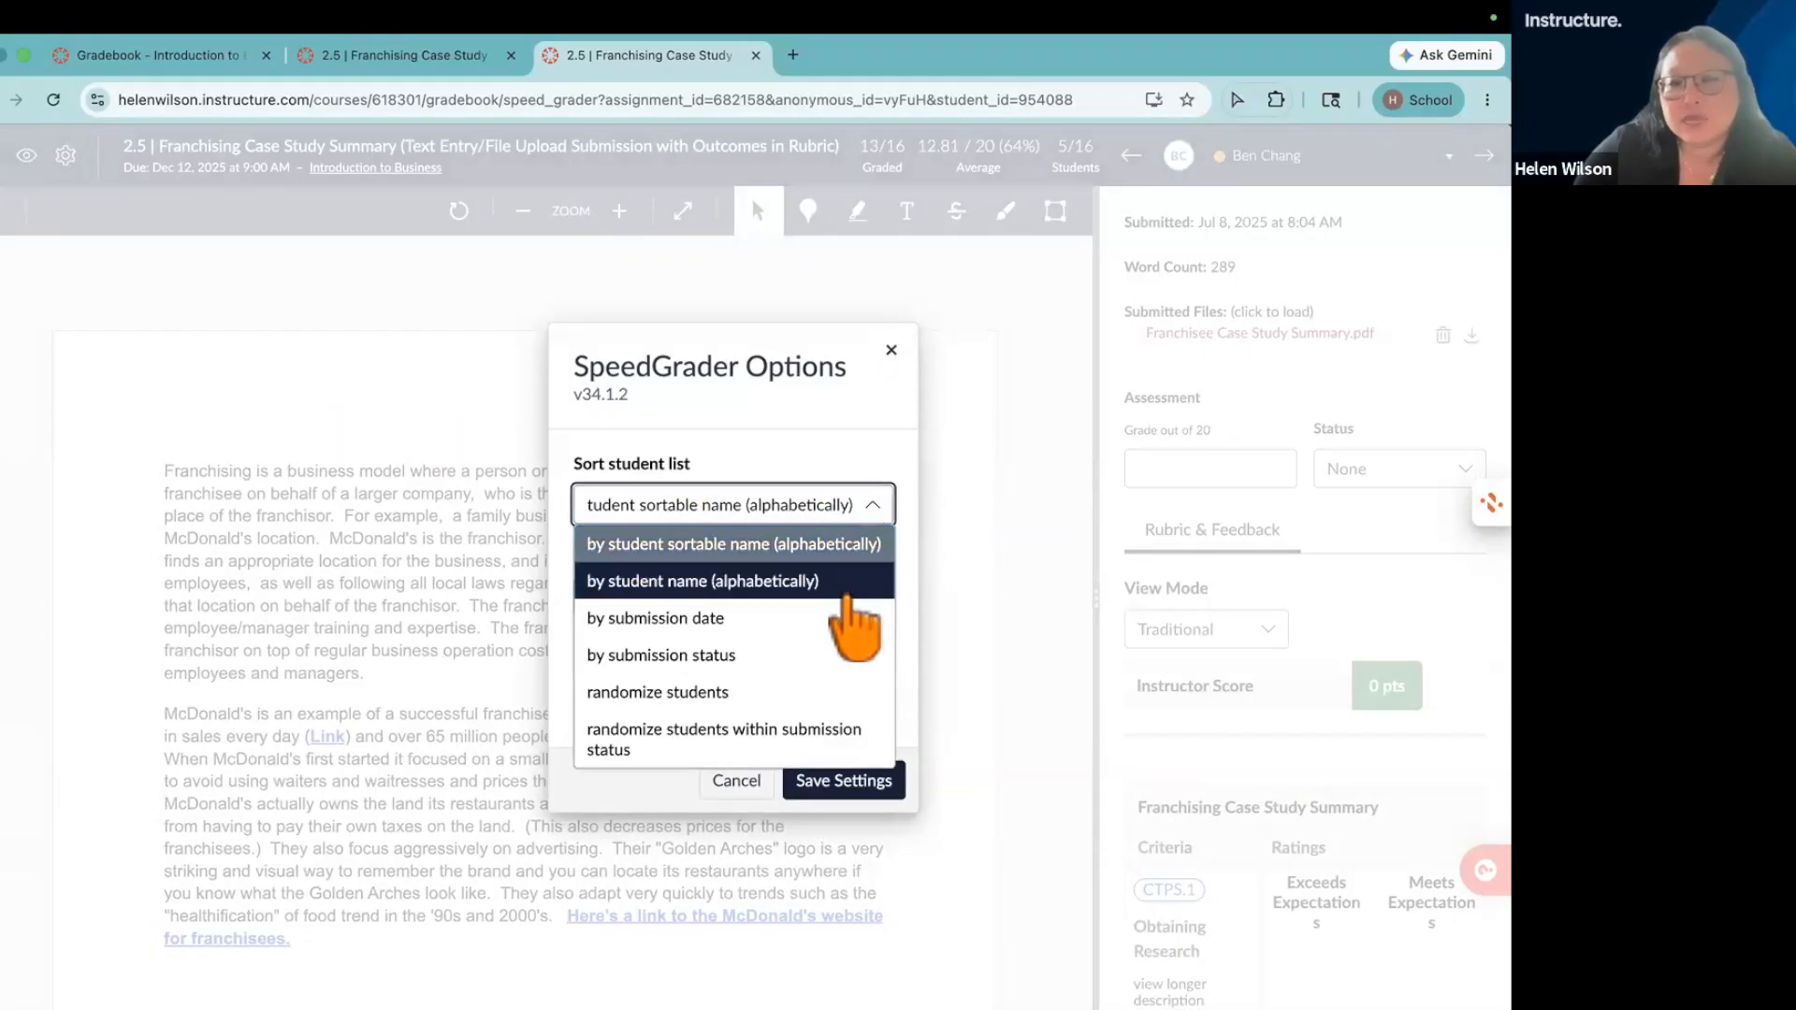
click(782, 660)
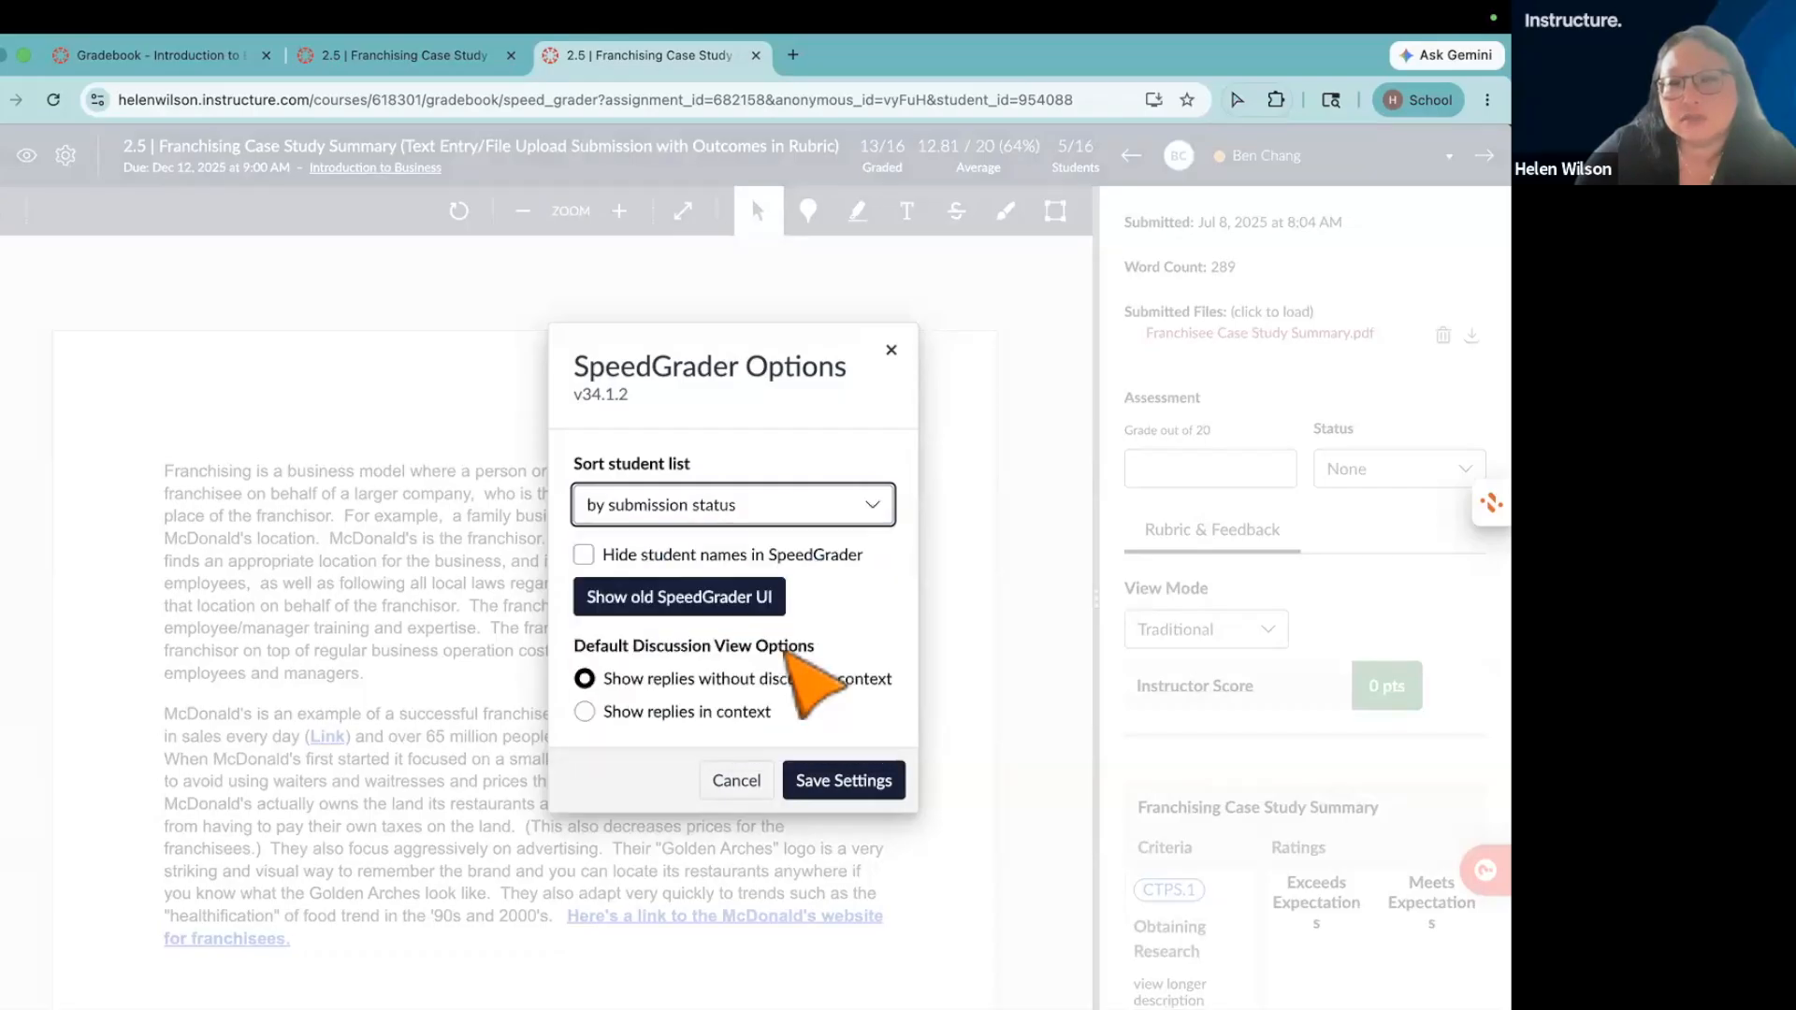
click(846, 781)
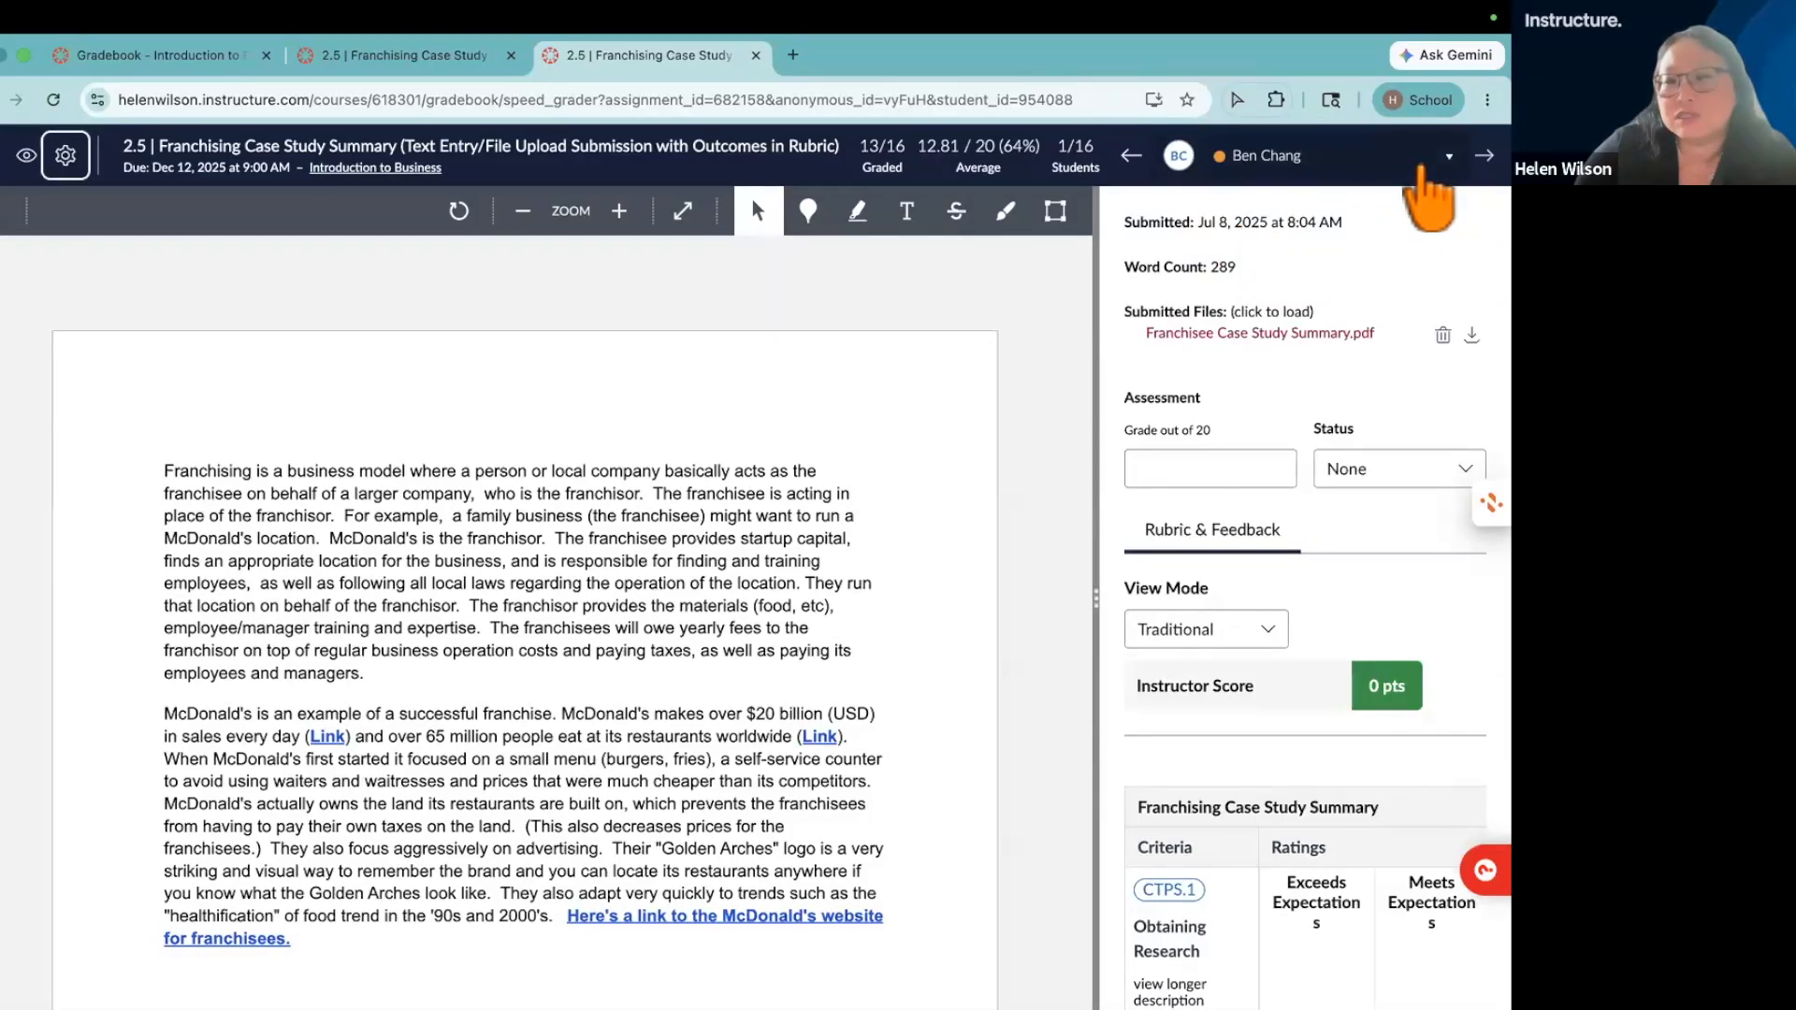
click(1440, 157)
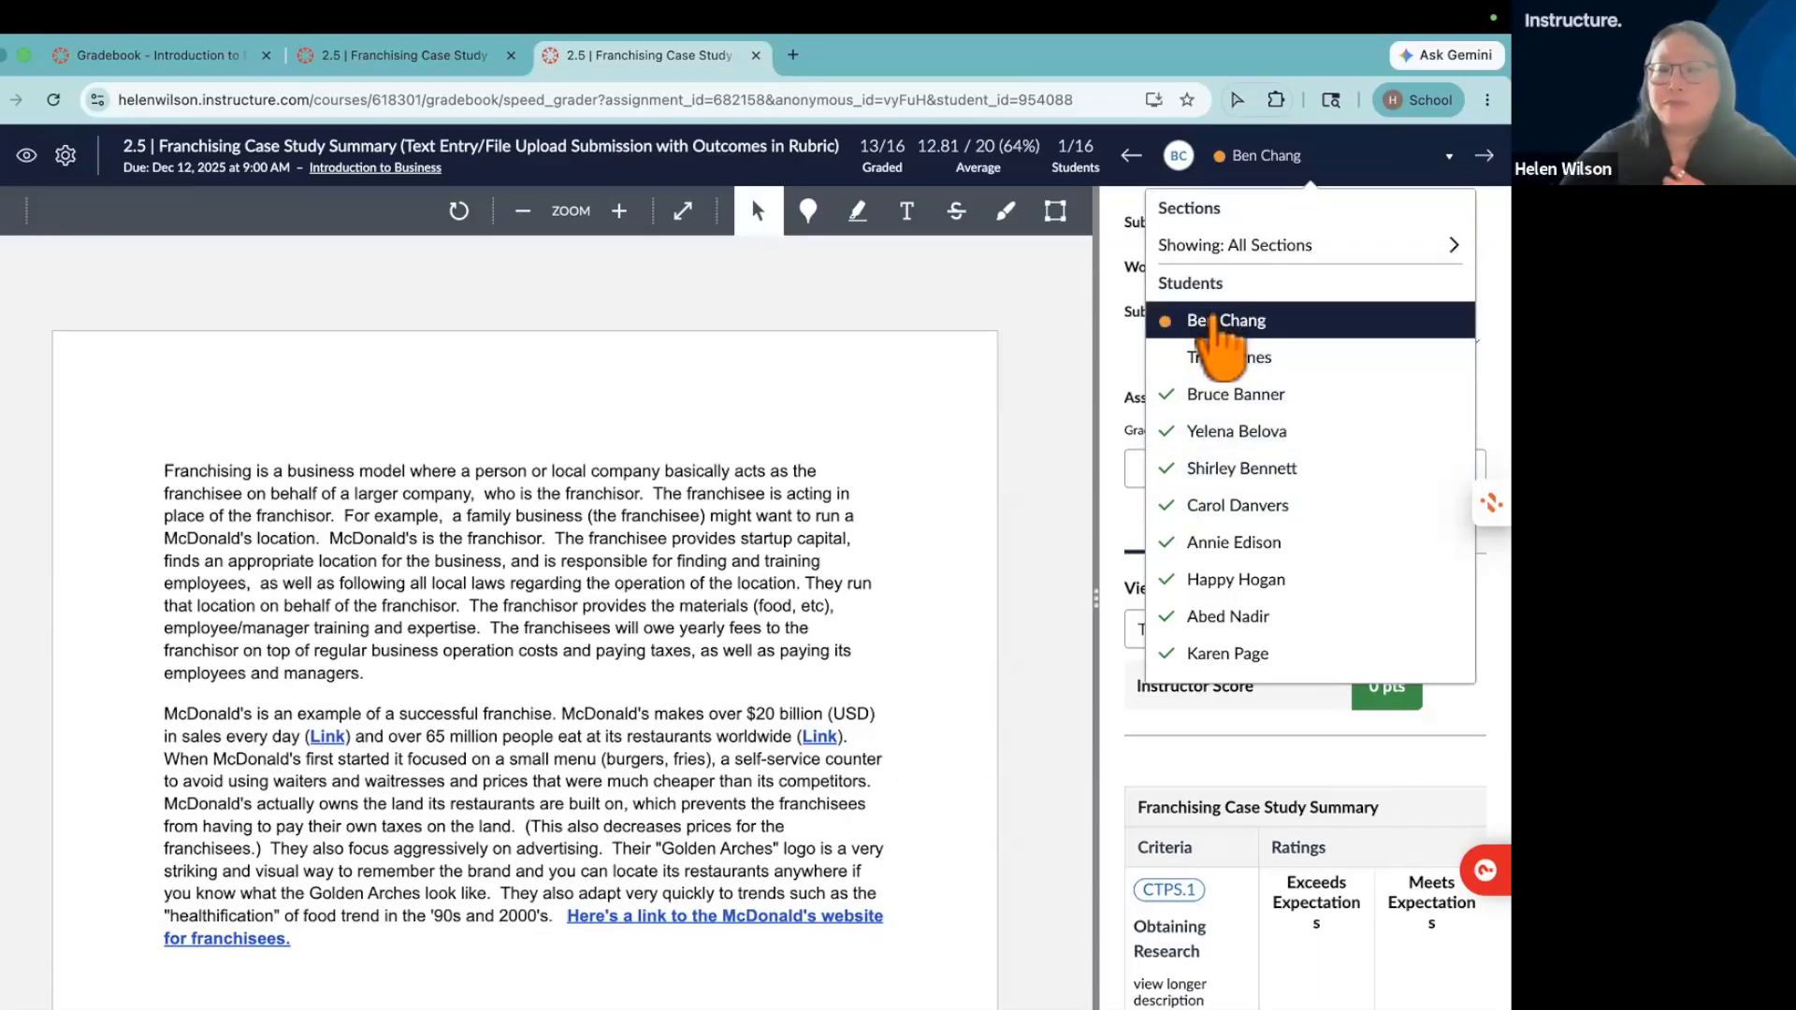
scroll(1197, 393, down, 2)
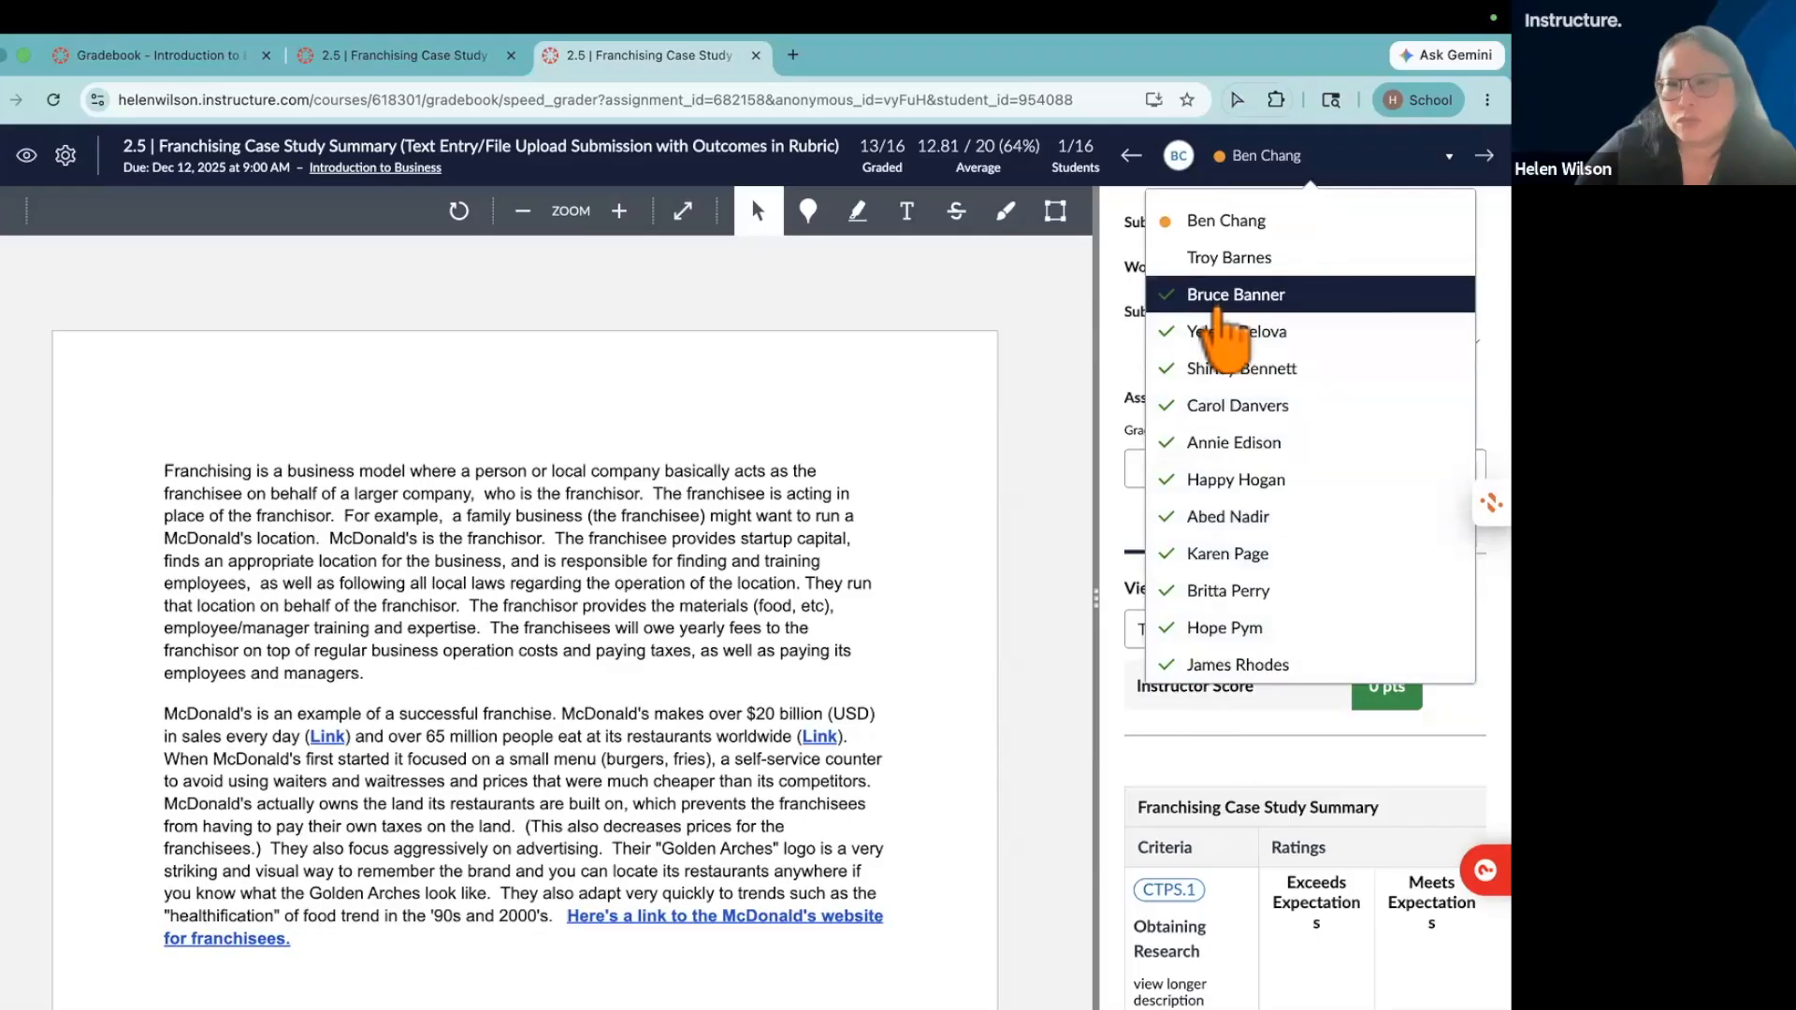
- Review the available student sorting choices in the SpeedGrader options and close them without changes
click(66, 156)
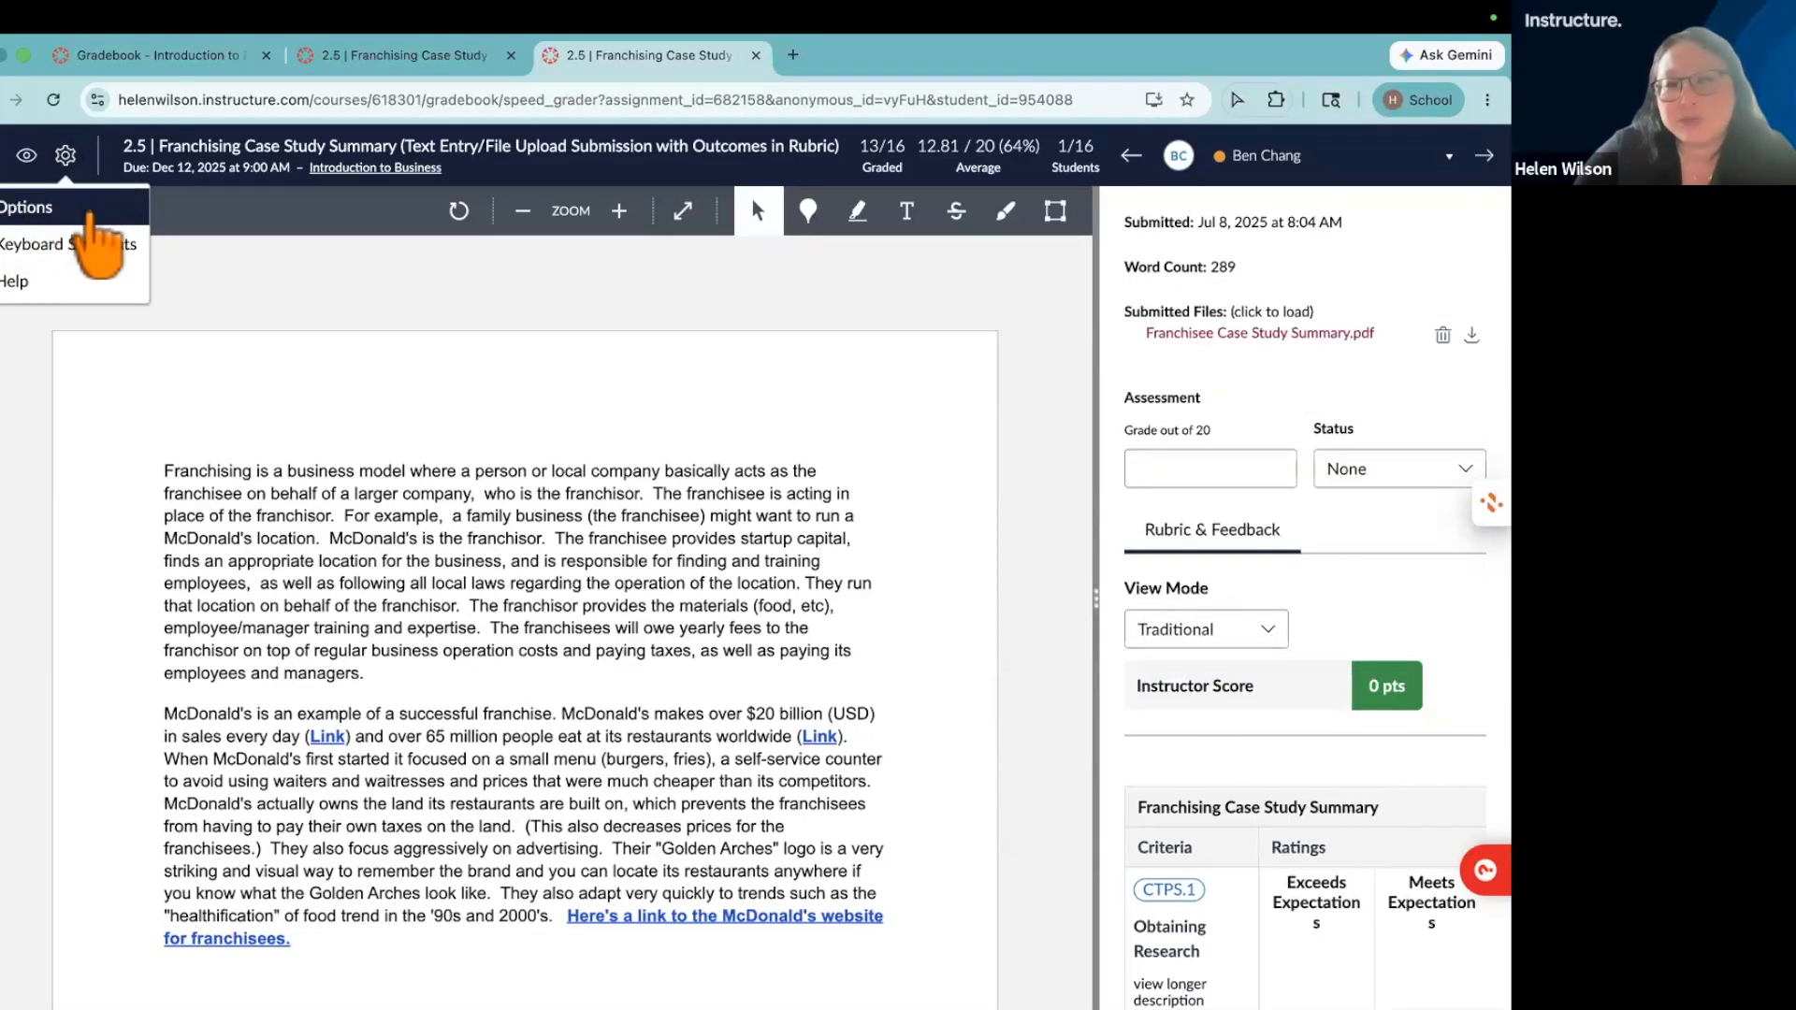
click(90, 210)
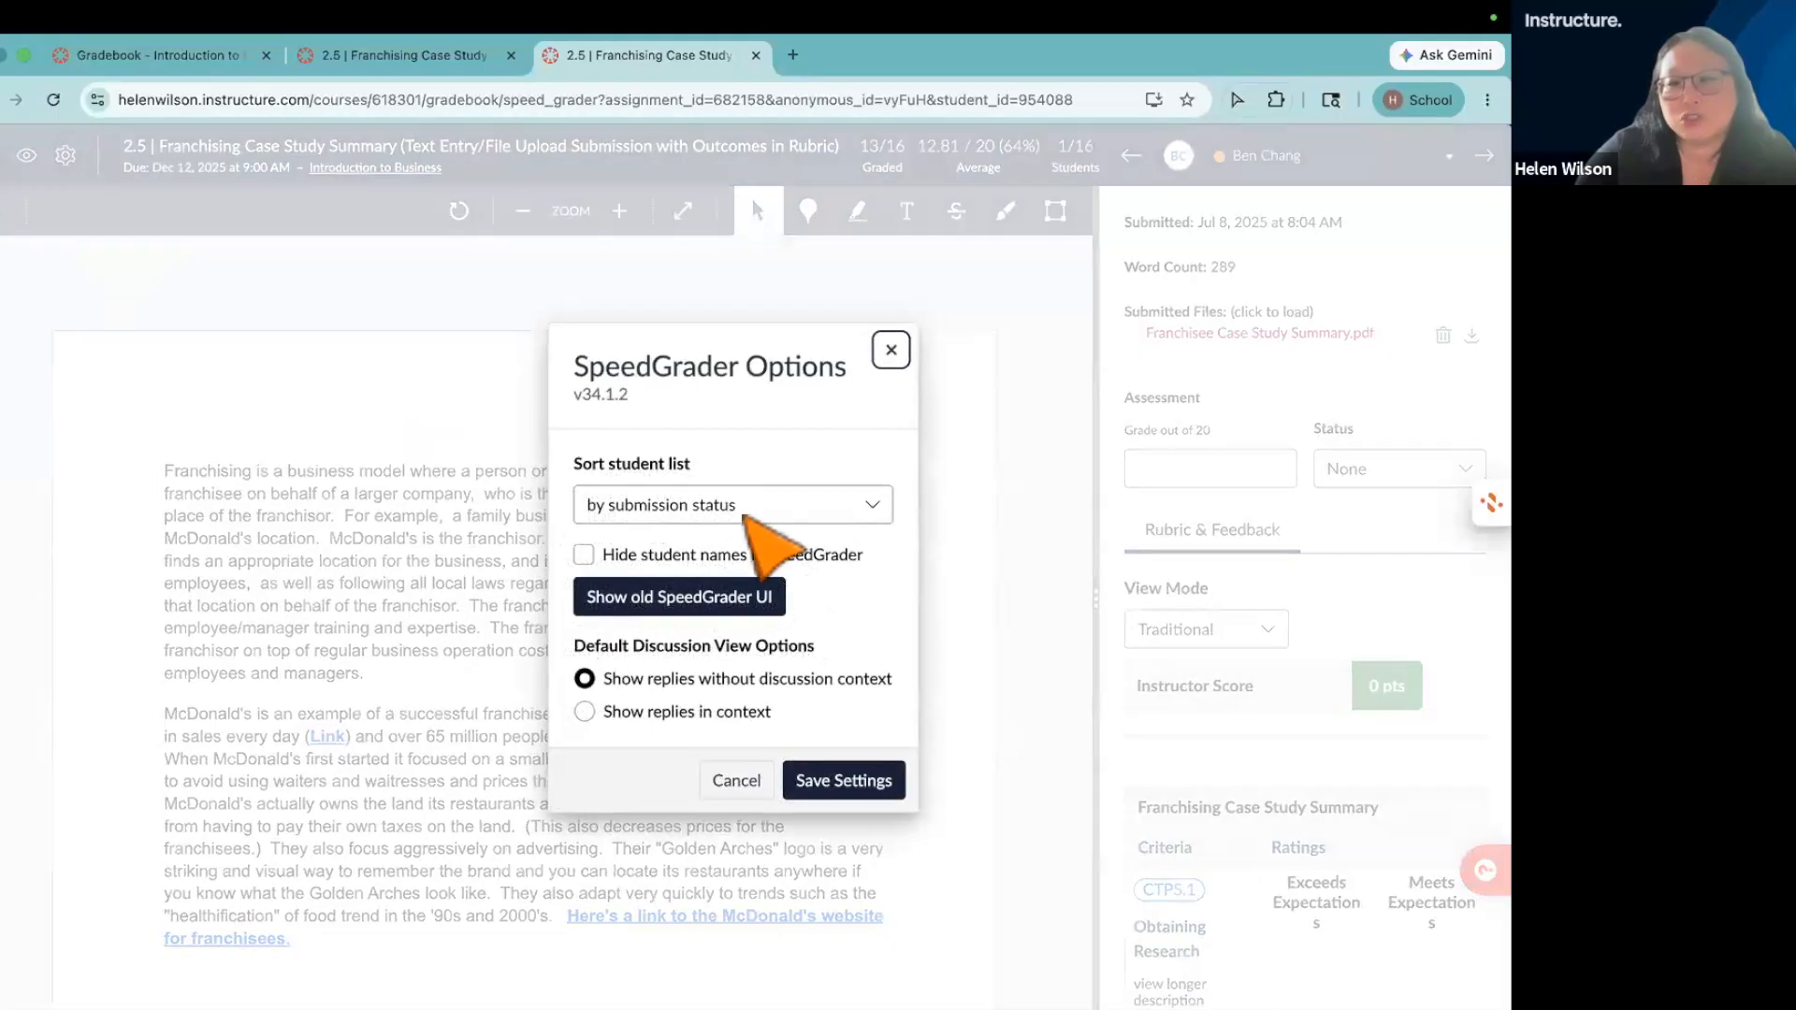
click(745, 510)
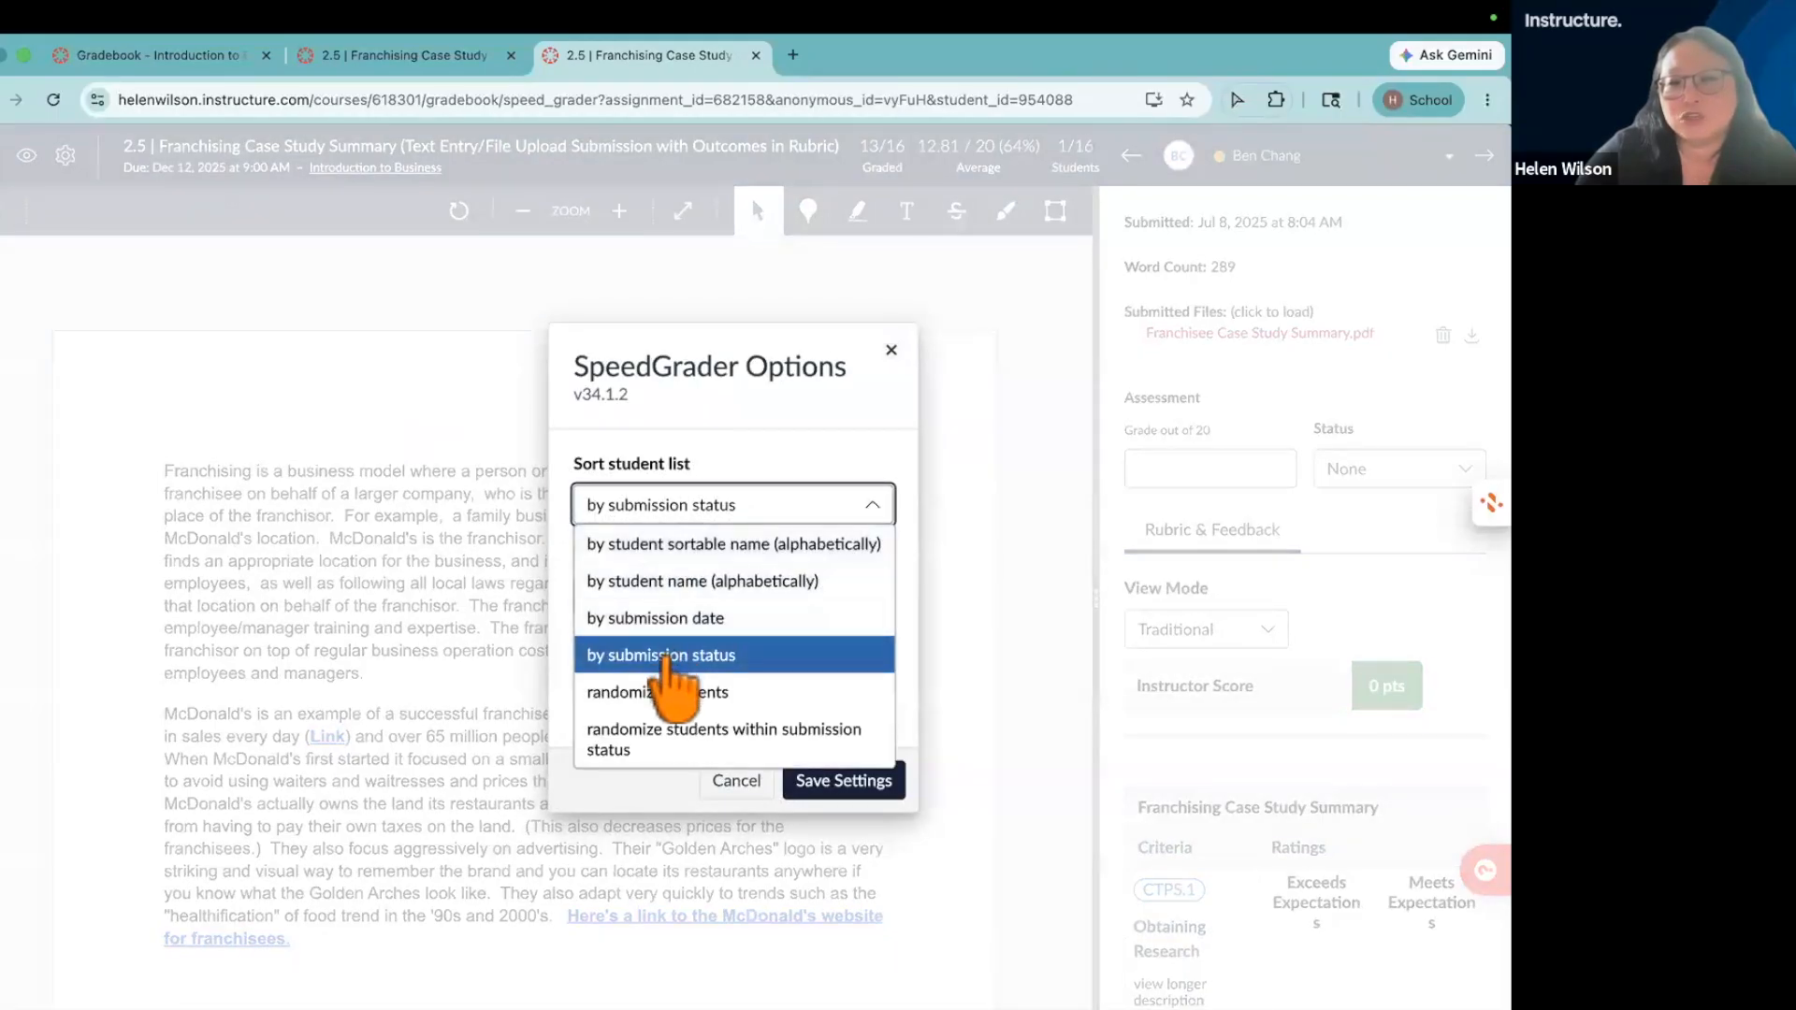
click(890, 350)
click(890, 350)
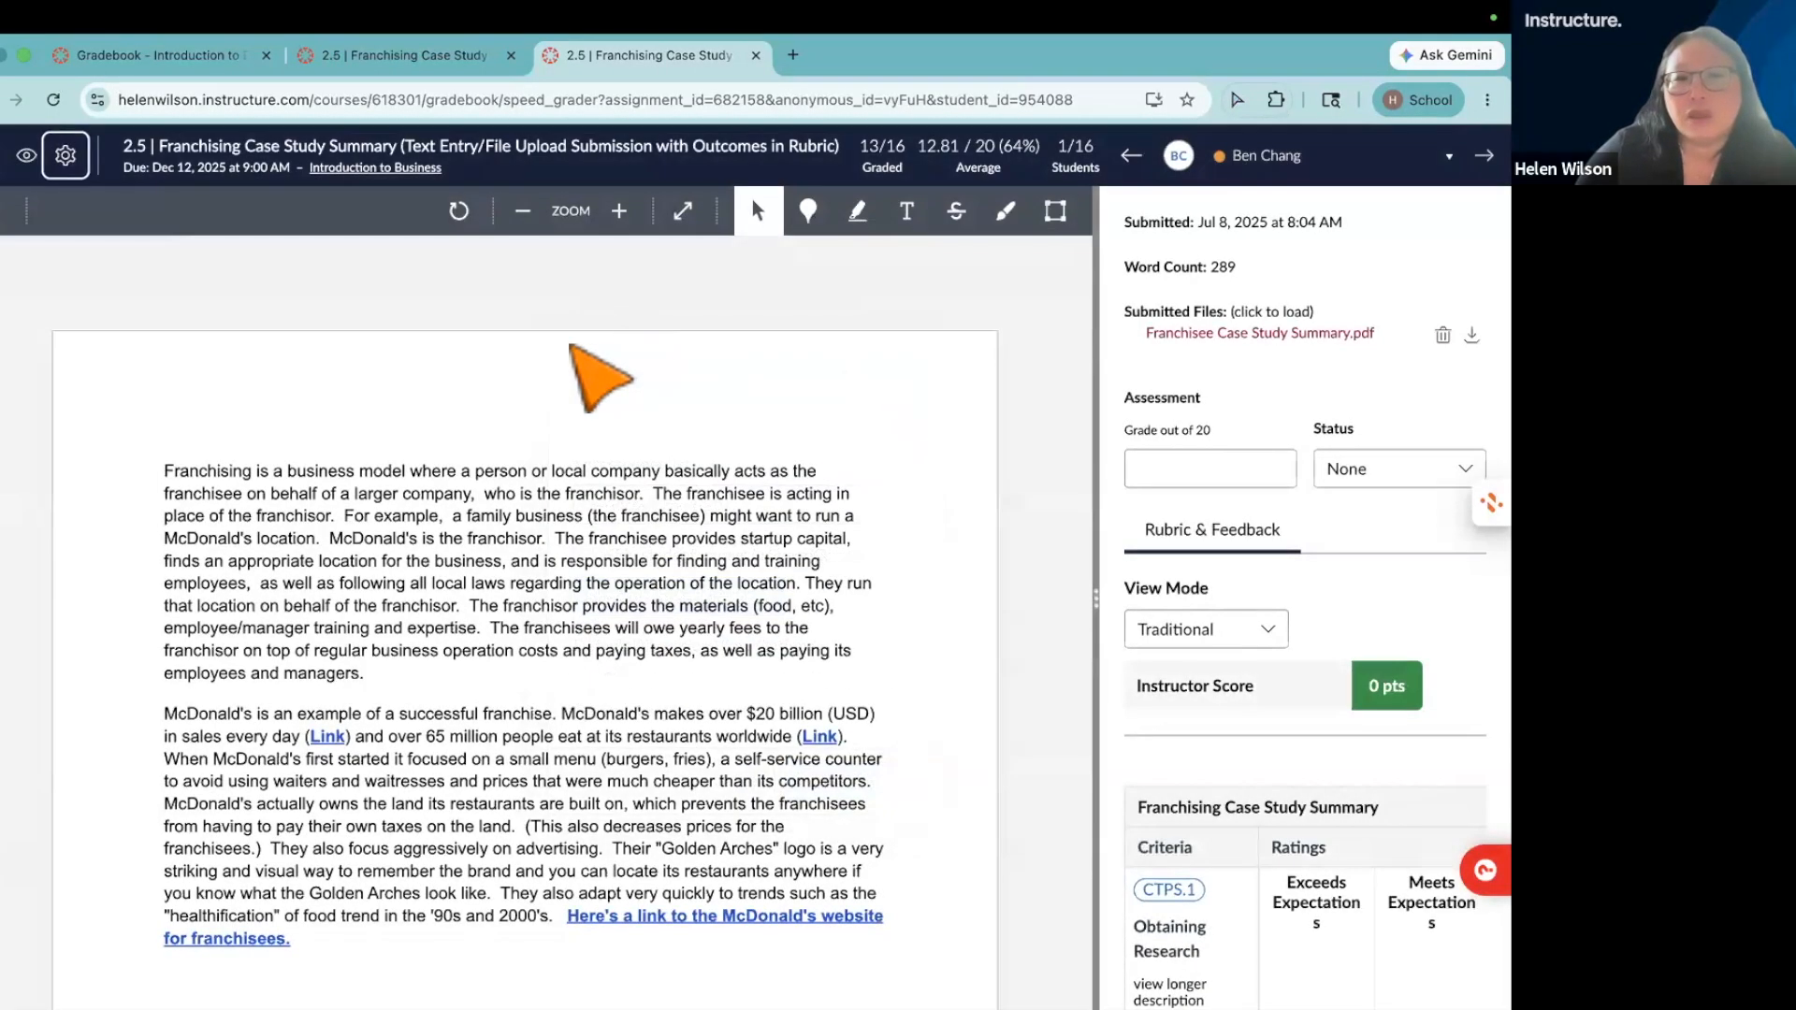
- View the list of SpeedGrader keyboard shortcuts and close it
click(65, 155)
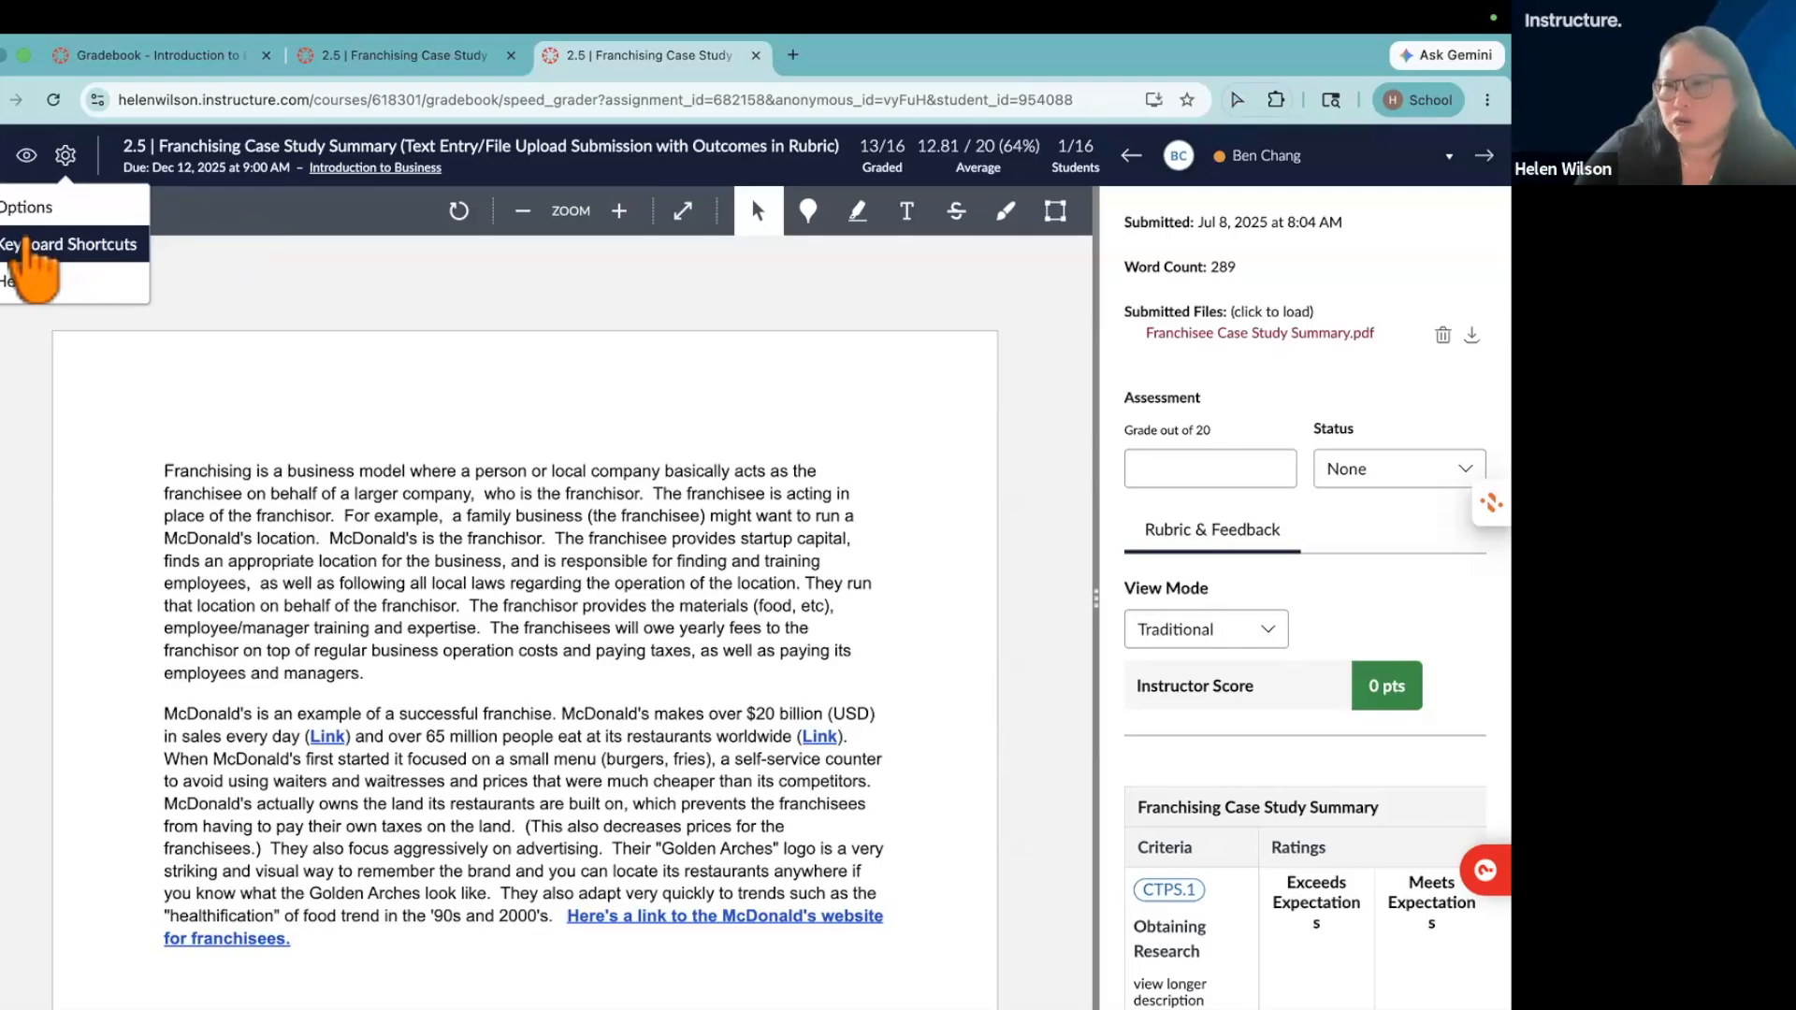
click(26, 246)
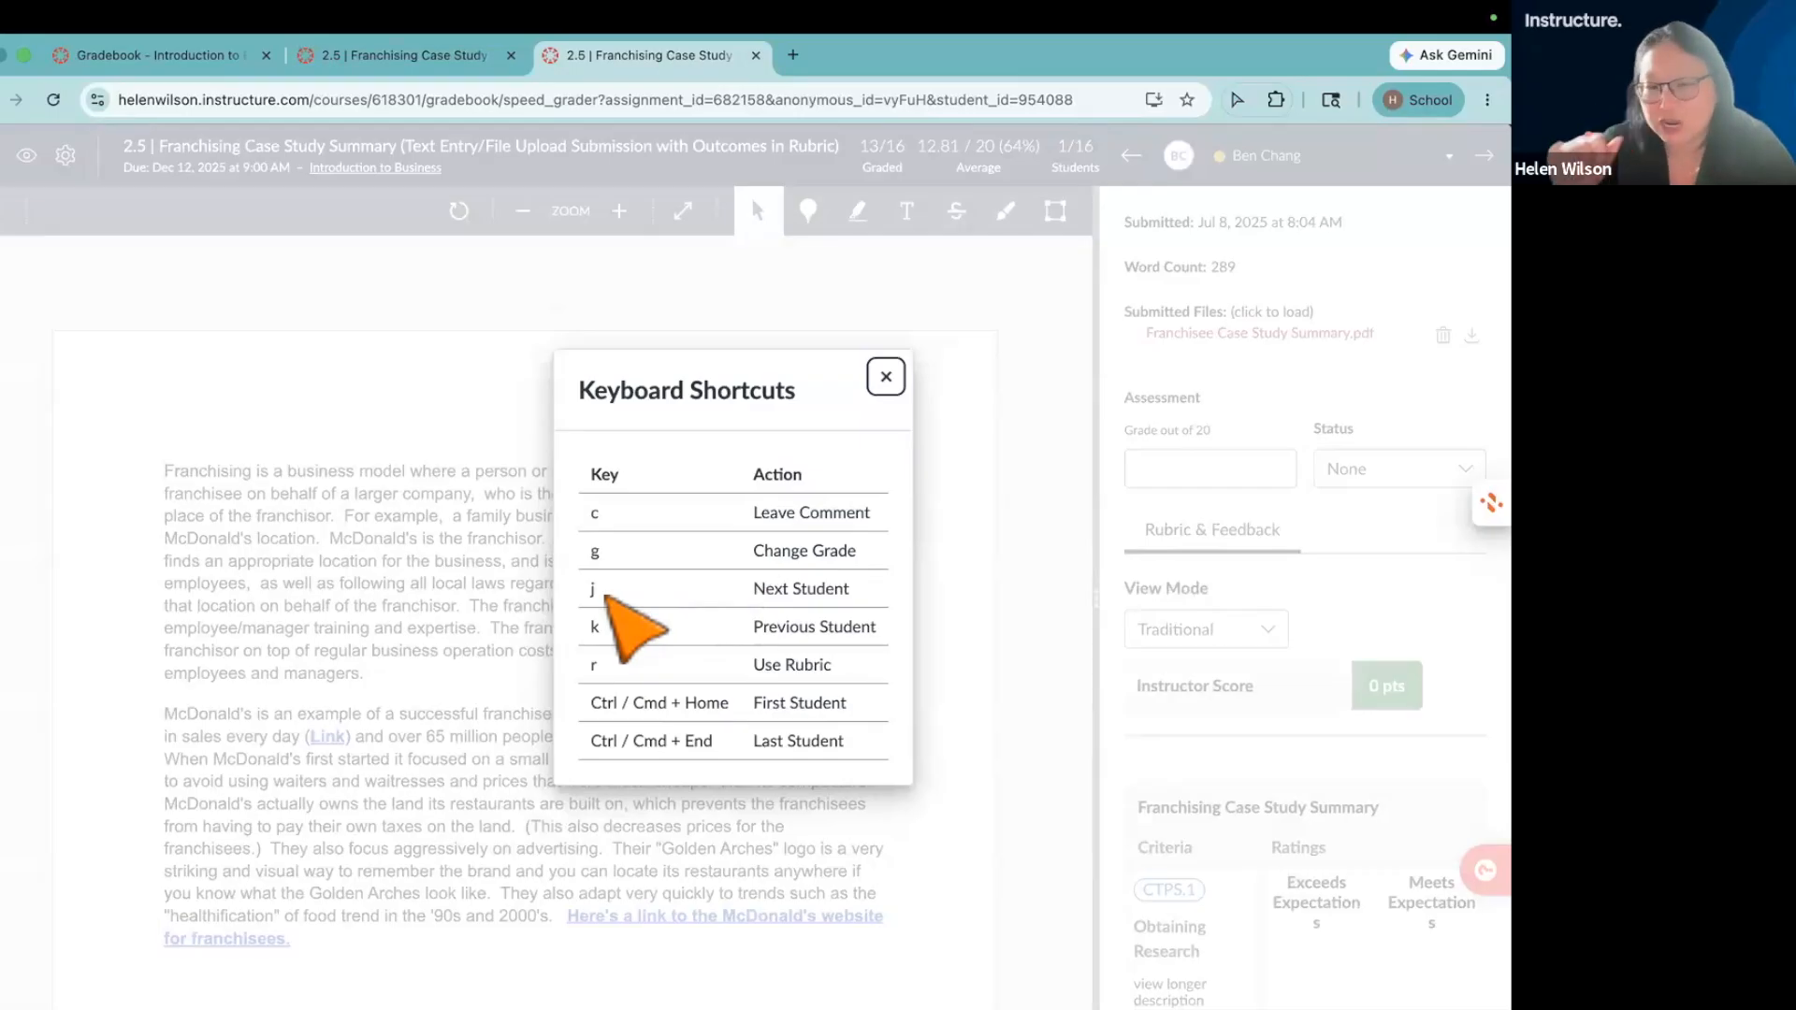
click(885, 376)
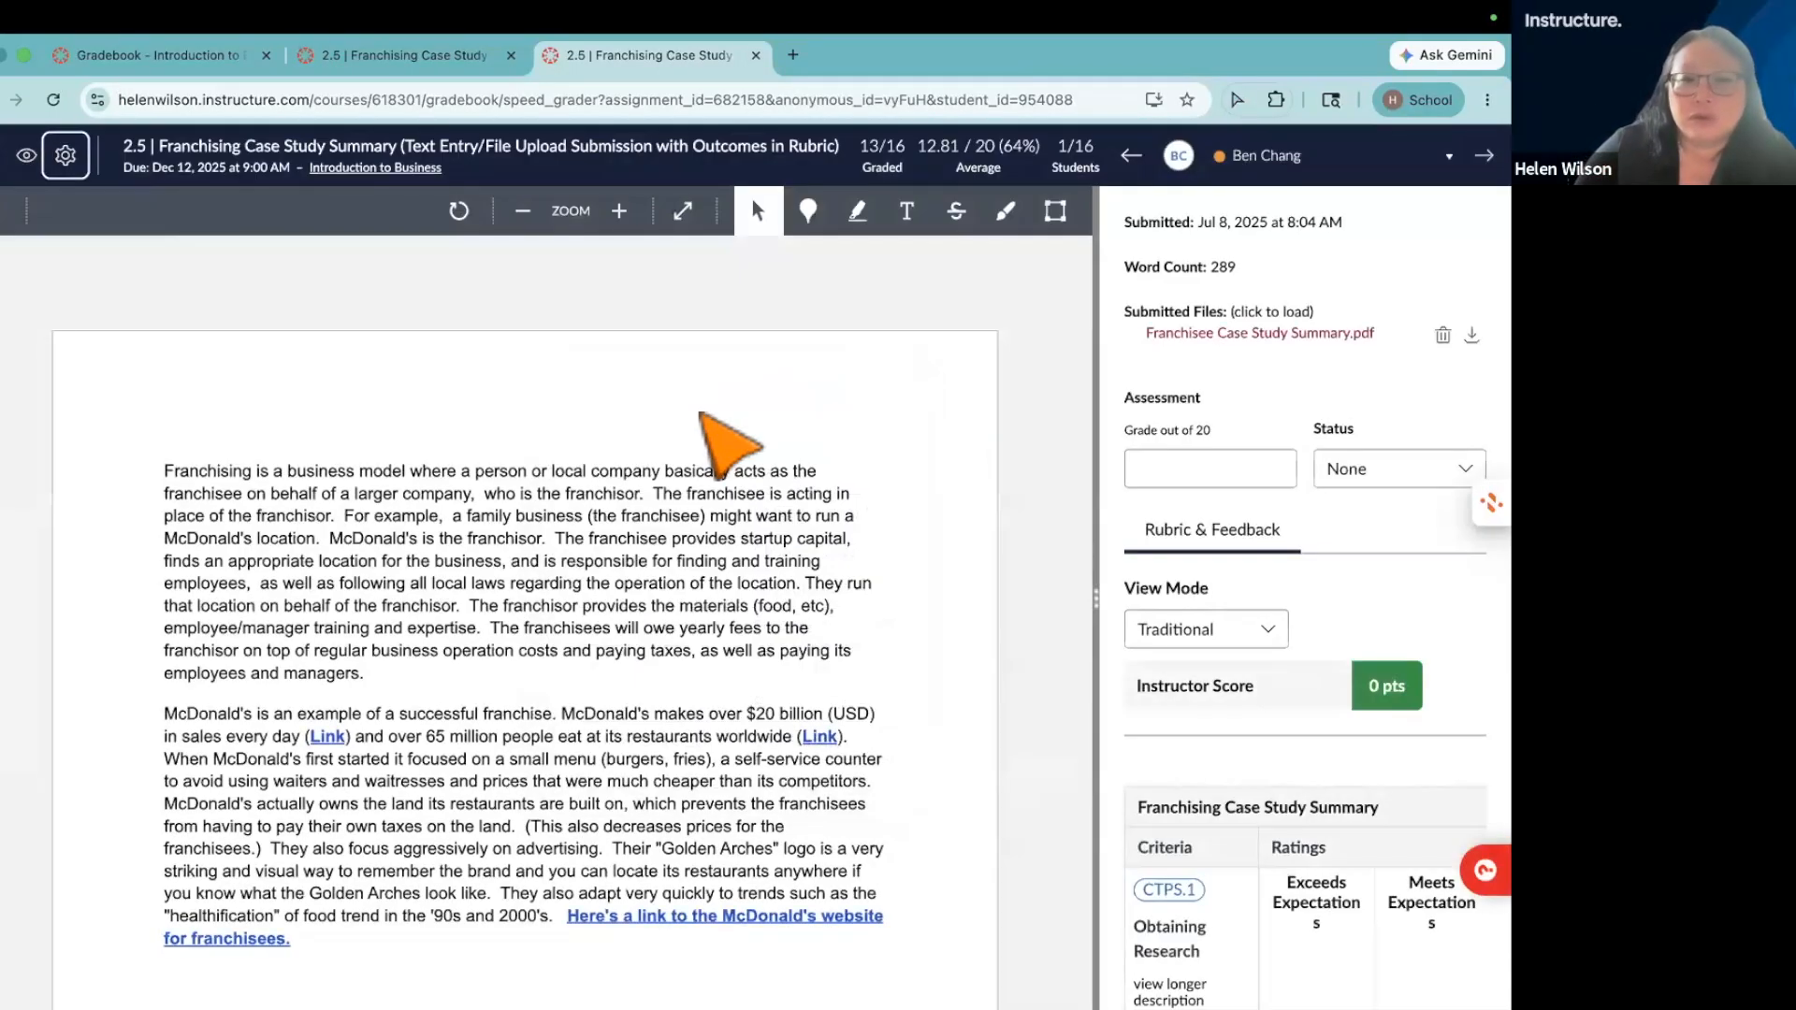
- Advance from the first student to the third in the sorted list, and go back to the second student
key(j)
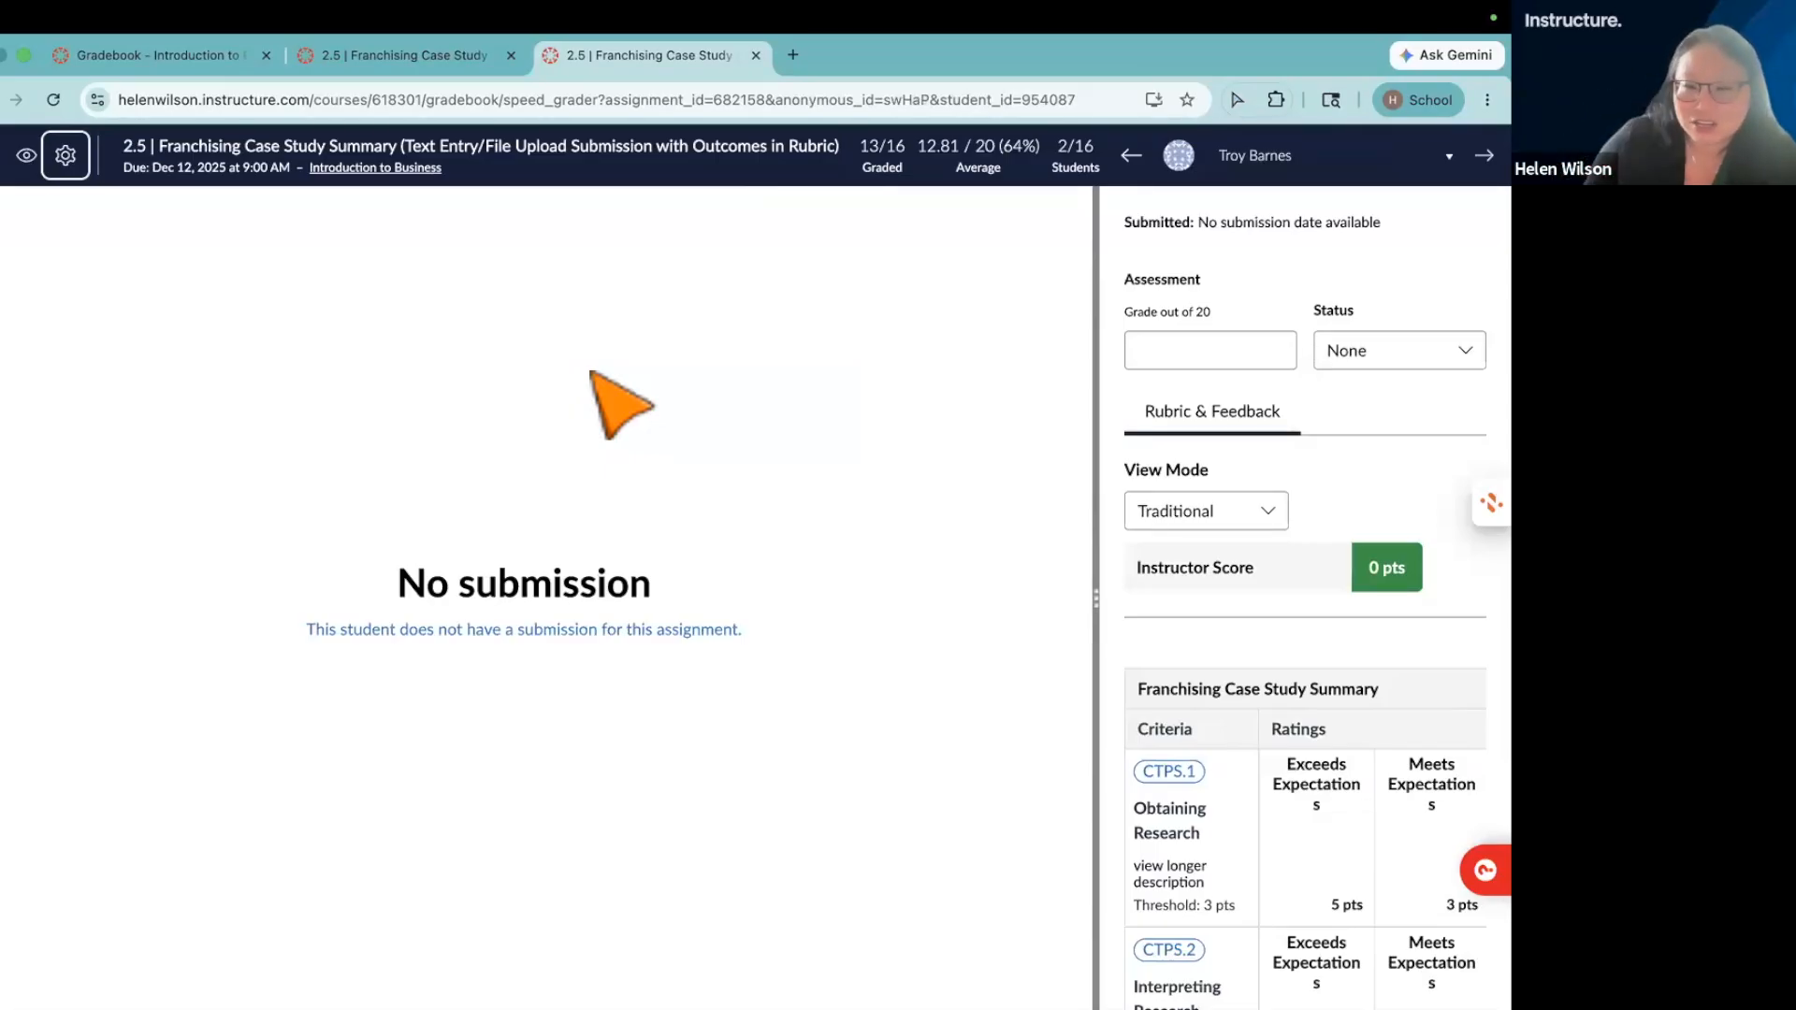
key(j)
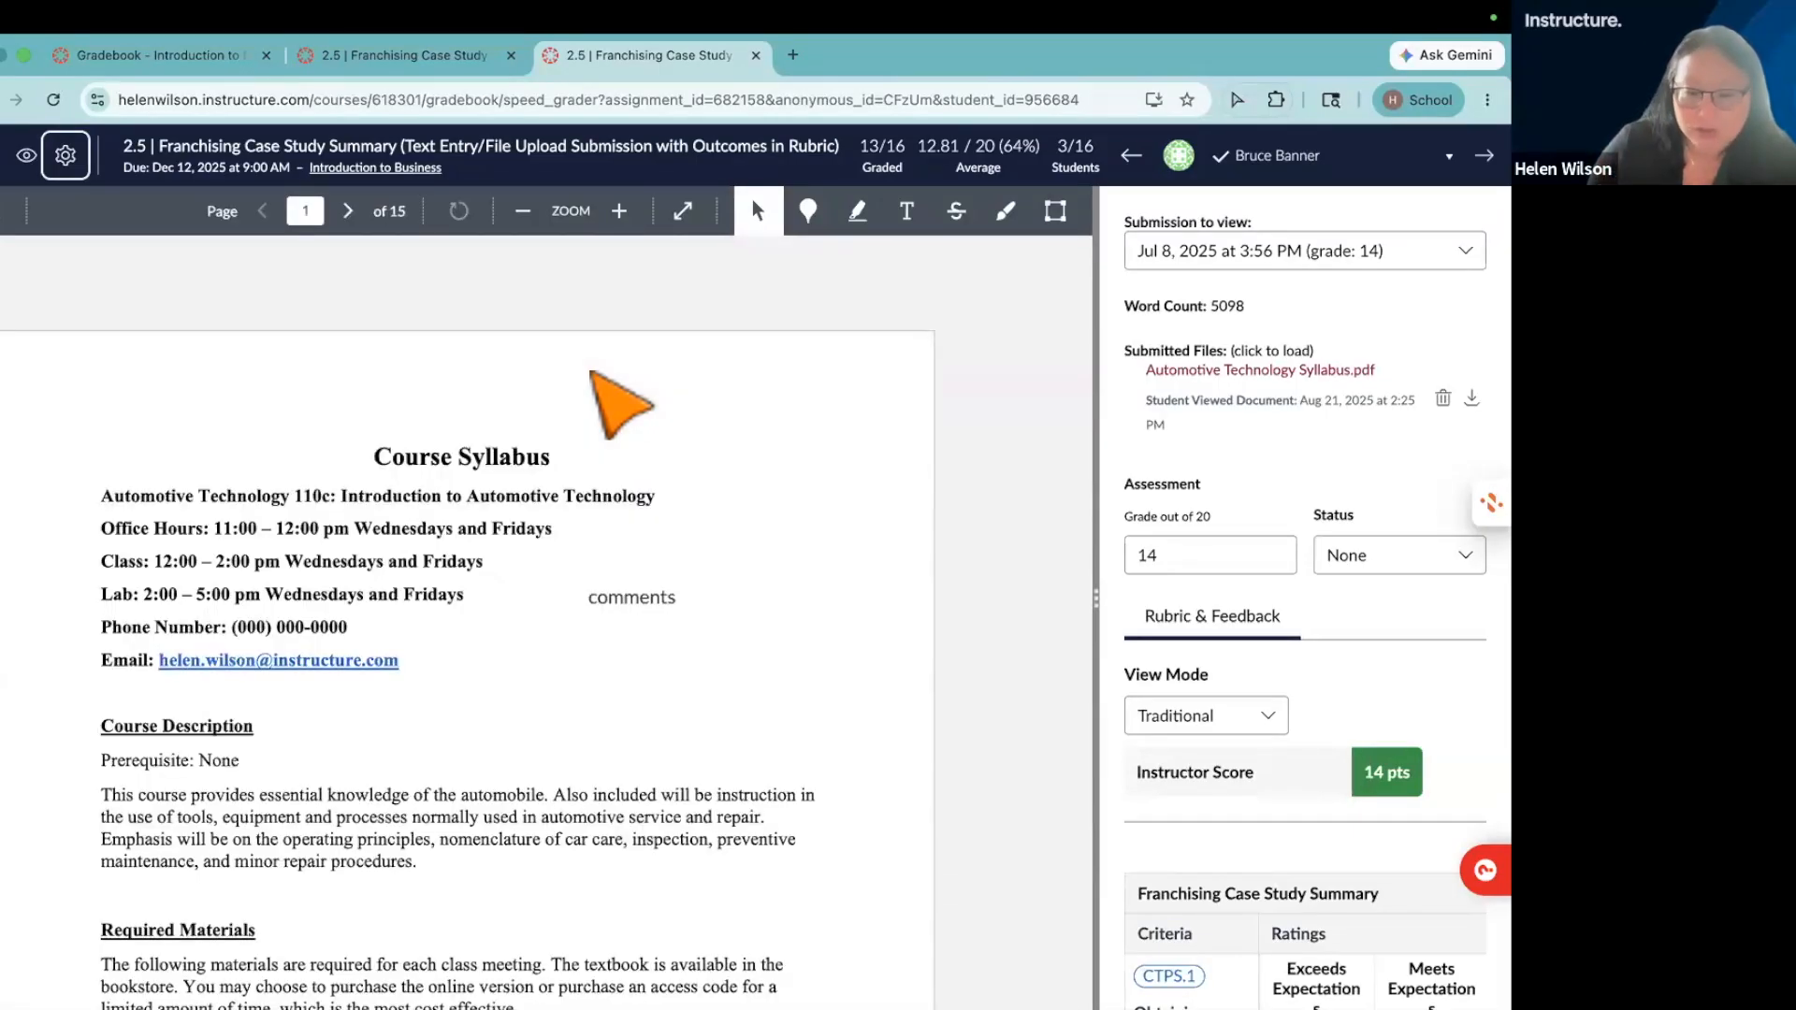
key(j)
key(j)
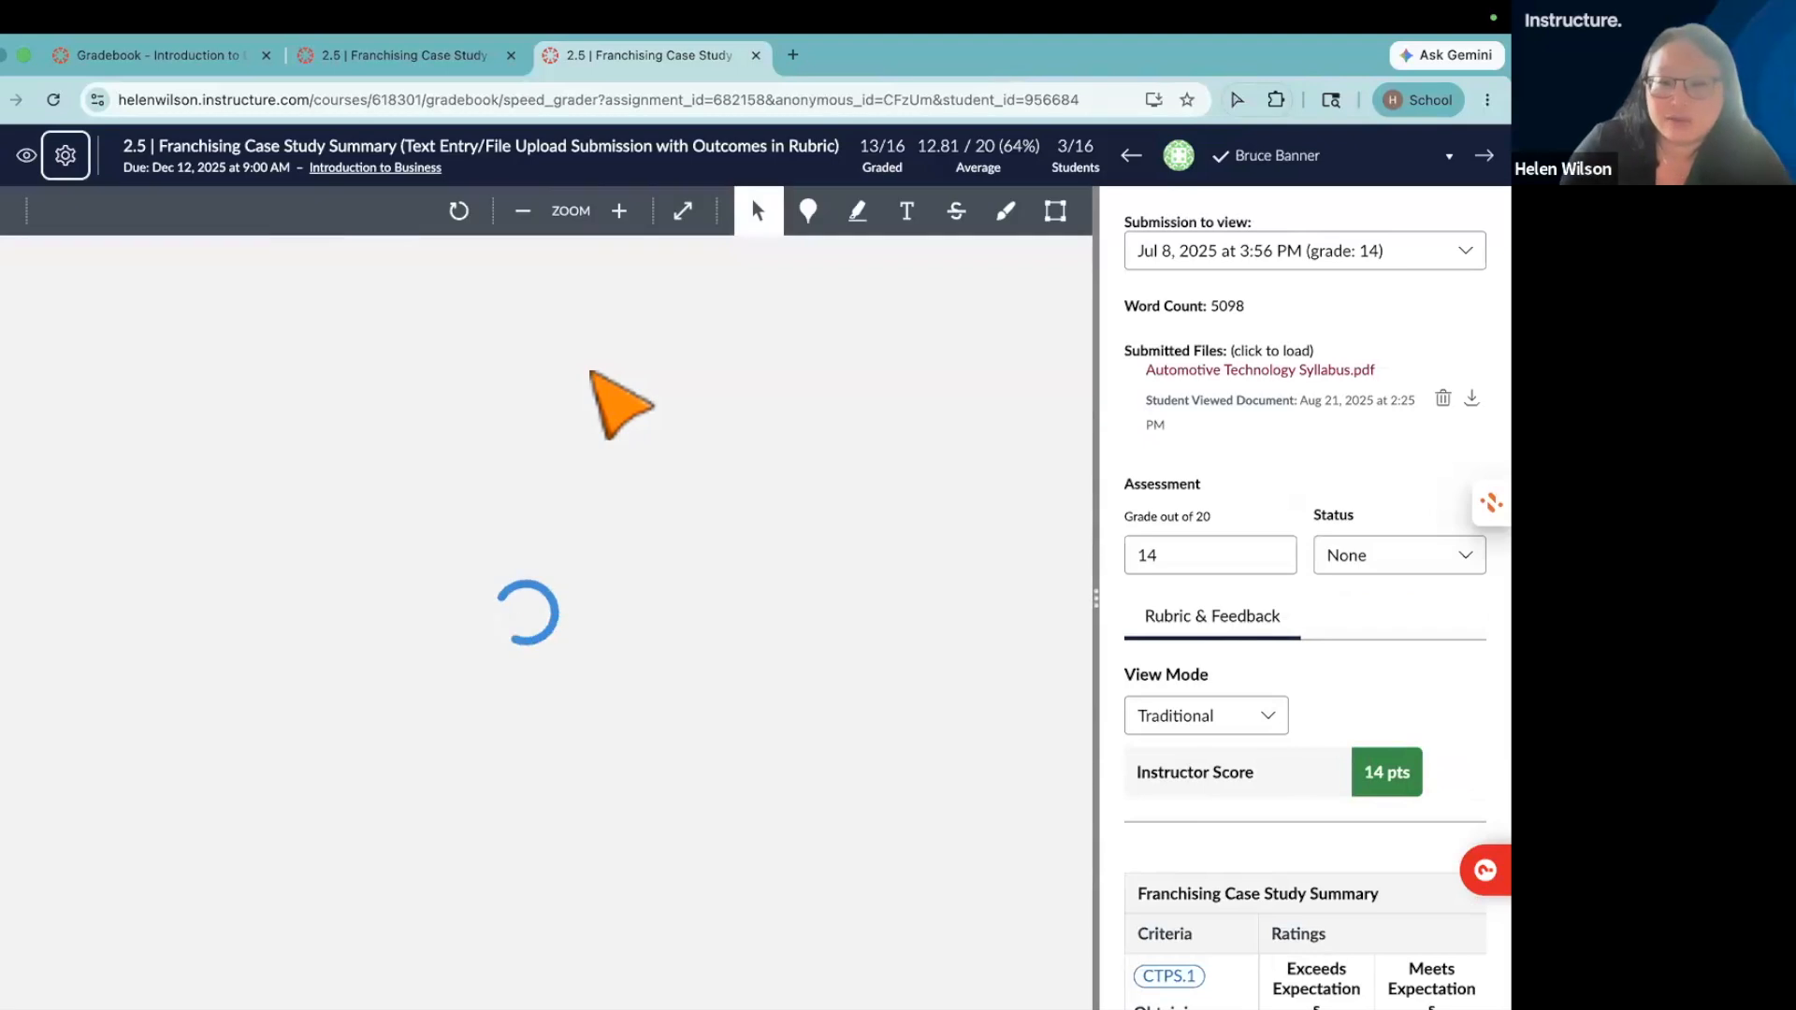
key(j)
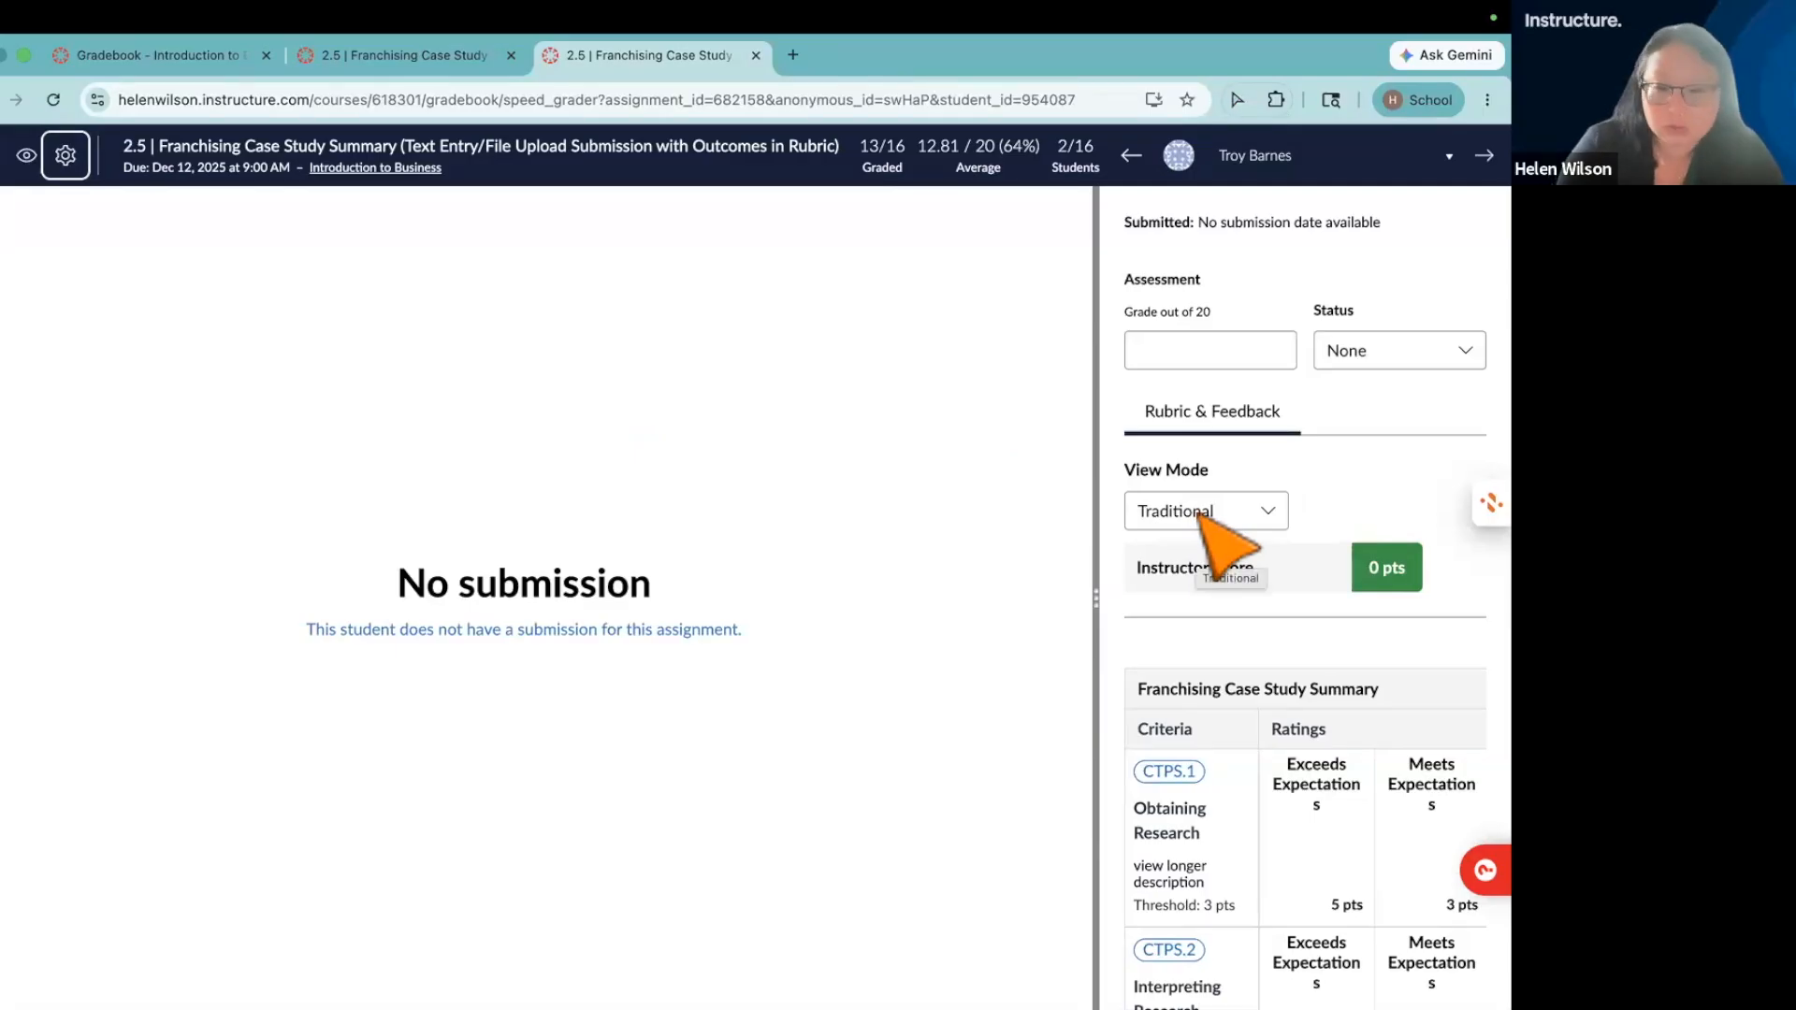
click(65, 156)
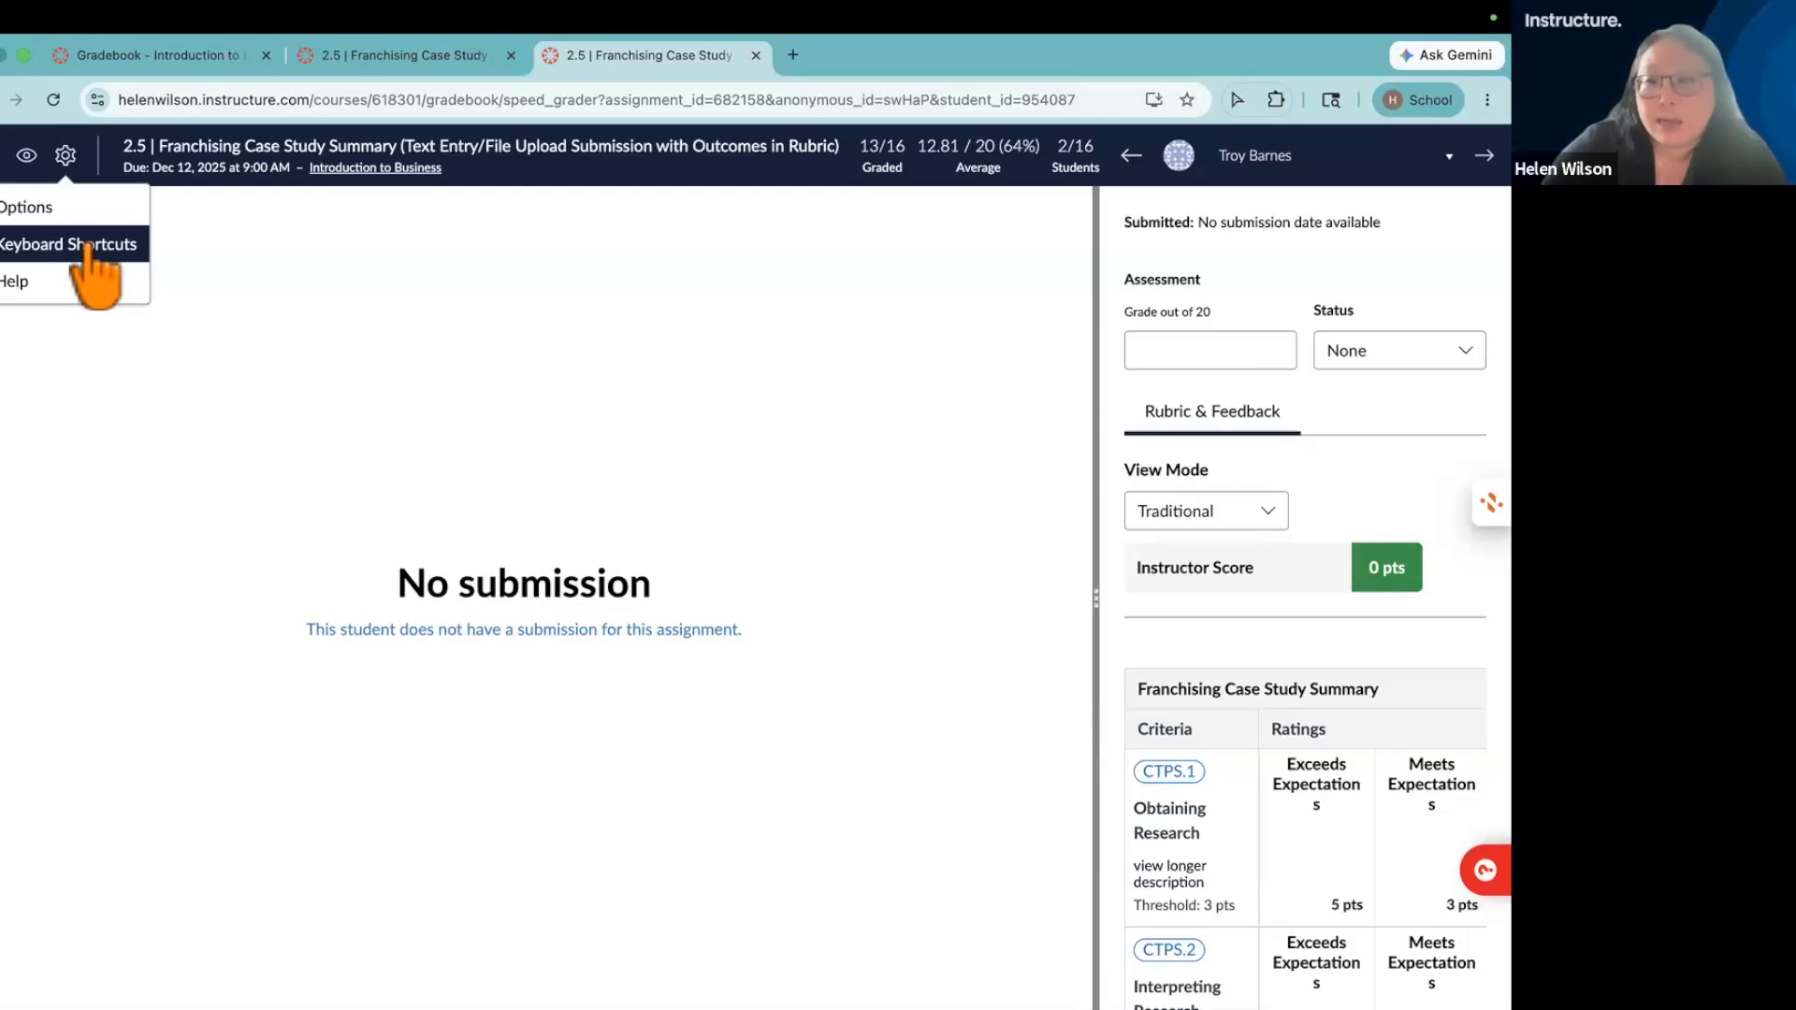
- Switch to the student's own Grades page in the calculus course and examine the 2.4 | Unit 2 Problem Set (File Upload) entry
key(ctrl+Left)
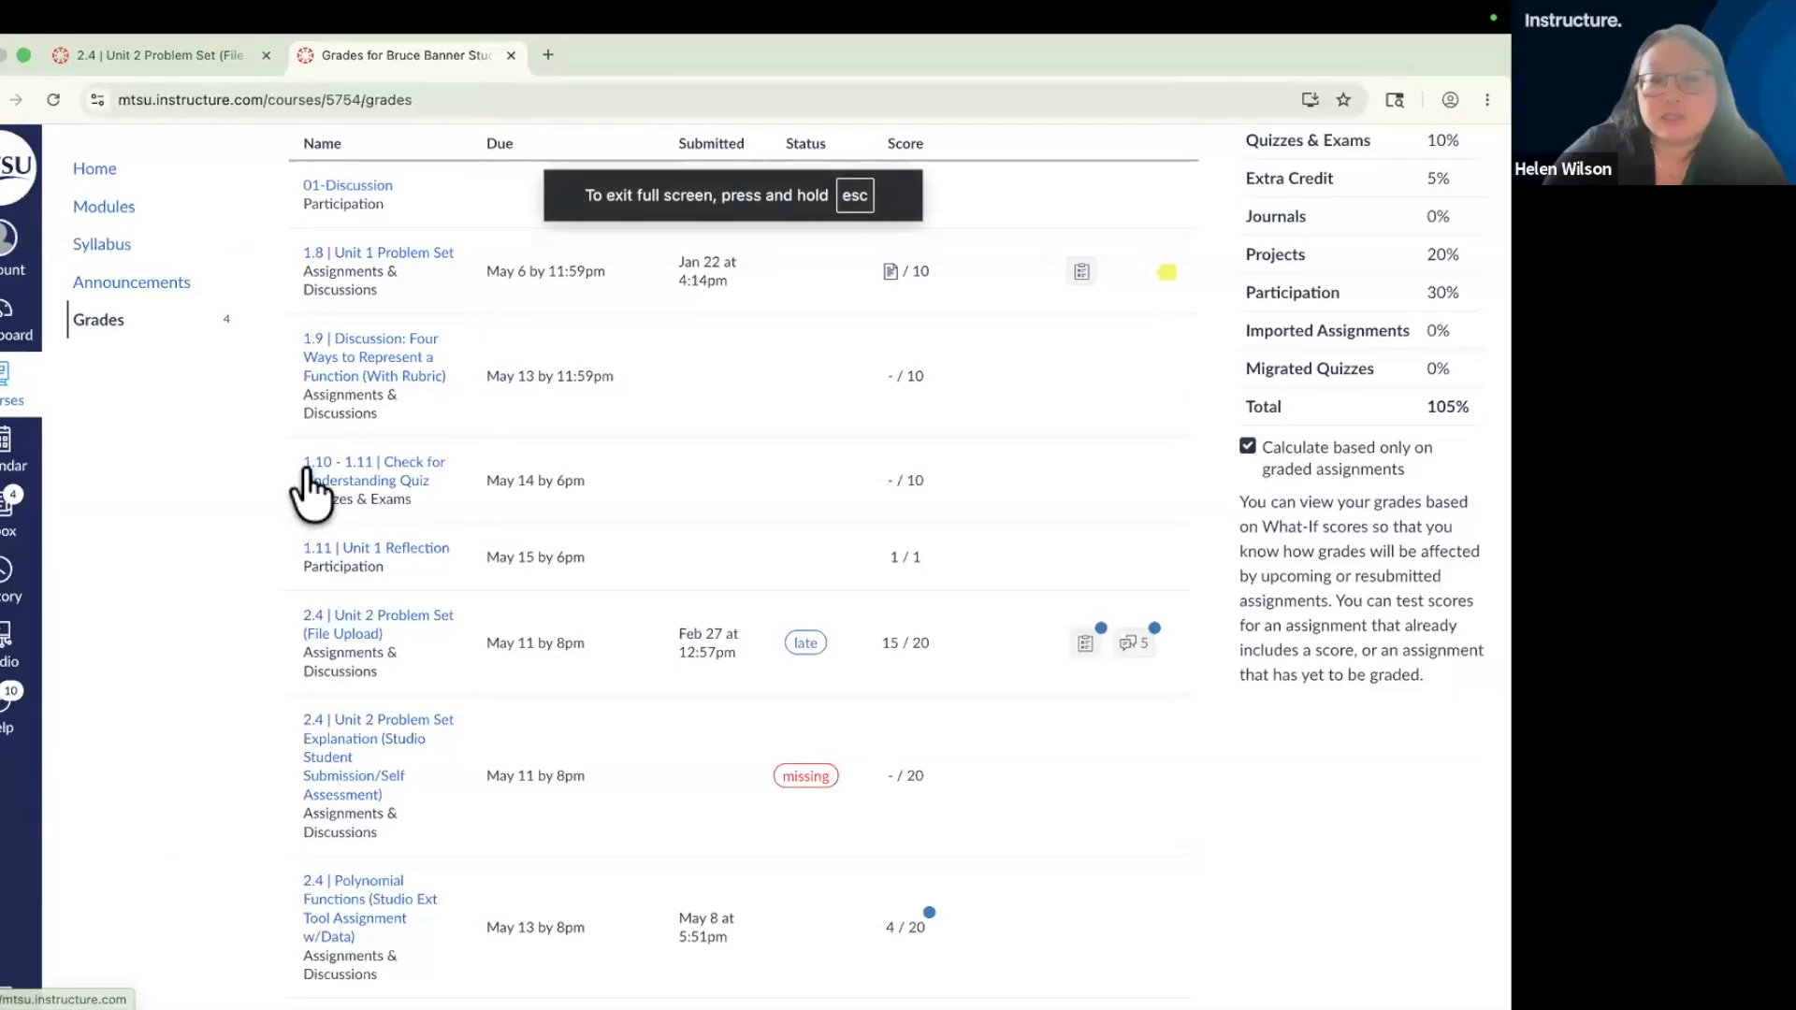
scroll(601, 575, down, 3)
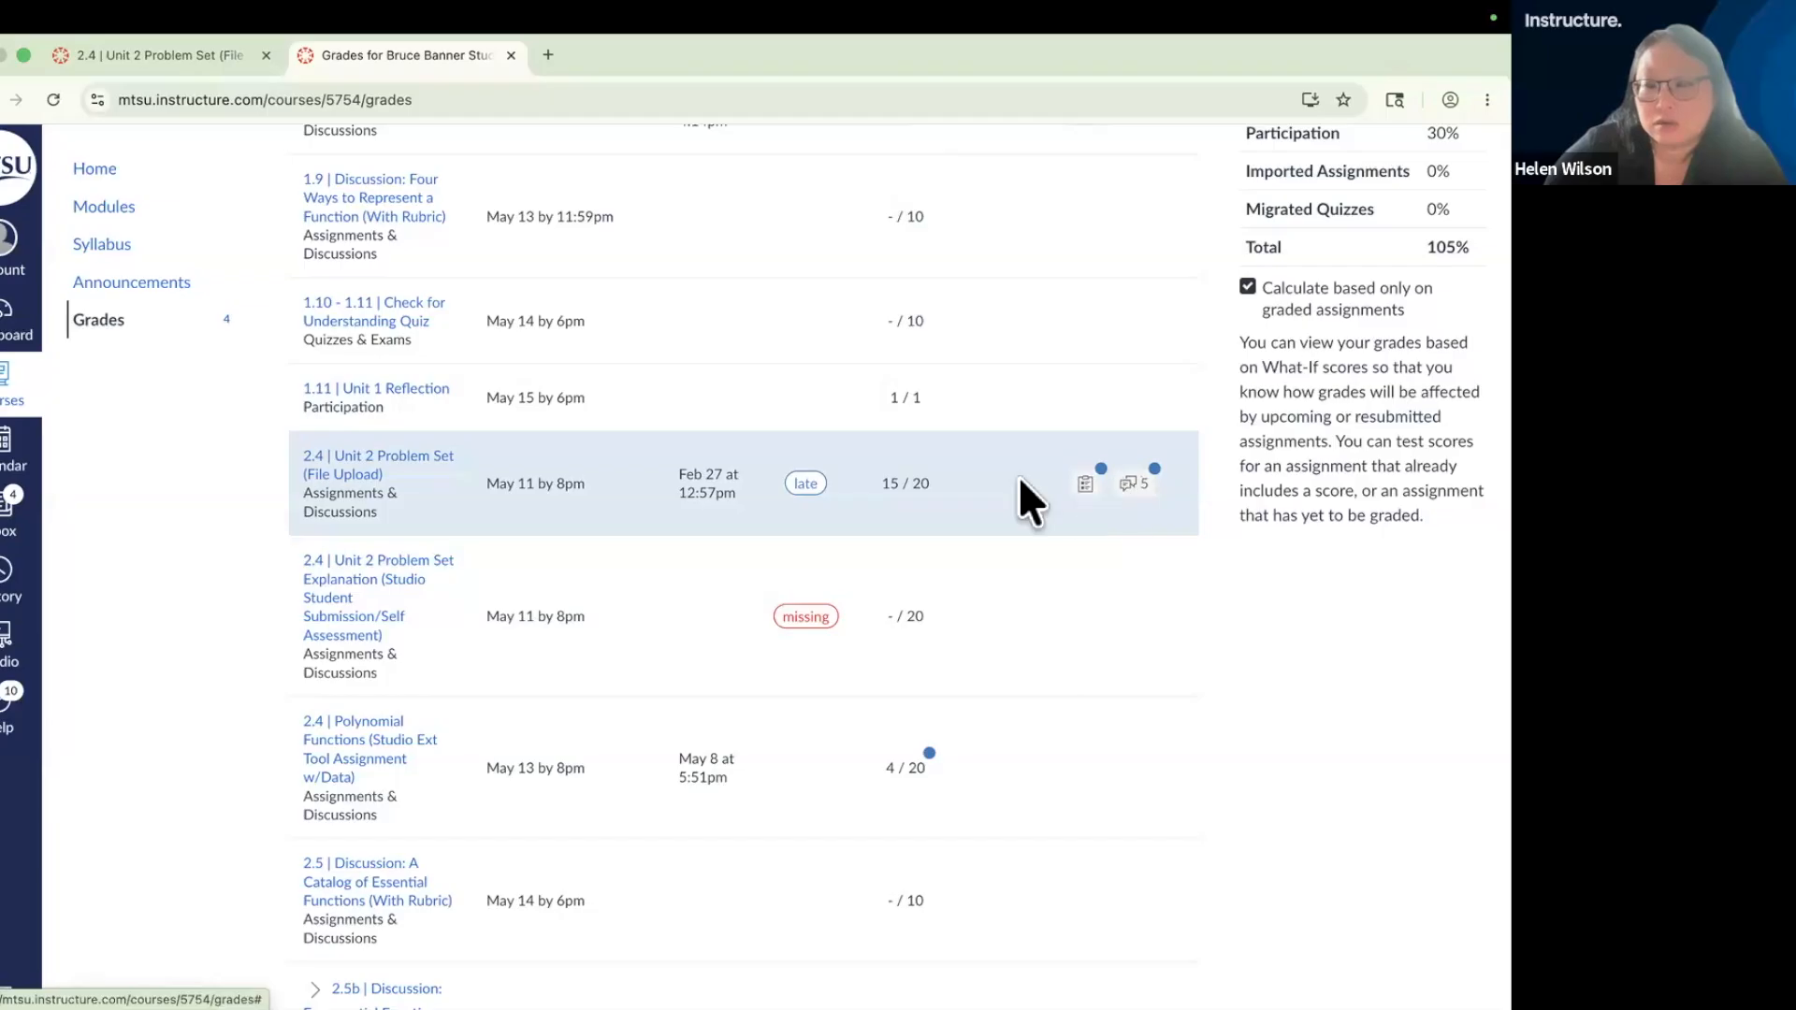
scroll(1020, 478, up, 1)
scroll(1018, 475, up, 5)
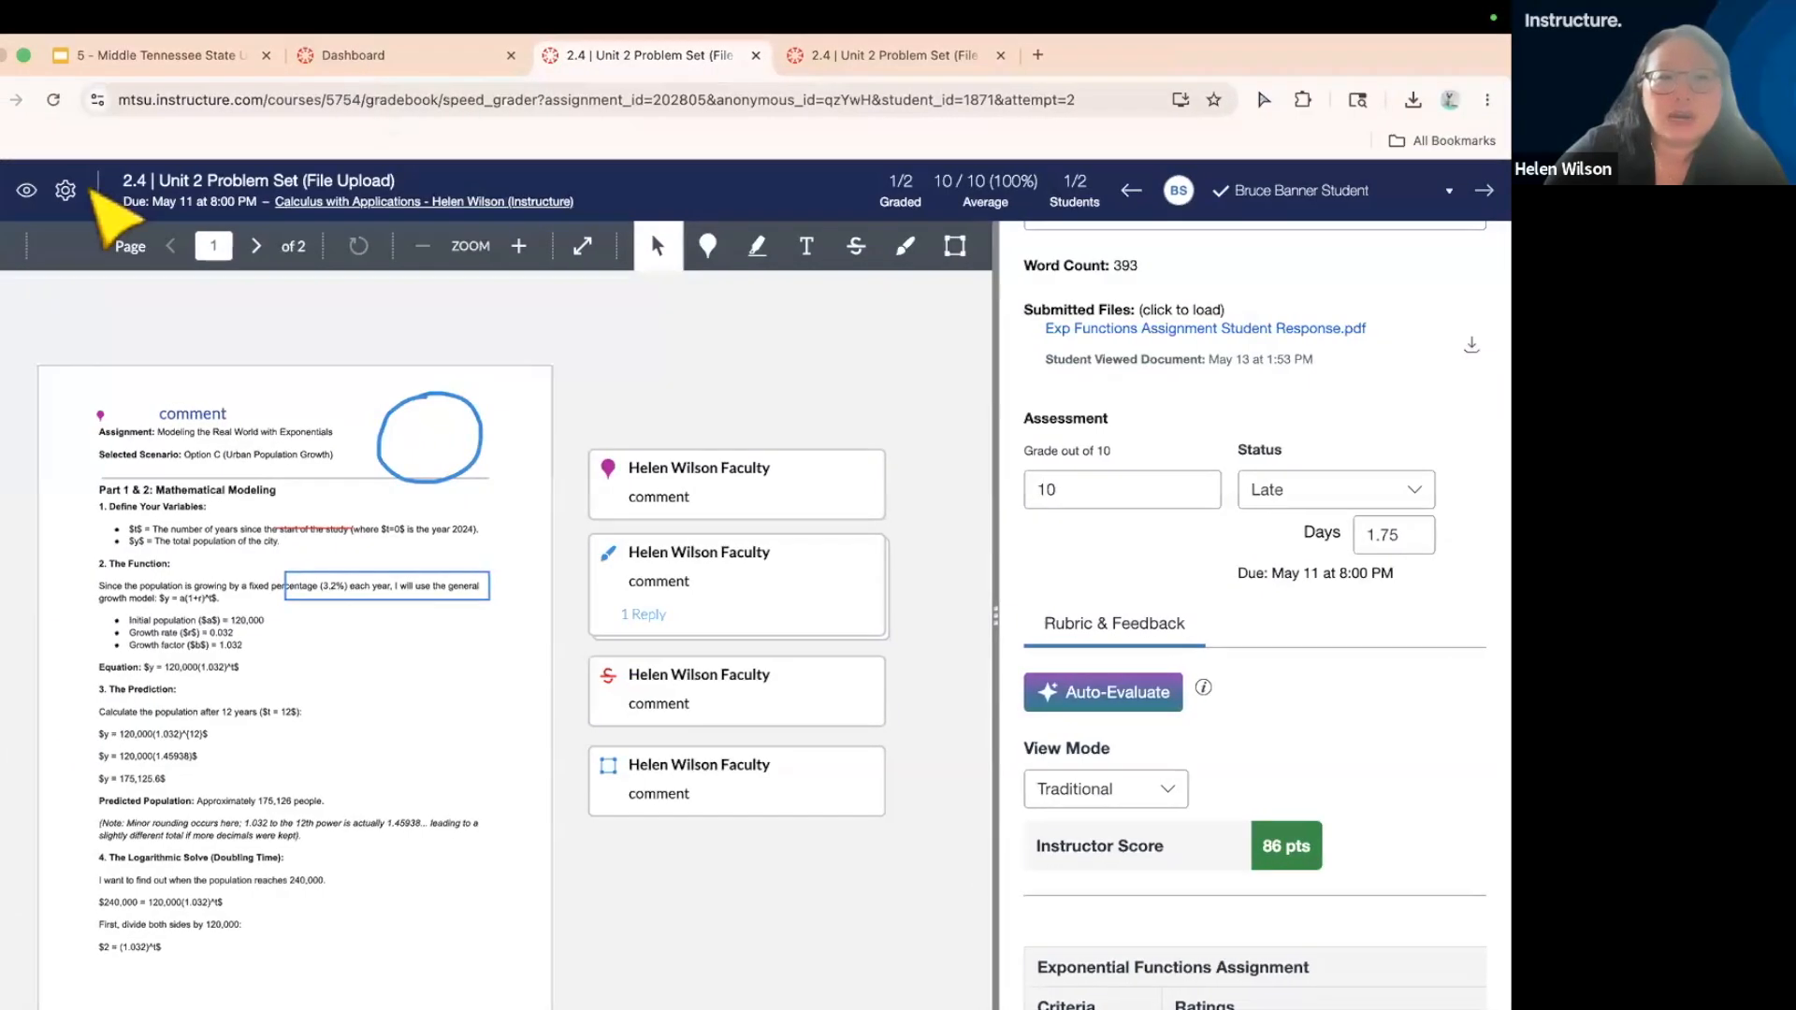
- From the instructor's Calculus with Applications gradebook, open the student's grades page and locate 2.4 | Unit 2 Problem Set (File Upload)
click(2, 192)
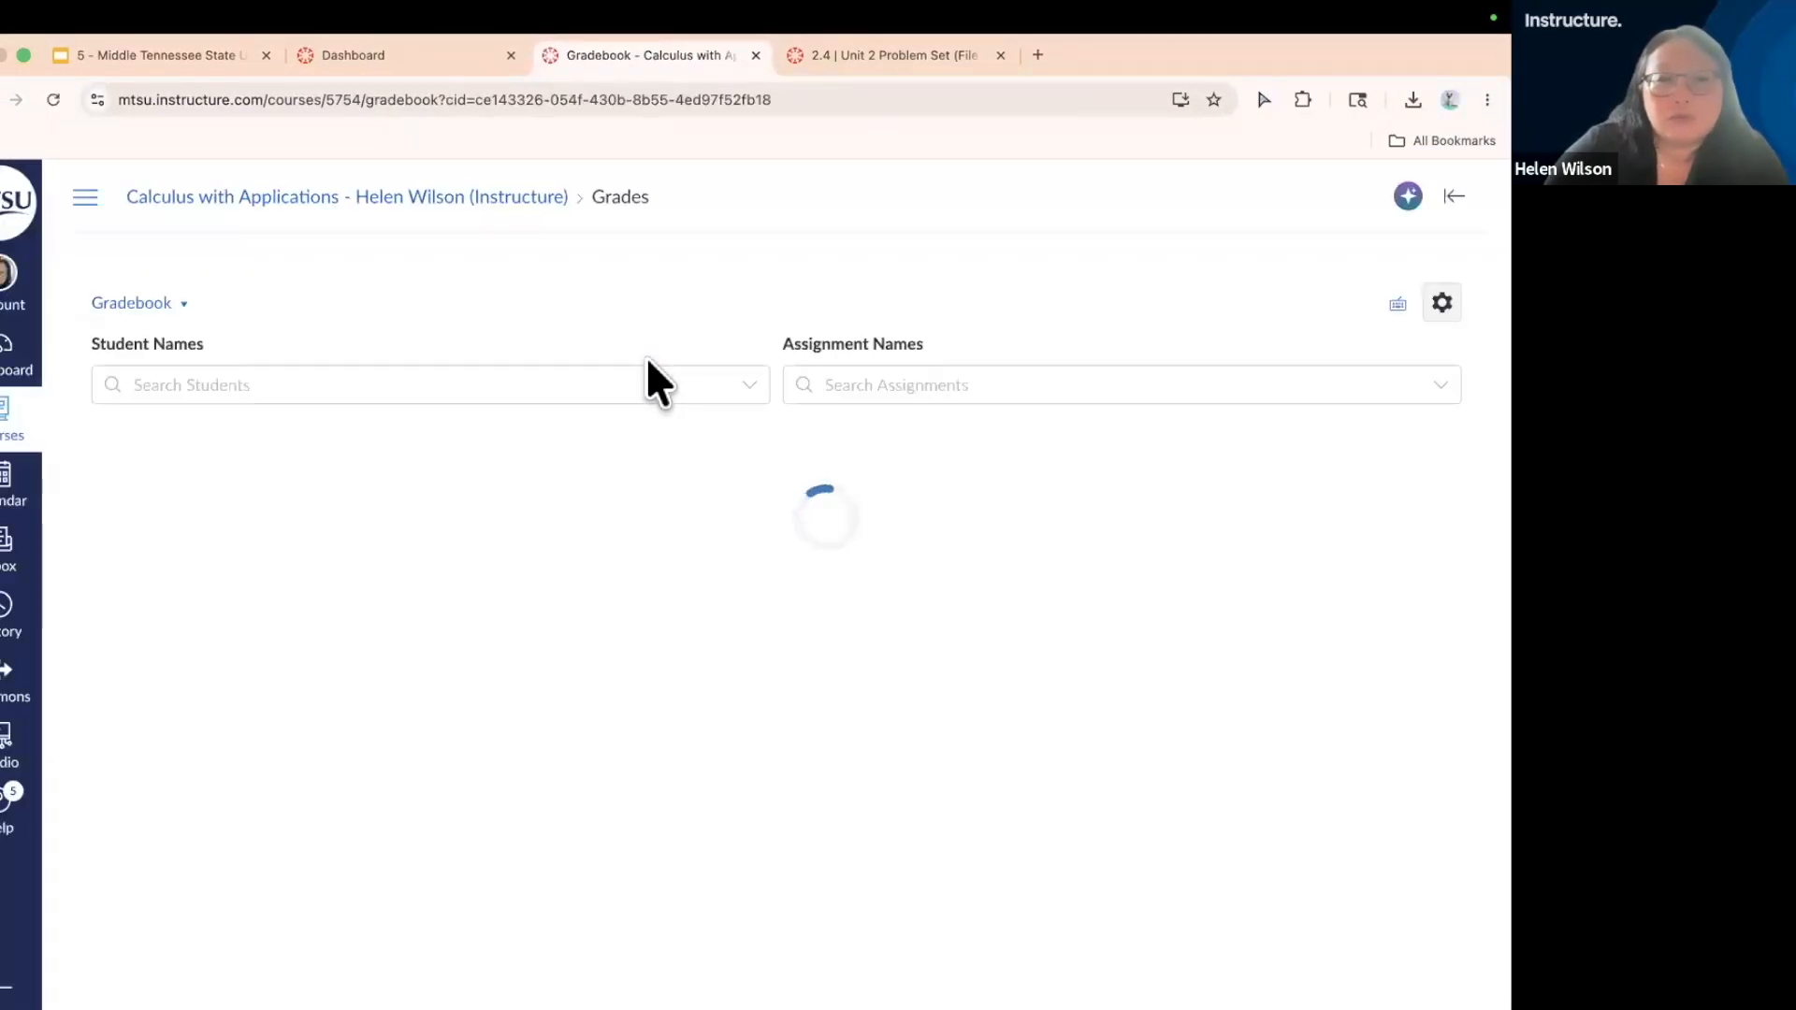
click(149, 520)
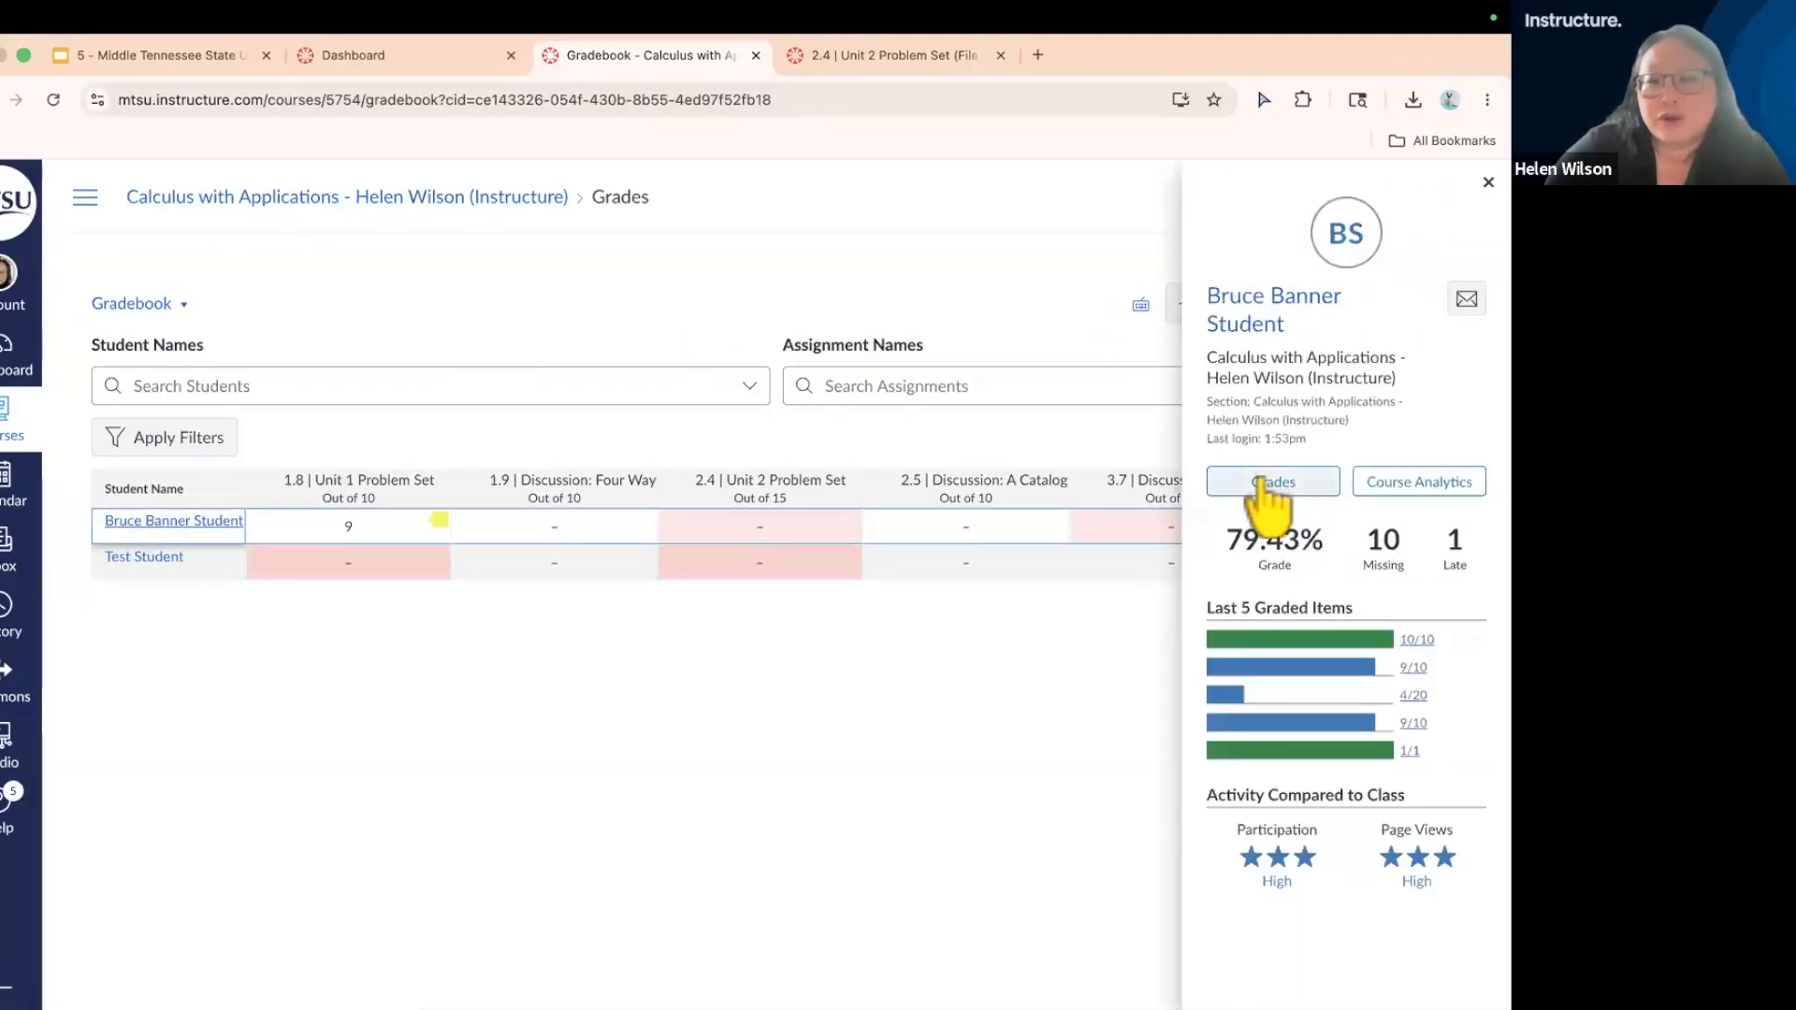
click(1263, 482)
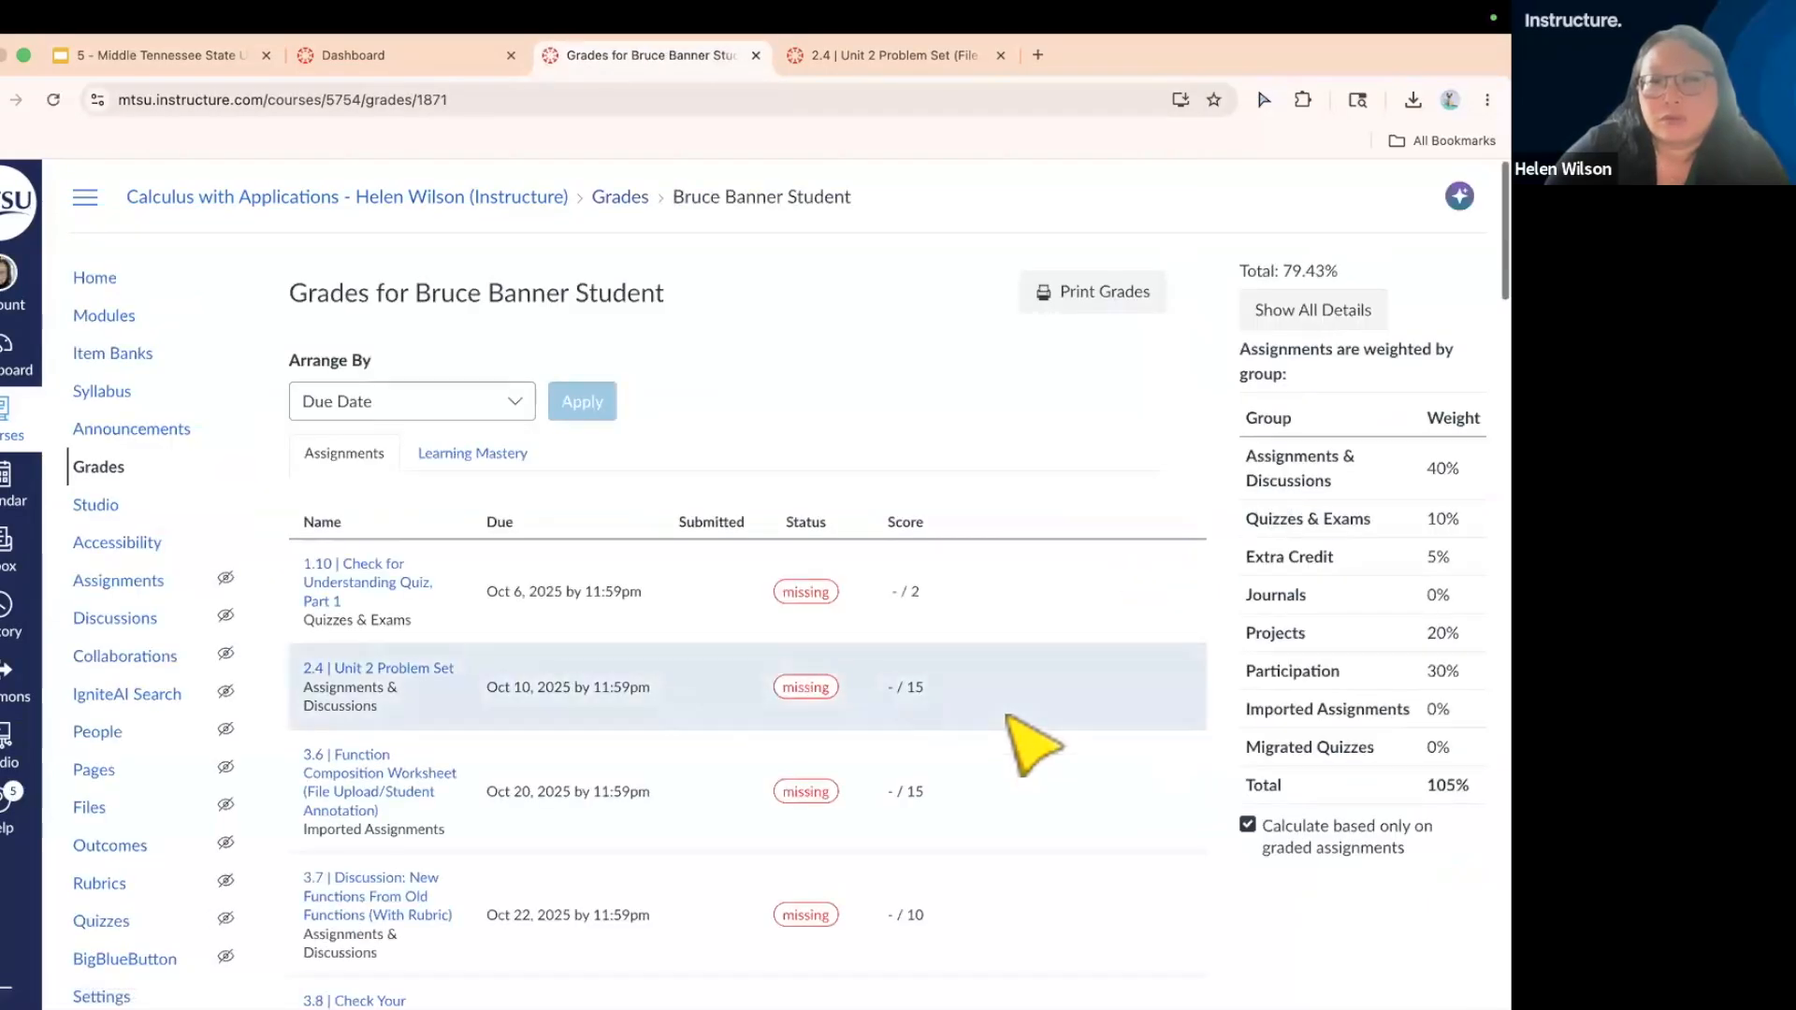
scroll(1029, 744, down, 10)
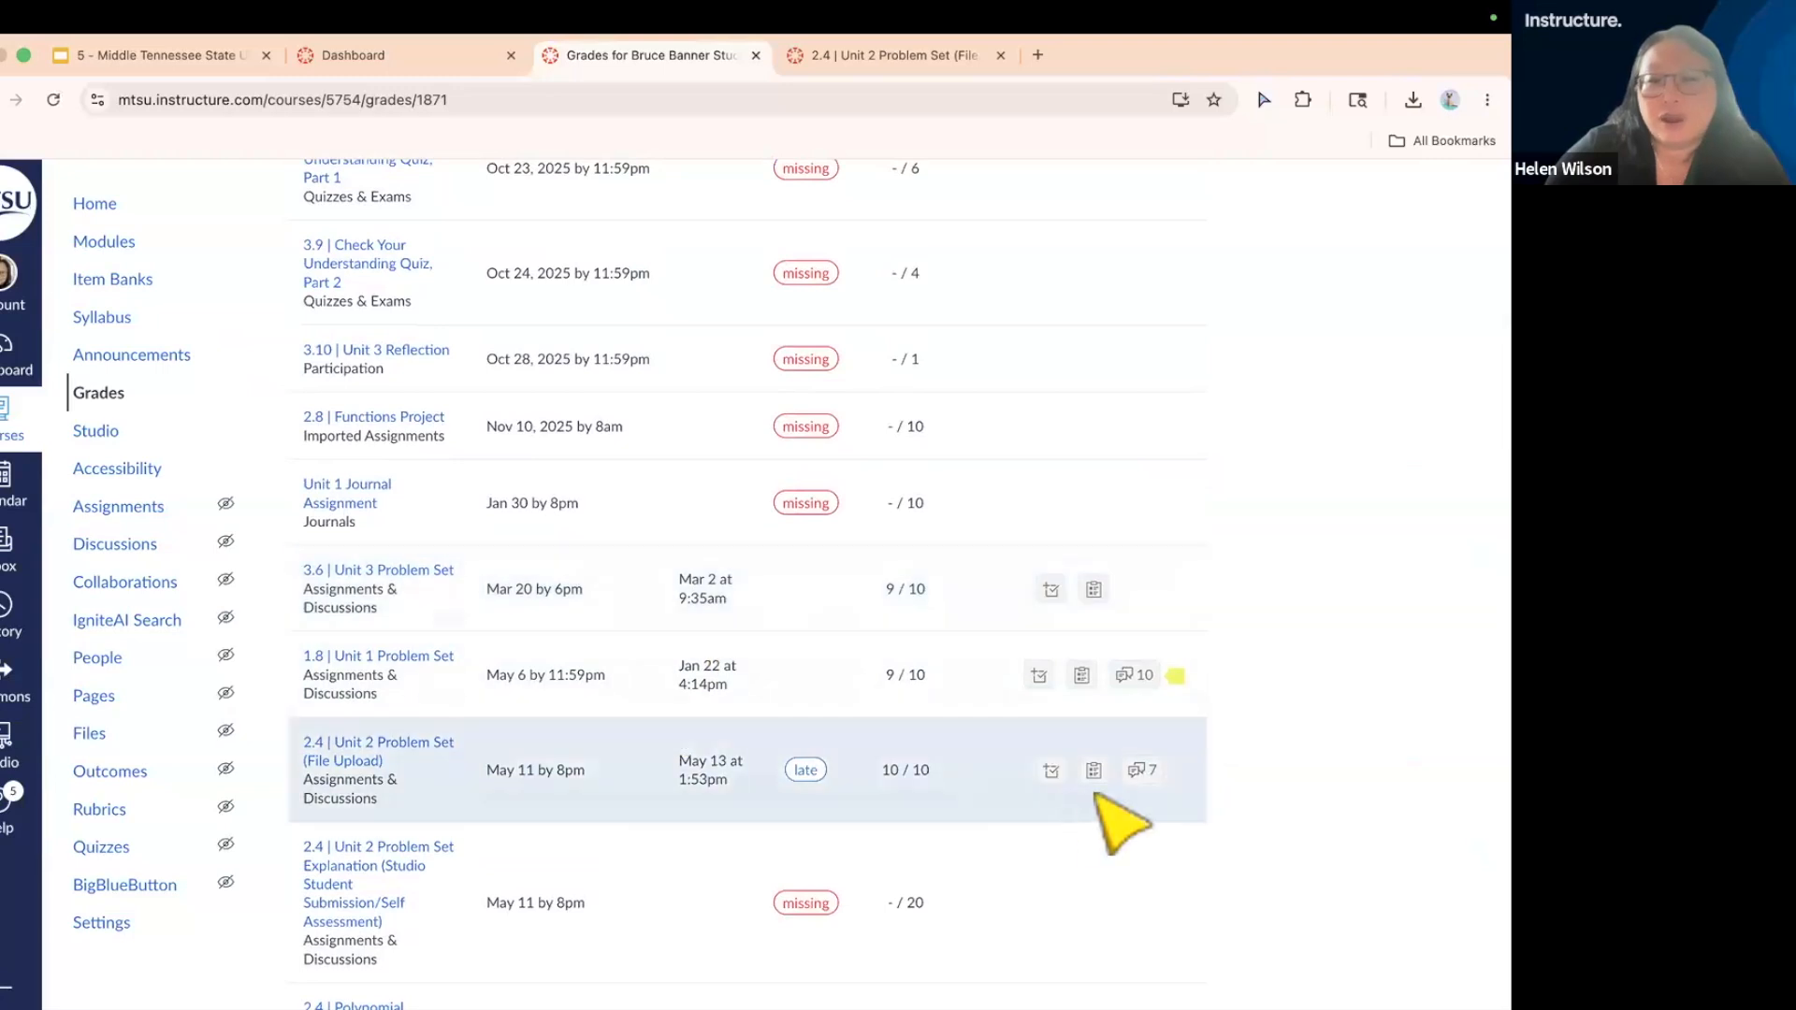
- Compare the score, rubric and comment indicators for 2.4 | Unit 2 Problem Set (File Upload) between the student's and the instructor's grades pages
key(ctrl+Right)
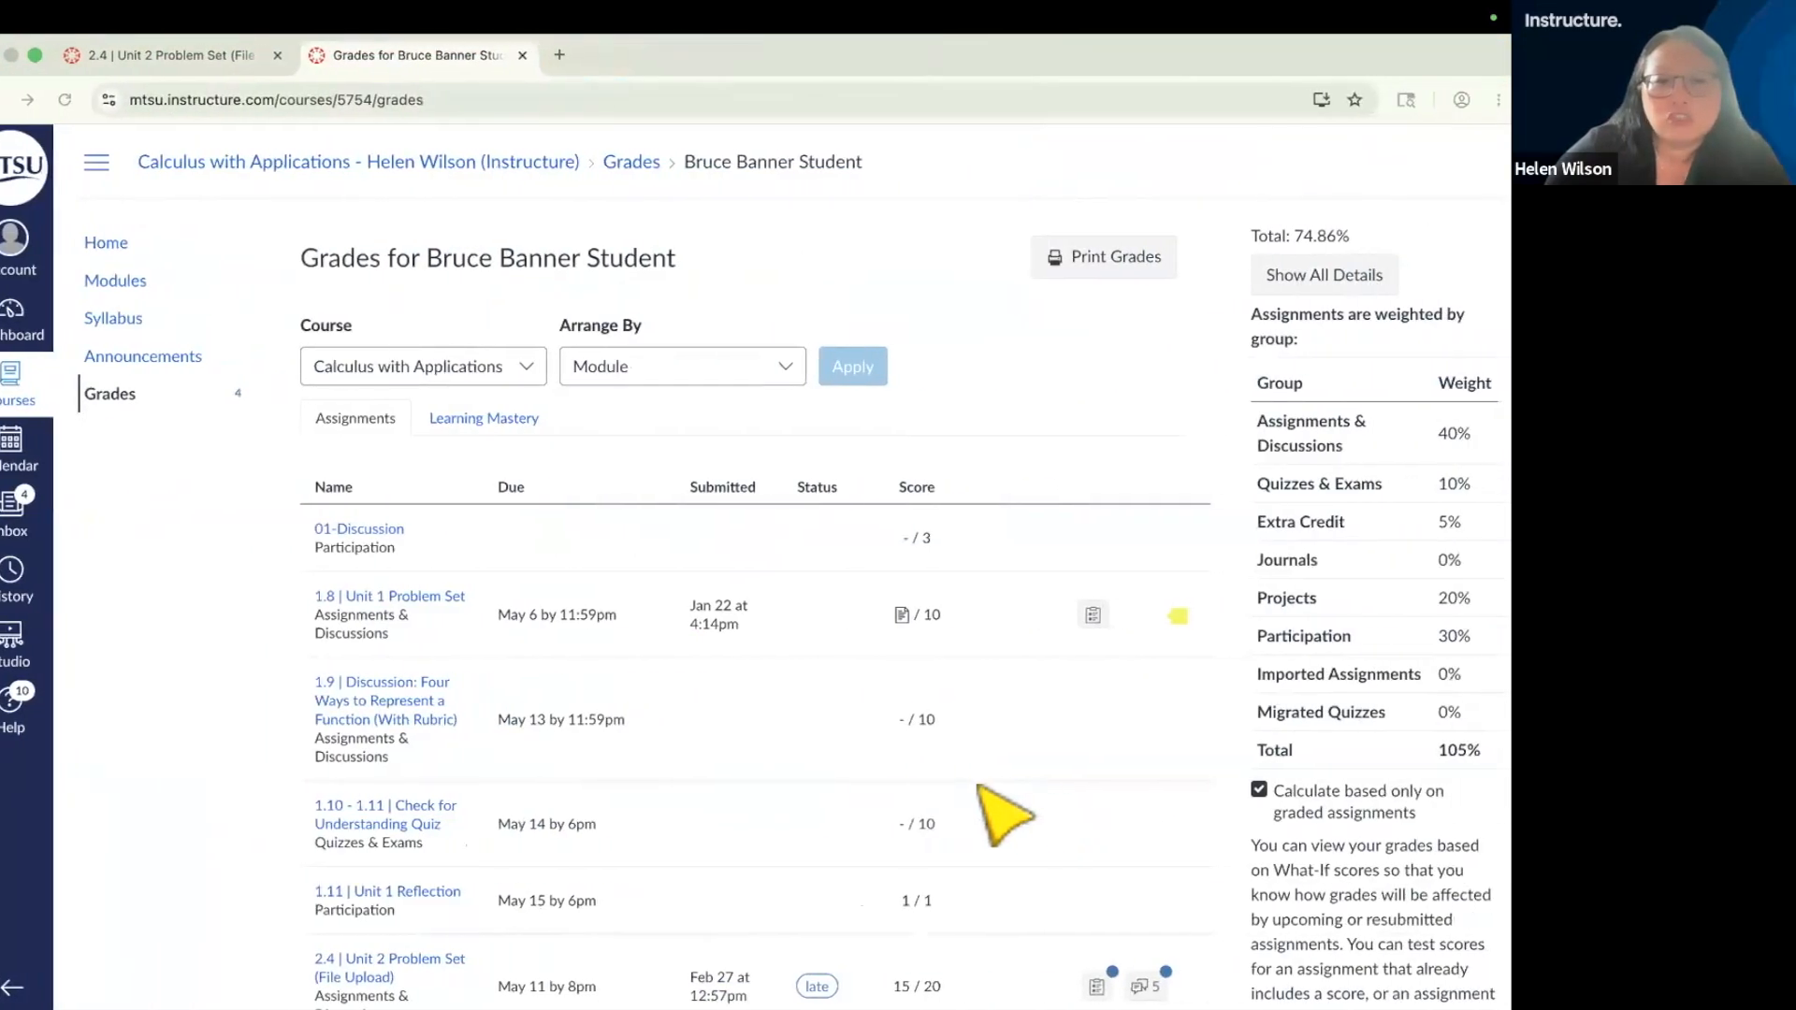
scroll(890, 805, down, 3)
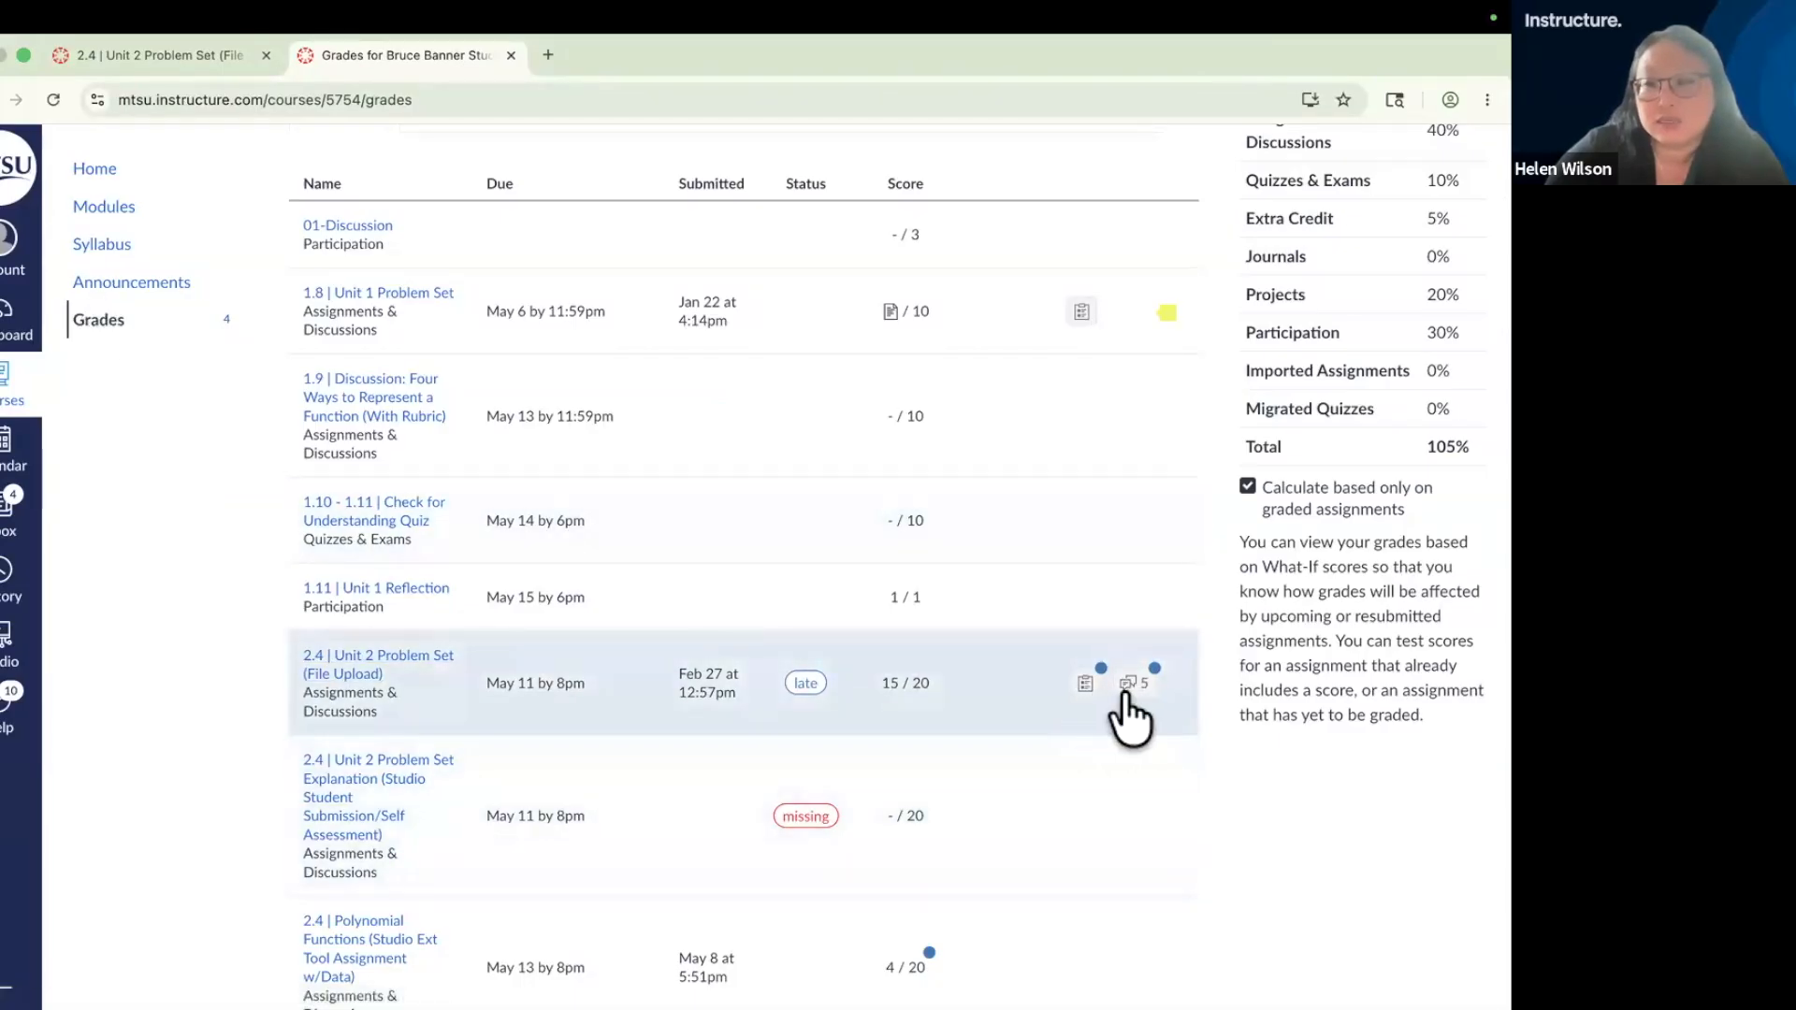
key(ctrl+Left)
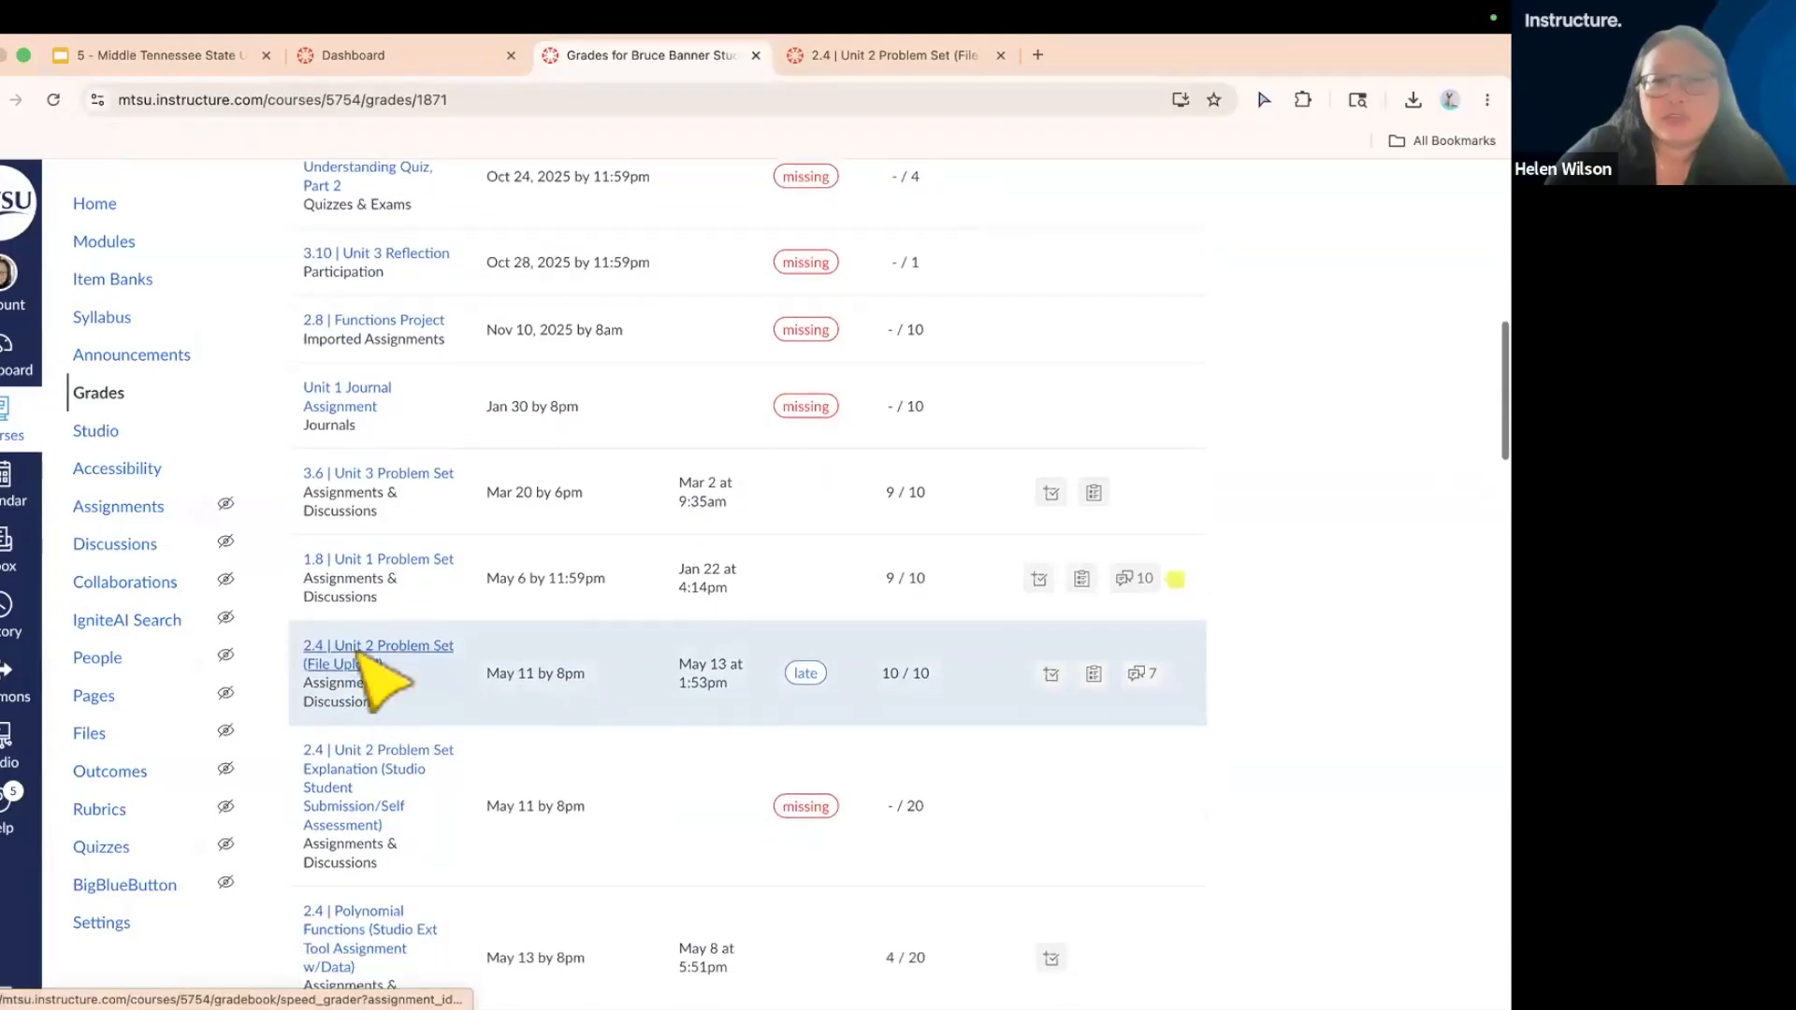
scroll(379, 679, down, 2)
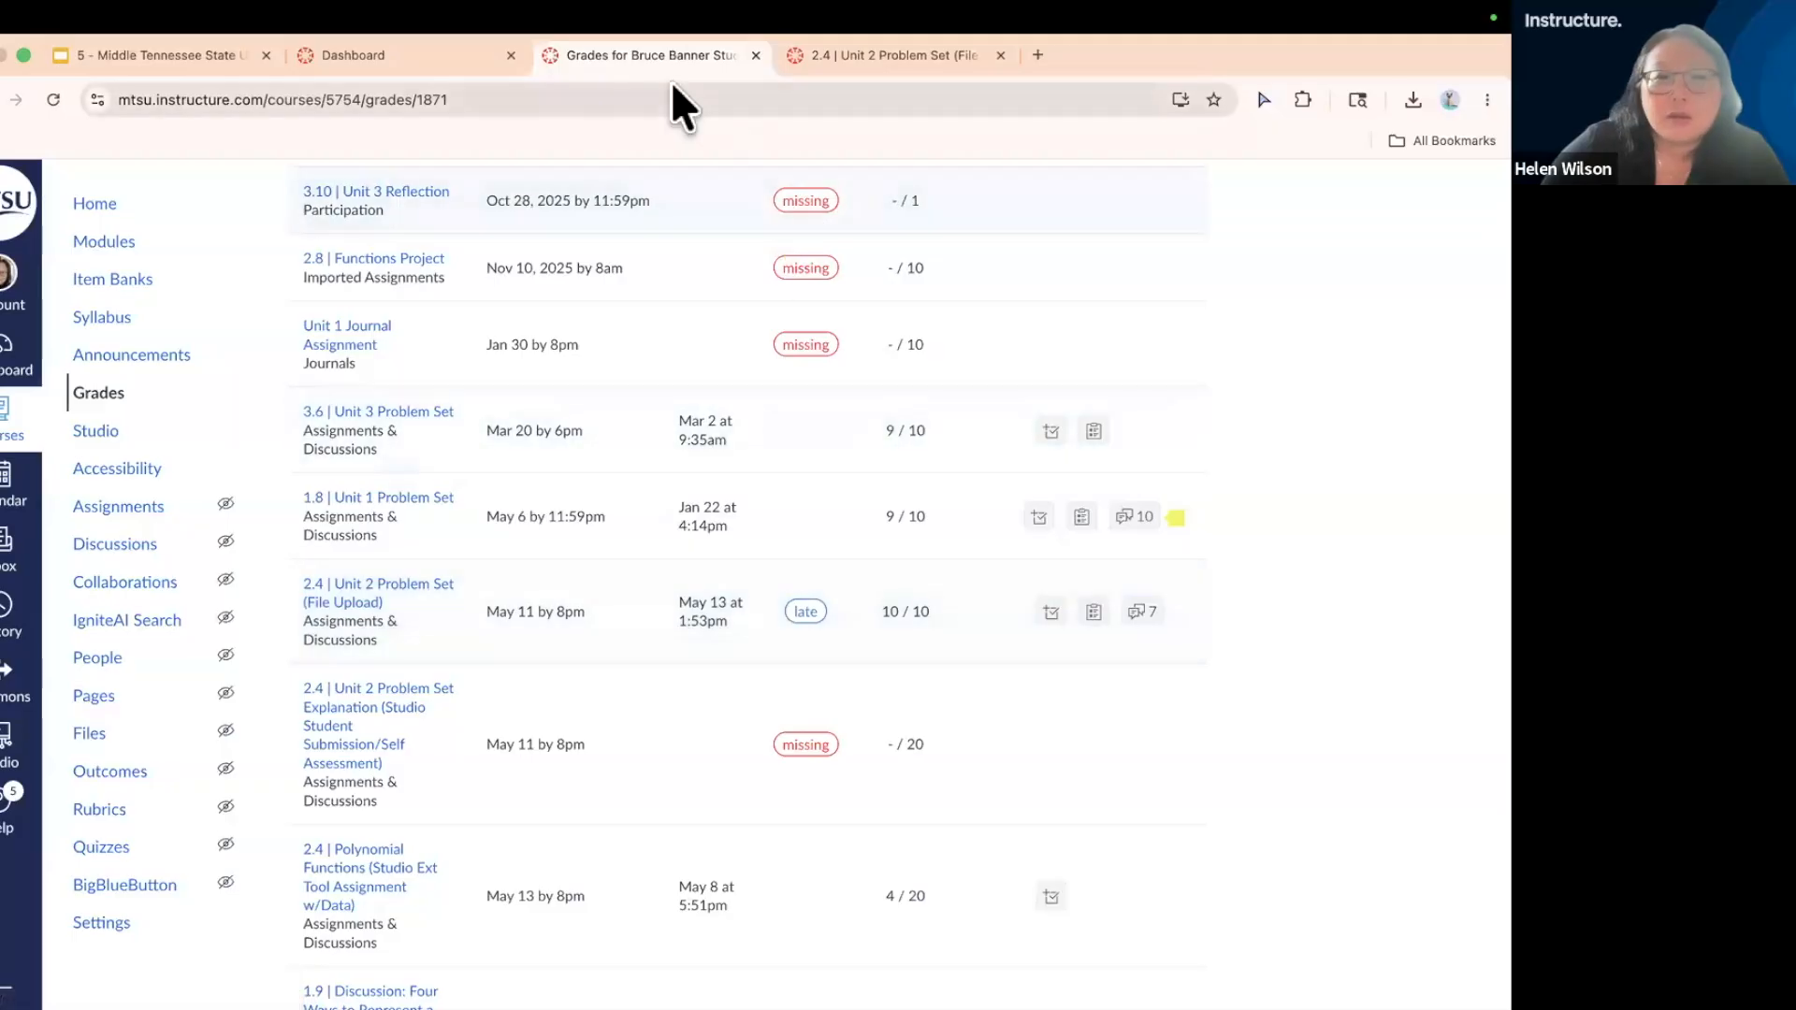
- Switch to the Google Slides presentation, advance two slides to Work Time and start the 3-minute timer video
click(166, 52)
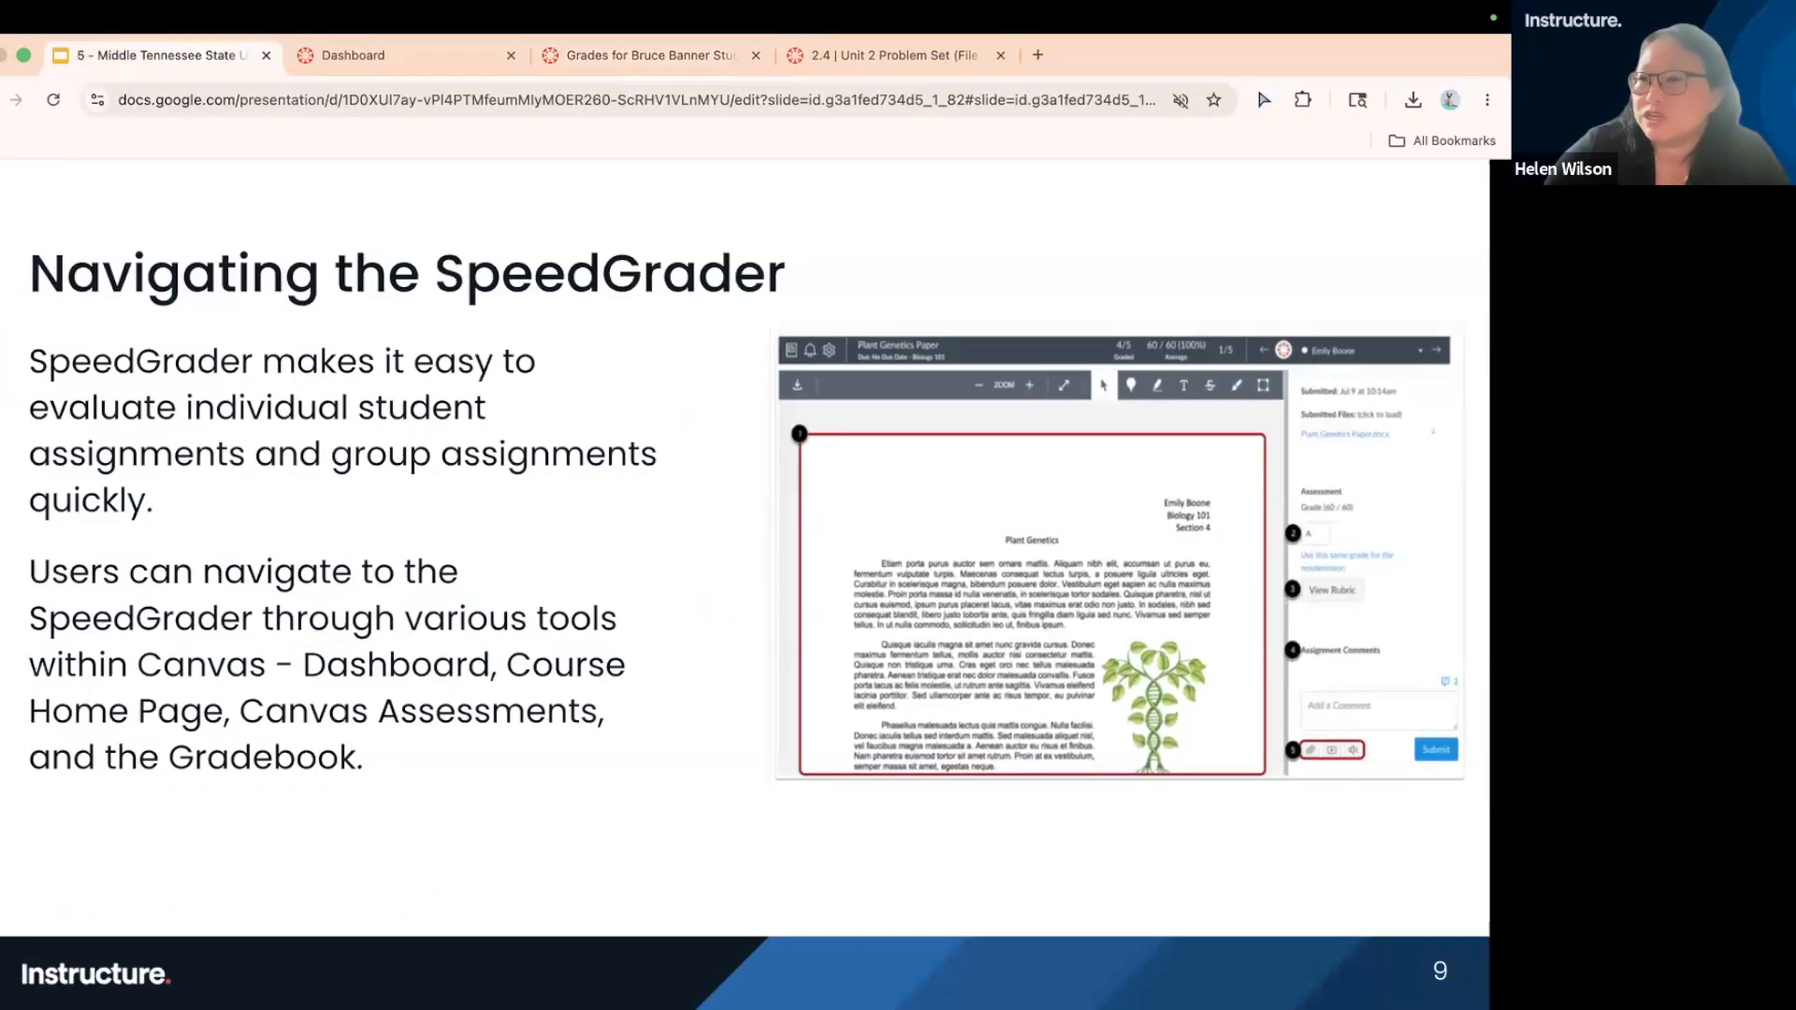
key(Right)
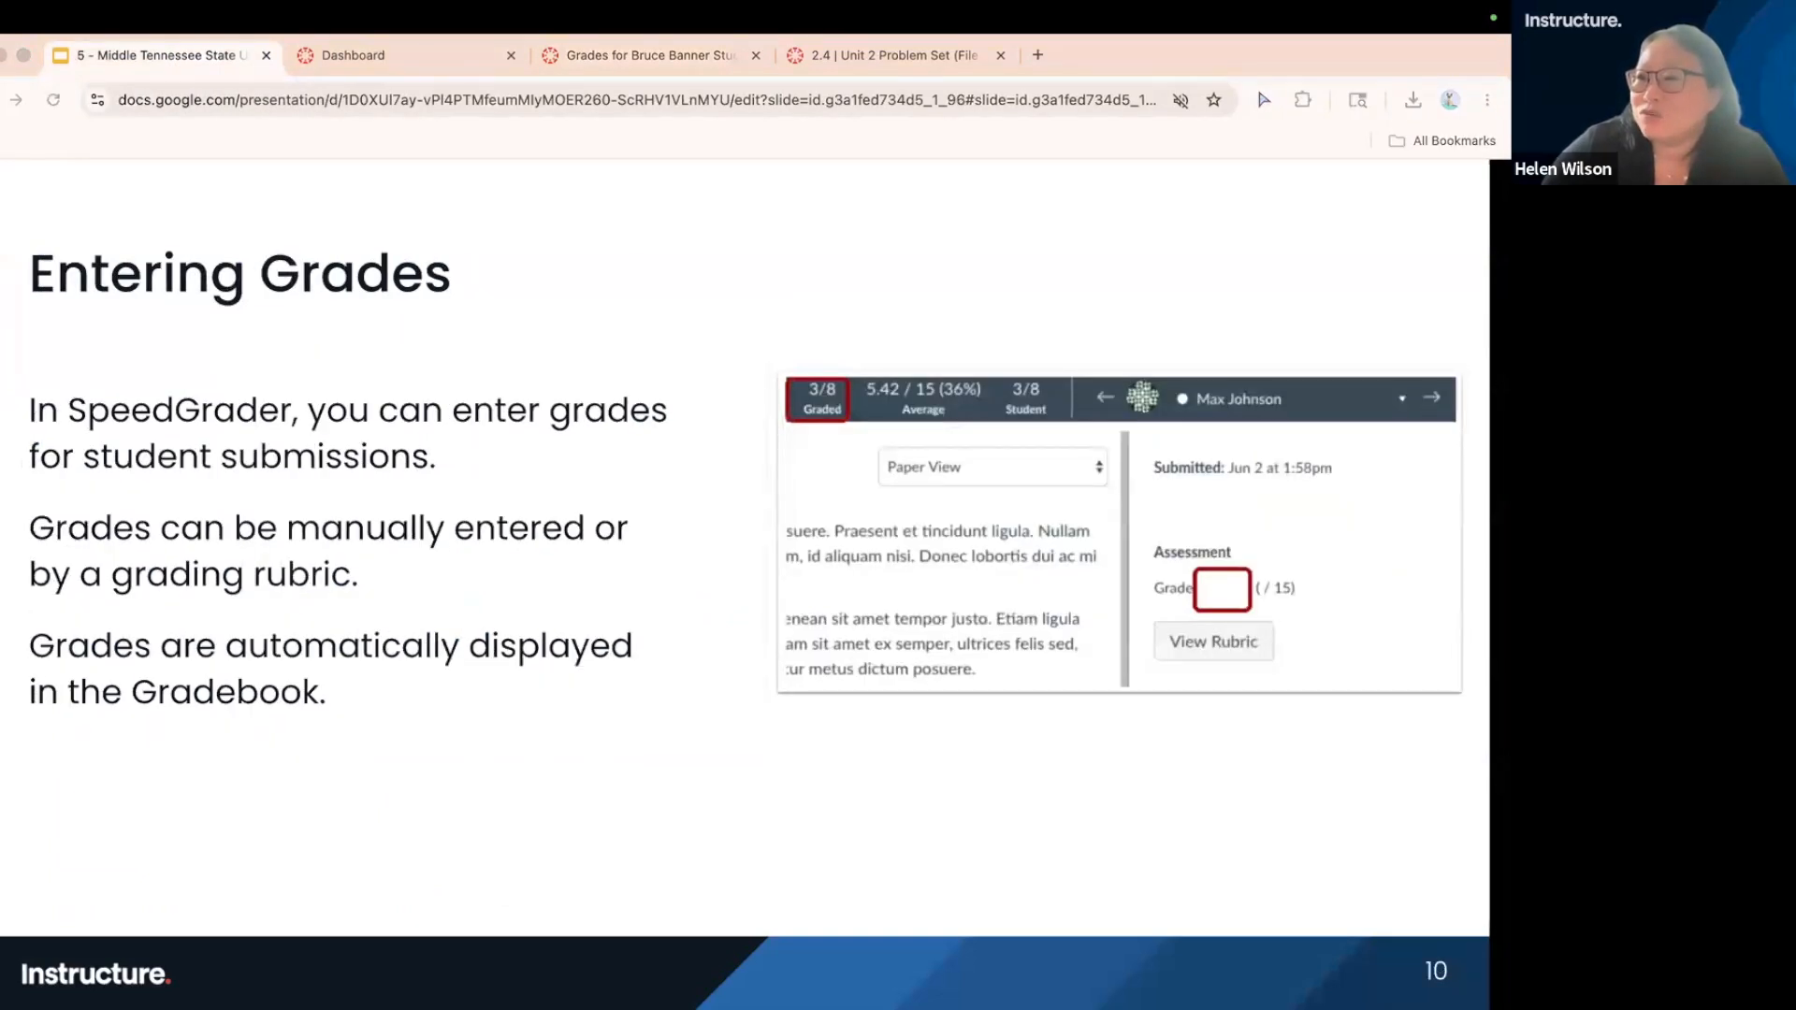
key(Right)
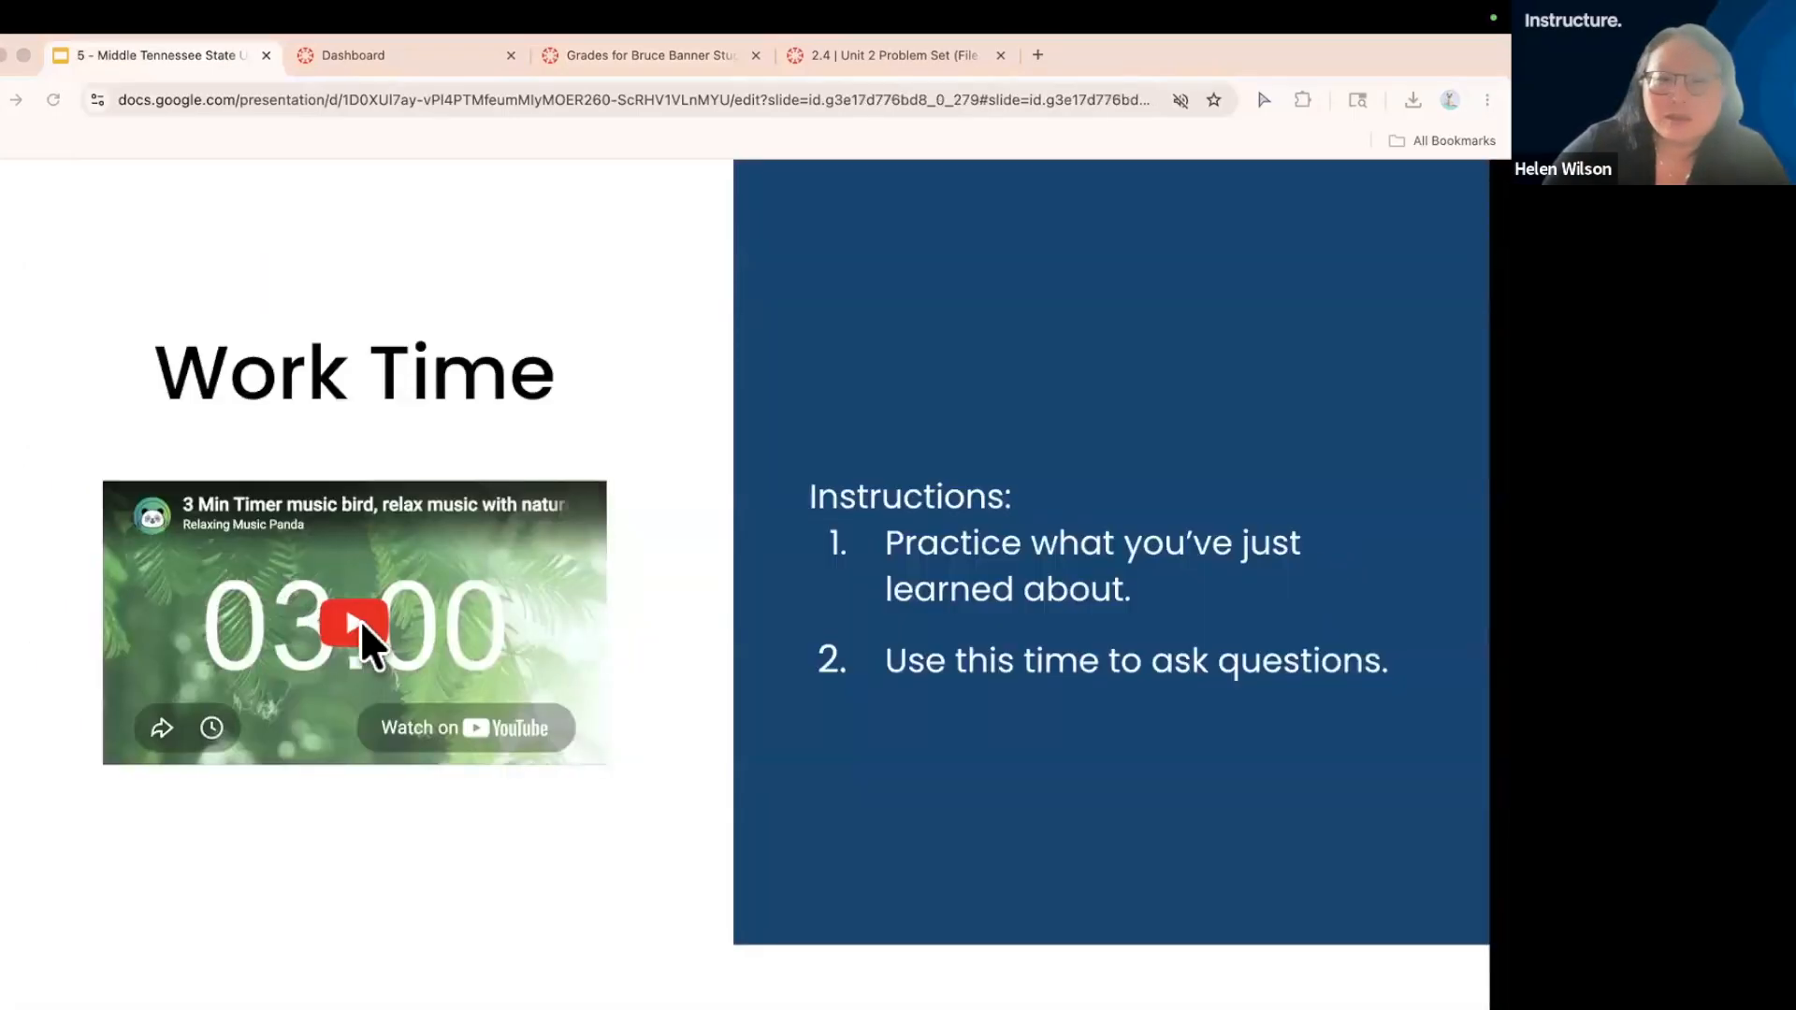
click(363, 619)
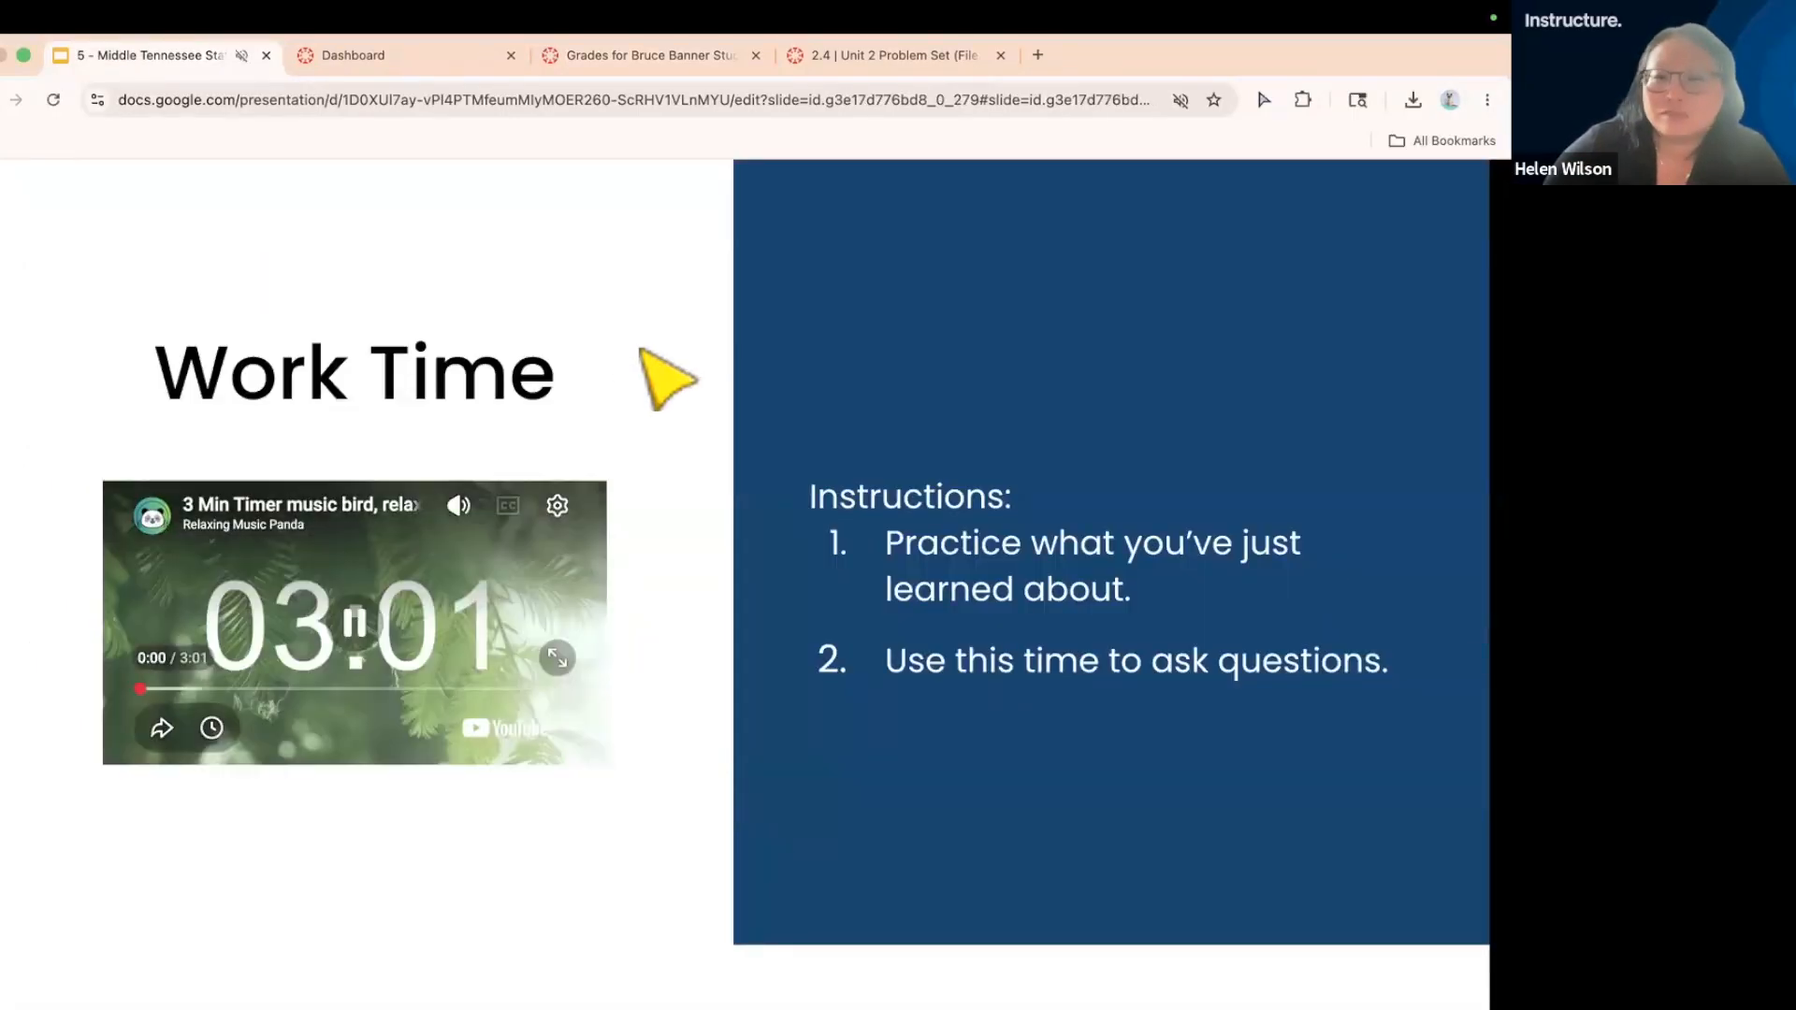
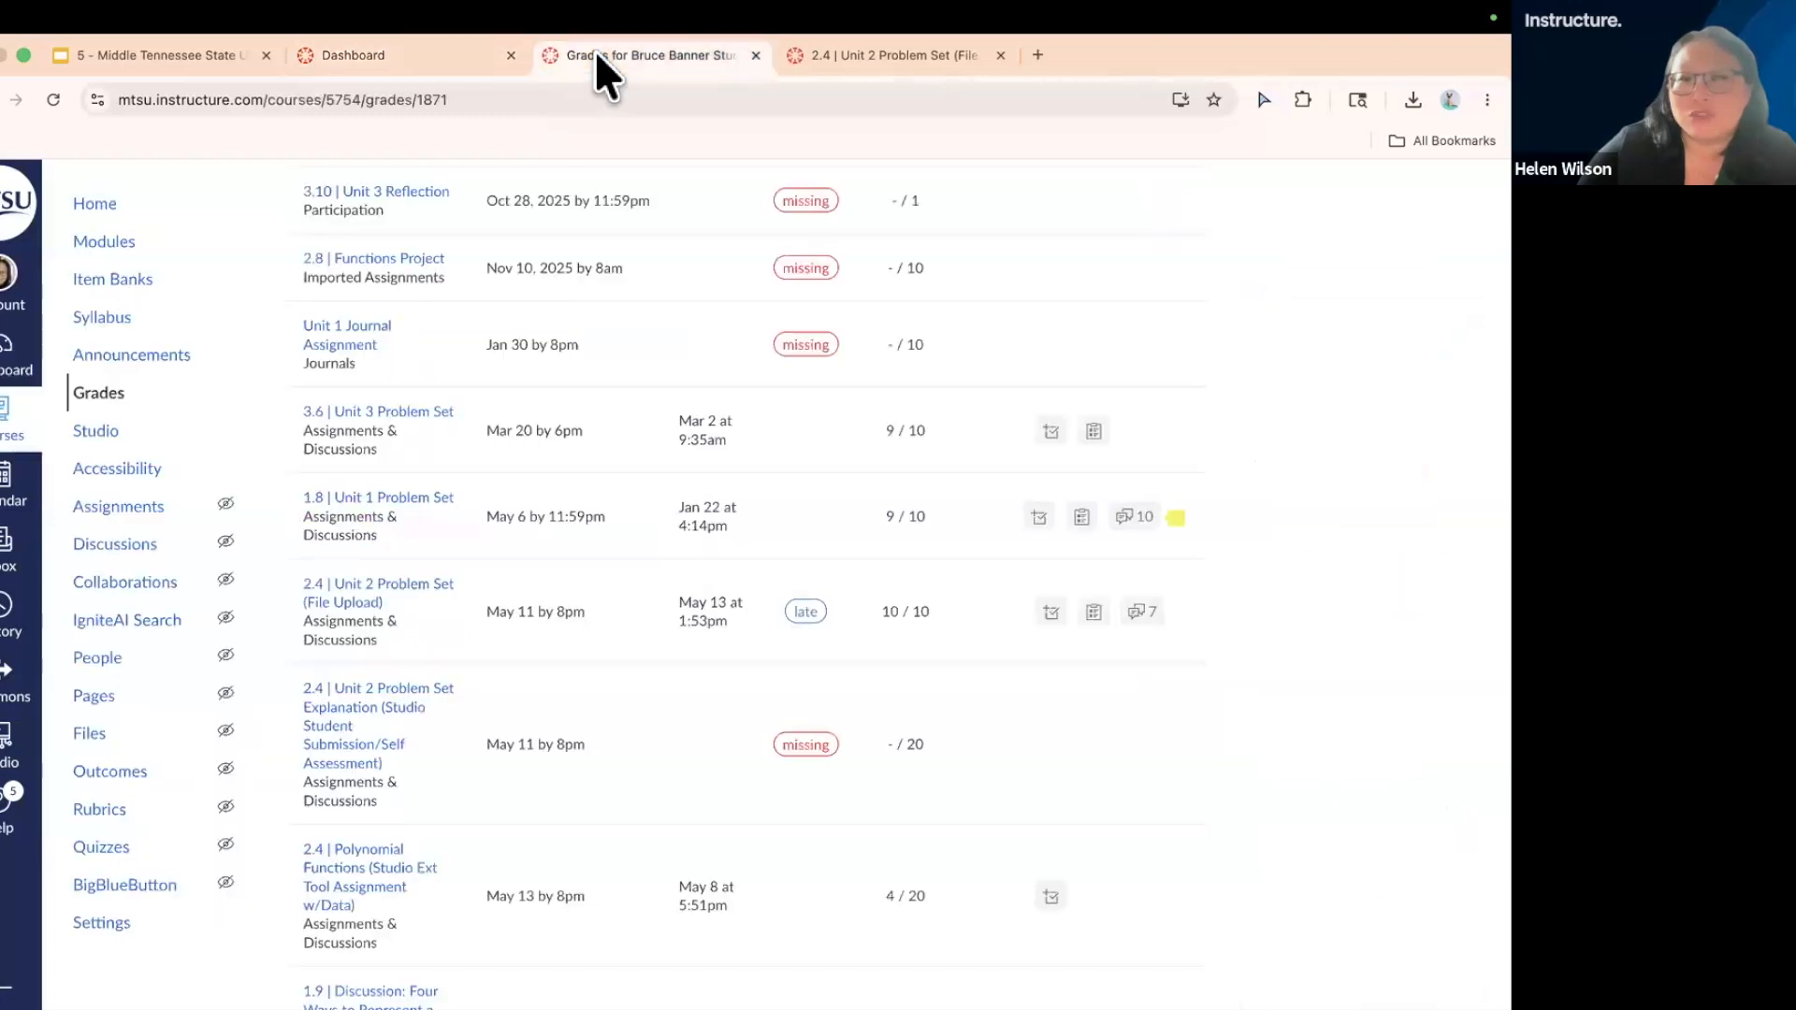
- Return to Canvas, go from SpeedGrader to the Calculus with Applications gradebook and place its browser tab ahead of the student's grades tab
scroll(248, 341, up, 4)
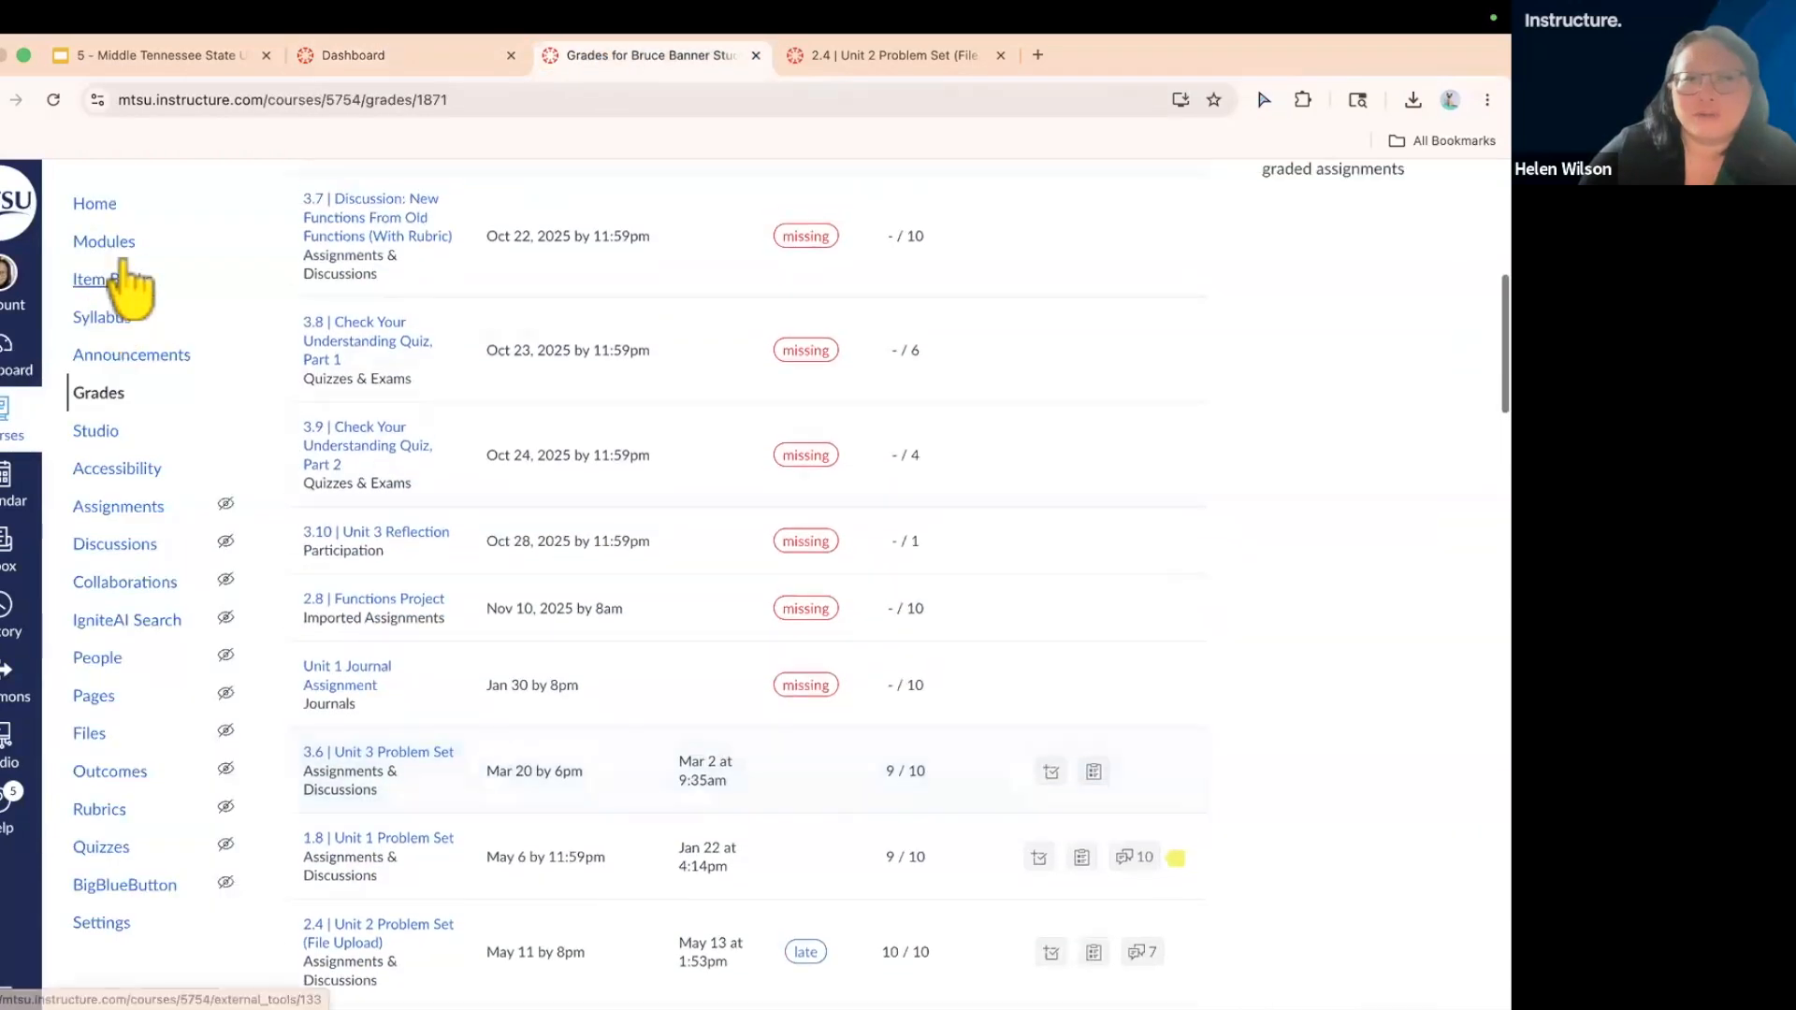
click(856, 58)
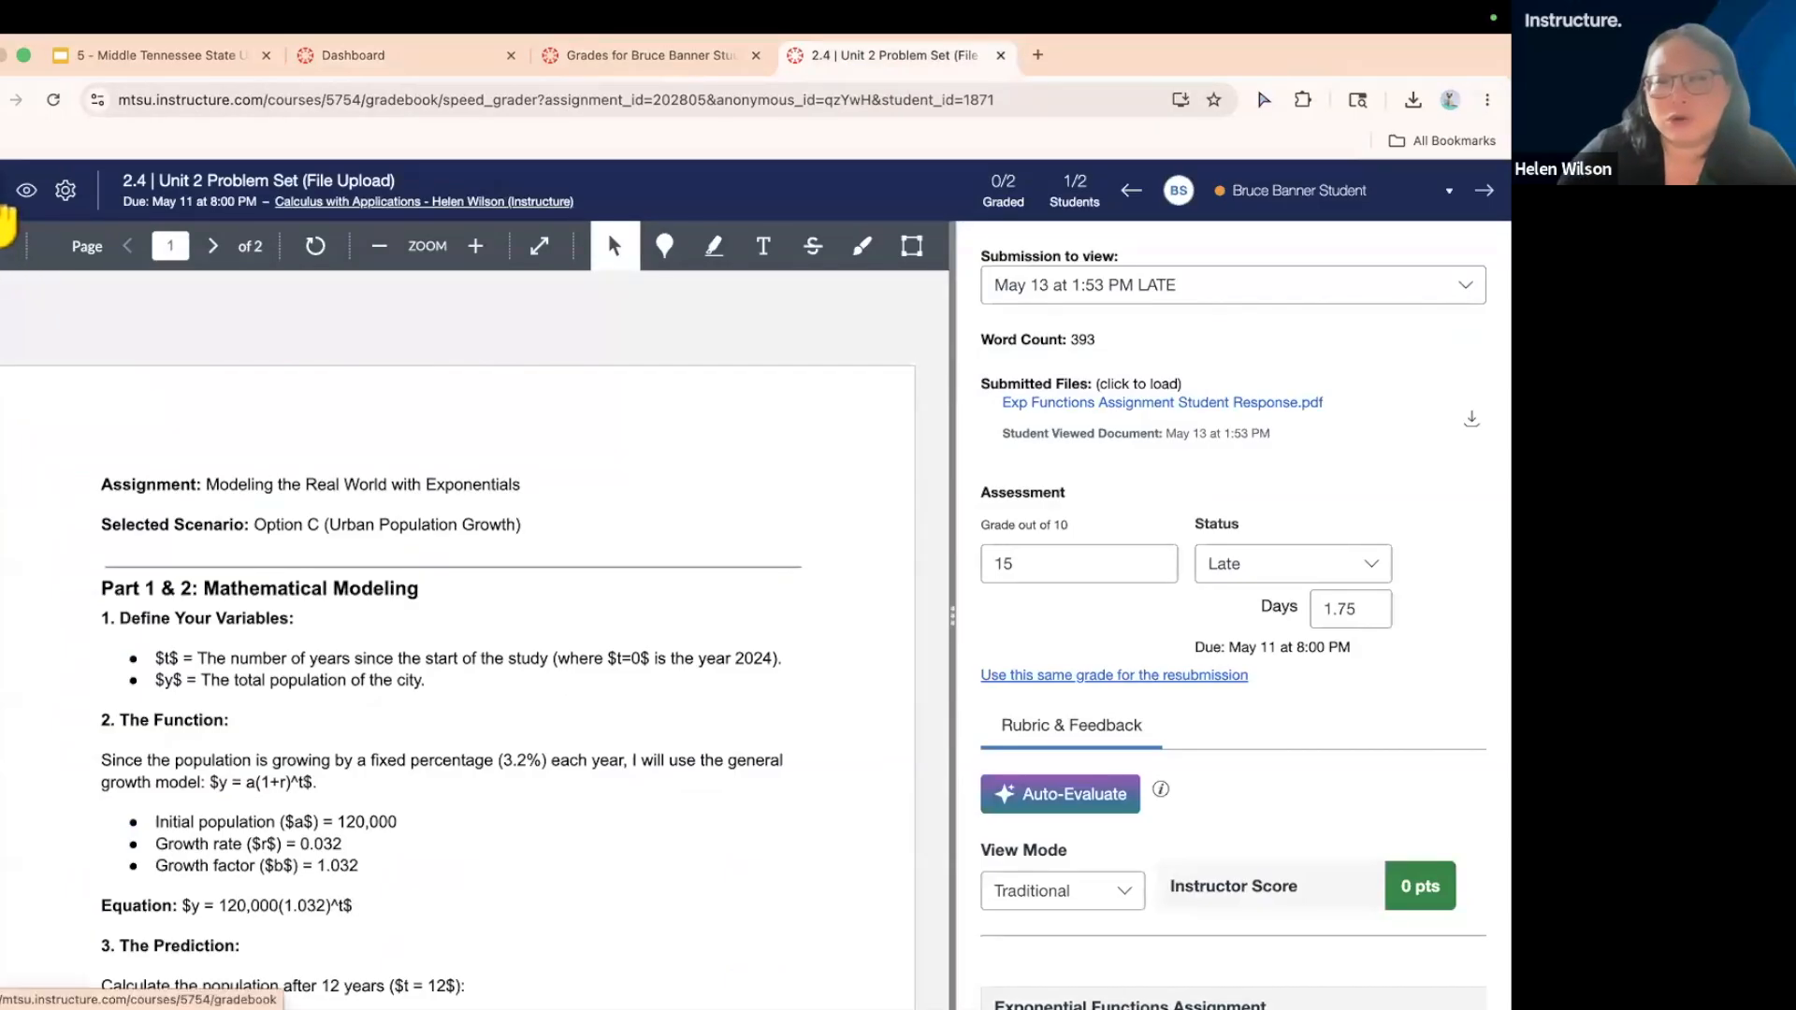
click(4, 217)
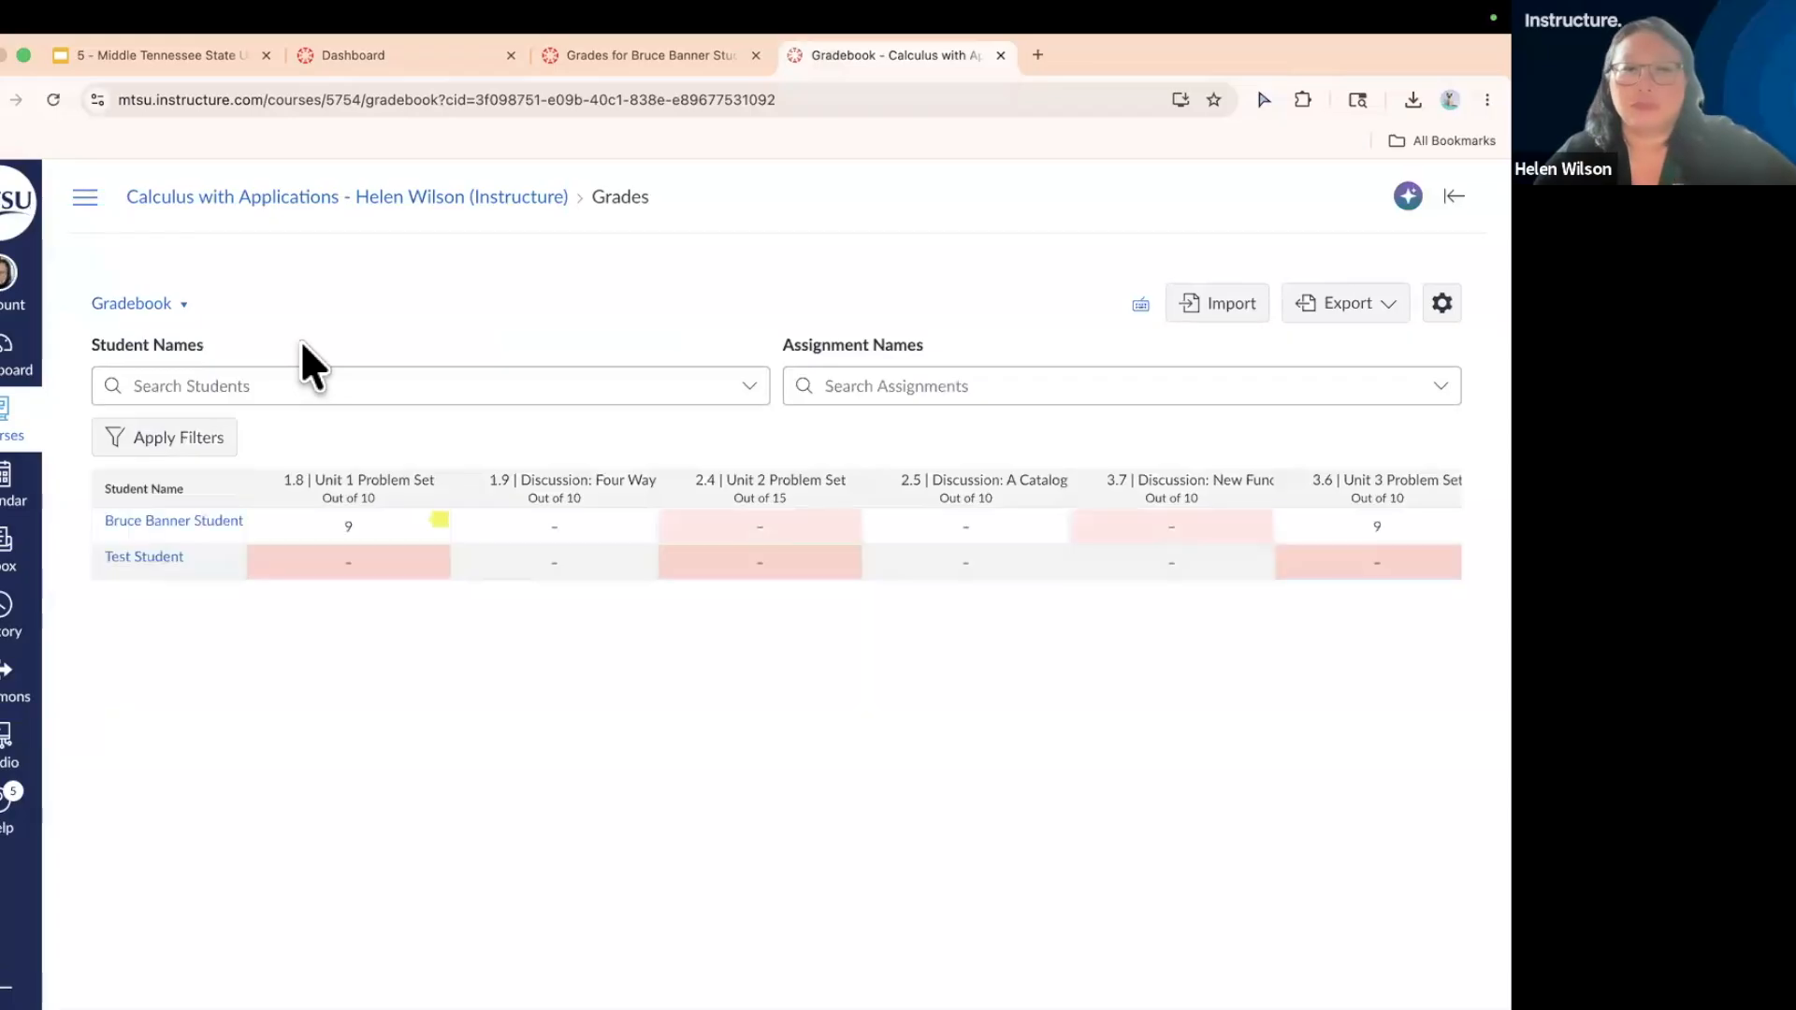
drag(853, 54, 615, 54)
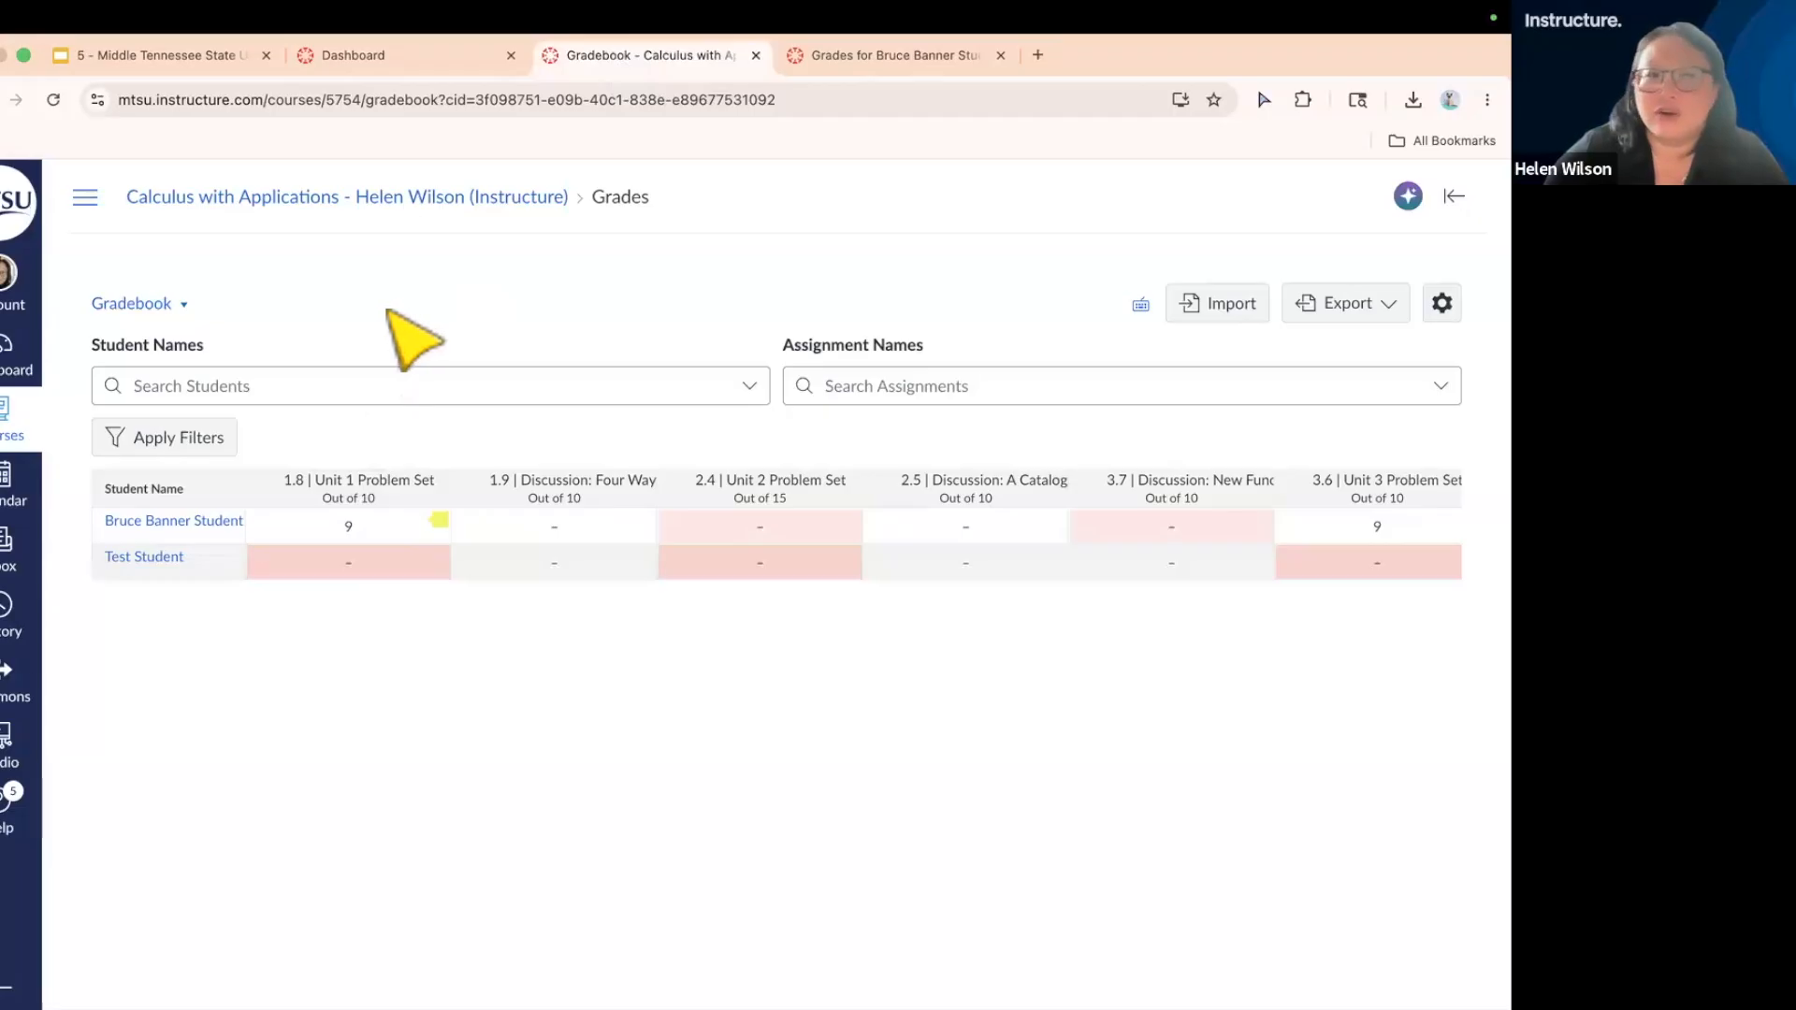
- Review the available gradebook views, and try filtering the gradebook to the first listed student before removing that filter
click(183, 307)
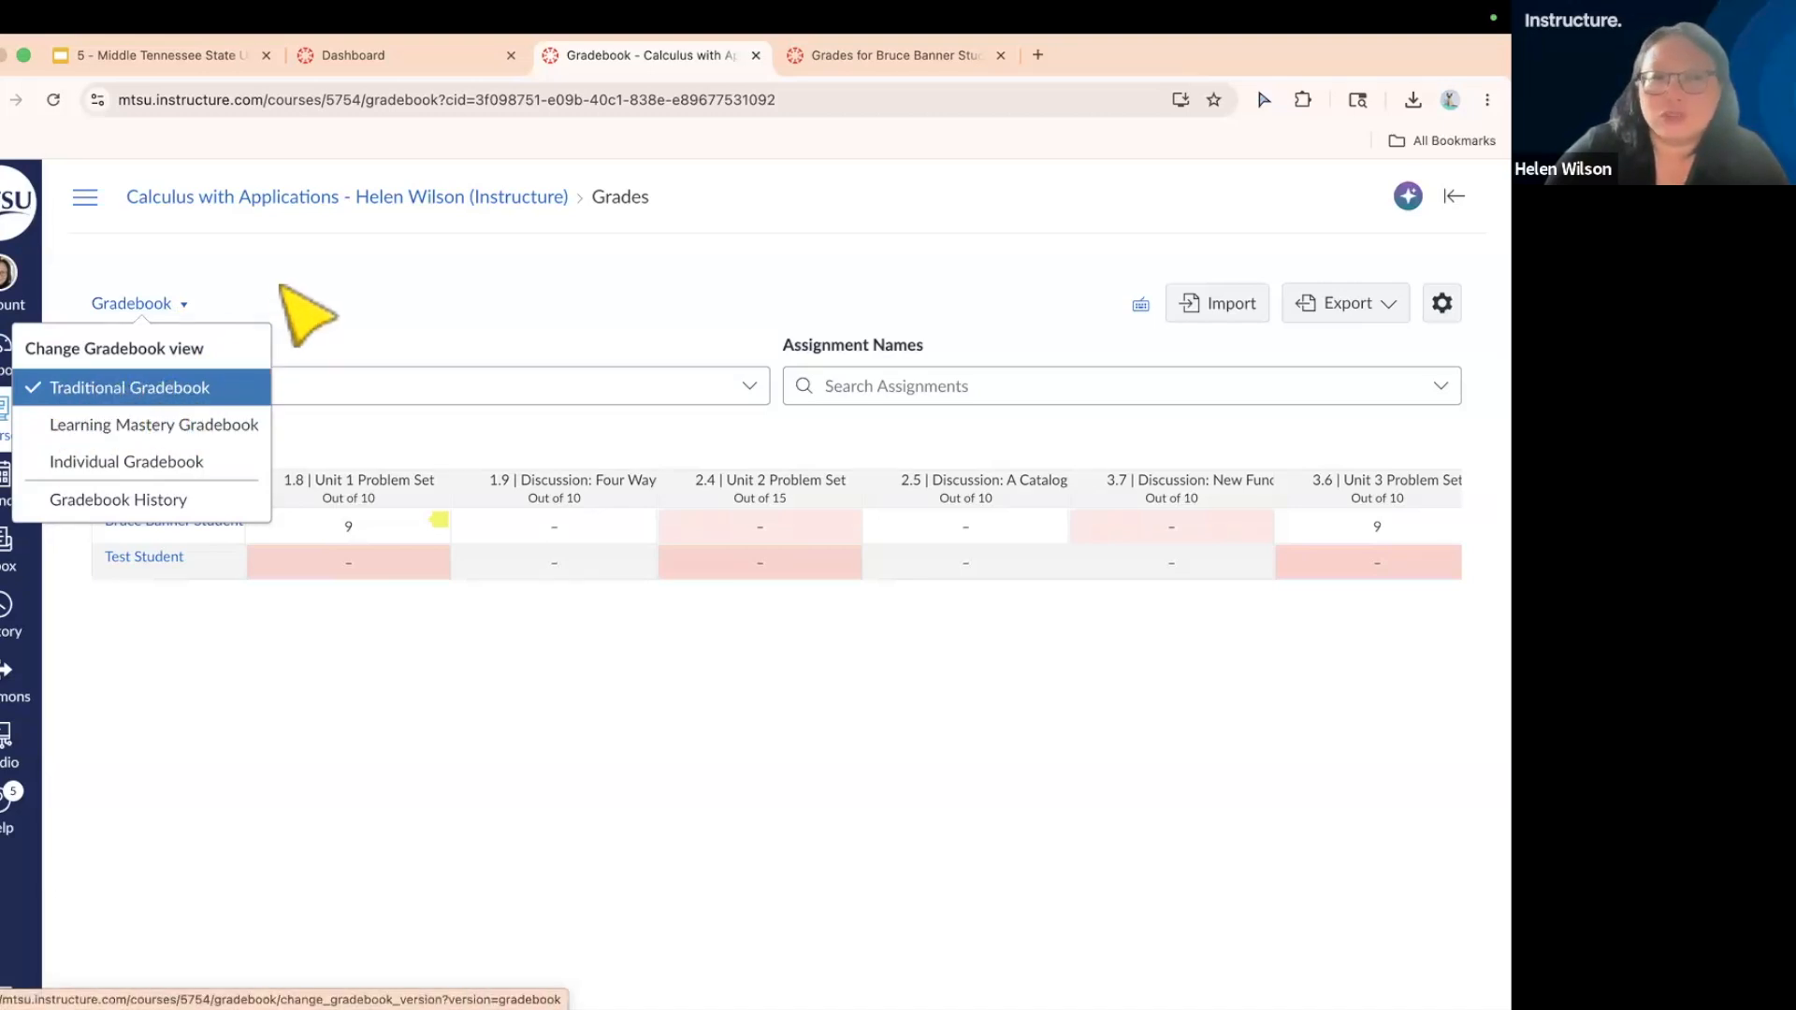
key(Escape)
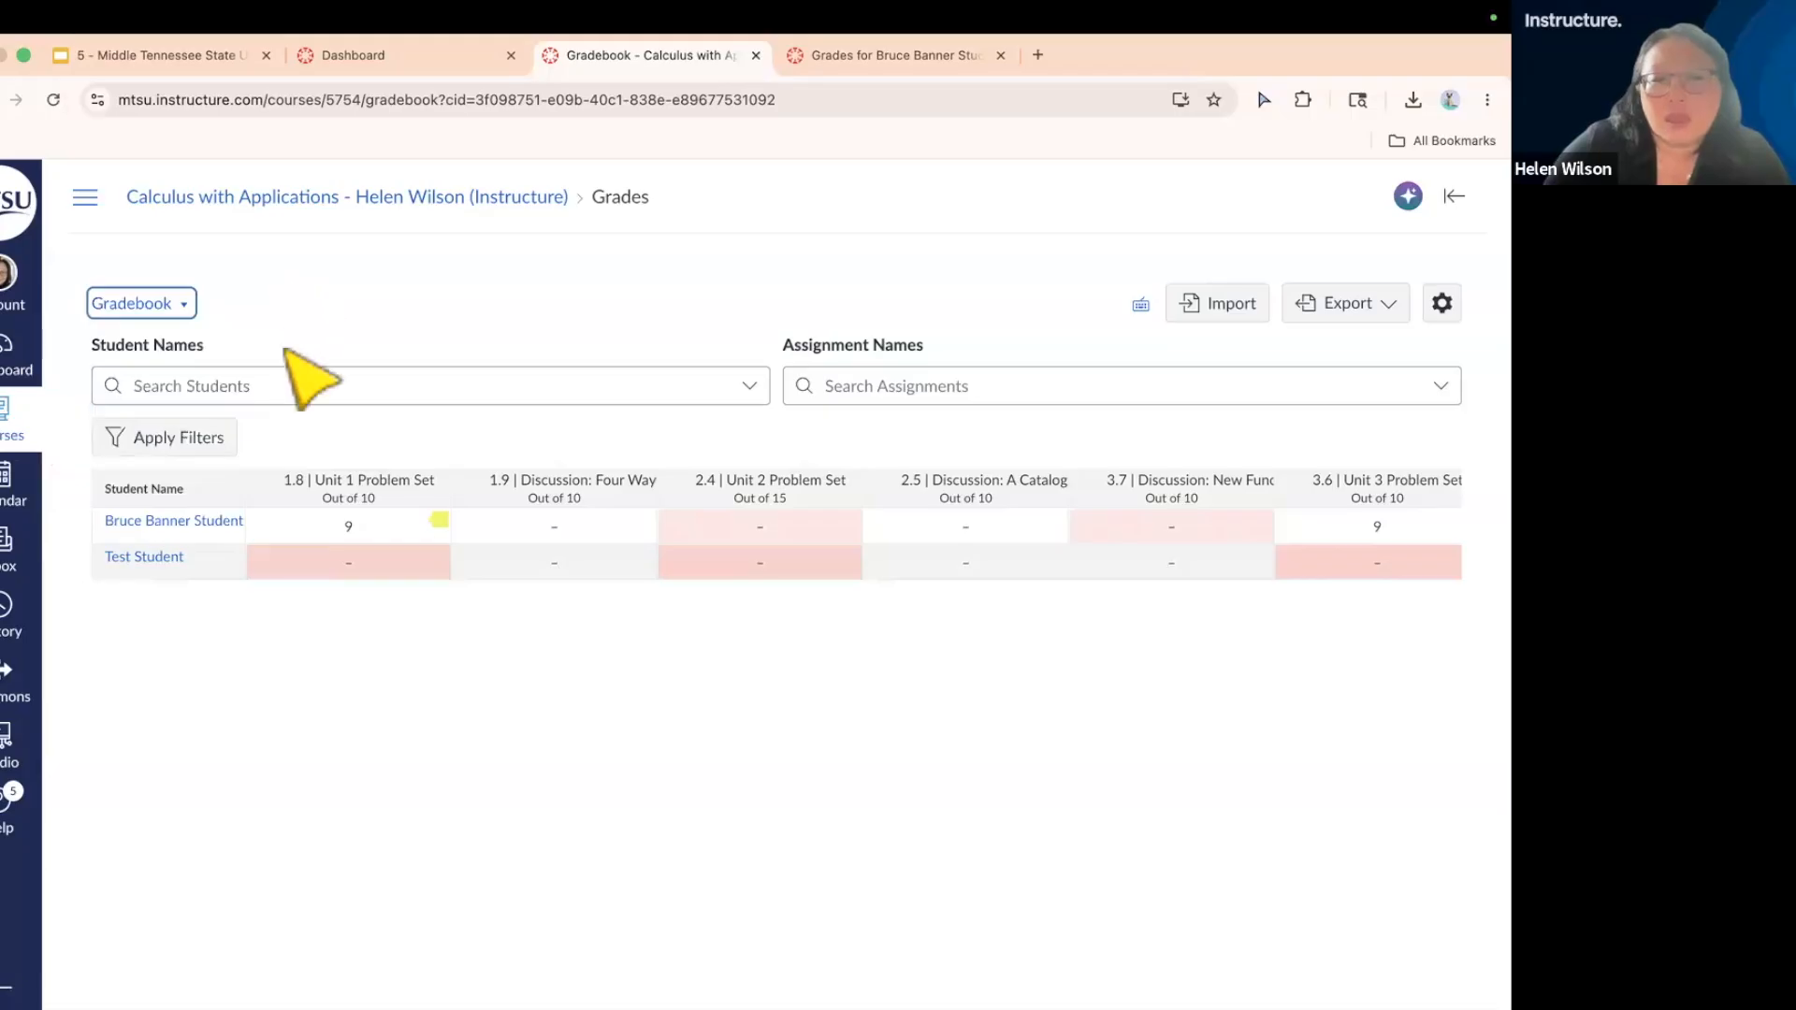
click(163, 389)
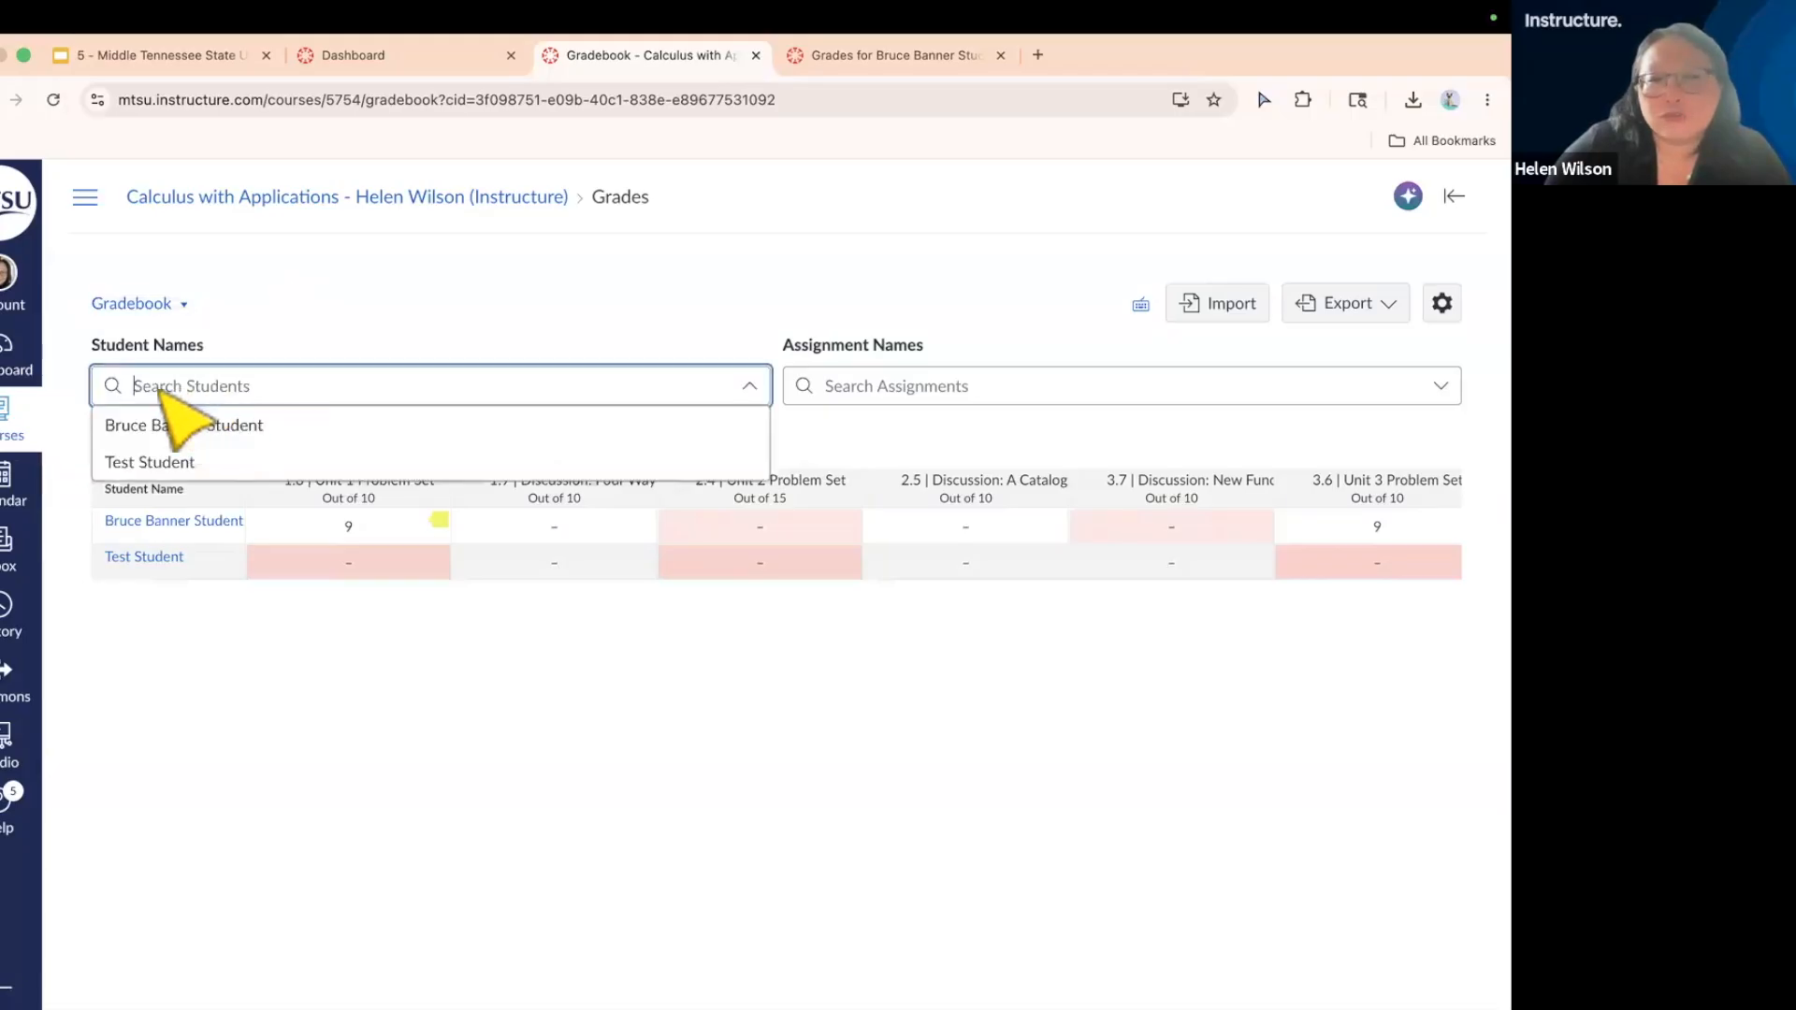
click(178, 428)
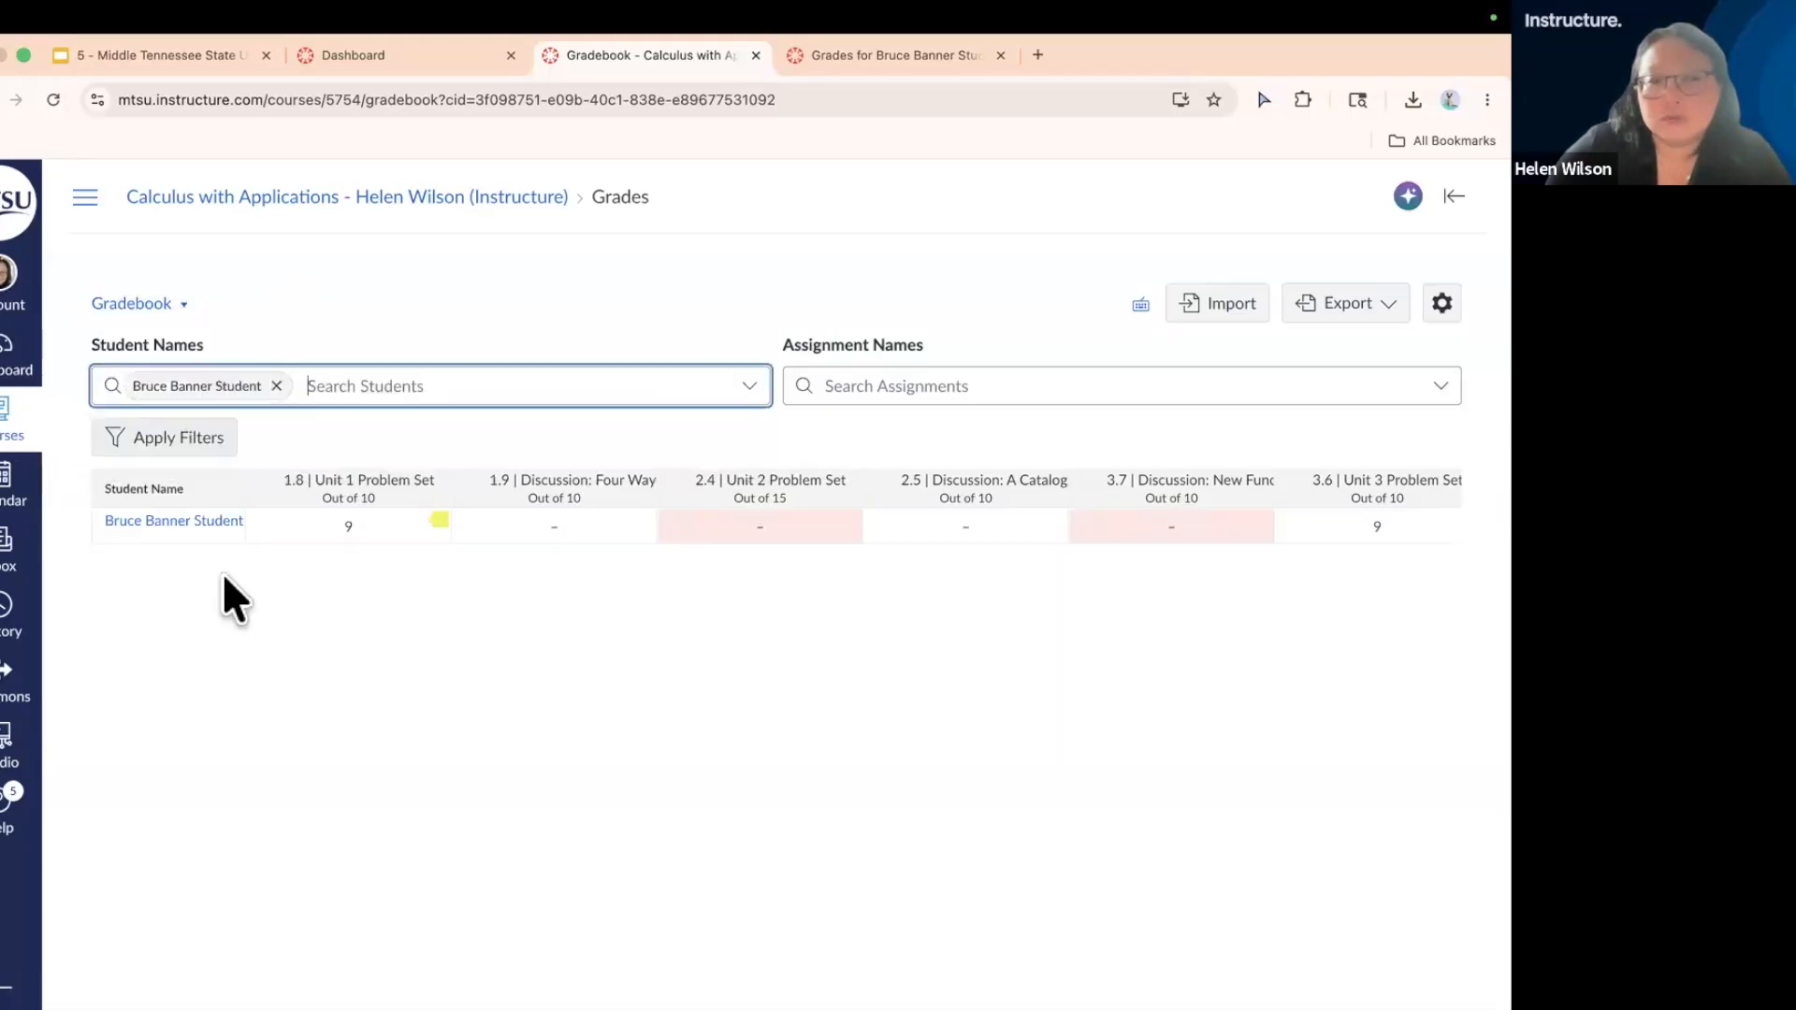
click(278, 386)
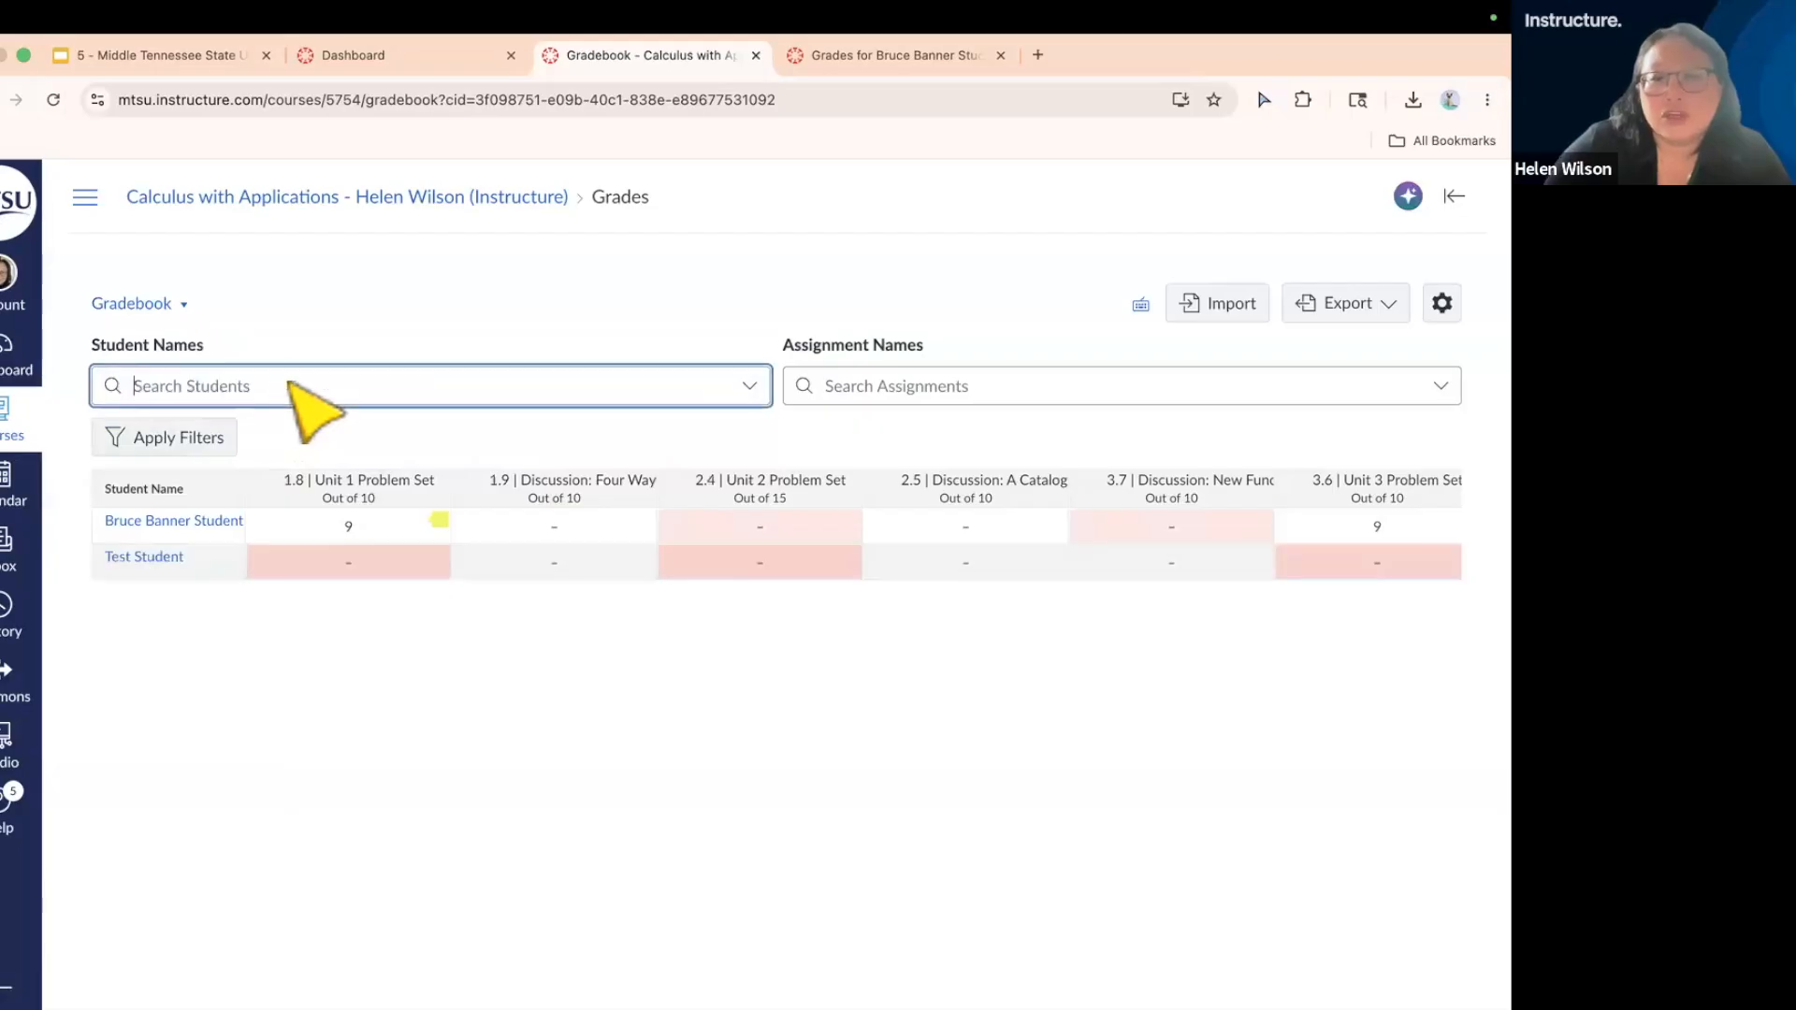
- Search assignment names for 2.4 and filter the gradebook to 2.4 | Unit 2 Problem Set (File Upload)
click(896, 389)
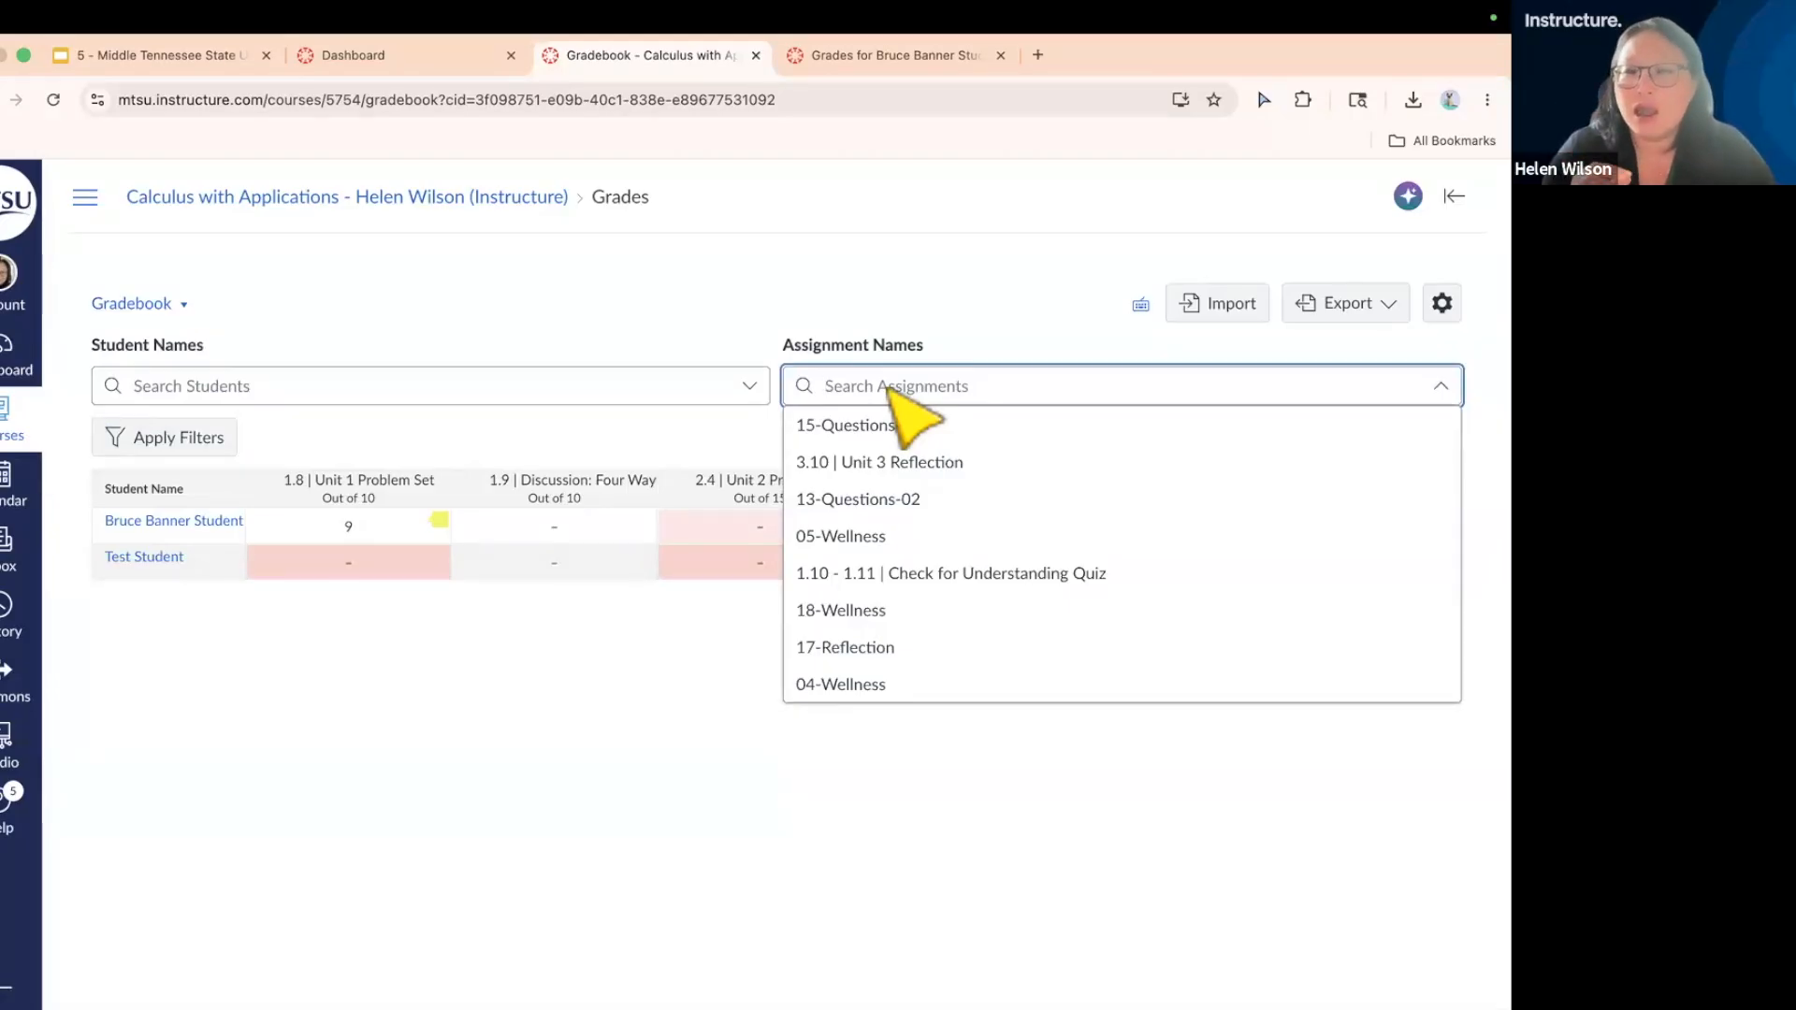
text(2.4)
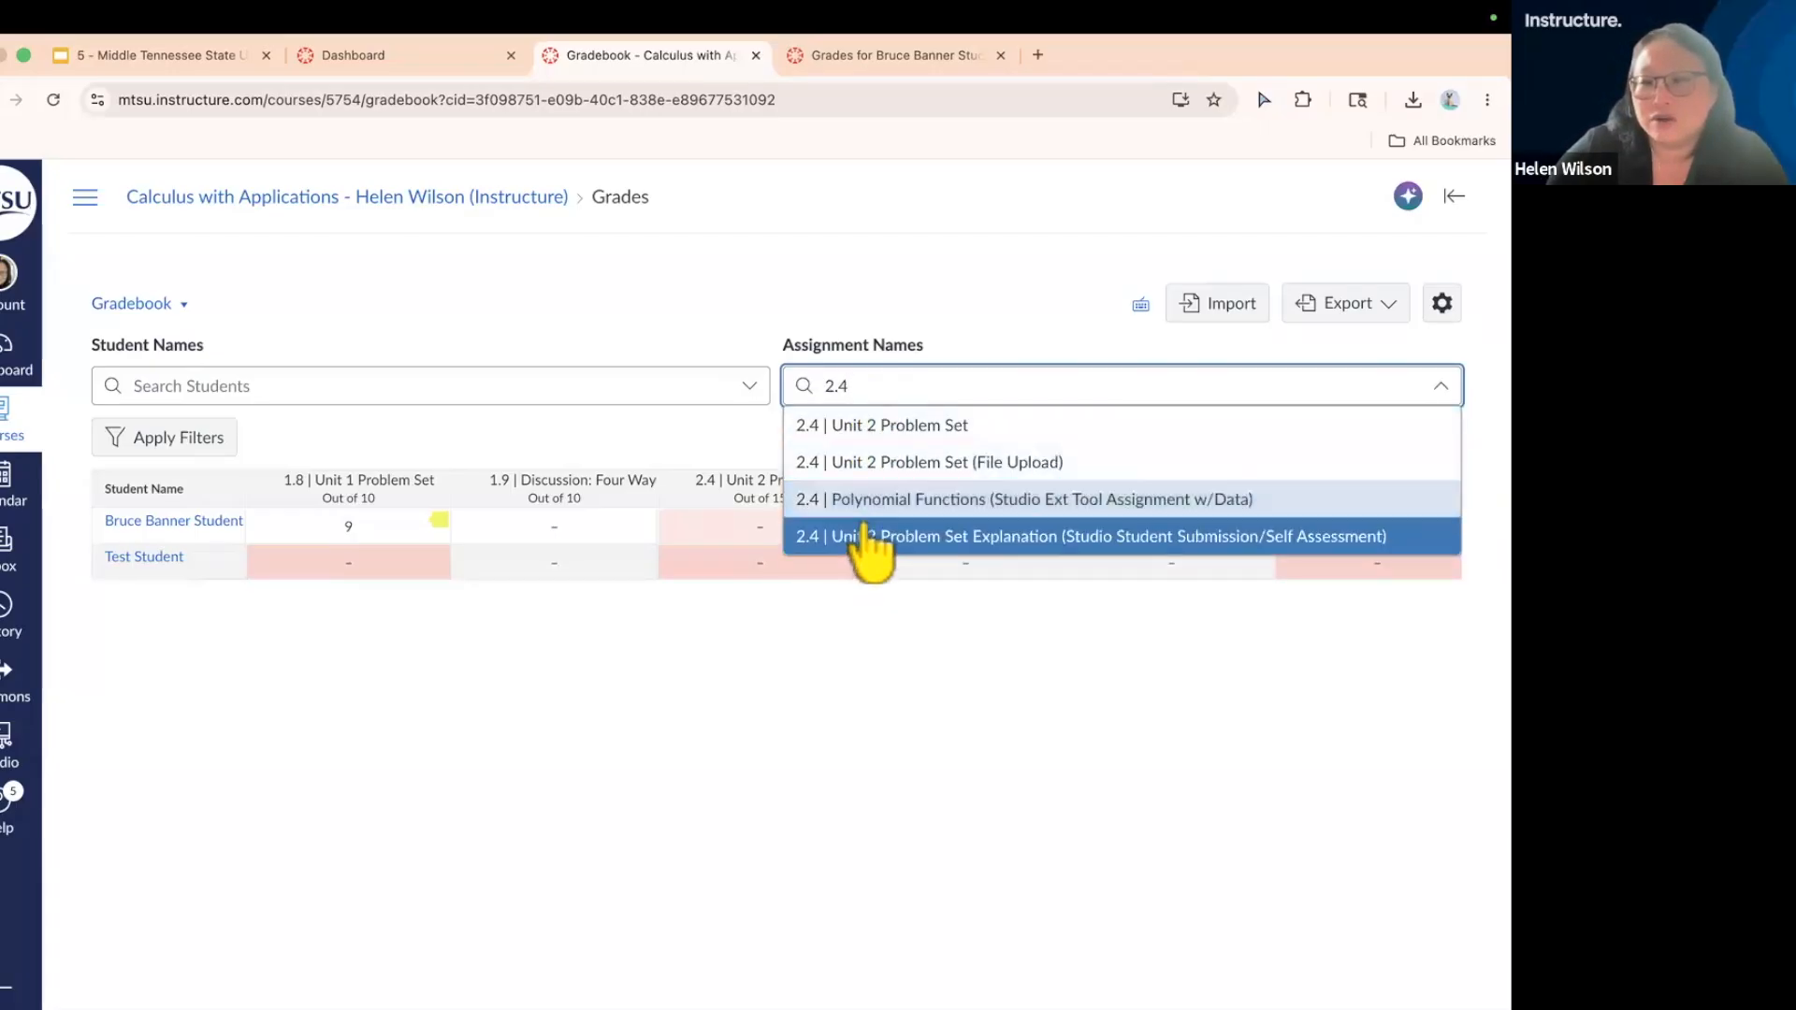
click(856, 462)
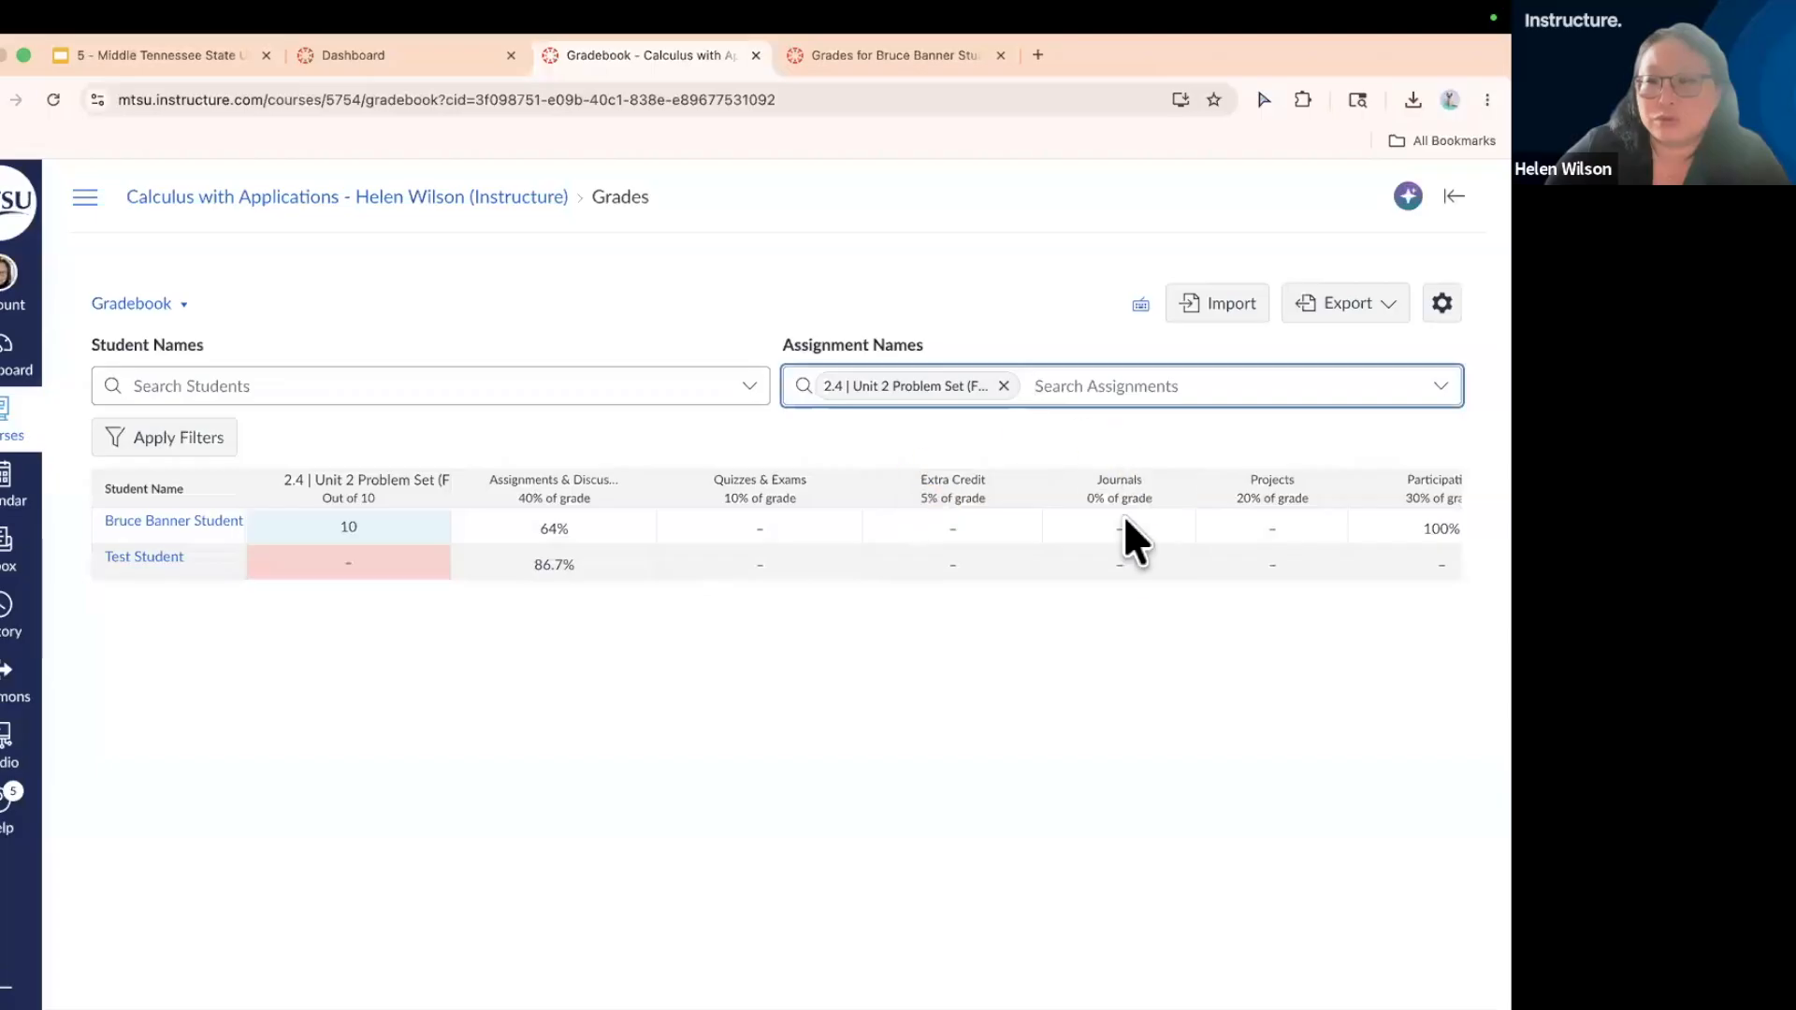
- Move the Total column to the front of the gradebook and remove the 2.4 | Unit 2 Problem Set (File Upload) filter
scroll(1094, 575, right, 5)
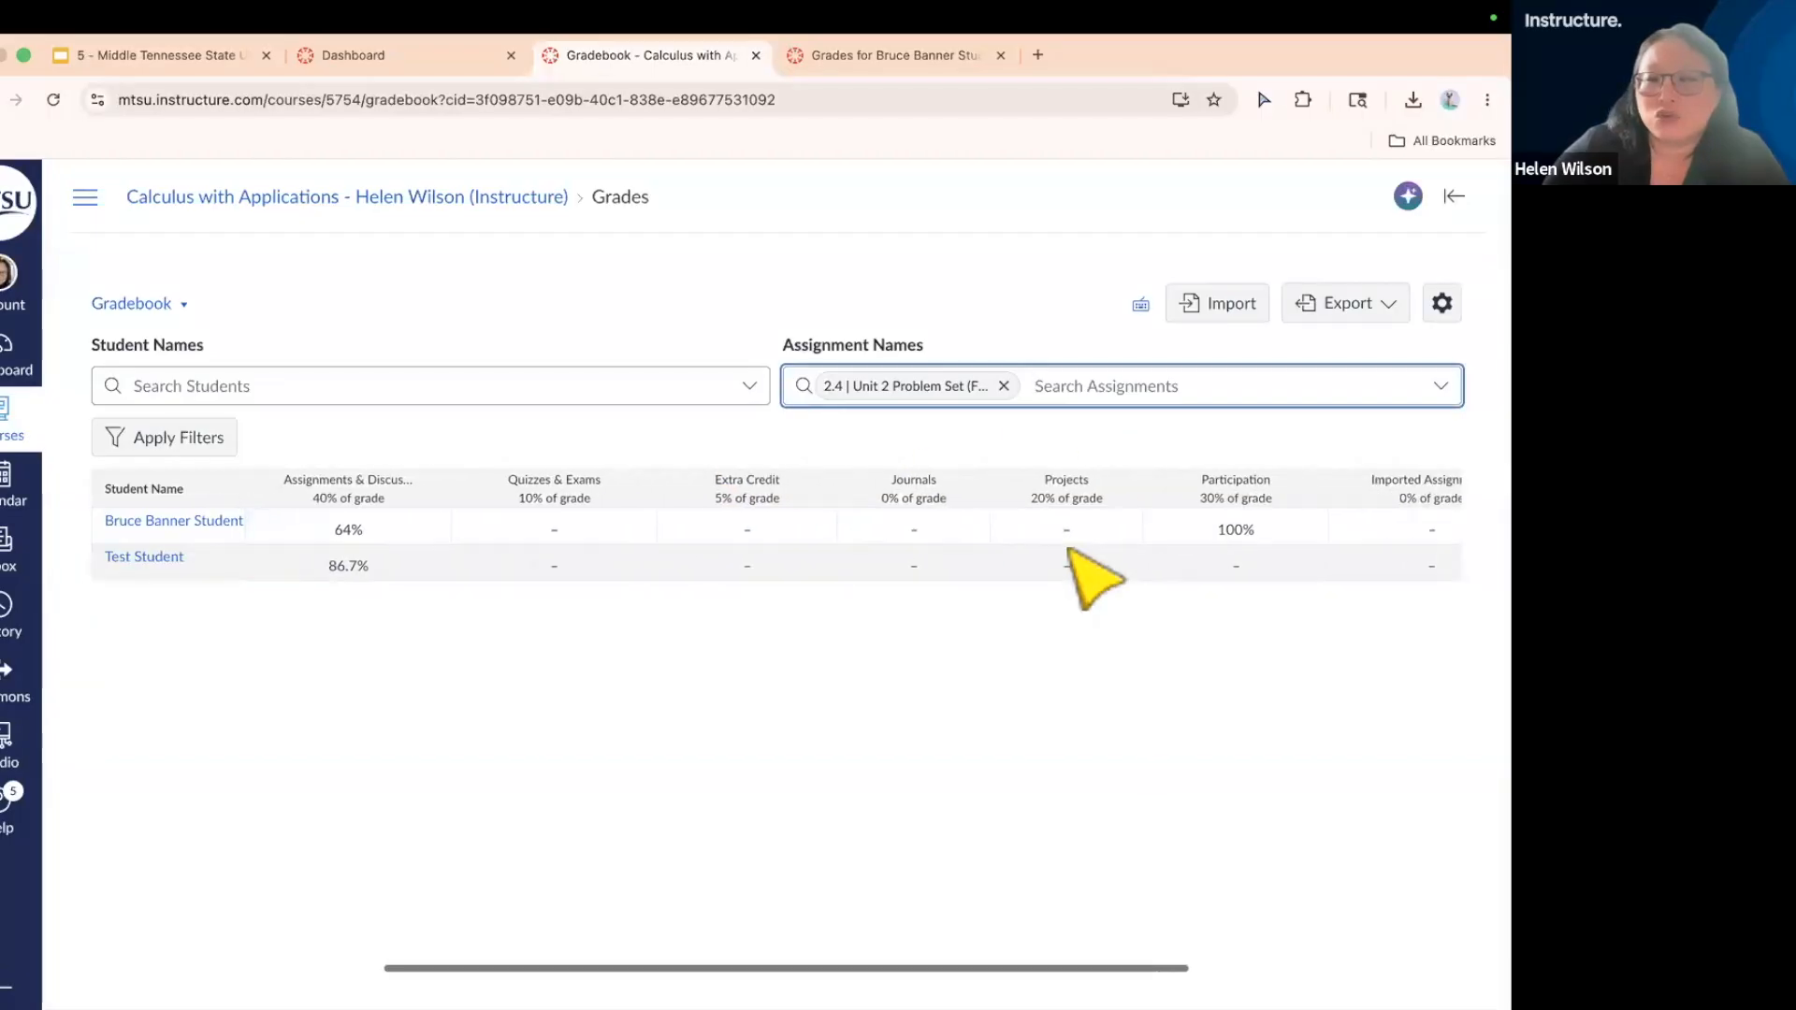
scroll(1094, 575, right, 5)
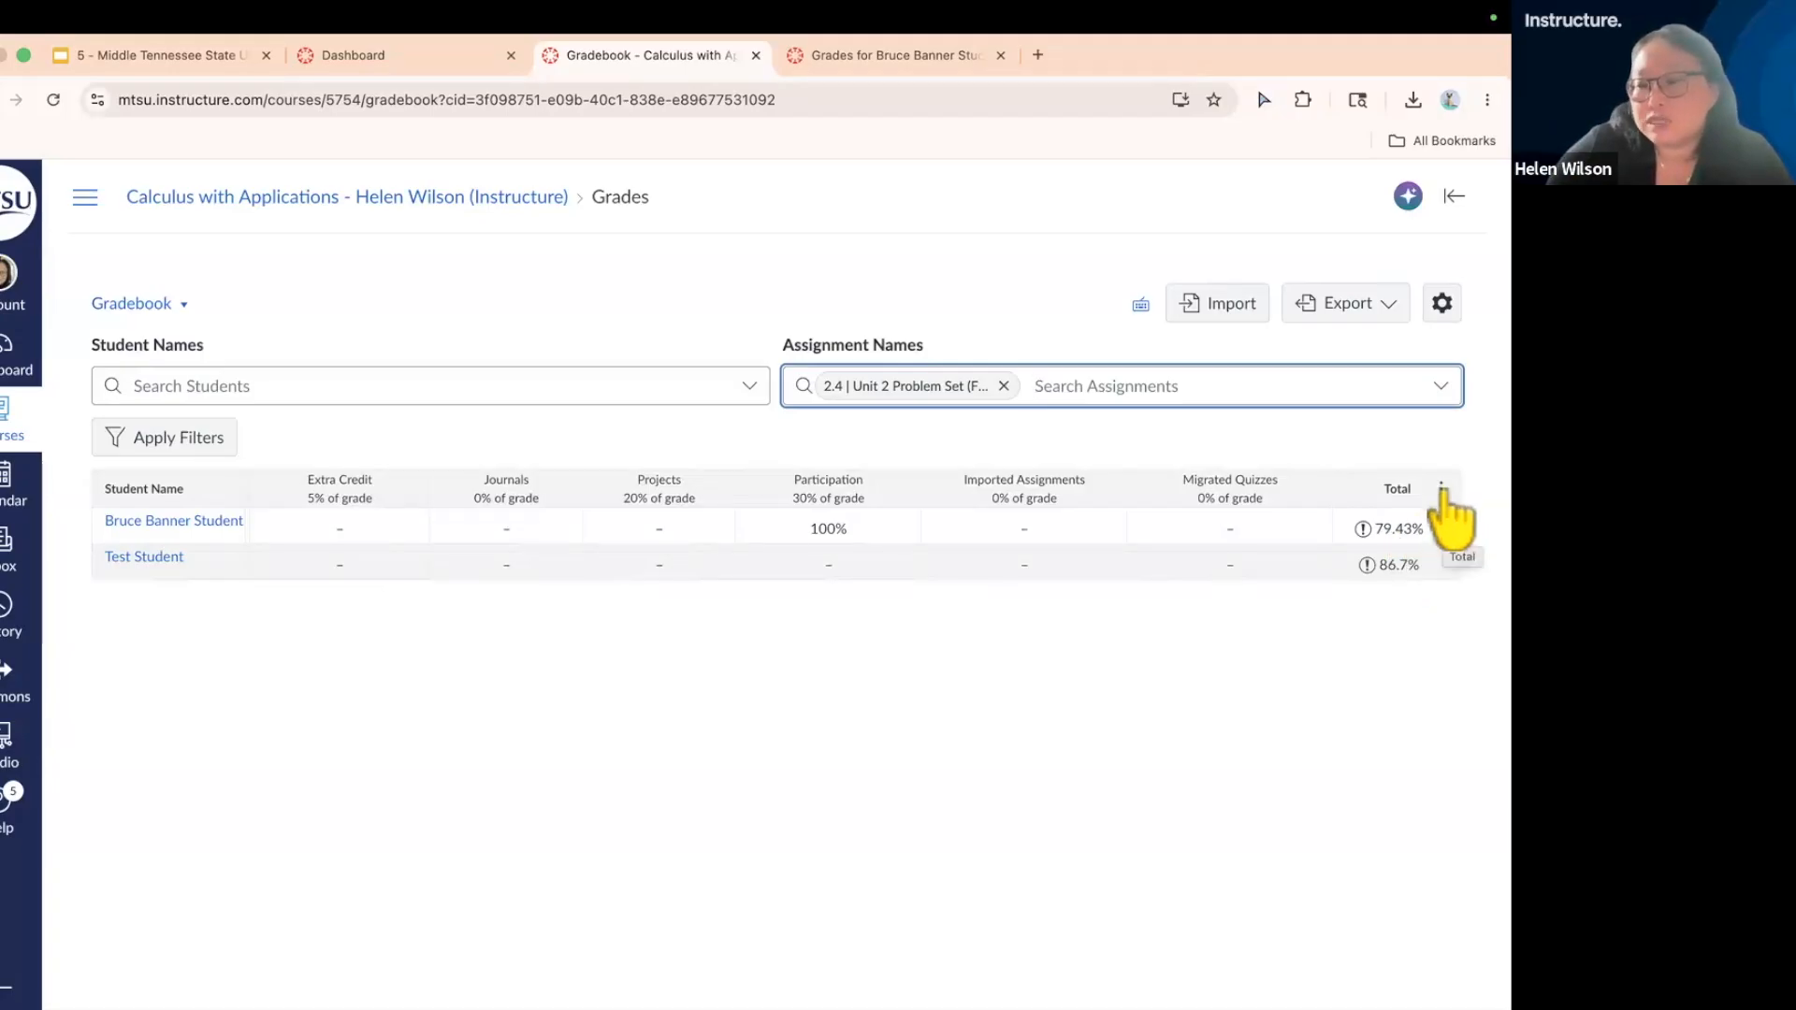
click(1441, 488)
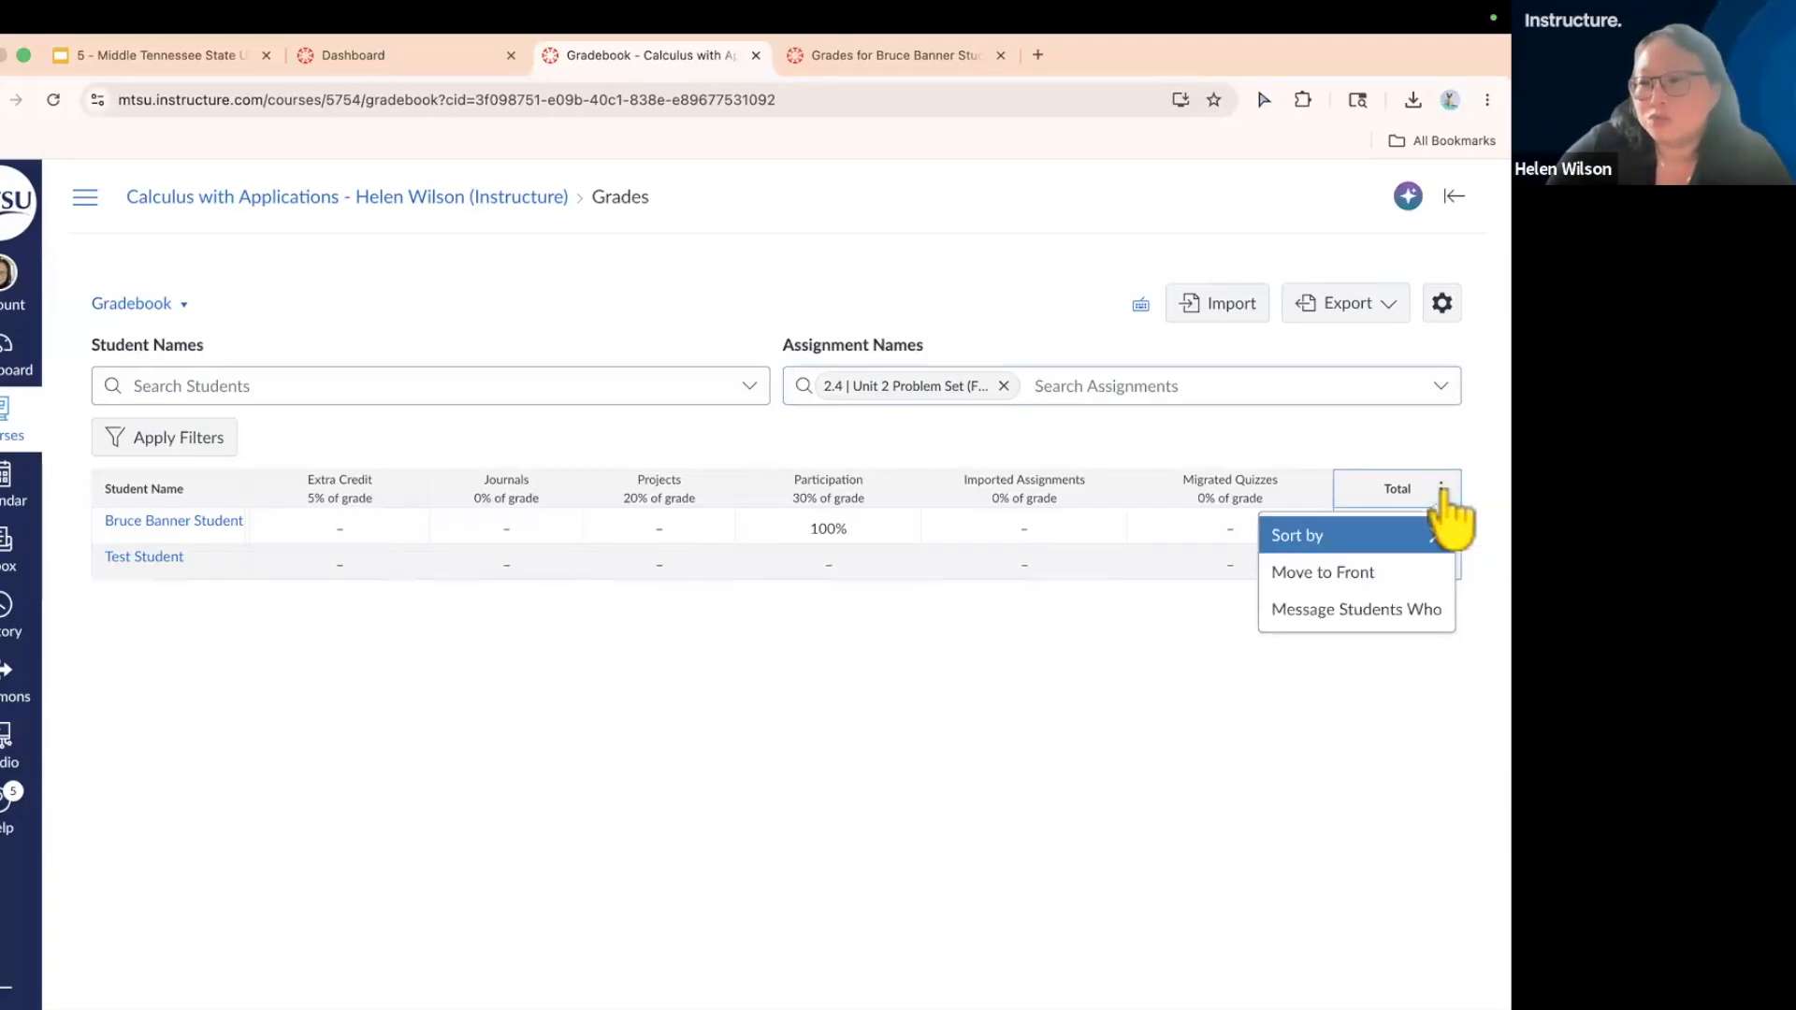
key(Escape)
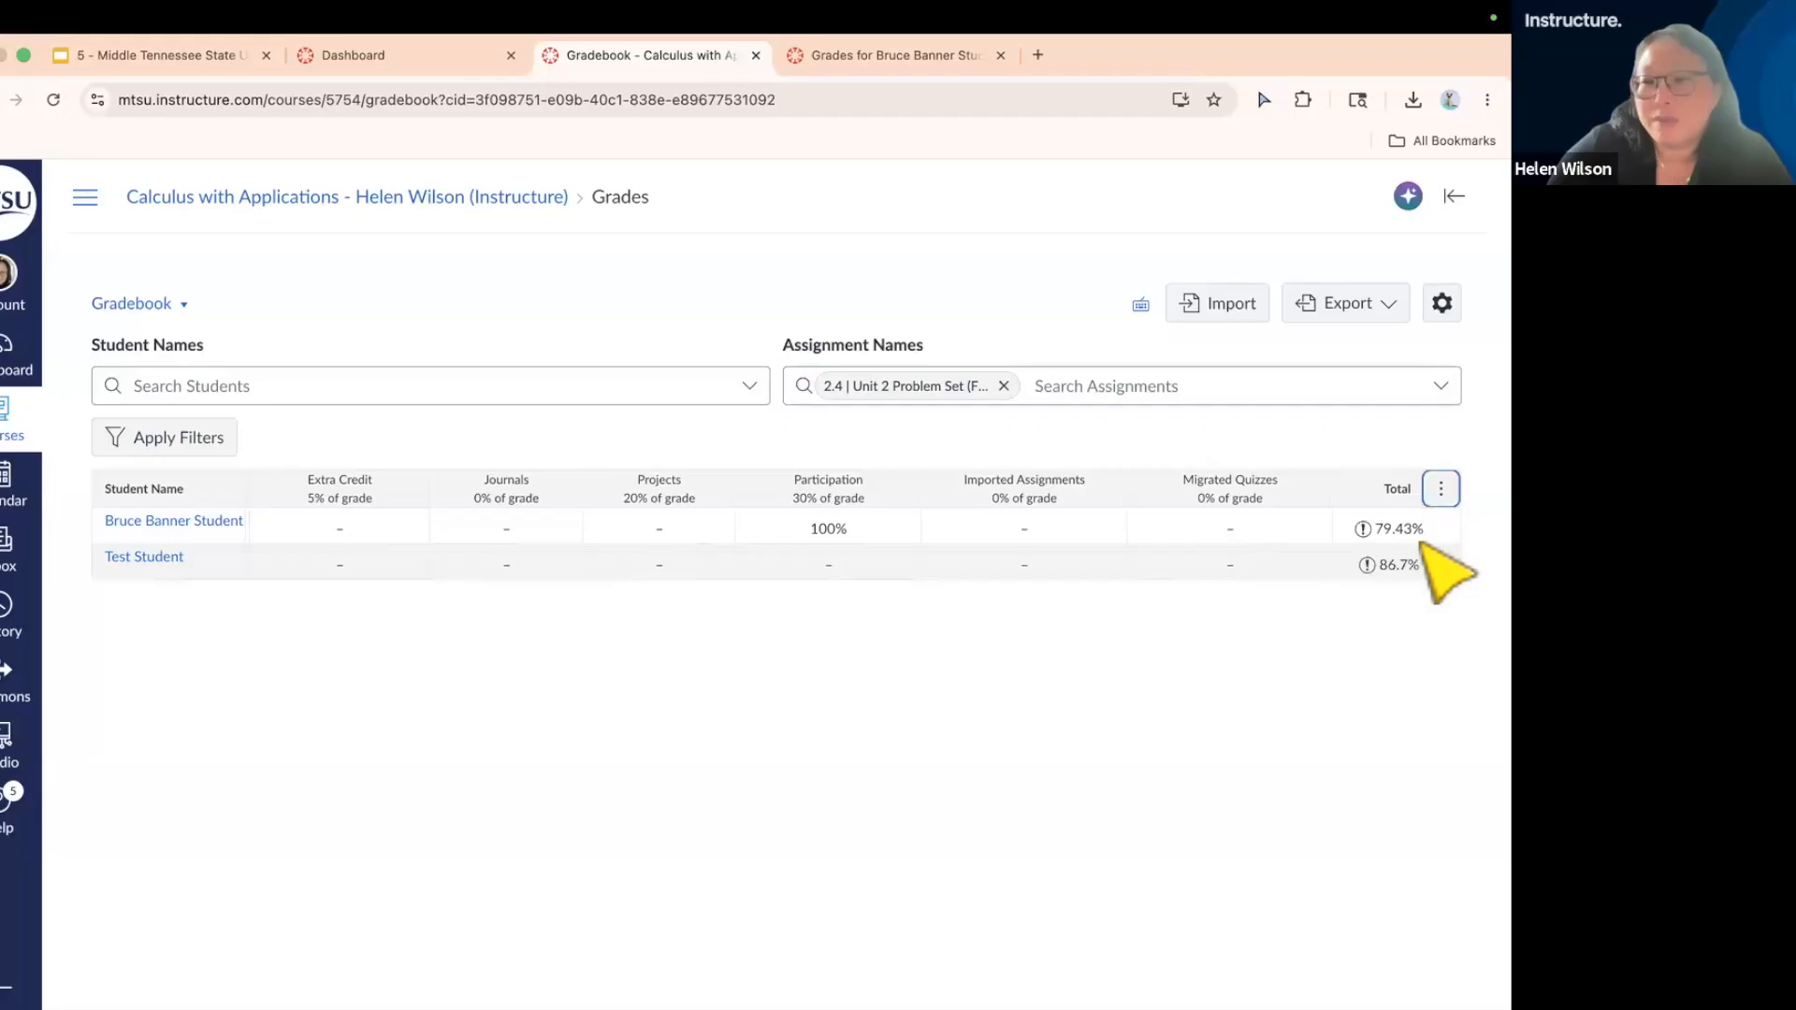
click(1442, 490)
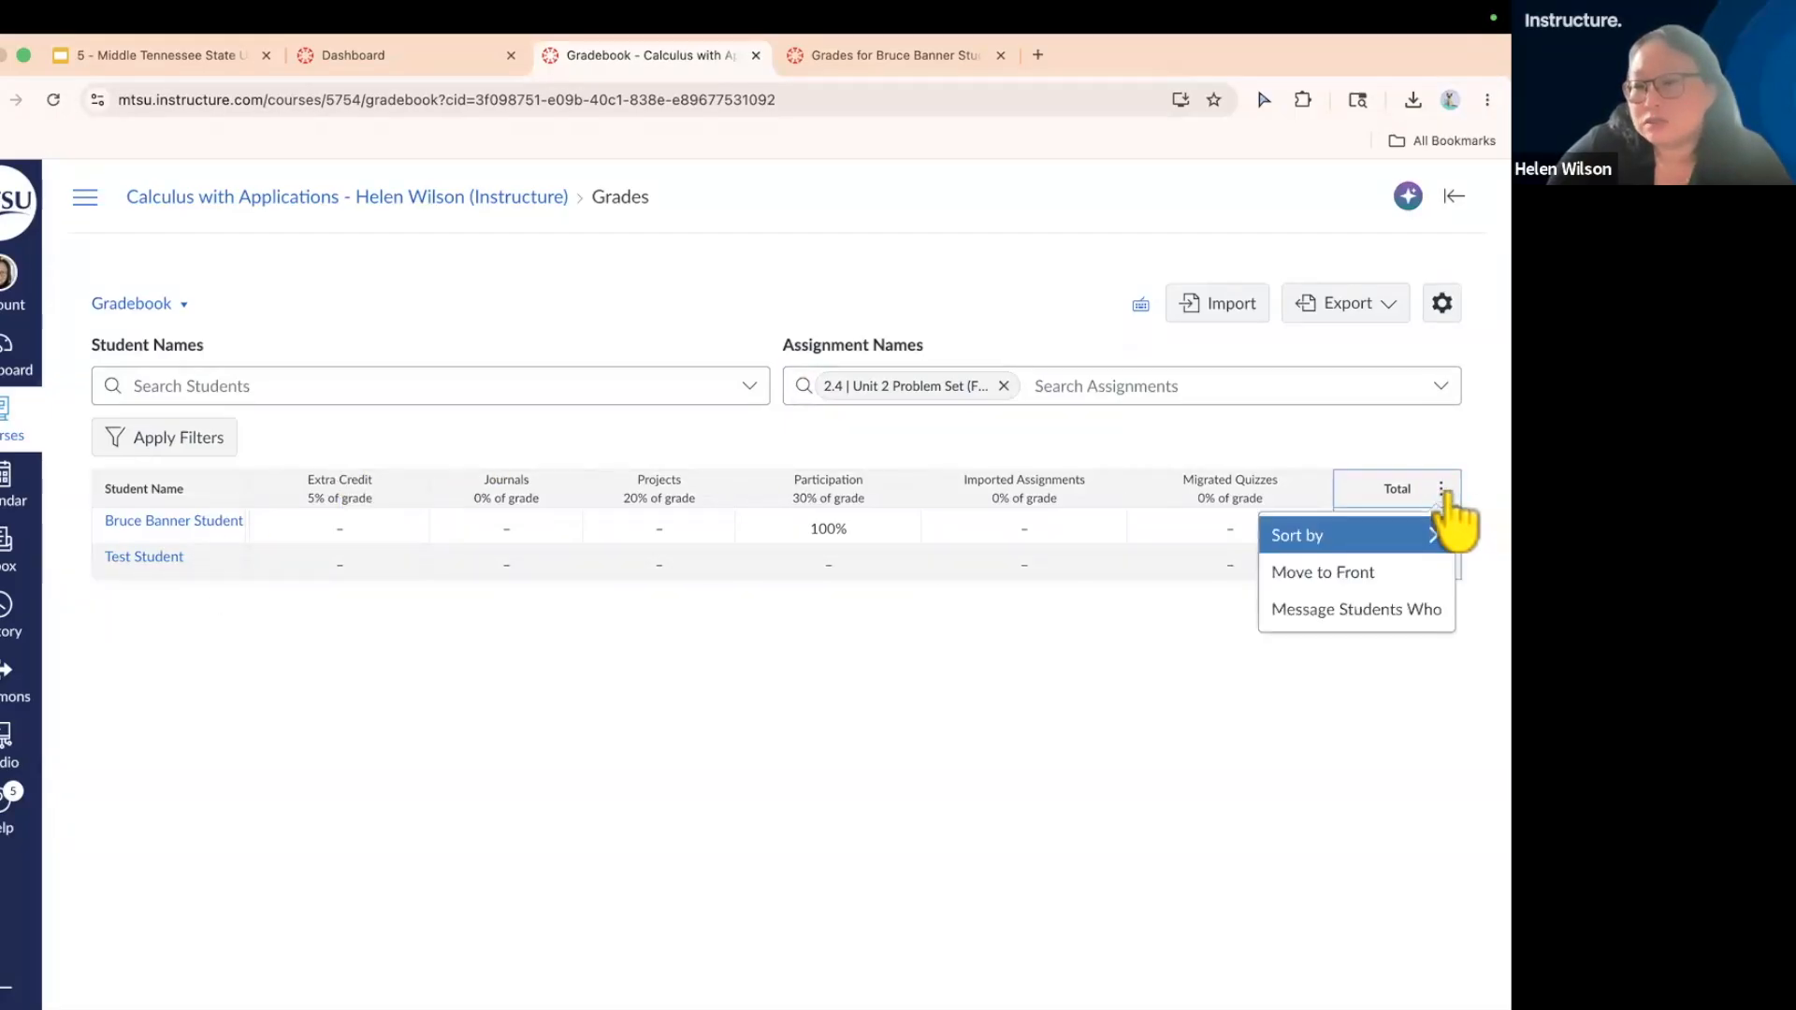
click(1323, 575)
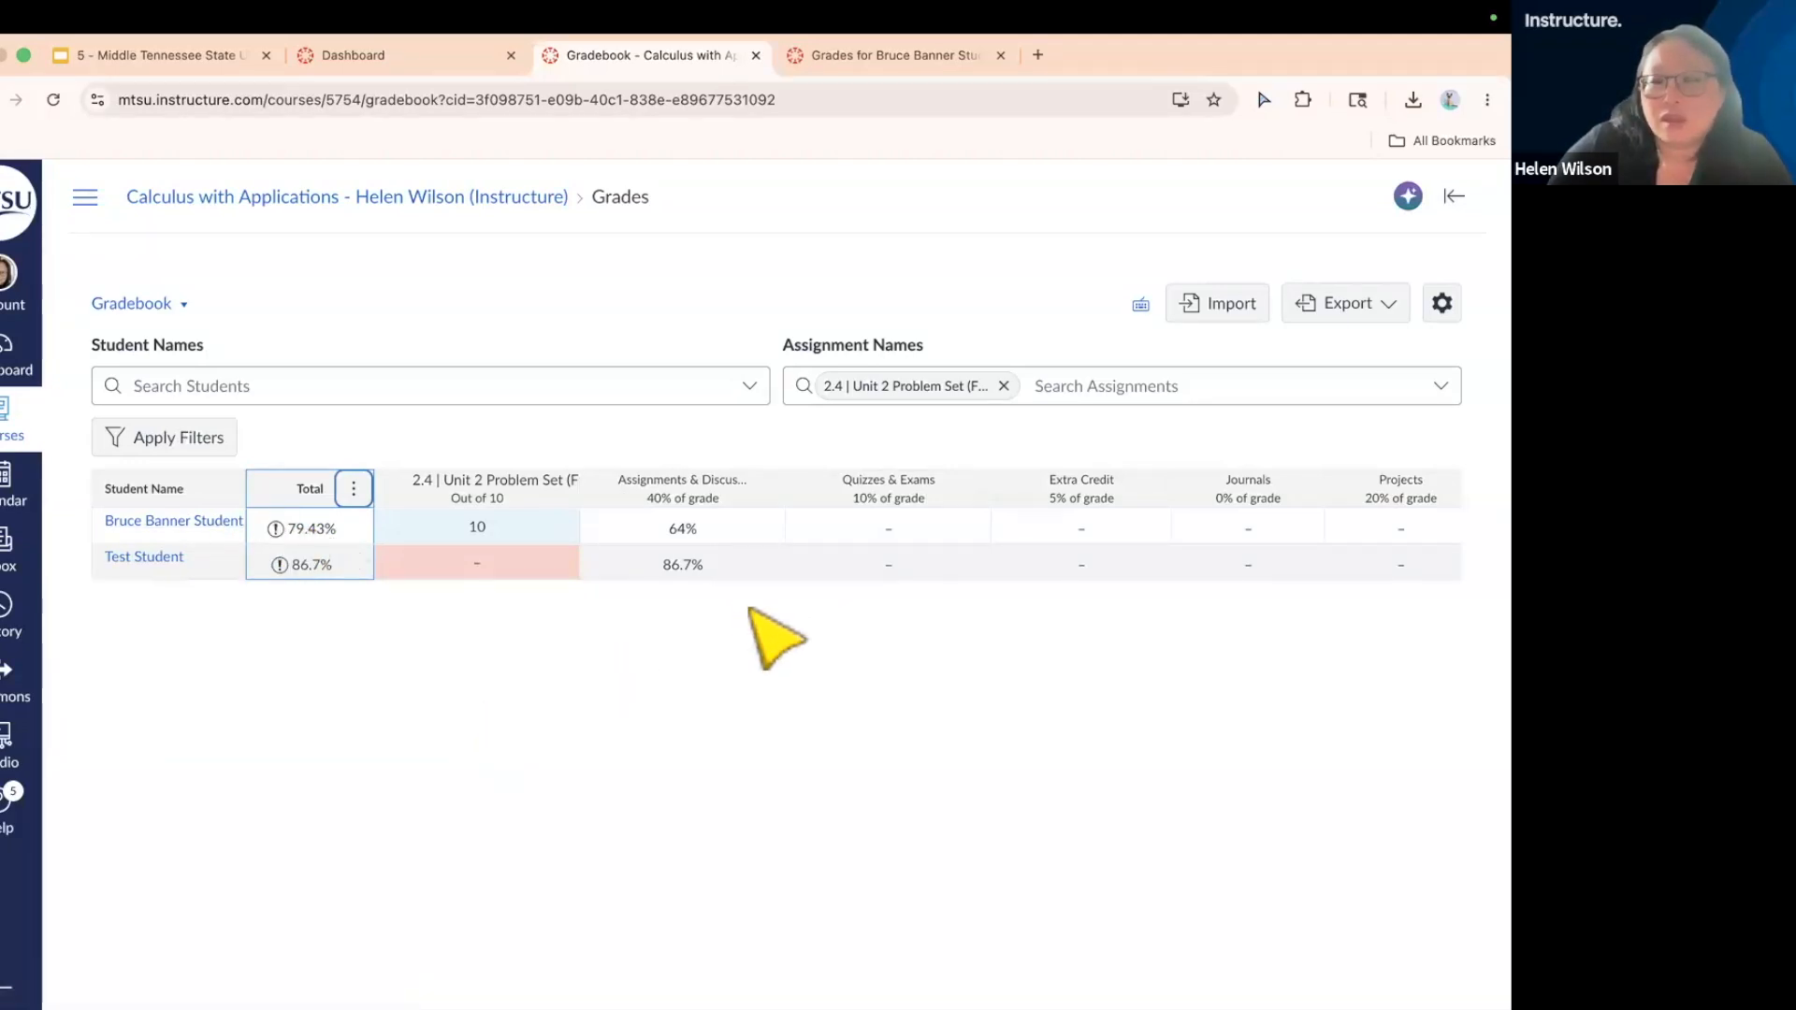
click(1005, 384)
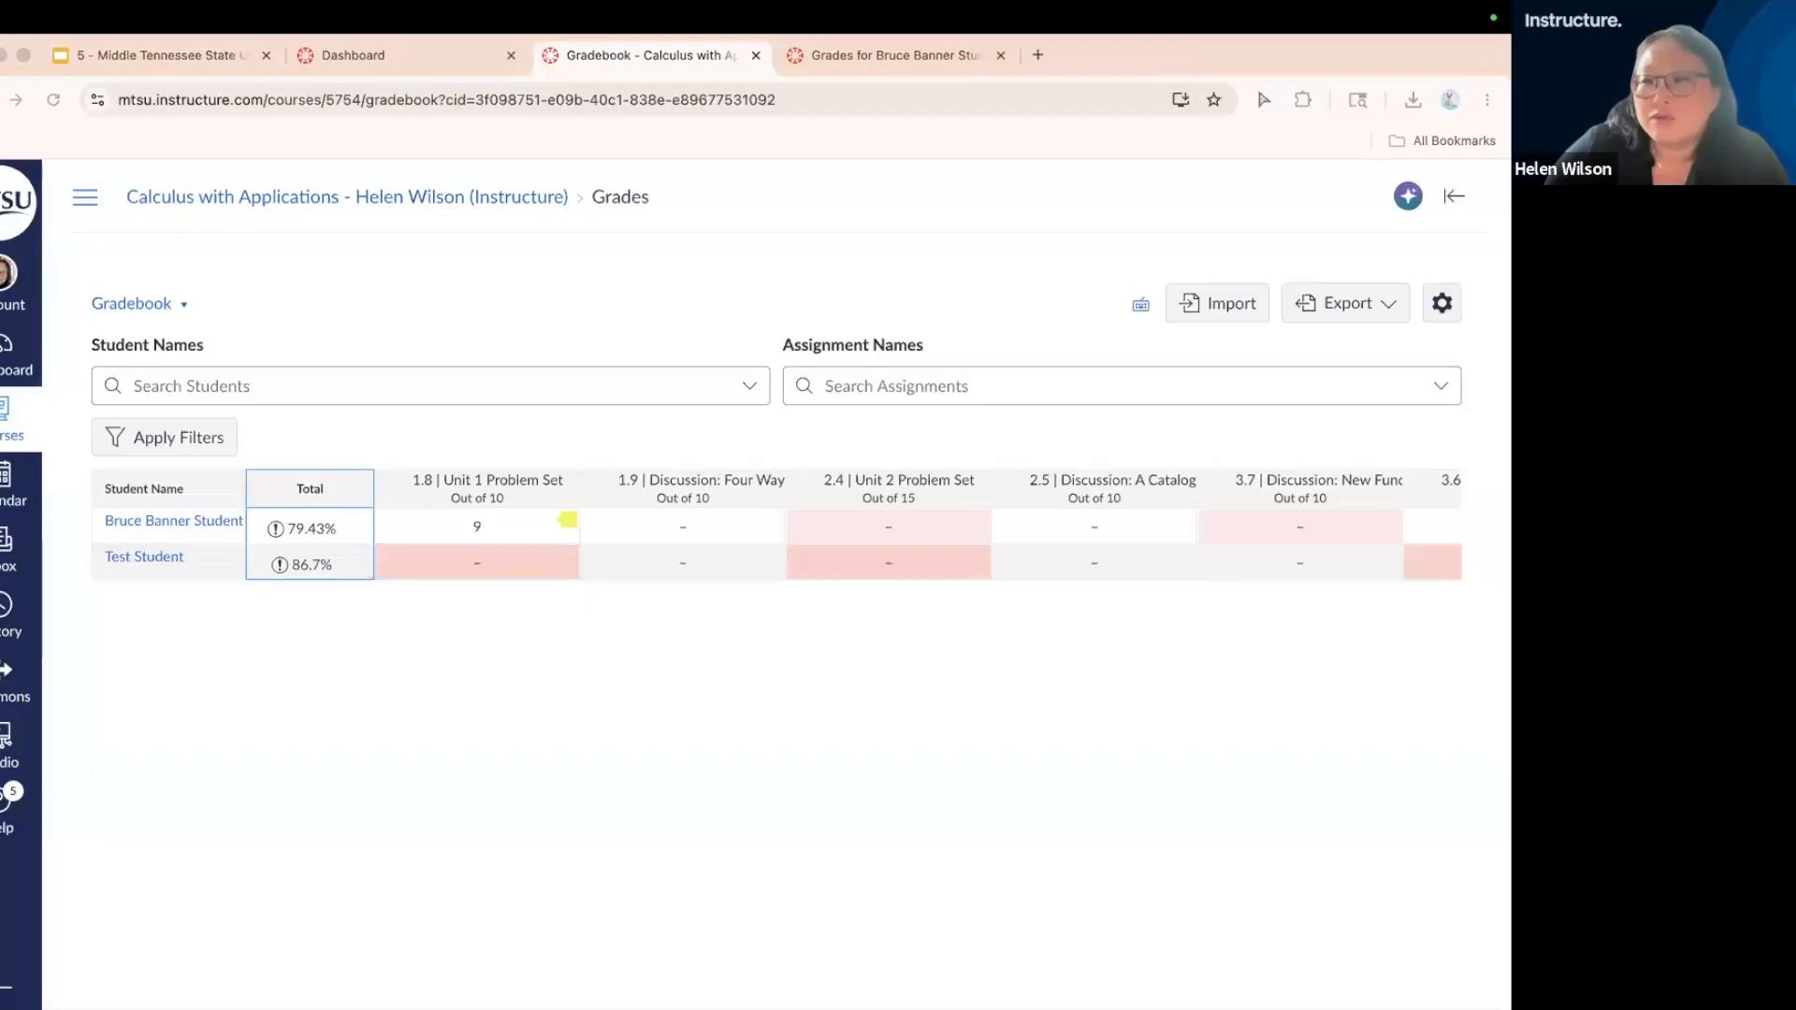
click(896, 385)
- In the gradebook's late policies, enable automatic deductions for late submissions at 10% and keep the deduction interval at Day
click(1441, 303)
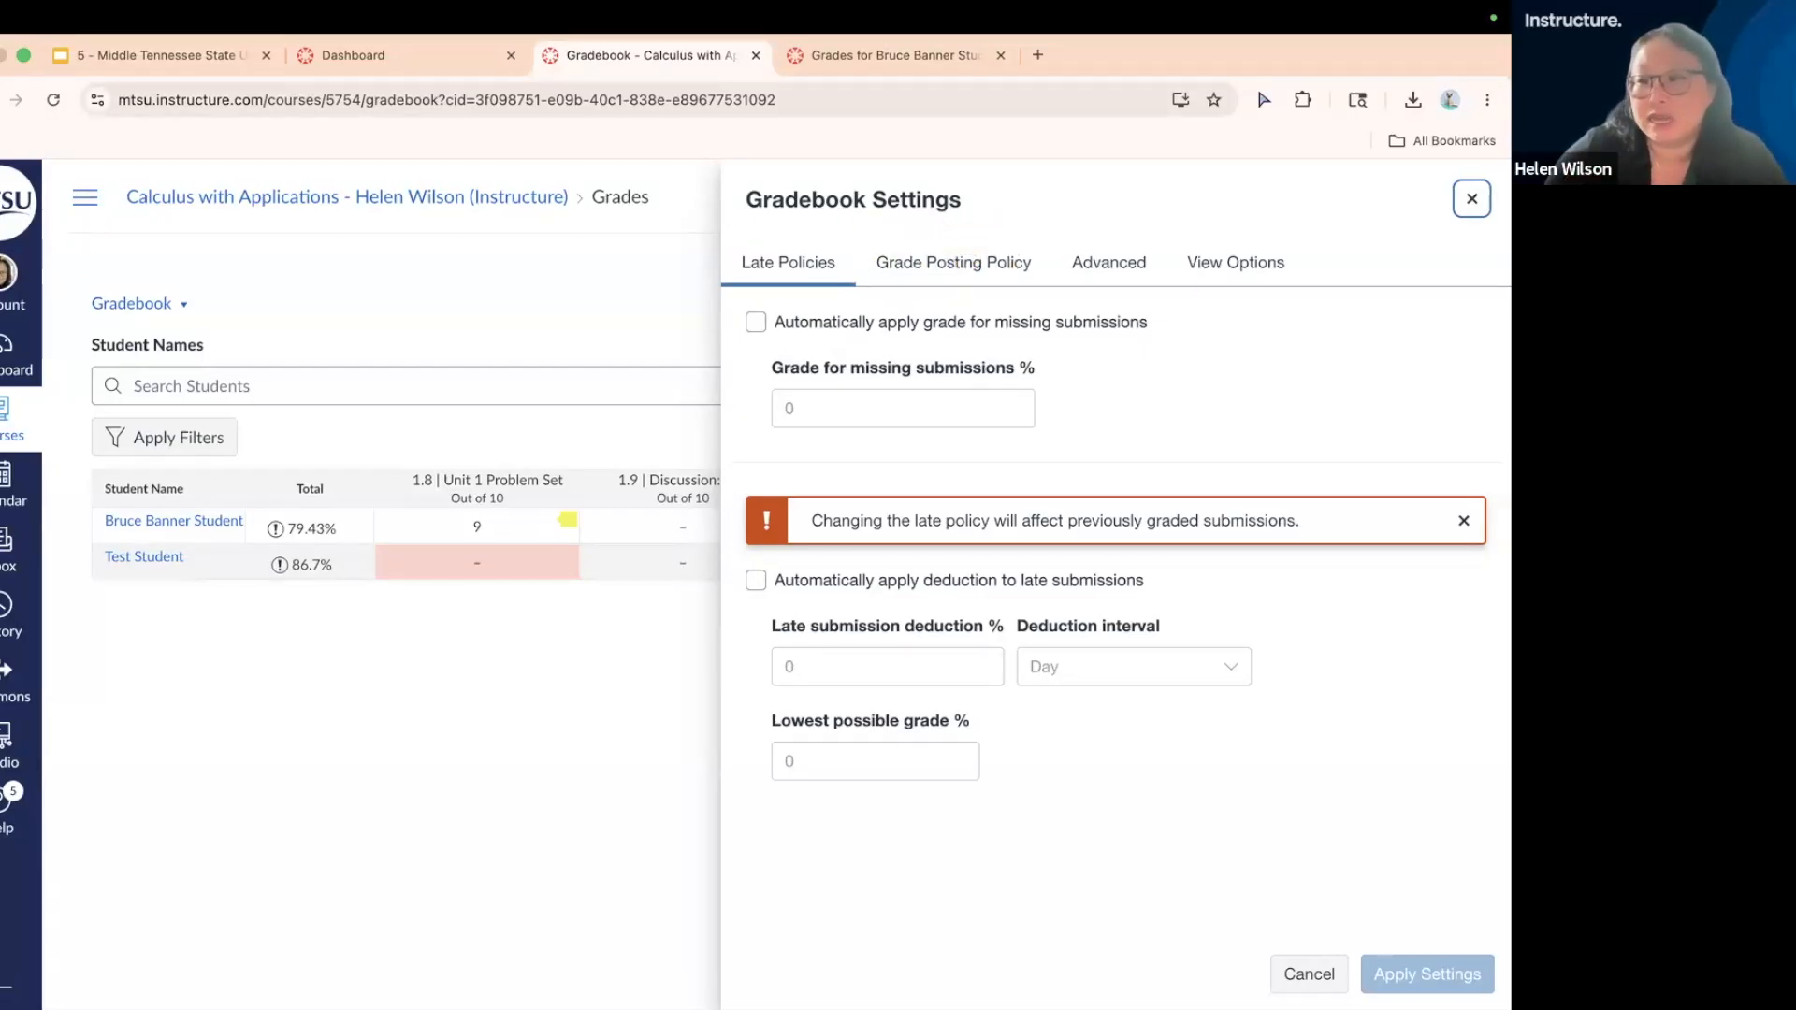
click(1472, 198)
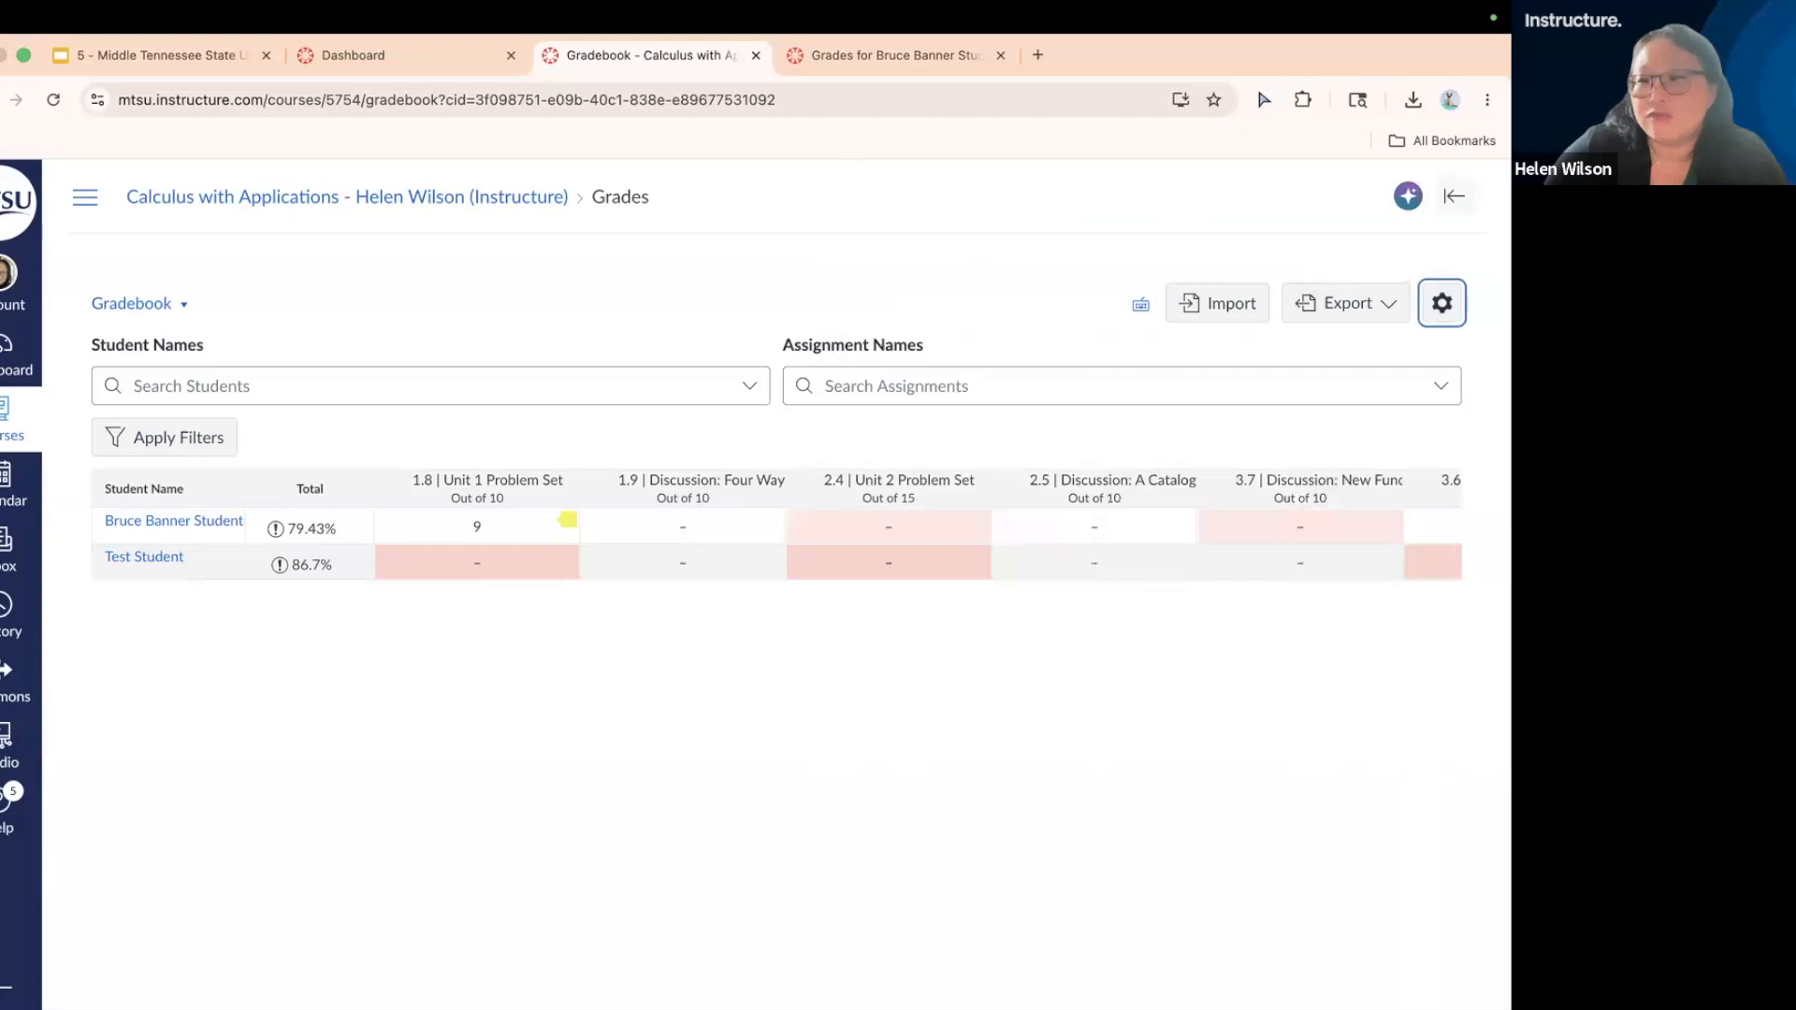
click(1442, 307)
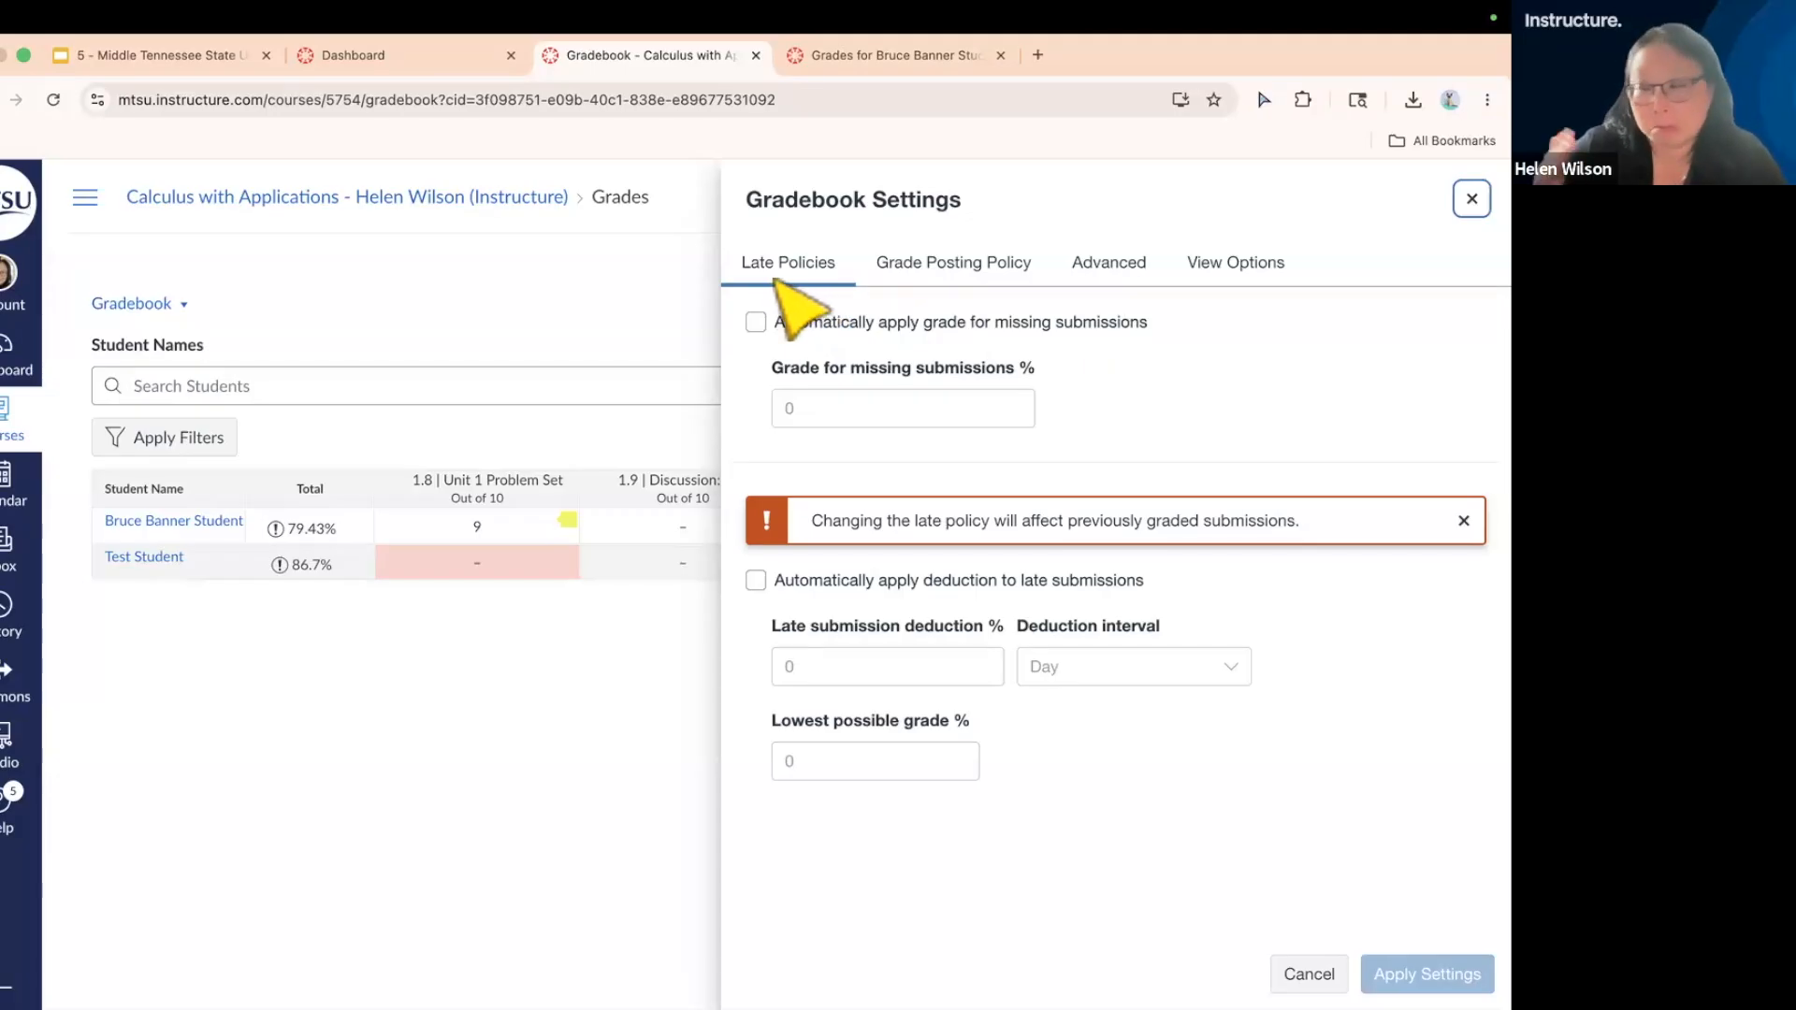
click(755, 581)
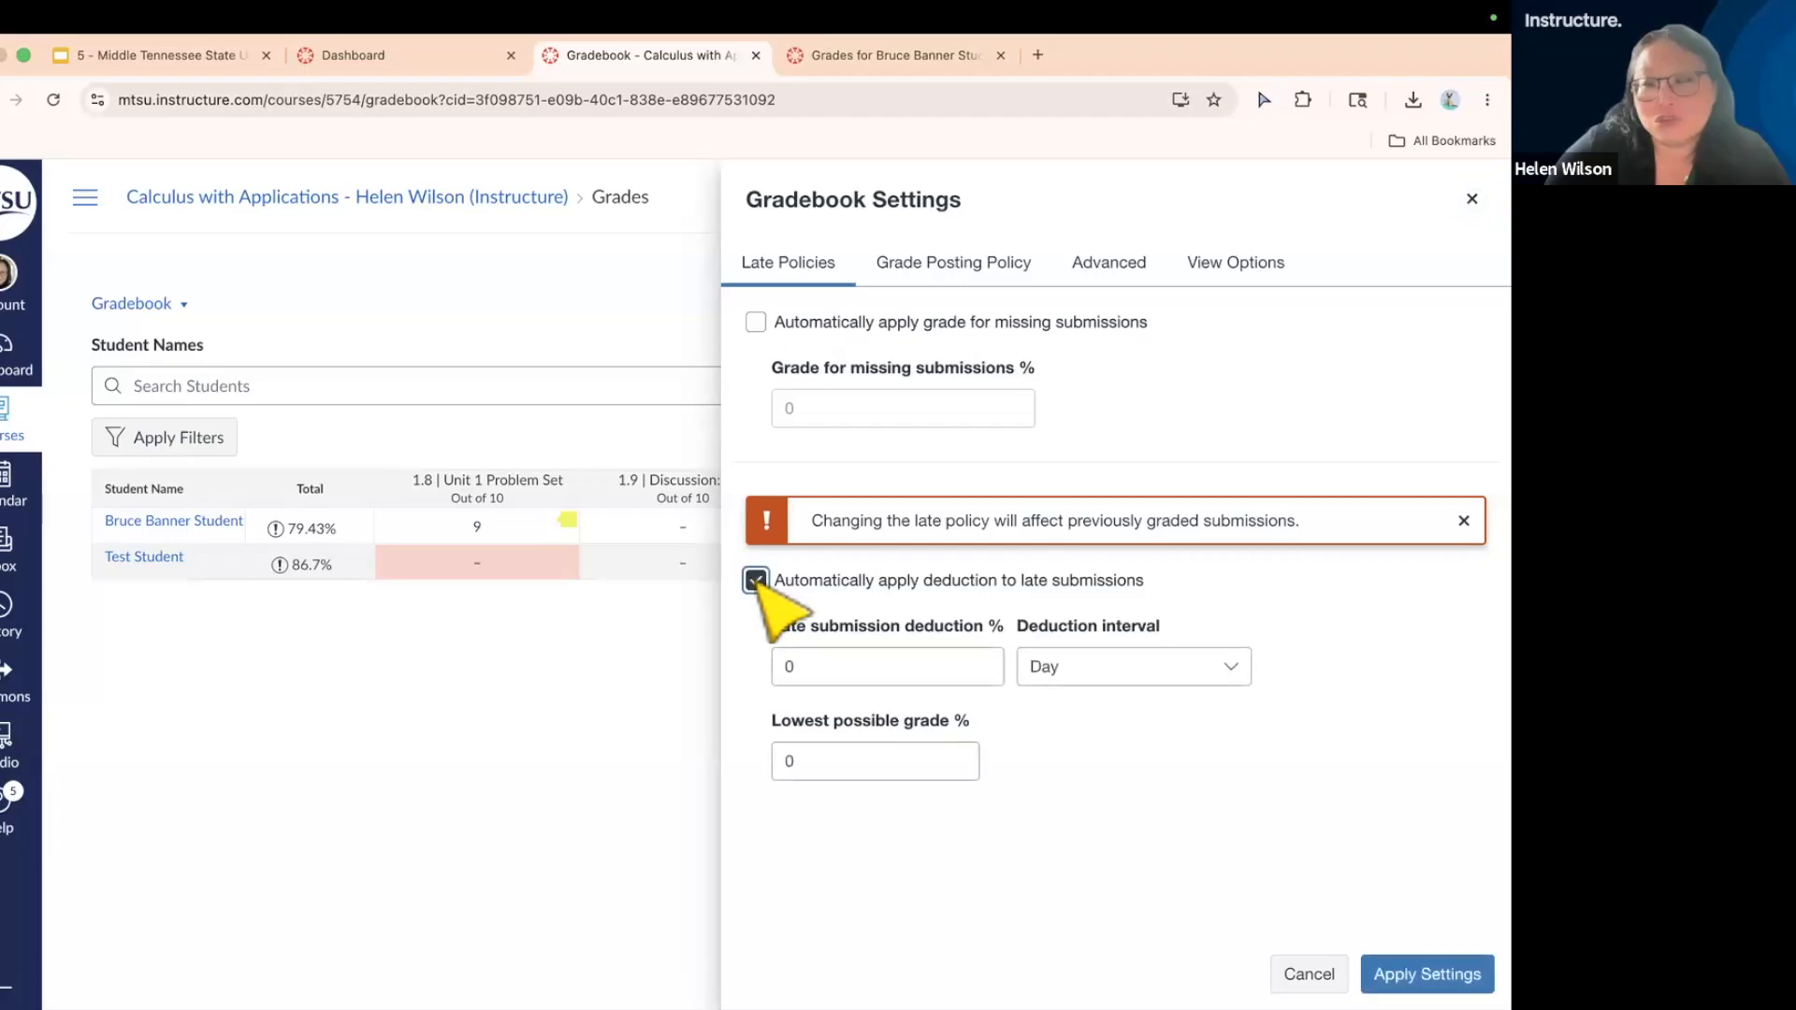
click(816, 666)
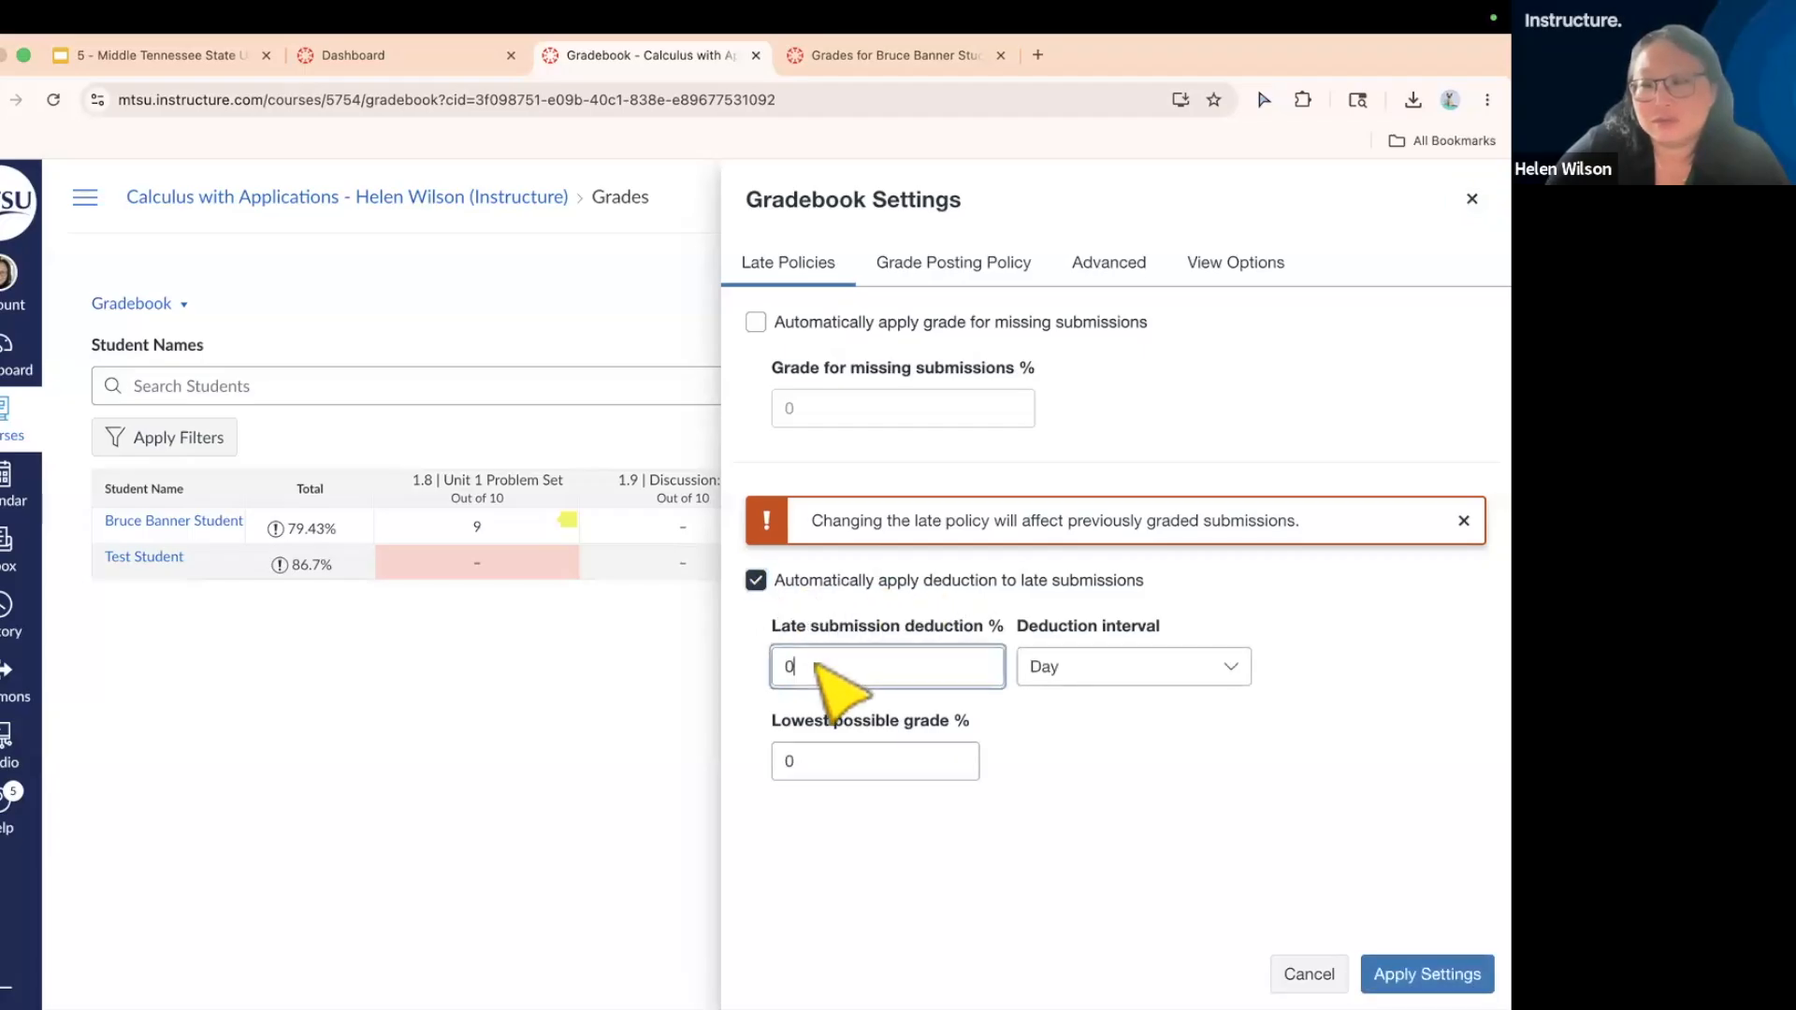
text(10)
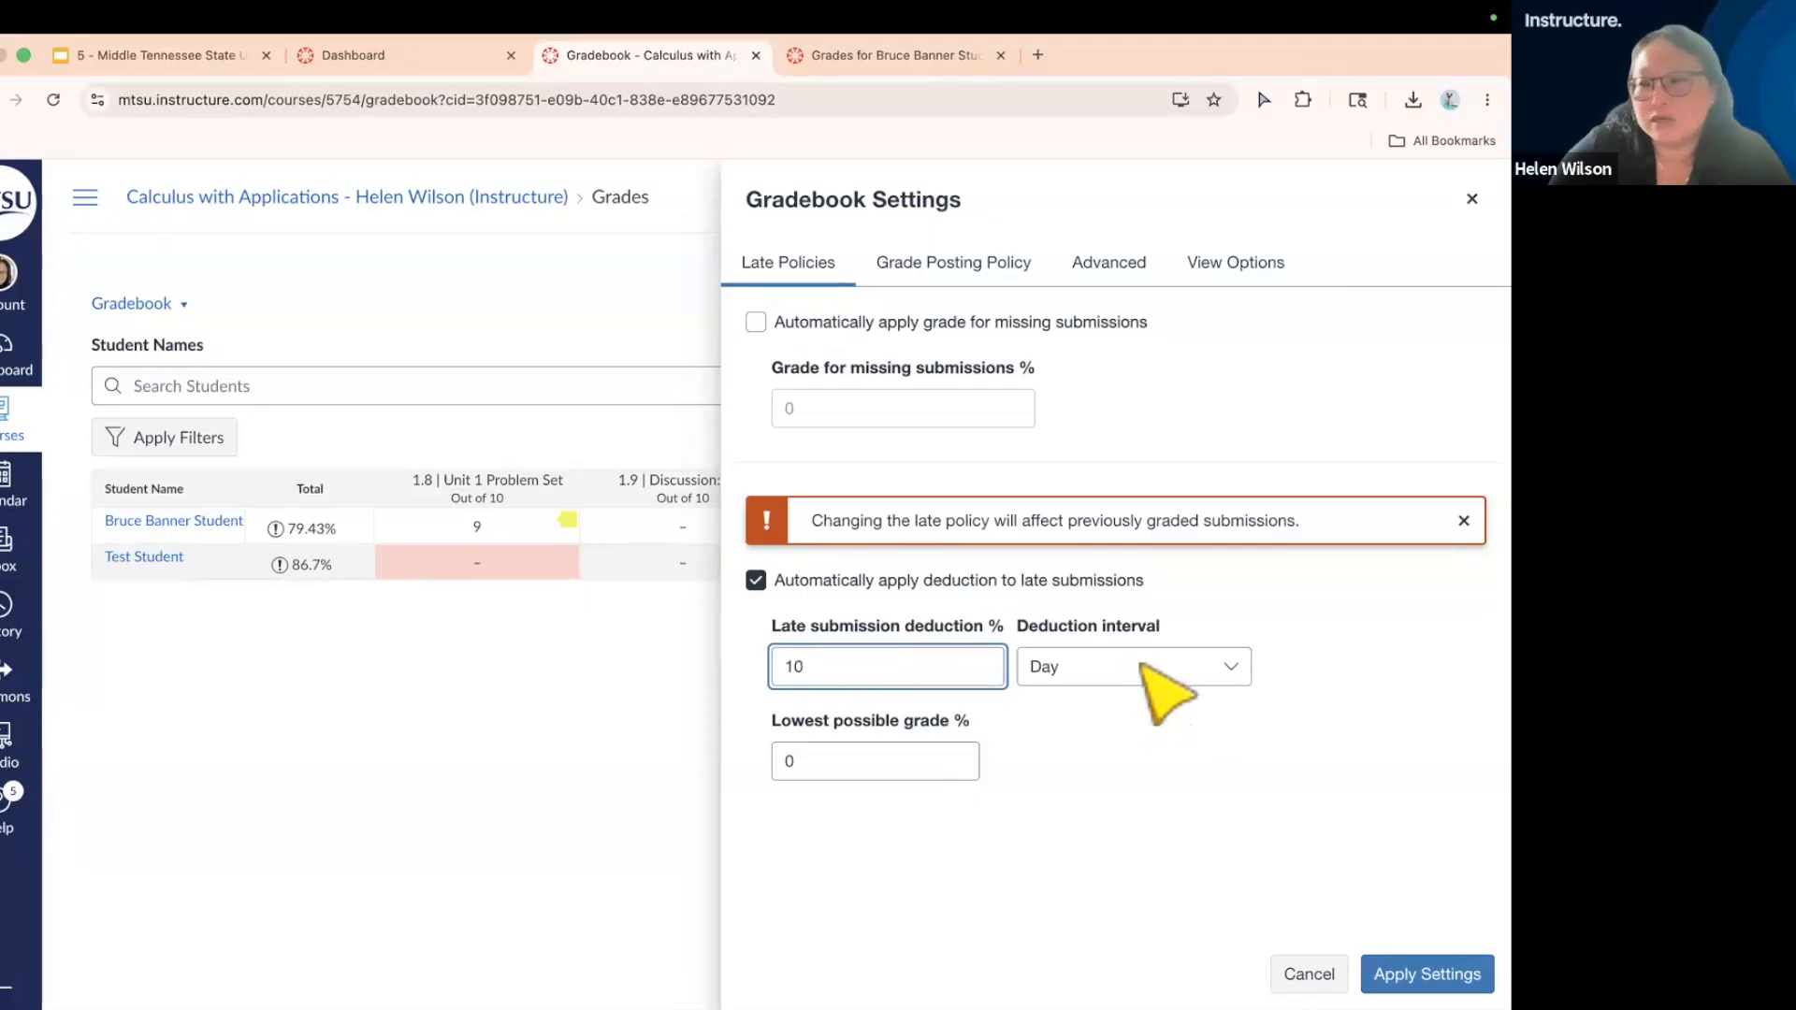
click(1144, 666)
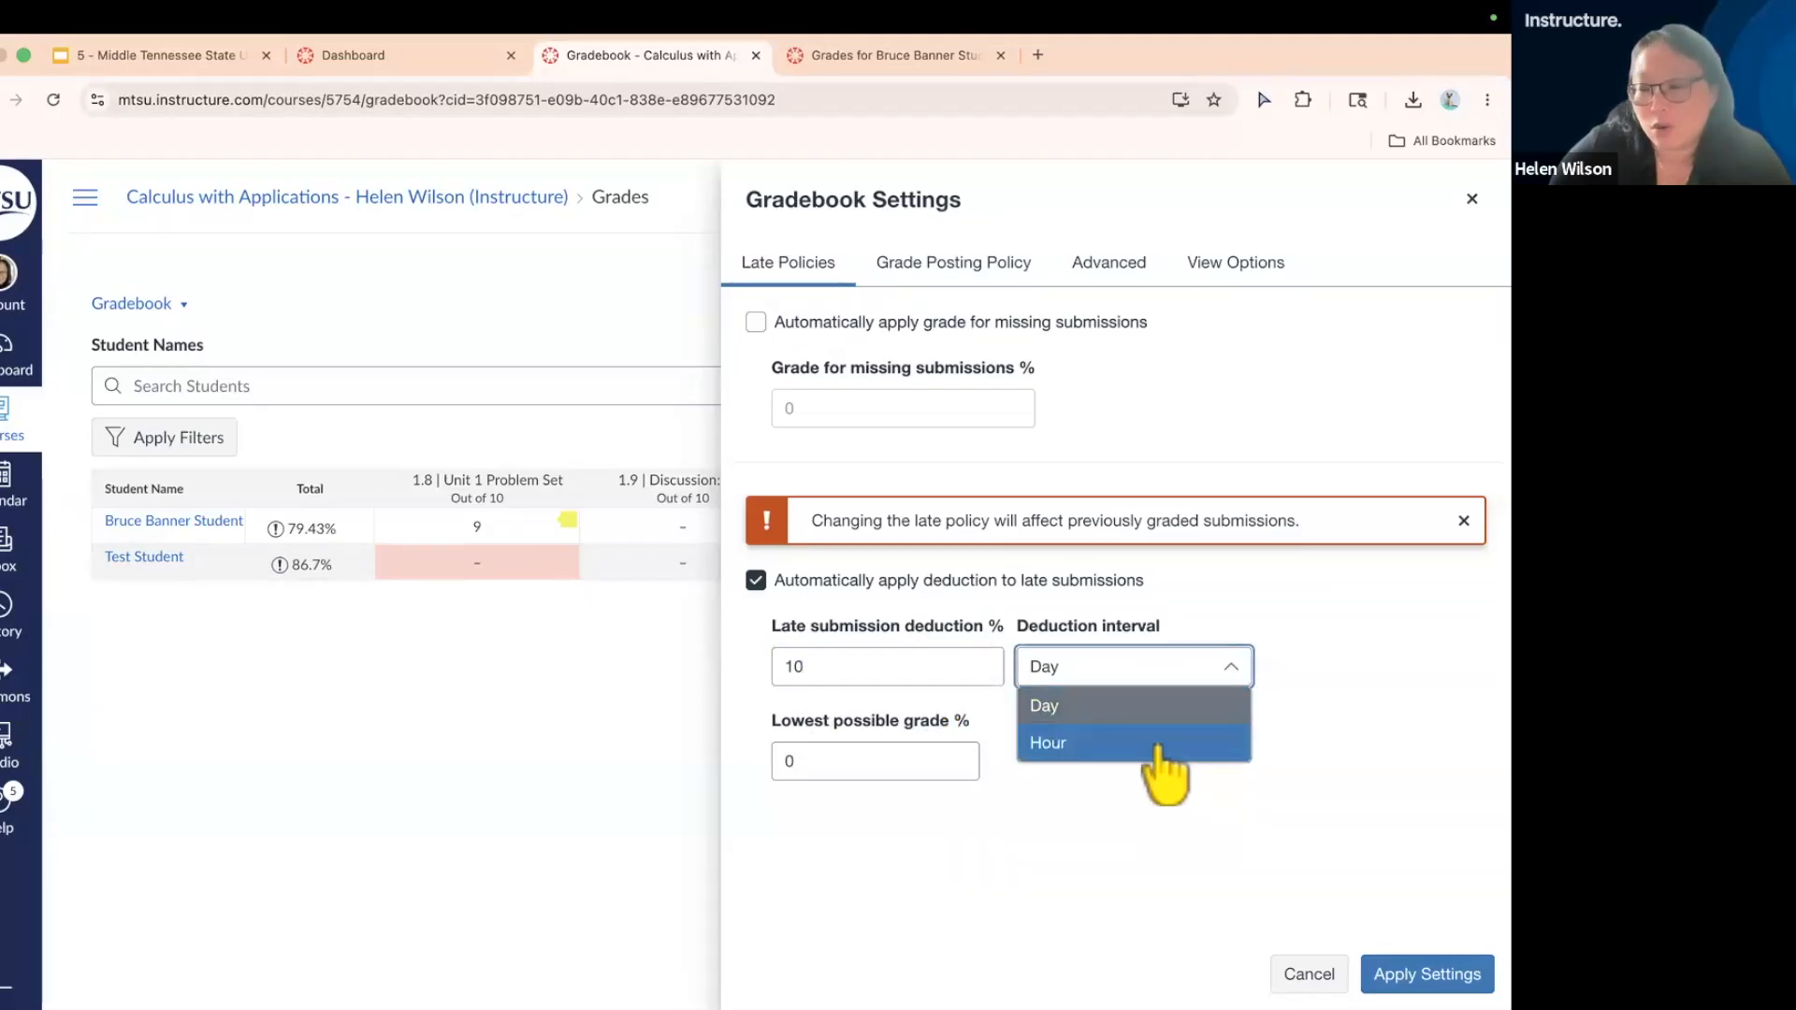
click(1363, 682)
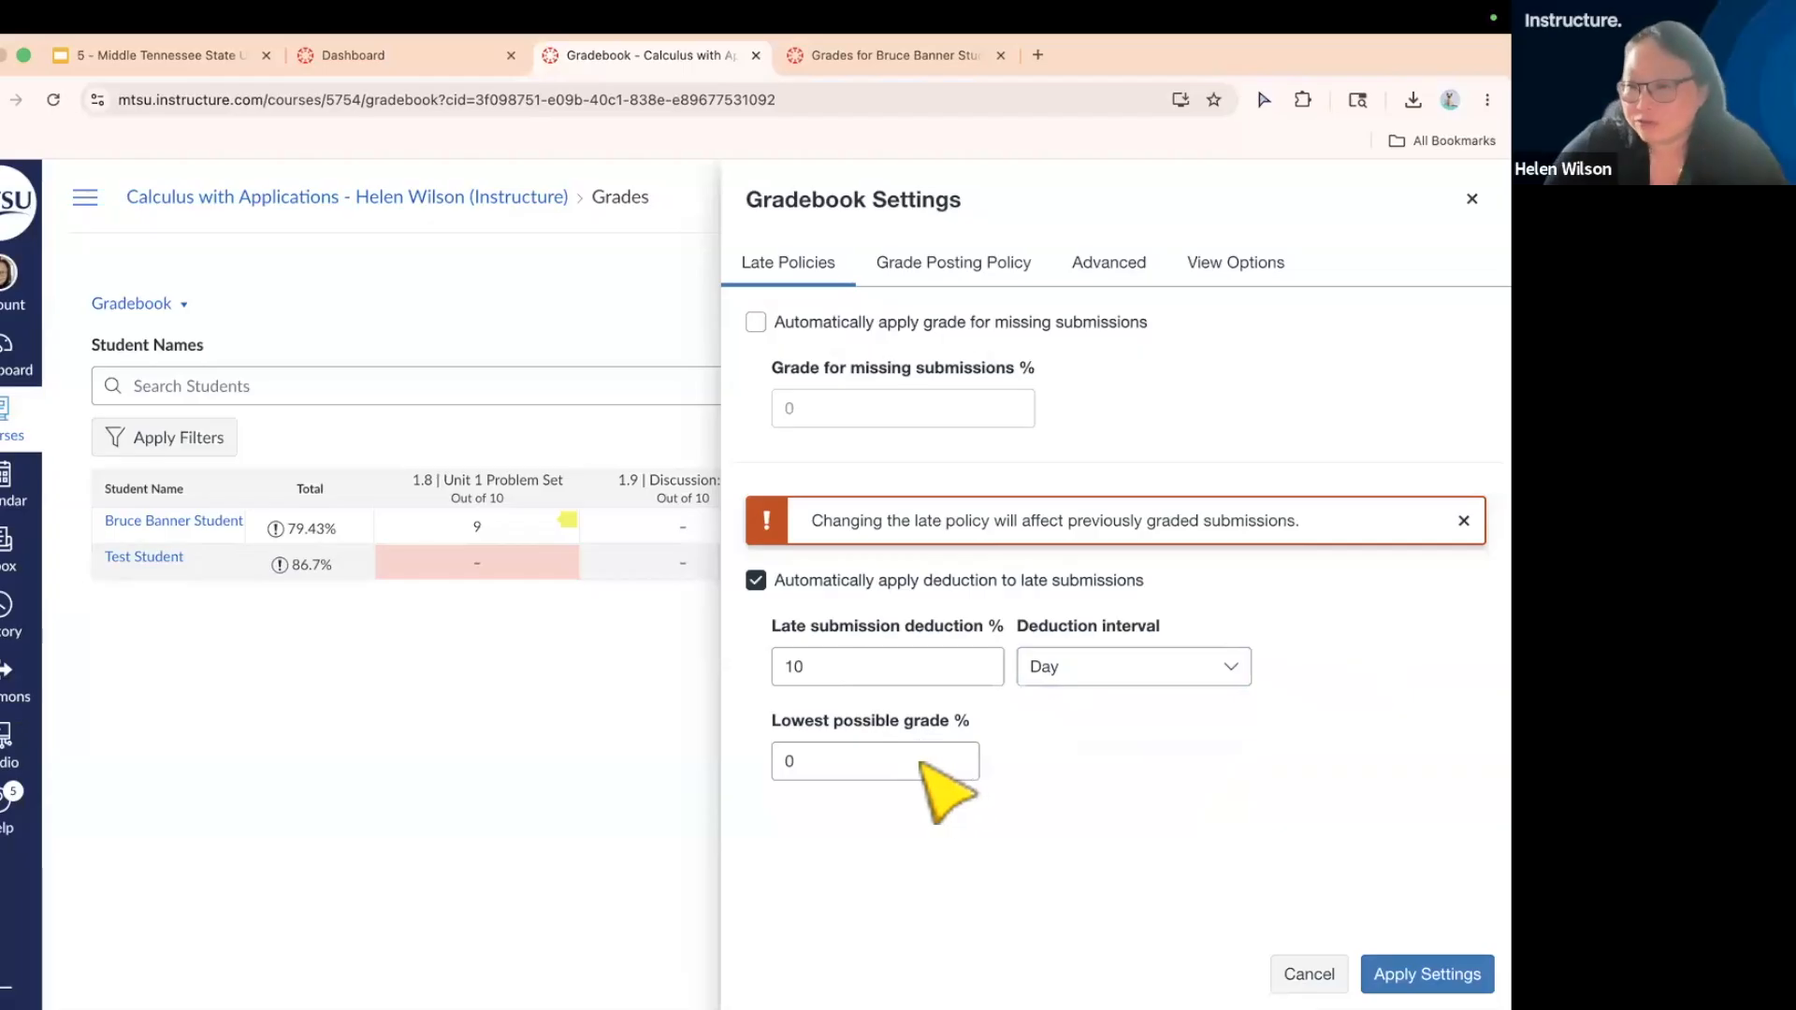
- Try a lowest possible grade of 50% for late submissions, and set it back to 0%
click(835, 763)
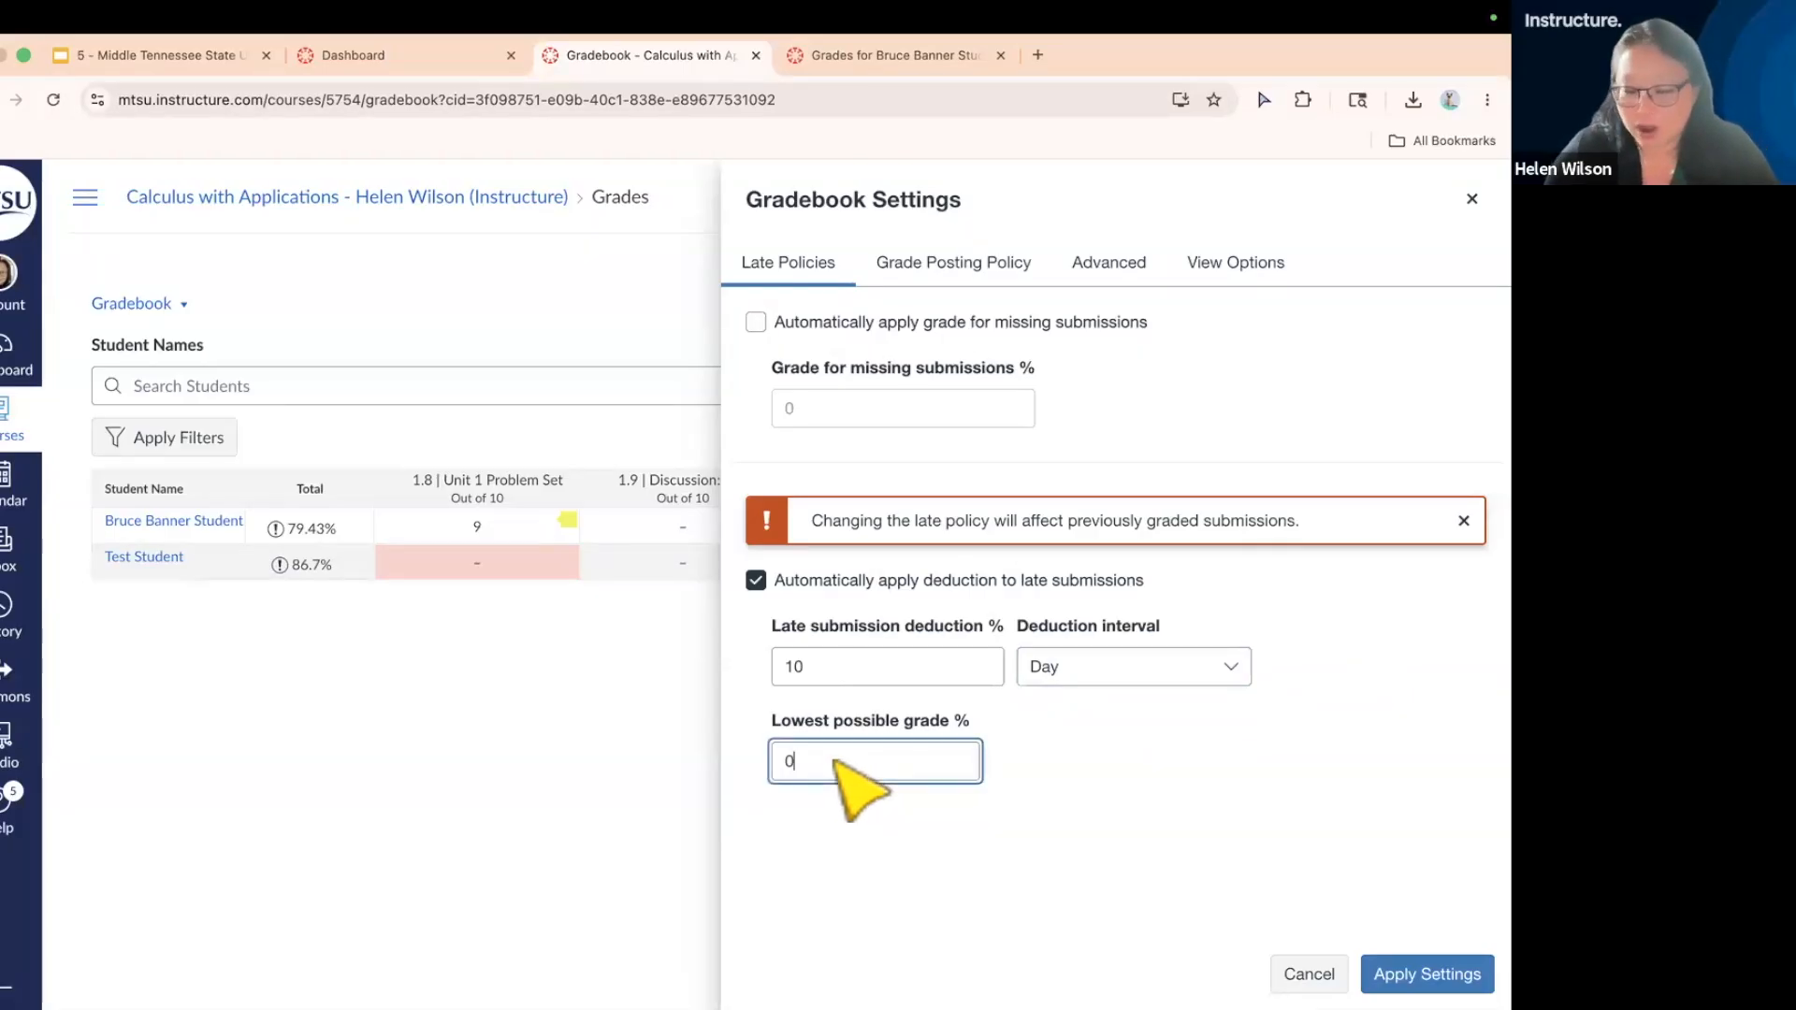
key(BackSpace)
text(50)
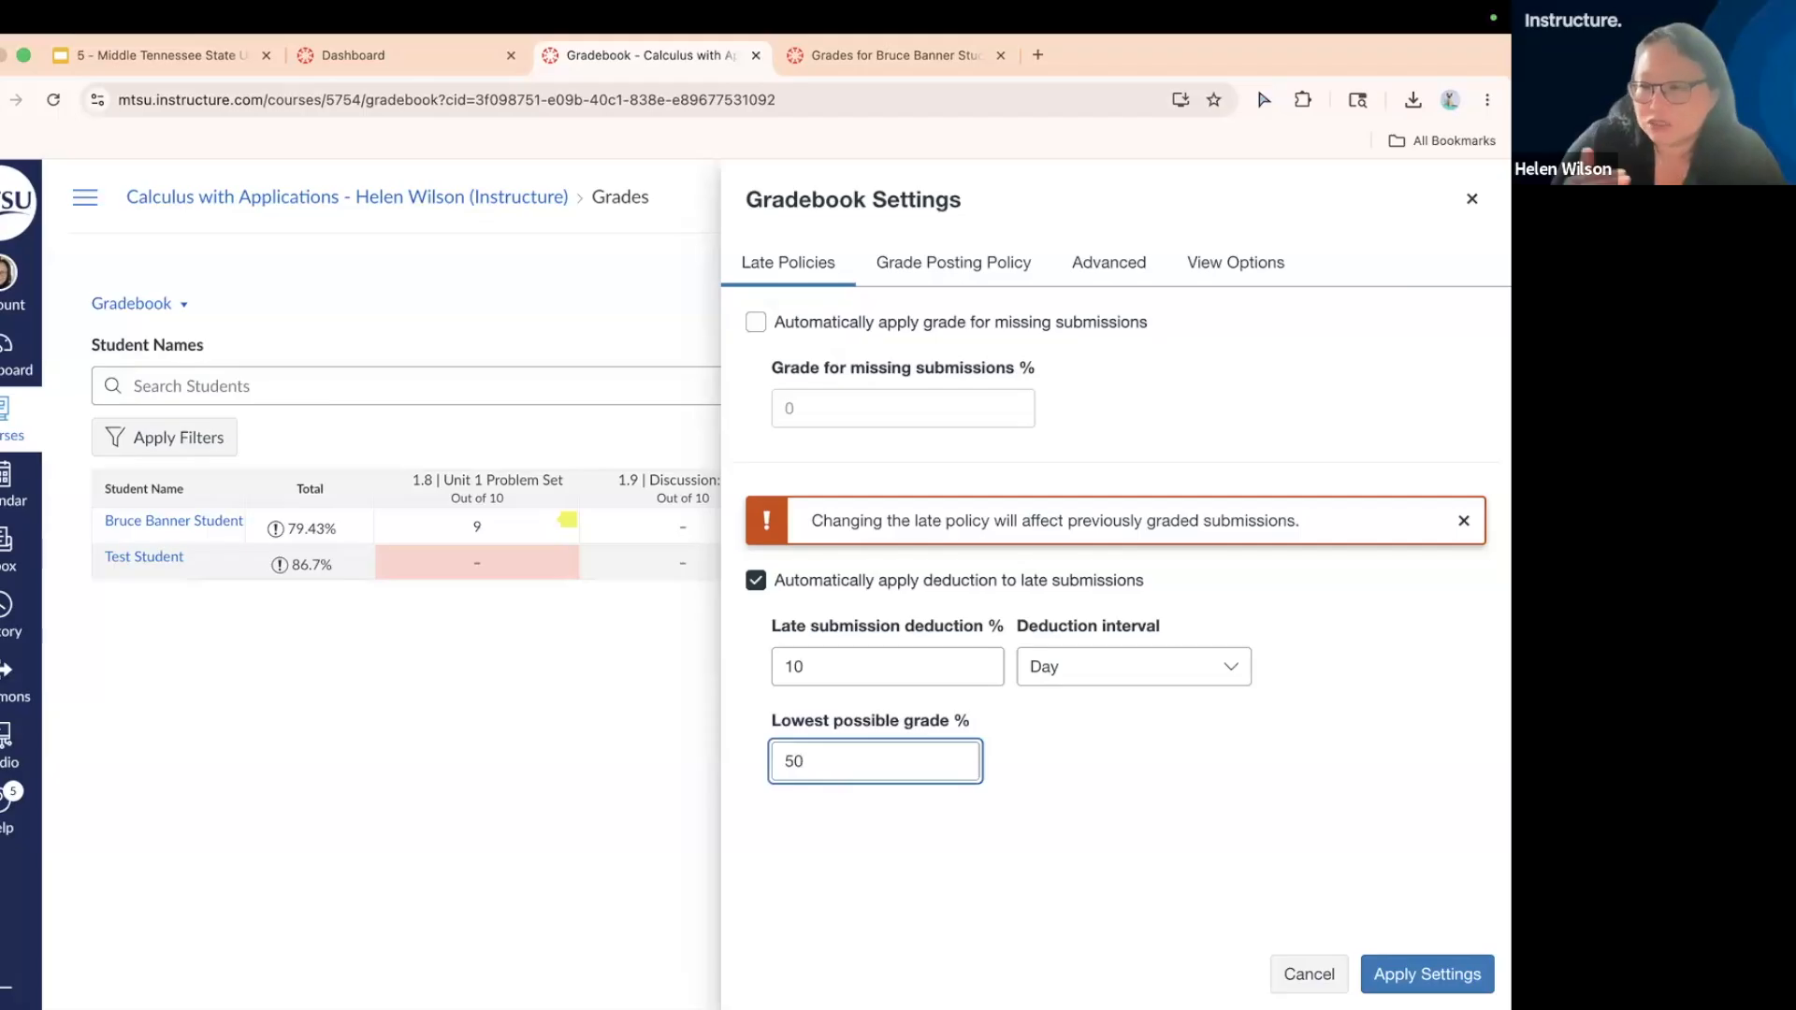
key(BackSpace)
key(BackSpace)
text(0)
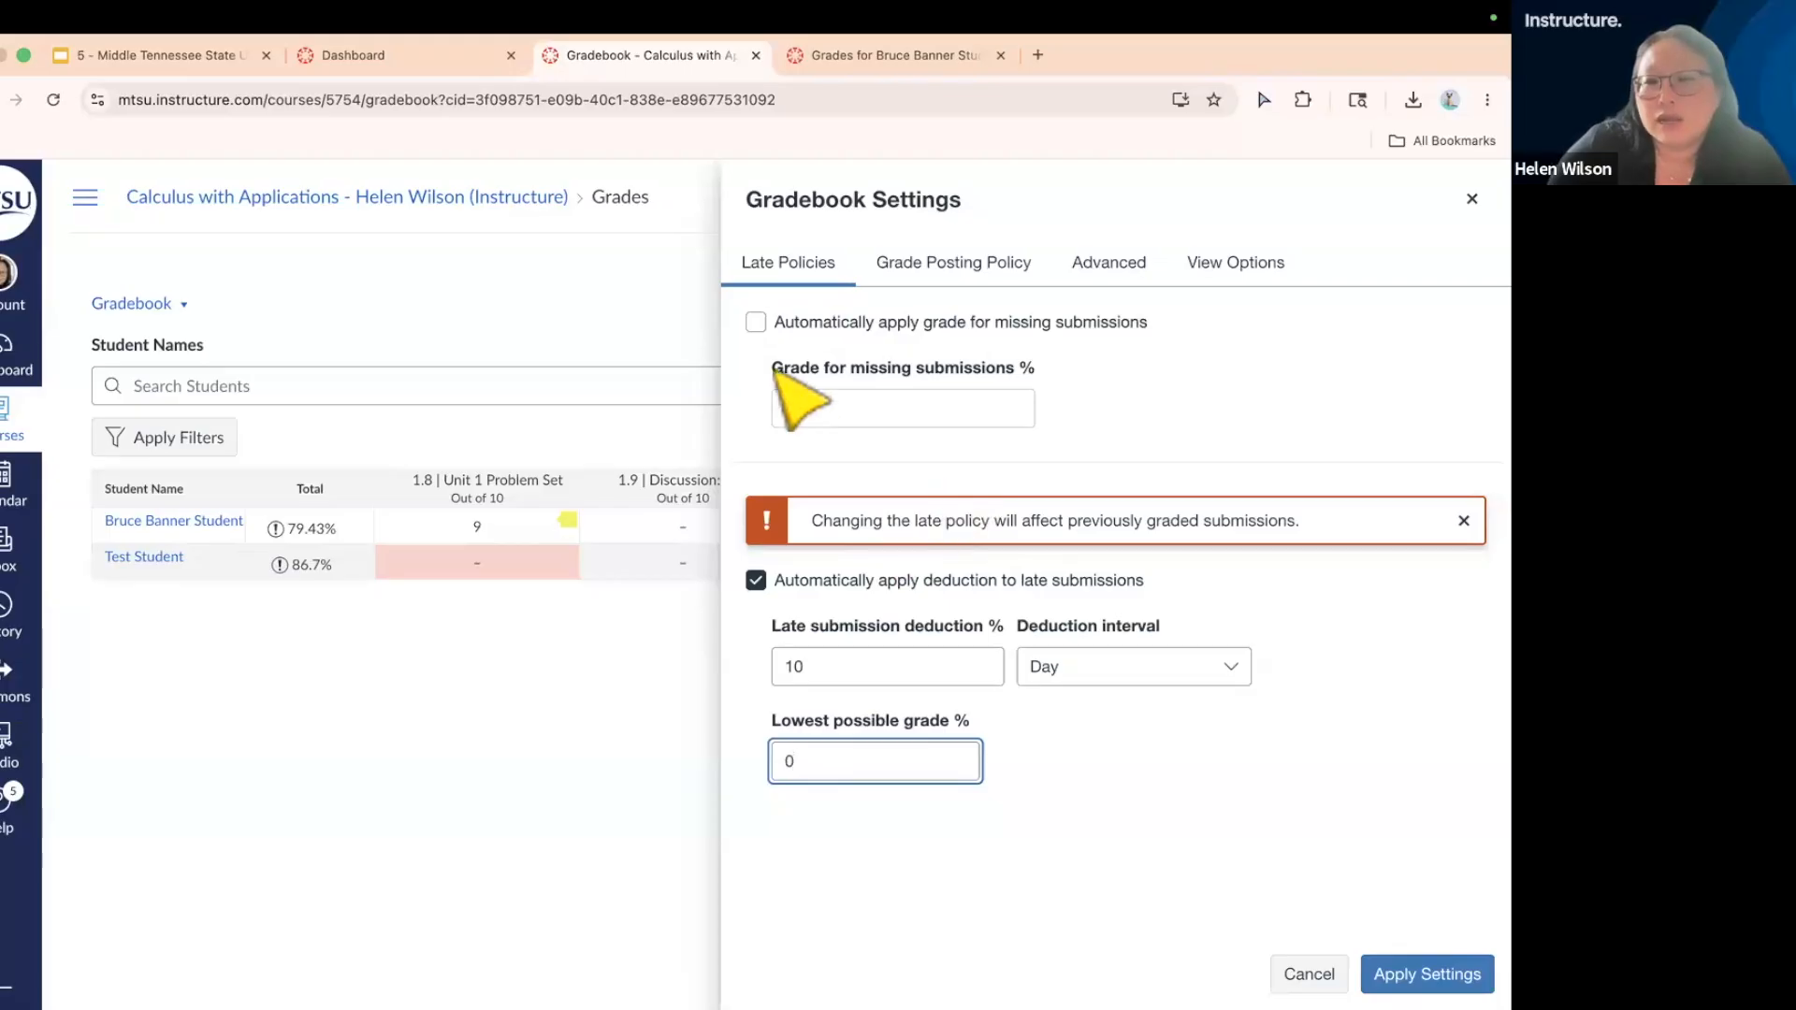
- Enable automatic grades for missing submissions and keep the grade for missing submissions at 0%
click(756, 323)
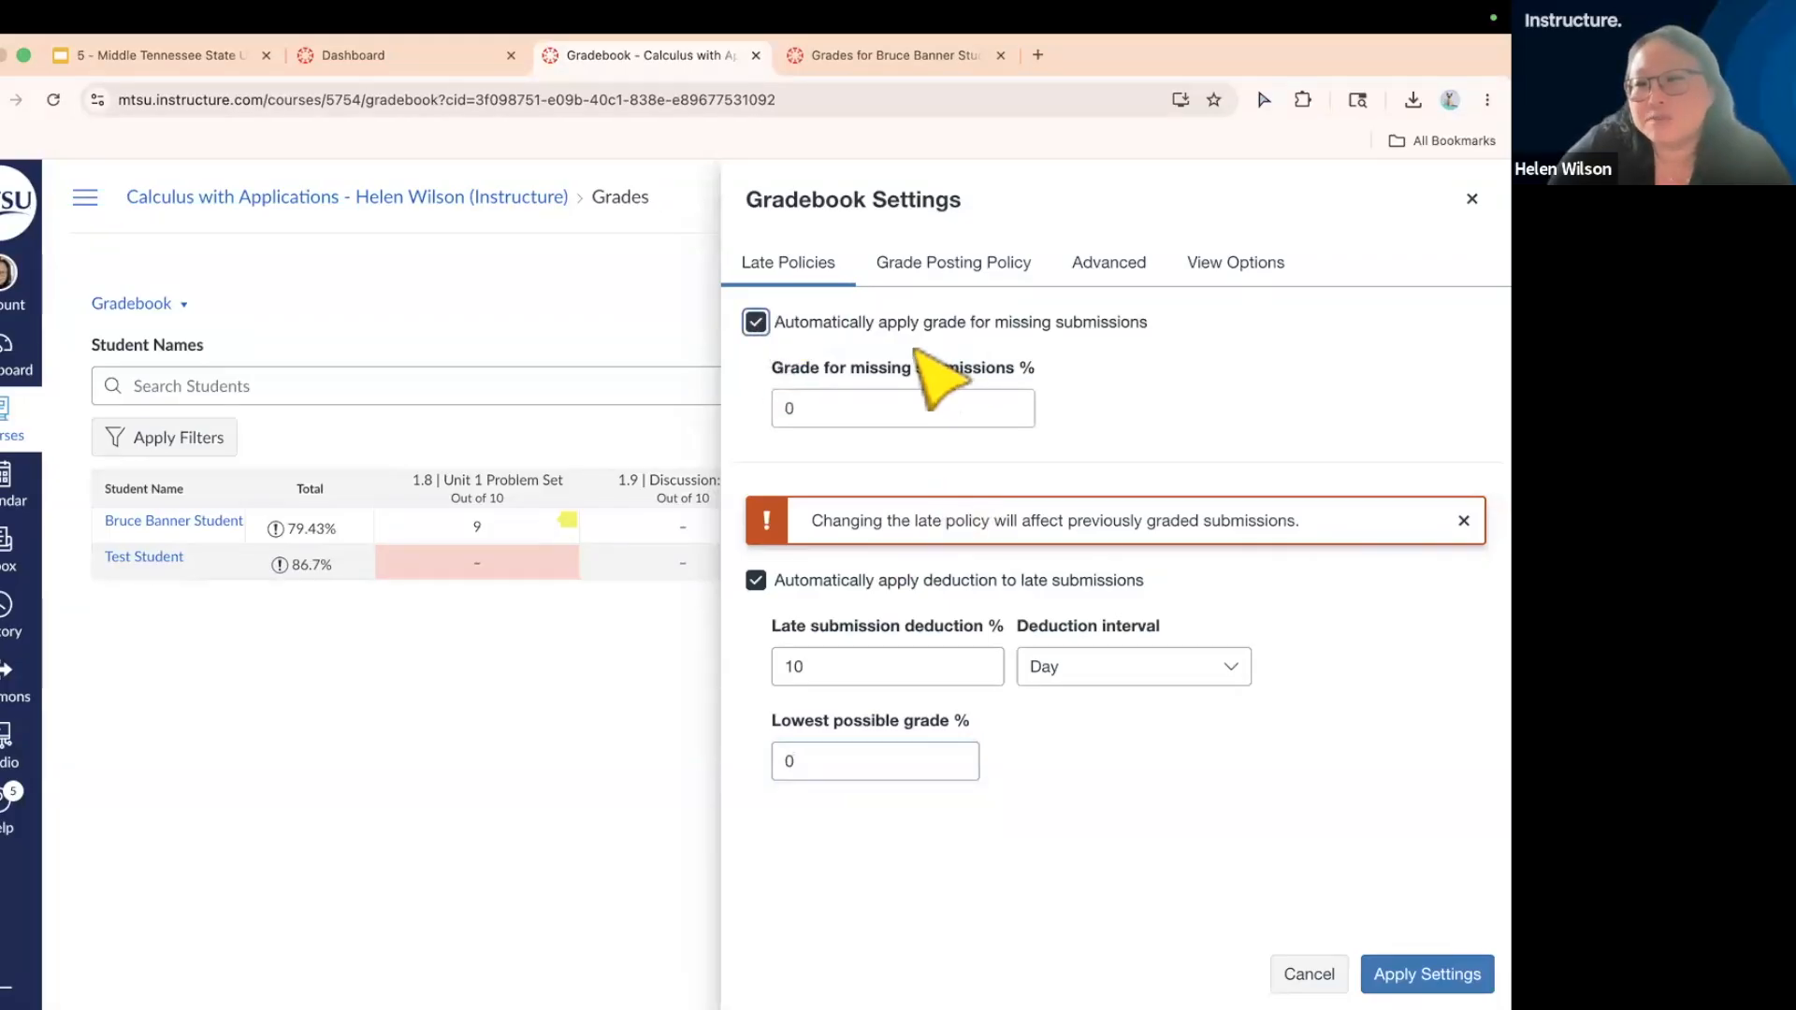
click(790, 409)
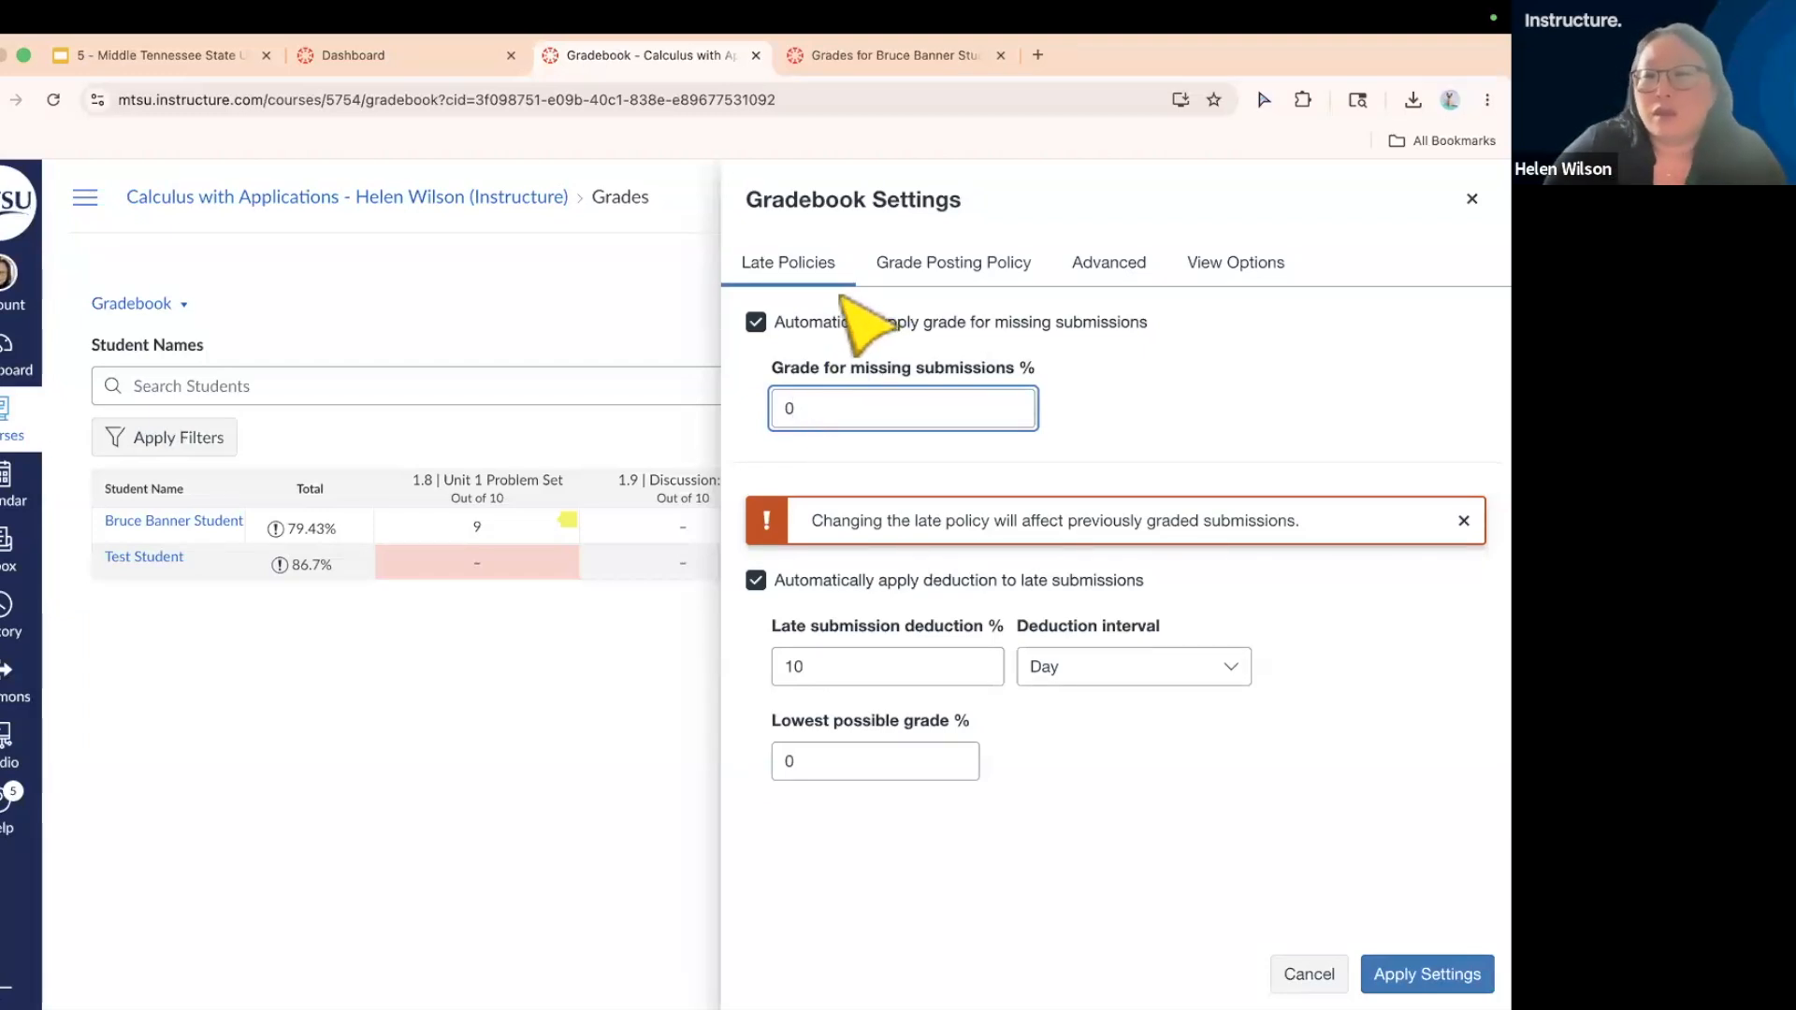
- Set the gradebook's grade posting policy to Manually Post Grades and apply the gradebook settings
click(939, 267)
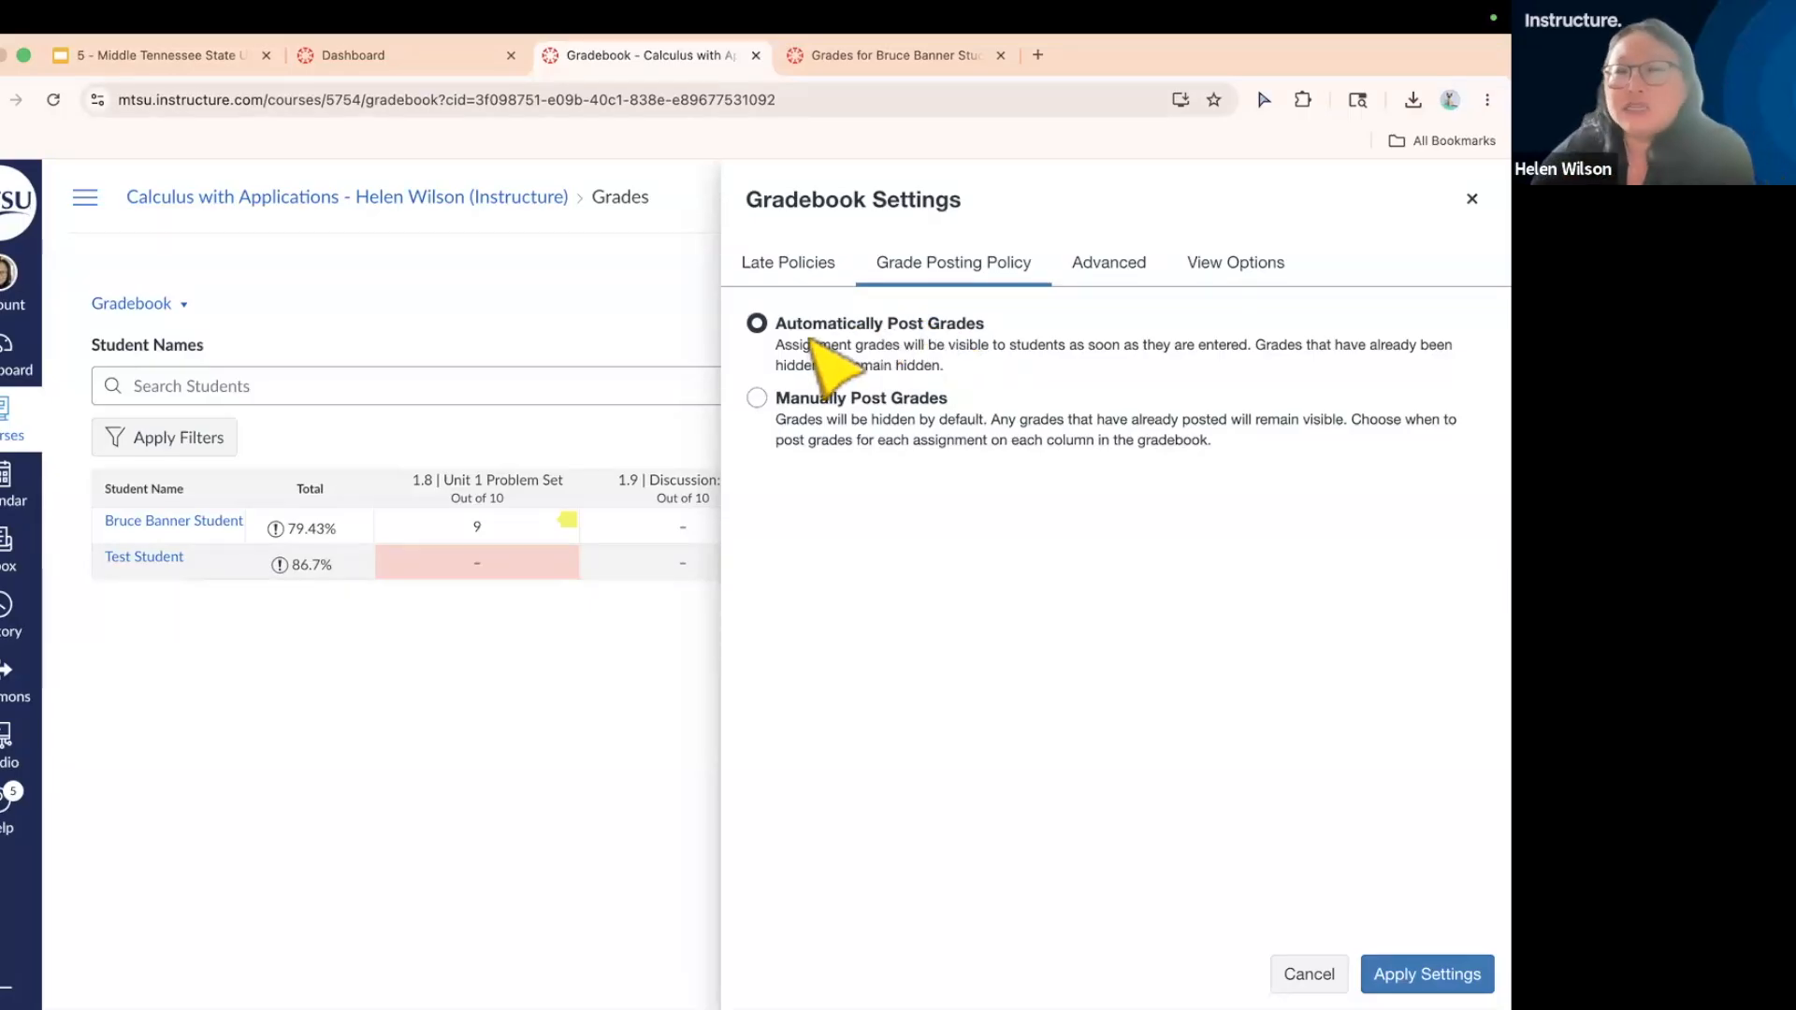
scroll(810, 339, up, 5)
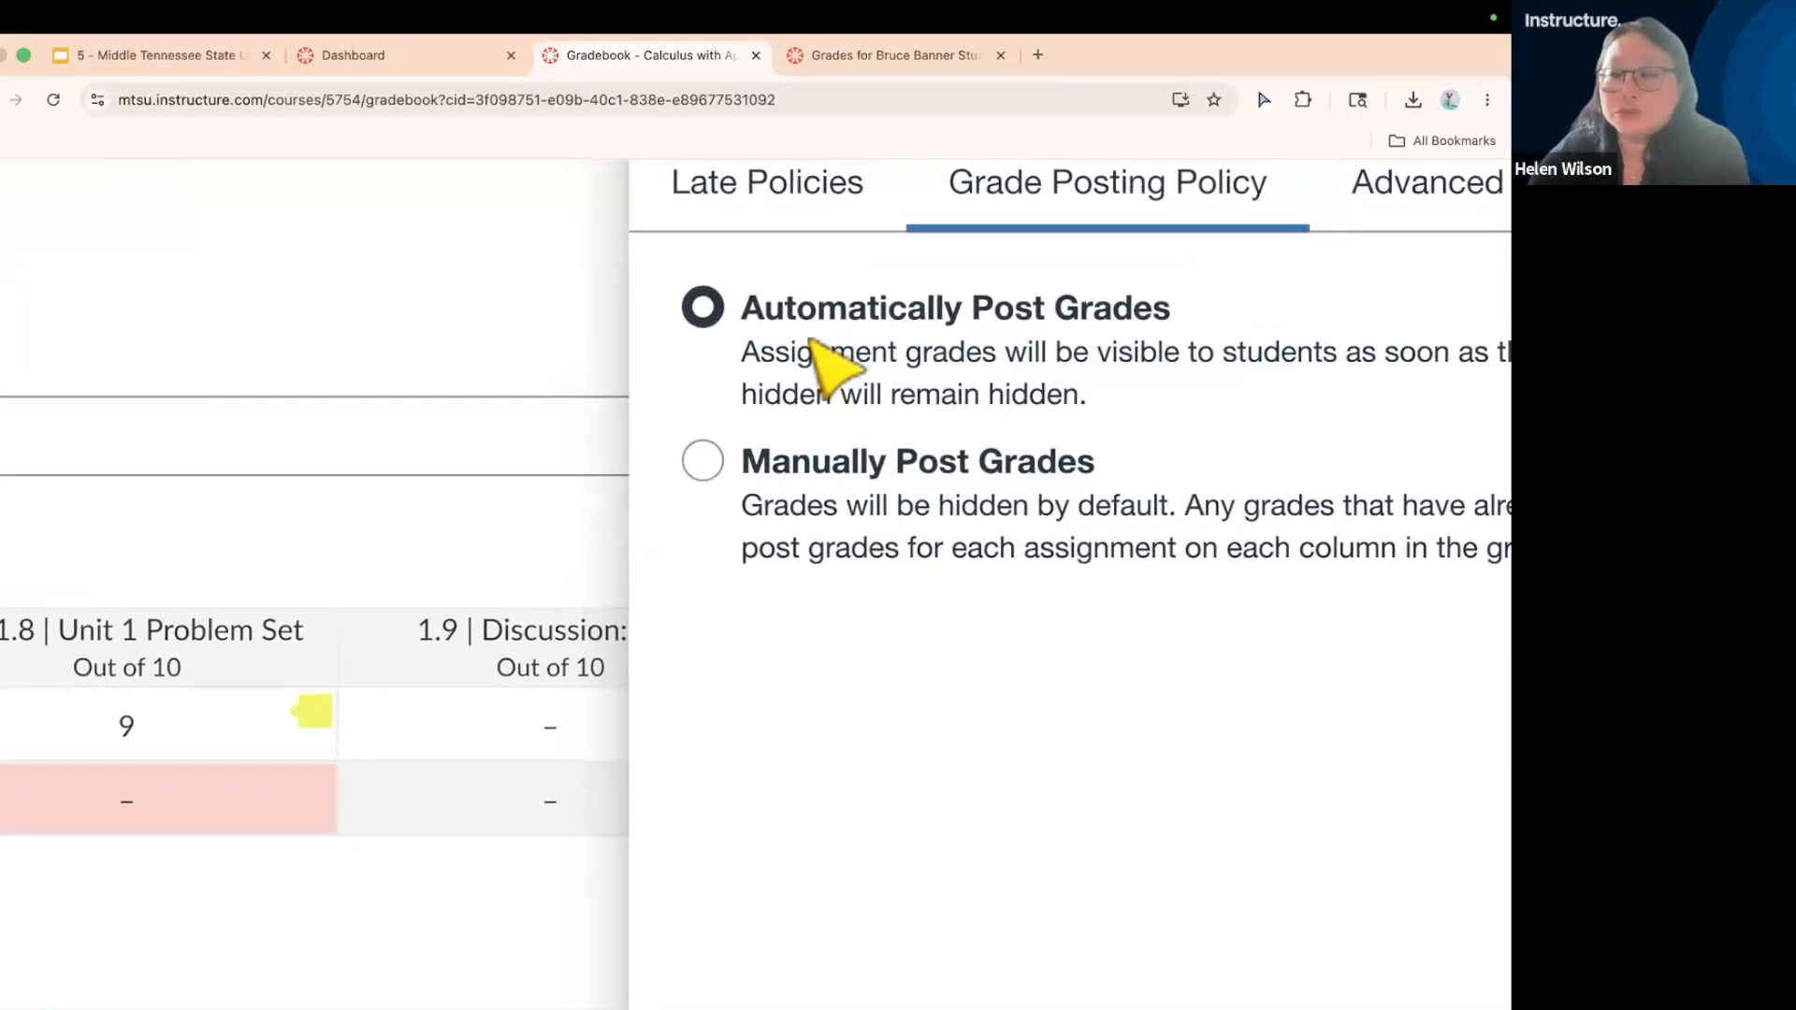
scroll(810, 339, down, 5)
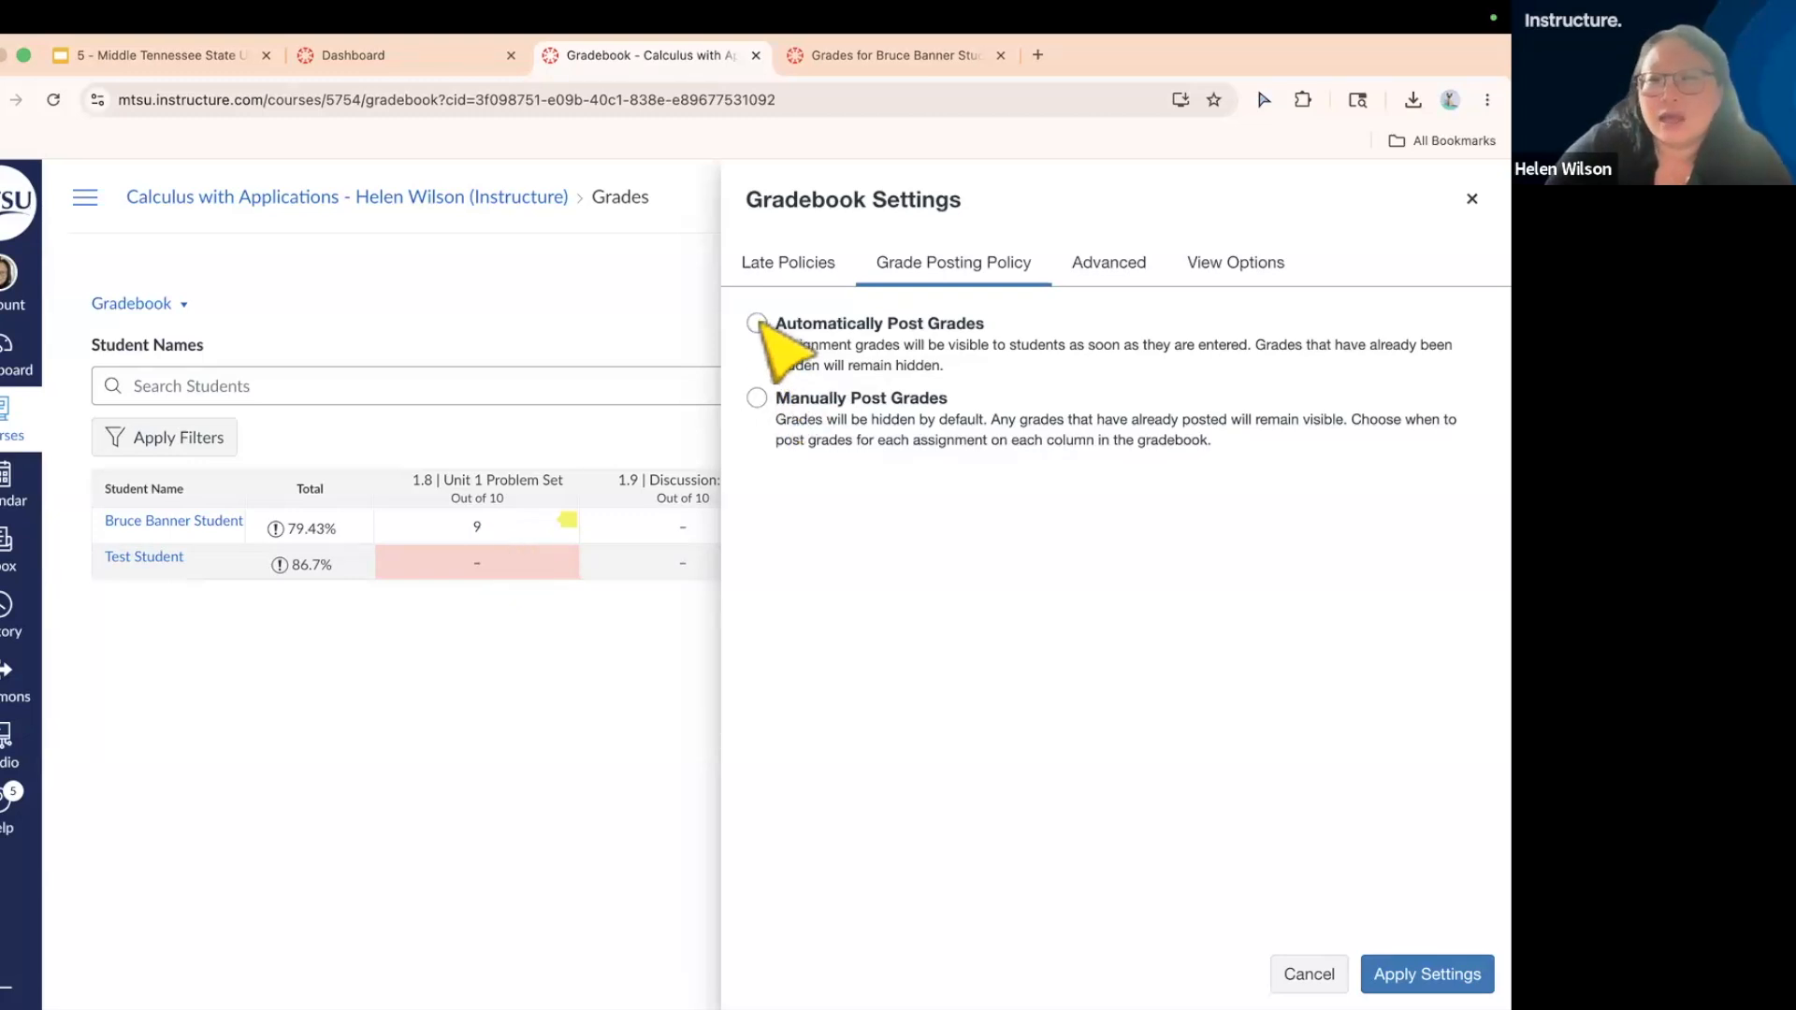
click(758, 397)
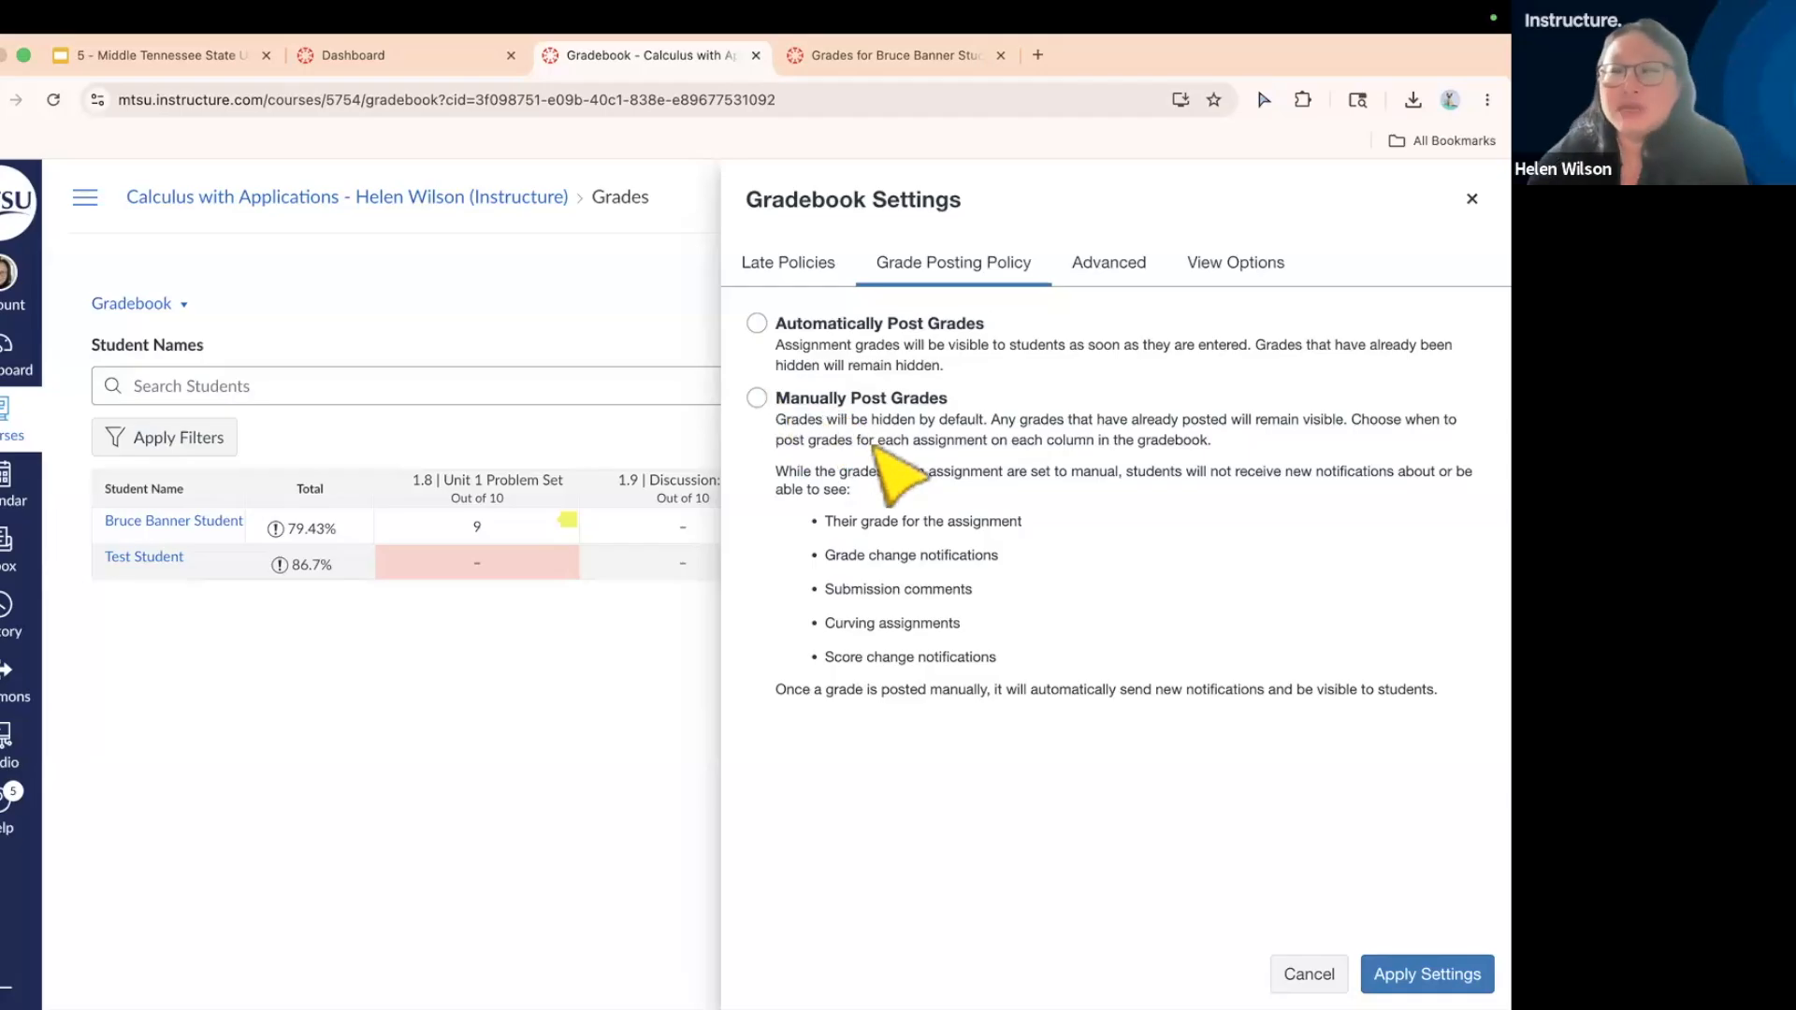
scroll(873, 446, up, 5)
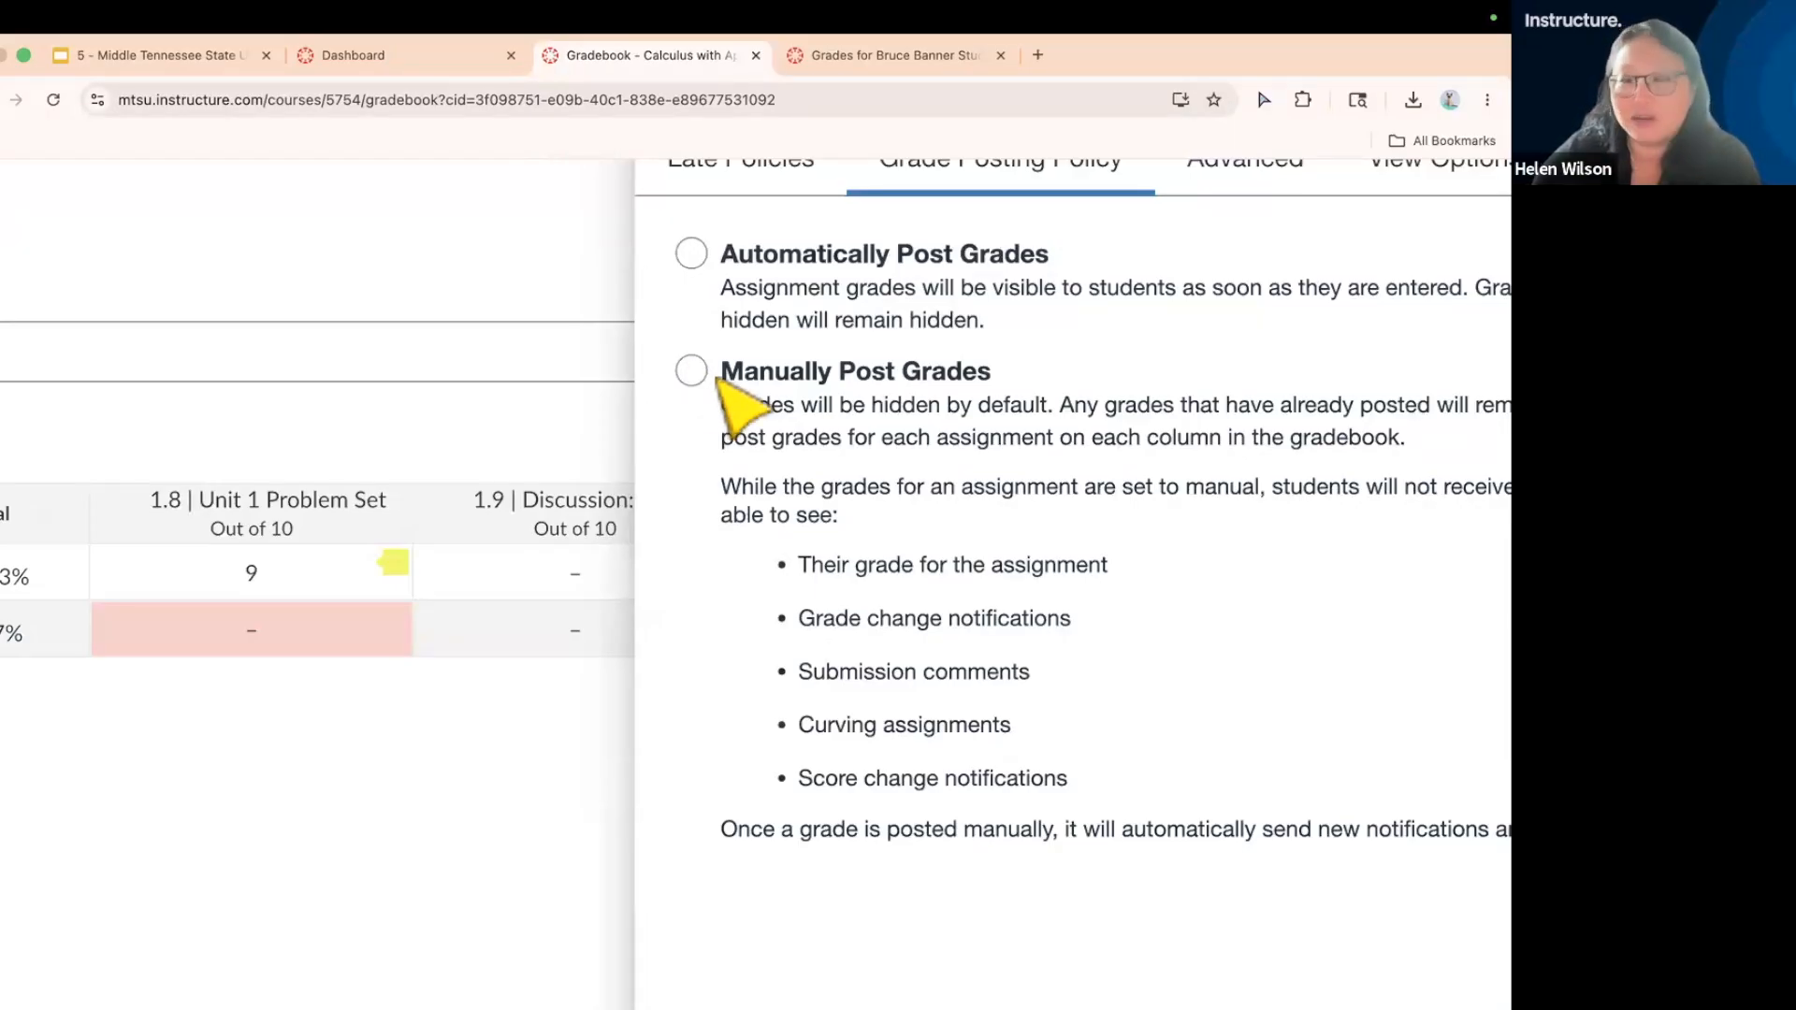
scroll(931, 571, right, 3)
scroll(925, 563, right, 2)
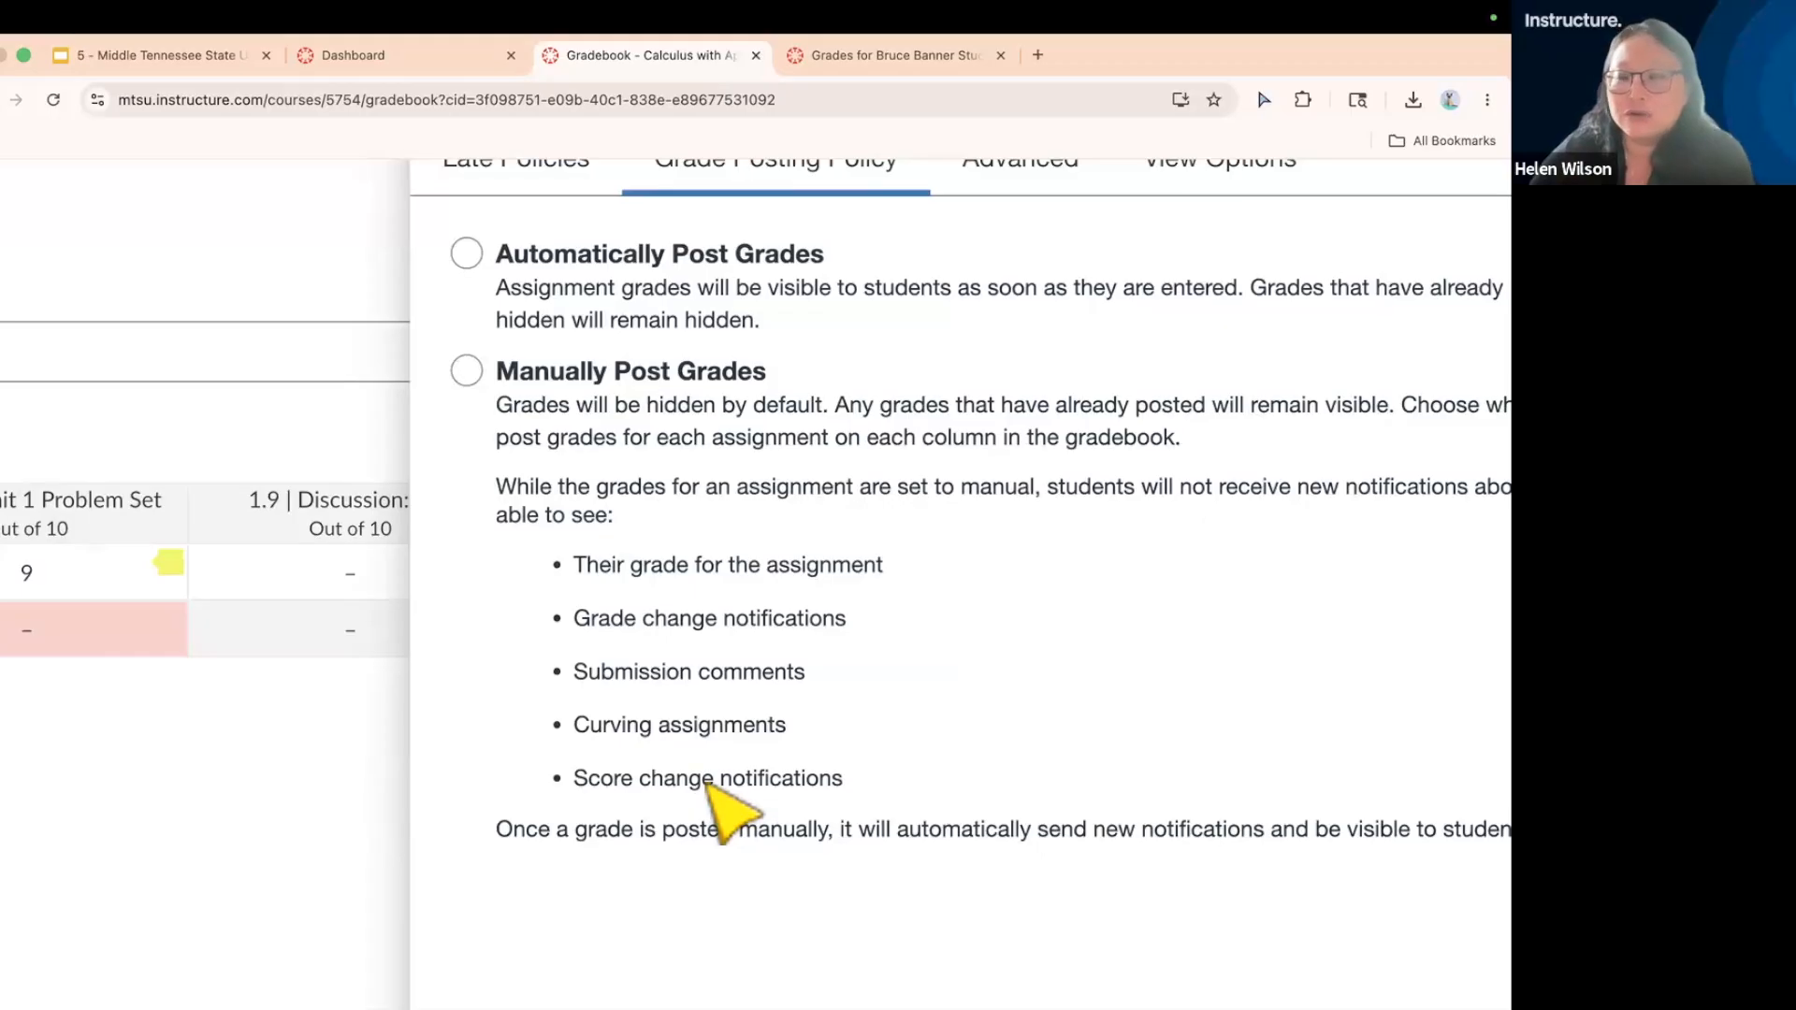
scroll(706, 784, down, 5)
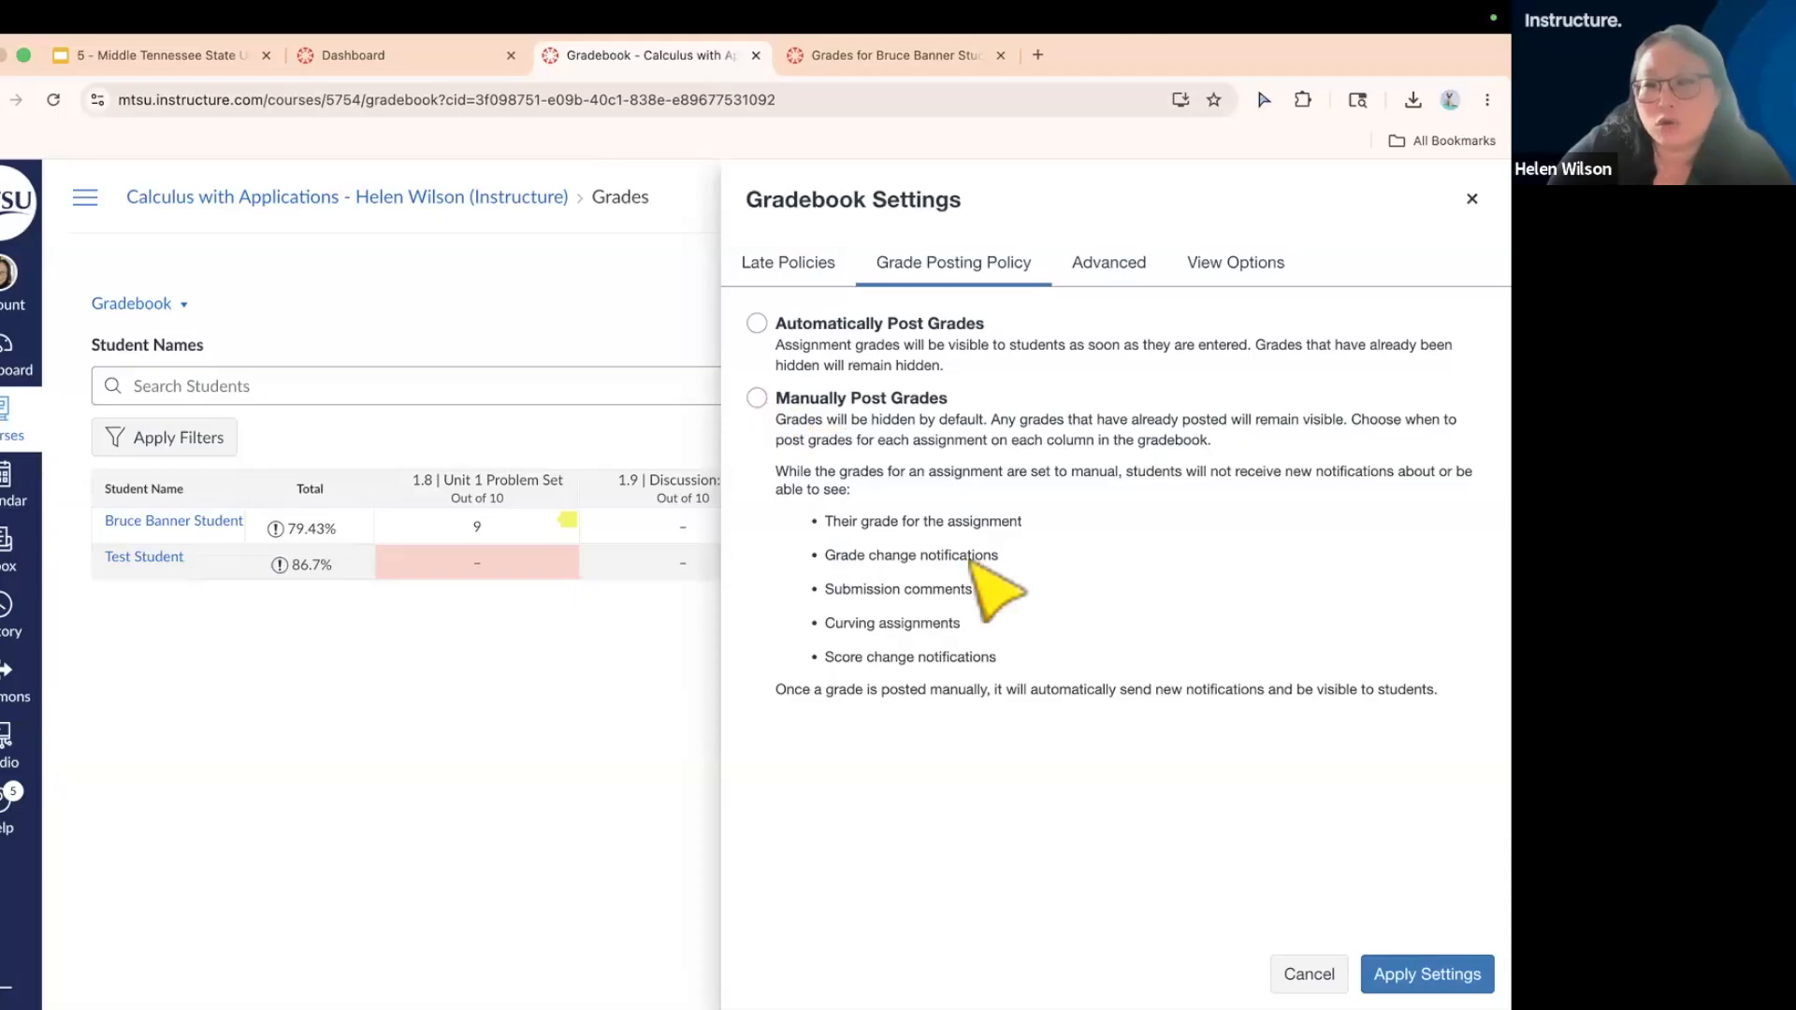
click(1428, 974)
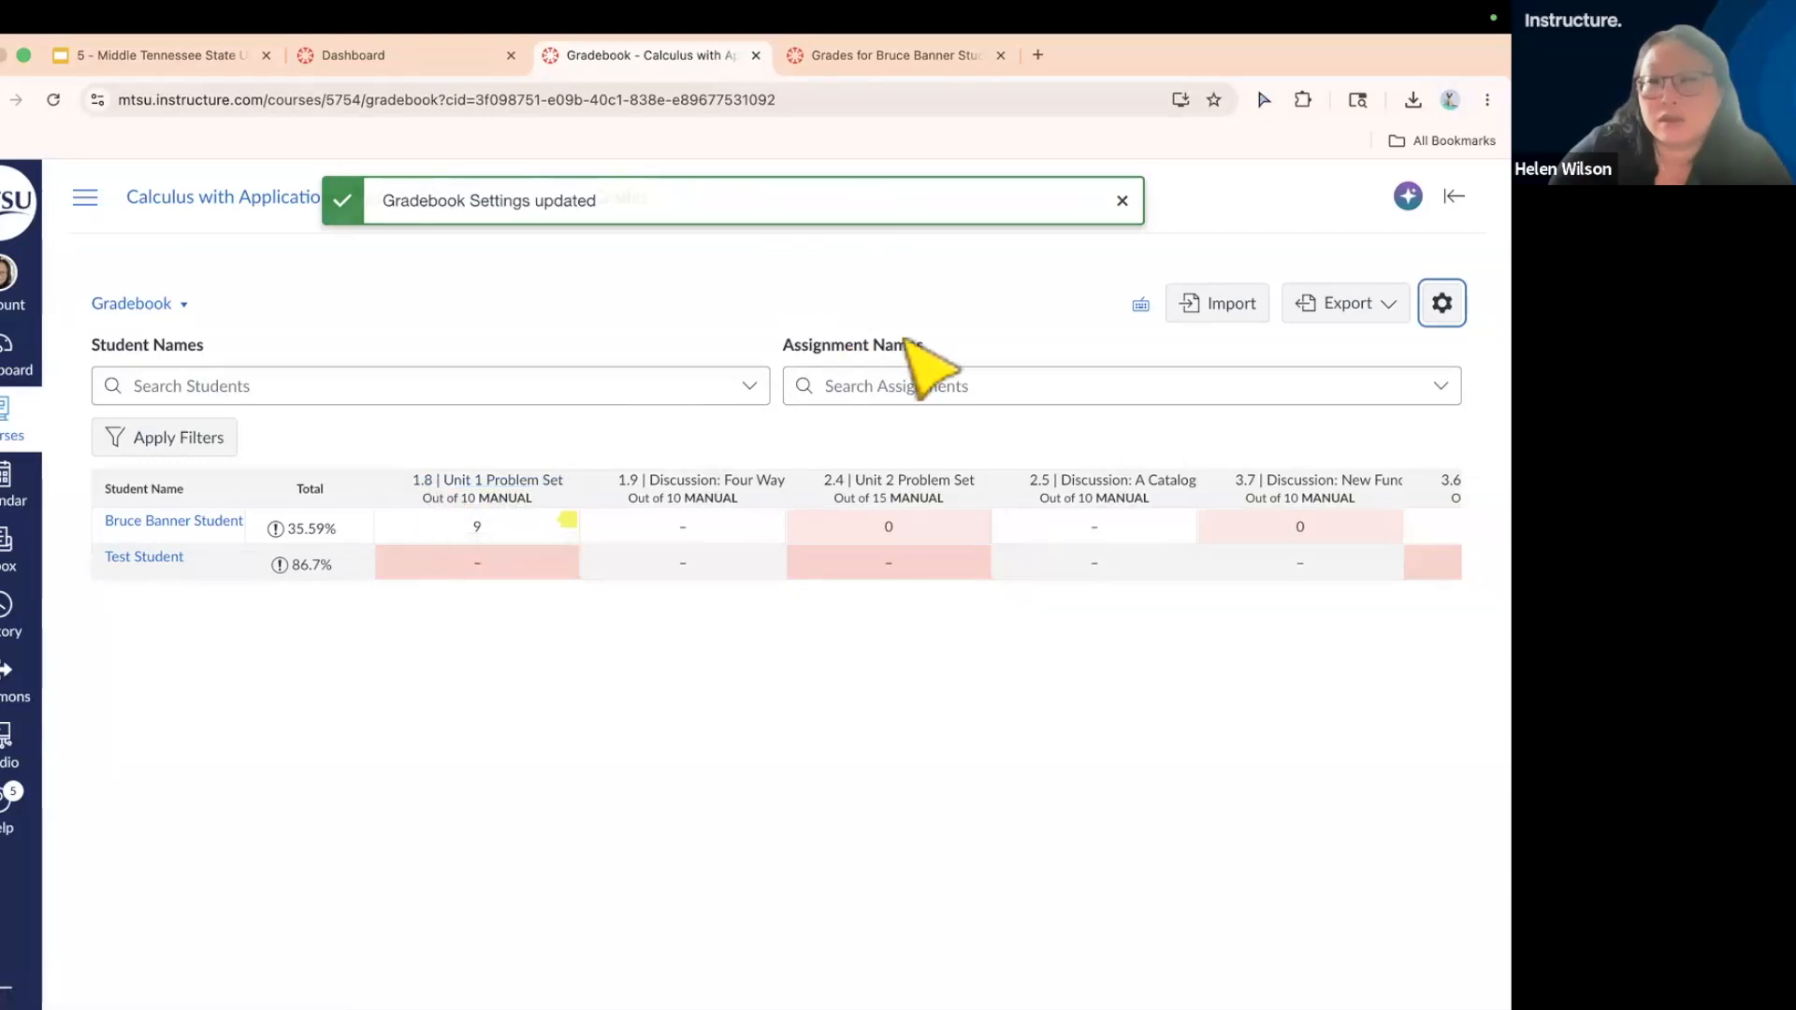
- Switch to the student's grades page, reload it to check how assignment scores appear under manual posting, and return to the gradebook
key(ctrl+Right)
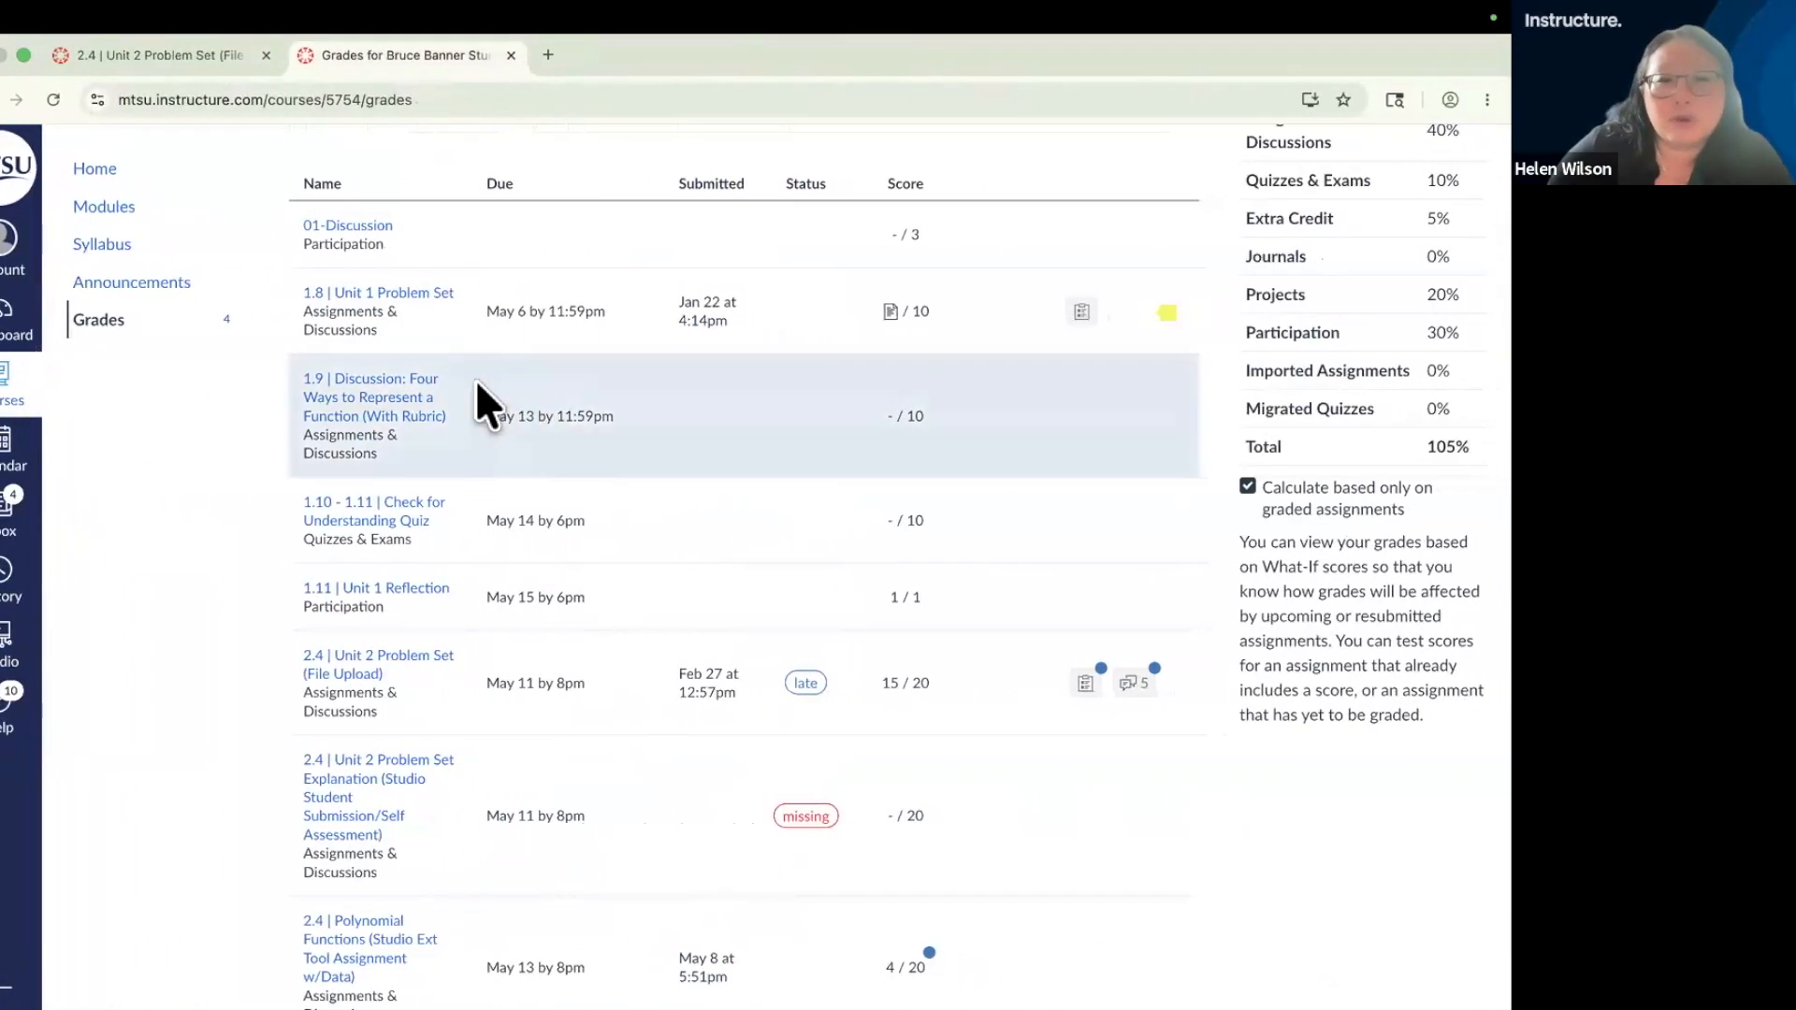
click(53, 94)
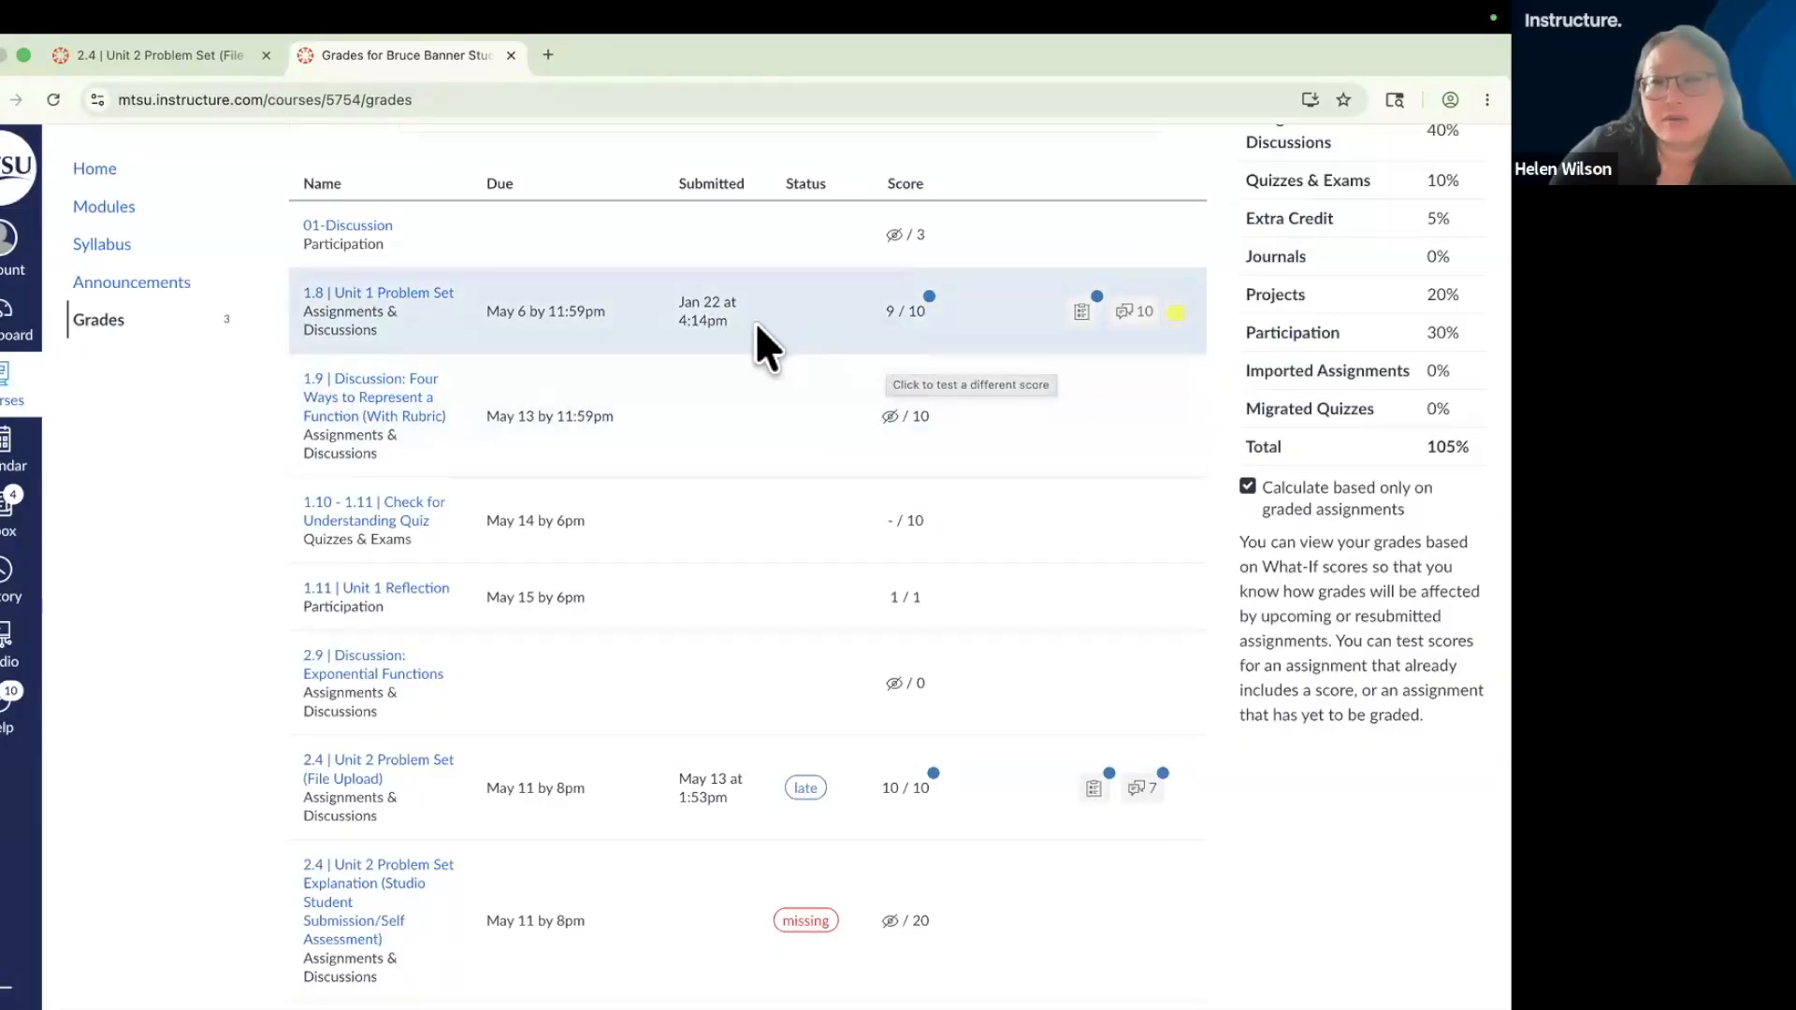
key(ctrl+Left)
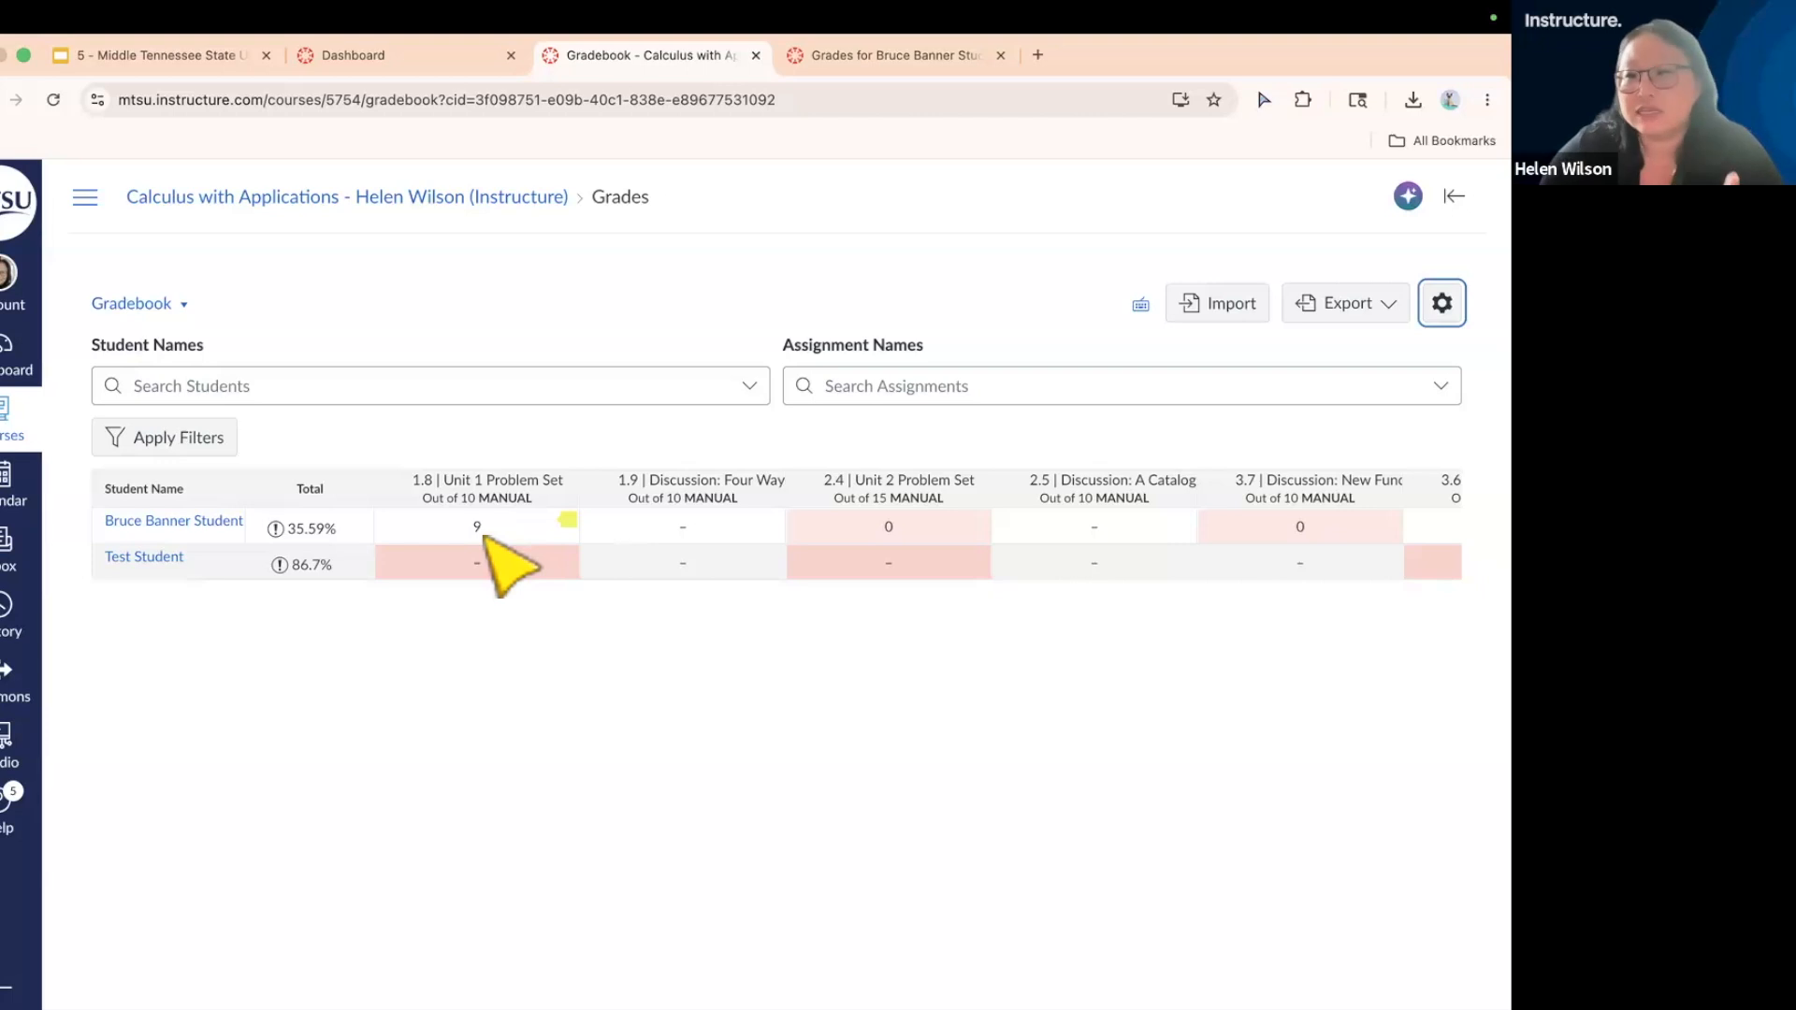
- Hide the grades for 1.8 | Unit 1 Problem Set and check the reloaded student grades page
click(558, 483)
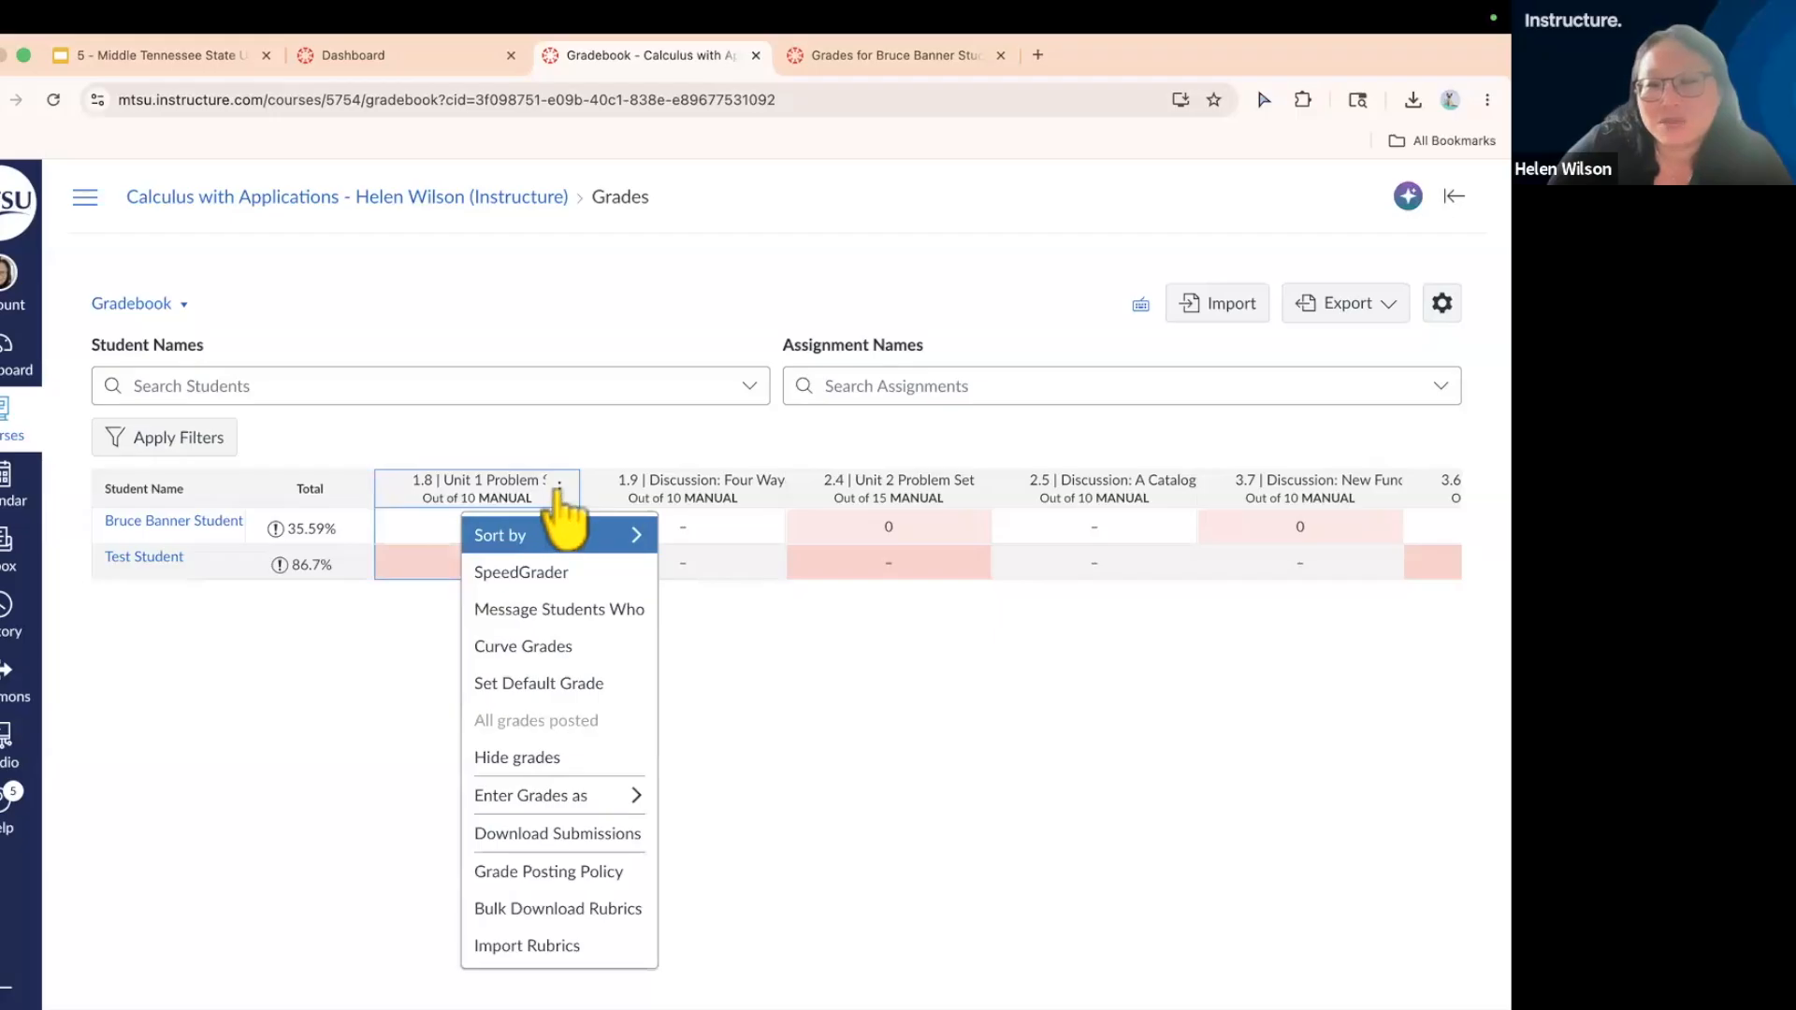
click(494, 760)
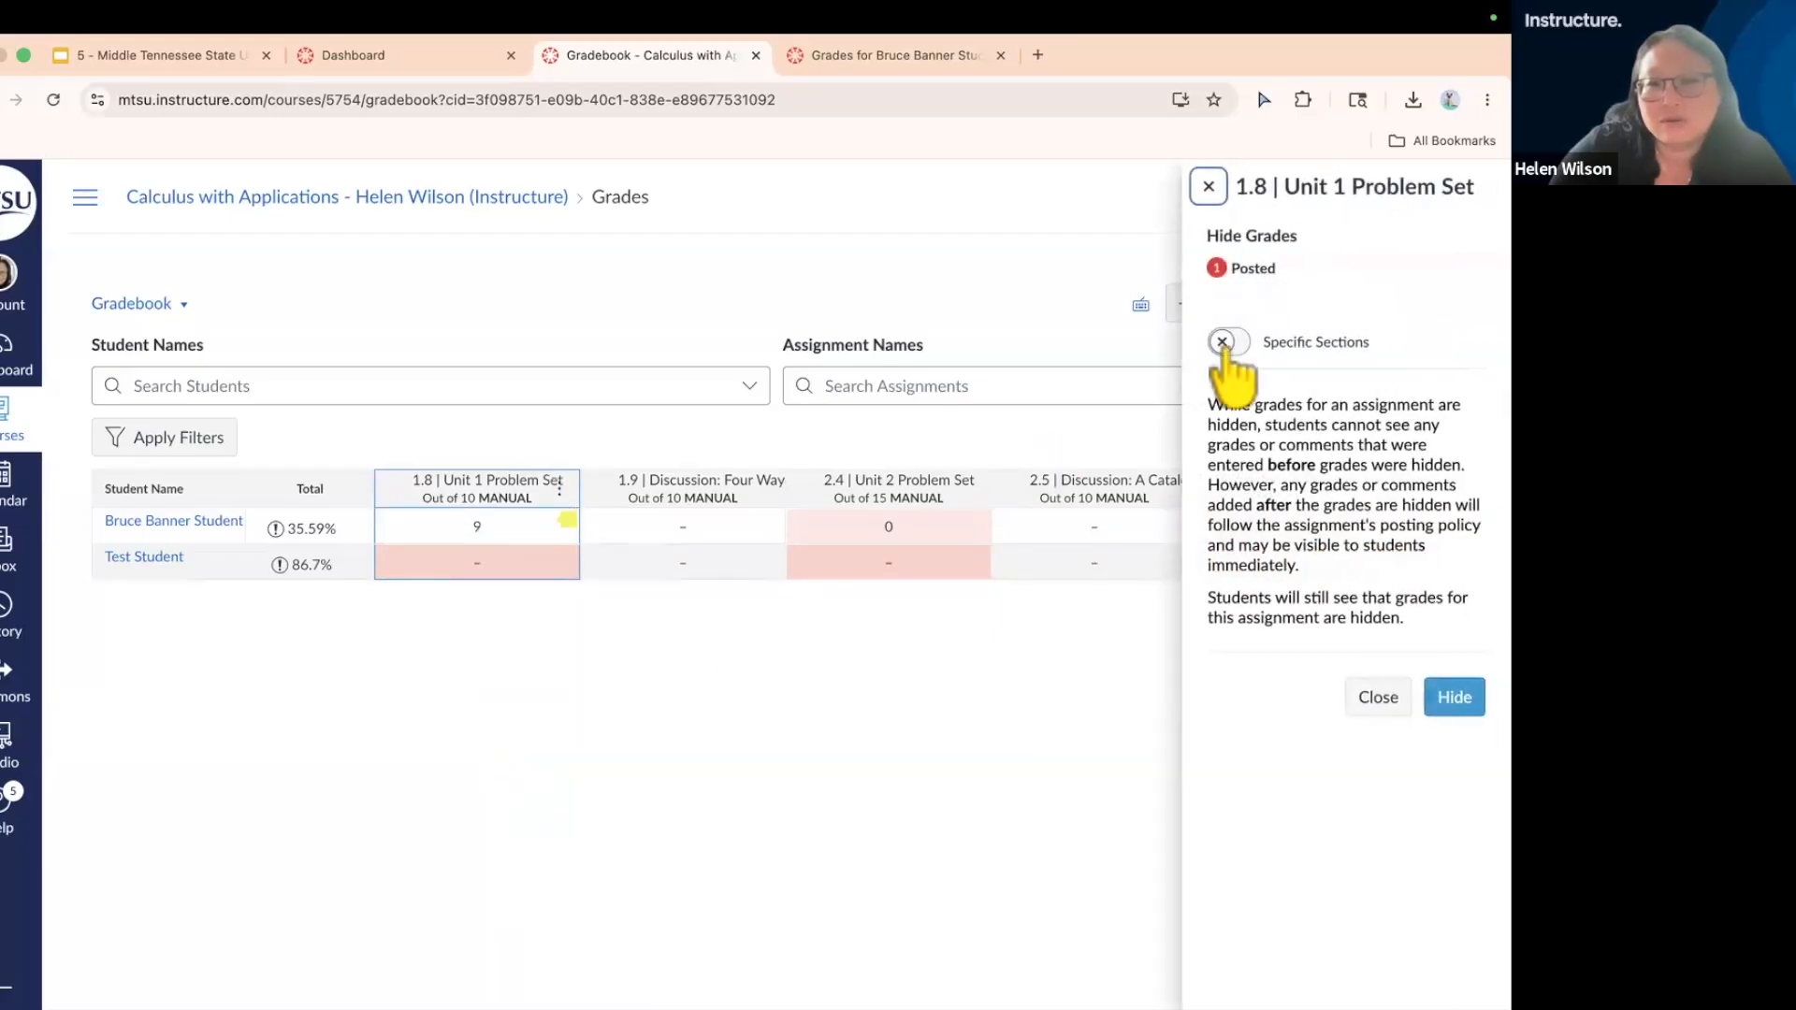
click(1455, 697)
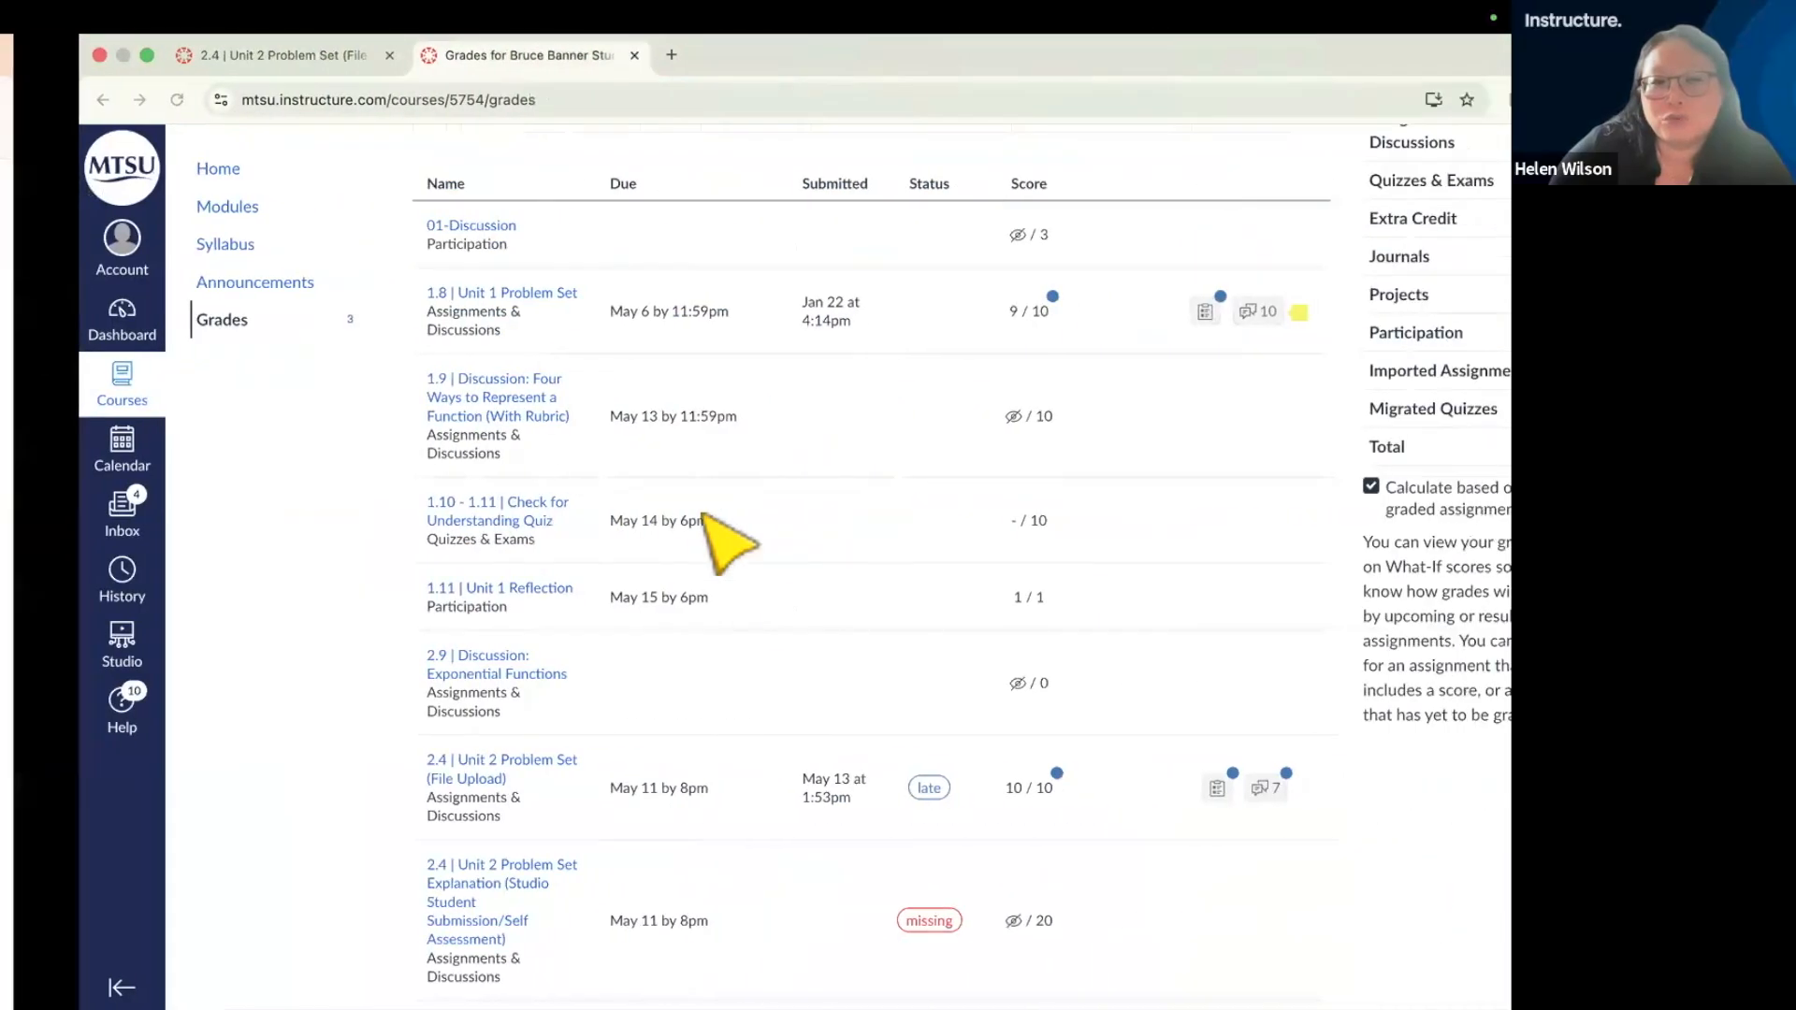
click(52, 97)
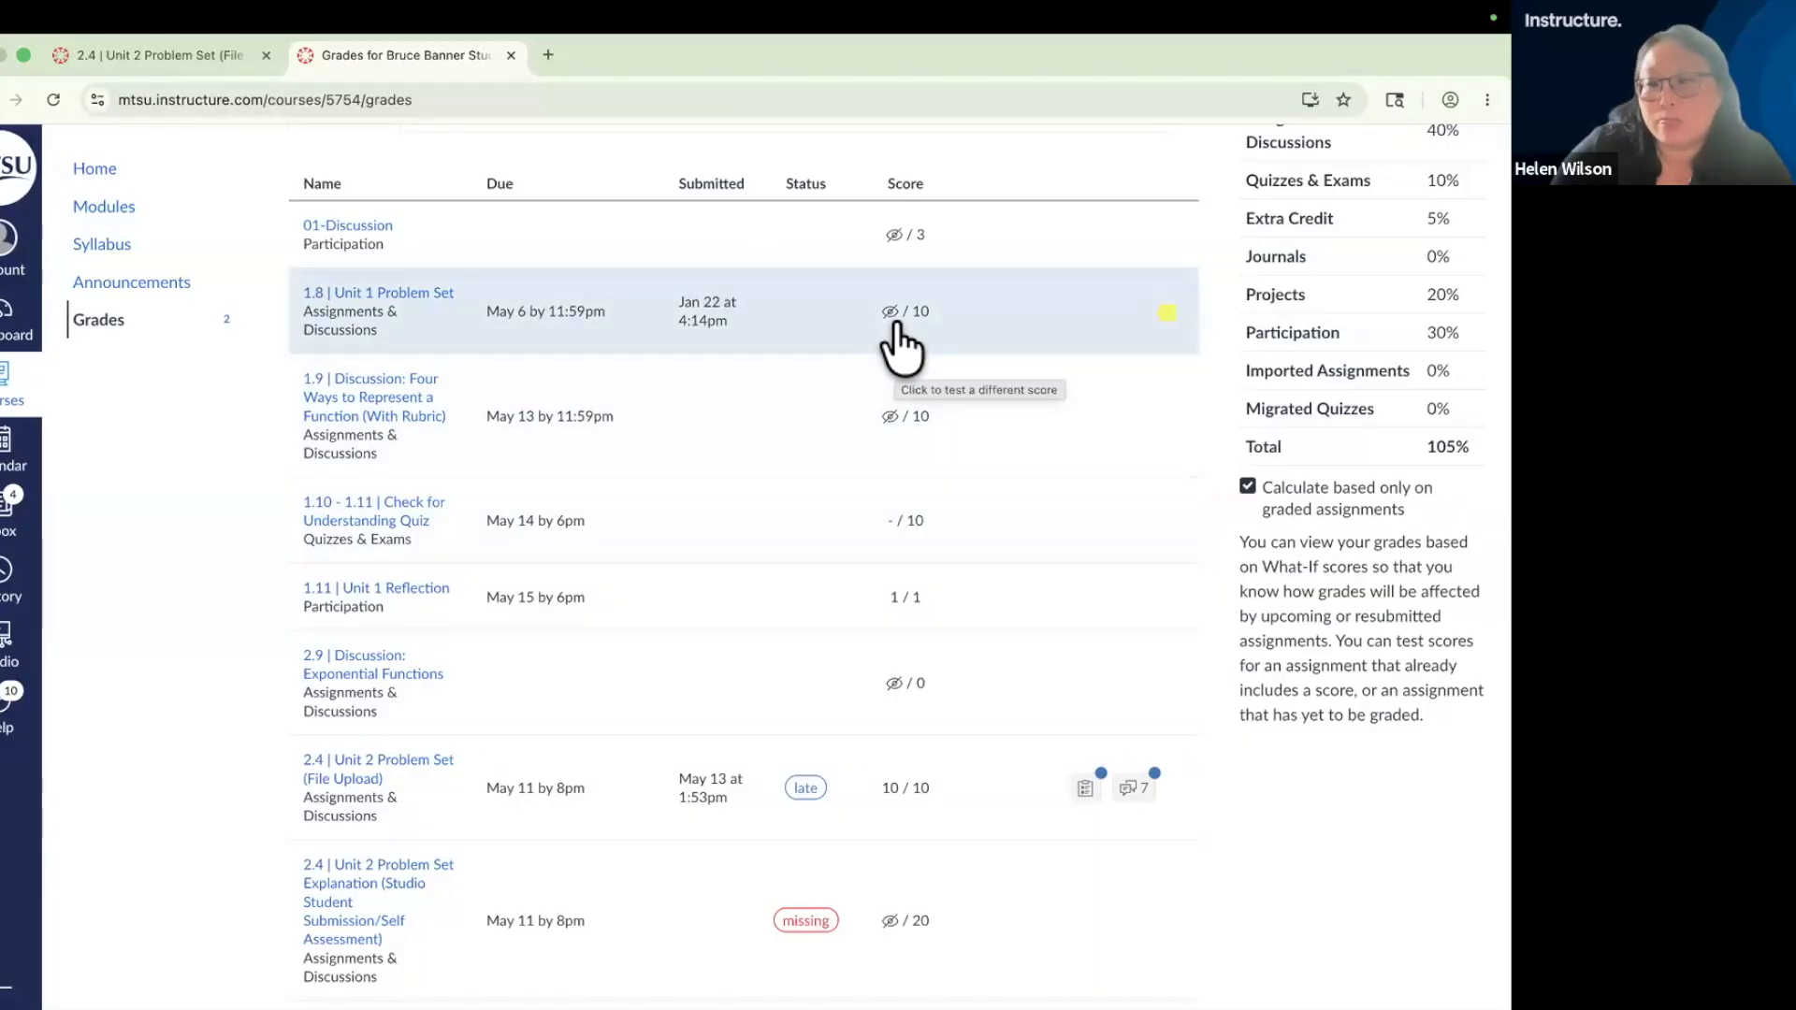
key(ctrl+Left)
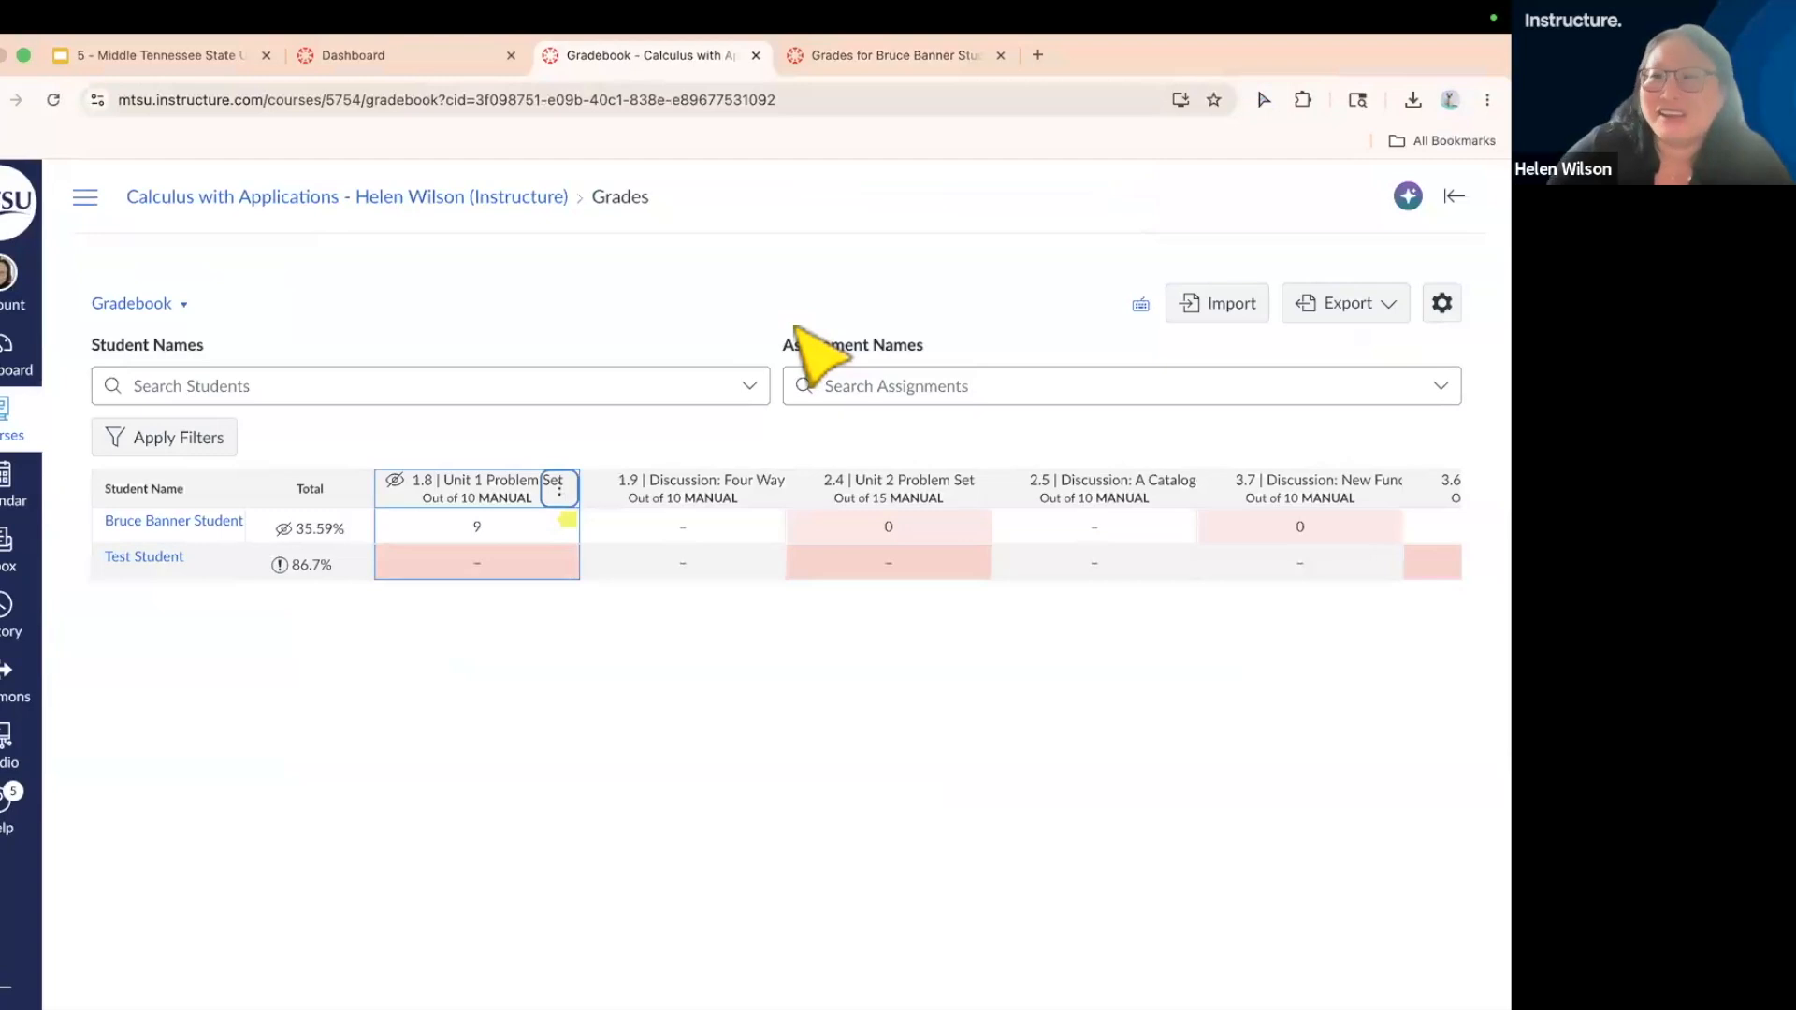
- Post the hidden 1.8 | Unit 1 Problem Set grades to everyone
click(1442, 305)
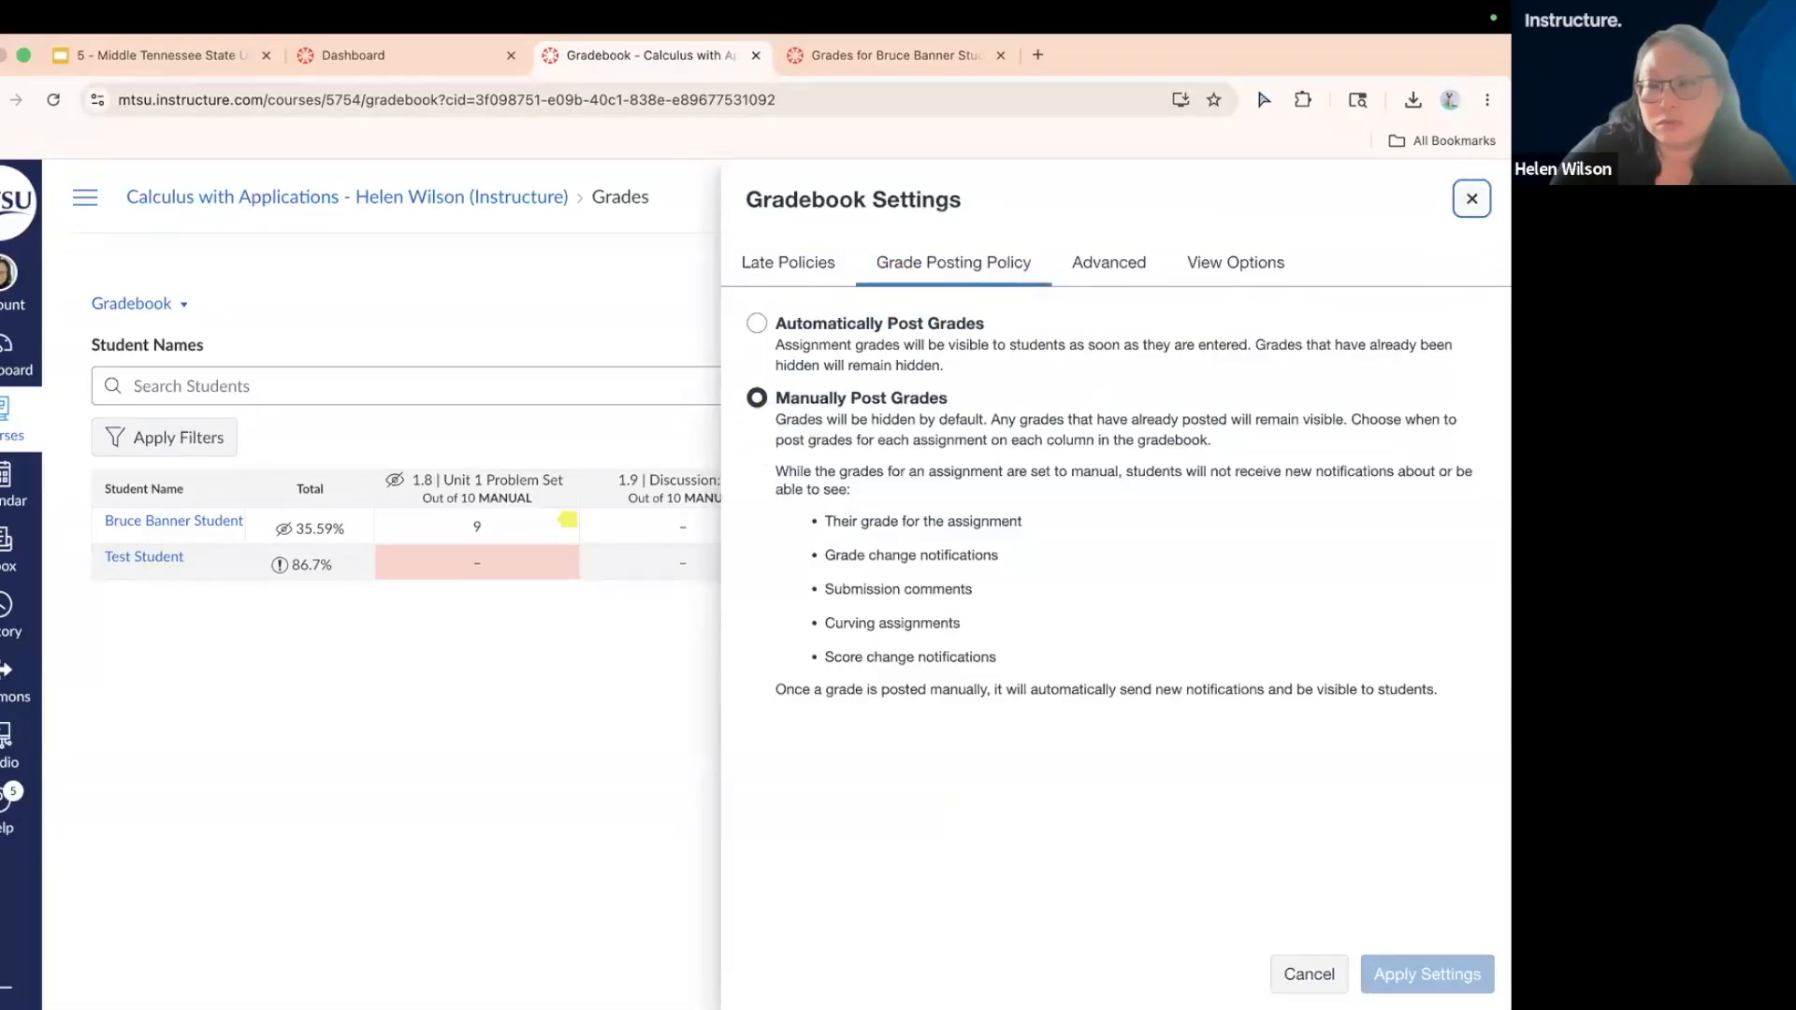
click(1471, 198)
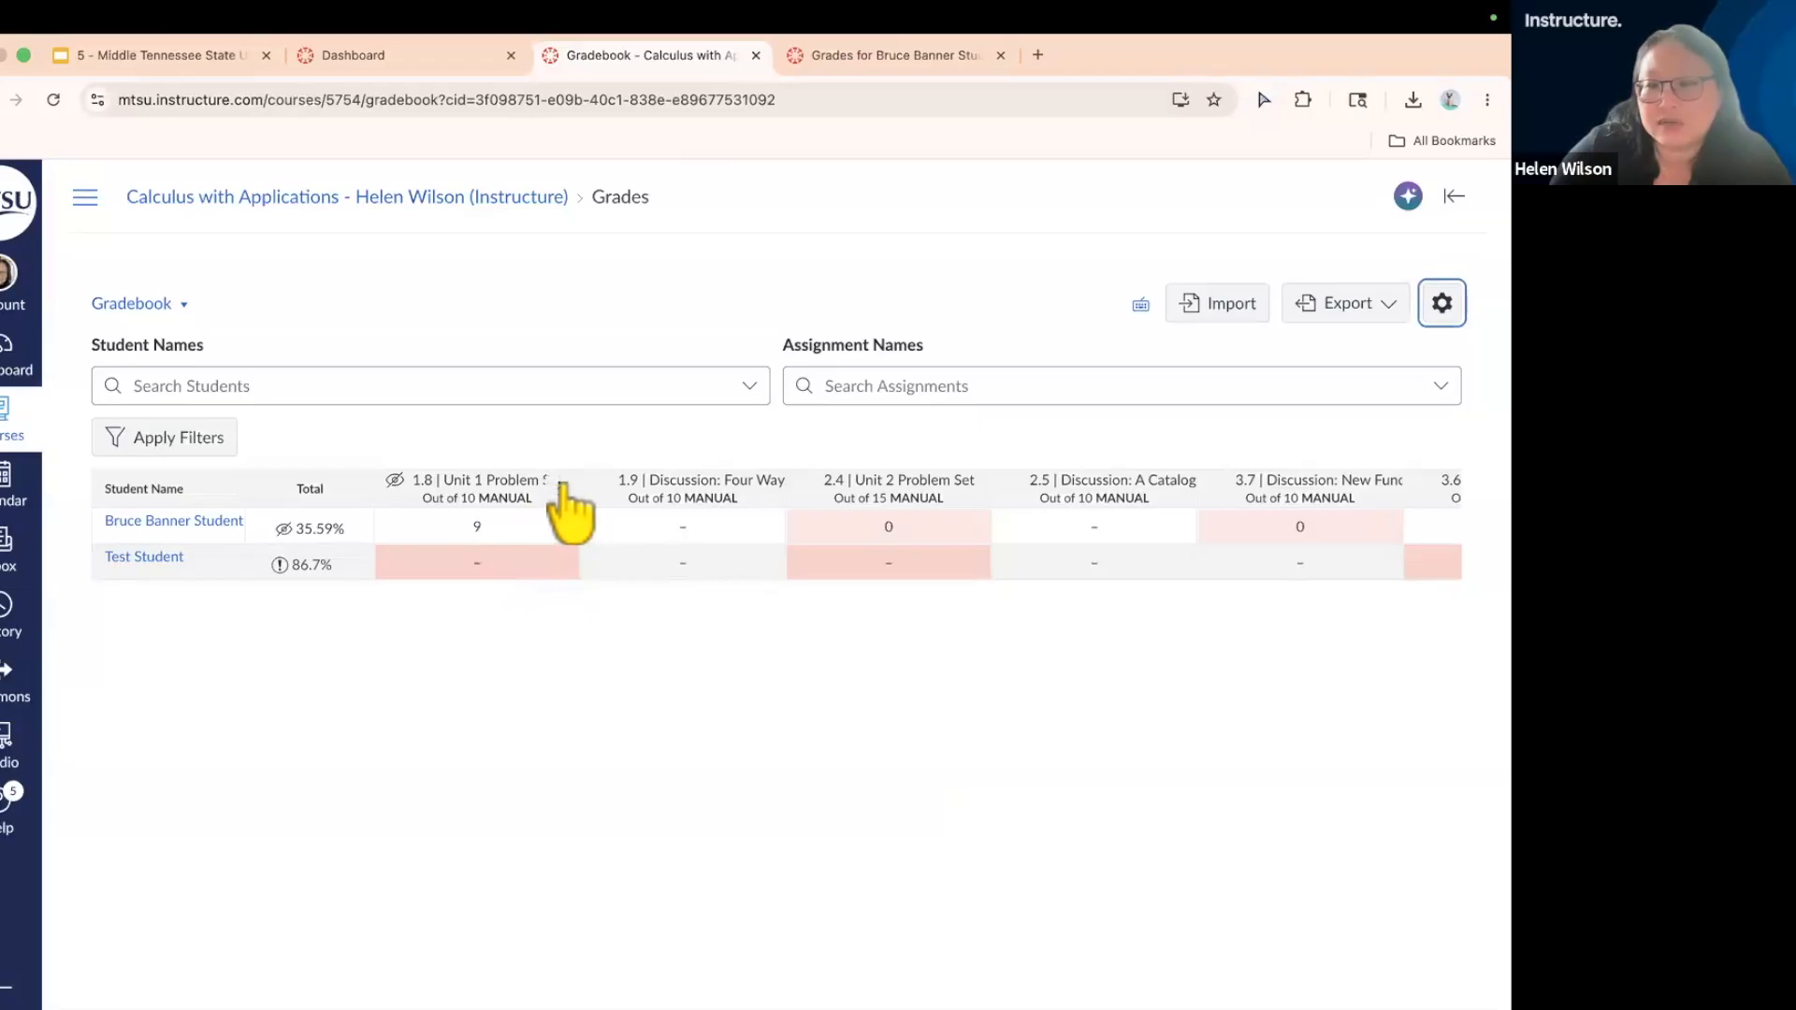
click(560, 491)
mouse_move(553, 759)
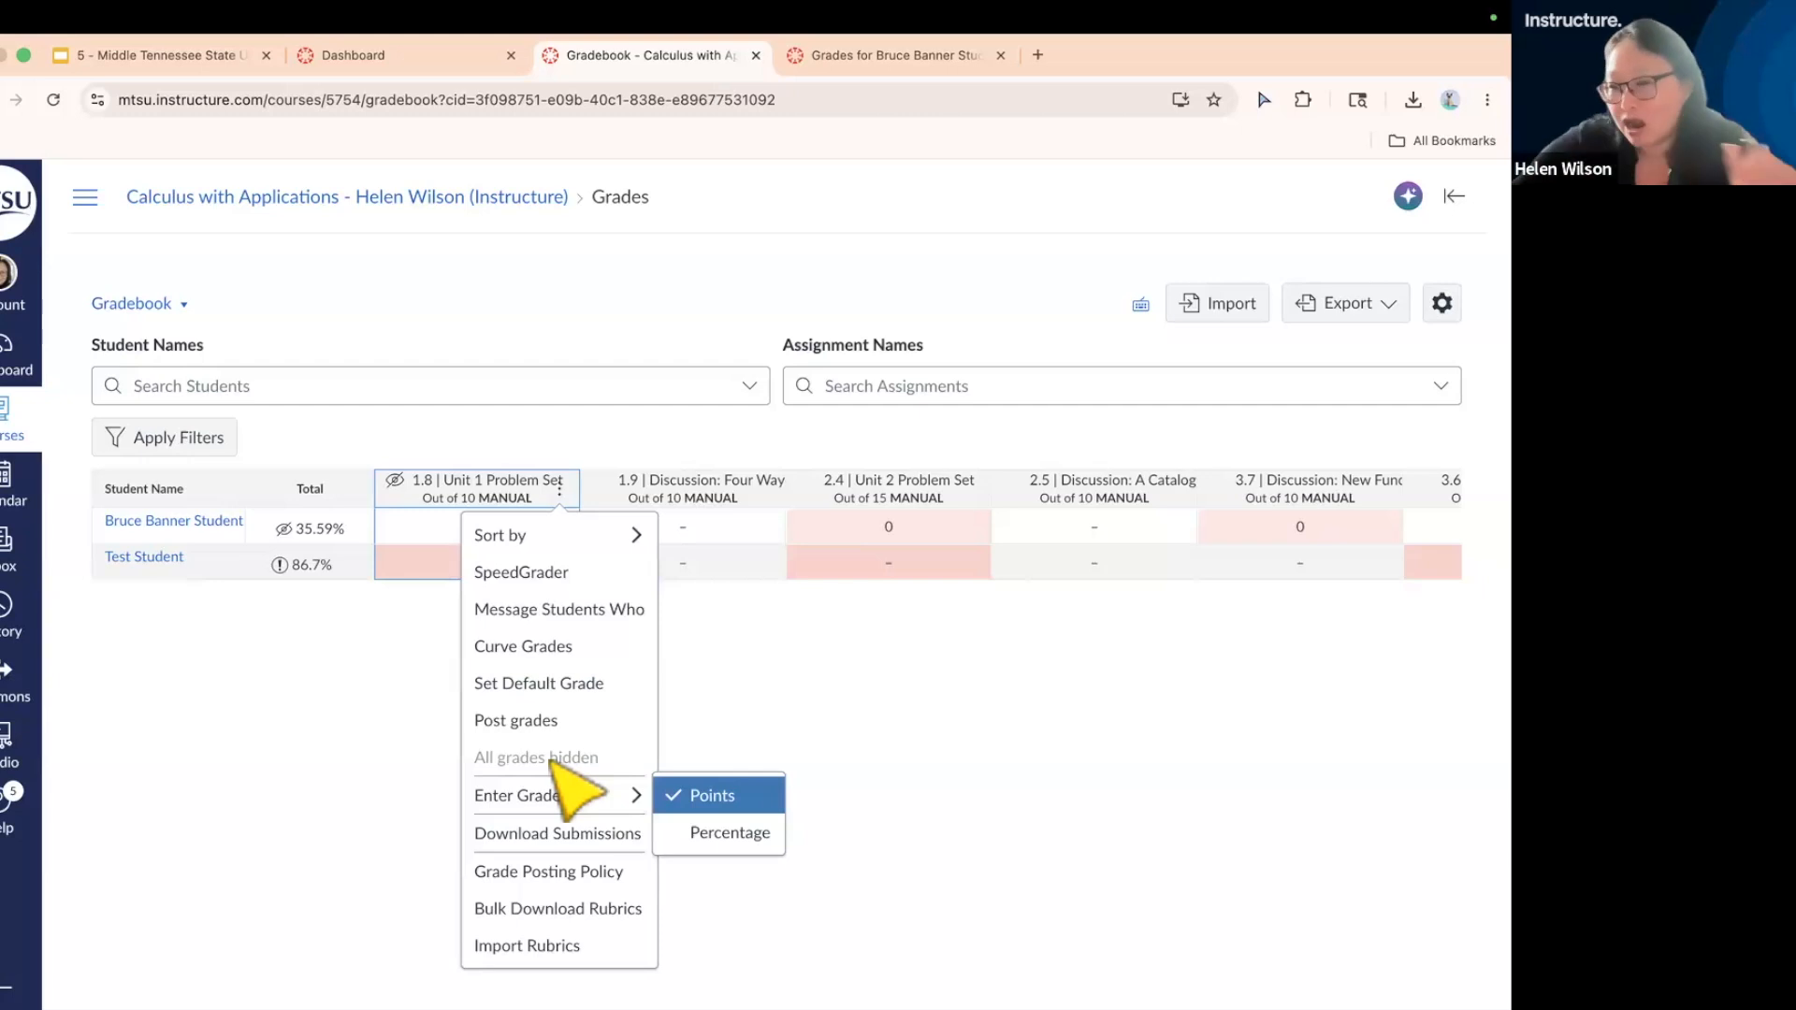
click(505, 720)
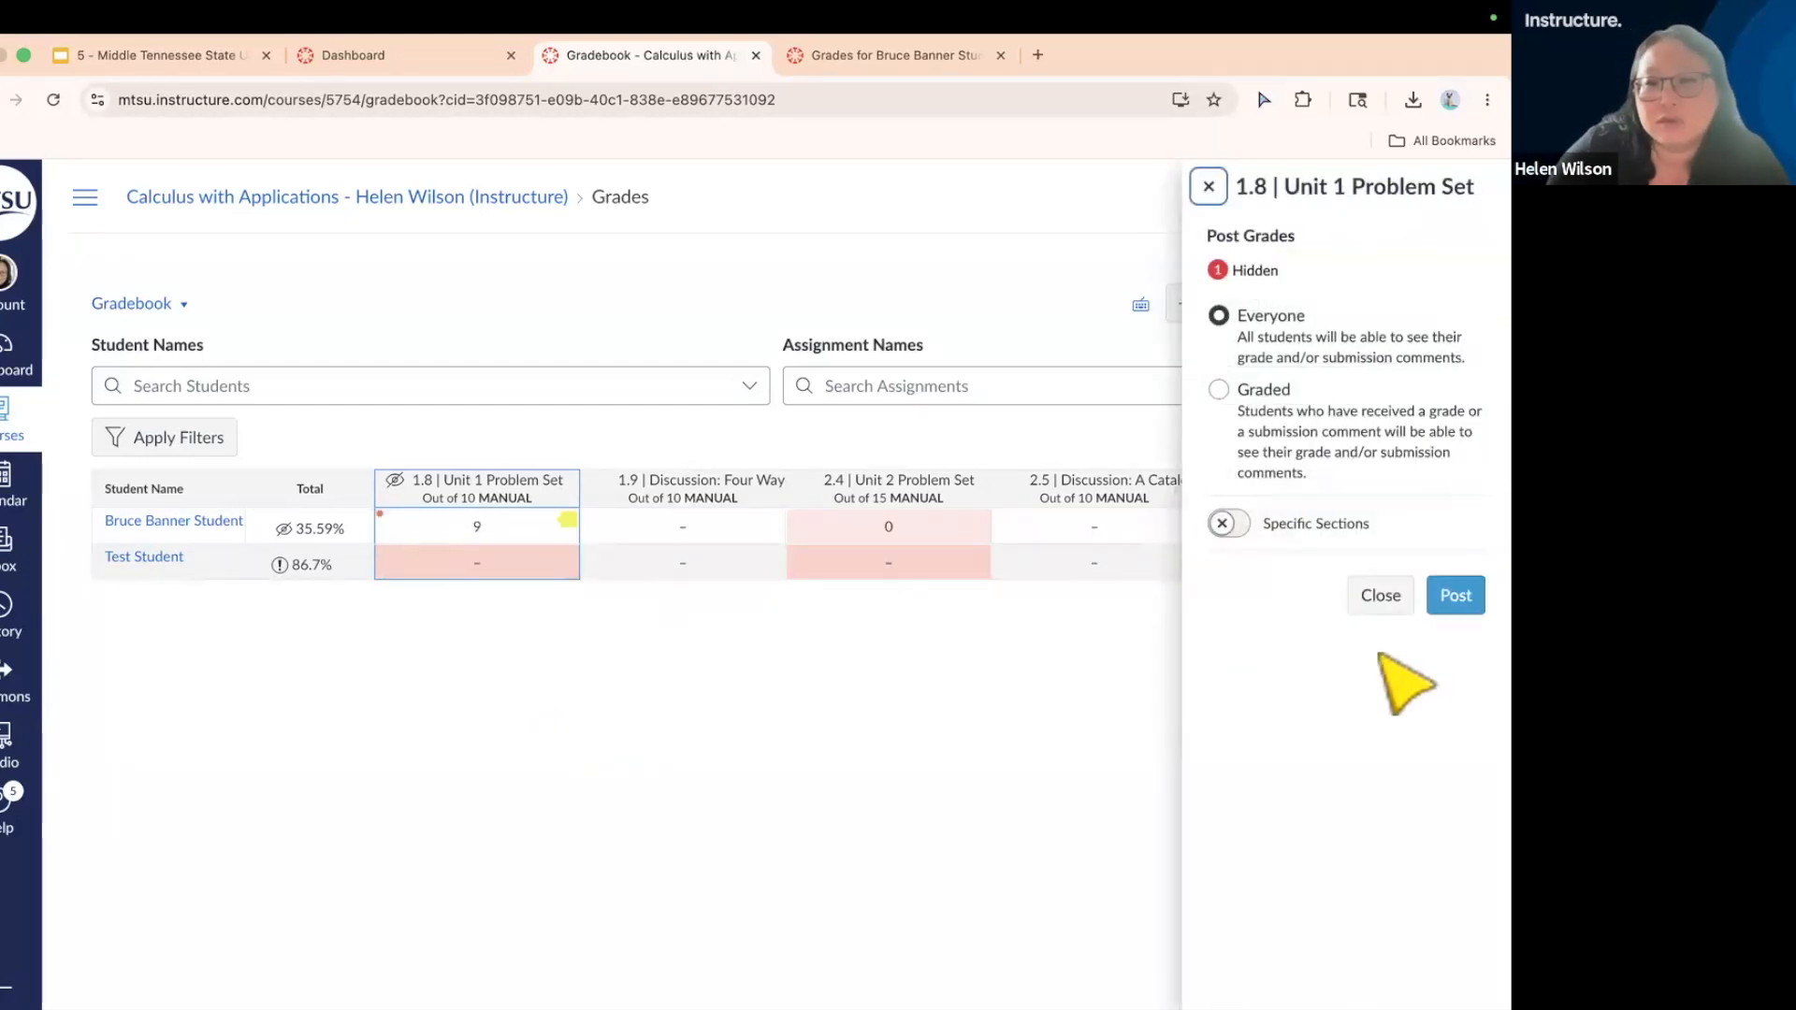
click(1456, 595)
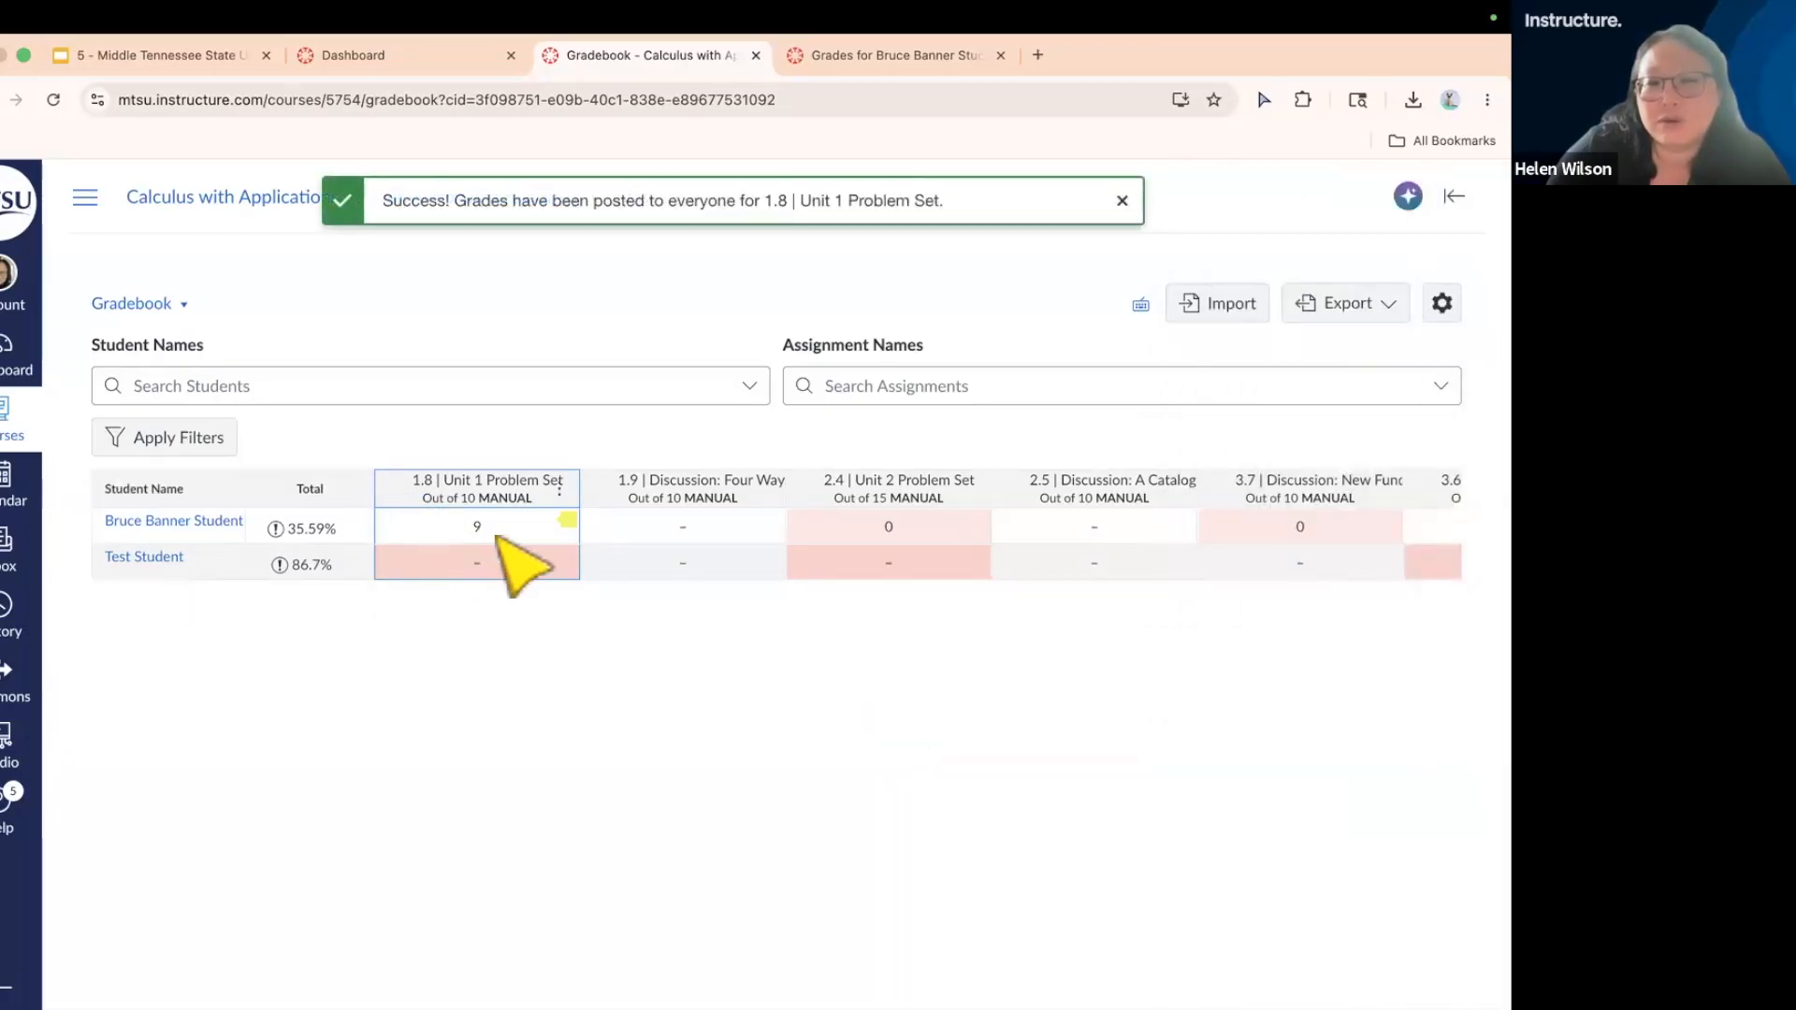
- Reload the student's grades page to check the posted 1.8 | Unit 1 Problem Set score, and go back to the gradebook
key(ctrl+Right)
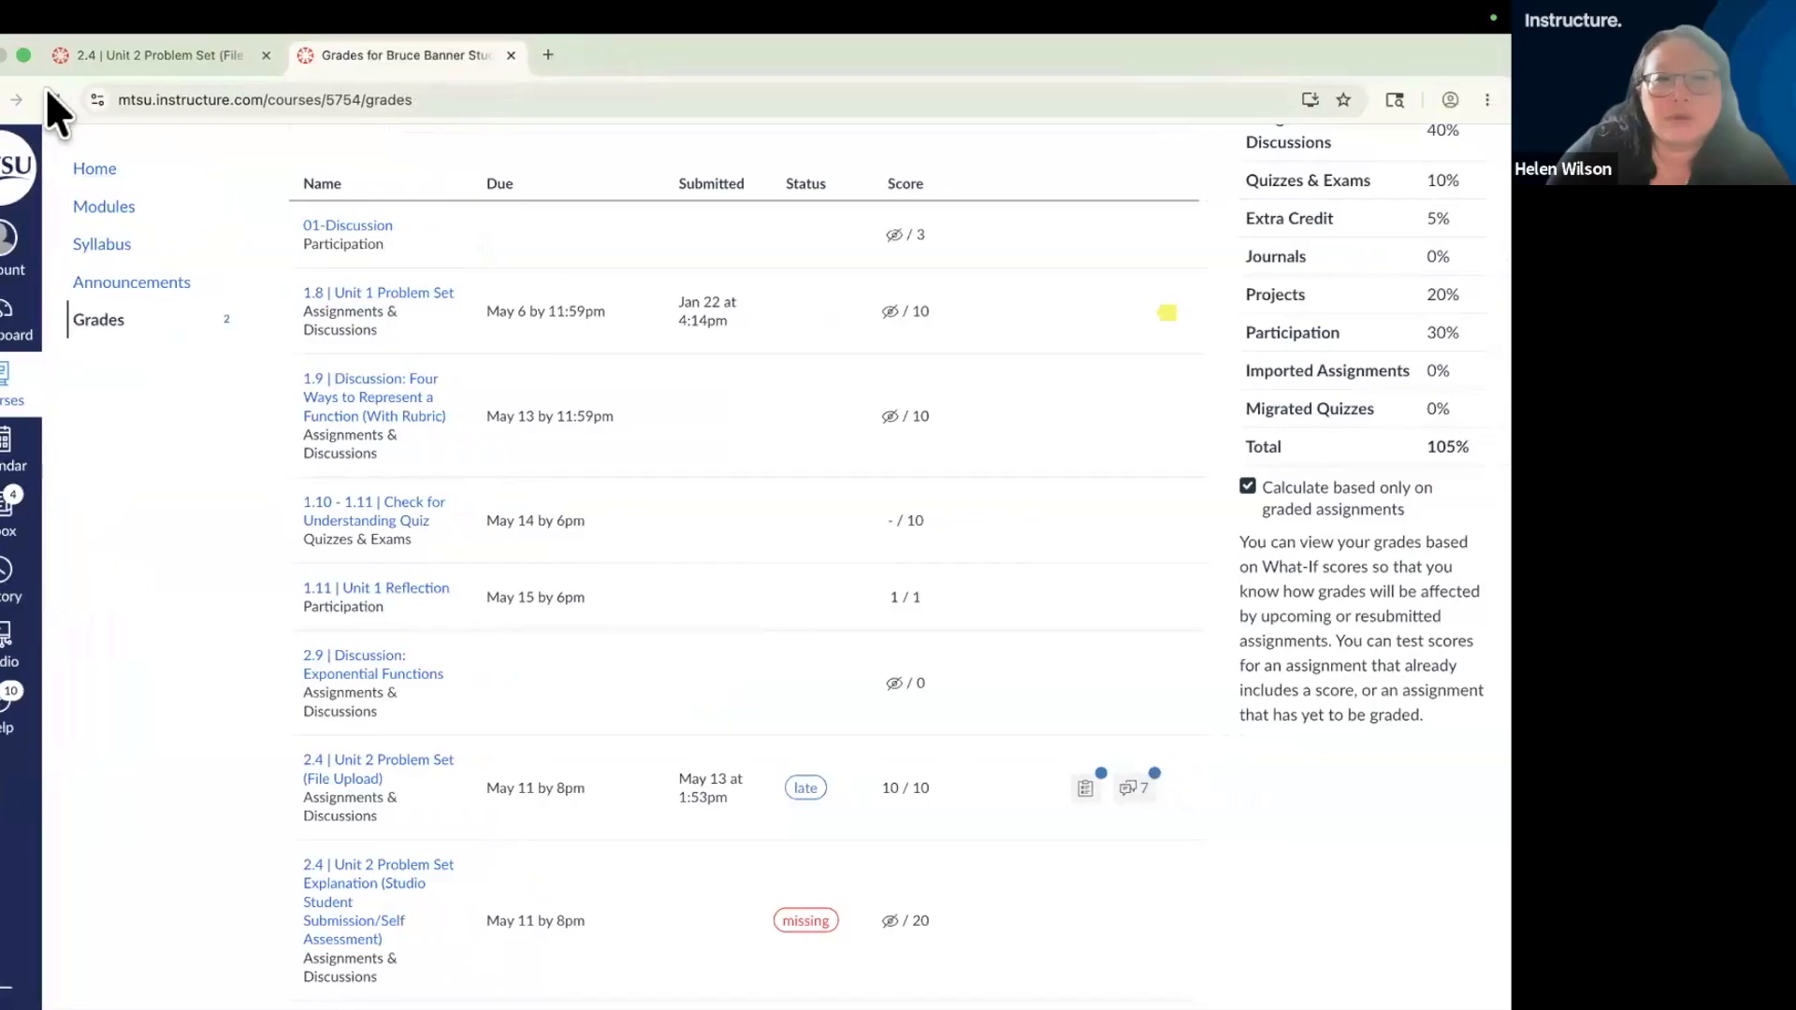
click(46, 101)
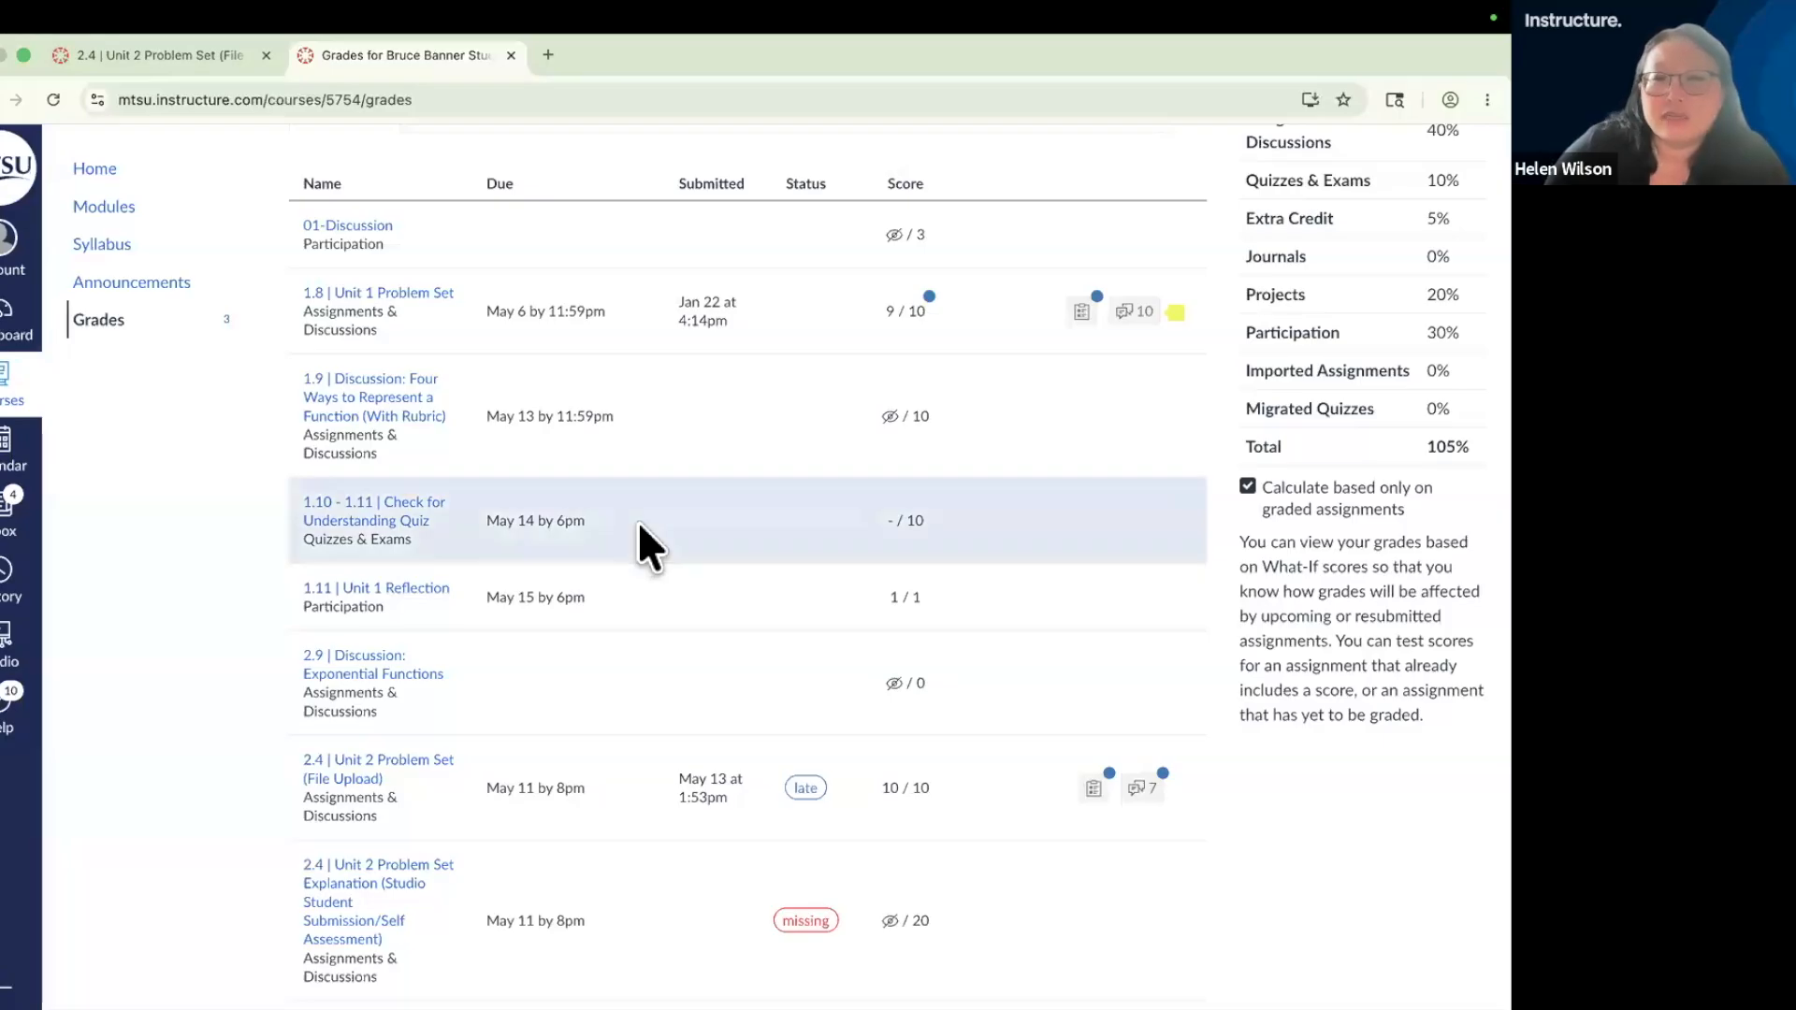
scroll(631, 562, up, 2)
key(ctrl+Left)
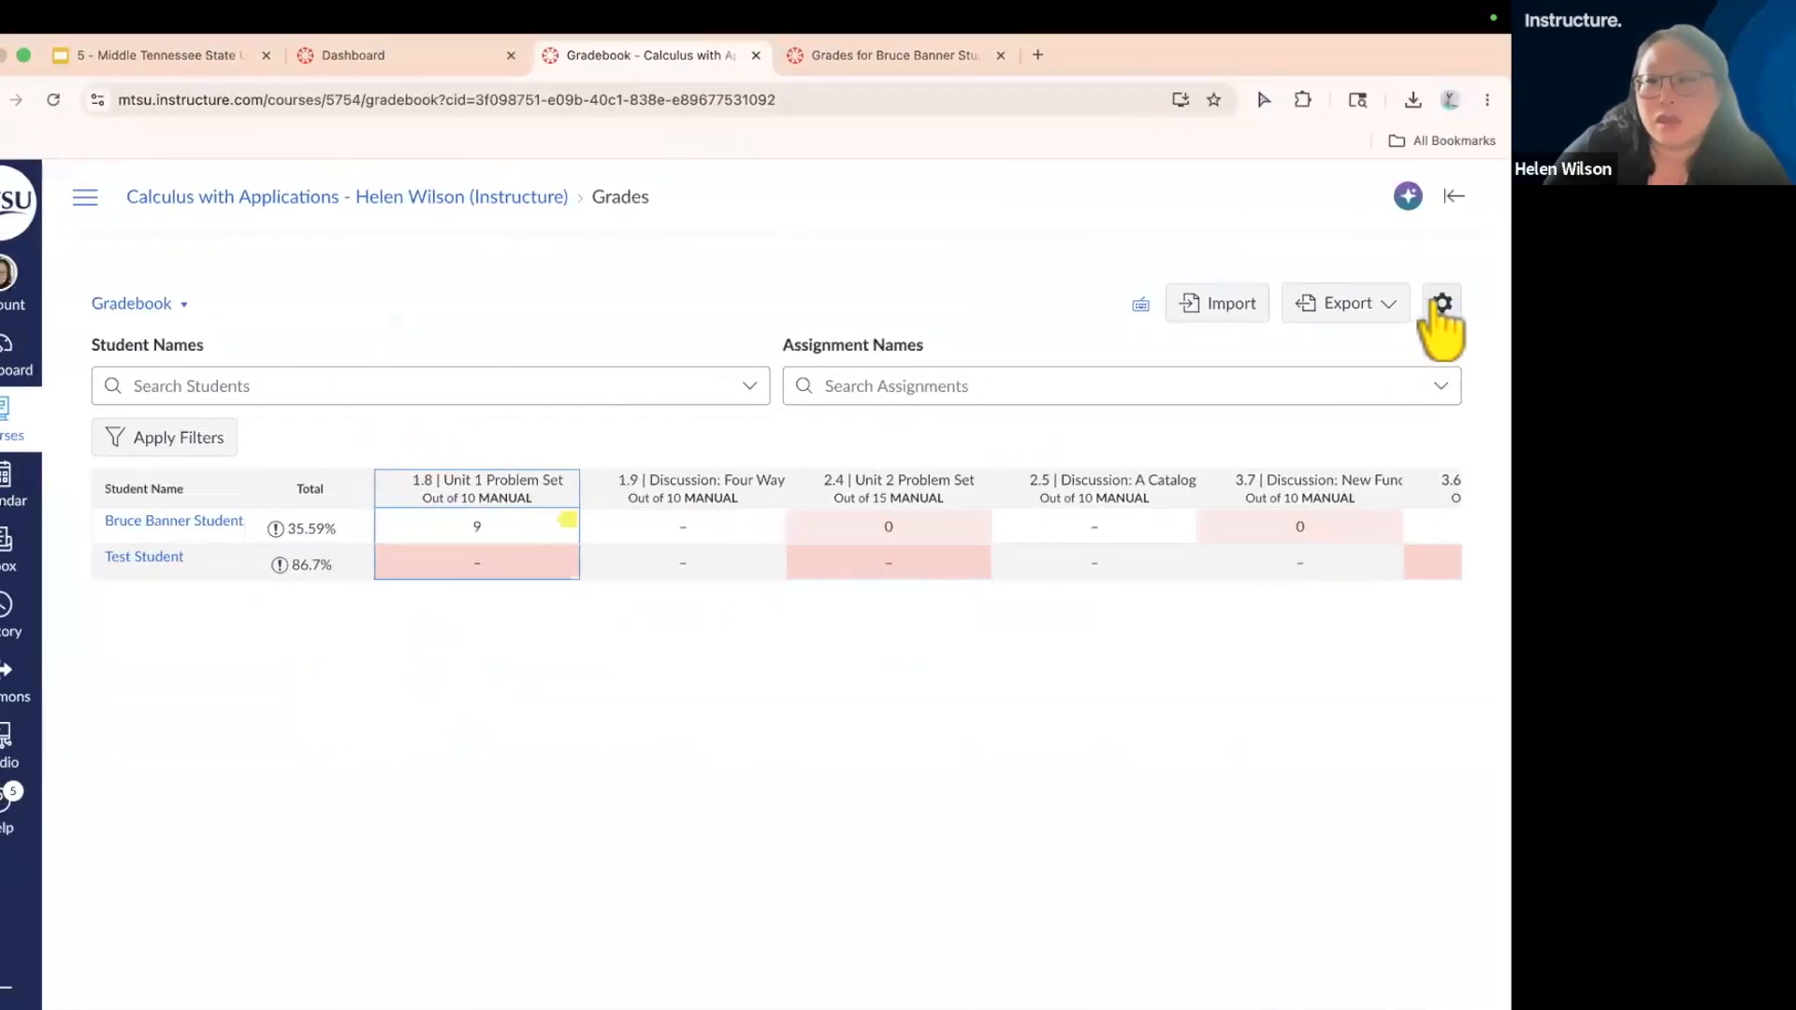
- Review the gradebook's view options, including column arrangement and status colors, and close the settings without changes
click(1441, 304)
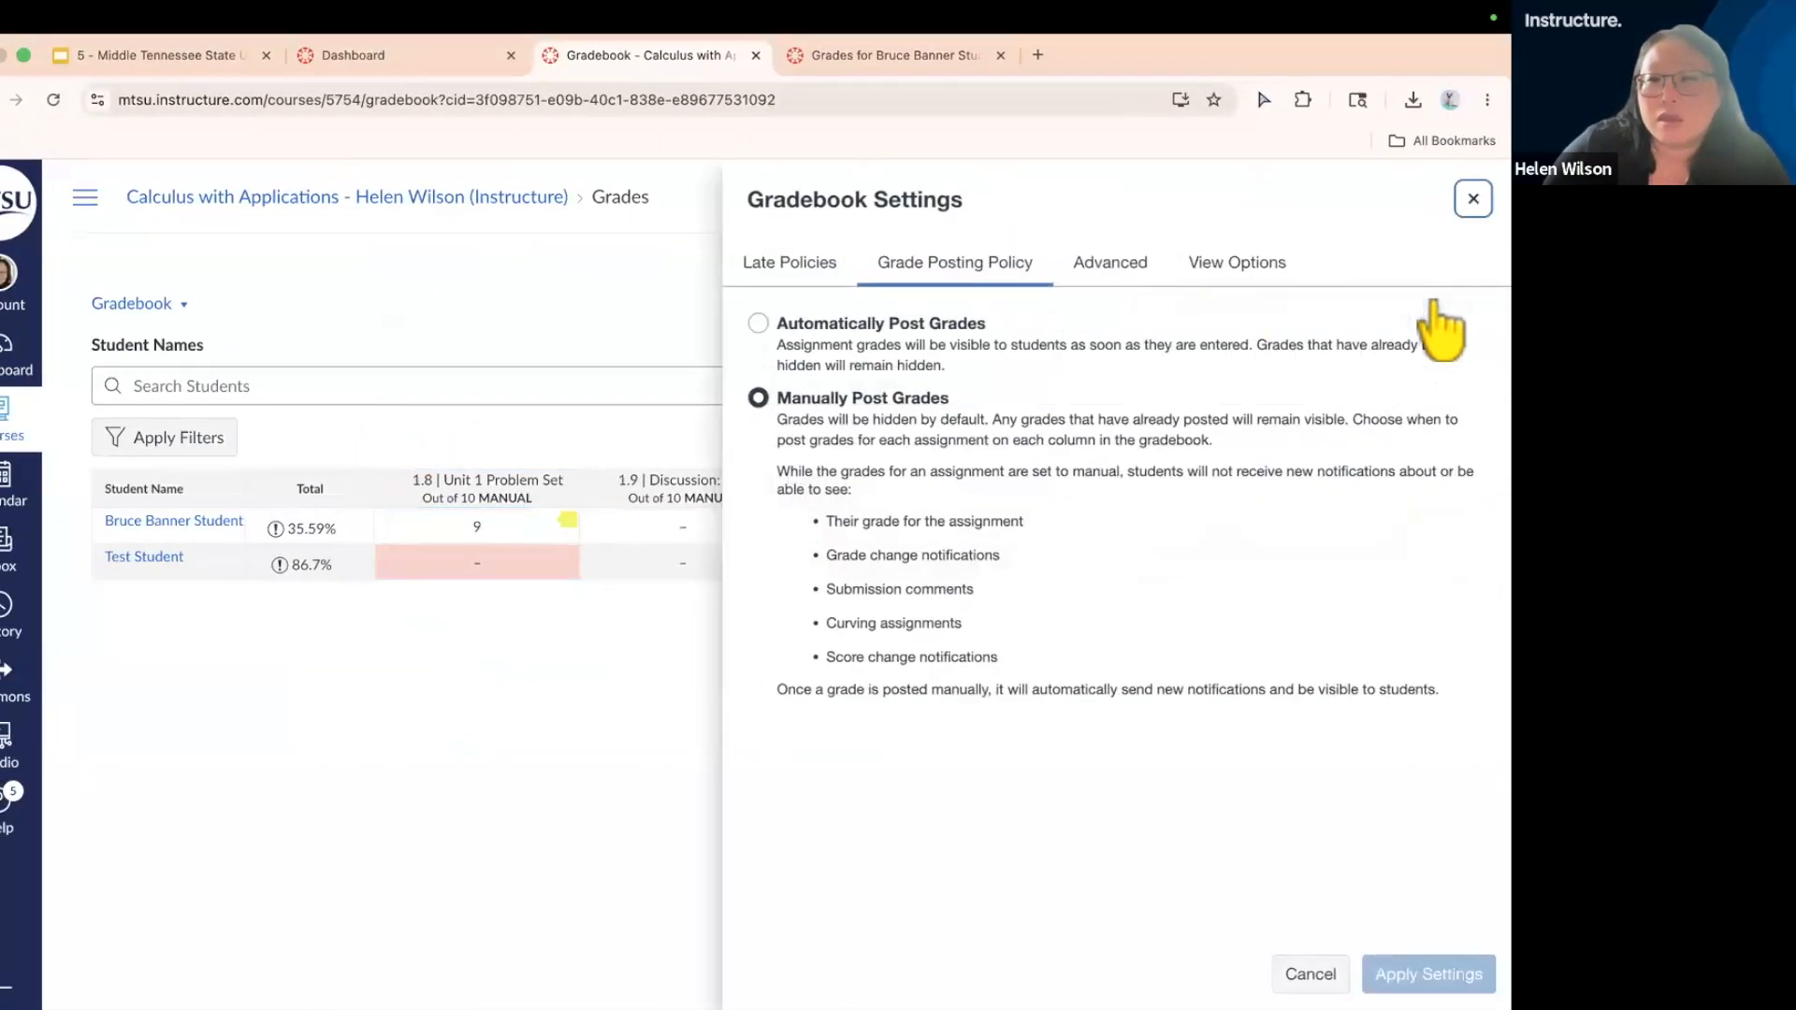
click(1231, 262)
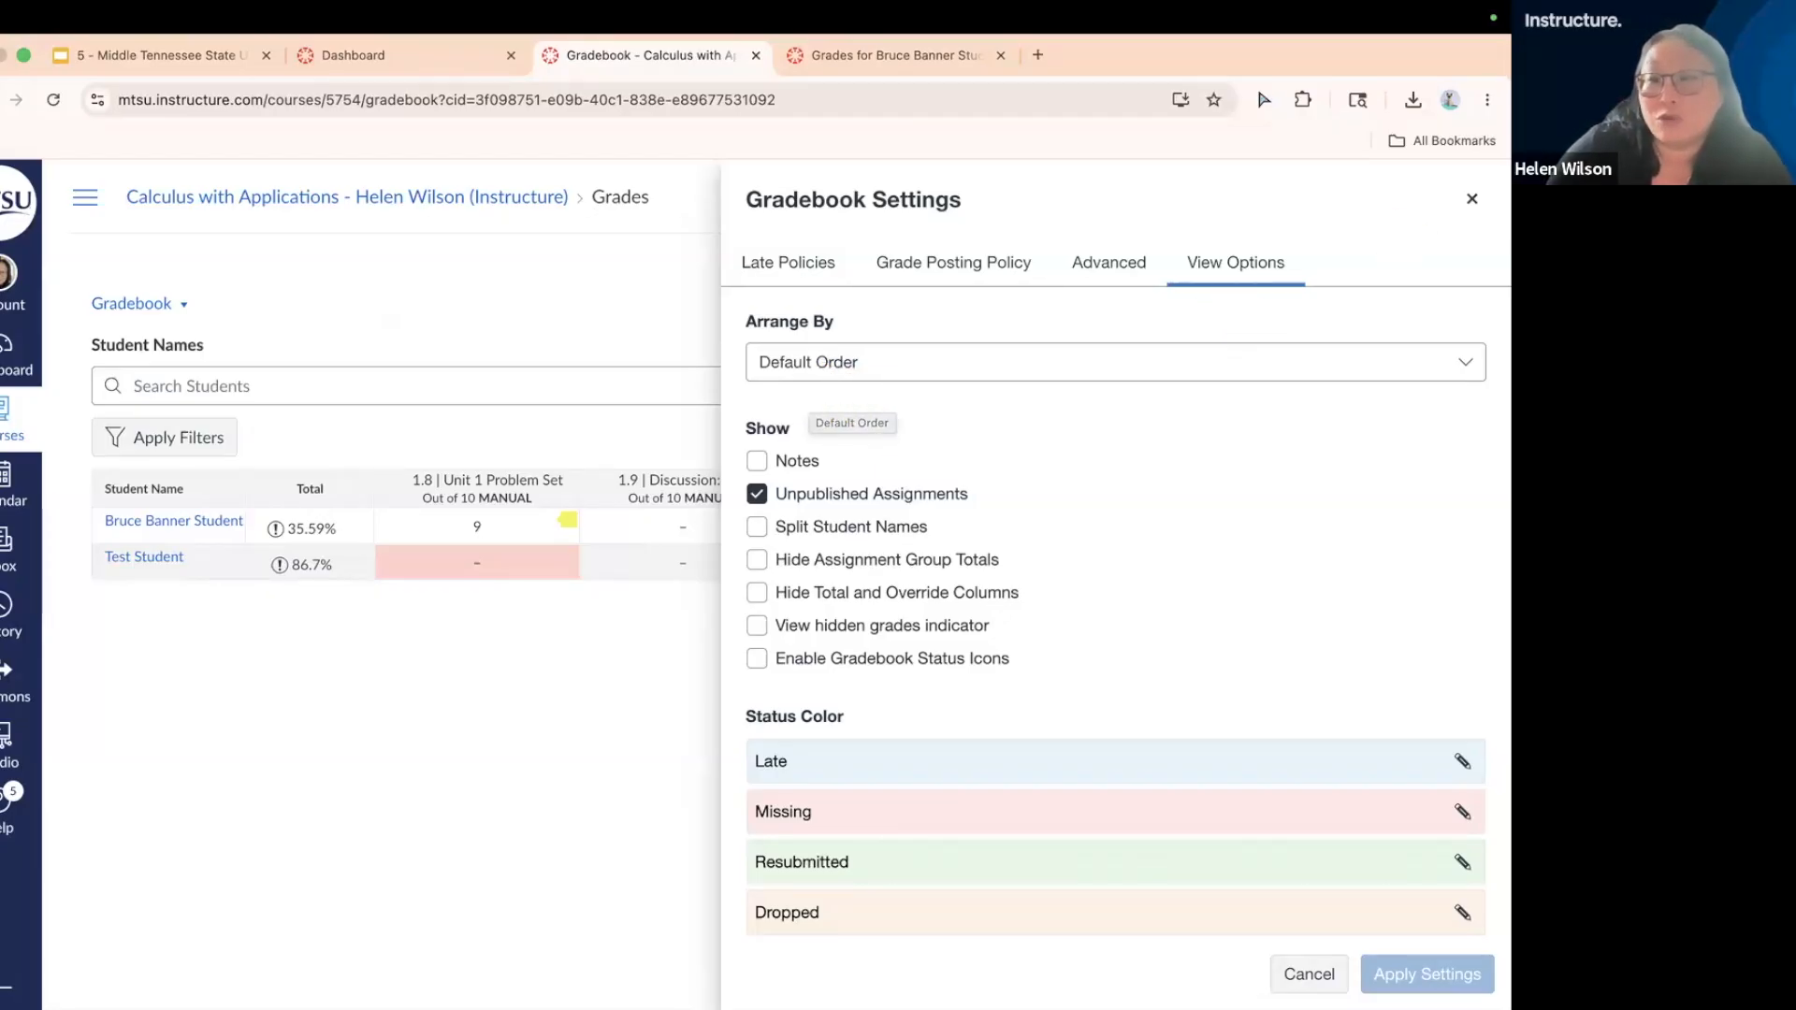
click(1471, 198)
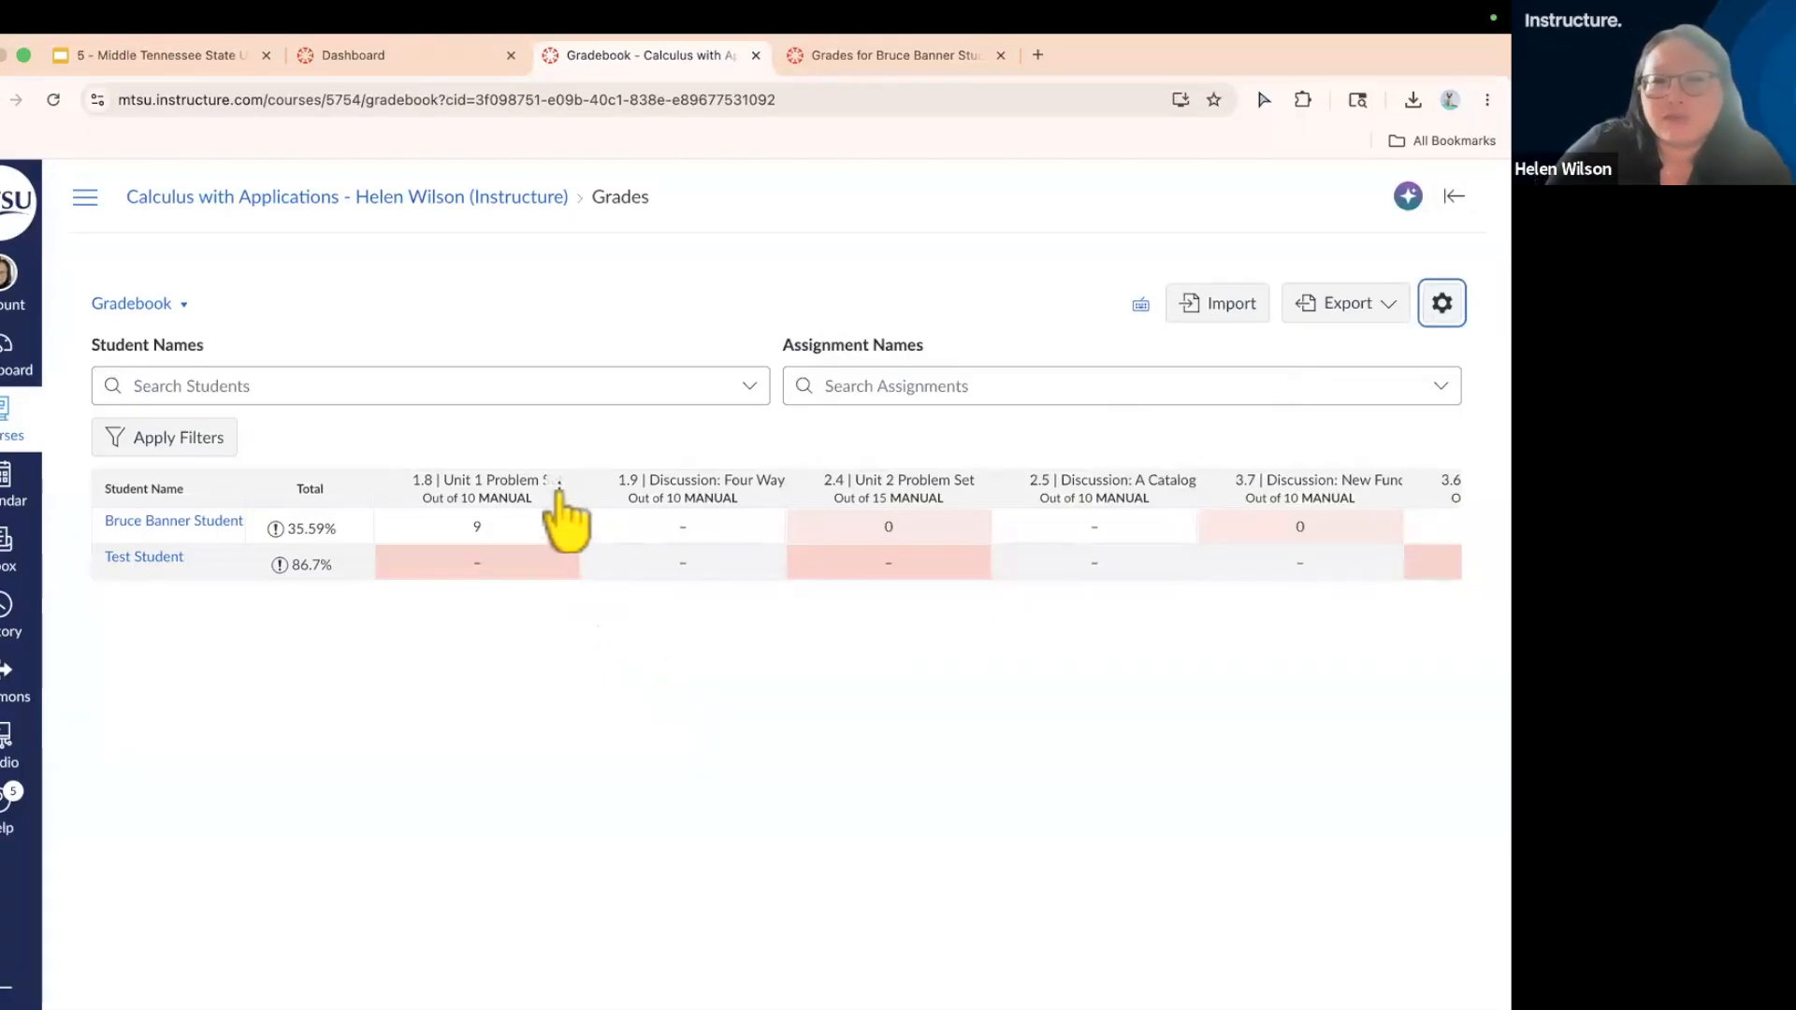
- Hide the 1.8 | Unit 1 Problem Set grades from students again
click(560, 484)
click(518, 757)
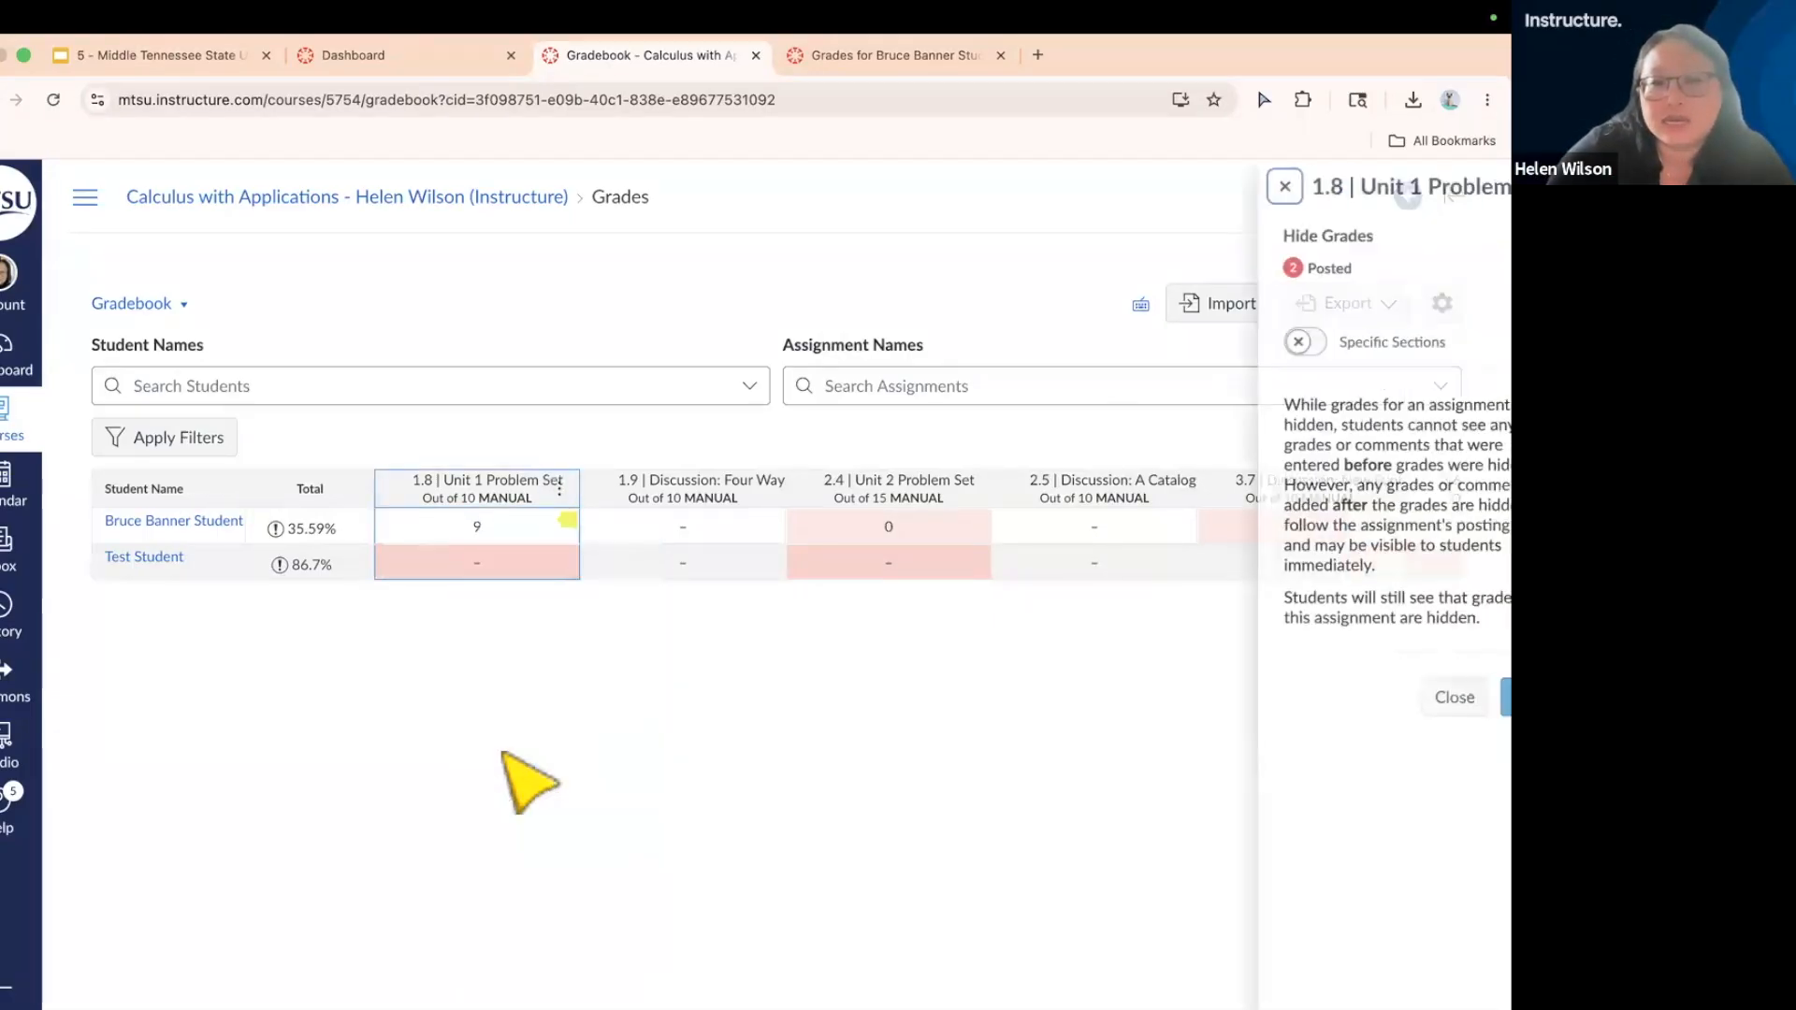
click(1452, 697)
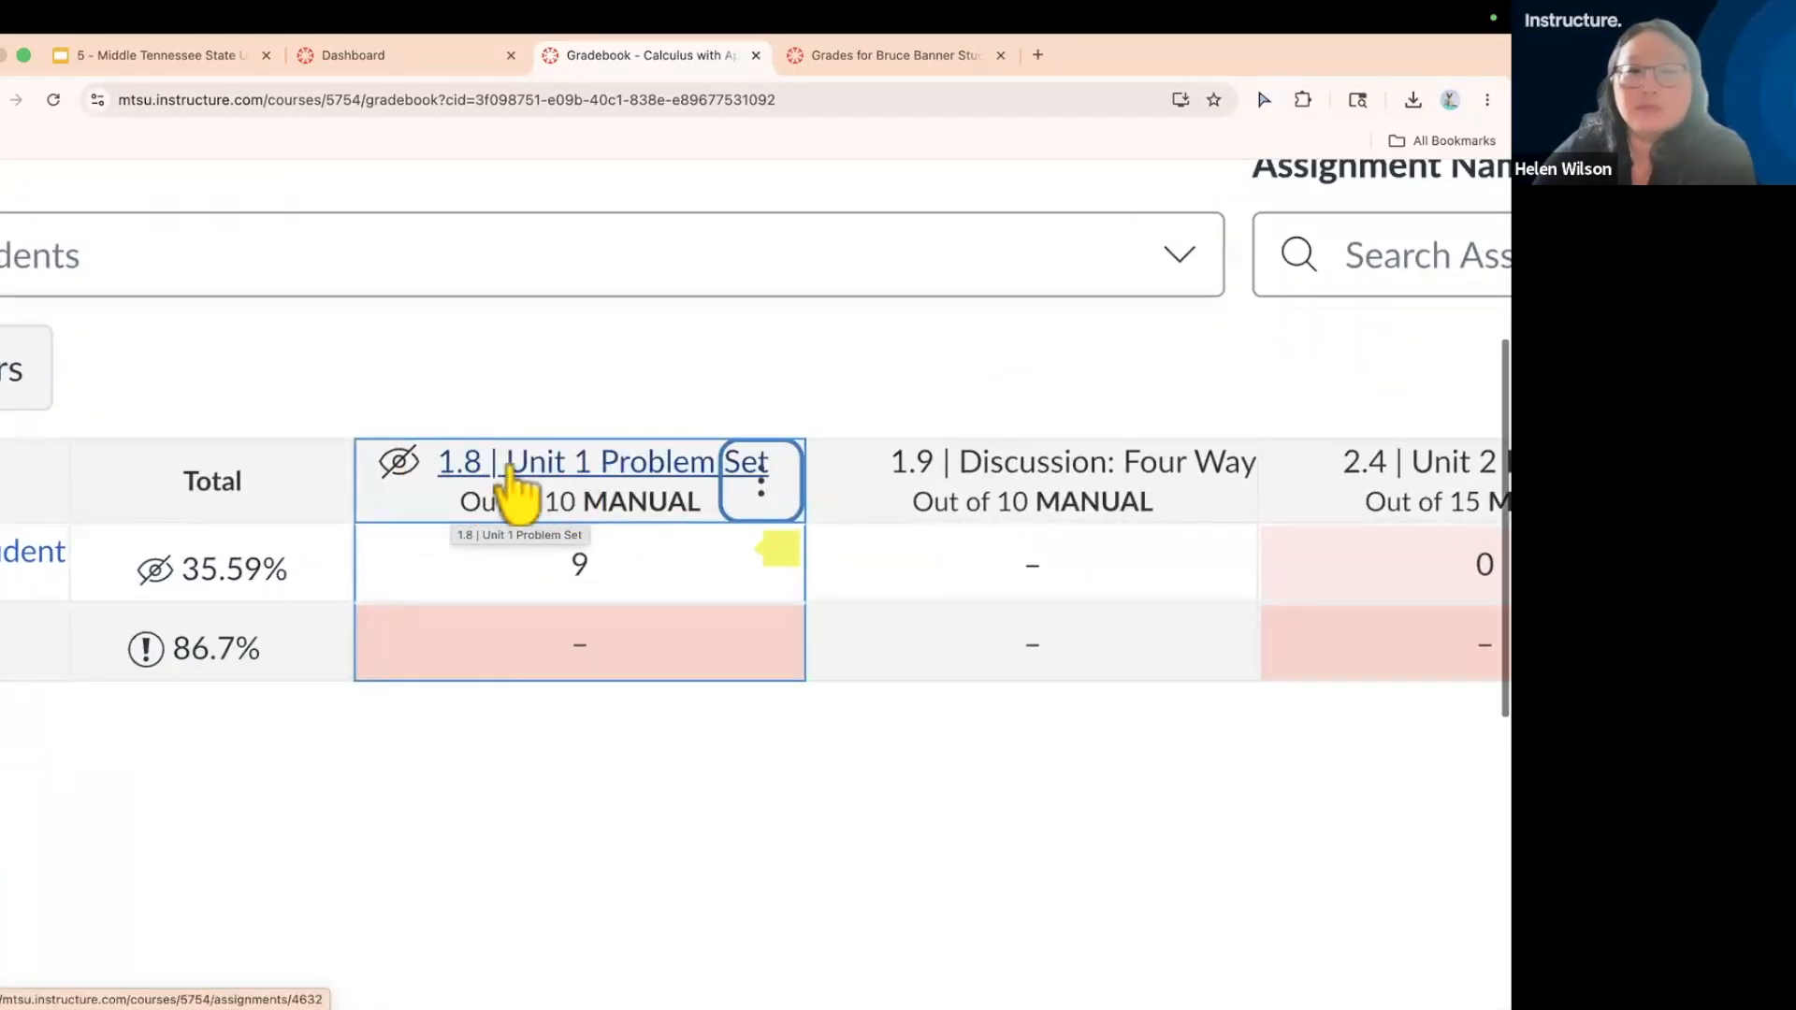
- Refresh the student's grades page to check how the hidden 1.8 | Unit 1 Problem Set grade appears
scroll(510, 472, down, 5)
key(ctrl+Right)
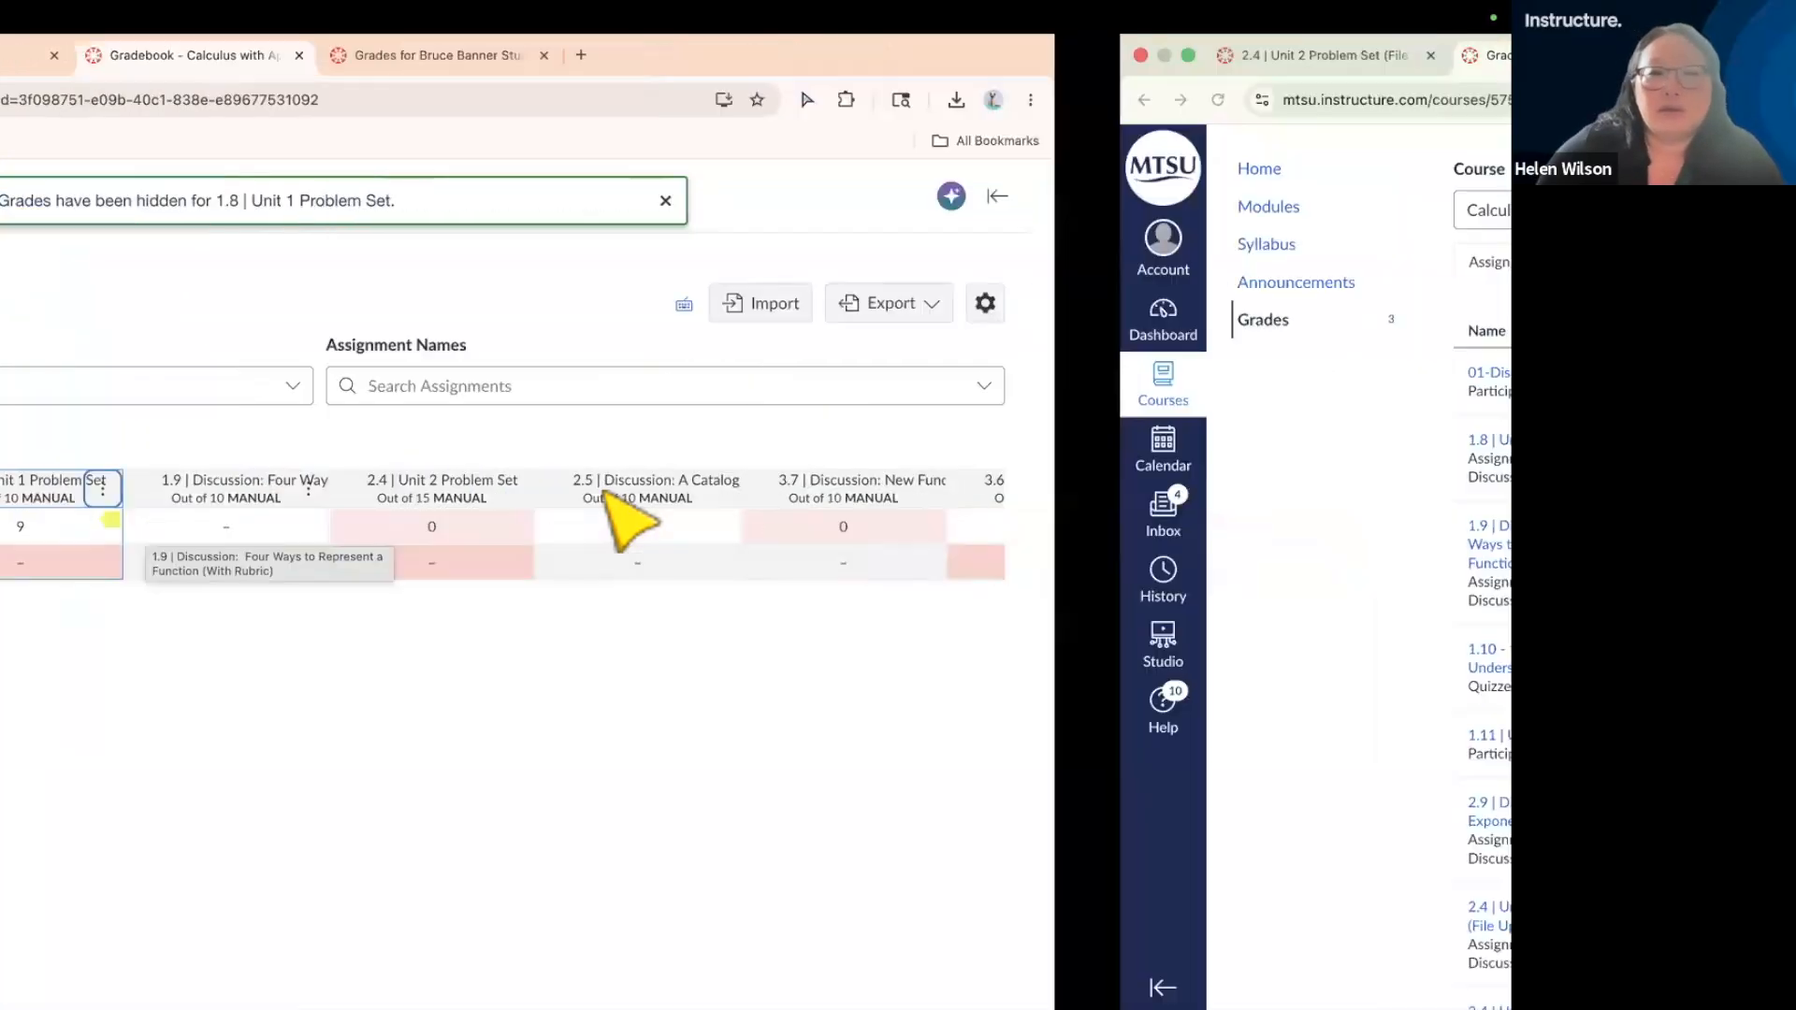
click(45, 94)
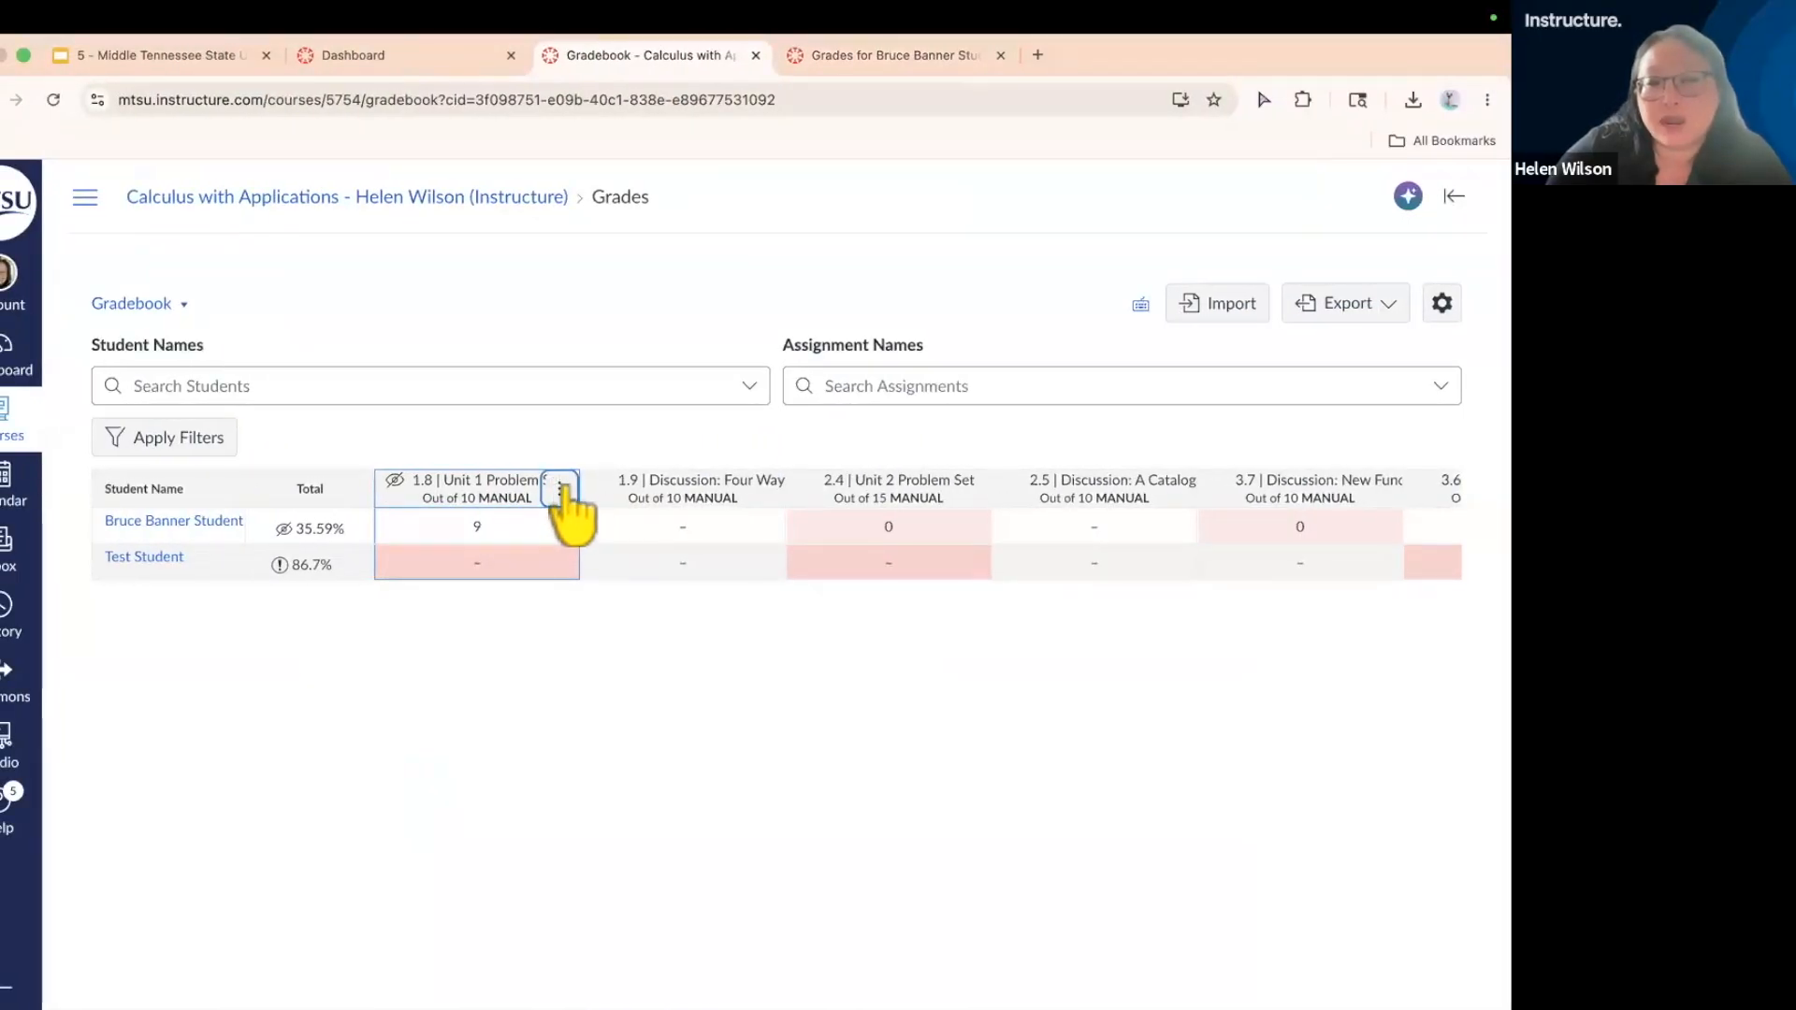
- Post the 1.8 | Unit 1 Problem Set grades to everyone
click(560, 488)
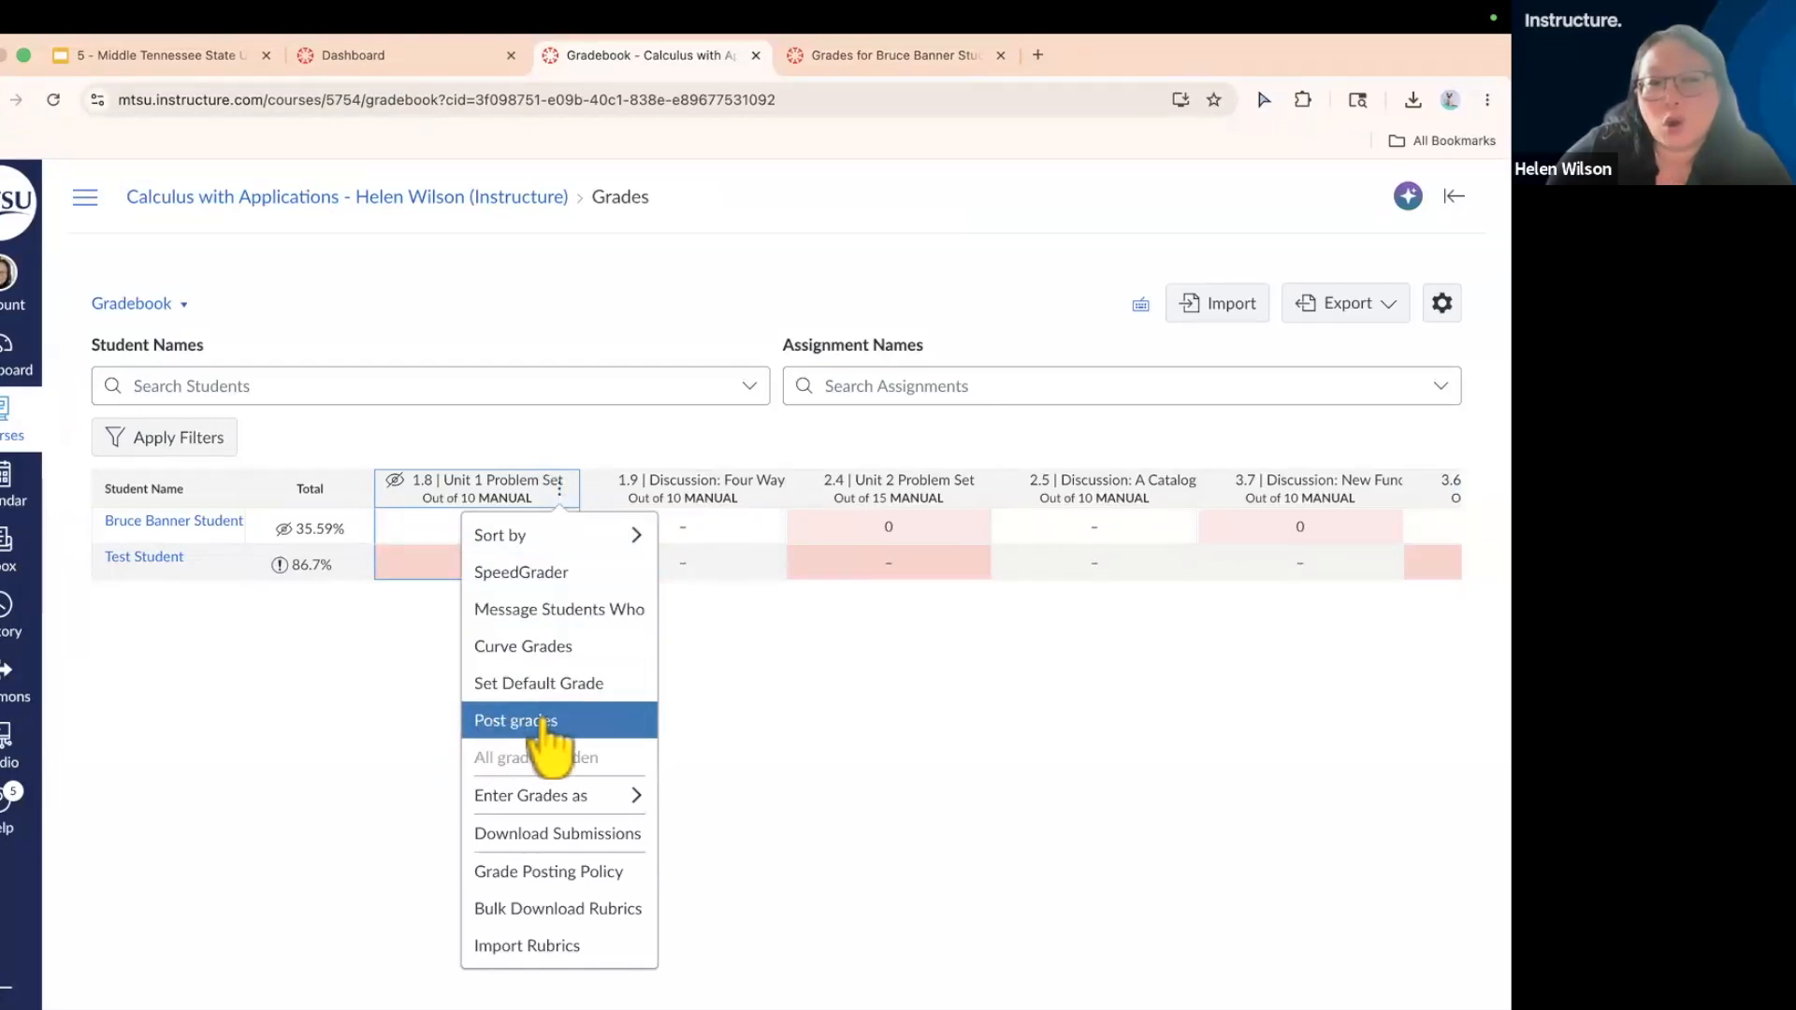
scroll(544, 720, up, 5)
scroll(543, 721, down, 5)
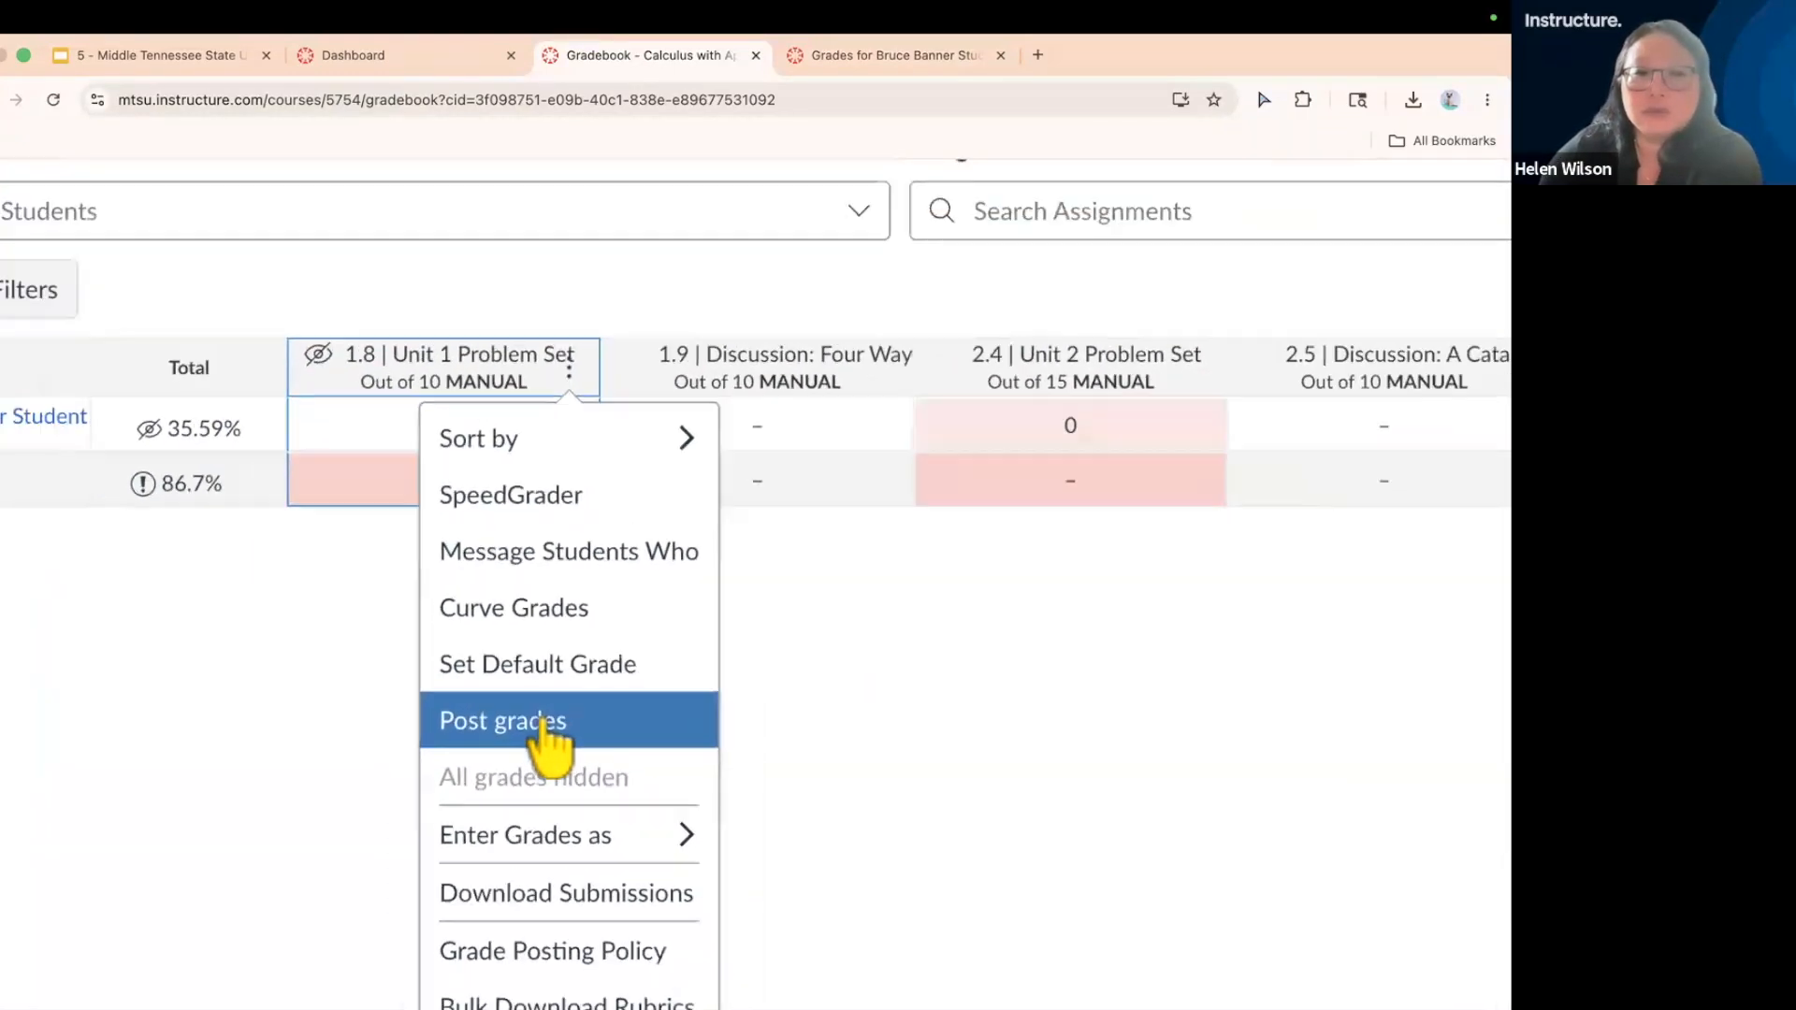
click(543, 723)
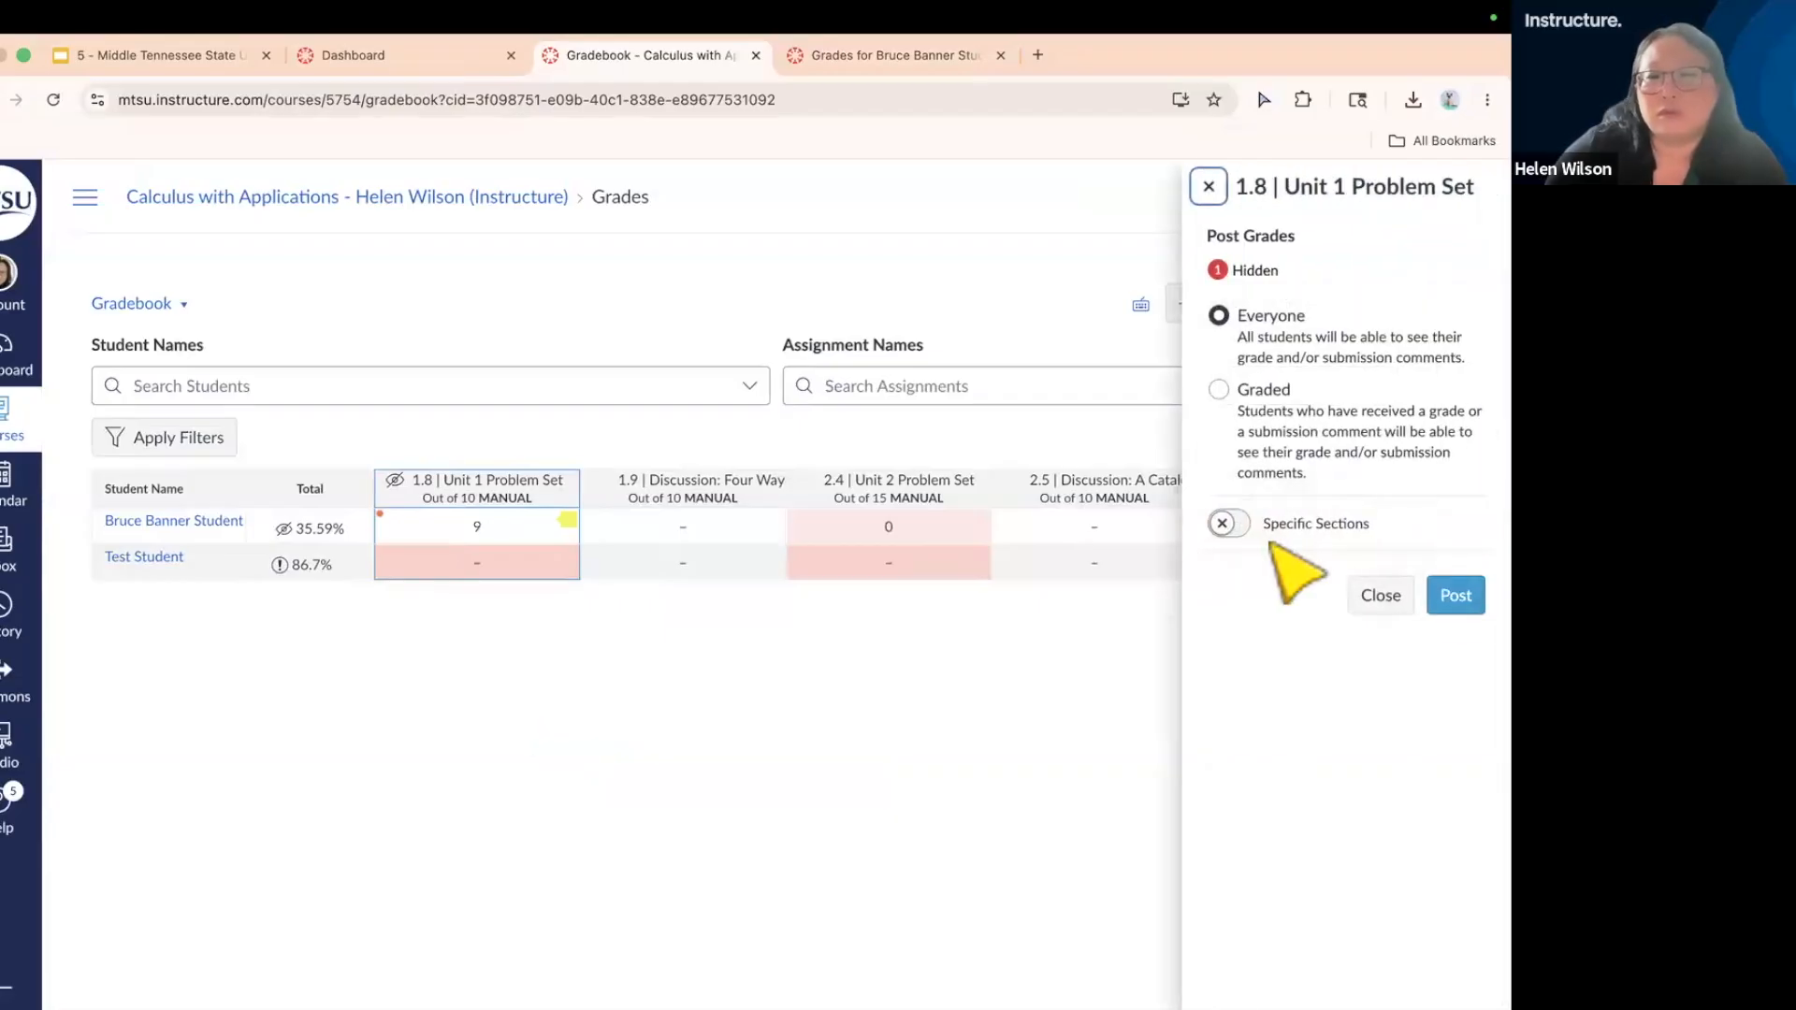
click(1456, 594)
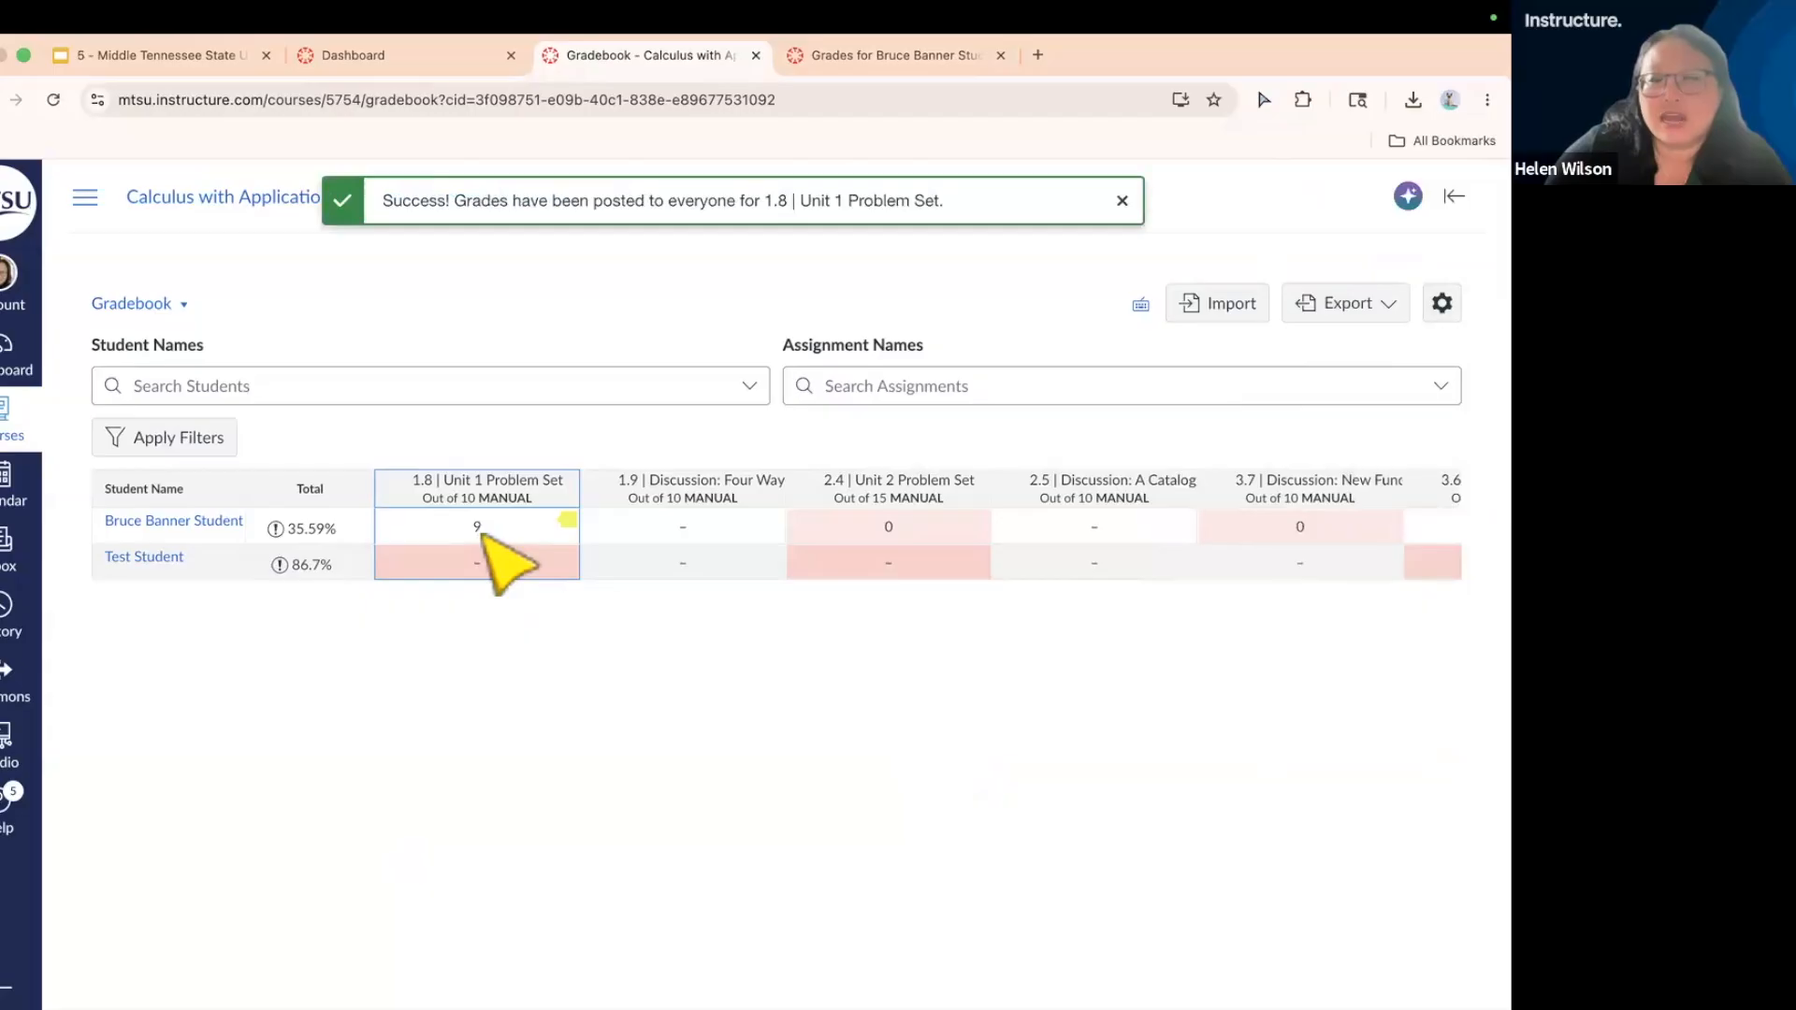
- Reload the student's grades page to check the newly posted 1.8 | Unit 1 Problem Set score, and return to the gradebook
key(ctrl+Right)
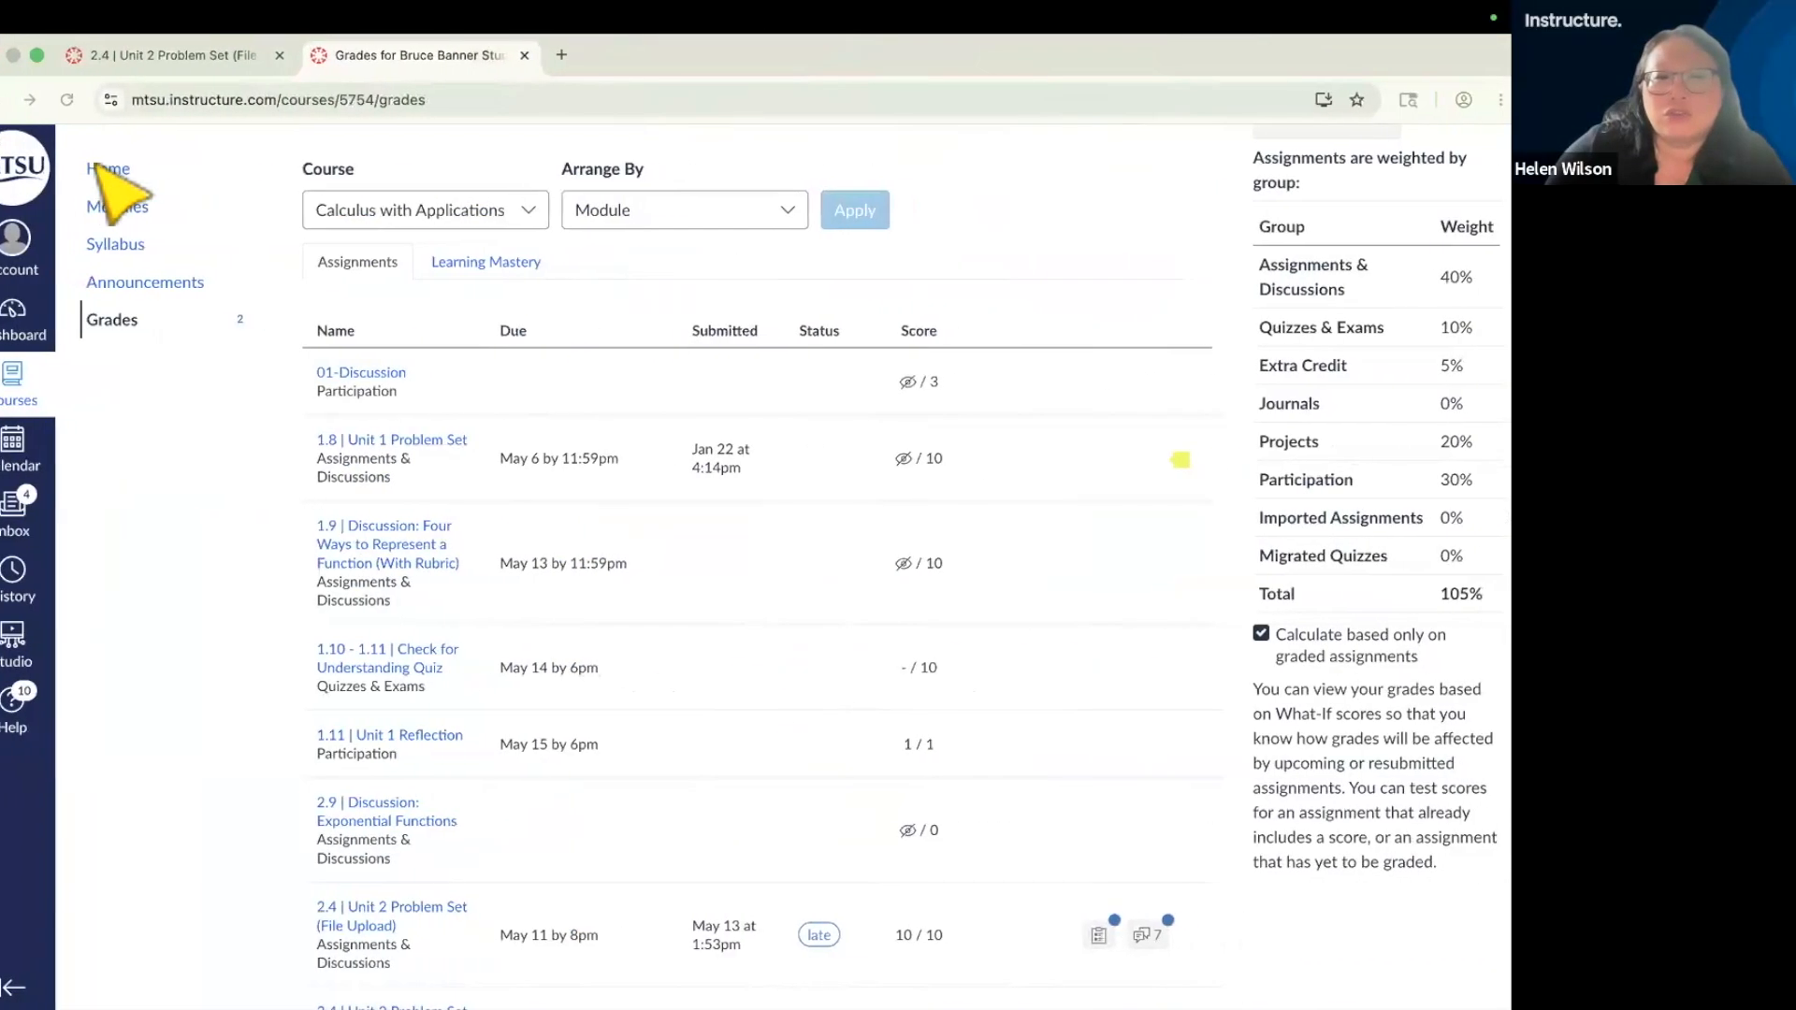
click(47, 96)
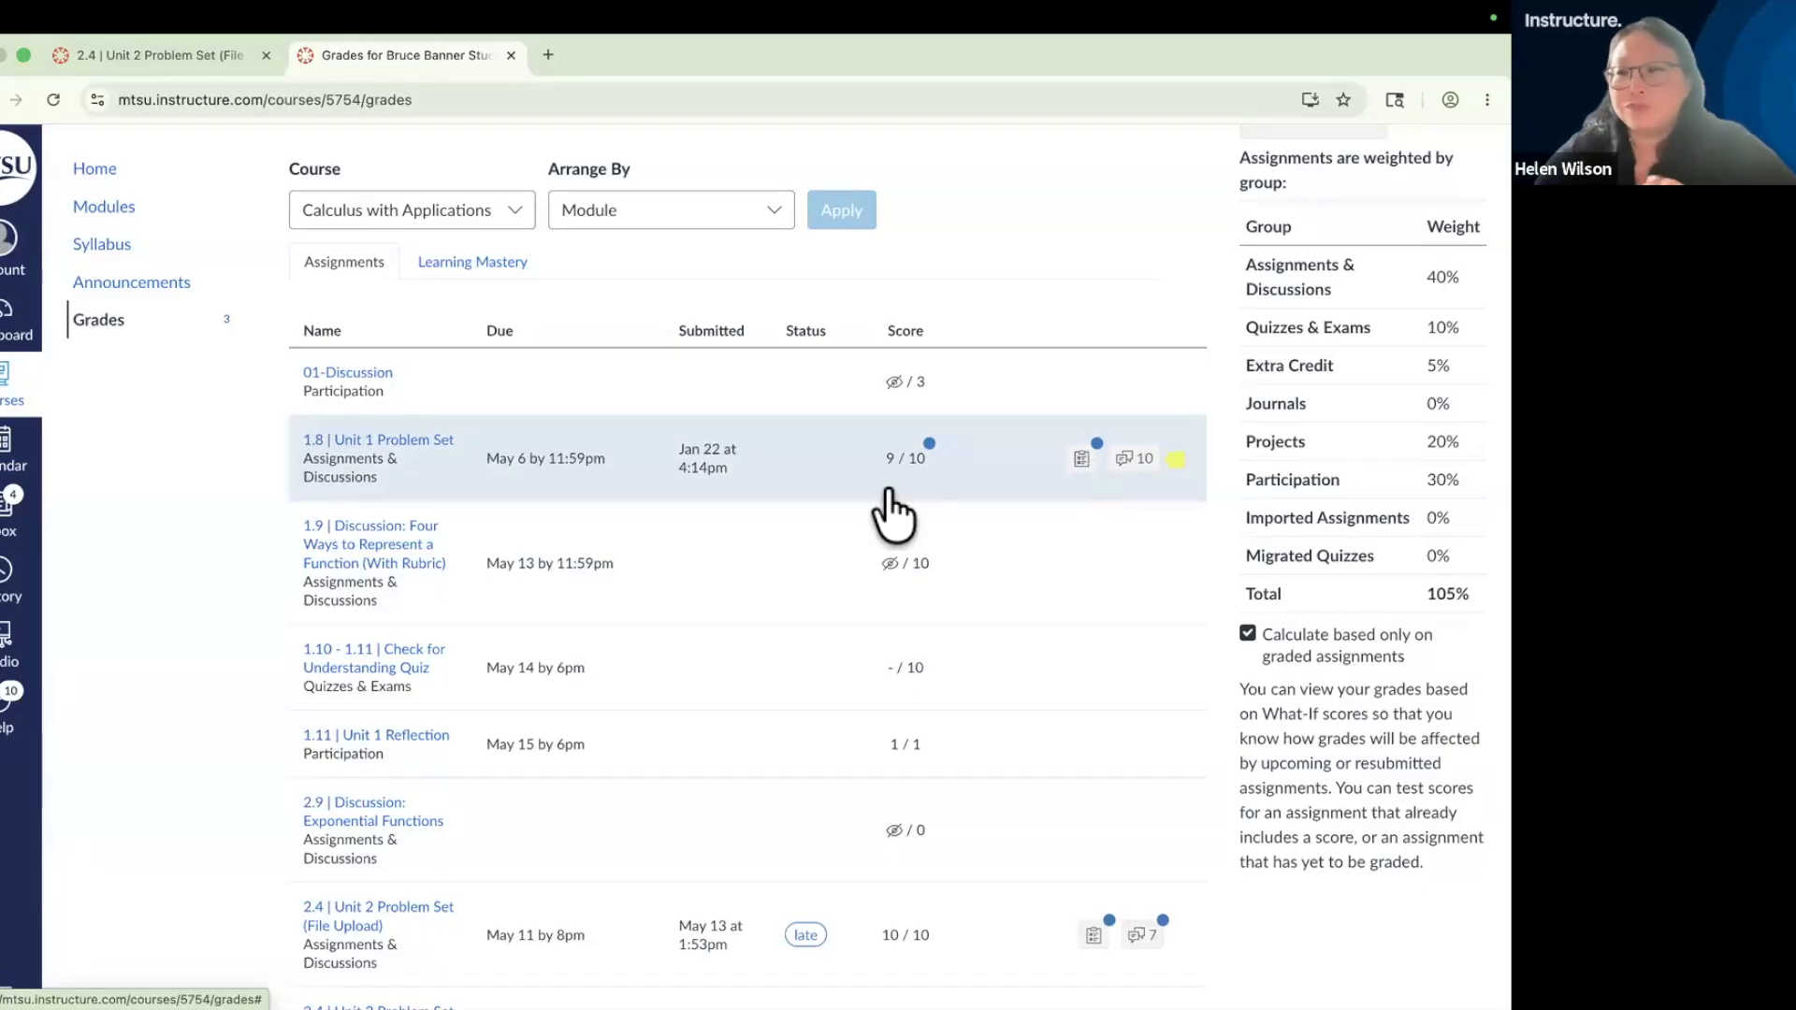
key(ctrl+Left)
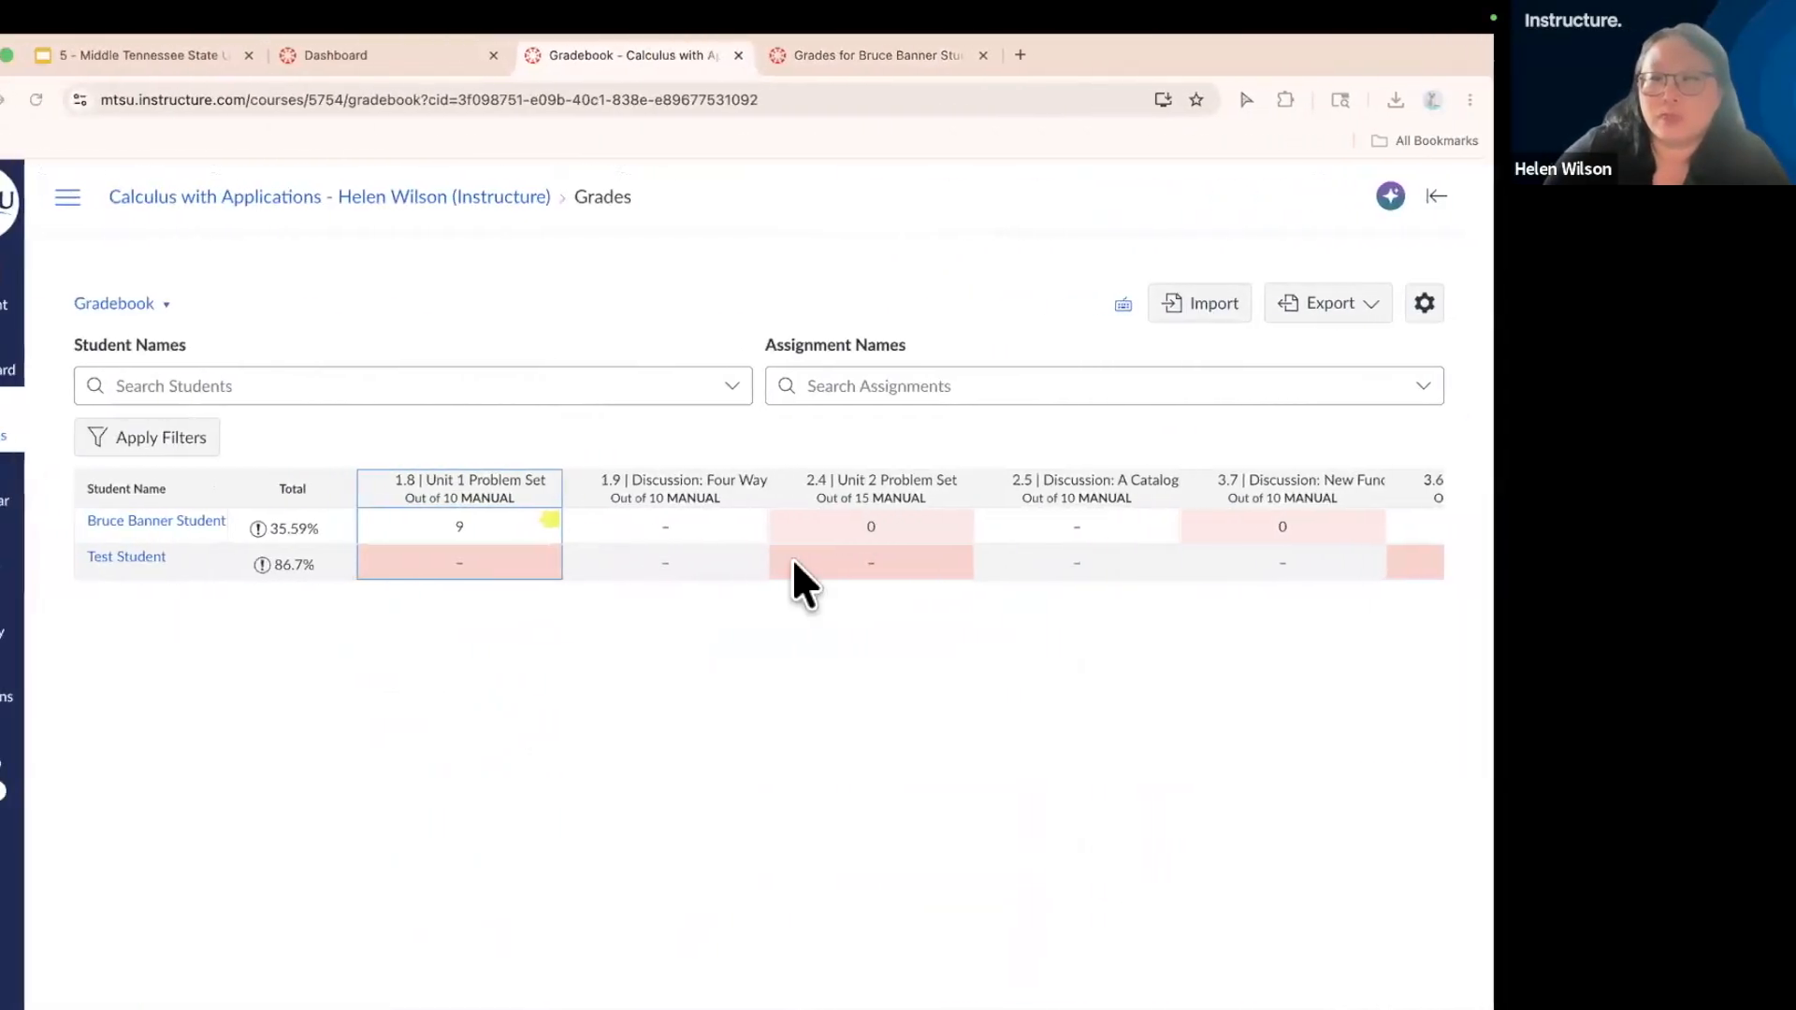
- Arrange the gradebook columns by Module - First to Last, apply the setting, and look over the new column order
click(1441, 301)
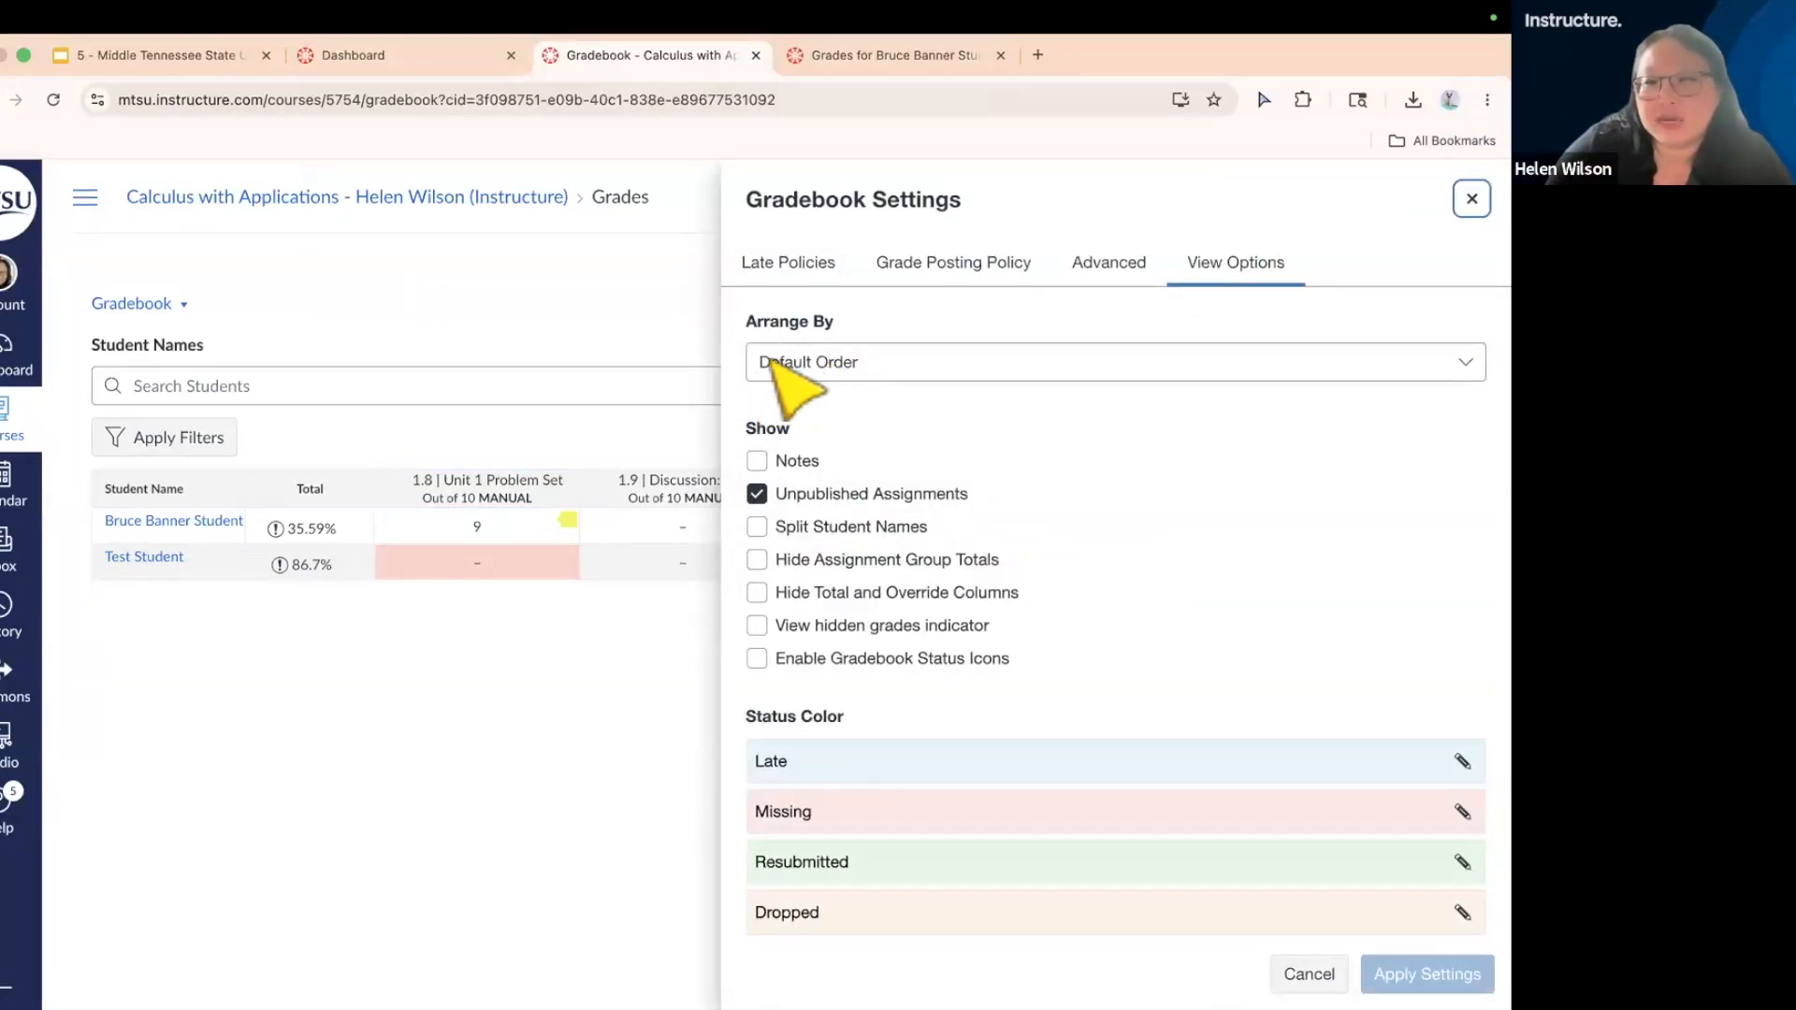
click(881, 362)
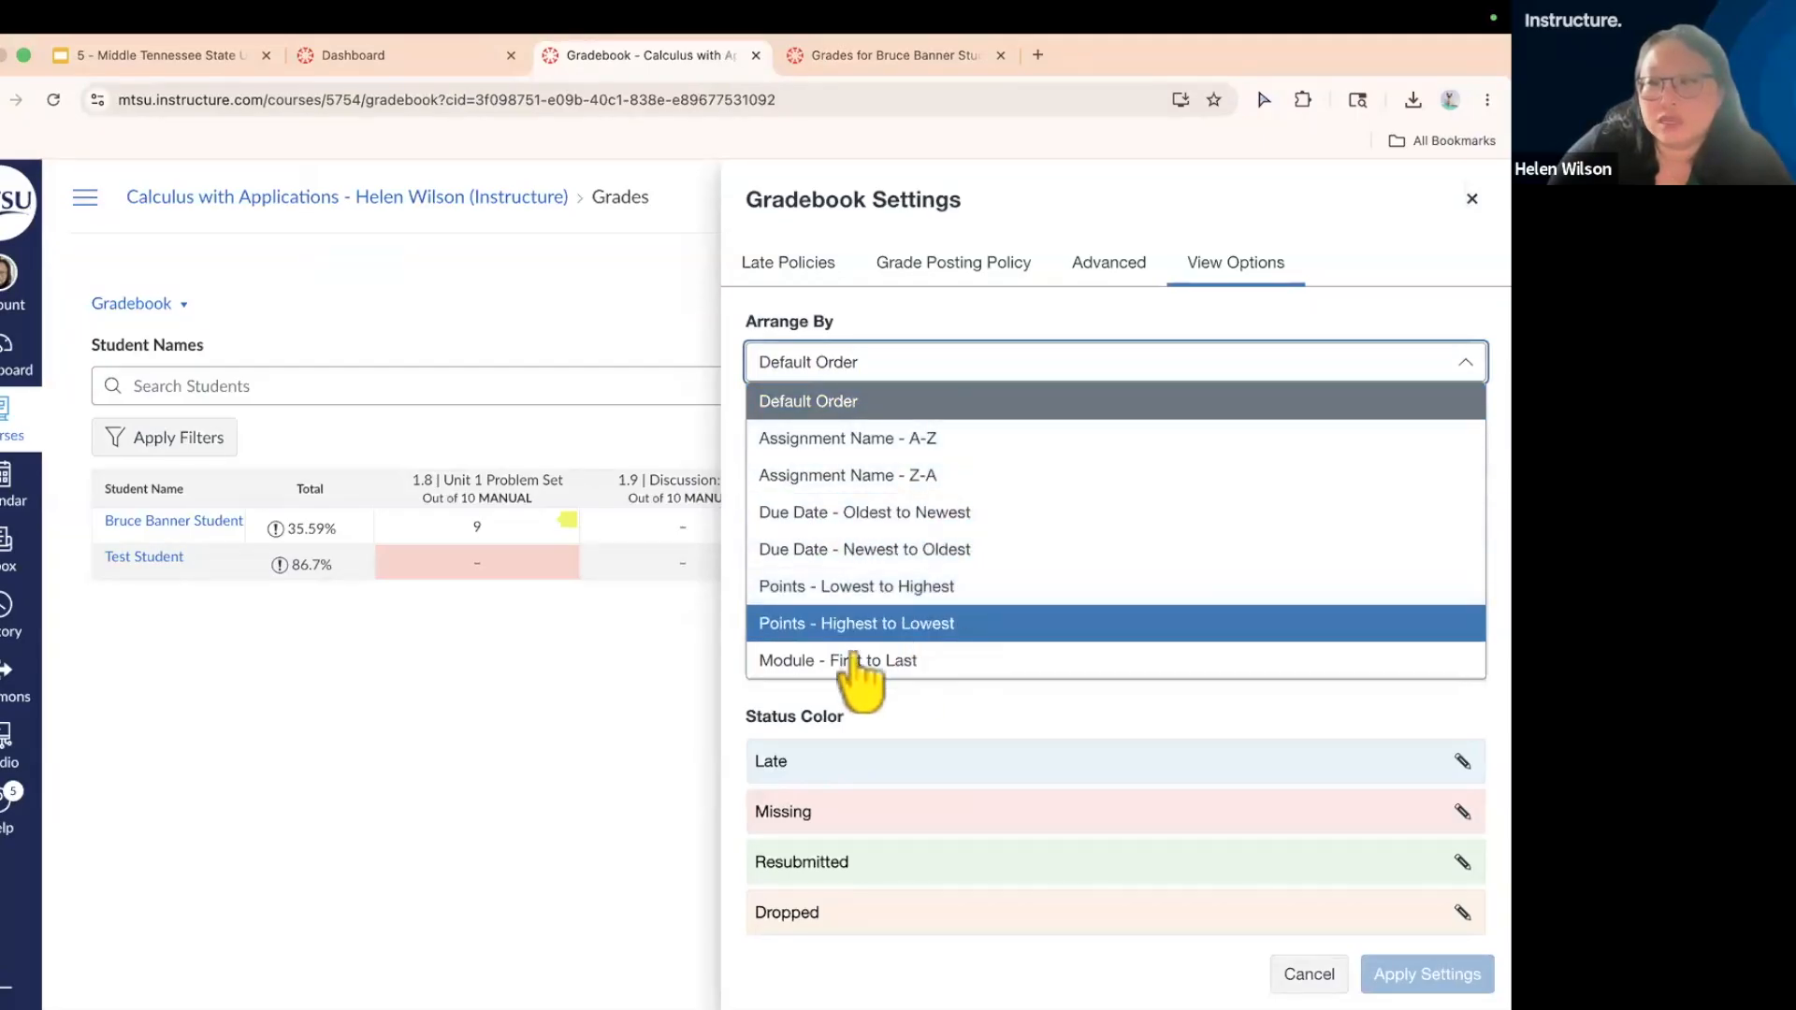
click(784, 663)
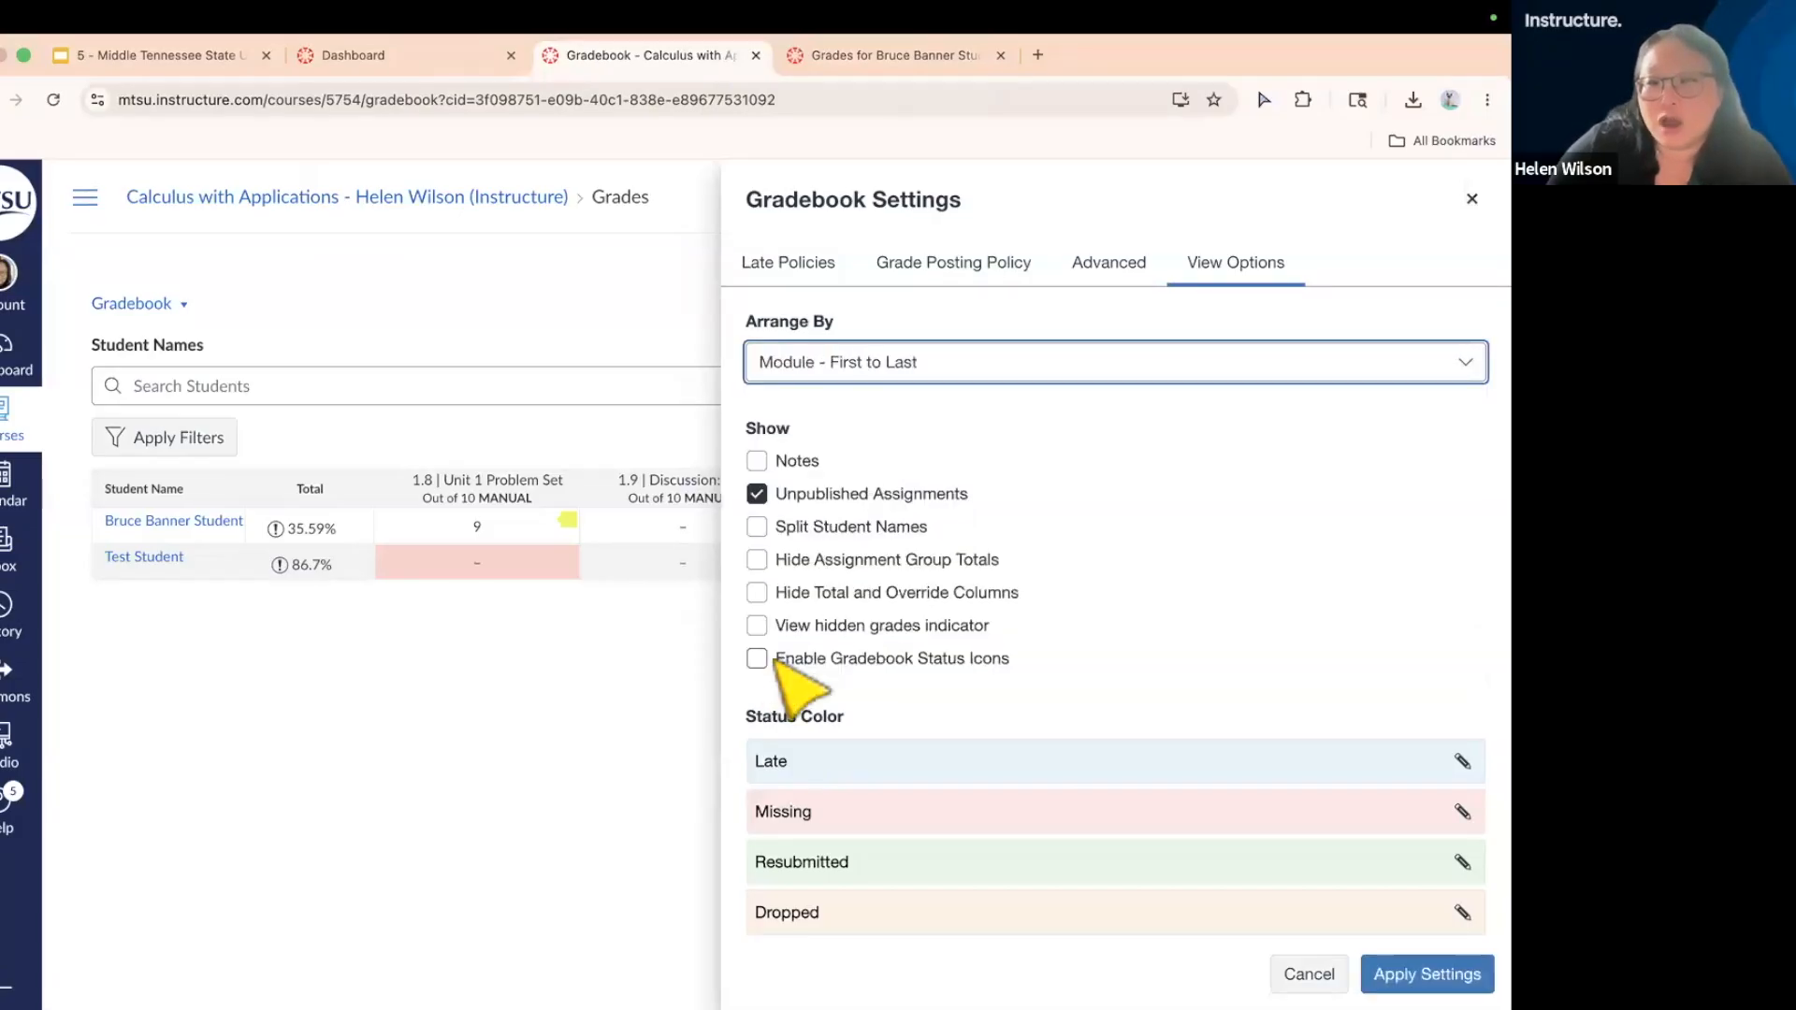
click(1426, 974)
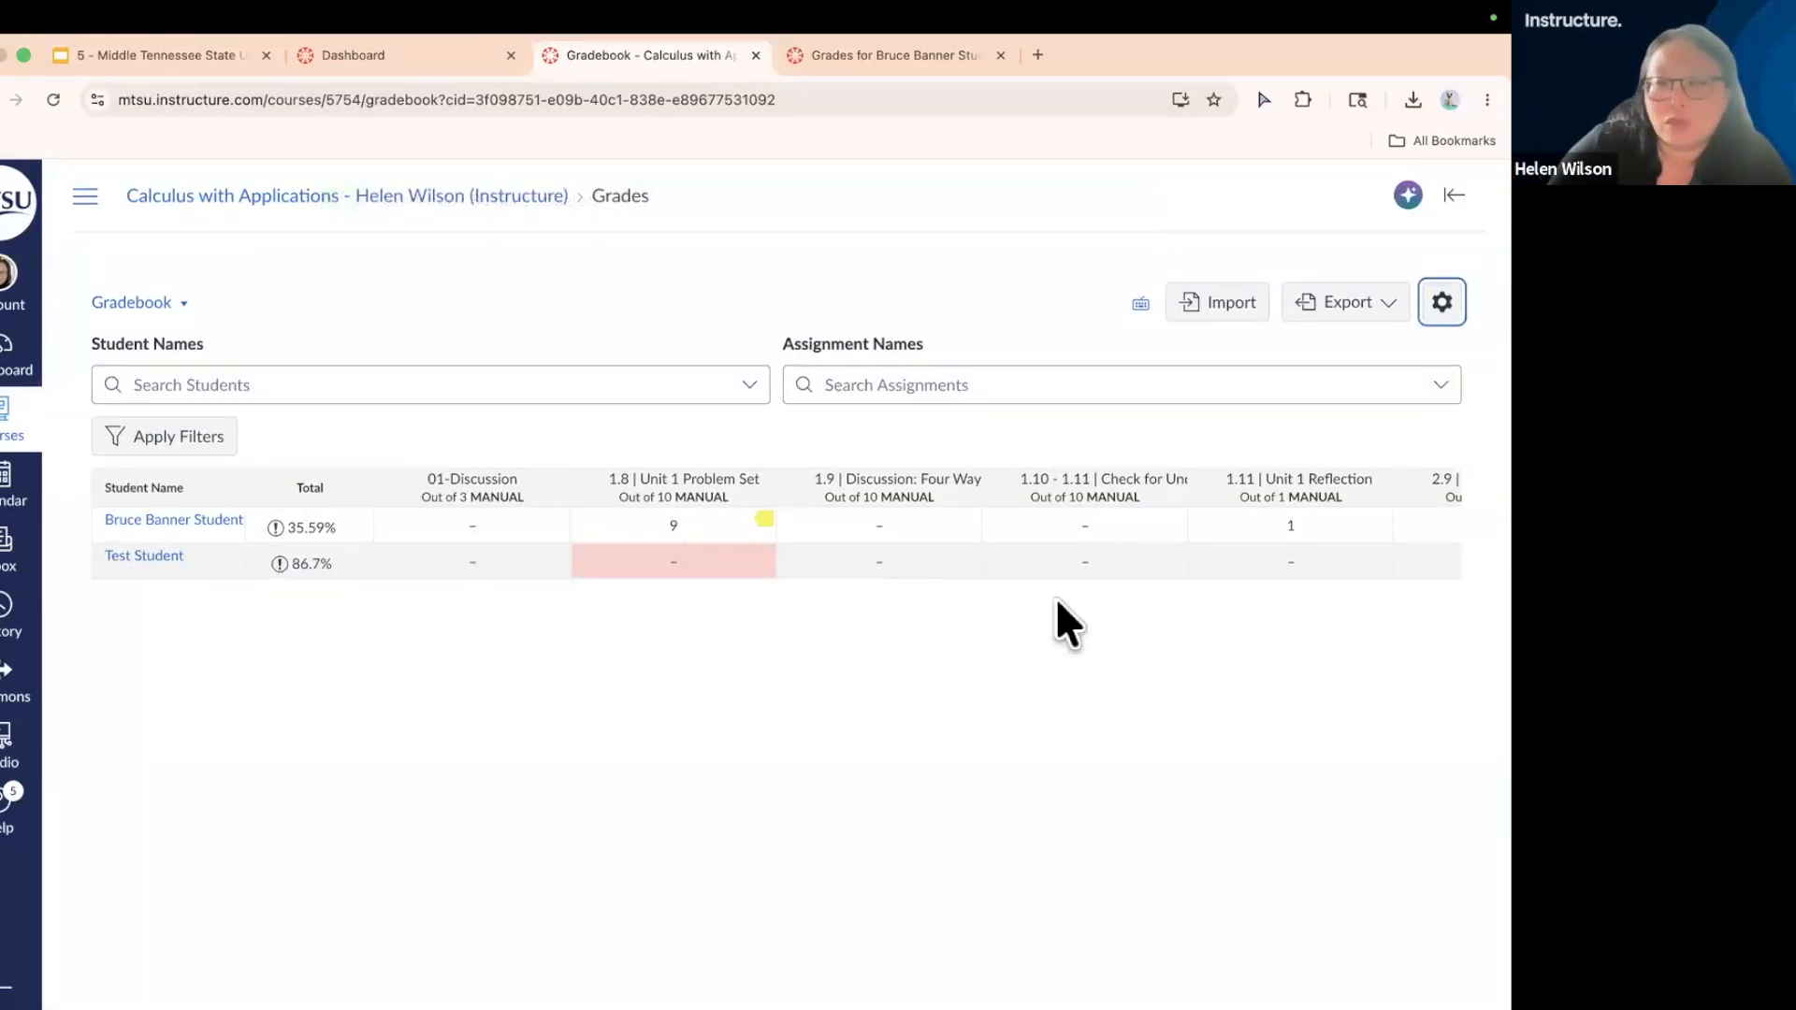
scroll(1108, 568, right, 3)
scroll(1104, 569, left, 3)
- Show the Notes column and enable the gradebook status icons in the view options, and apply the settings
click(1442, 302)
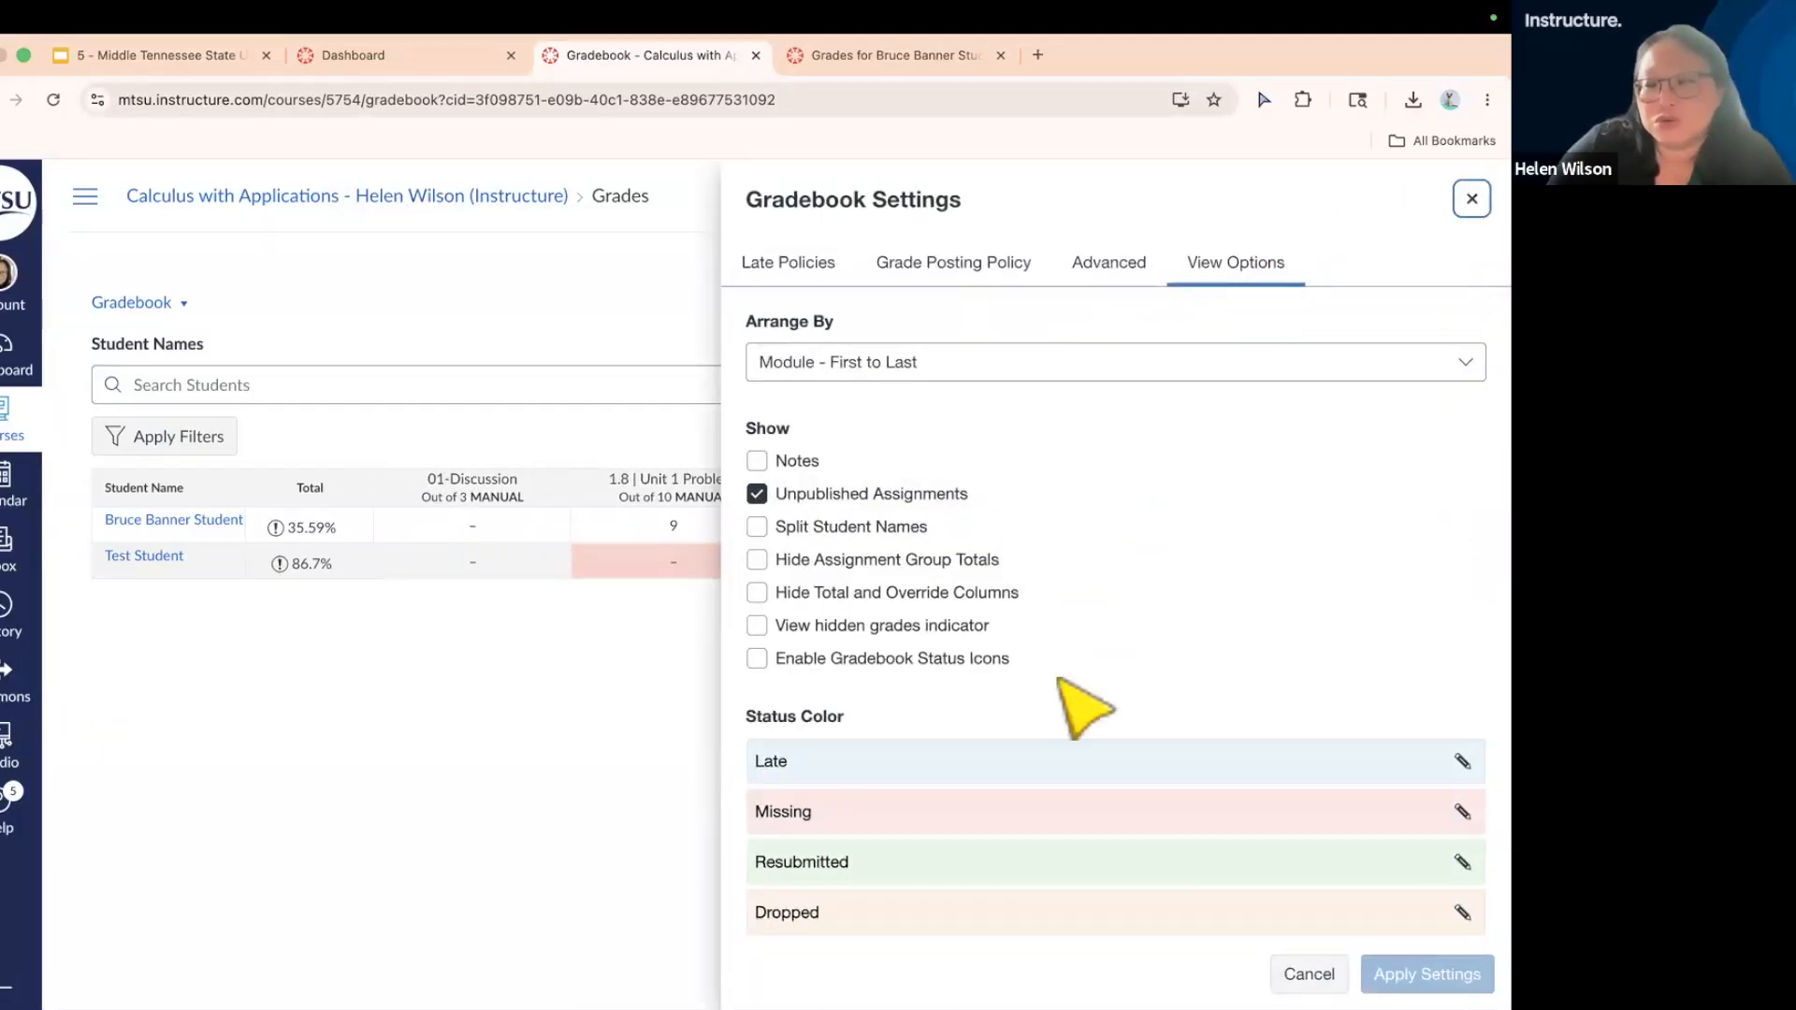
scroll(1082, 706, down, 2)
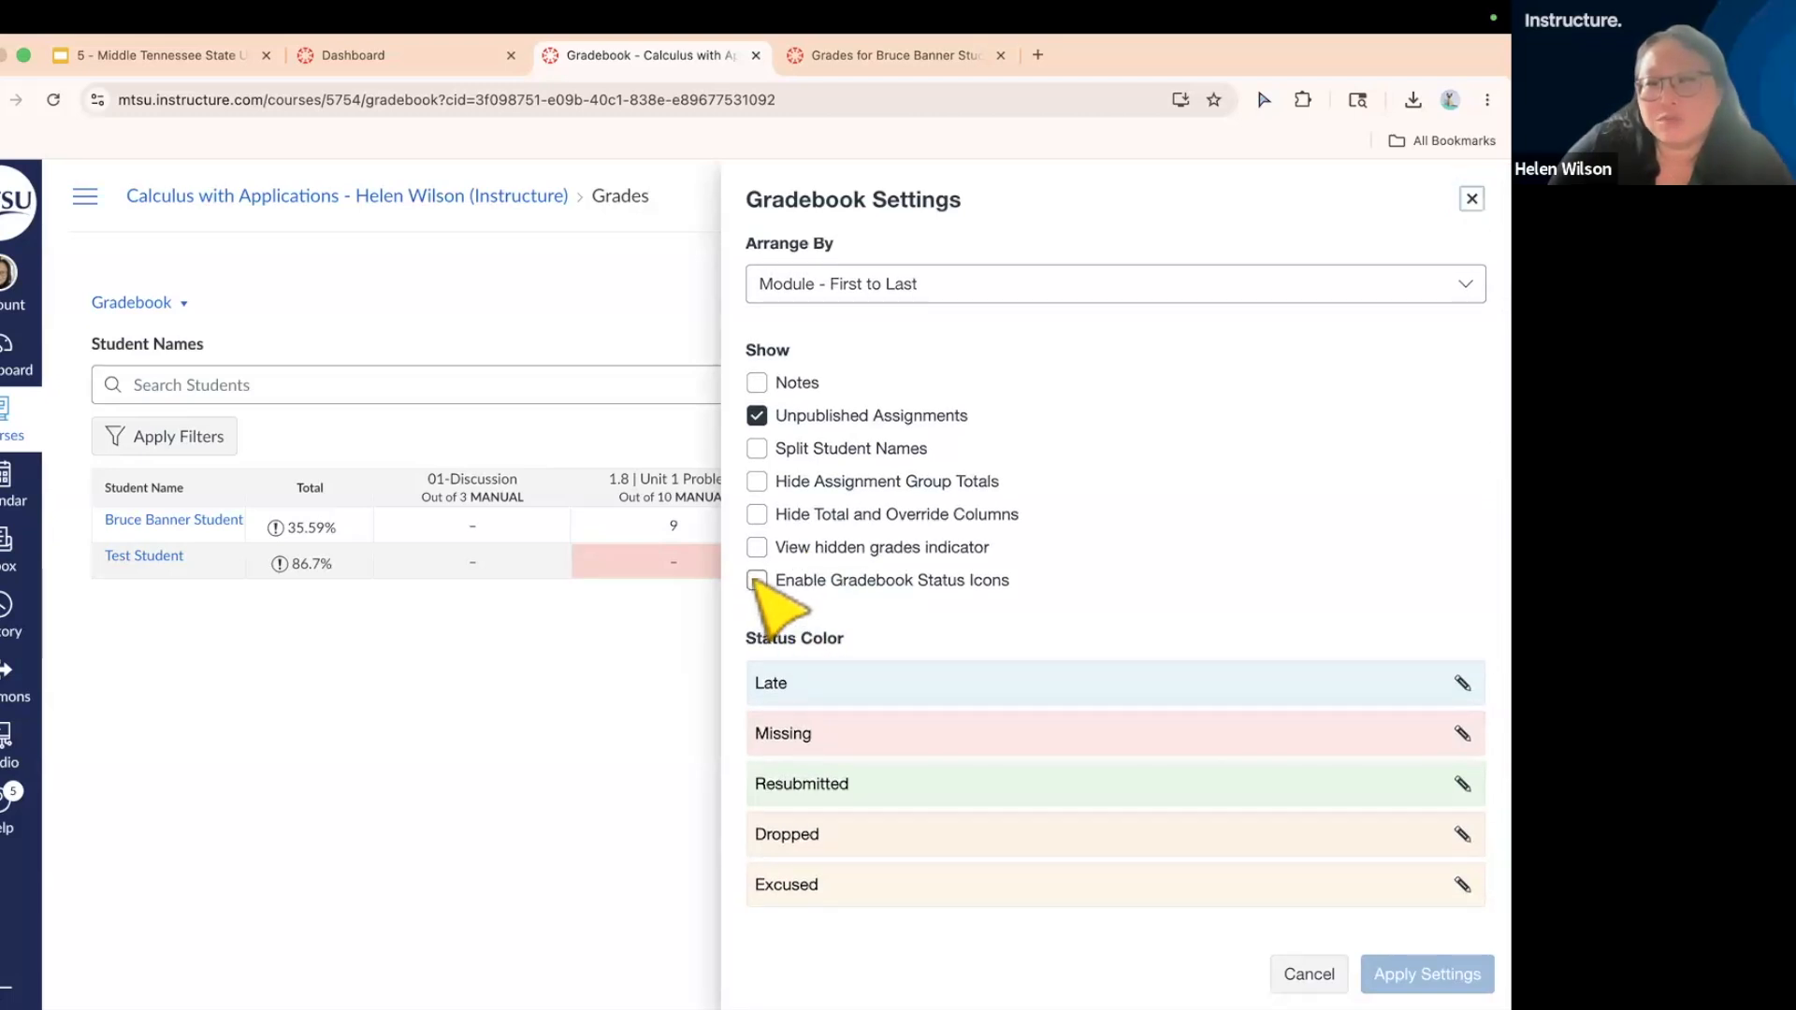
click(757, 580)
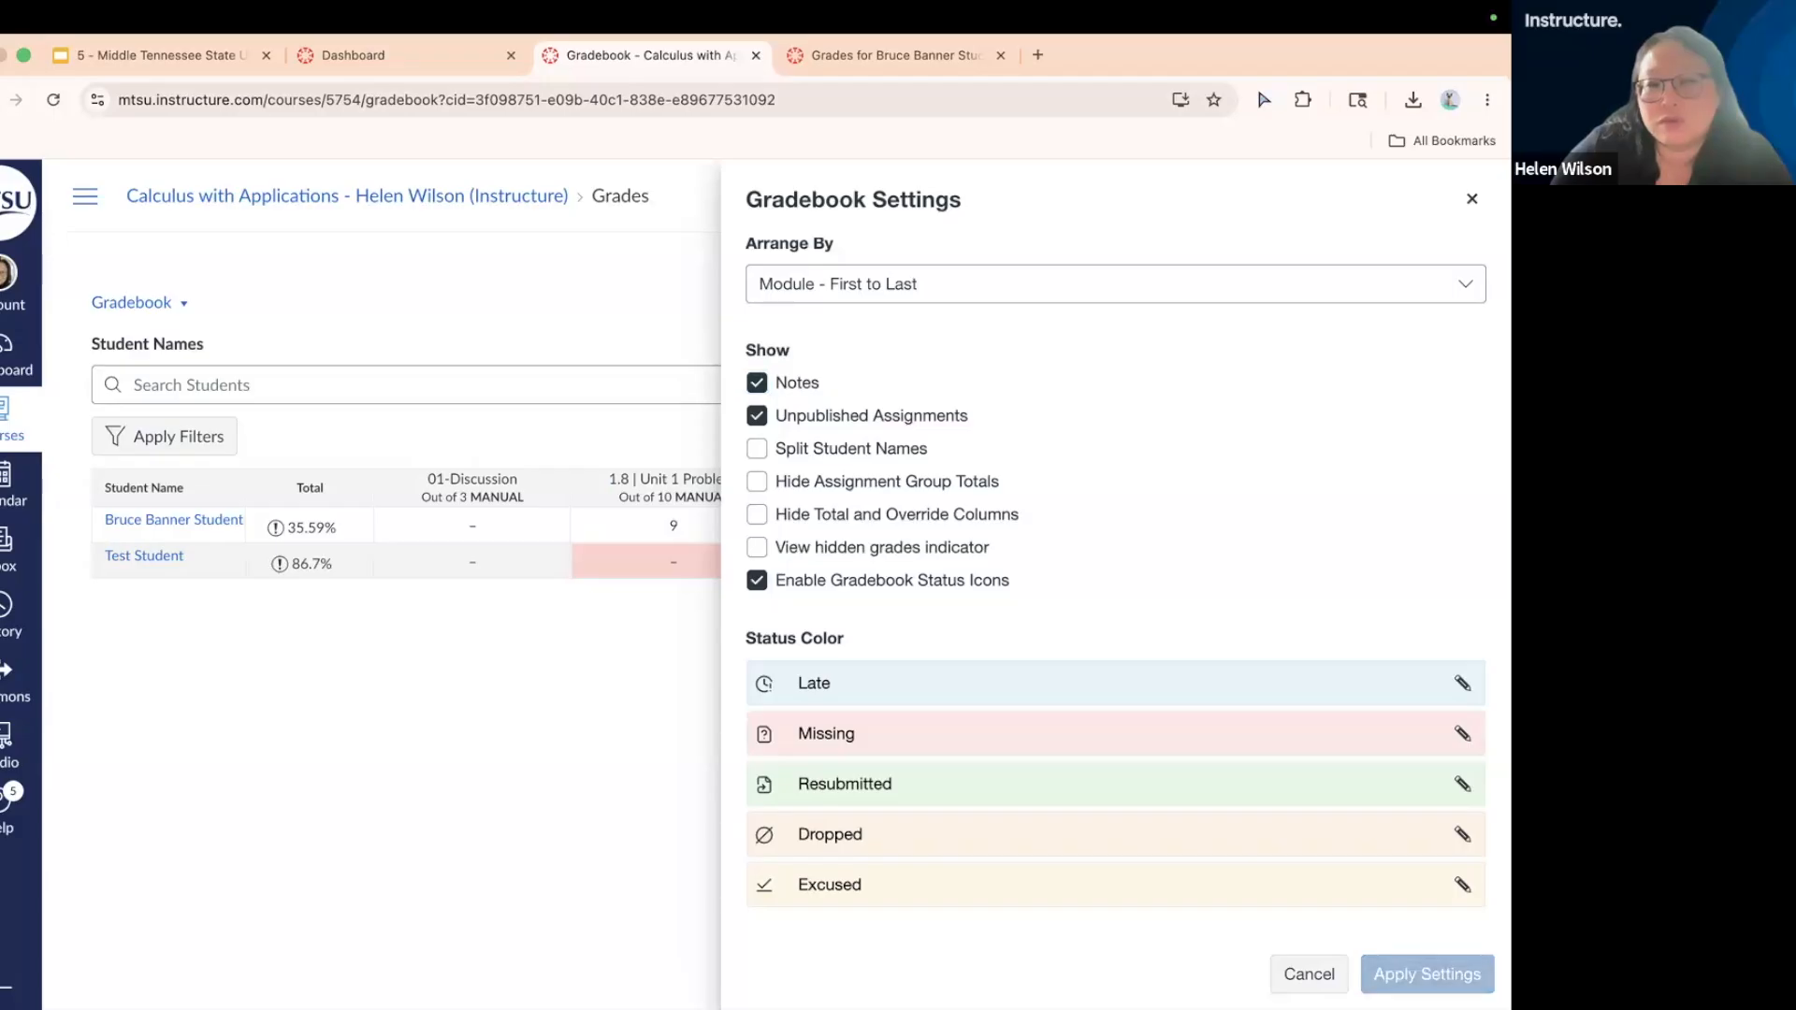
- Add the note "1 day extra" to the first student's row in the gradebook and save it
click(430, 526)
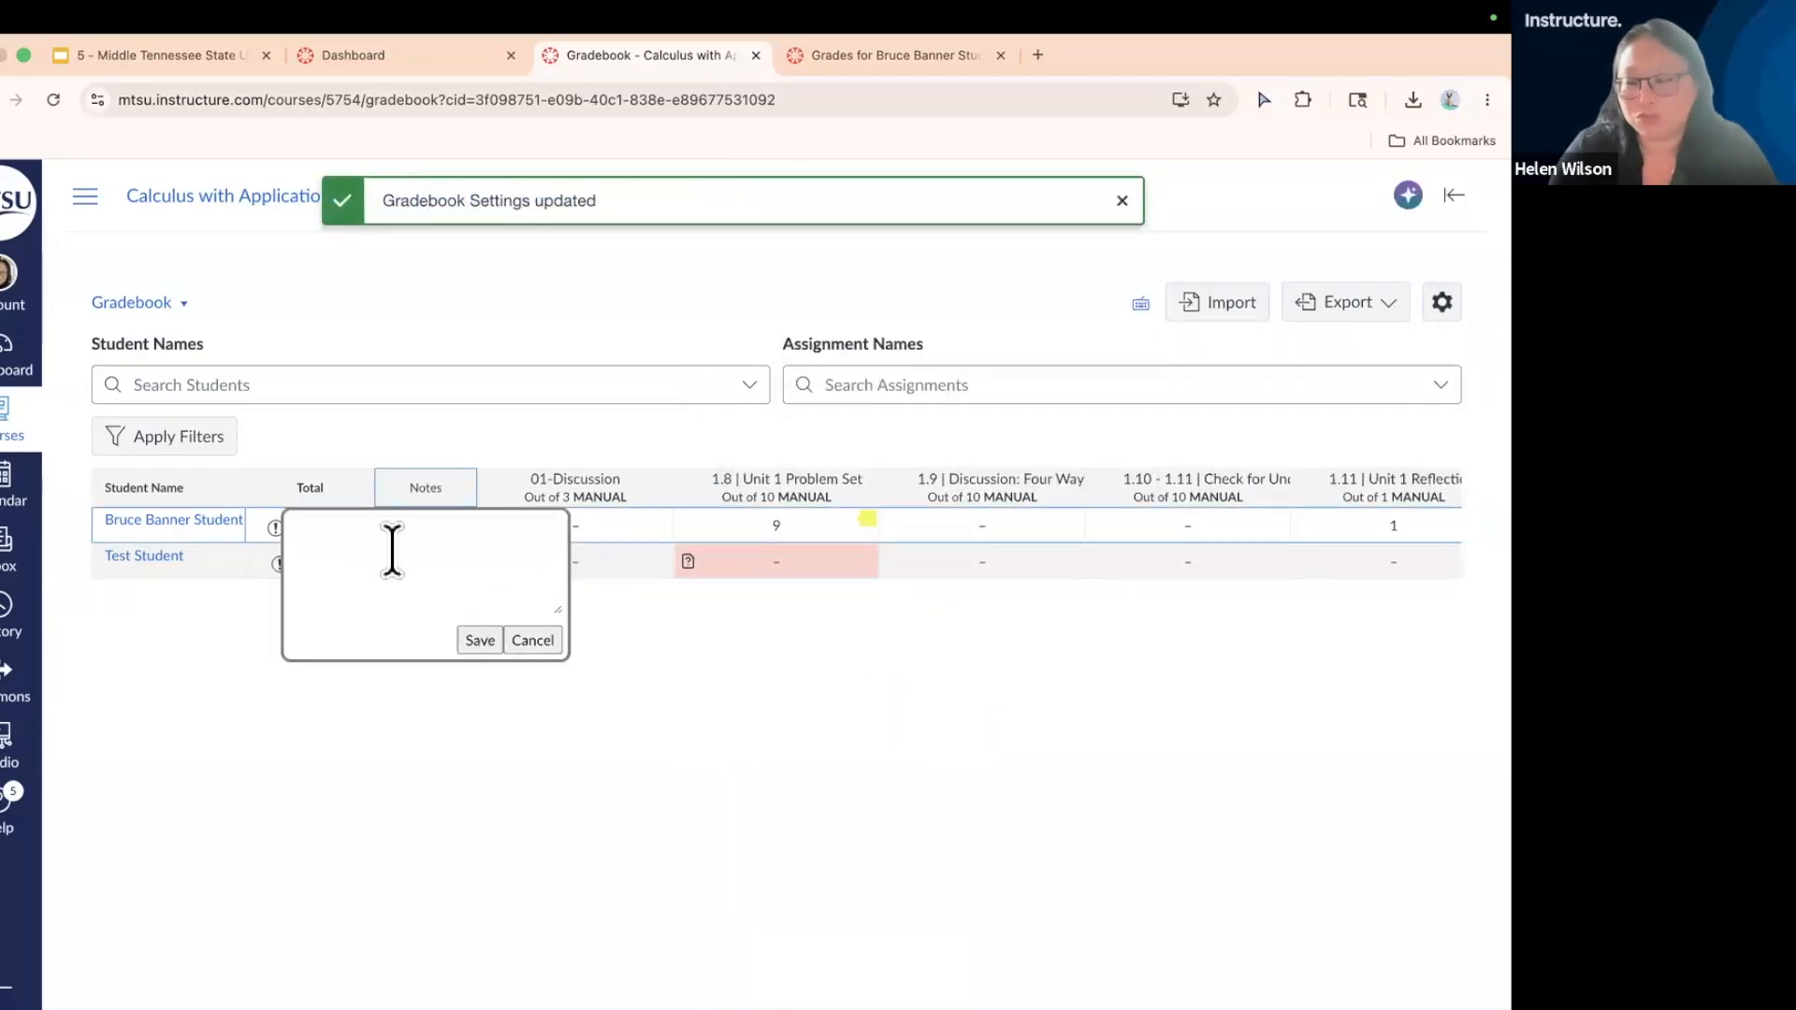
text(1 day extra)
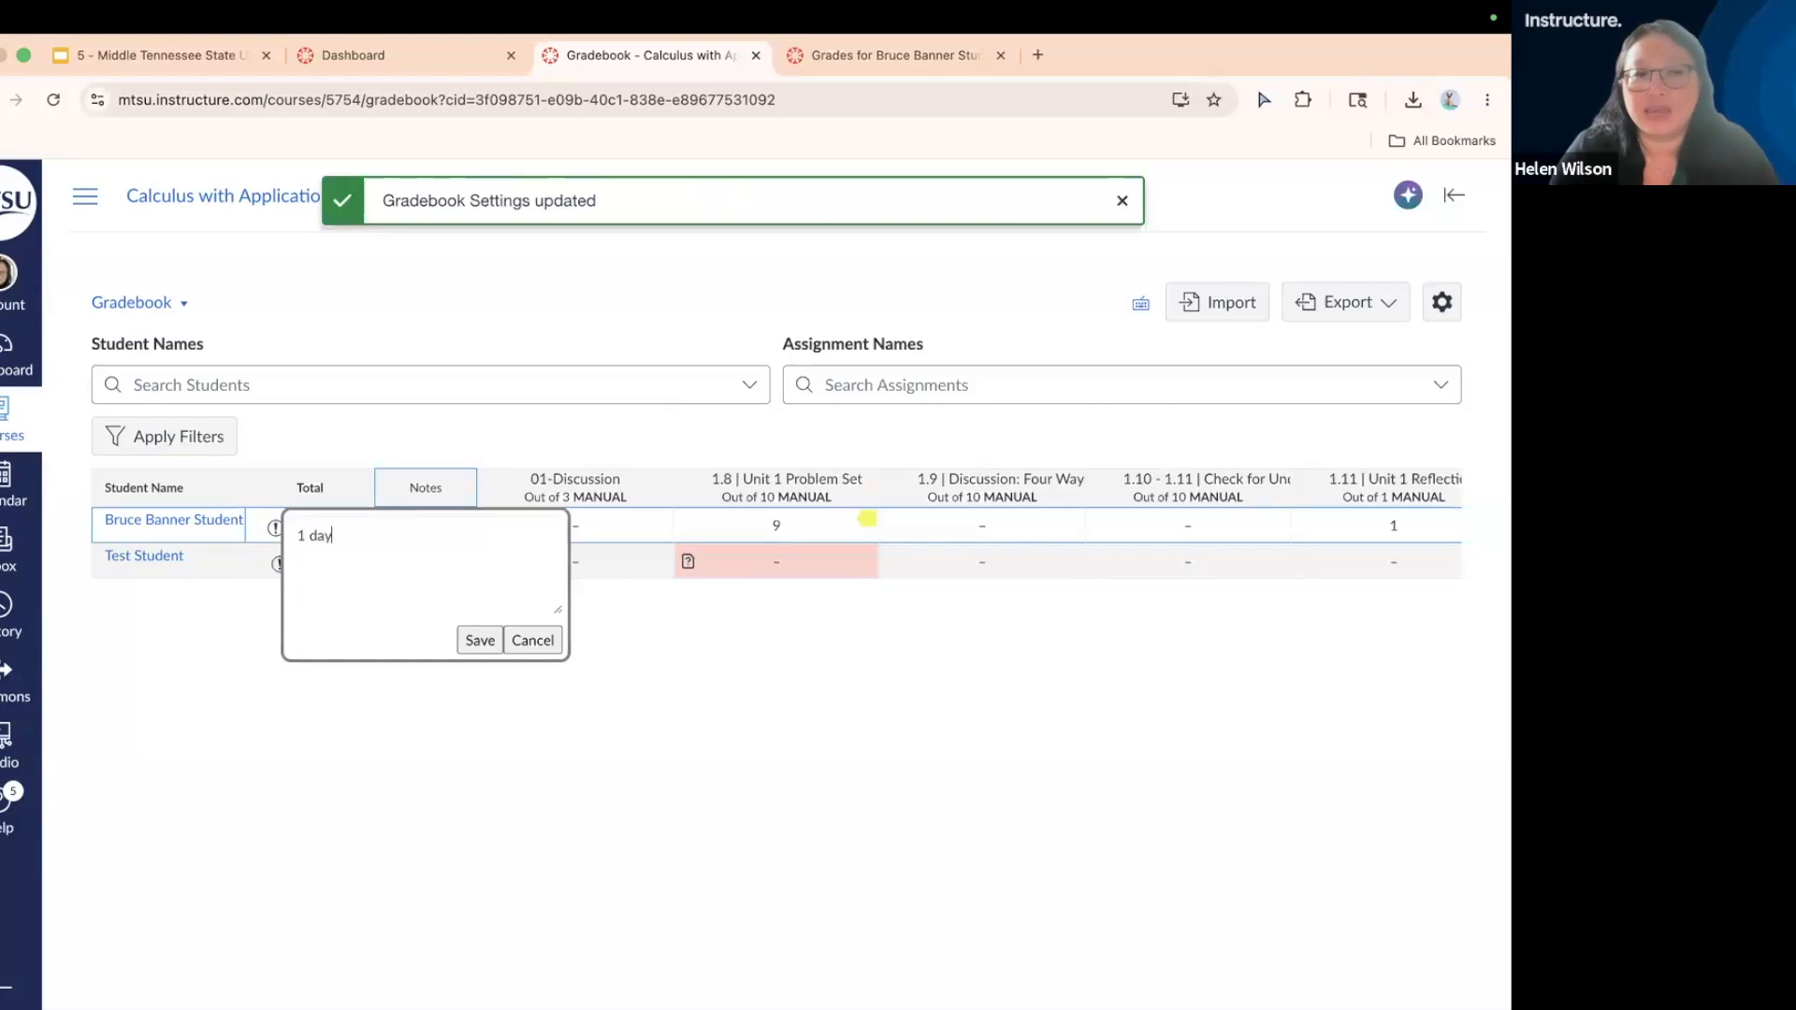
click(480, 640)
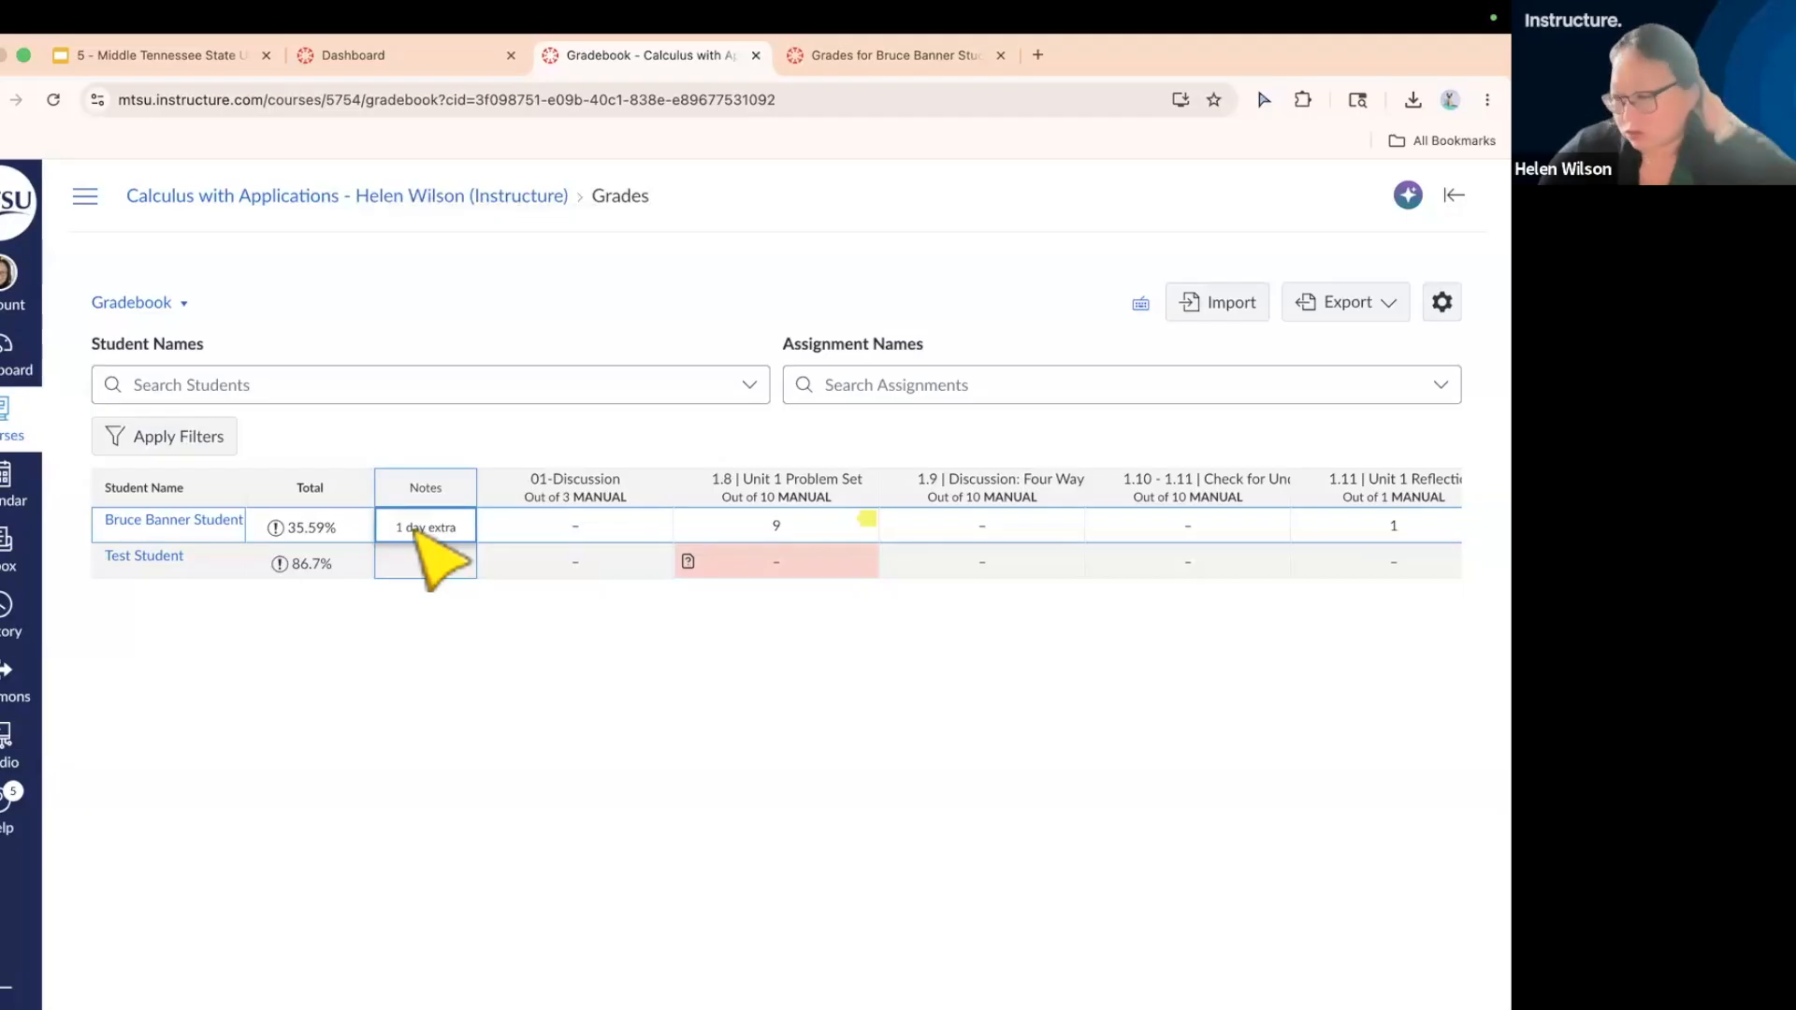
- Turn off the Notes column and unpublished assignments in the gradebook view options, and apply the settings
click(1442, 304)
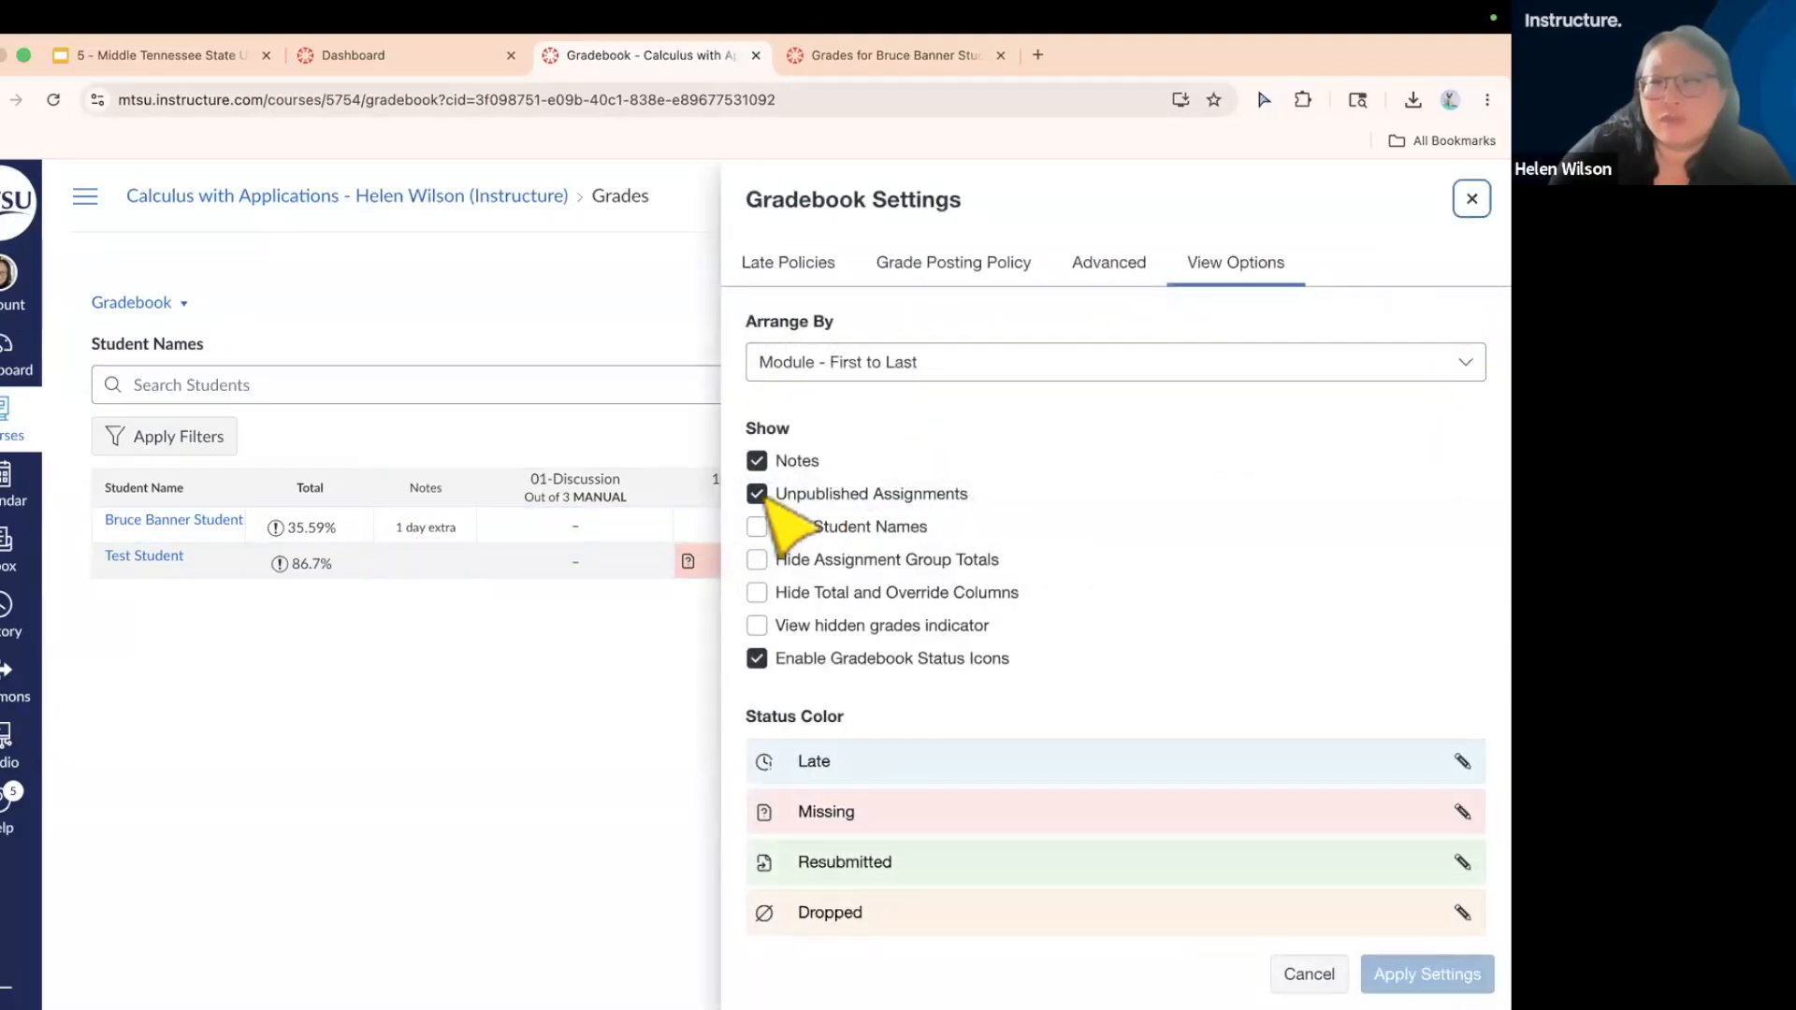
click(757, 460)
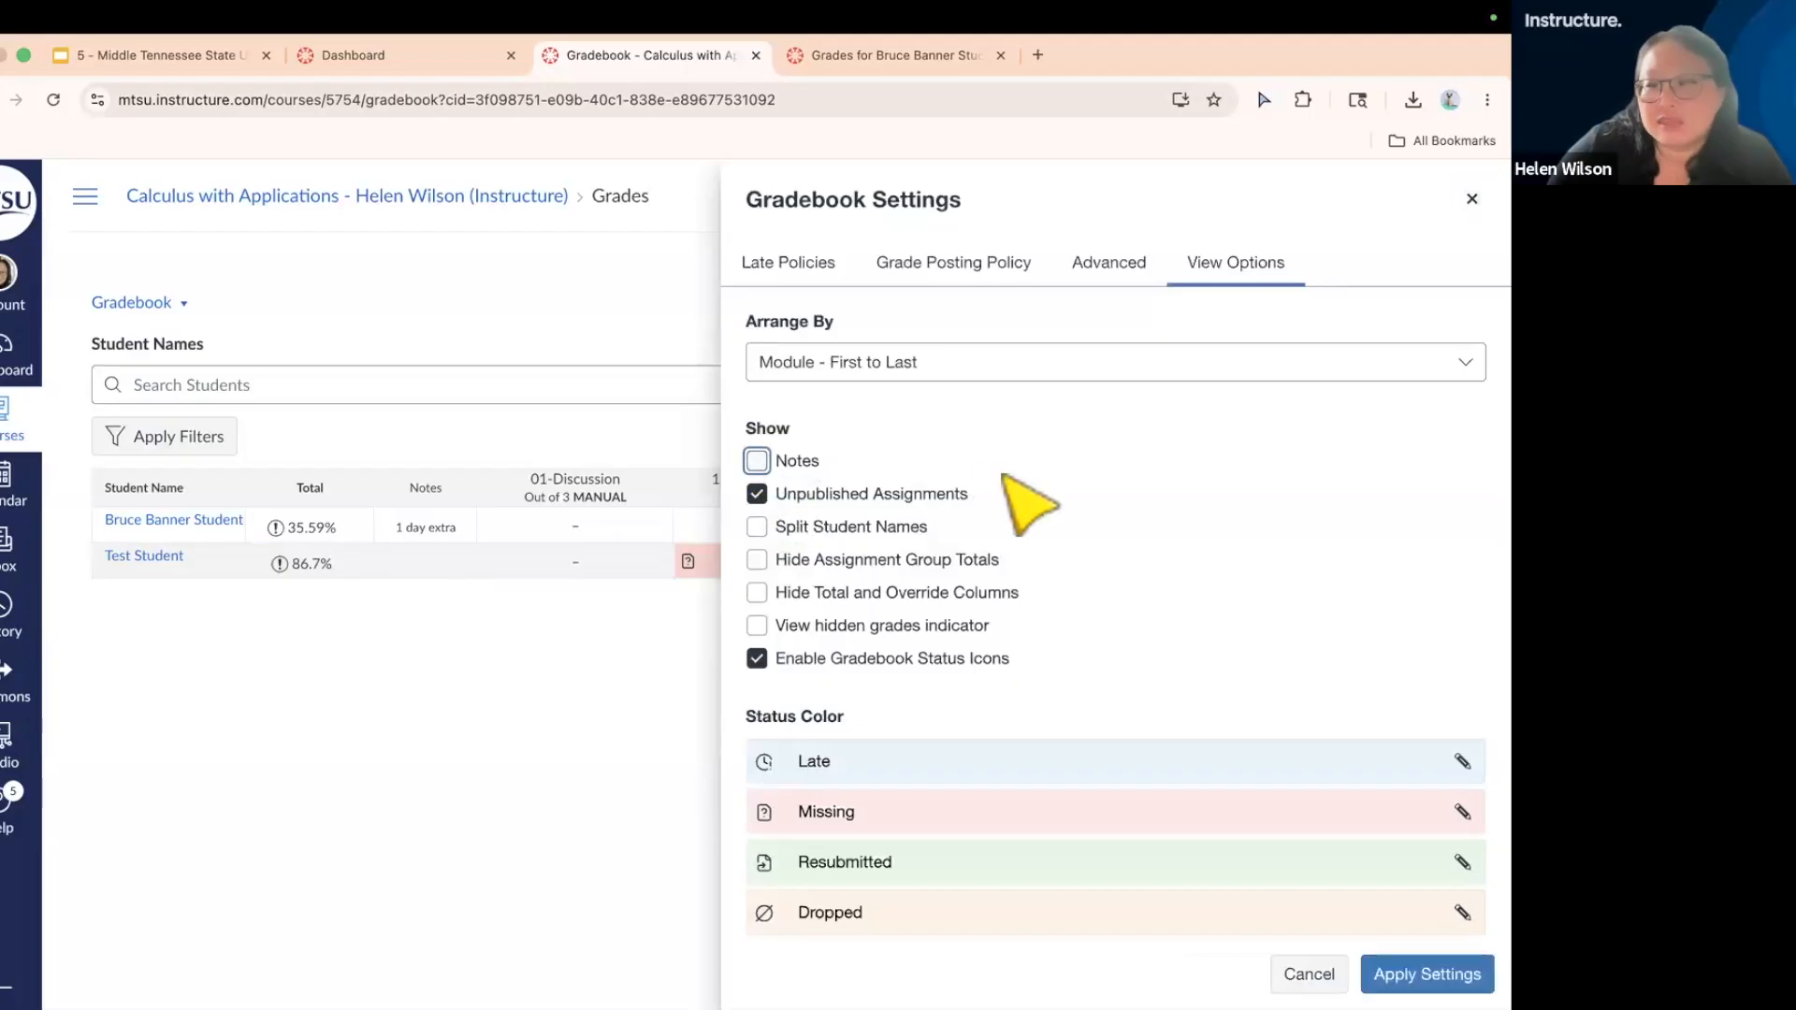
click(757, 494)
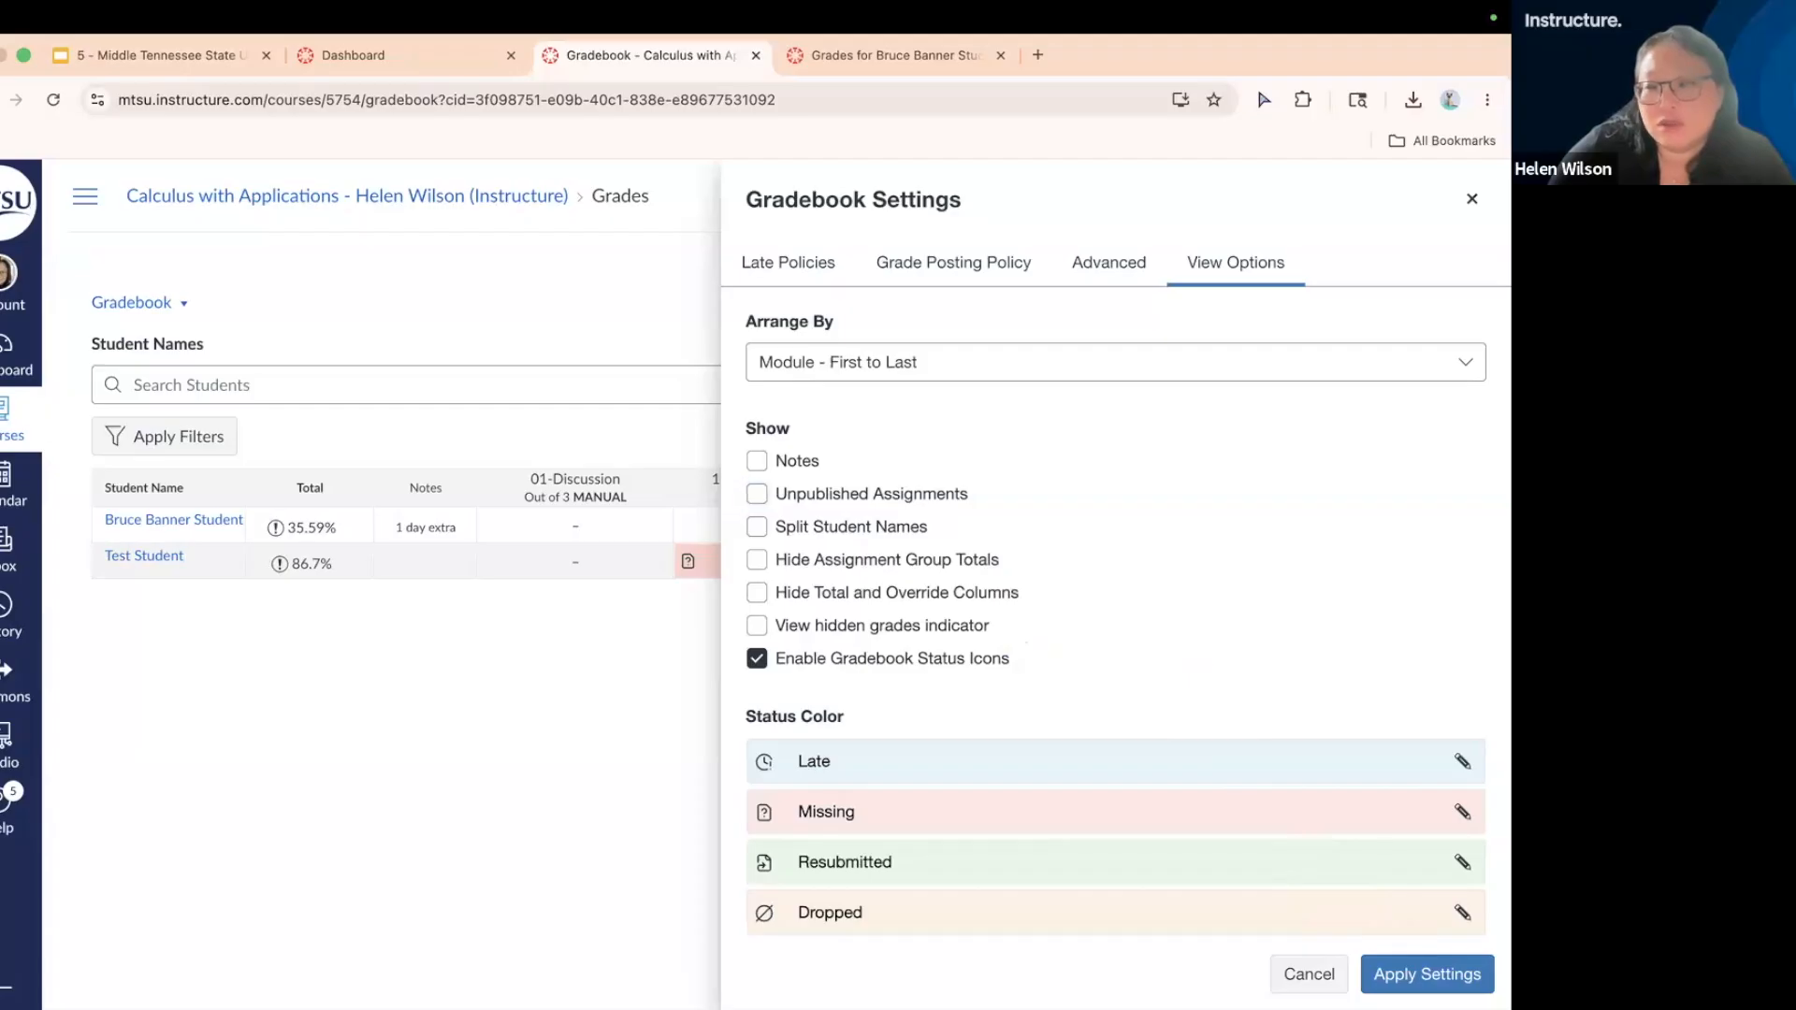
click(1427, 974)
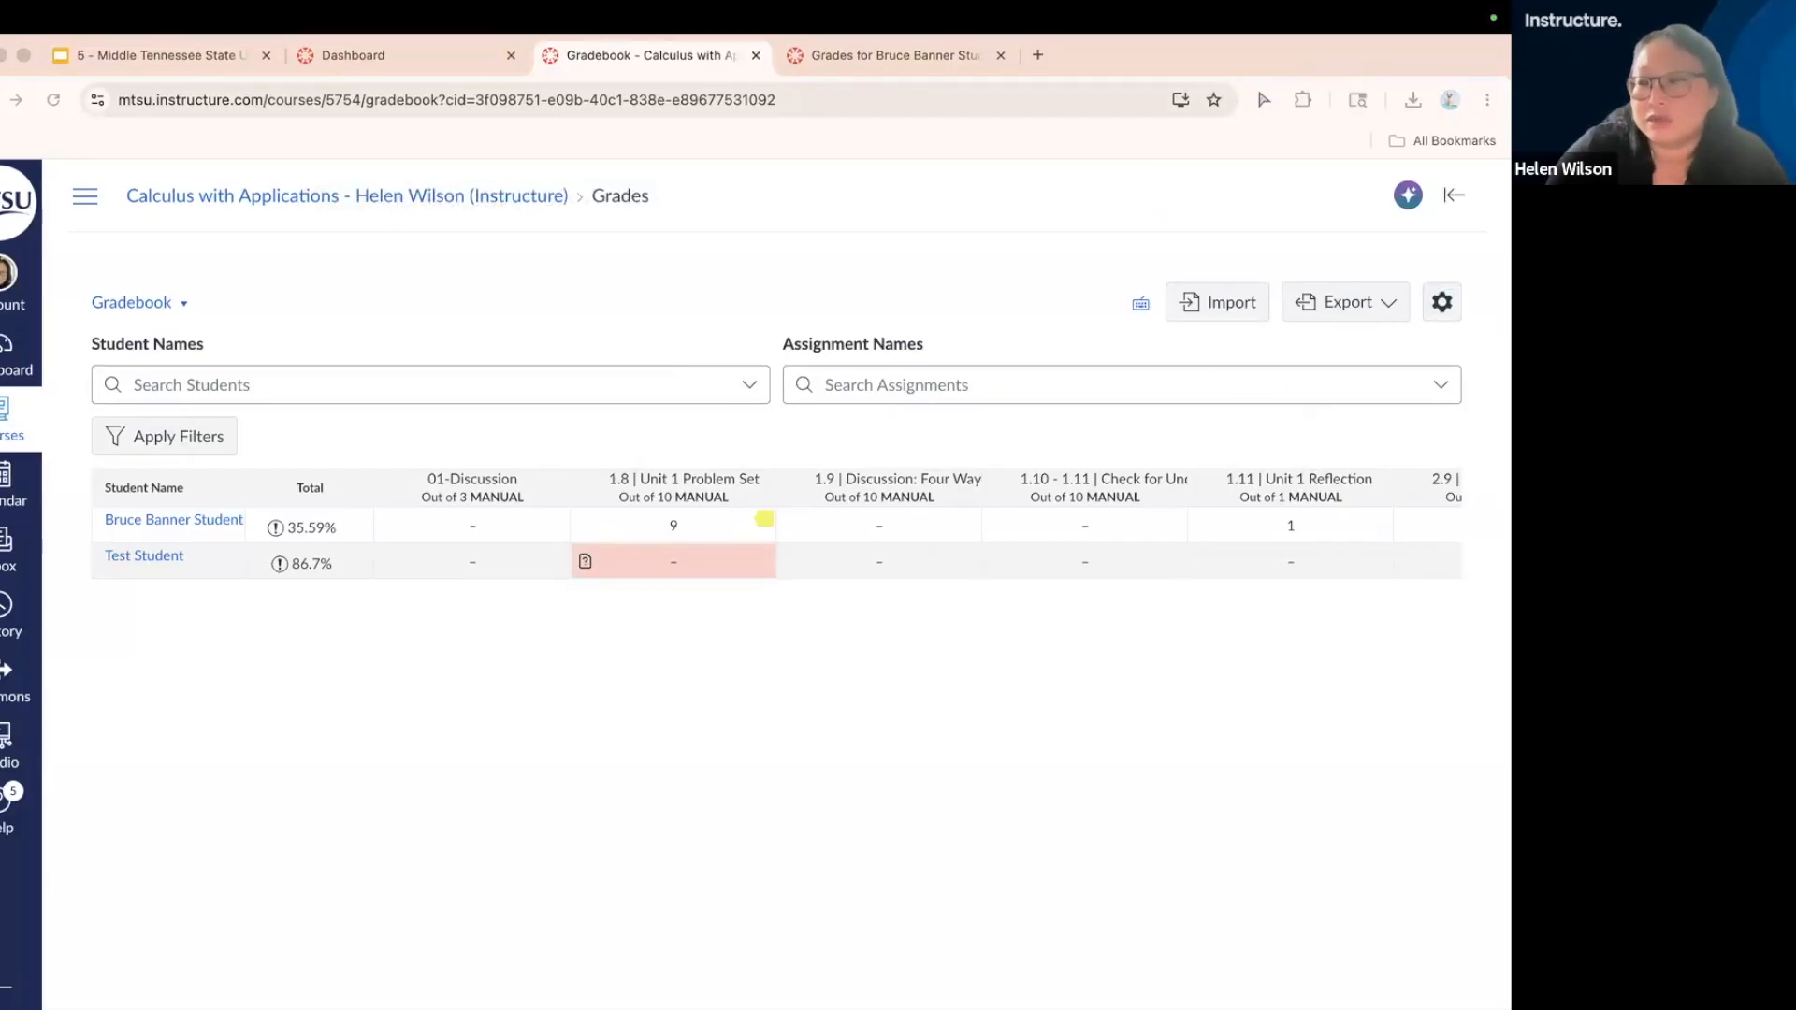
- Close the gradebook settings without changes, switch to the Google Slides presentation, and start the 3-minute timer on the Work Time slide
click(1441, 304)
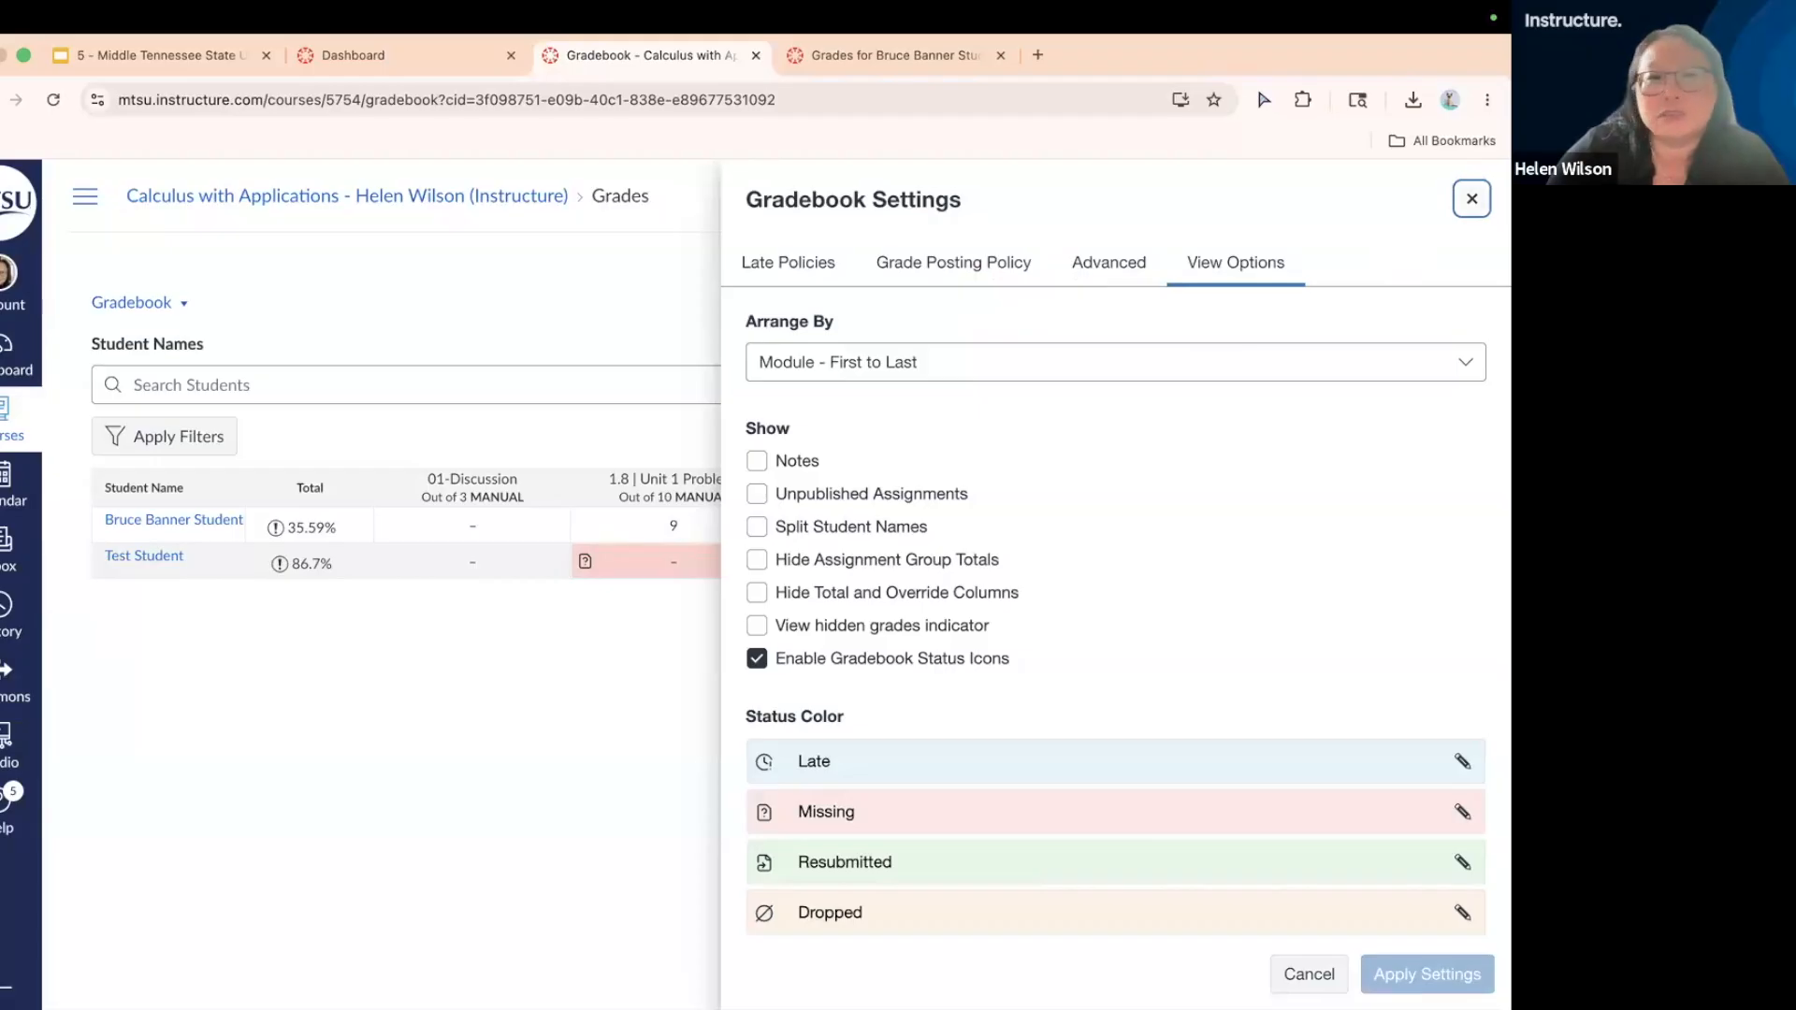
key(Escape)
click(142, 52)
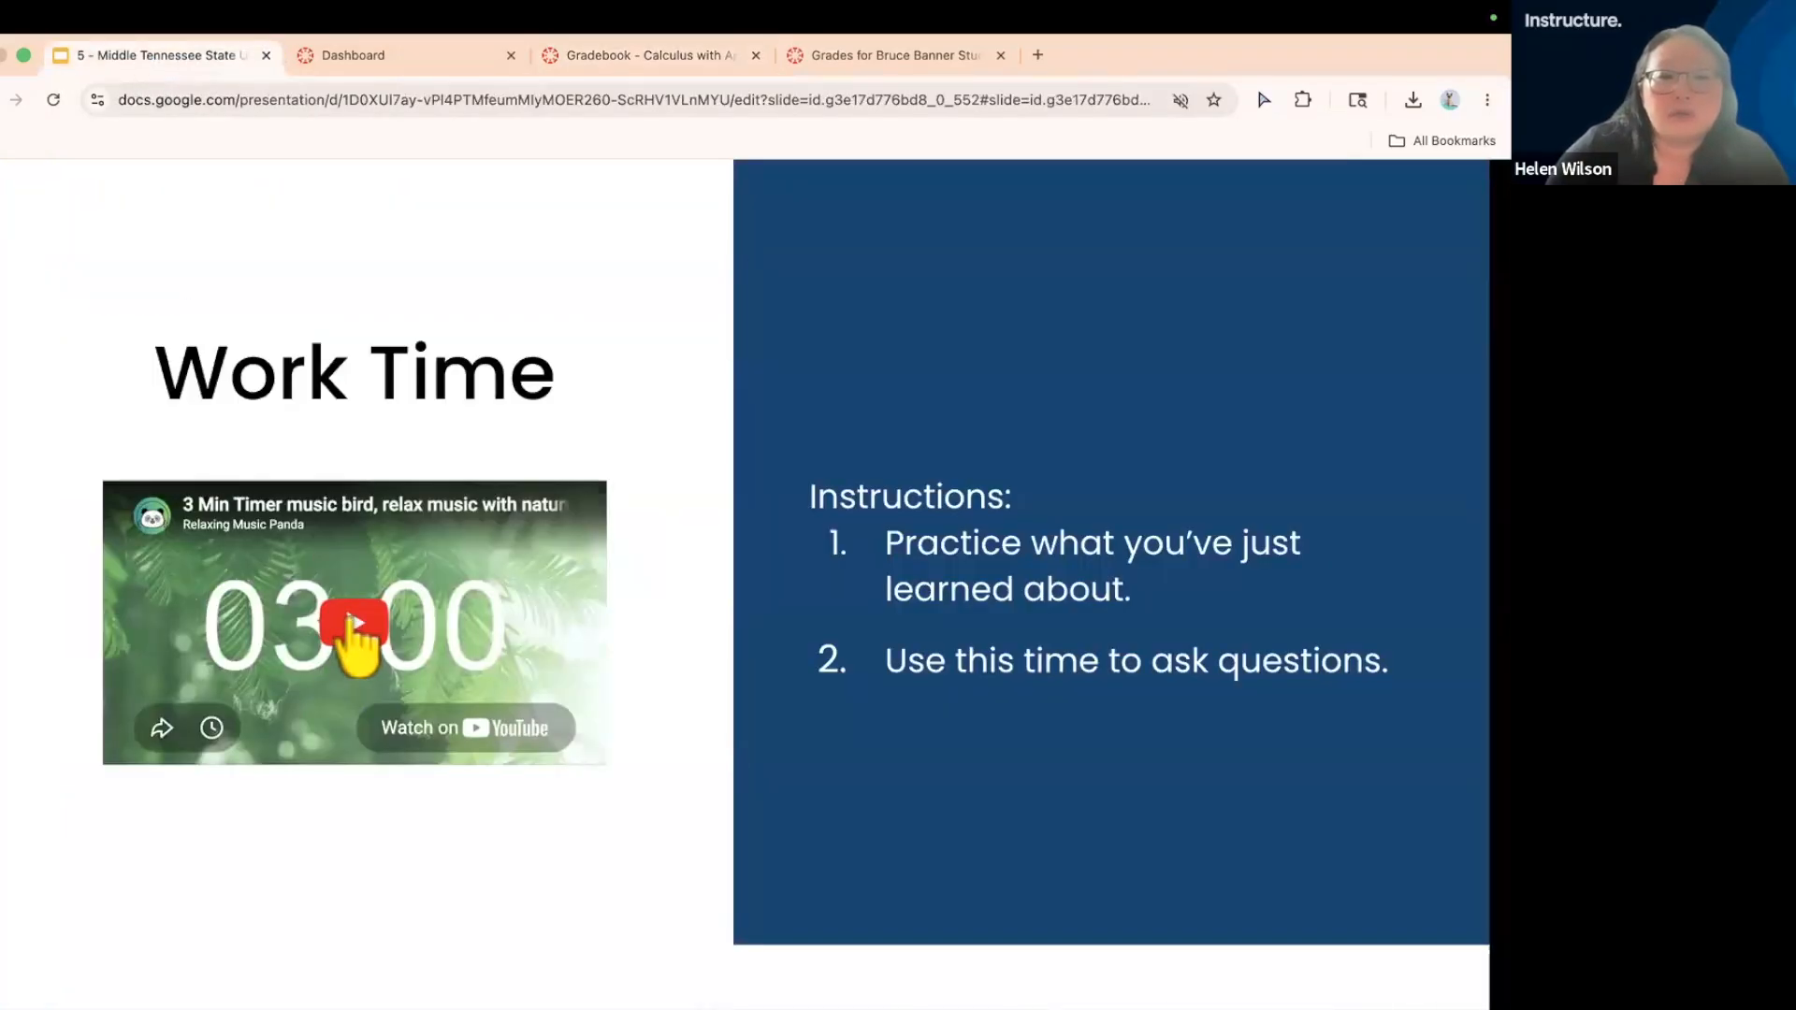
click(351, 625)
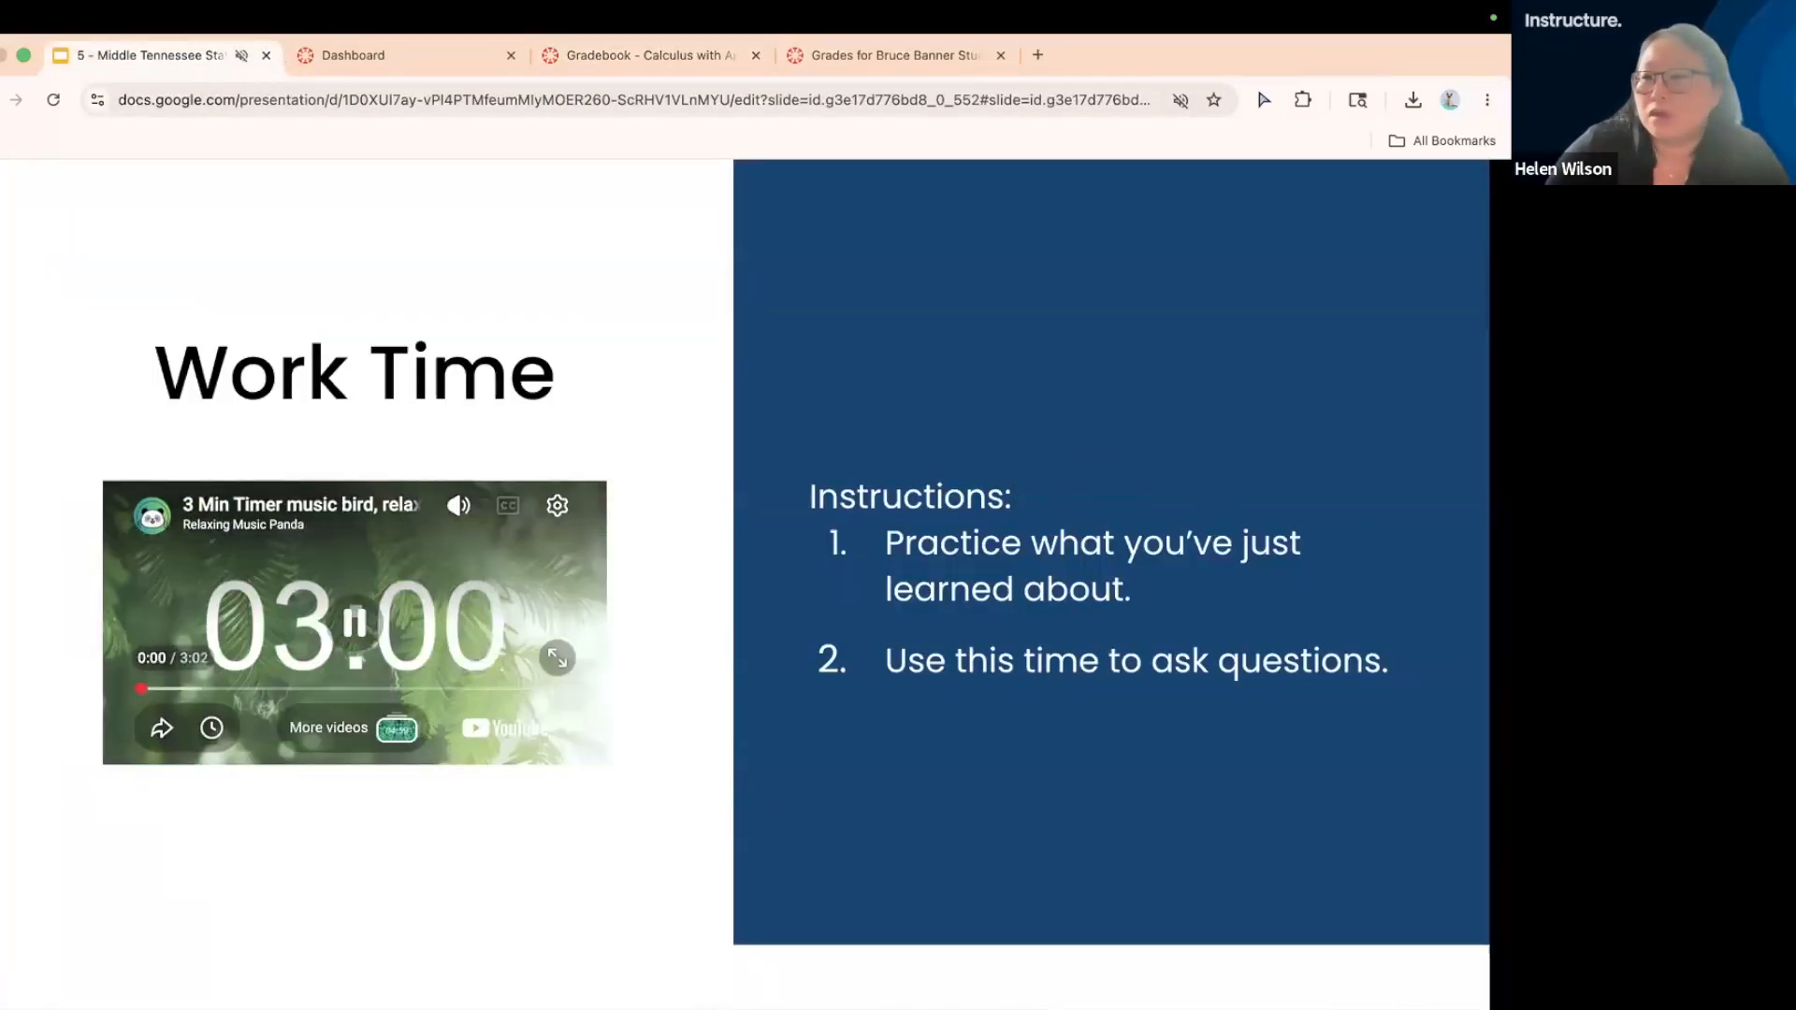
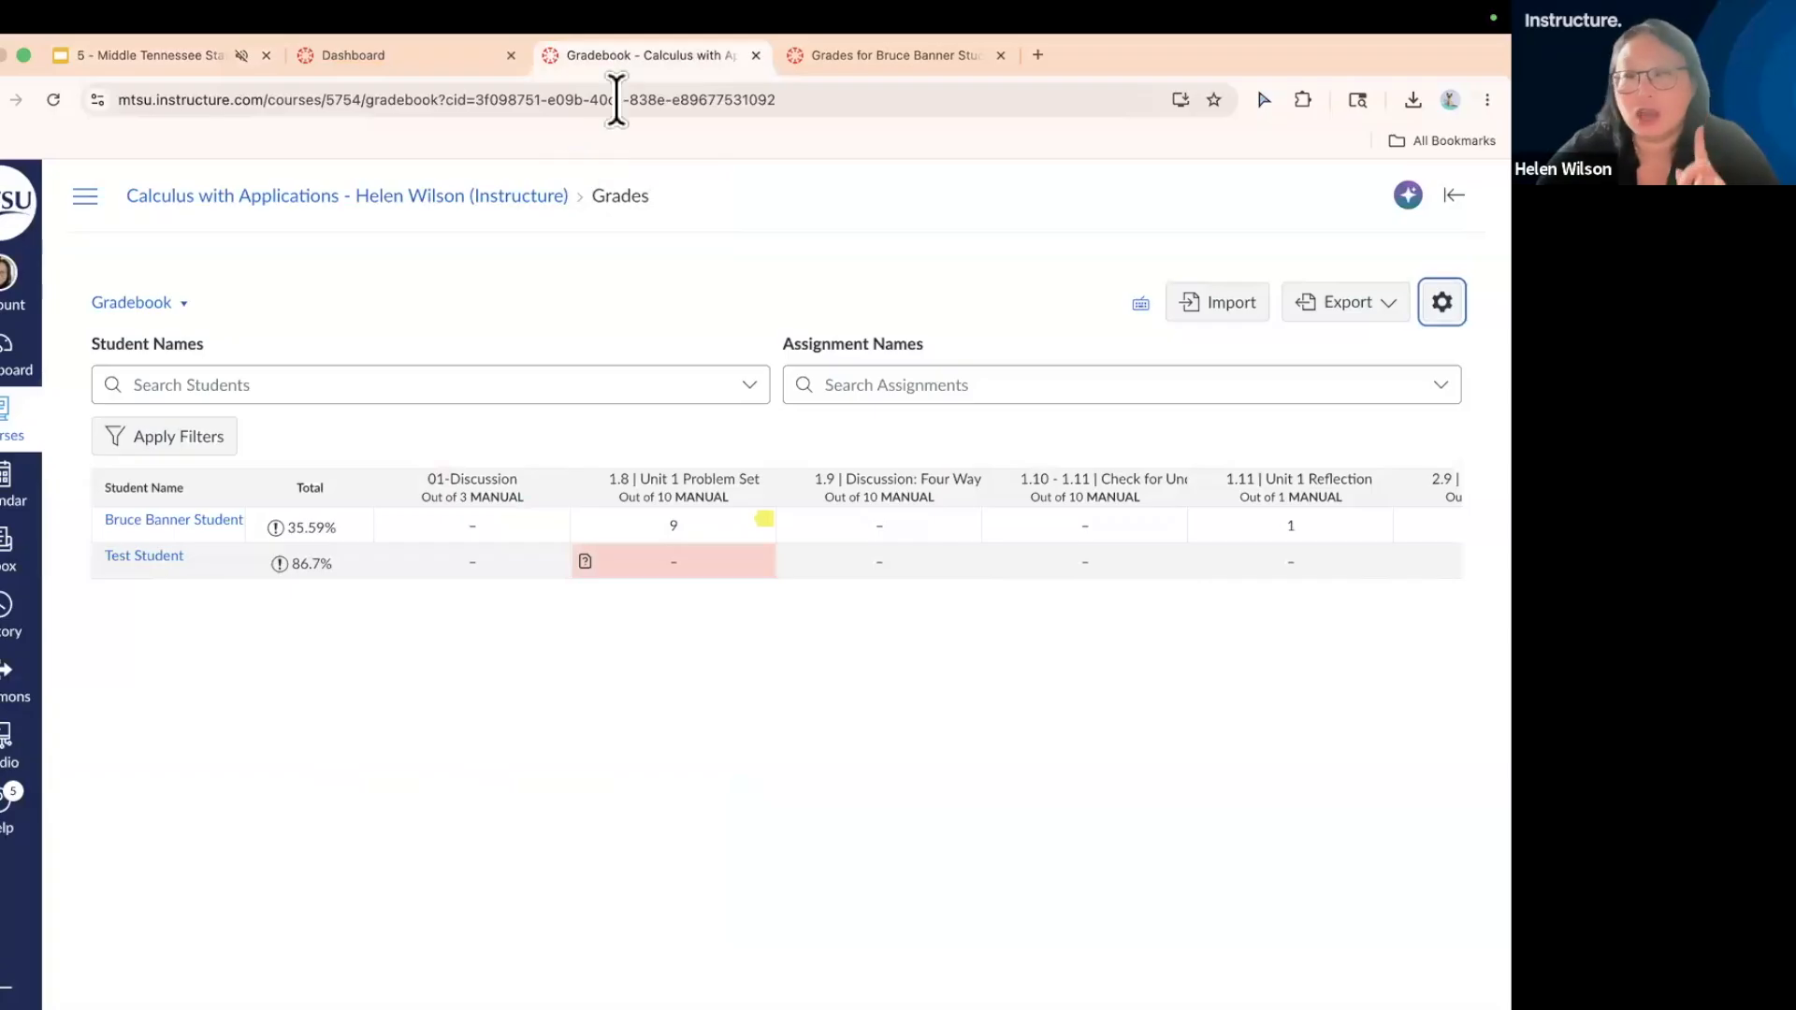
- In the Canvas course settings, turn on hiding totals in the student grades summary and update the course details
click(85, 199)
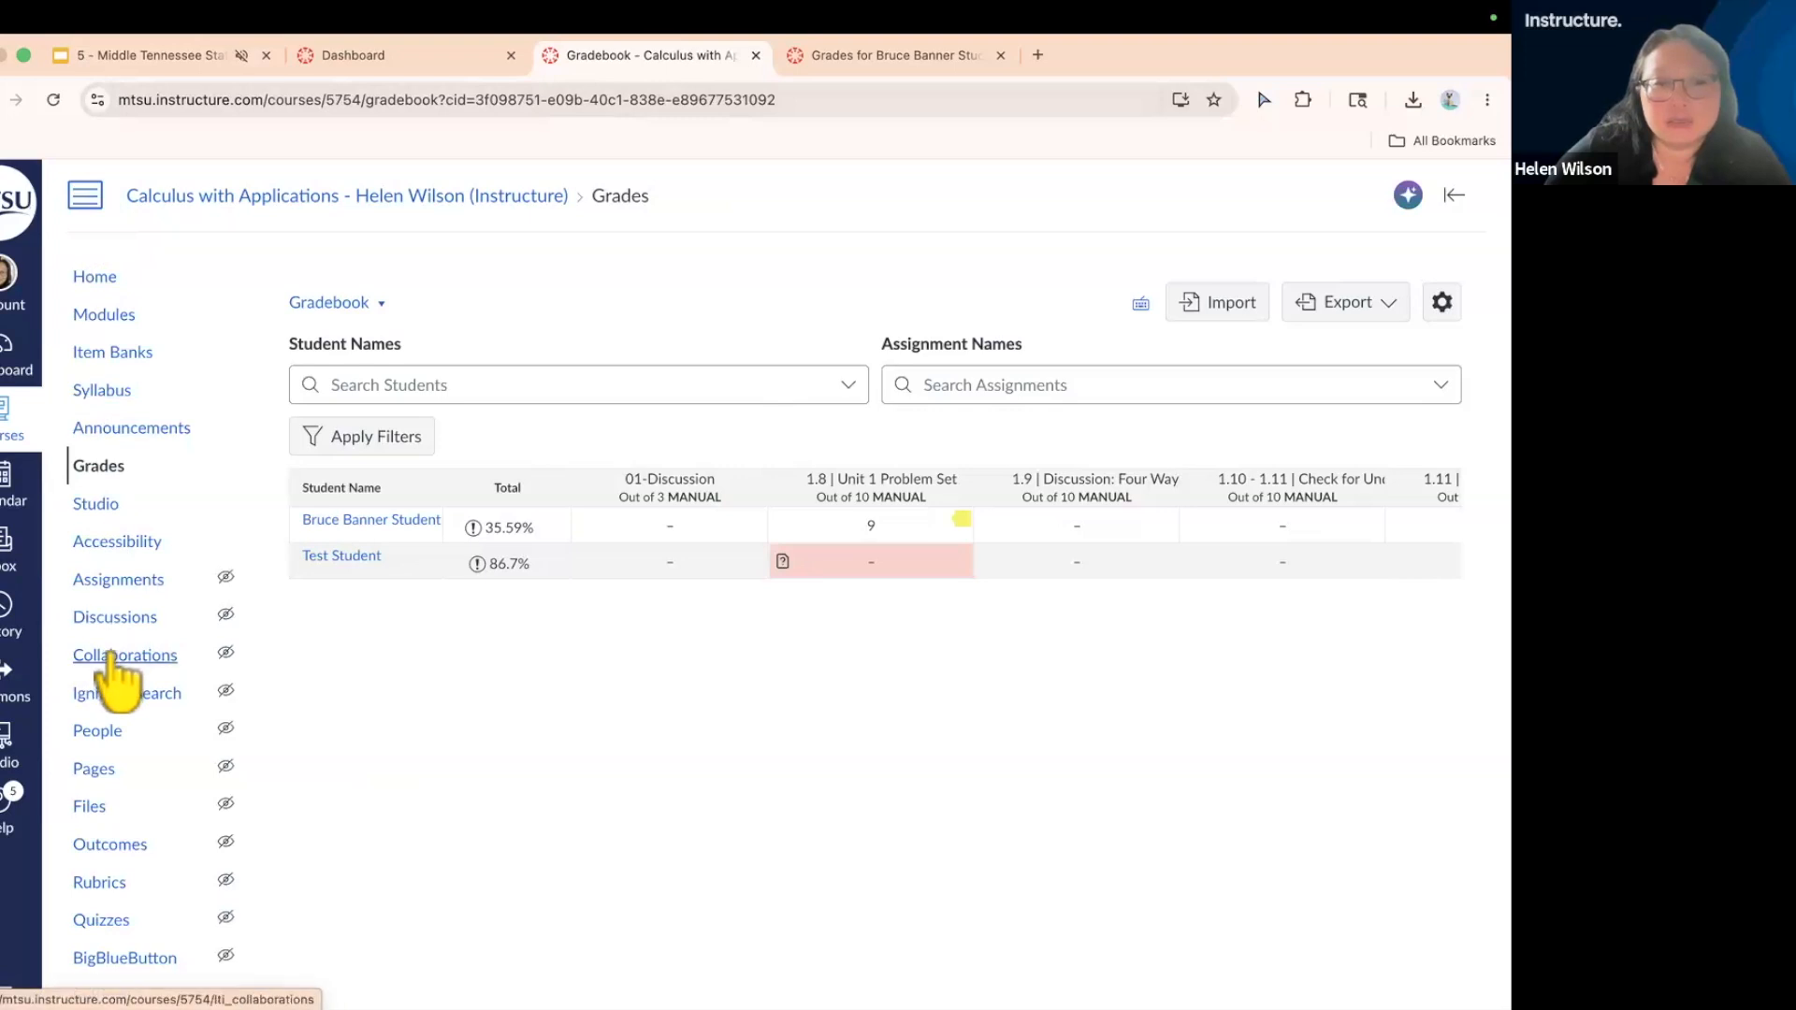
scroll(120, 676, down, 1)
click(102, 991)
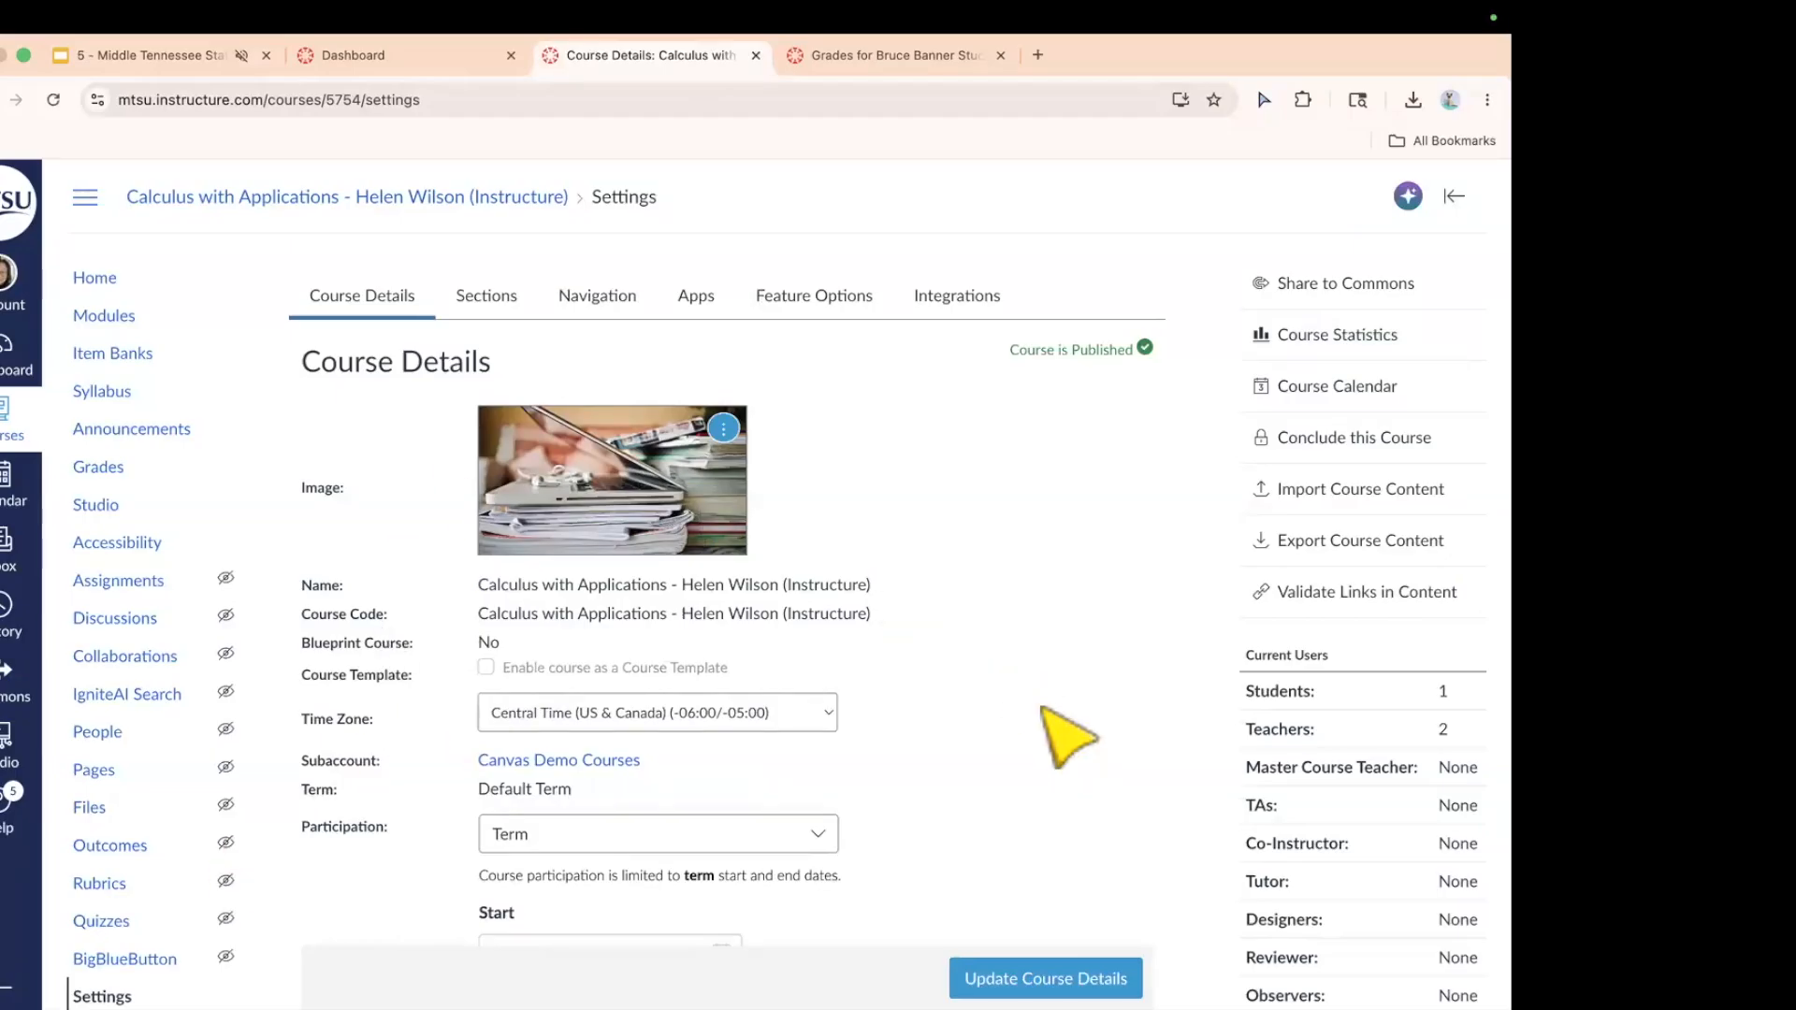
scroll(1068, 737, down, 9)
scroll(1067, 736, down, 9)
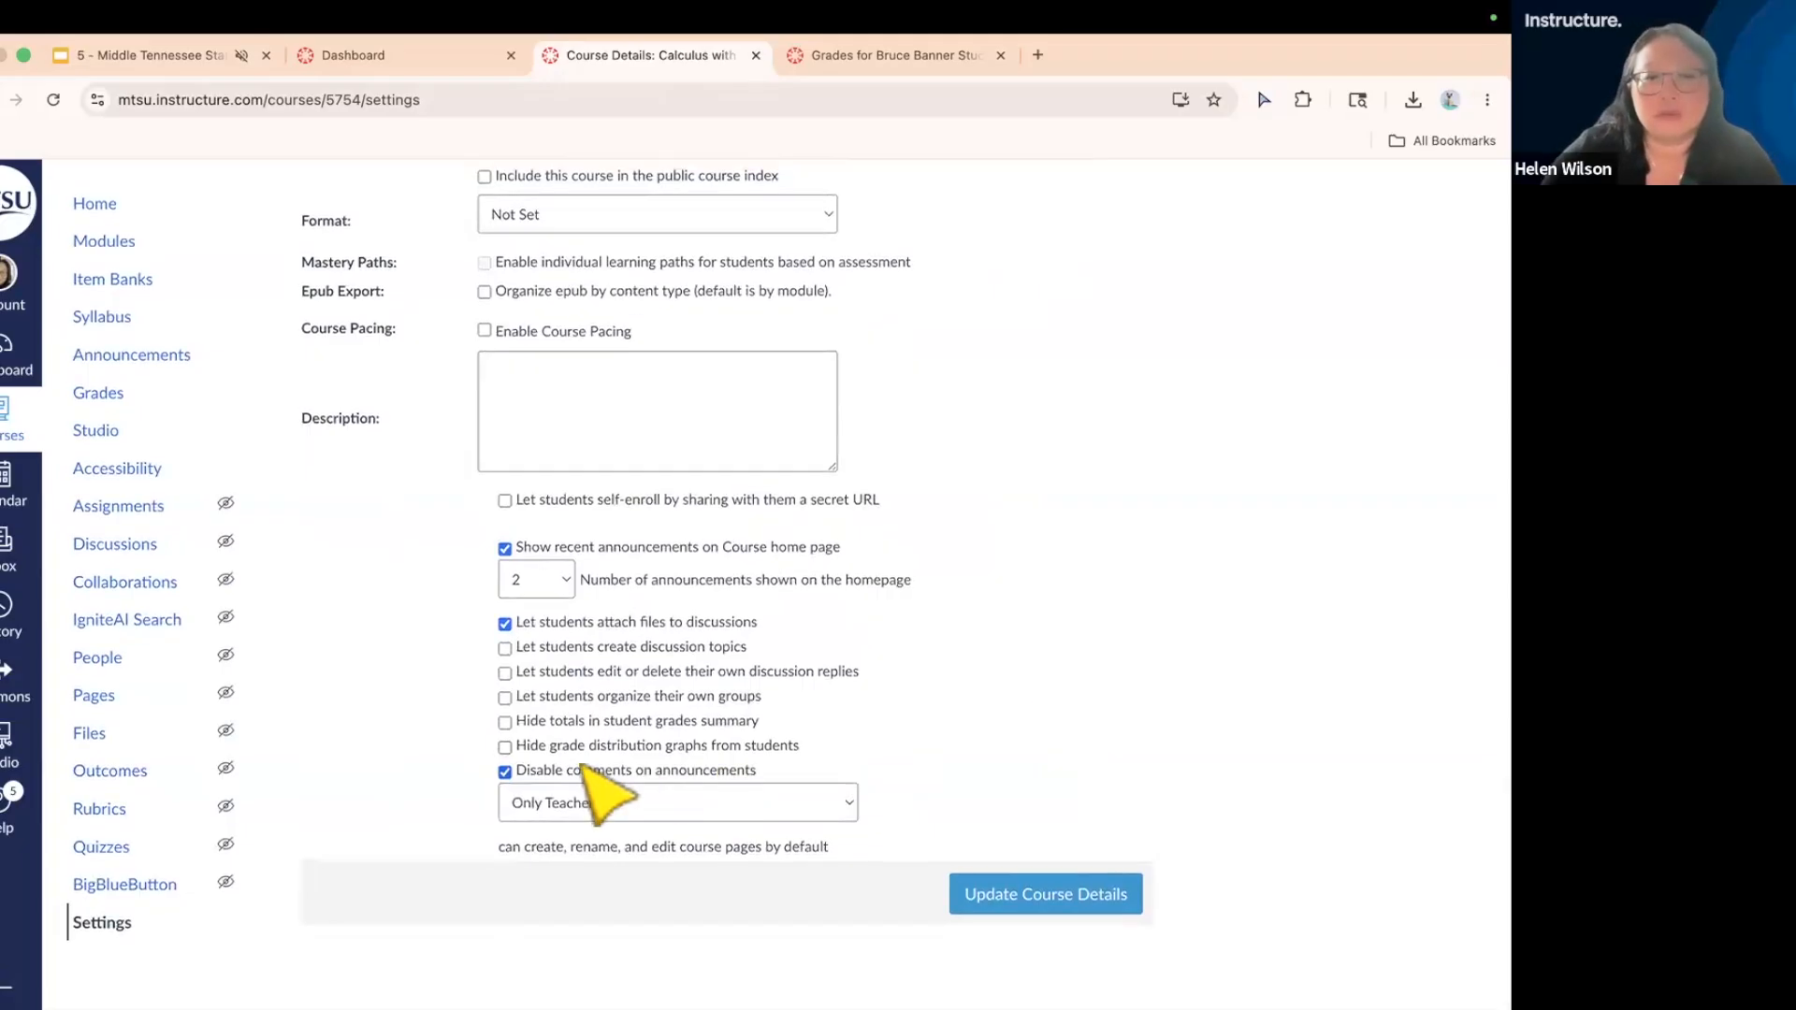
scroll(582, 764, up, 5)
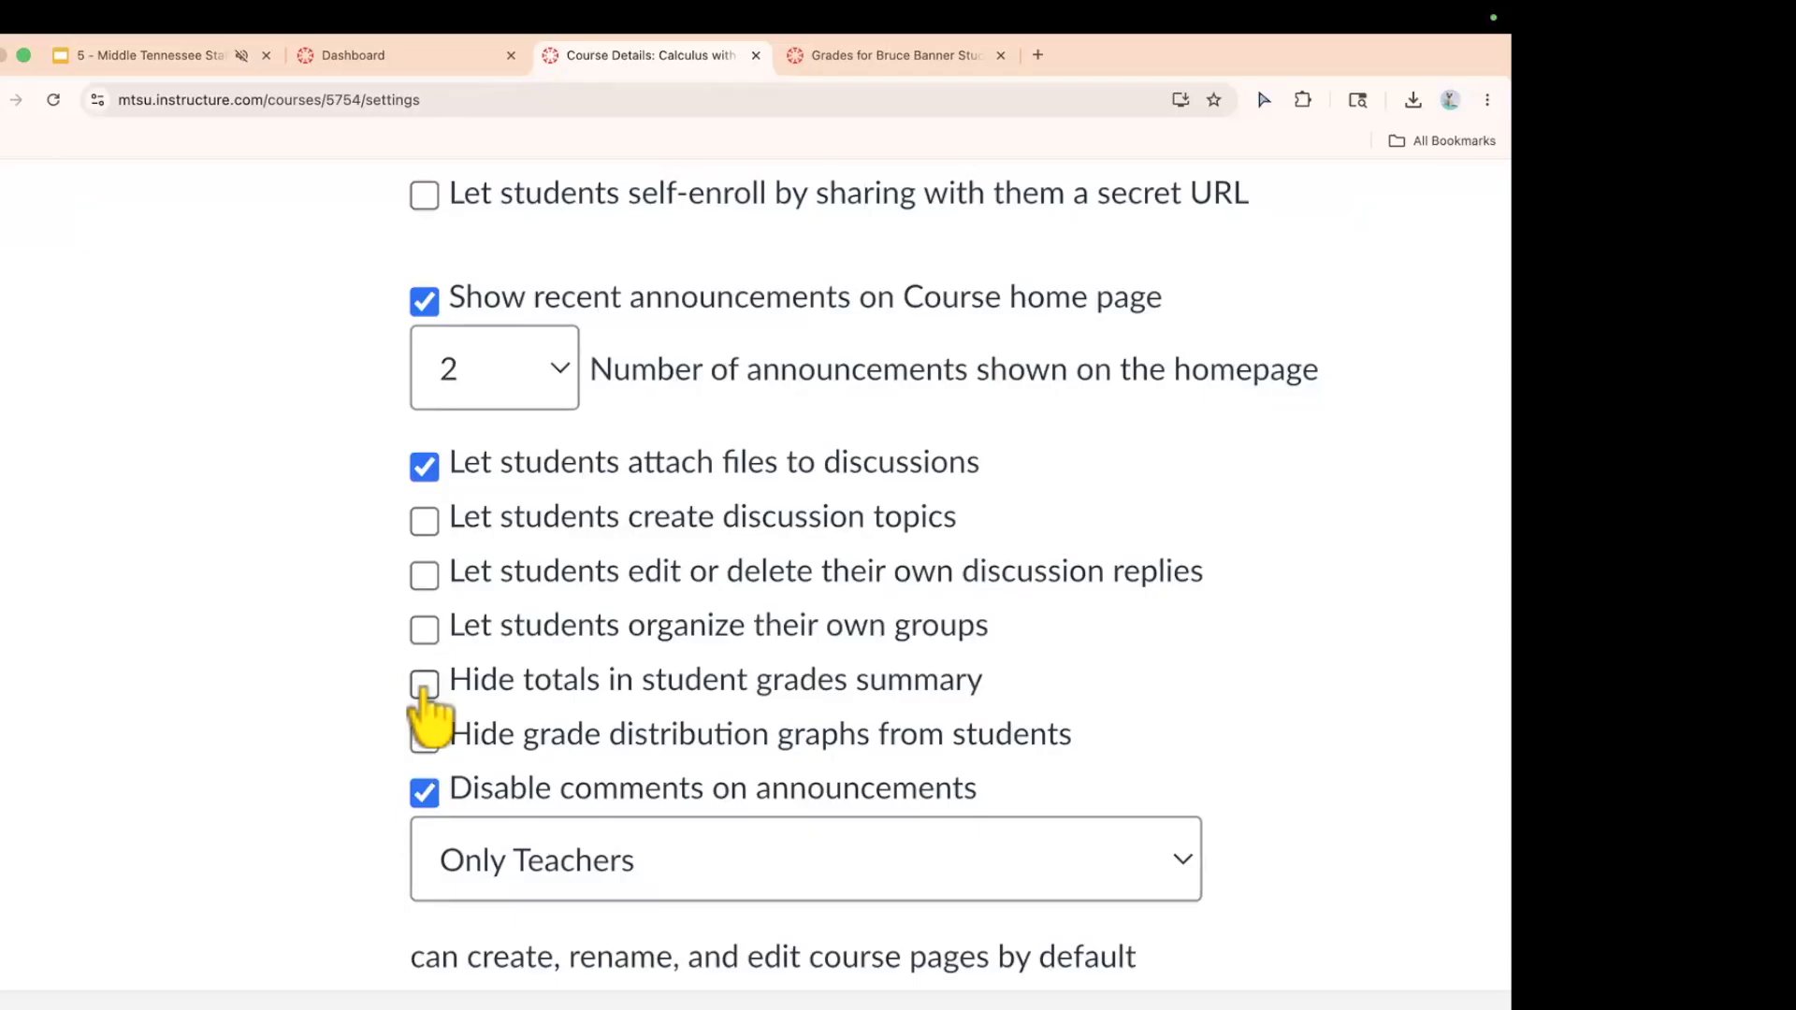
scroll(426, 713, down, 5)
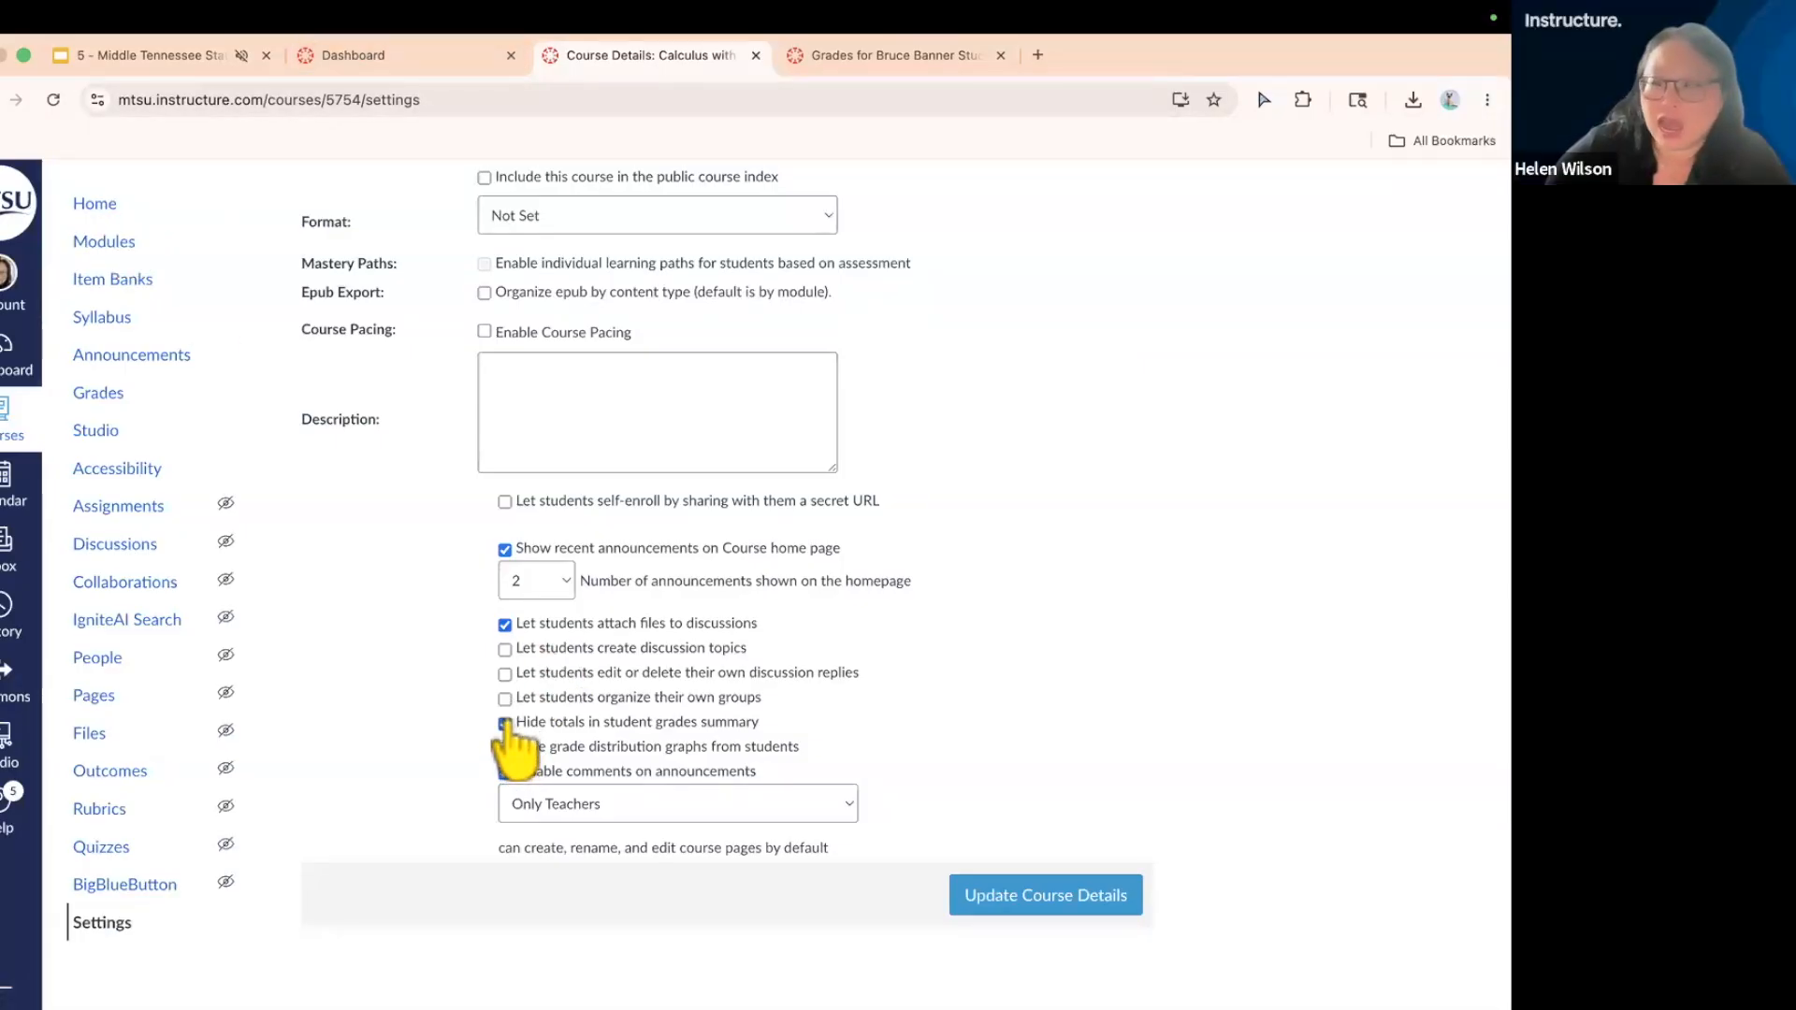
click(1007, 893)
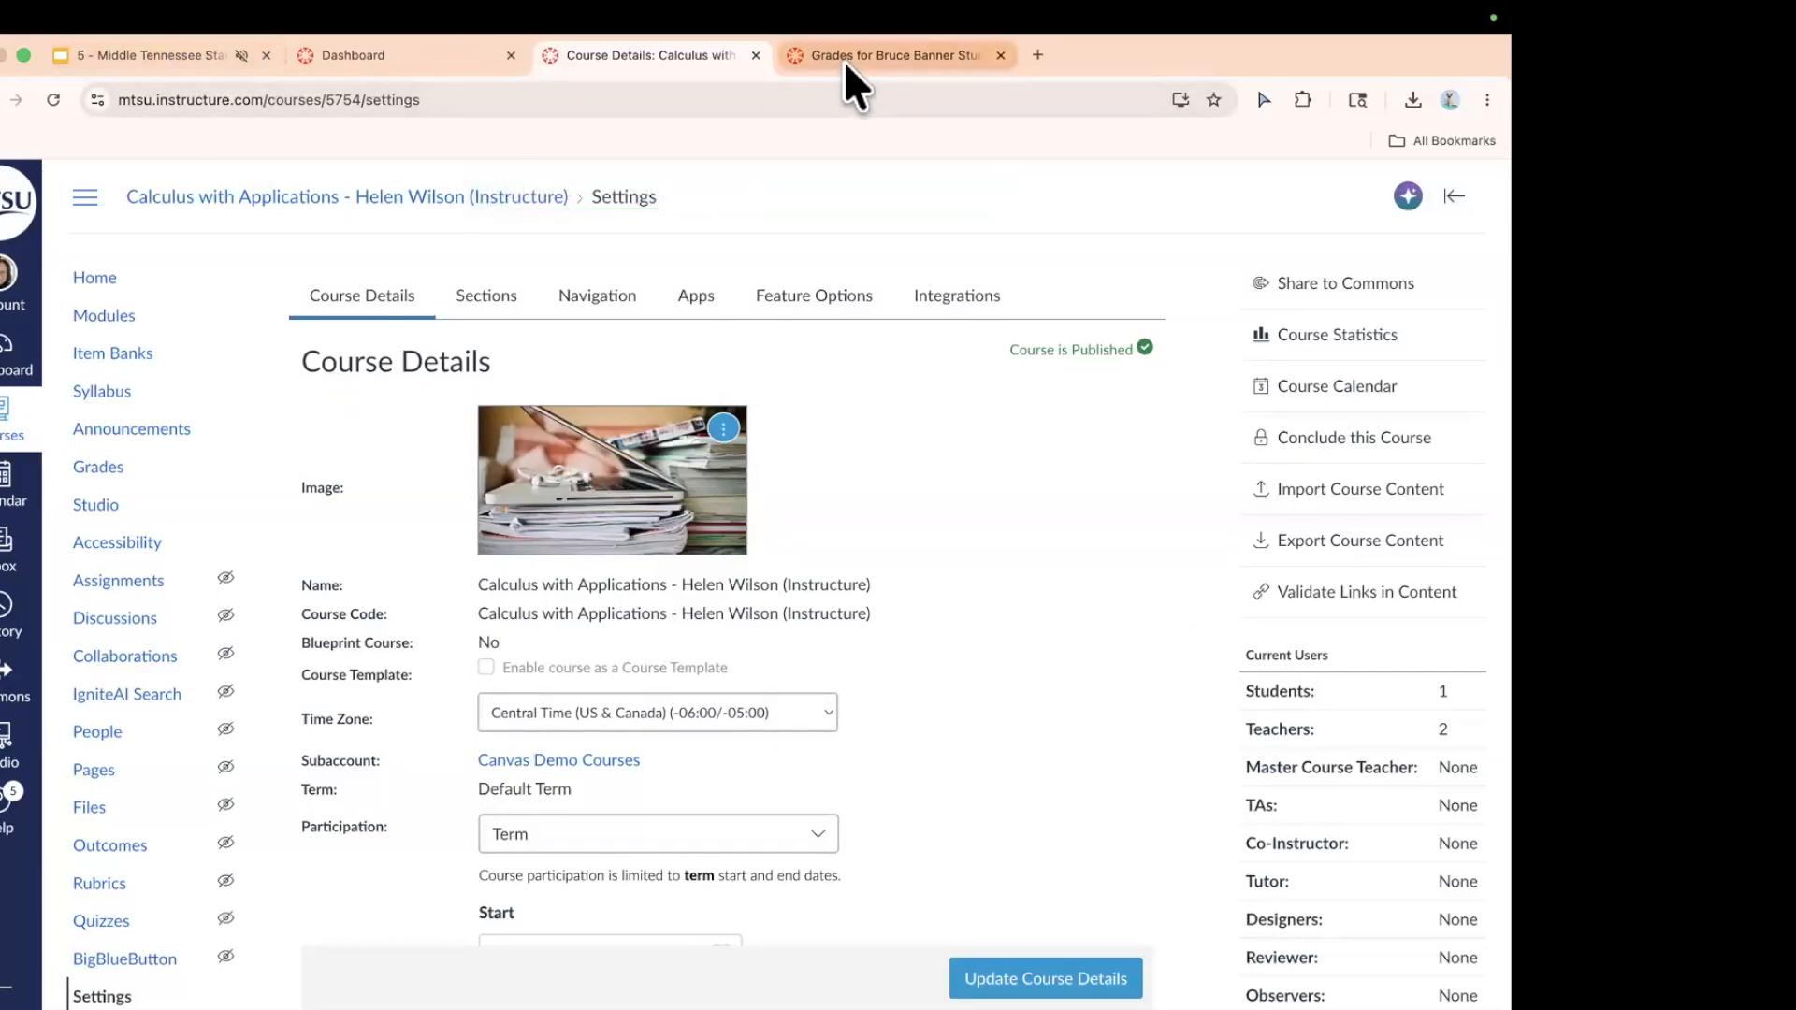
- Open the course gradebook and check the timer on the Work Time slide in Google Slides before returning to the gradebook
click(105, 465)
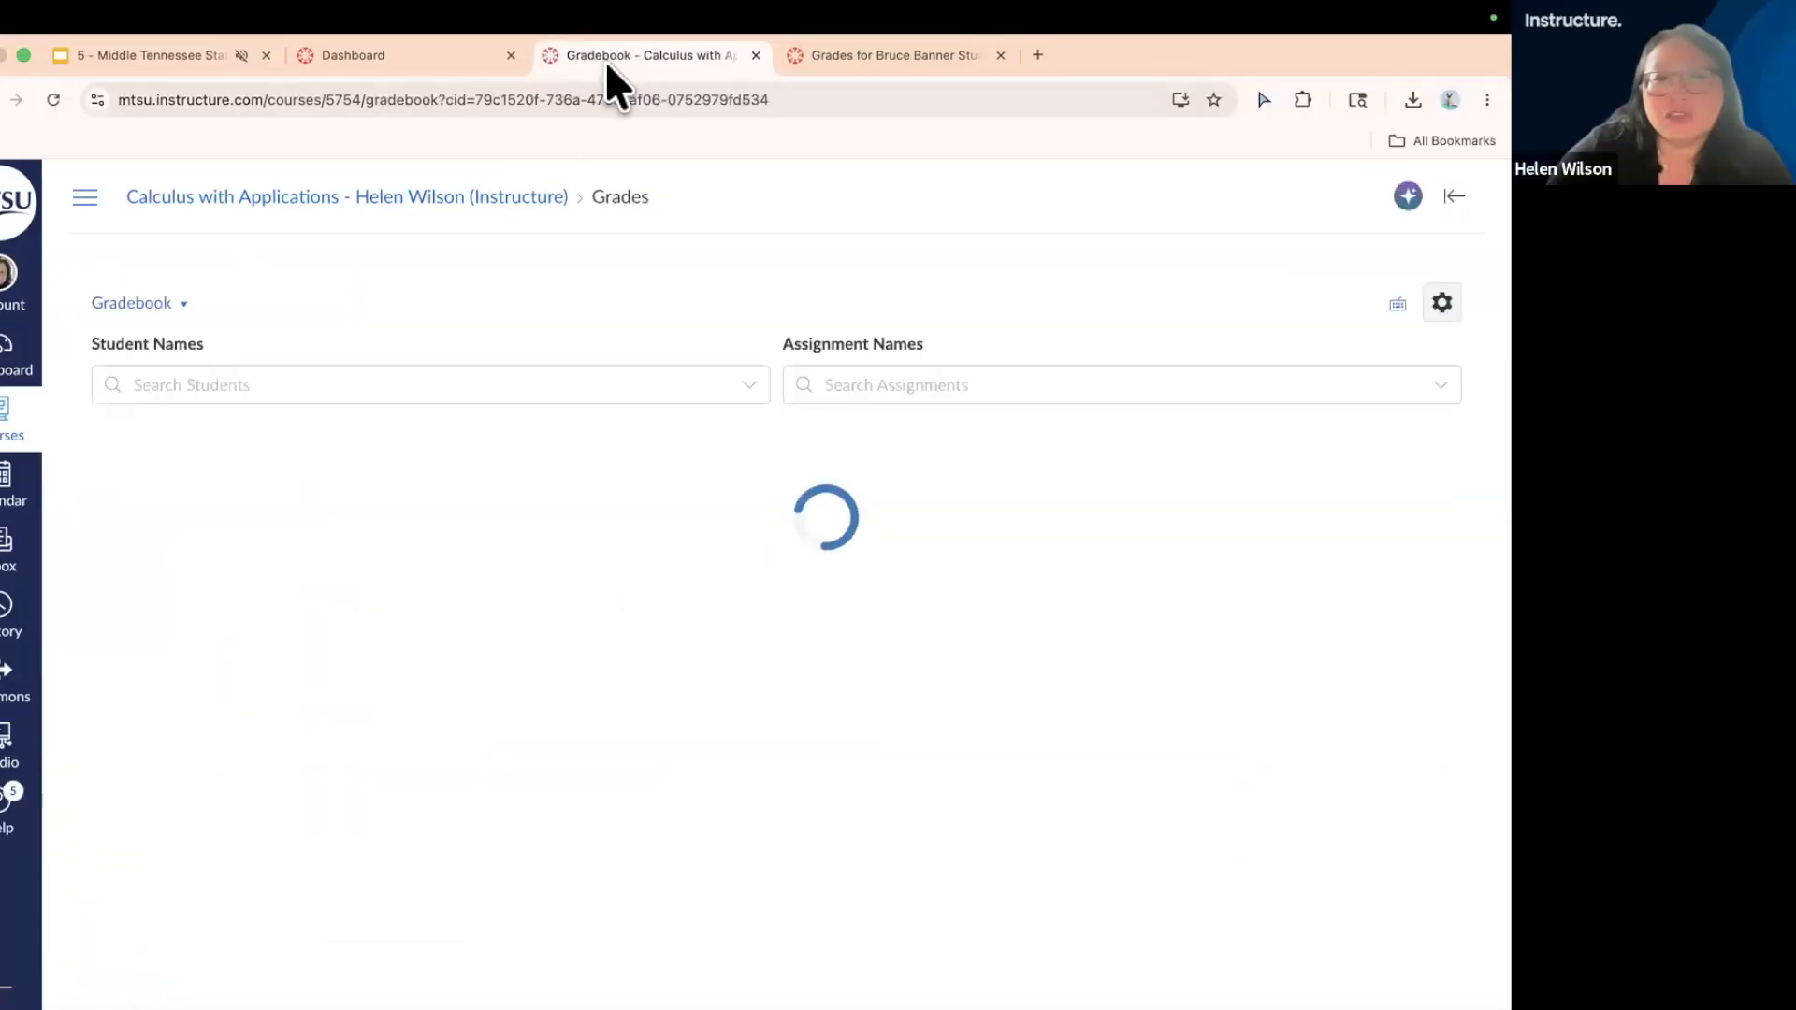
click(115, 56)
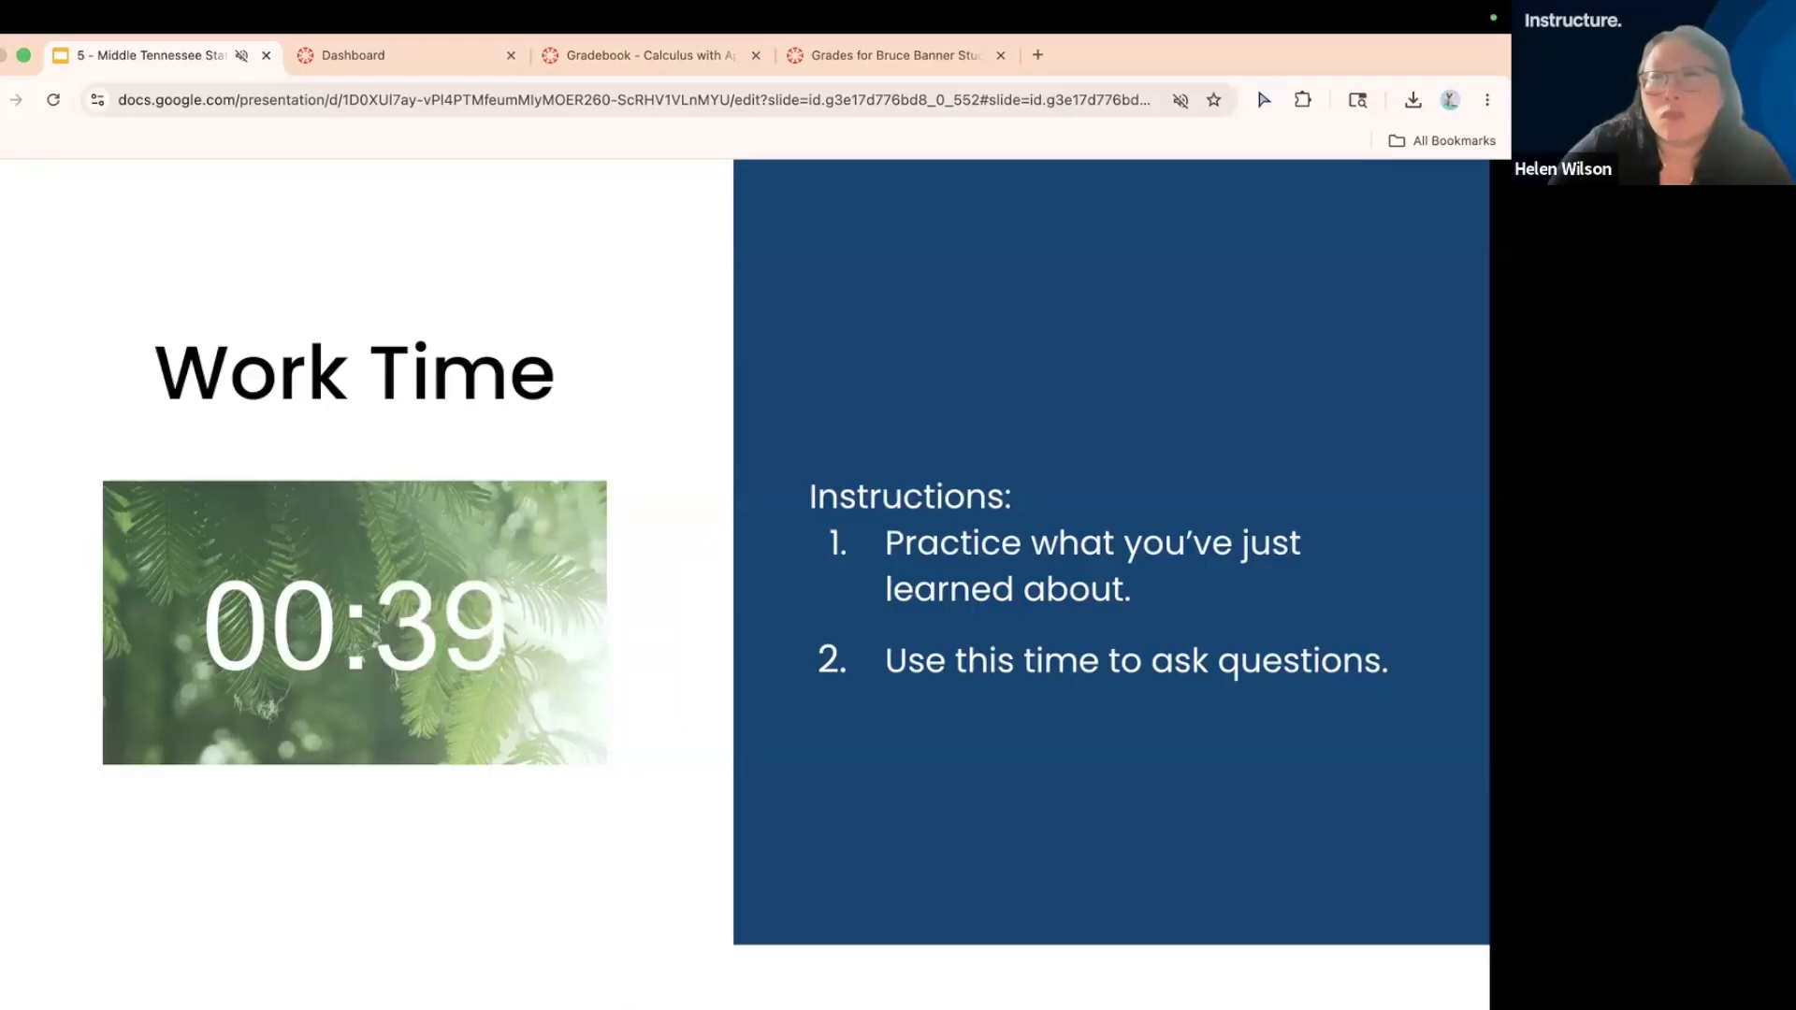
click(615, 57)
- Hide the posted grades for the 1.8 | Unit 1 Problem Set assignment in the gradebook
click(627, 489)
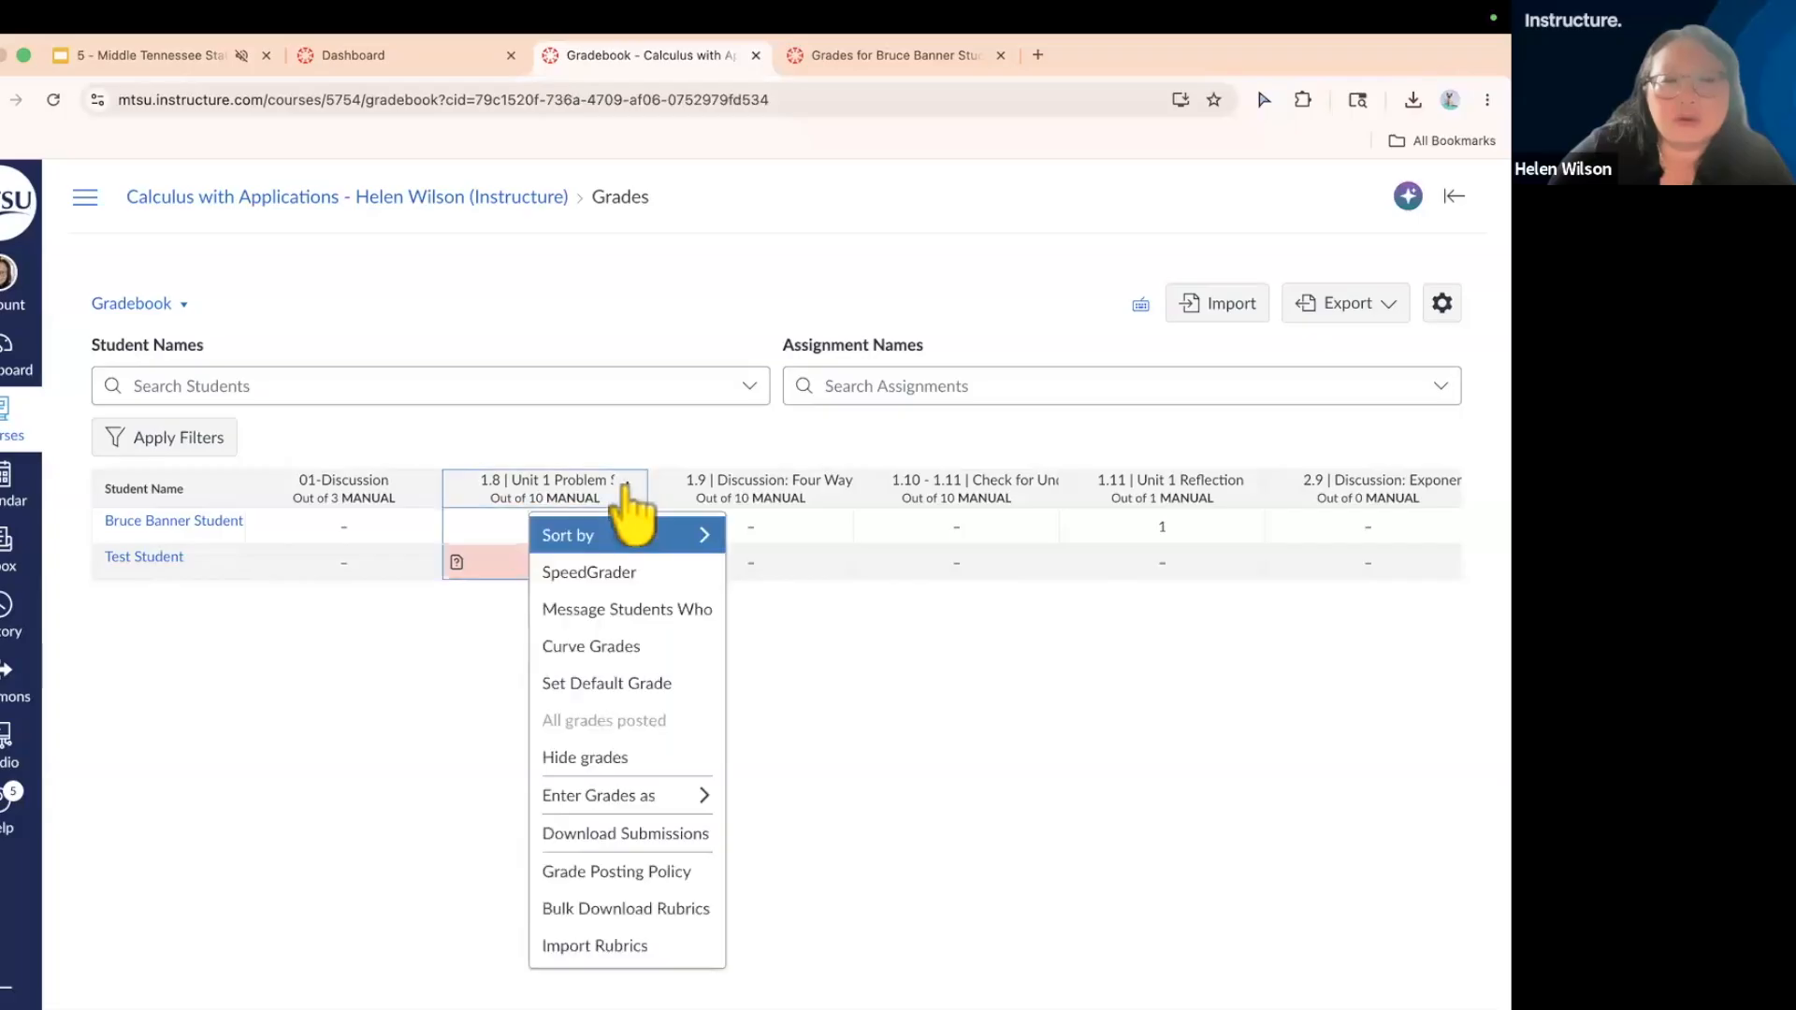
click(645, 762)
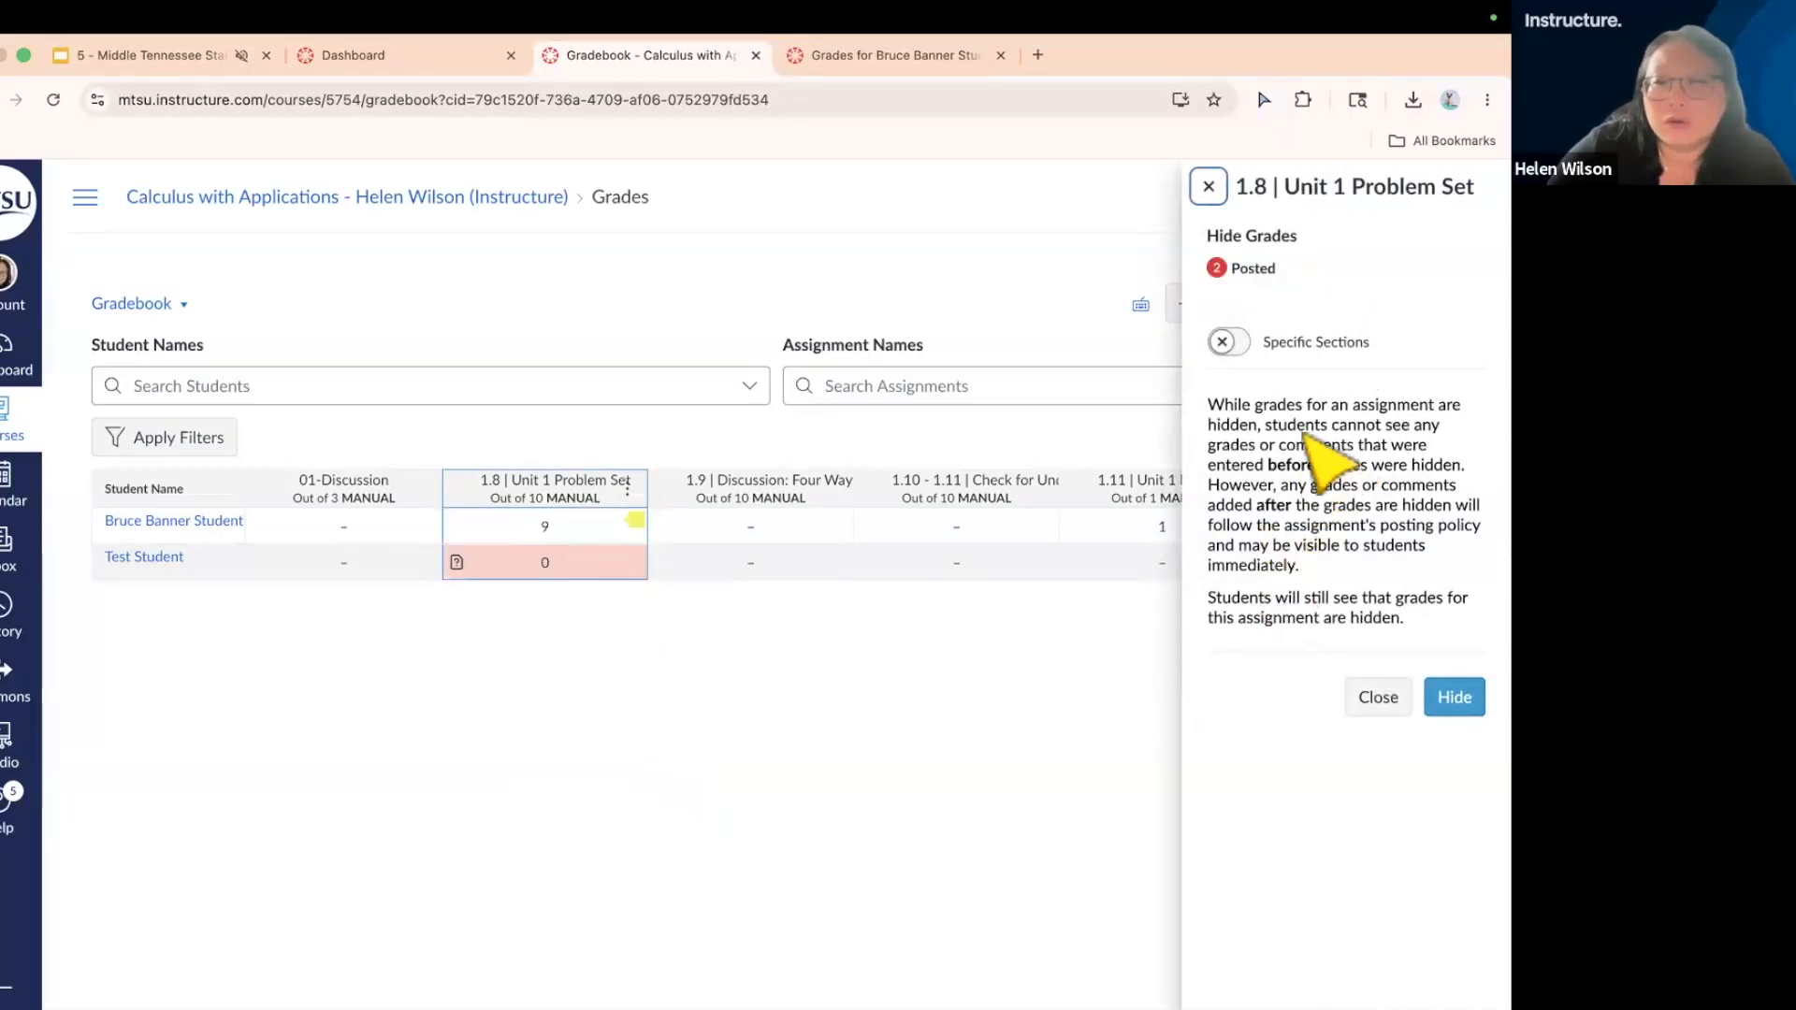
key(super+plus)
key(super+plus)
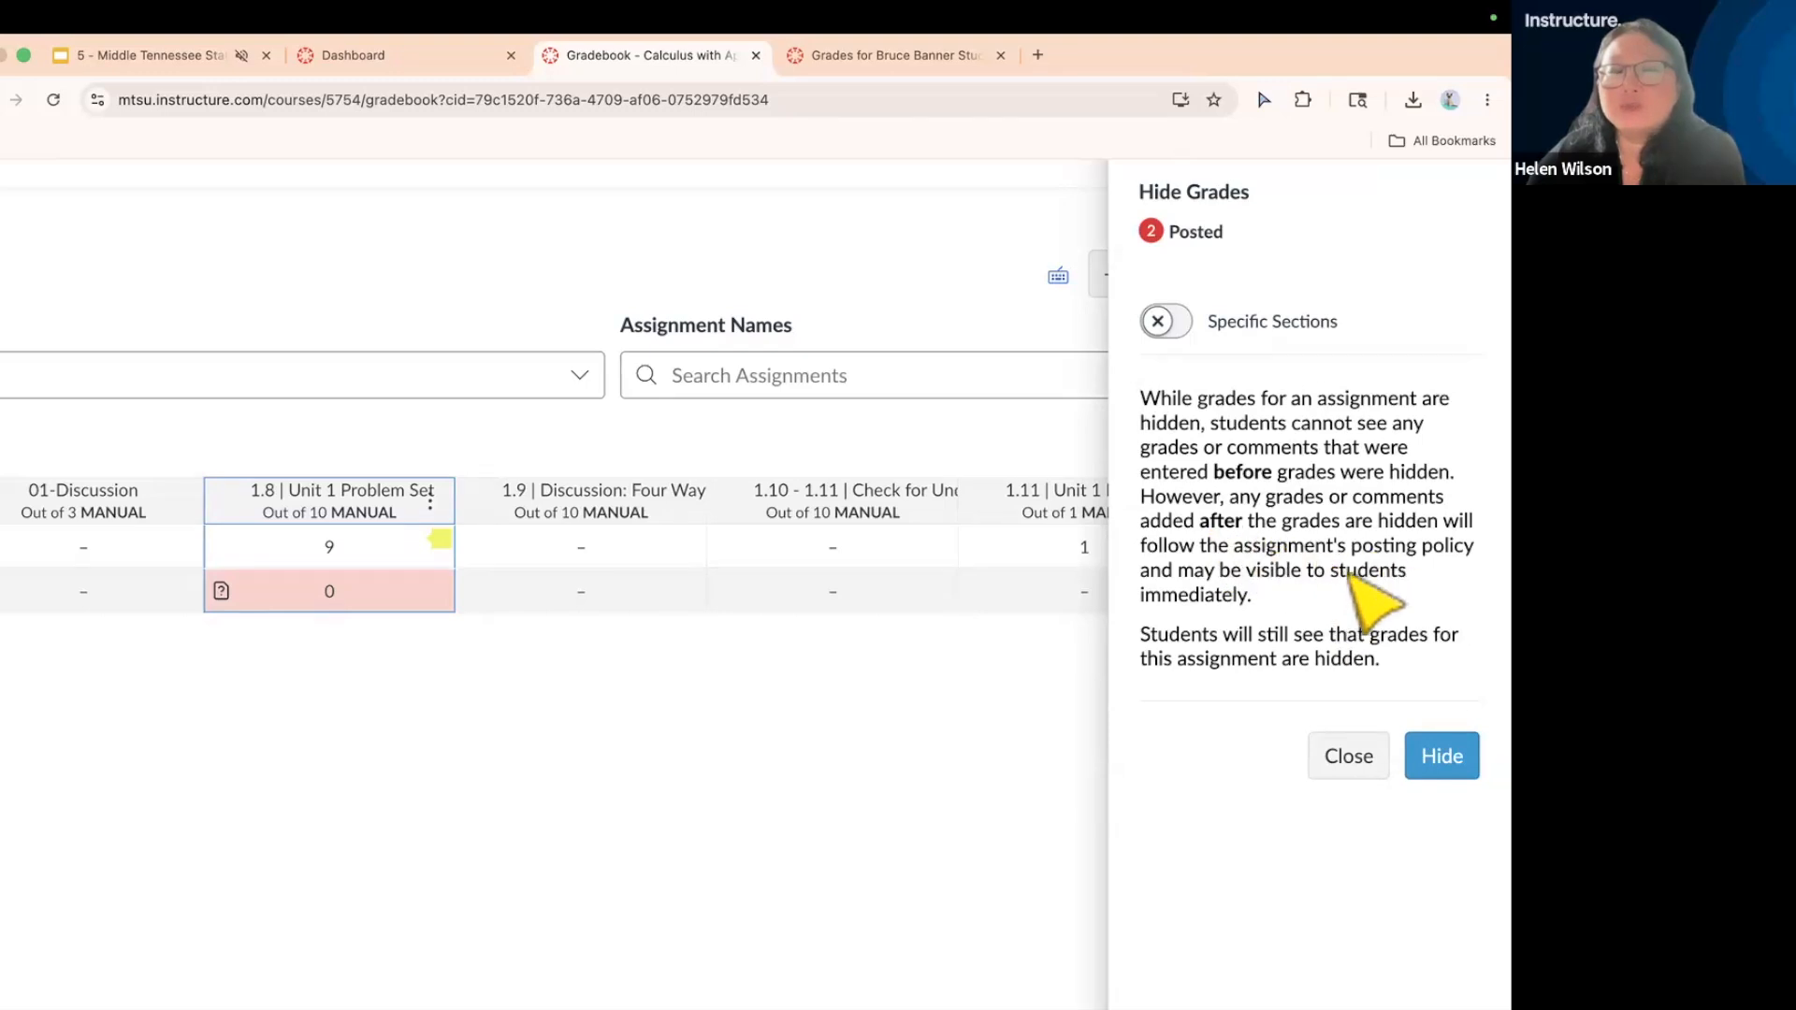
click(1441, 755)
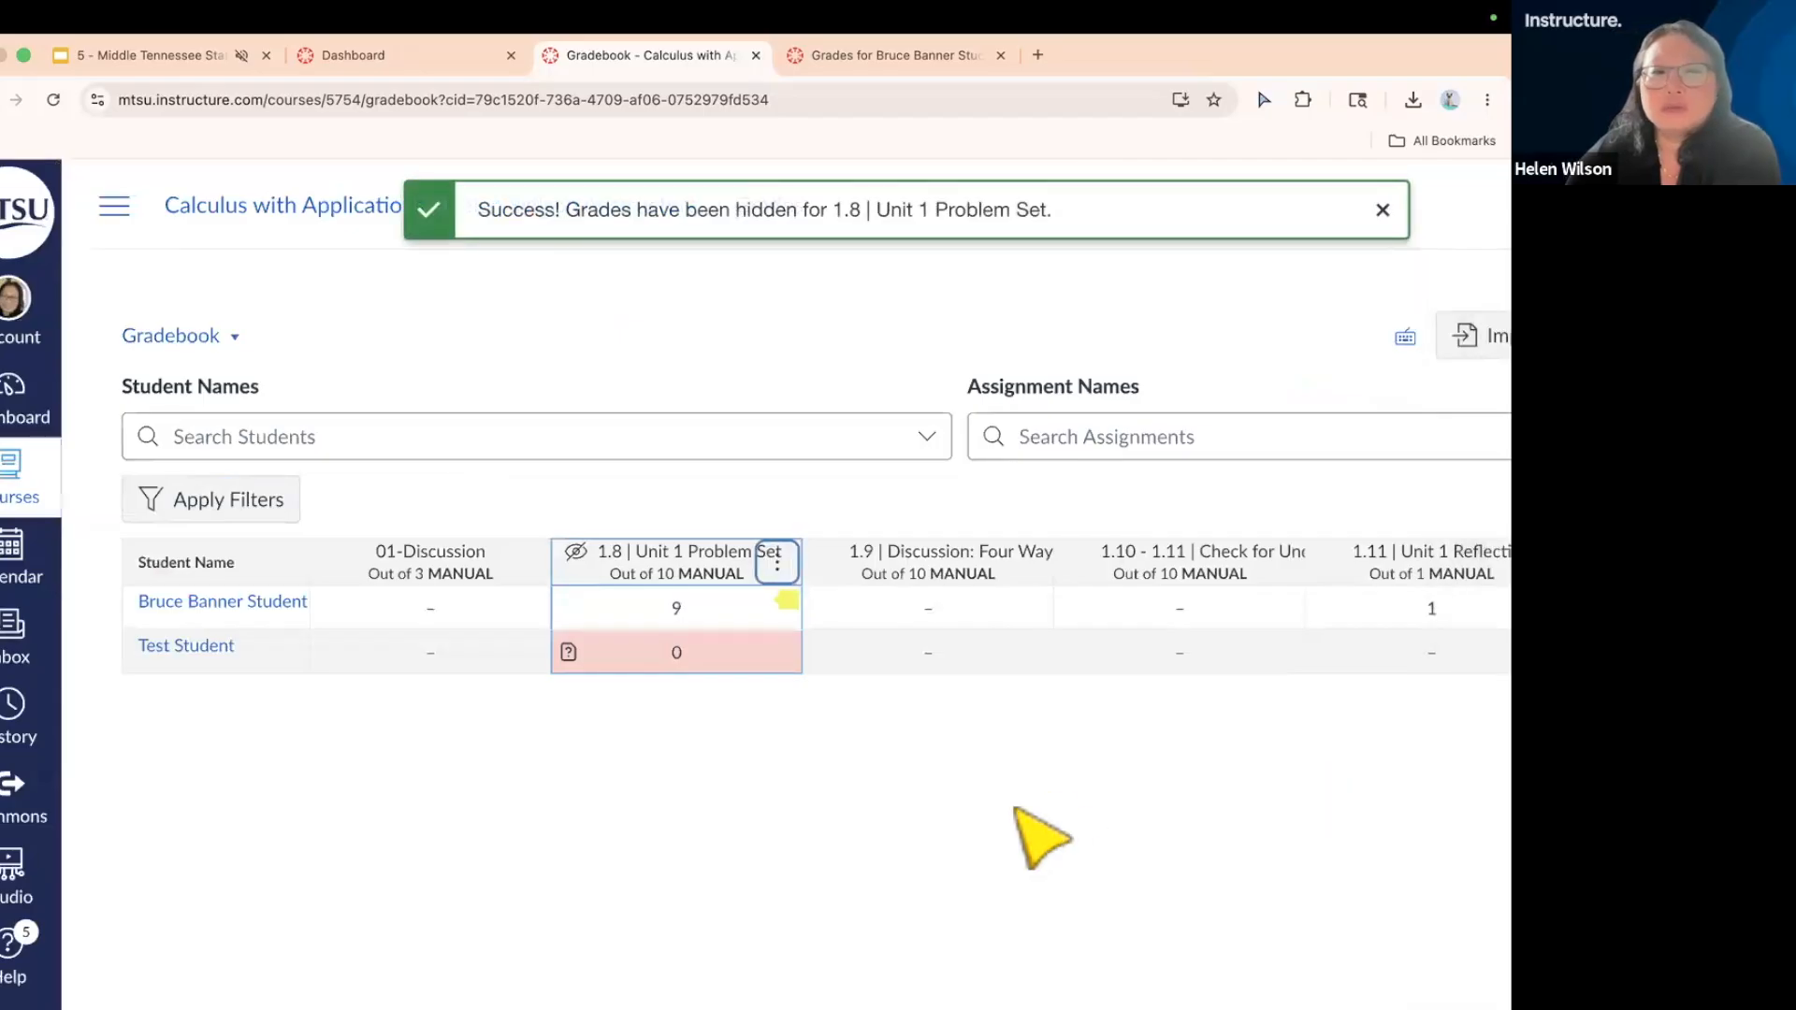
scroll(1016, 808, down, 3)
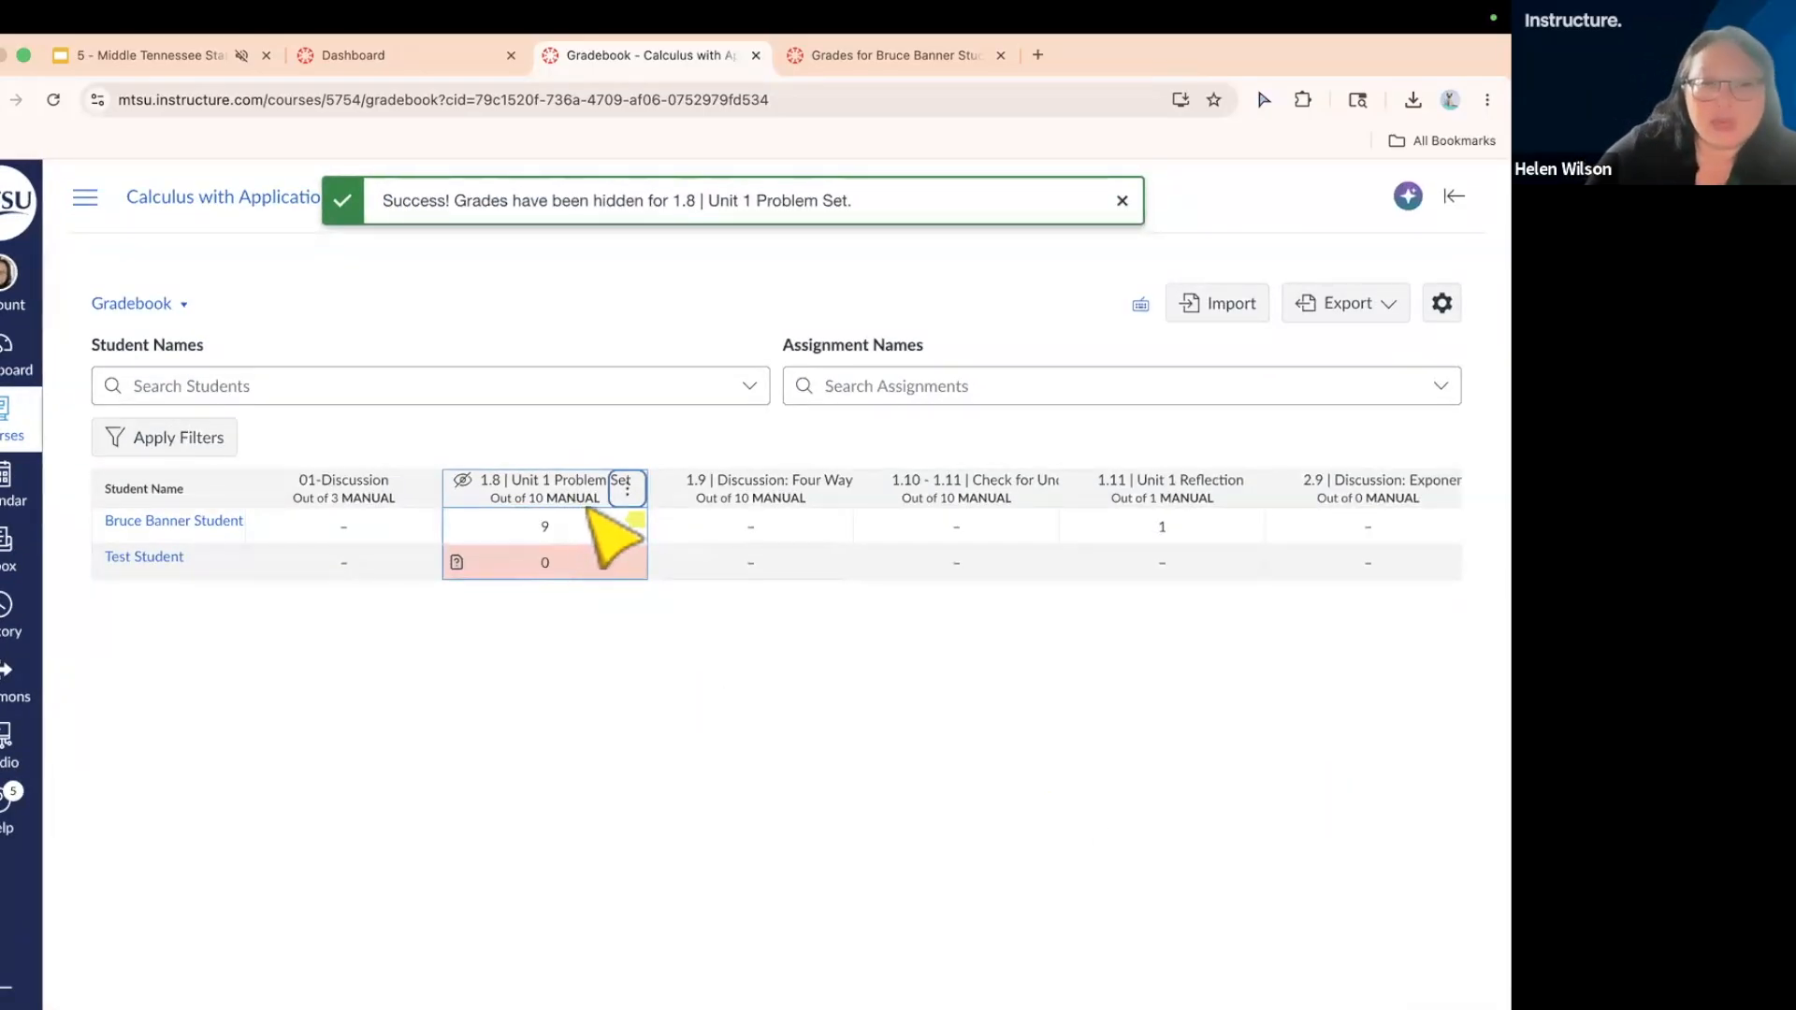
- Switch to the student's browser window, check the 1.8 | Unit 1 Problem Set score, and examine the Grading entry in the account notification settings
click(1329, 99)
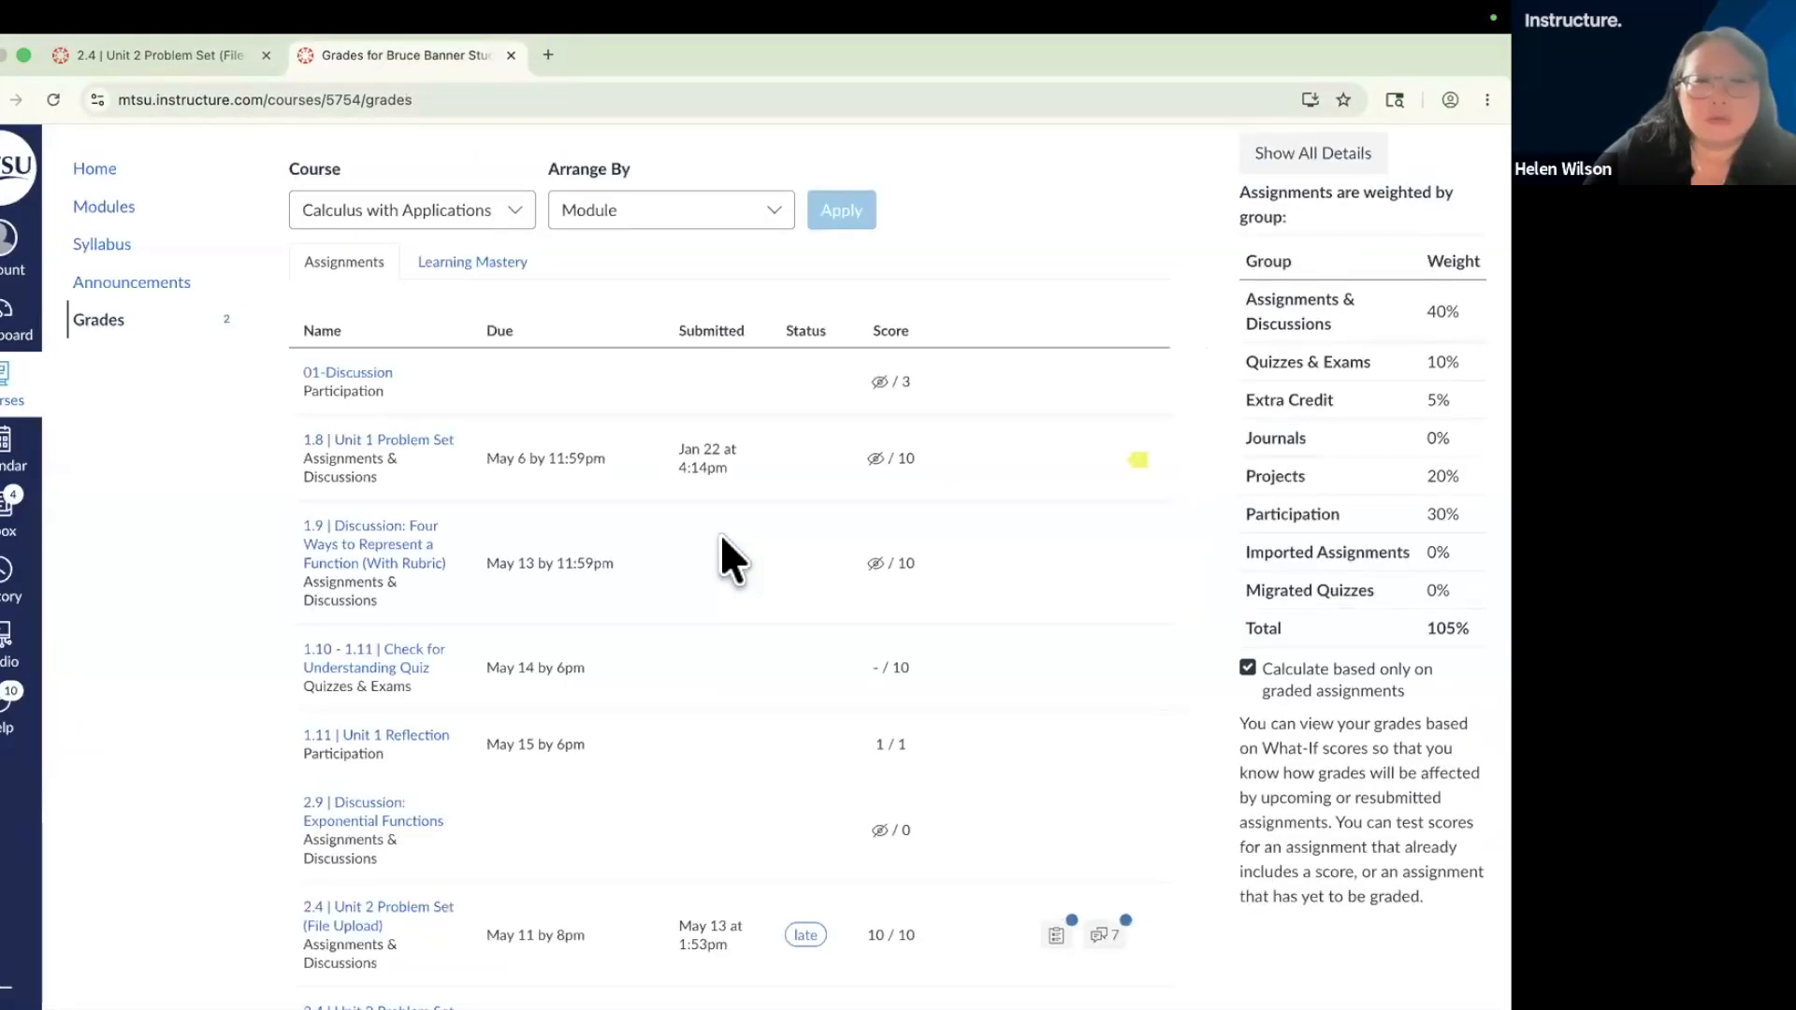
mouse_move(873, 459)
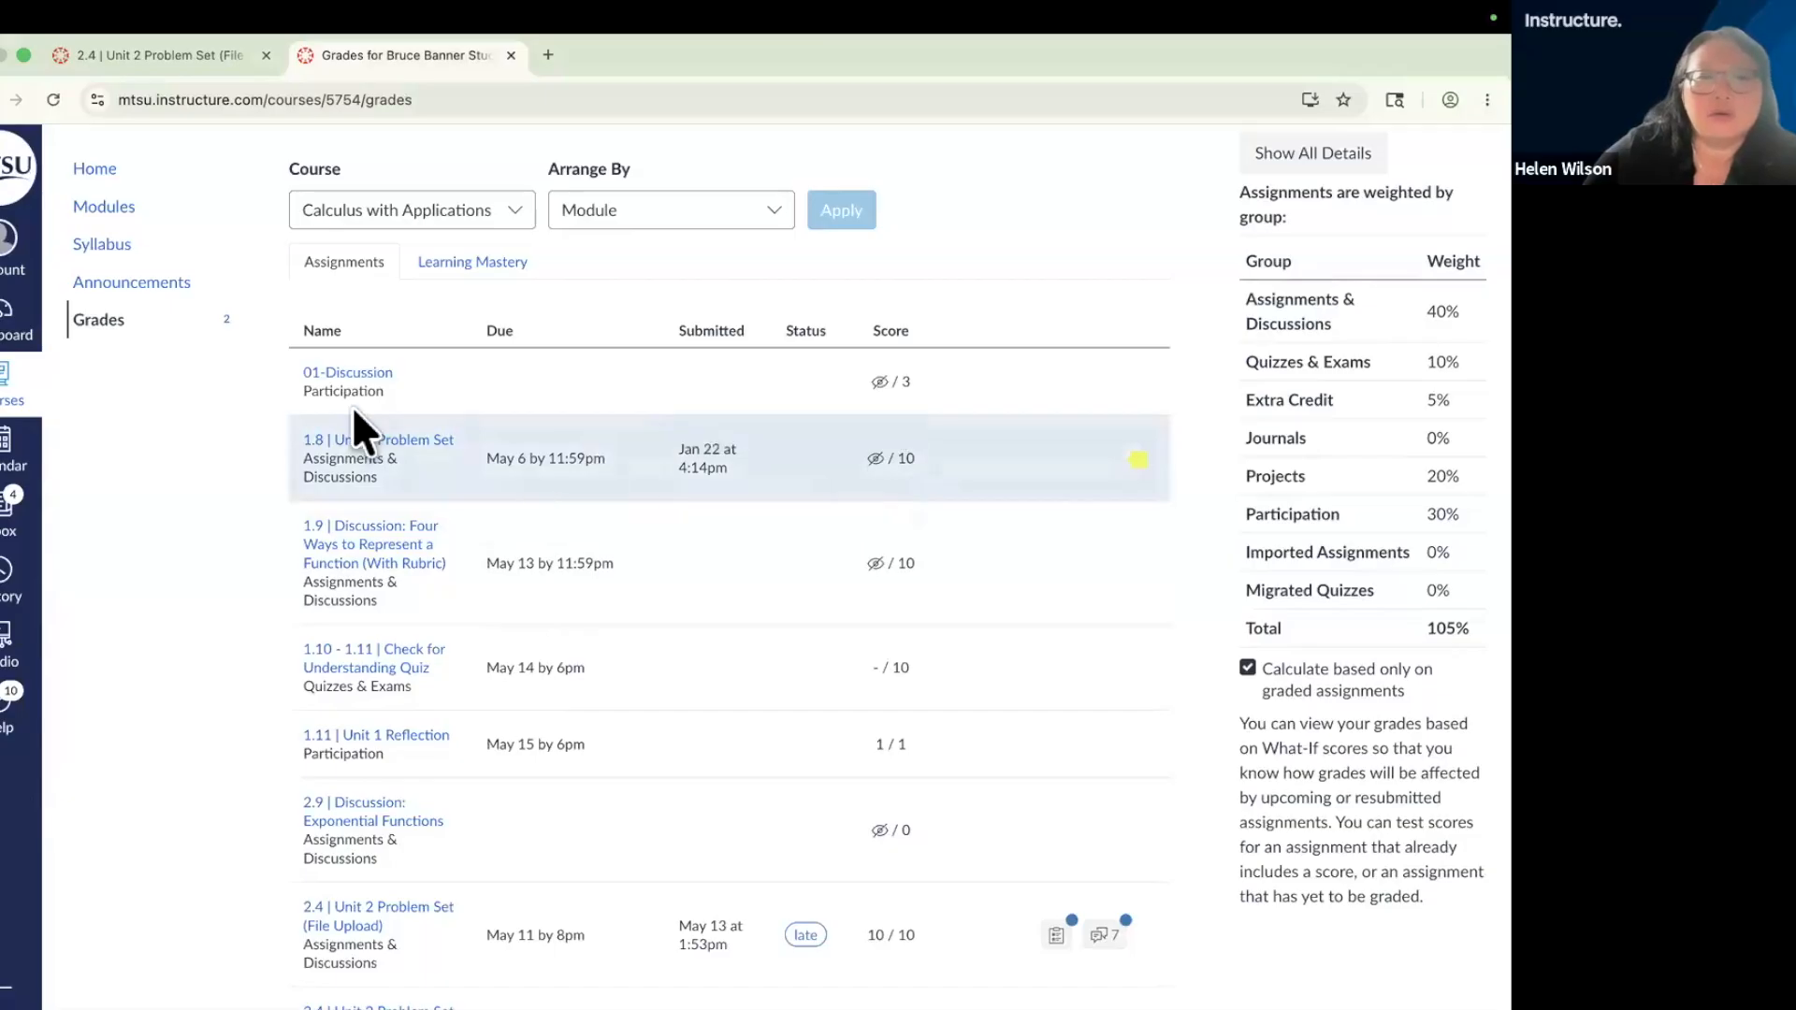
click(12, 238)
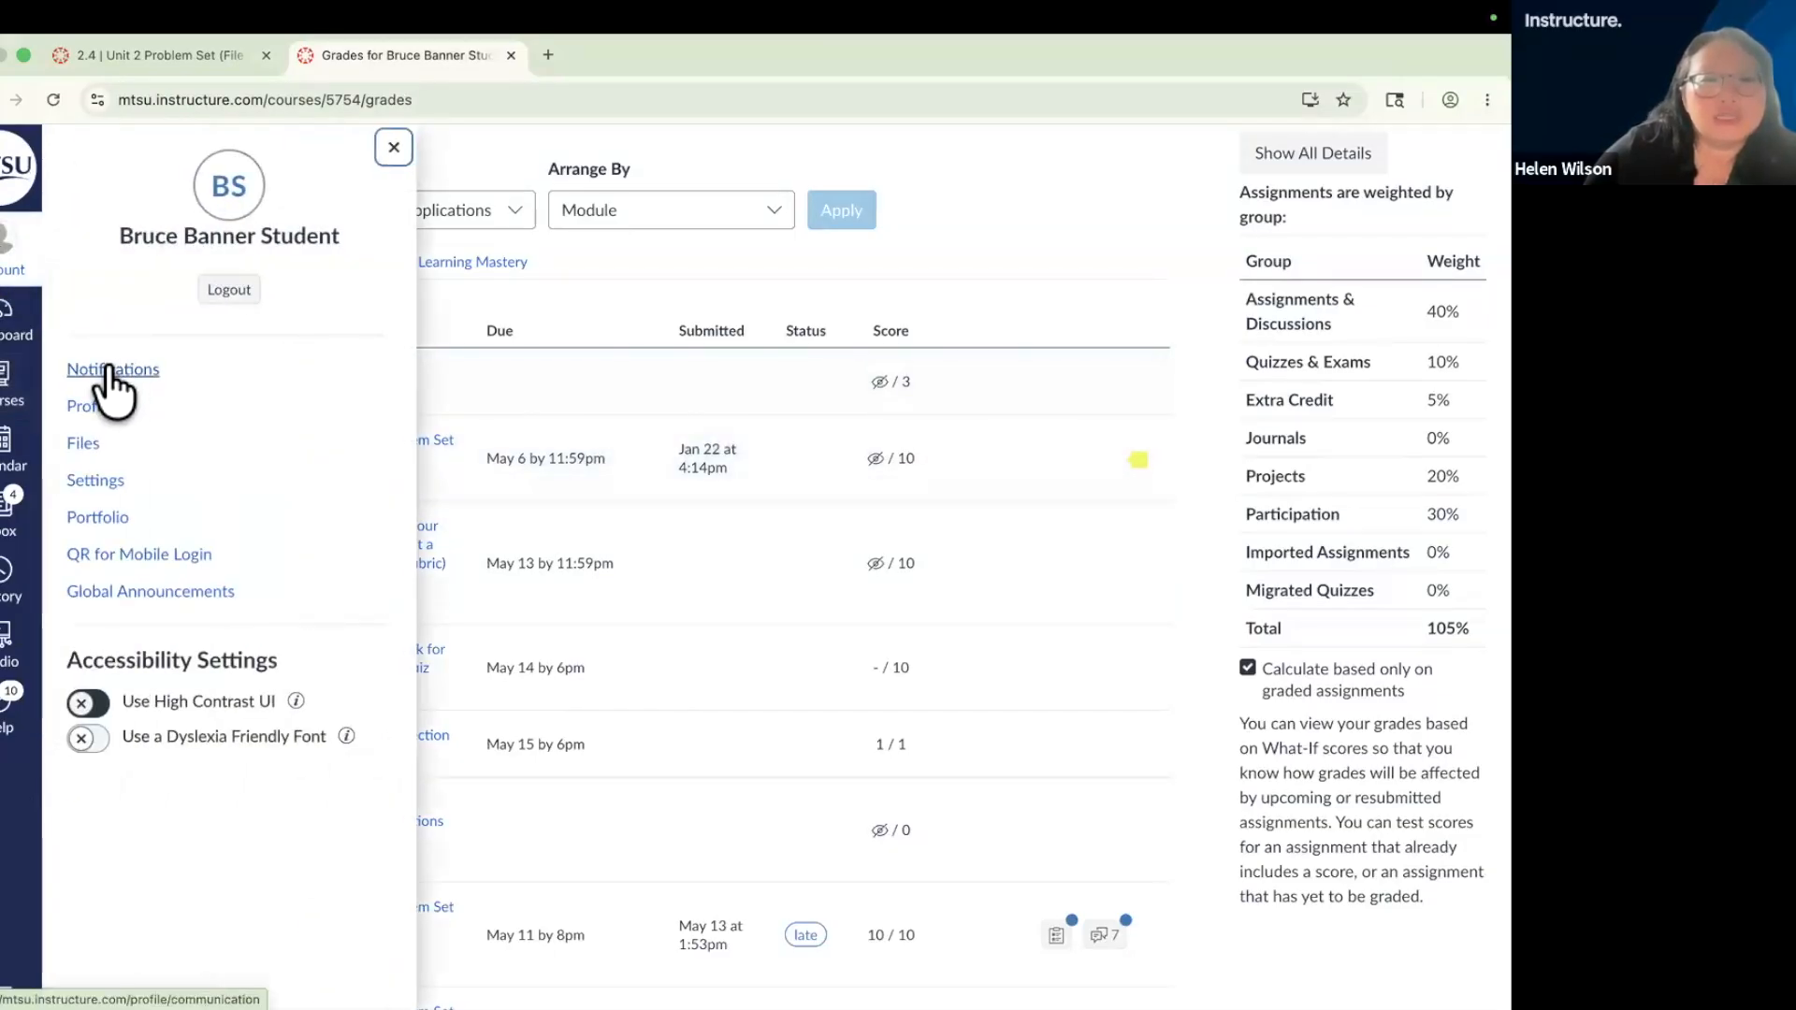
click(110, 372)
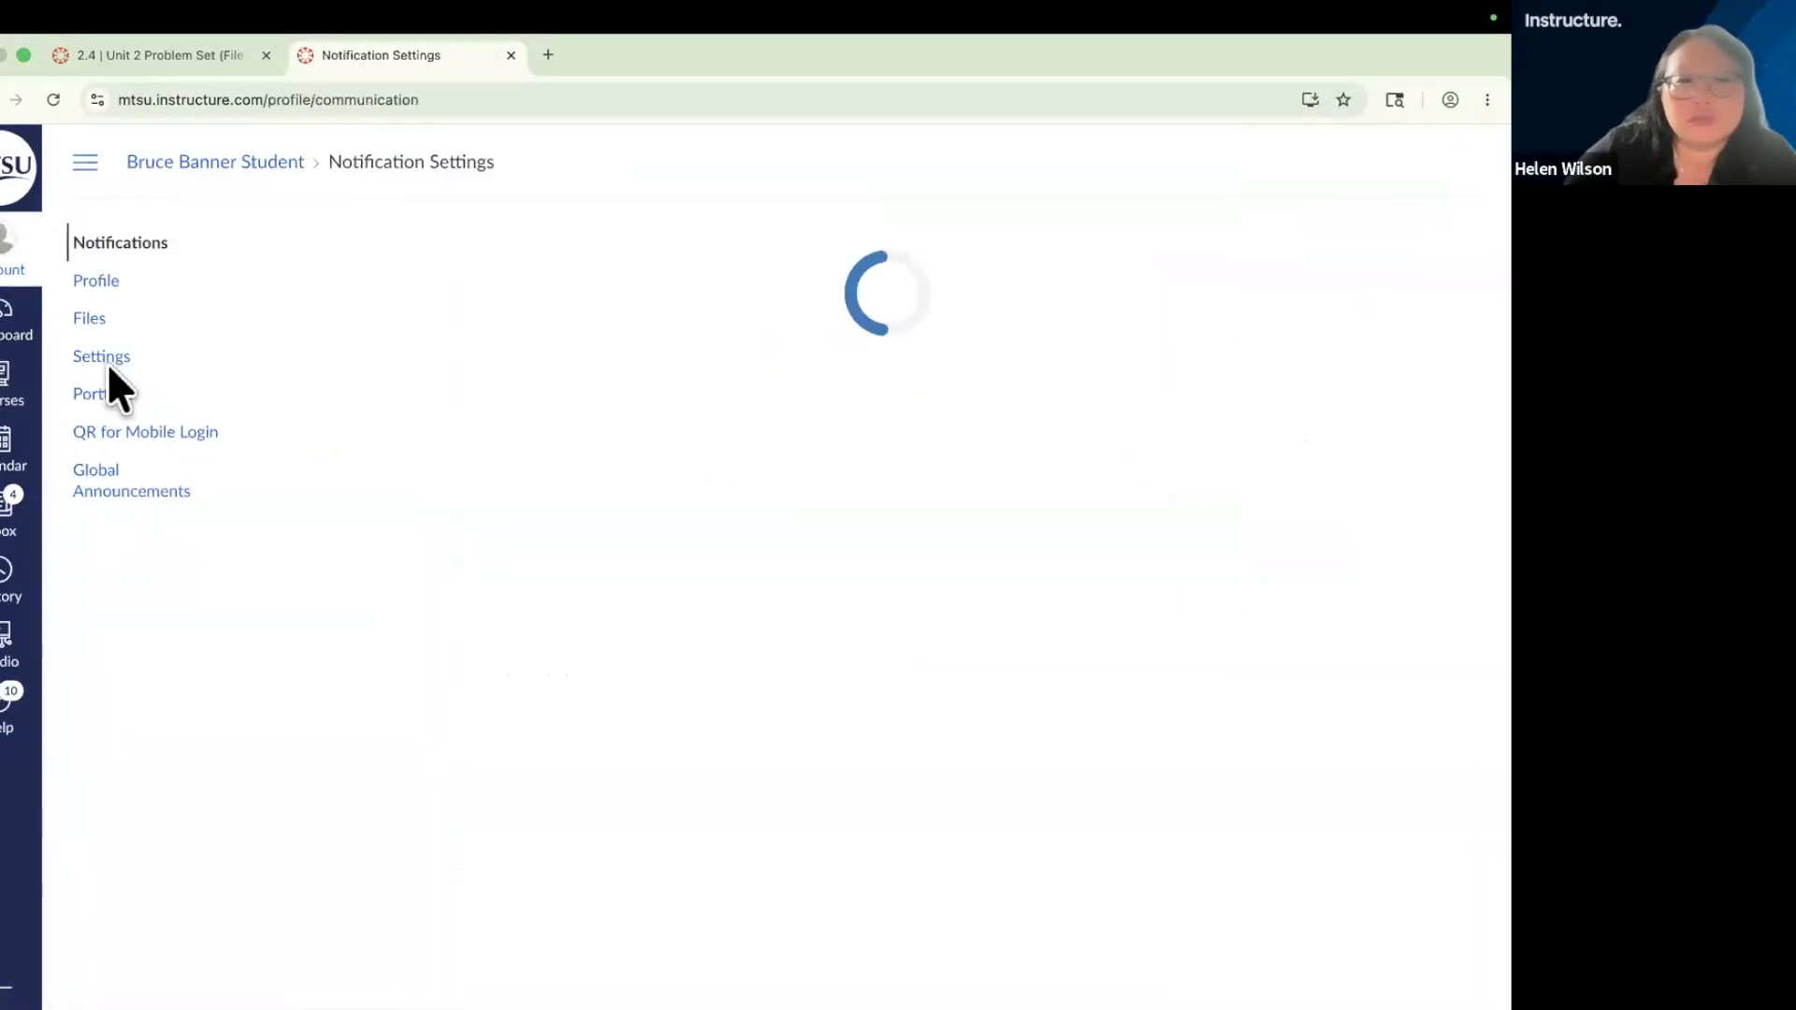
scroll(655, 753, down, 3)
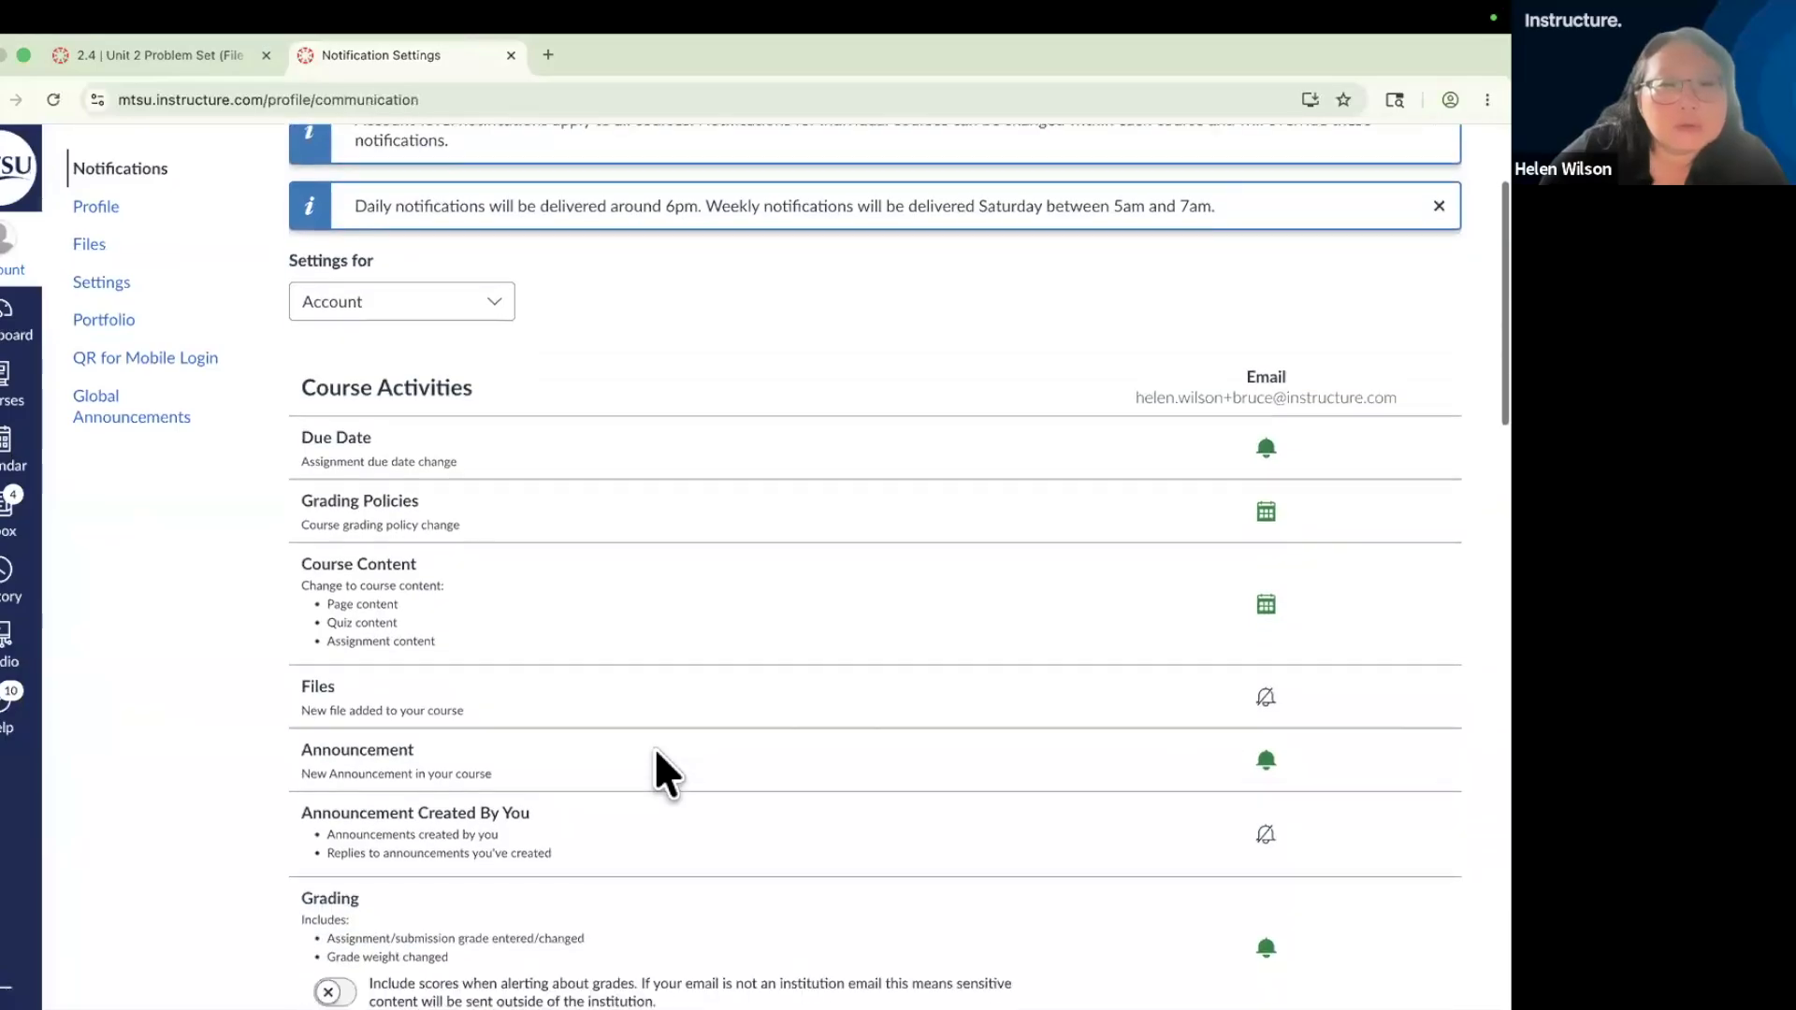
scroll(654, 748, down, 4)
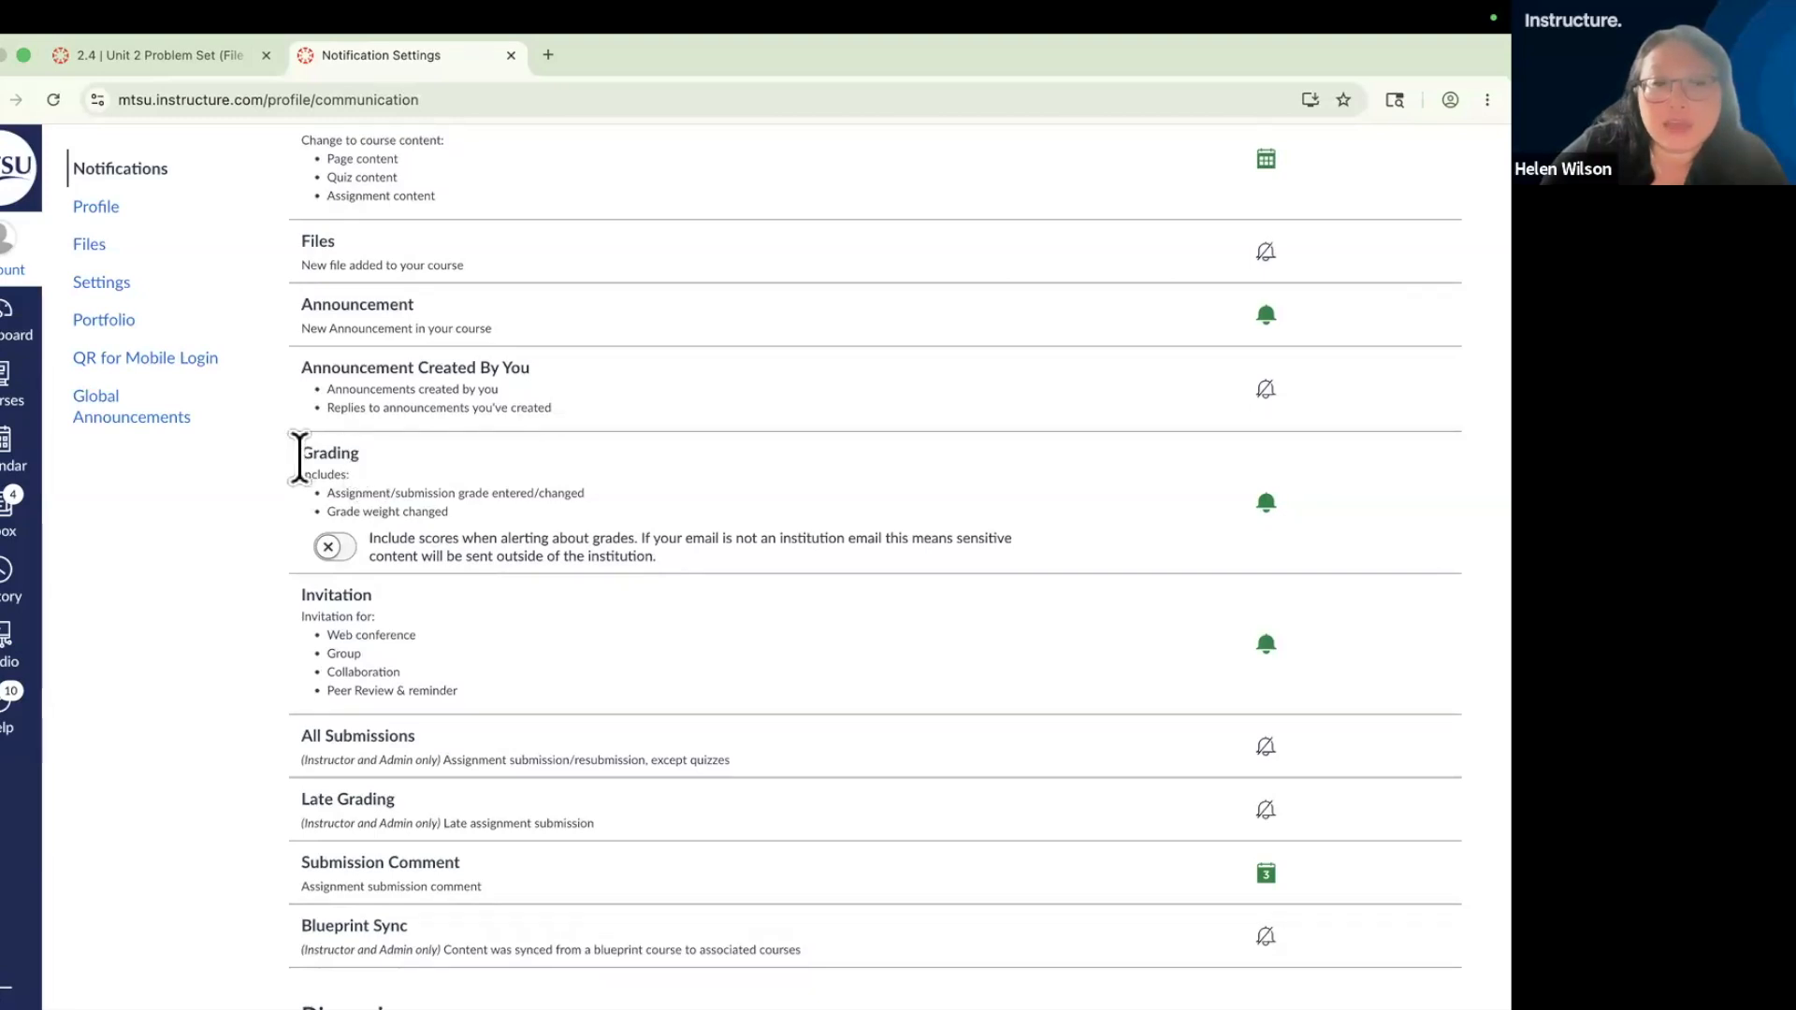
drag(314, 457, 370, 465)
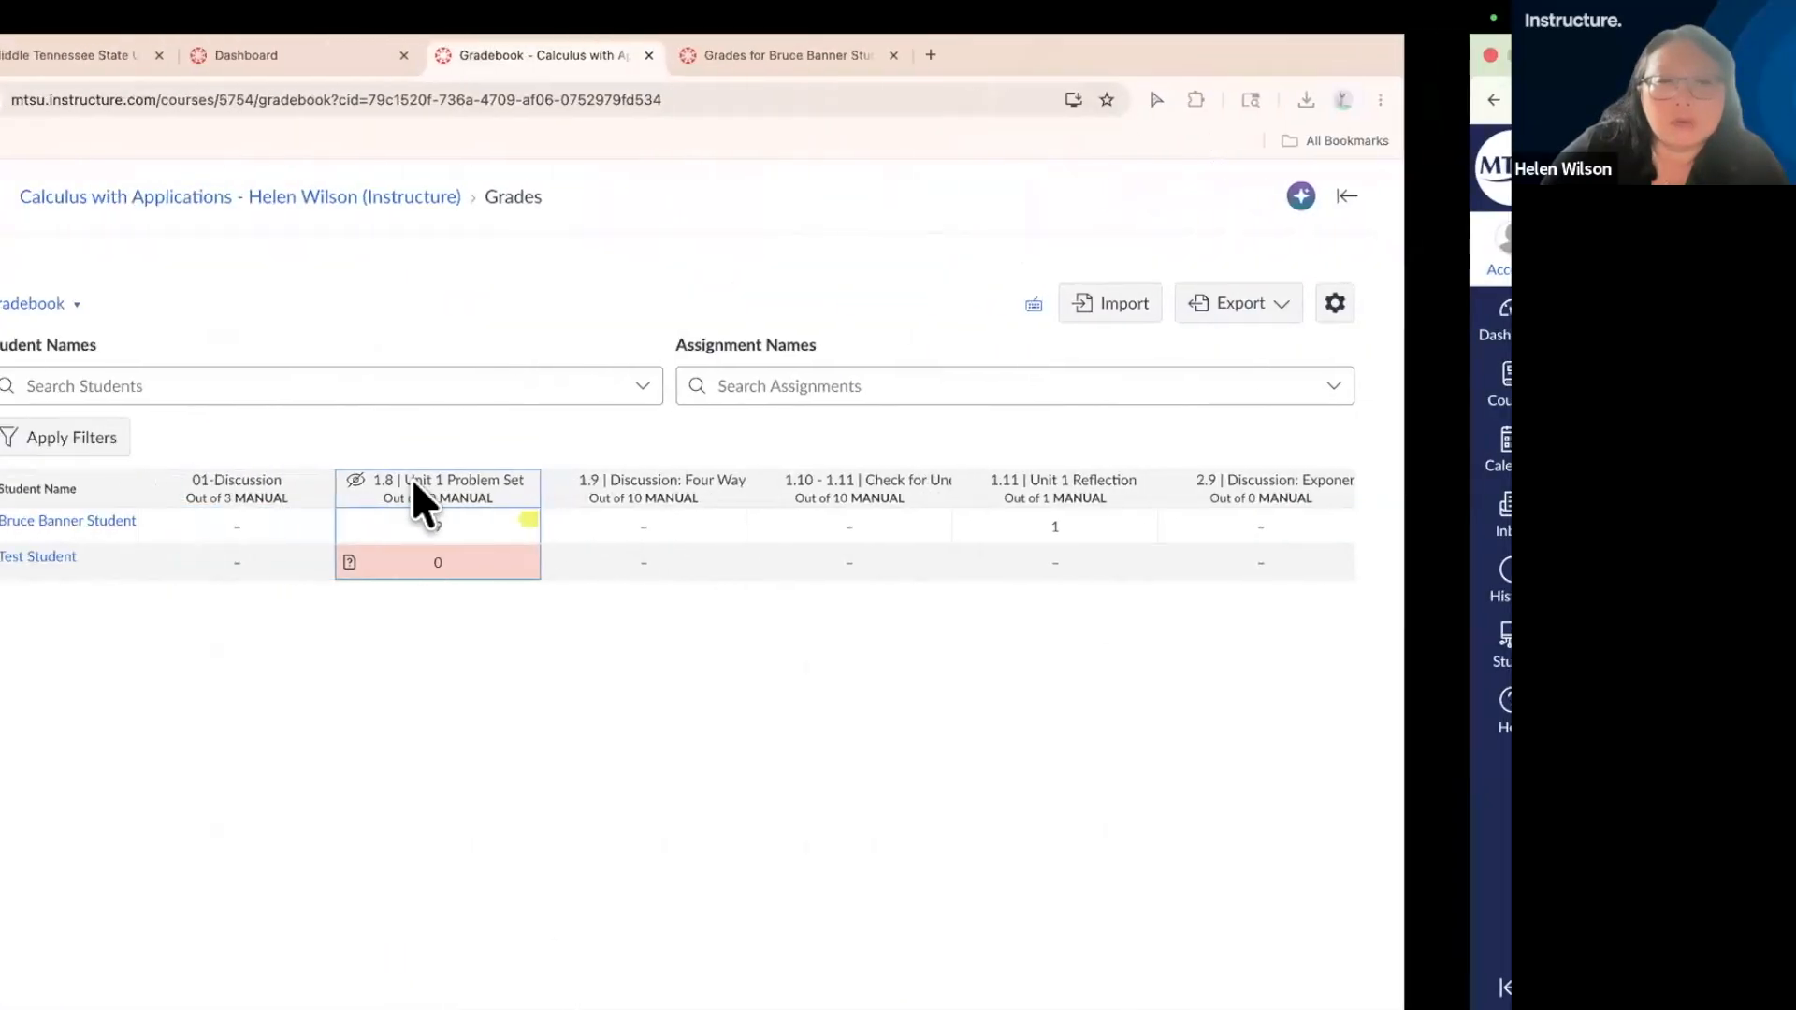
- Return to the instructor's gradebook and review the grade posting policy for 1.8 | Unit 1 Problem Set, closing it without changes
click(628, 486)
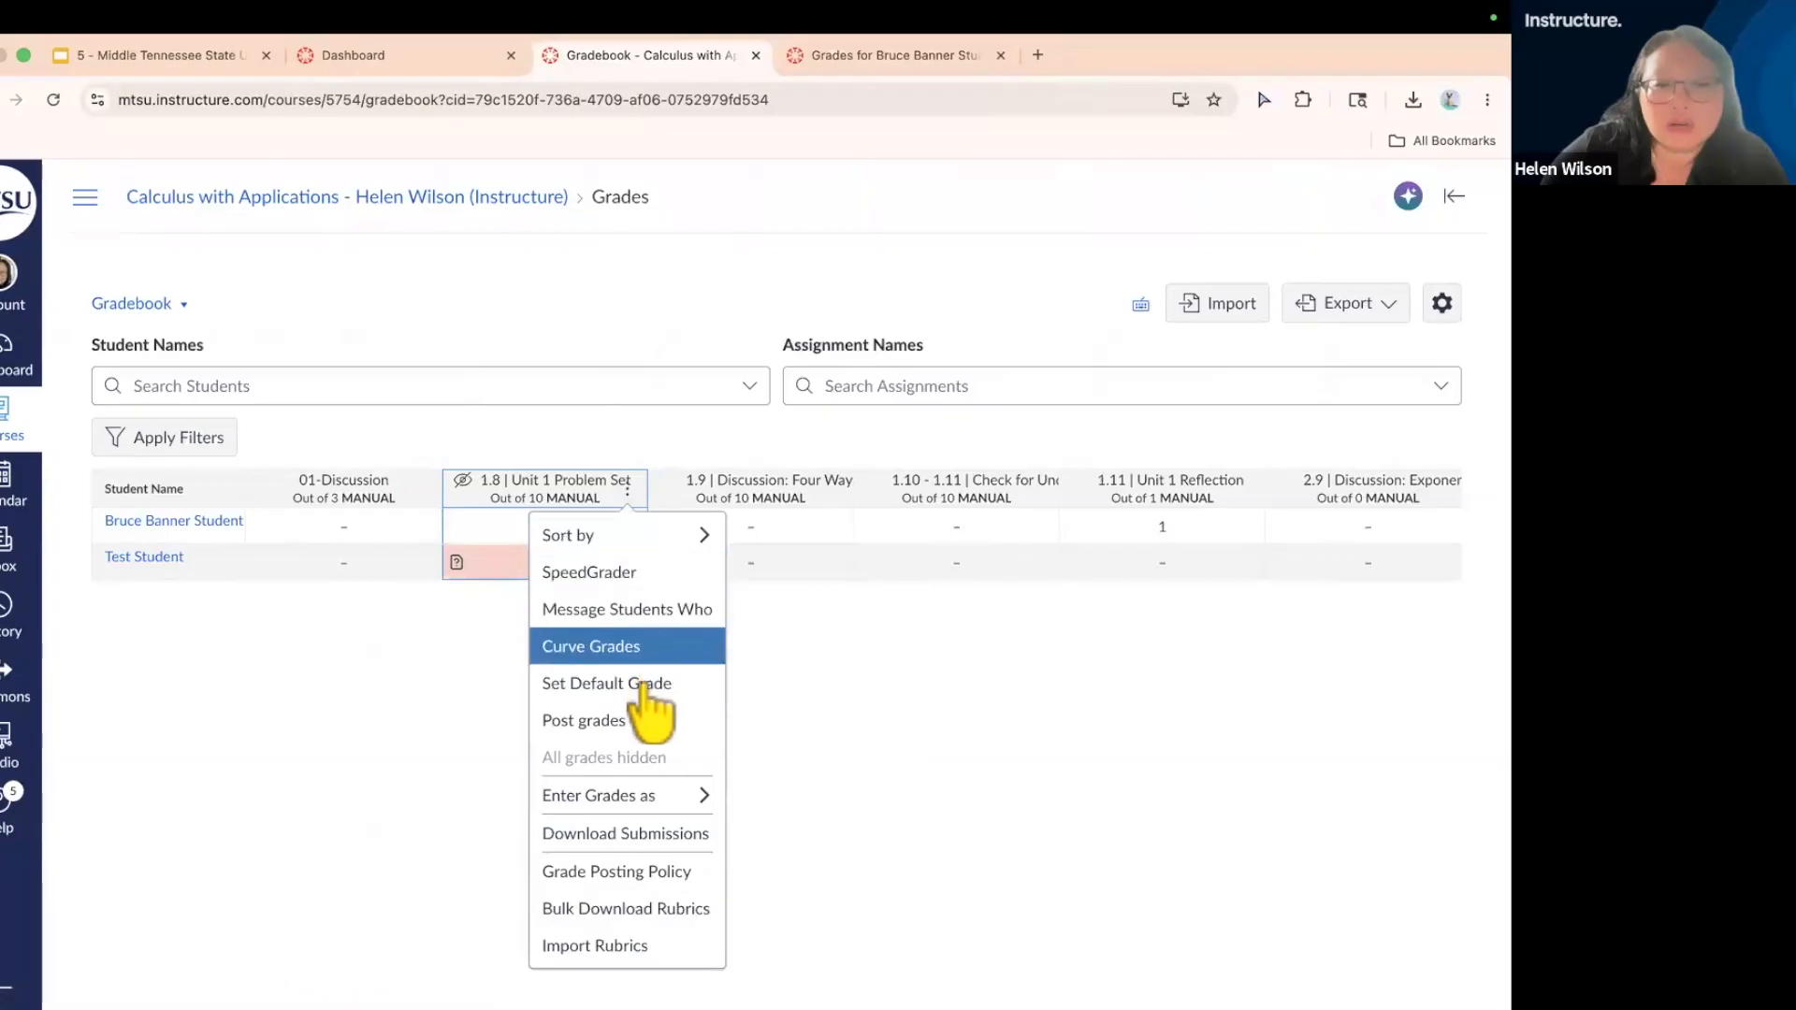
click(629, 882)
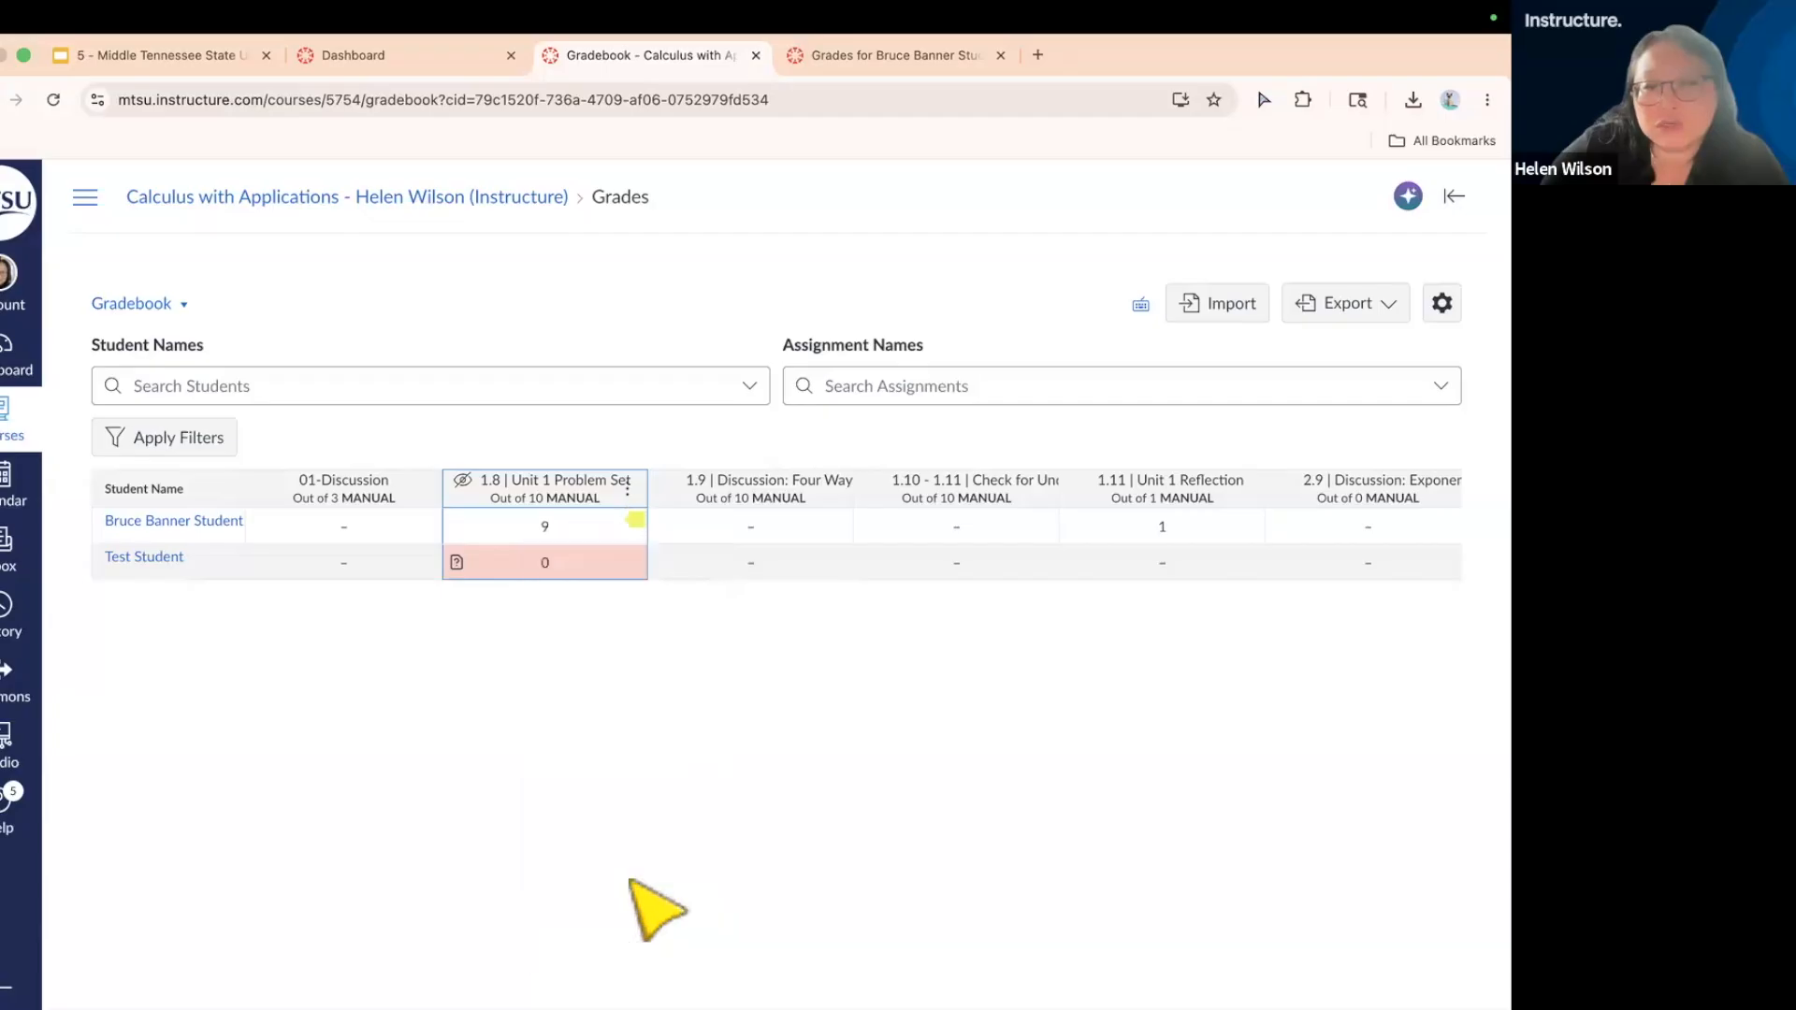
scroll(1283, 866, down, 1)
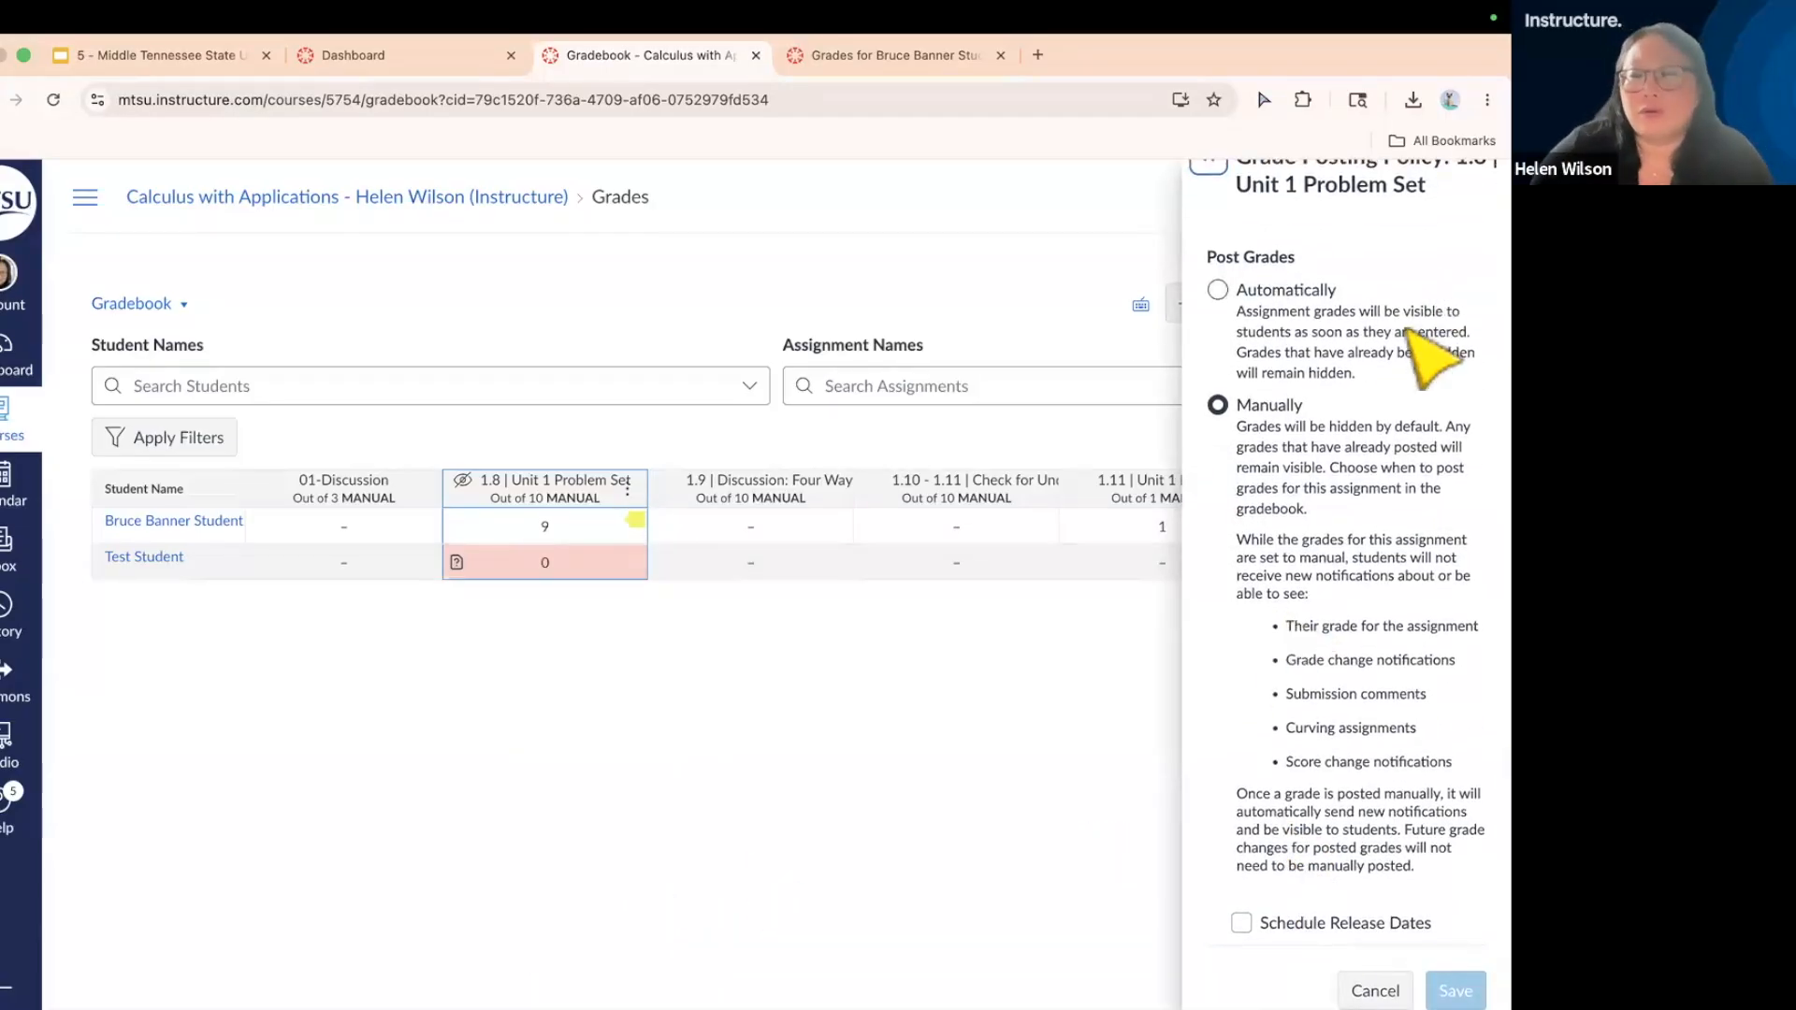
scroll(1394, 280, up, 1)
click(1209, 187)
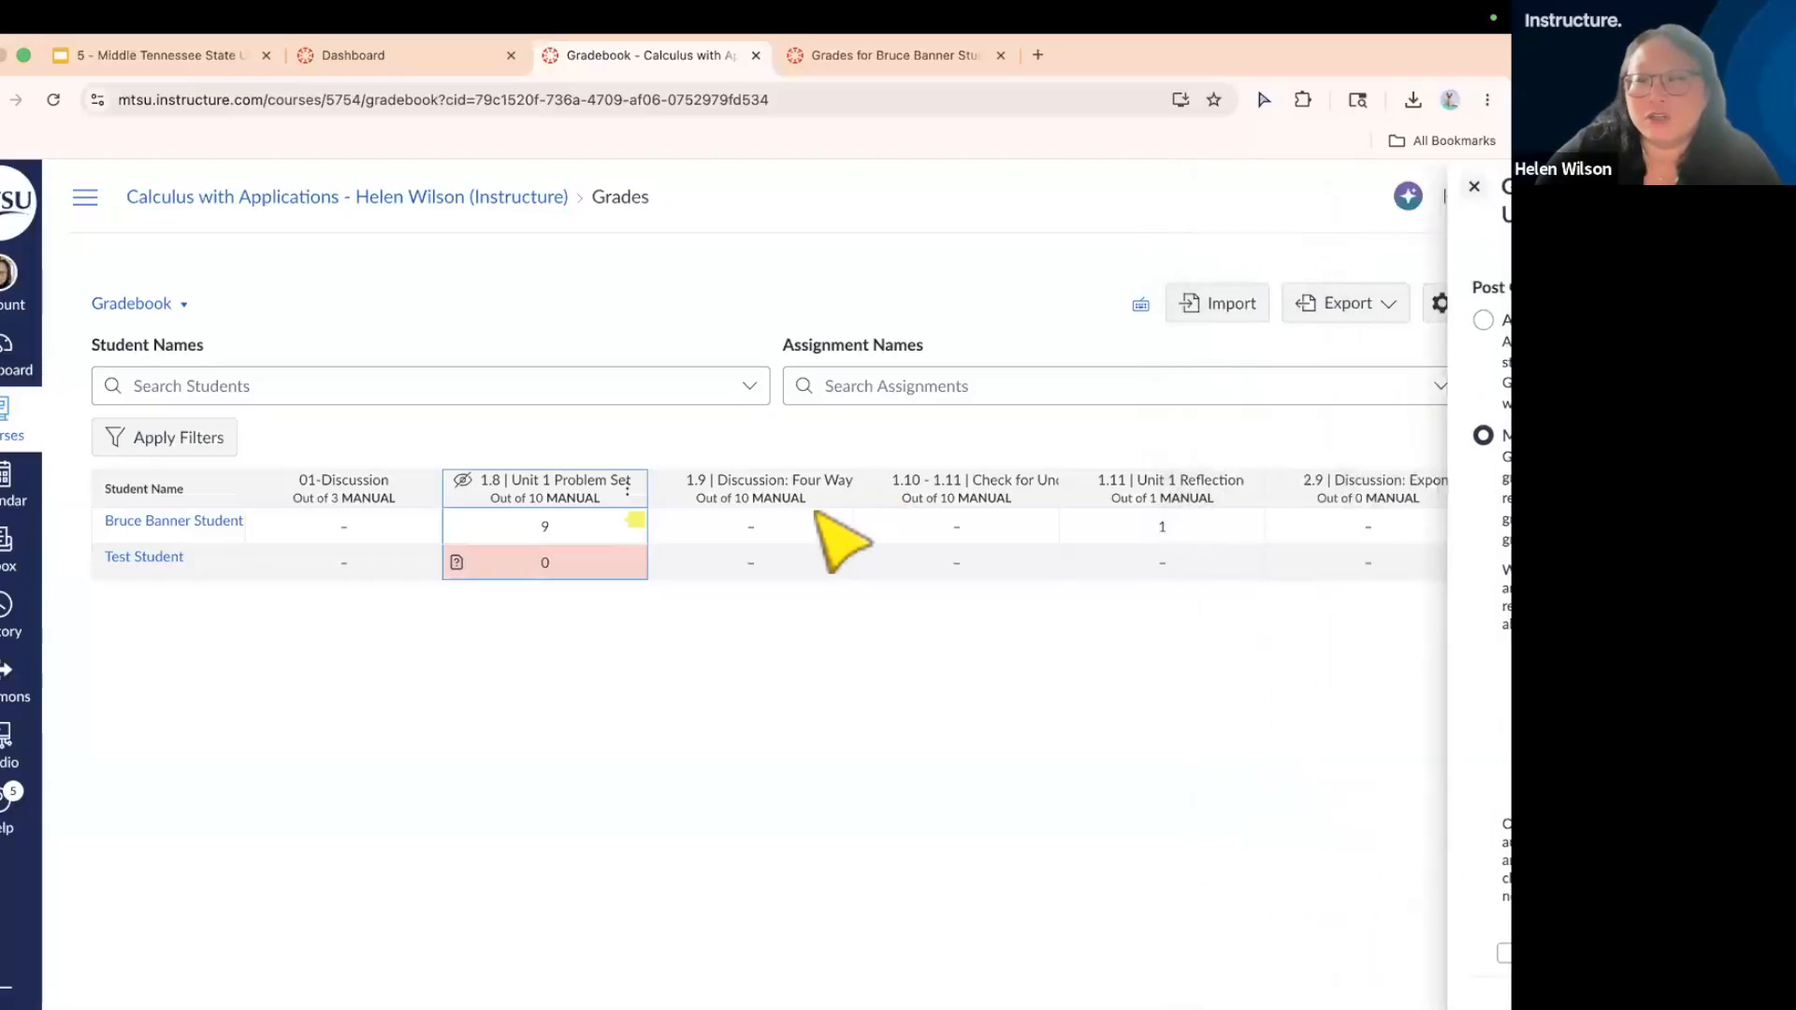
- Review the course-wide Grade Posting Policy in the gradebook settings and close them without changes
click(1444, 307)
click(987, 264)
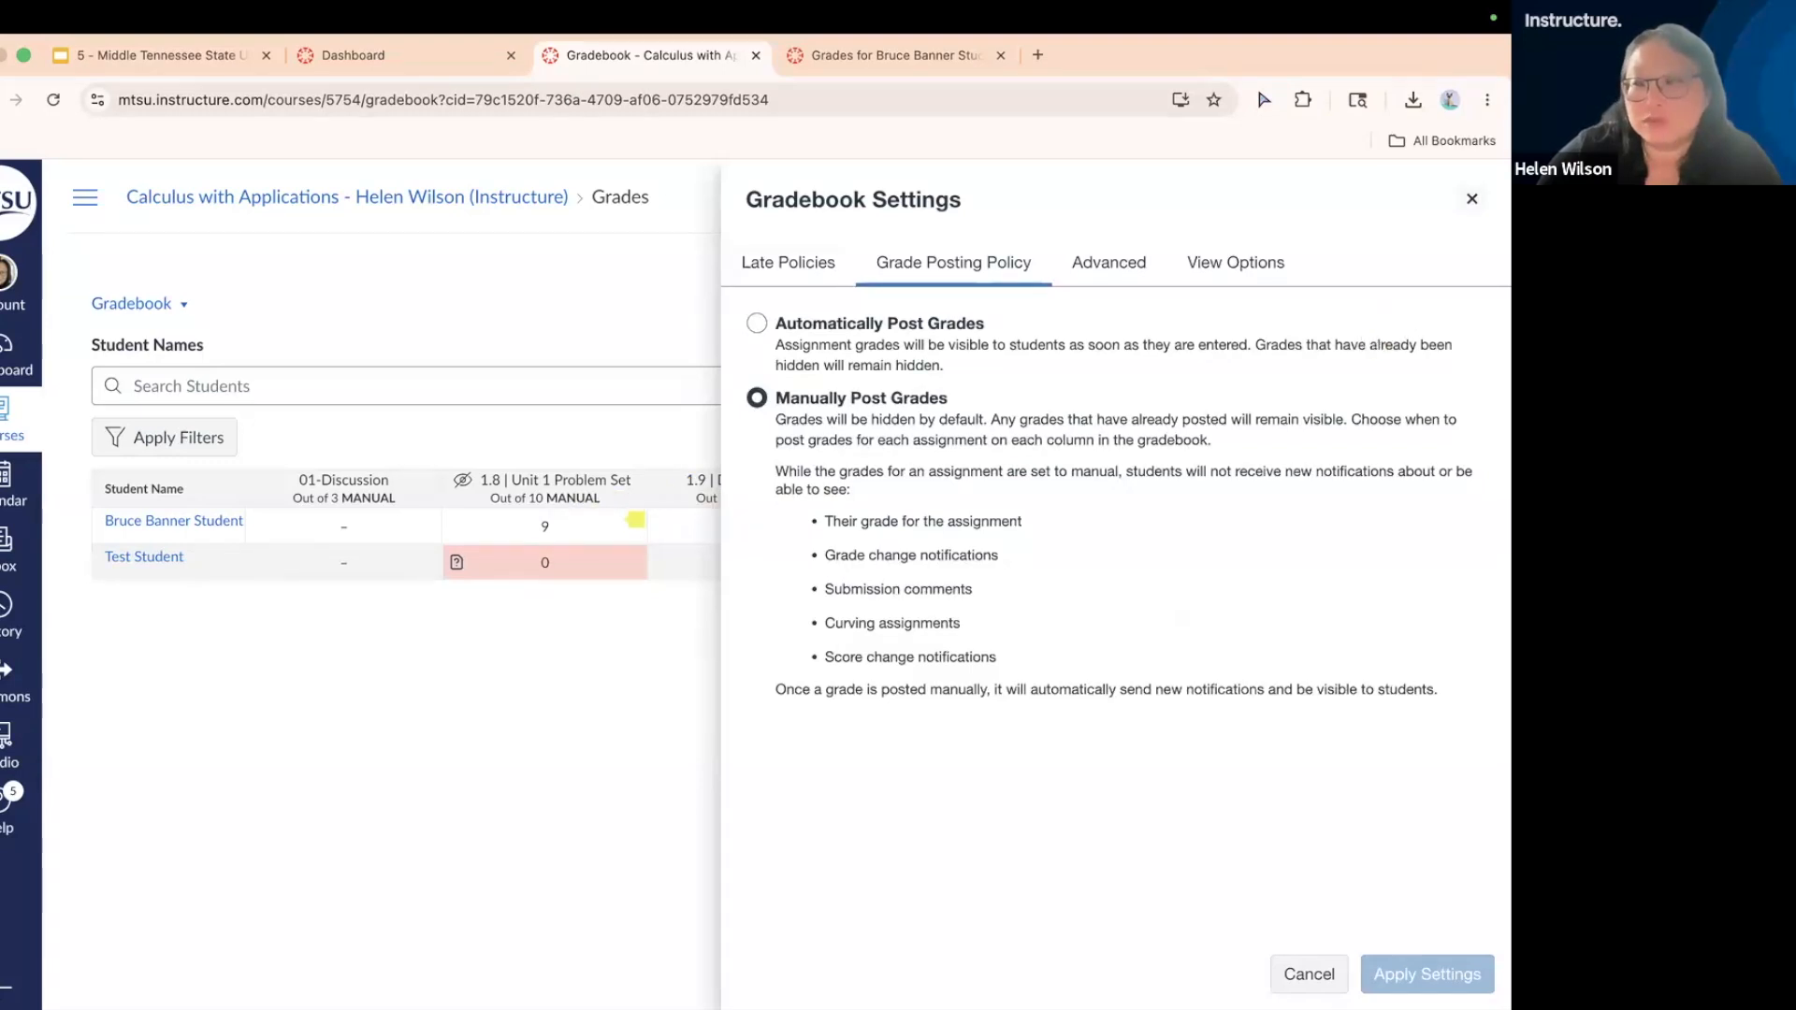
click(1472, 199)
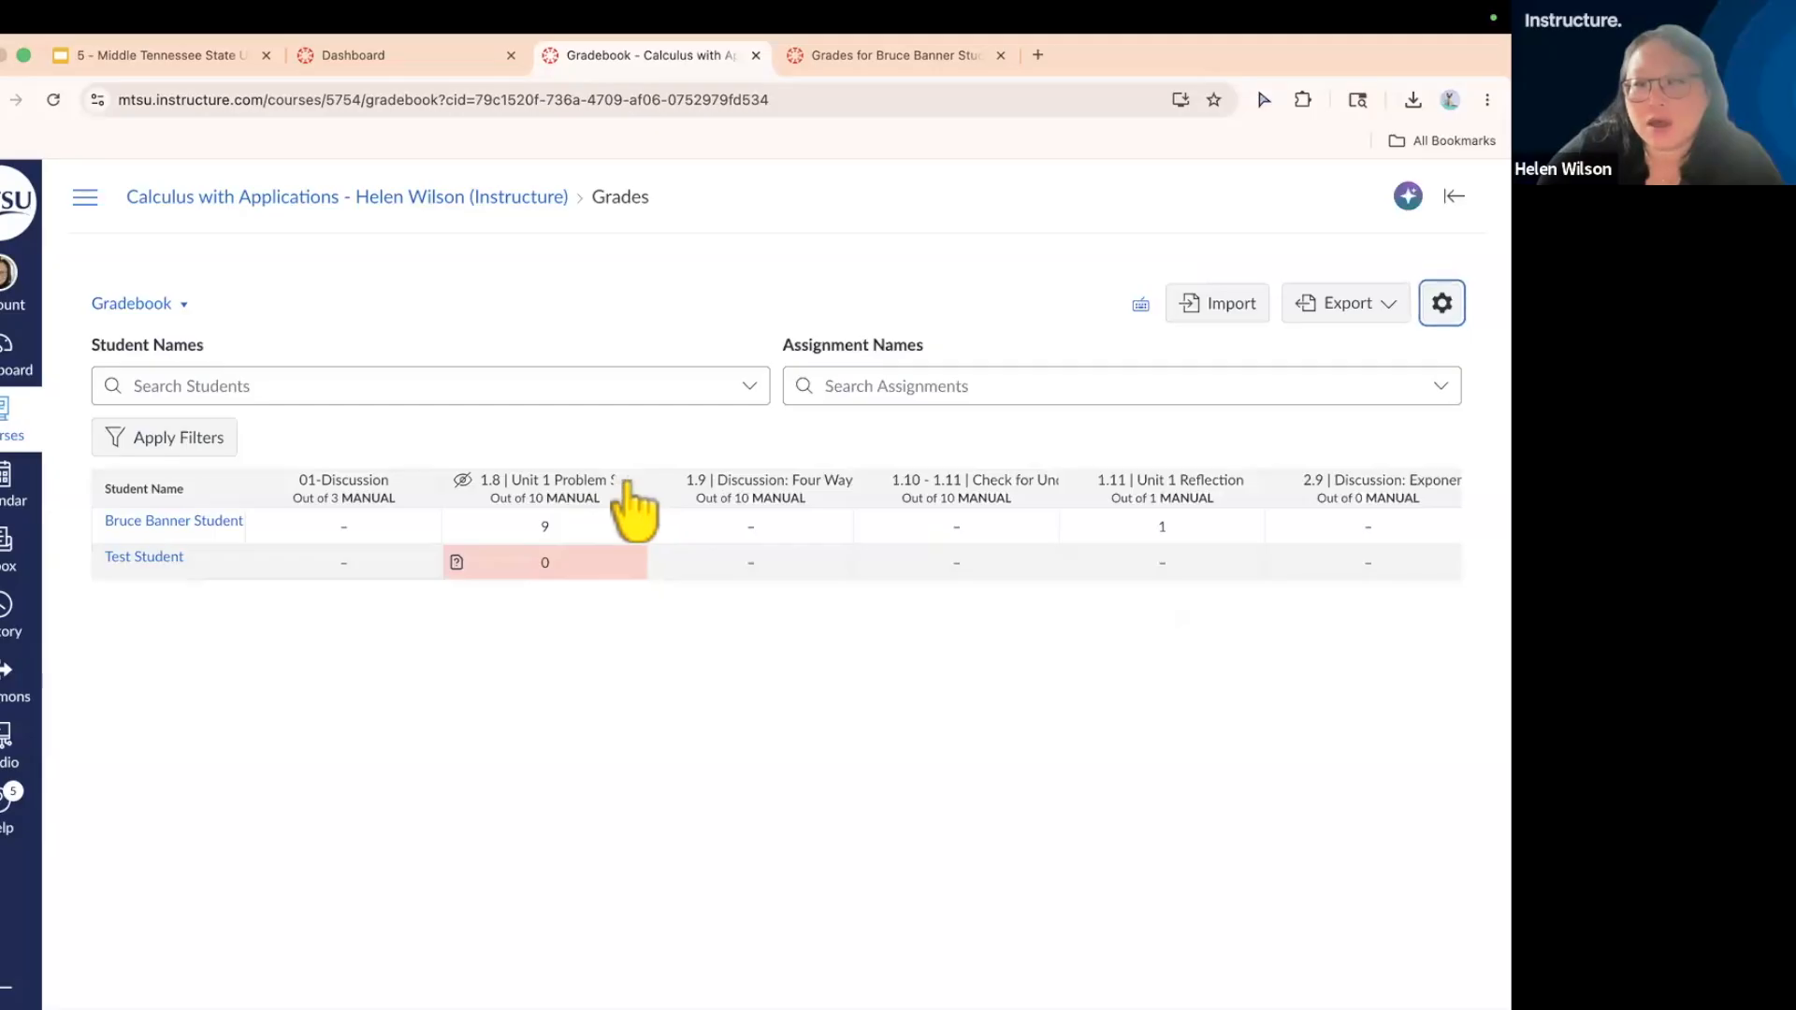
- Try enabling Schedule Release Dates in the posting policy for 1.8 | Unit 1 Problem Set and cancel without saving
click(627, 486)
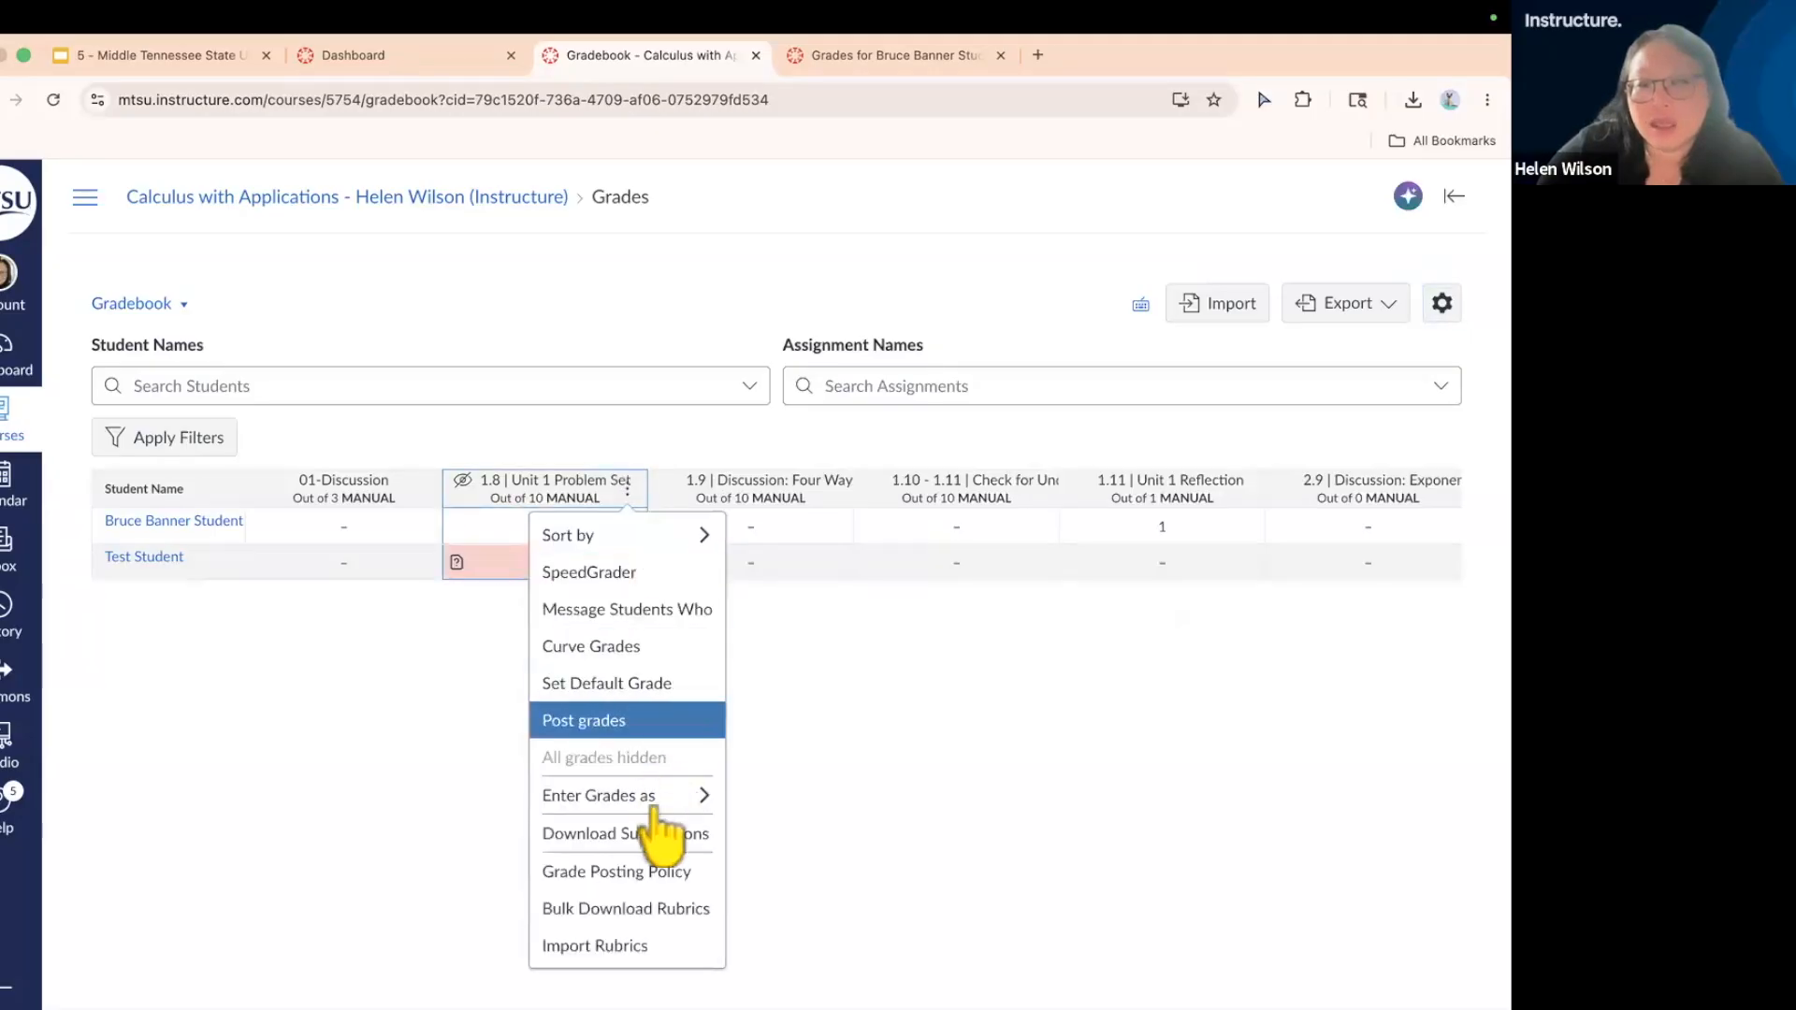
click(591, 877)
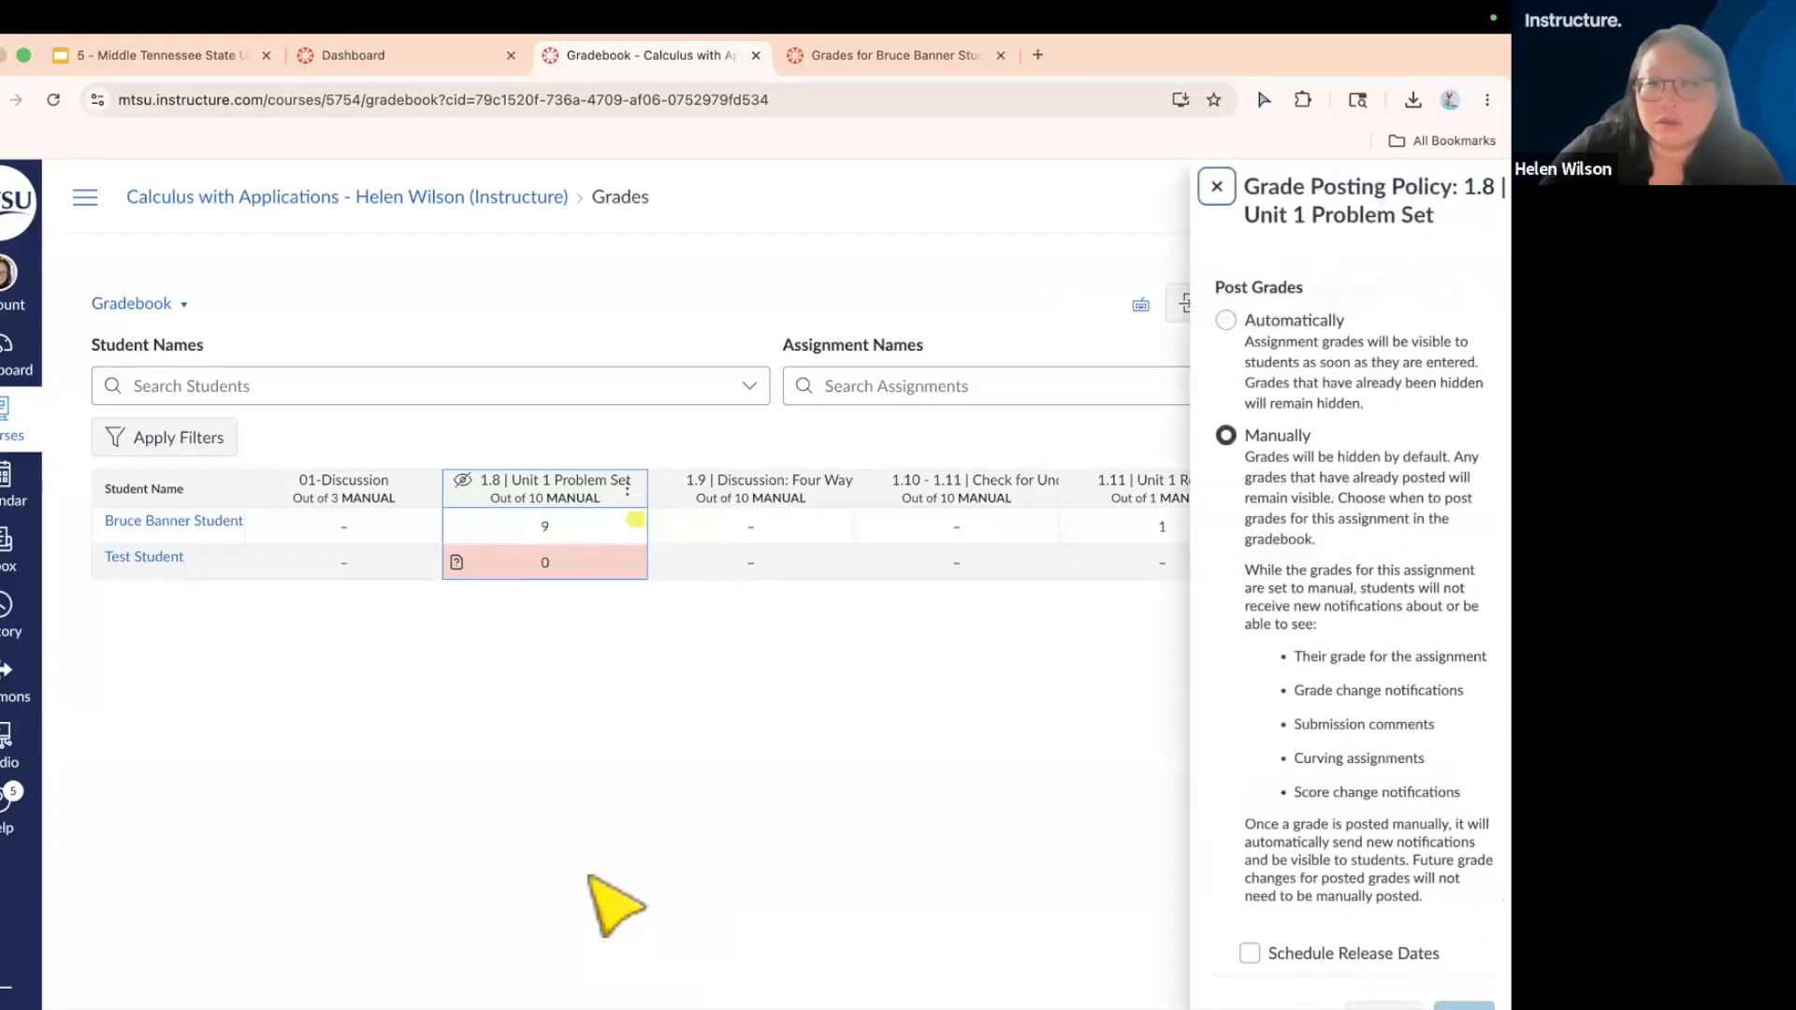
scroll(1319, 767, down, 1)
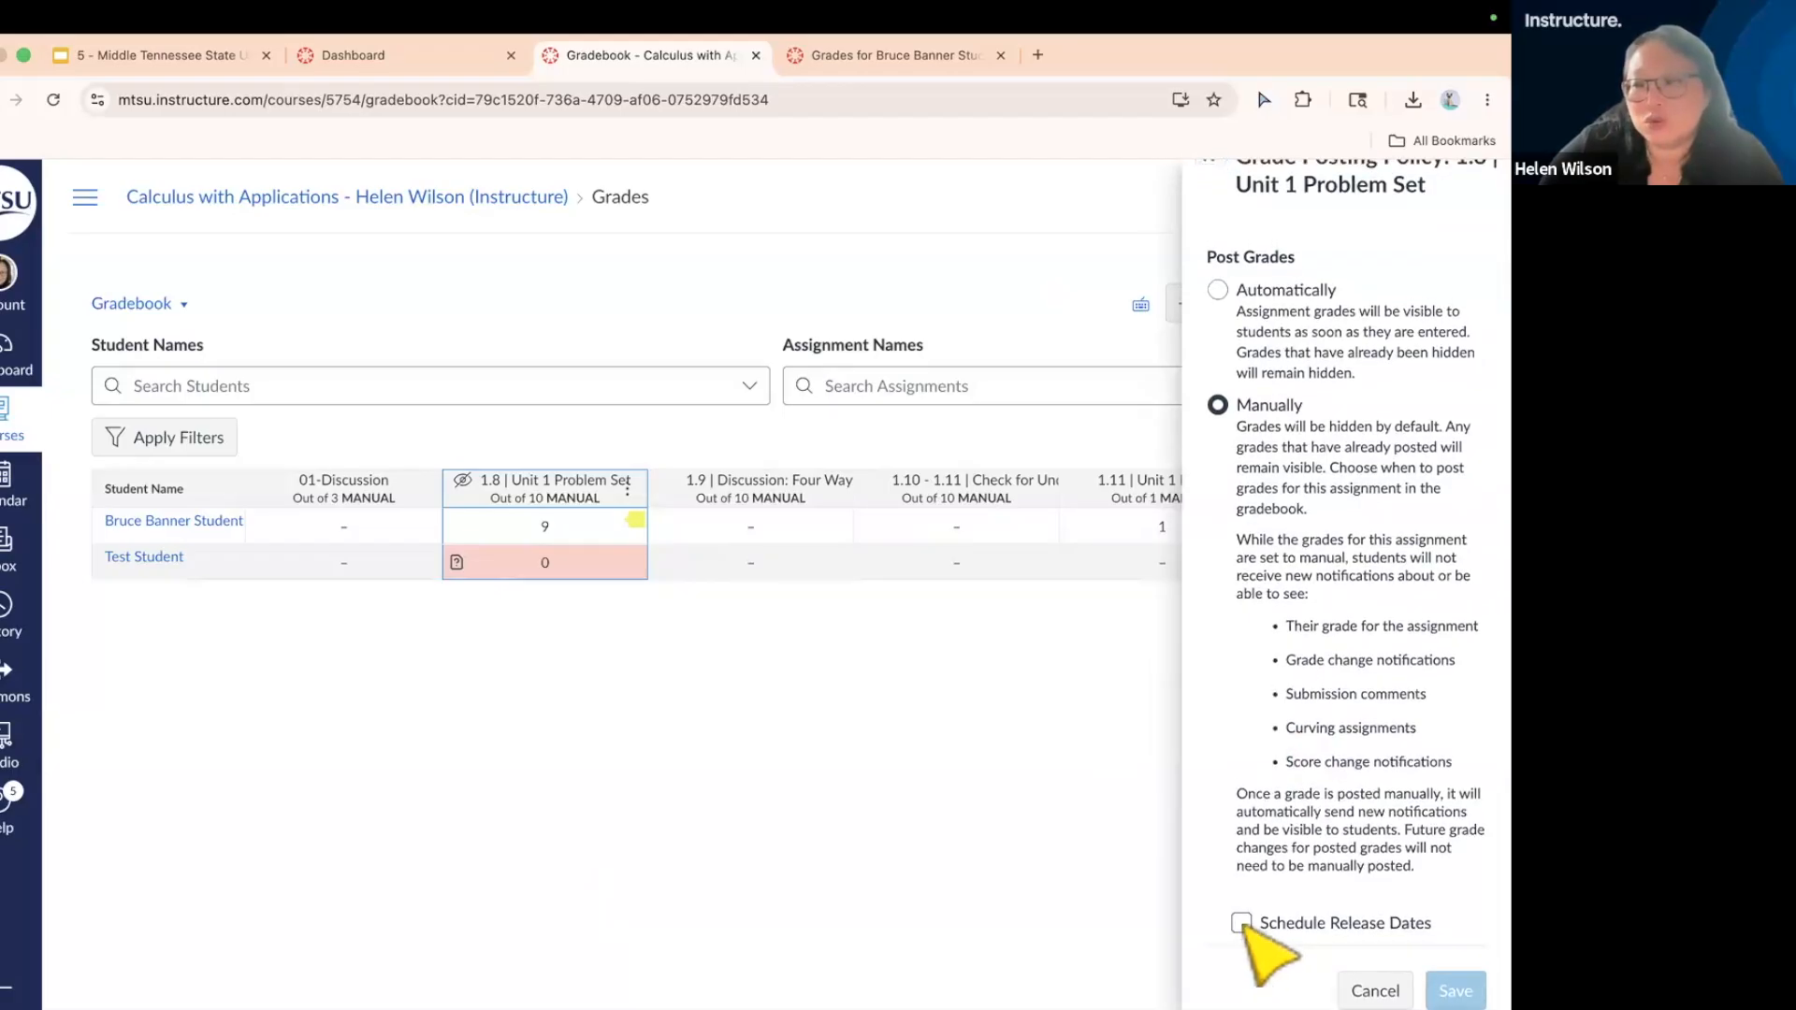
click(1242, 924)
scroll(1399, 931, down, 3)
scroll(1412, 959, down, 3)
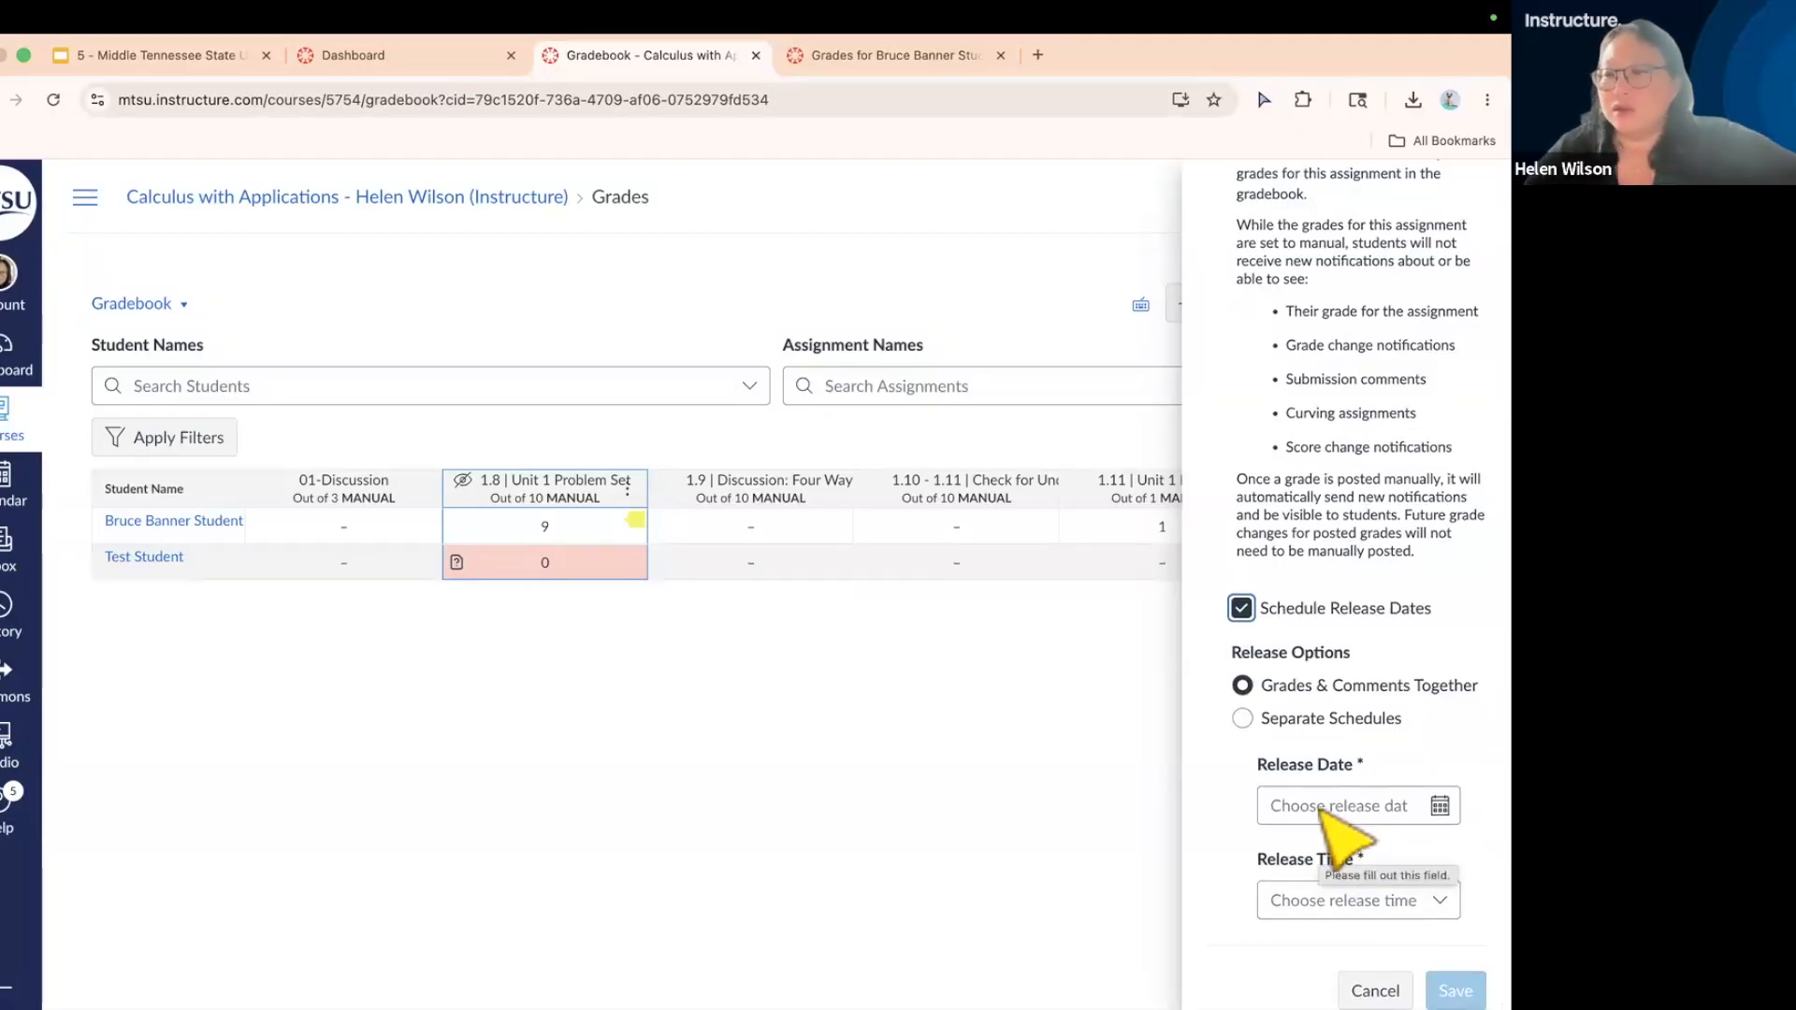
click(1321, 811)
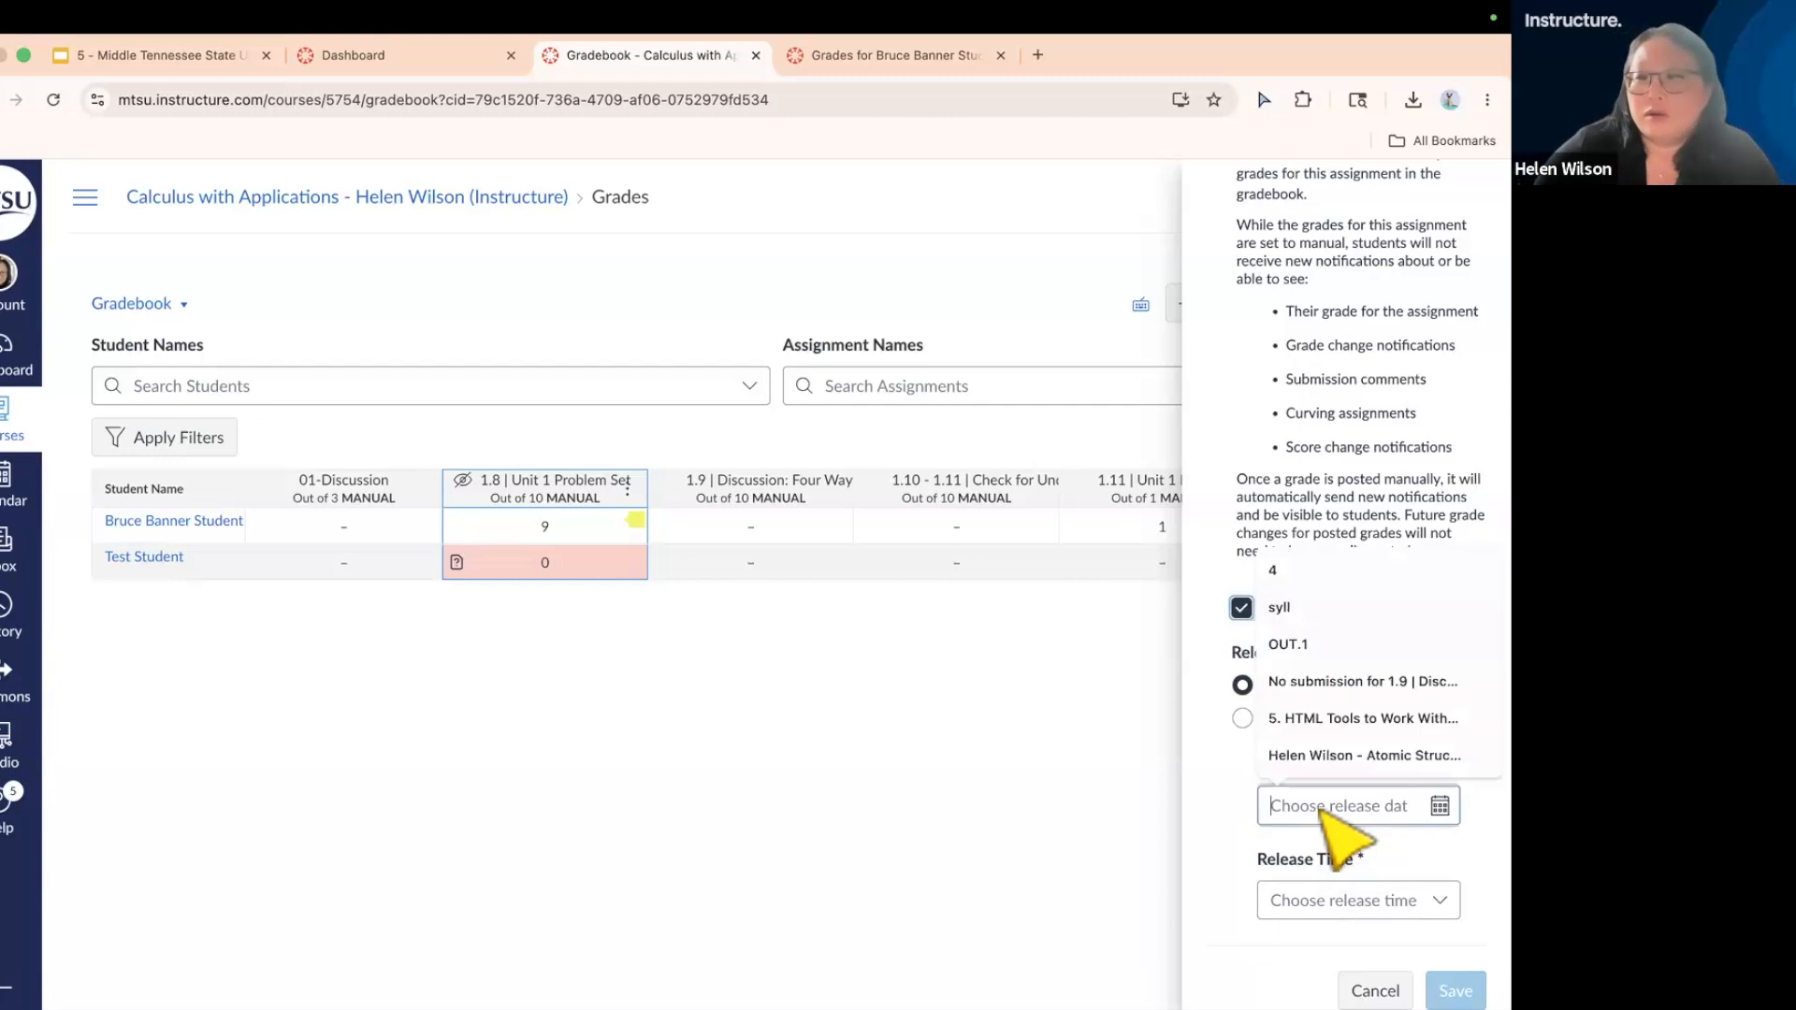
click(1205, 798)
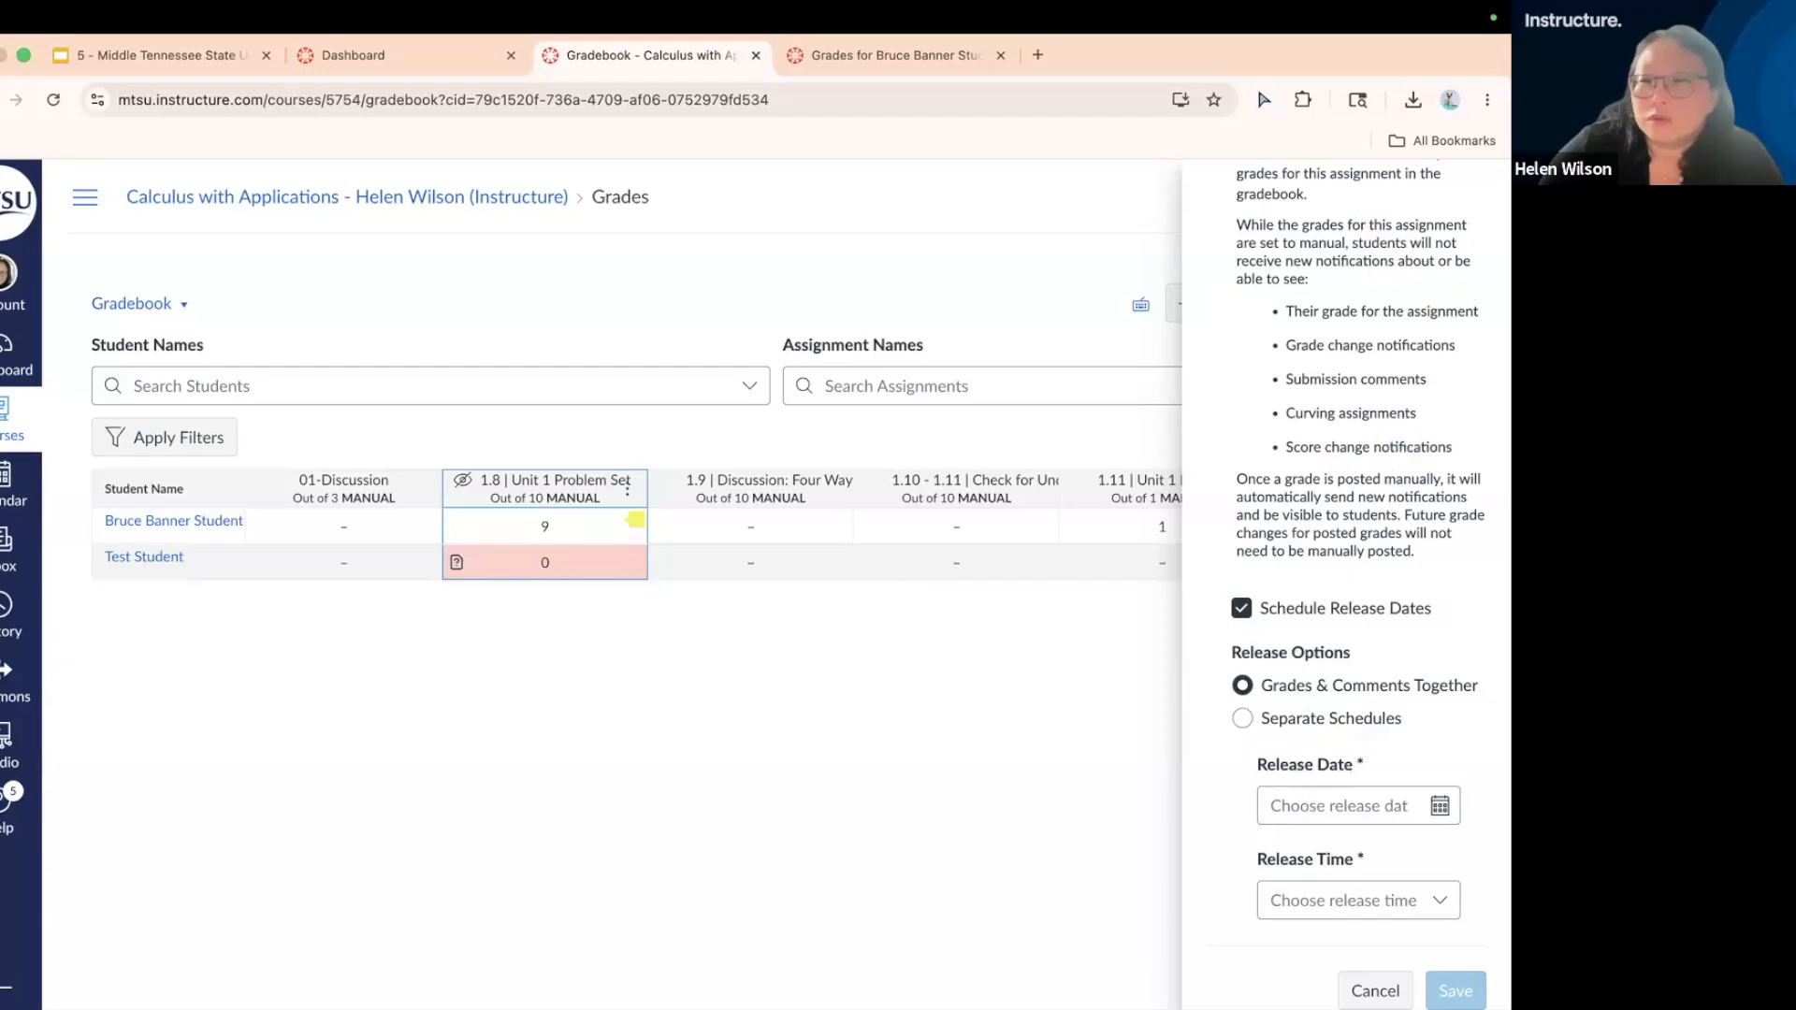
click(1374, 990)
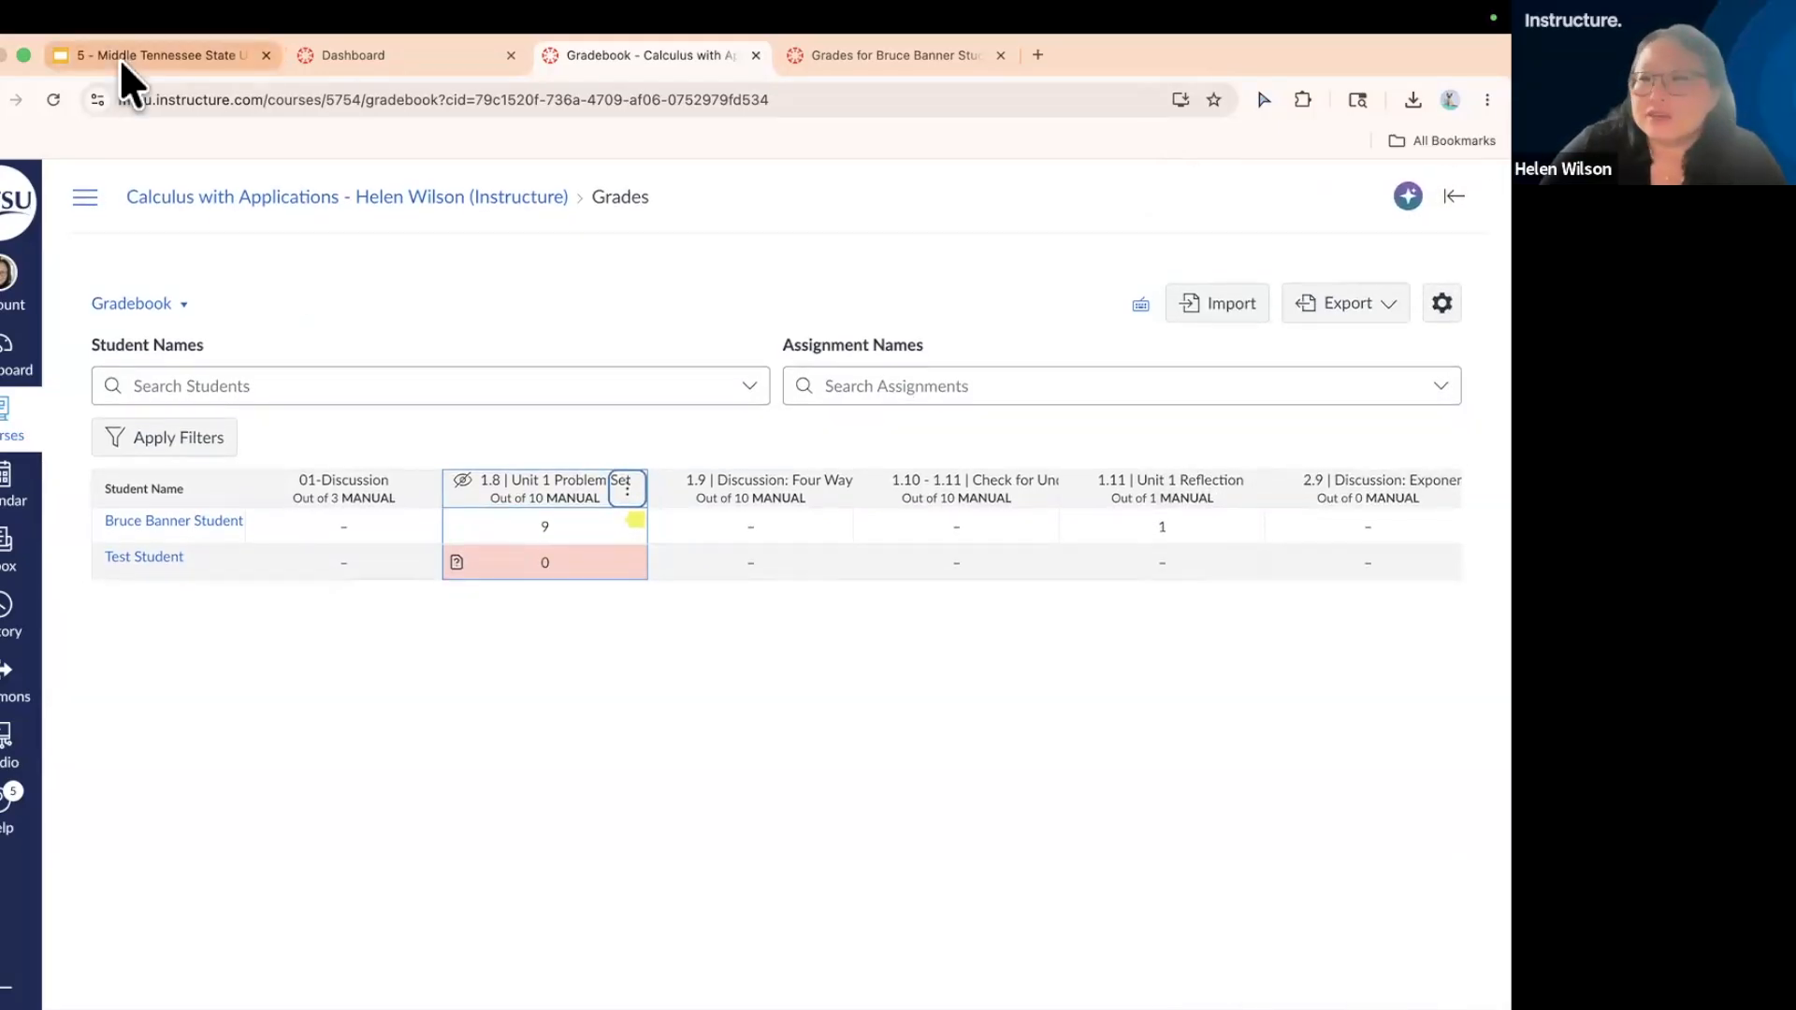
- Clear the Test Student's grade for 1.8 | Unit 1 Problem Set and open that submission's grade details
click(562, 565)
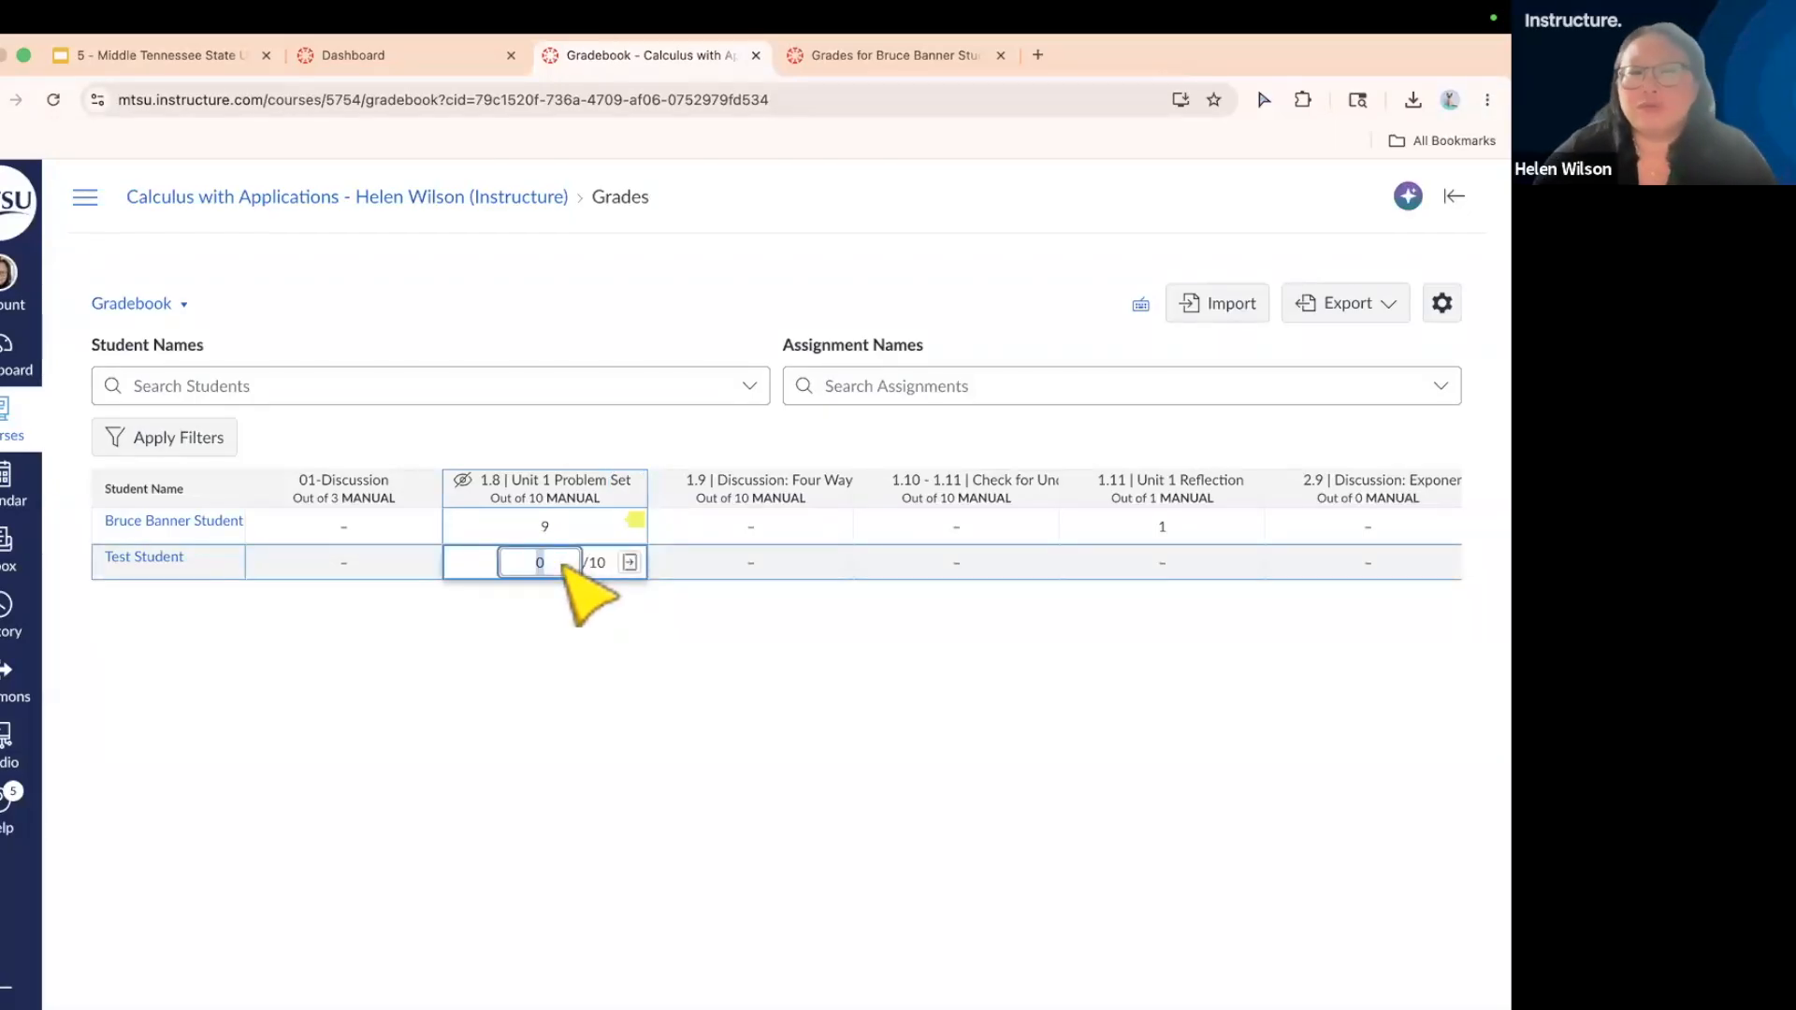
scroll(562, 566, up, 5)
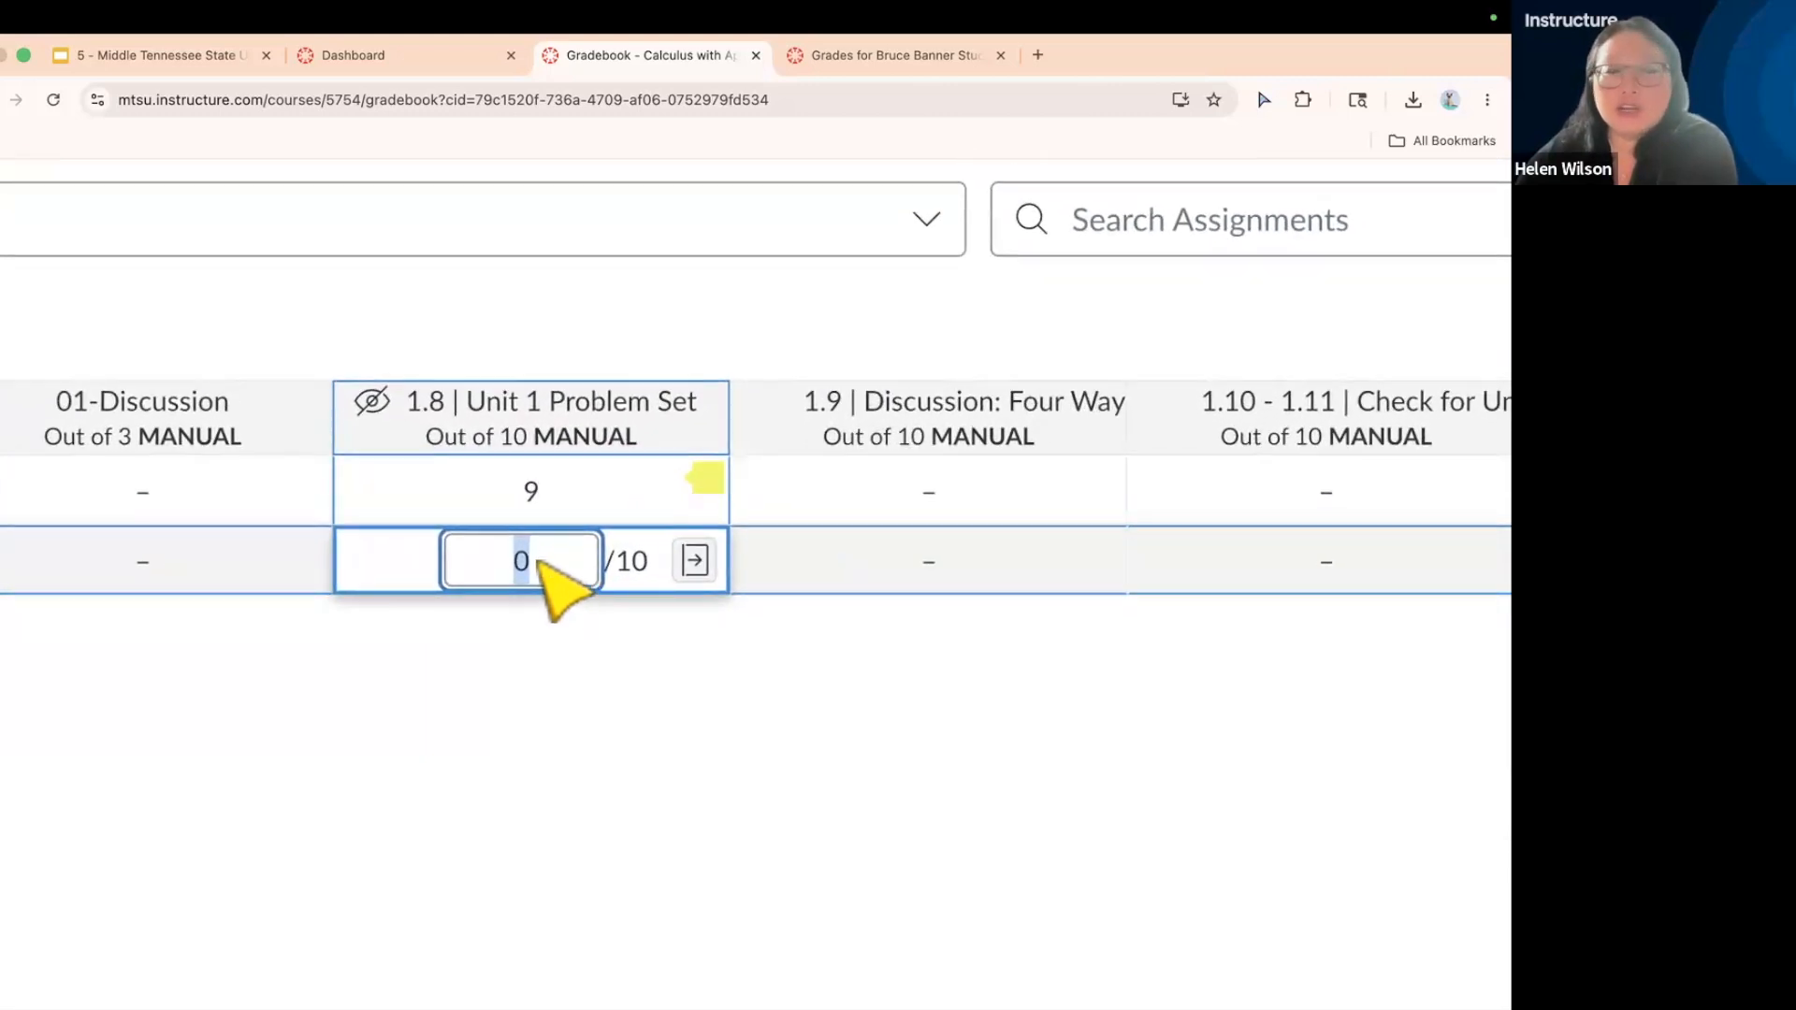
click(533, 569)
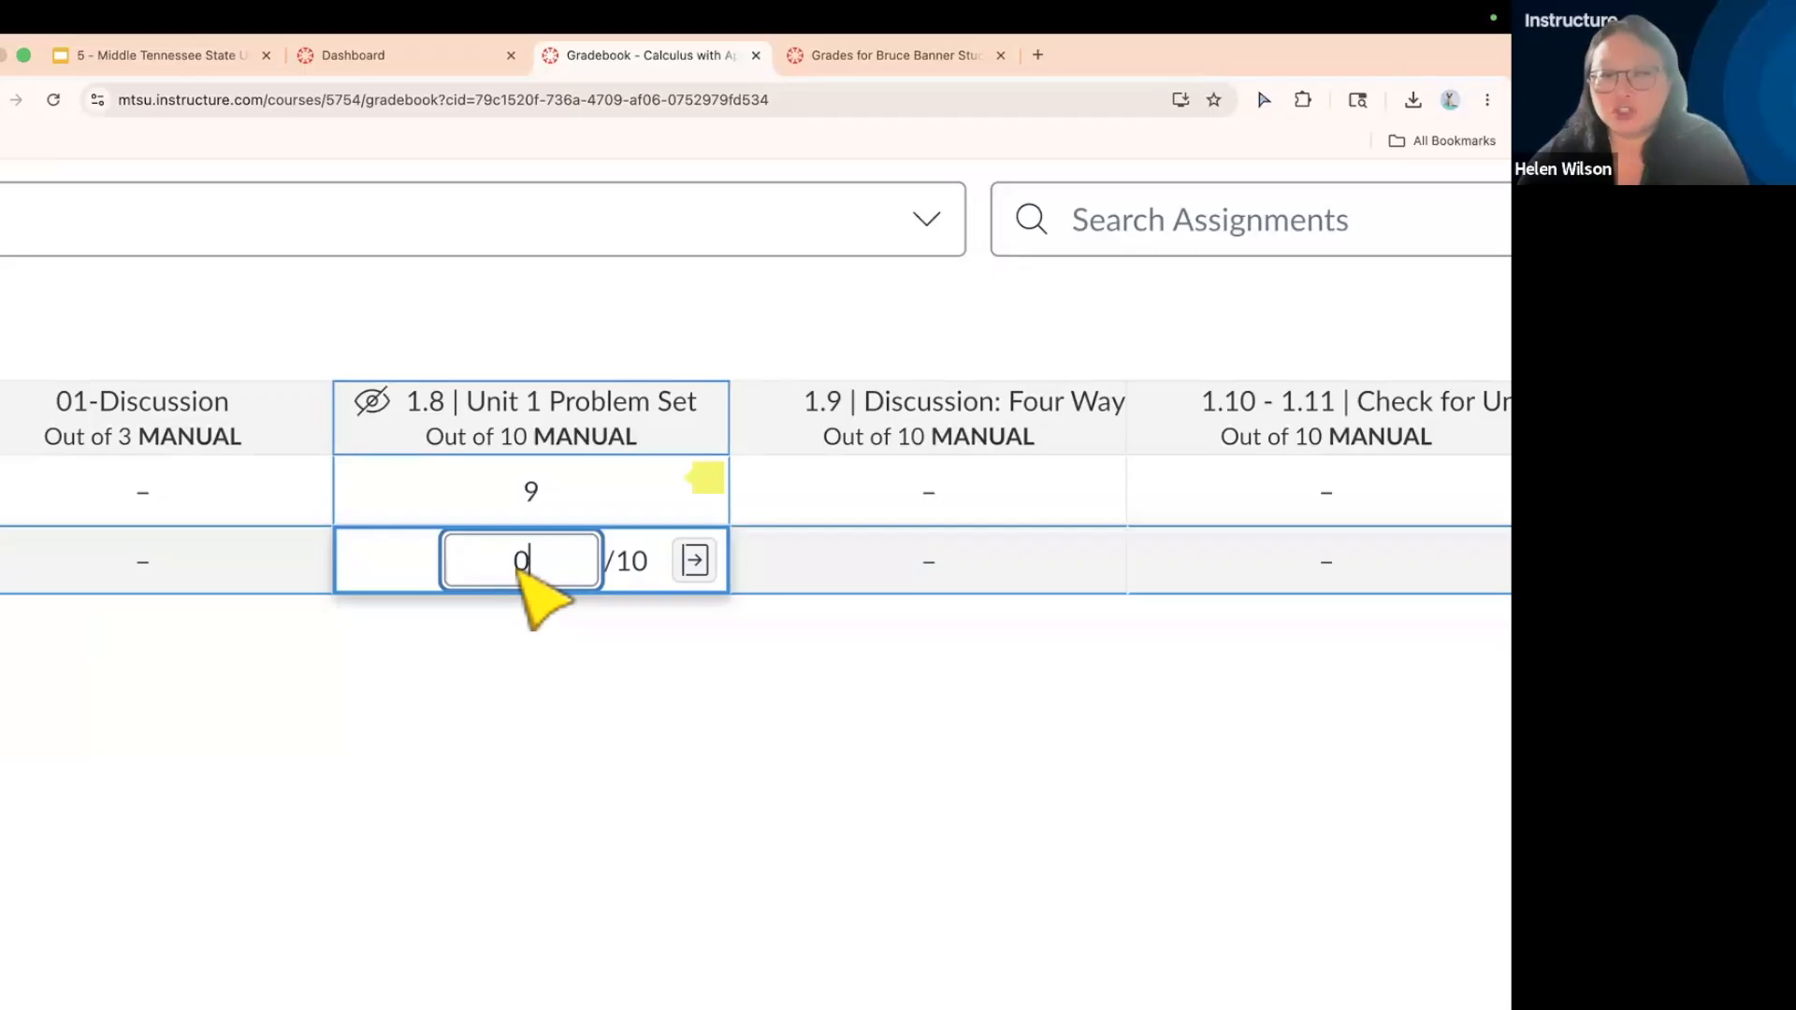
key(BackSpace)
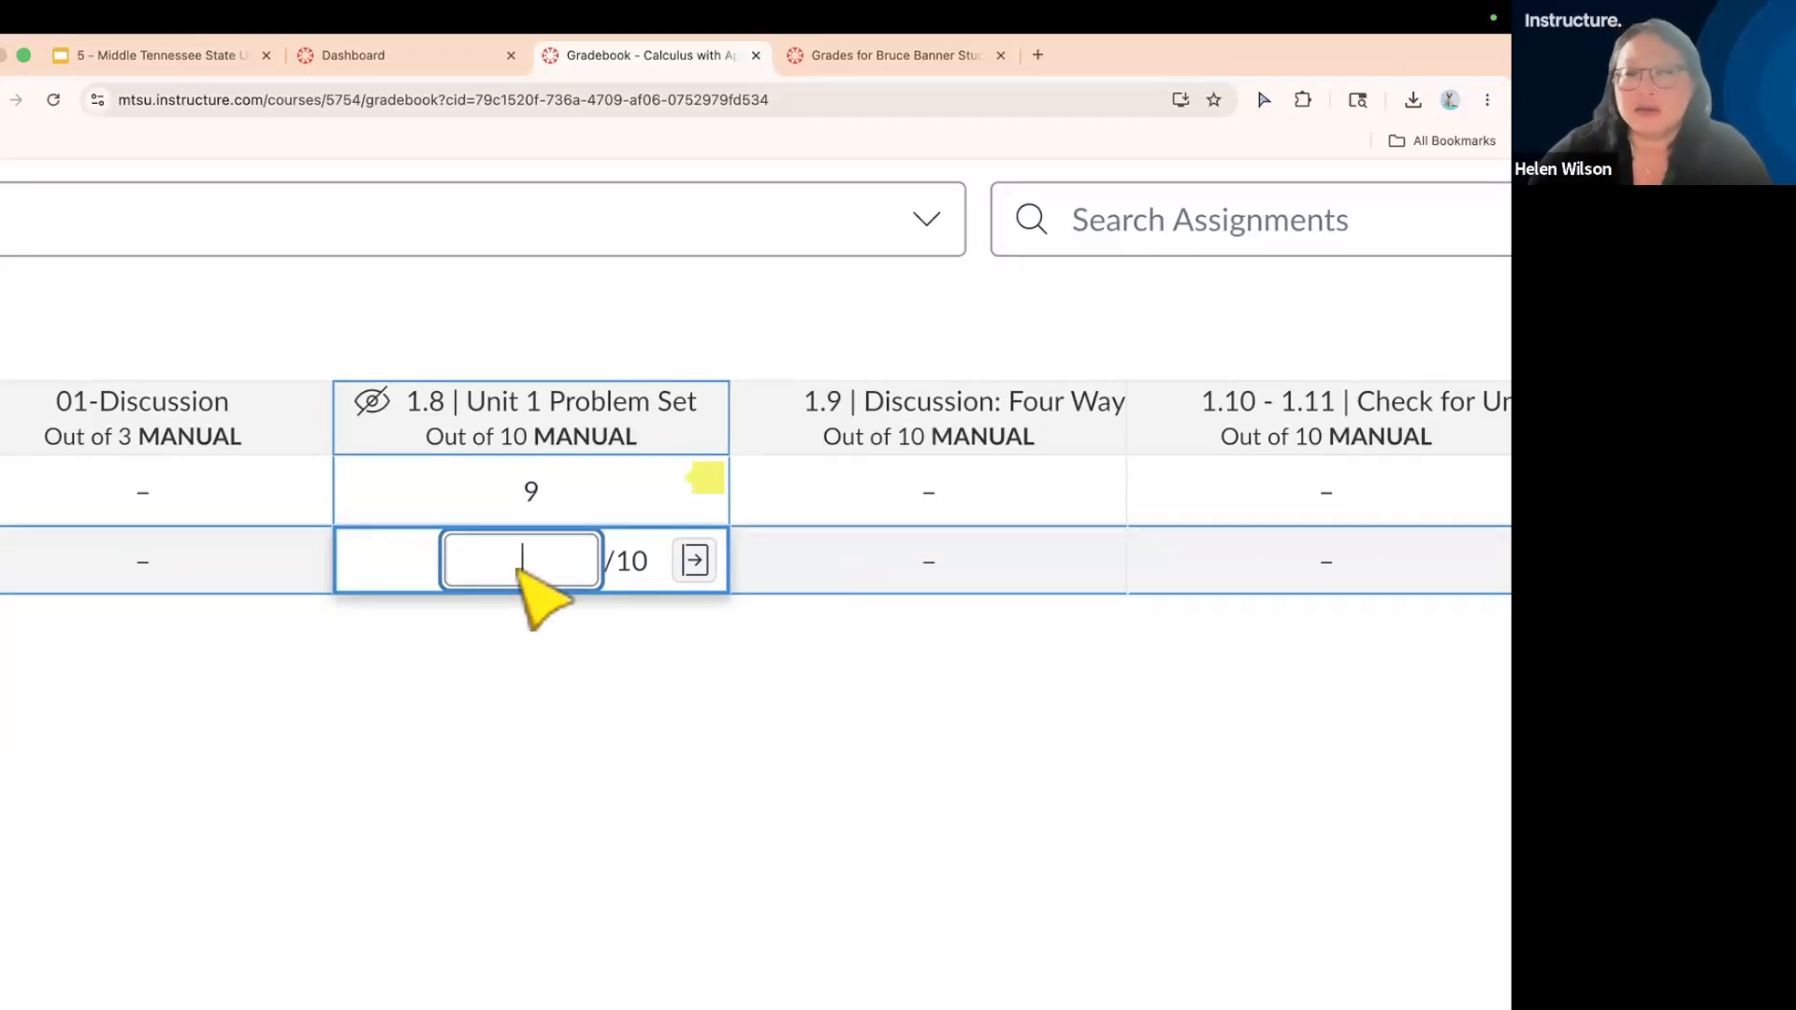
click(695, 560)
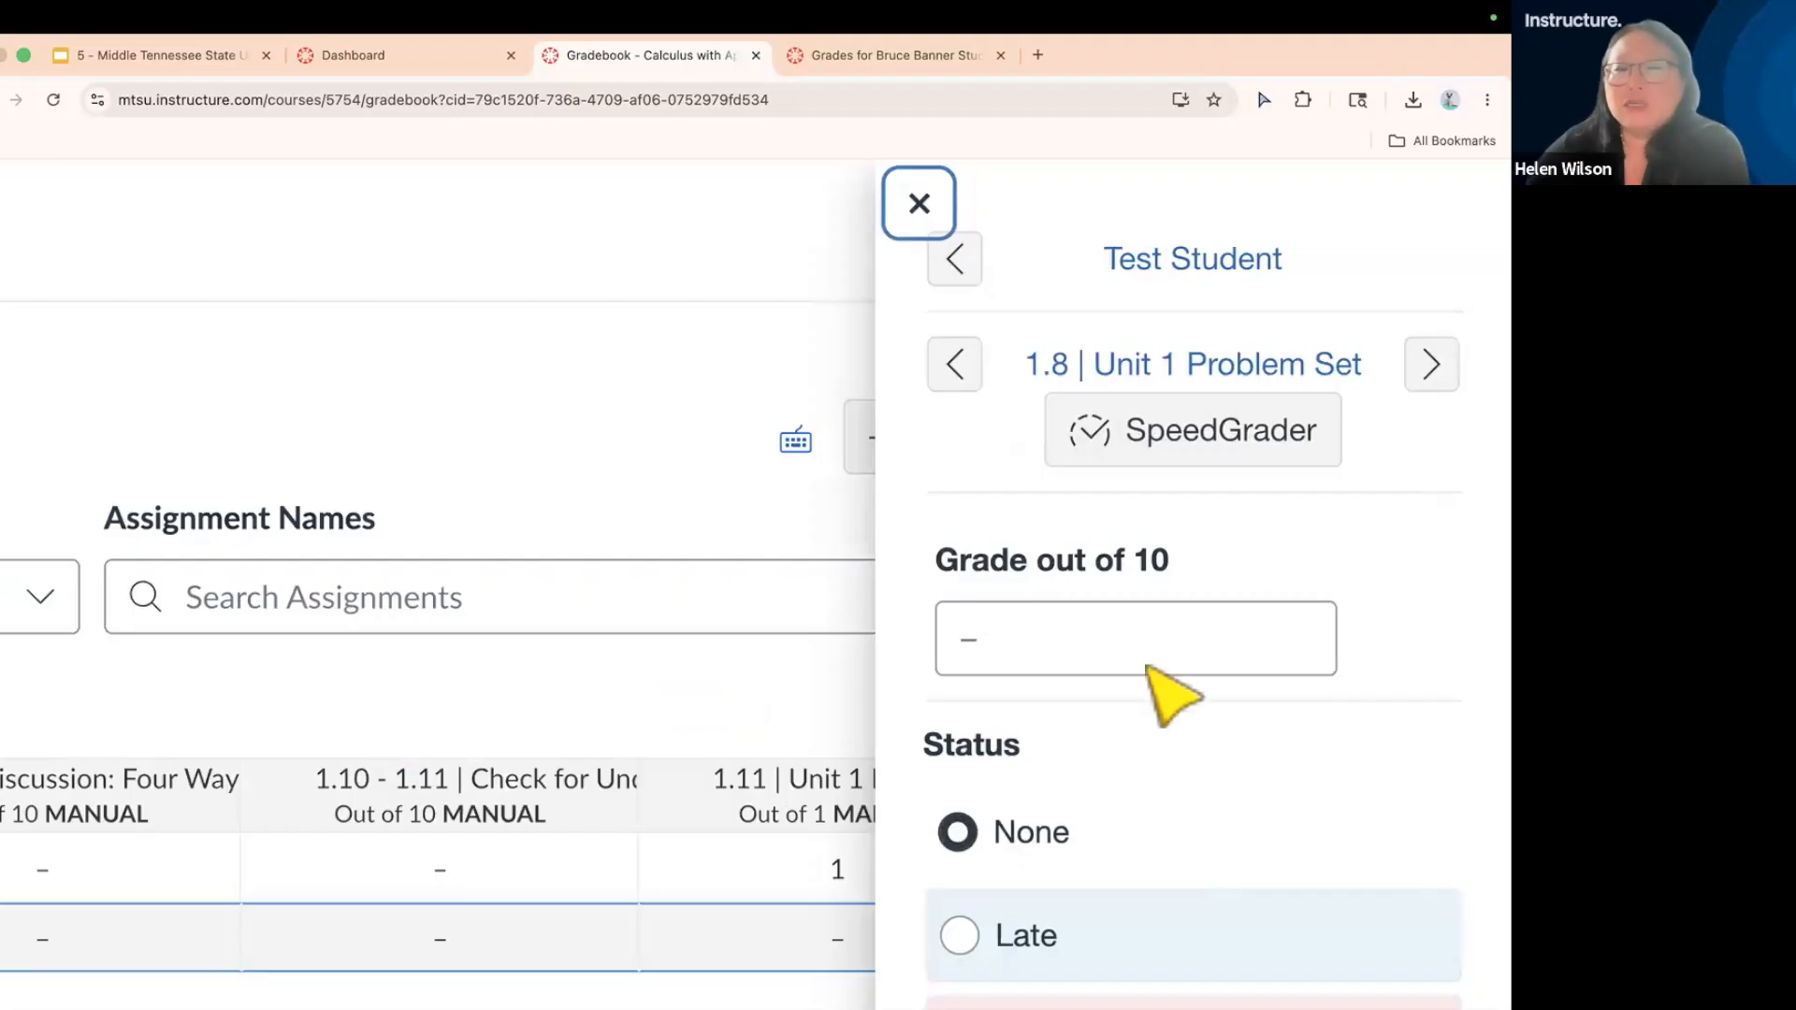
- Examine the status options and the comment editor in the Test Student's grade details for 1.8 | Unit 1 Problem Set
click(1218, 787)
scroll(1218, 788, down, 3)
scroll(1219, 789, down, 3)
click(1287, 842)
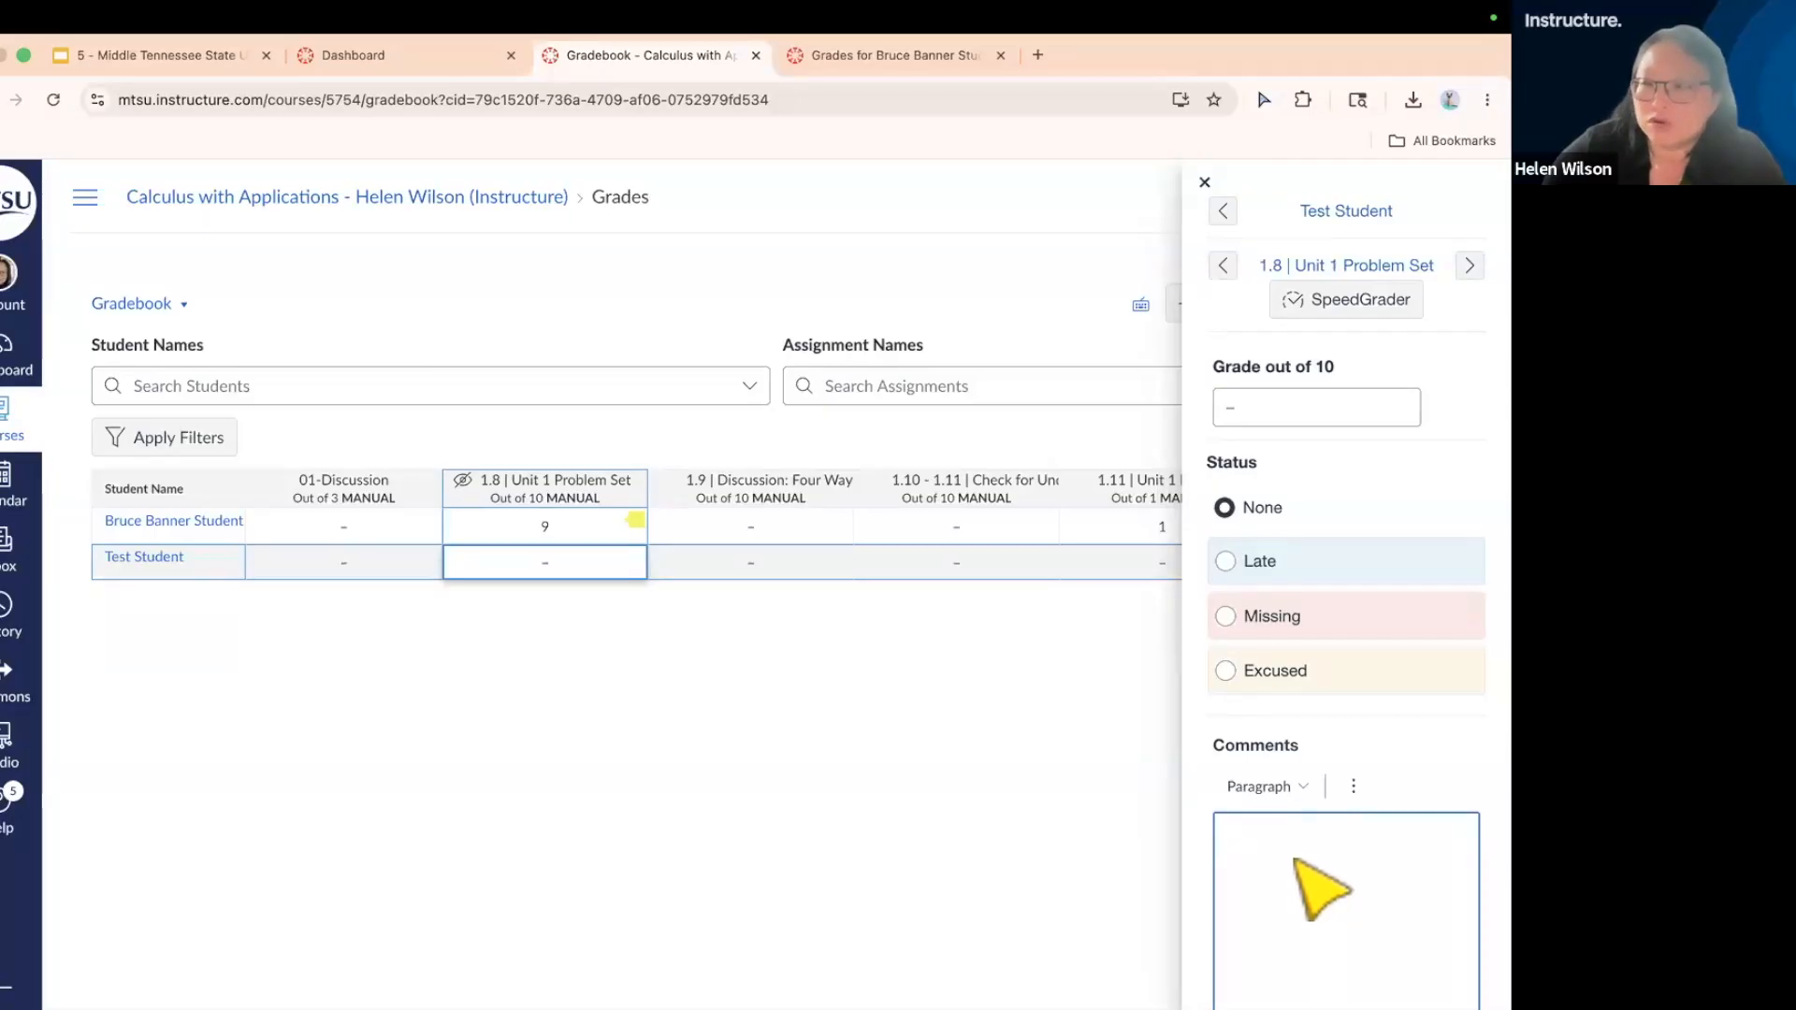
scroll(1295, 859, down, 2)
scroll(1296, 860, down, 1)
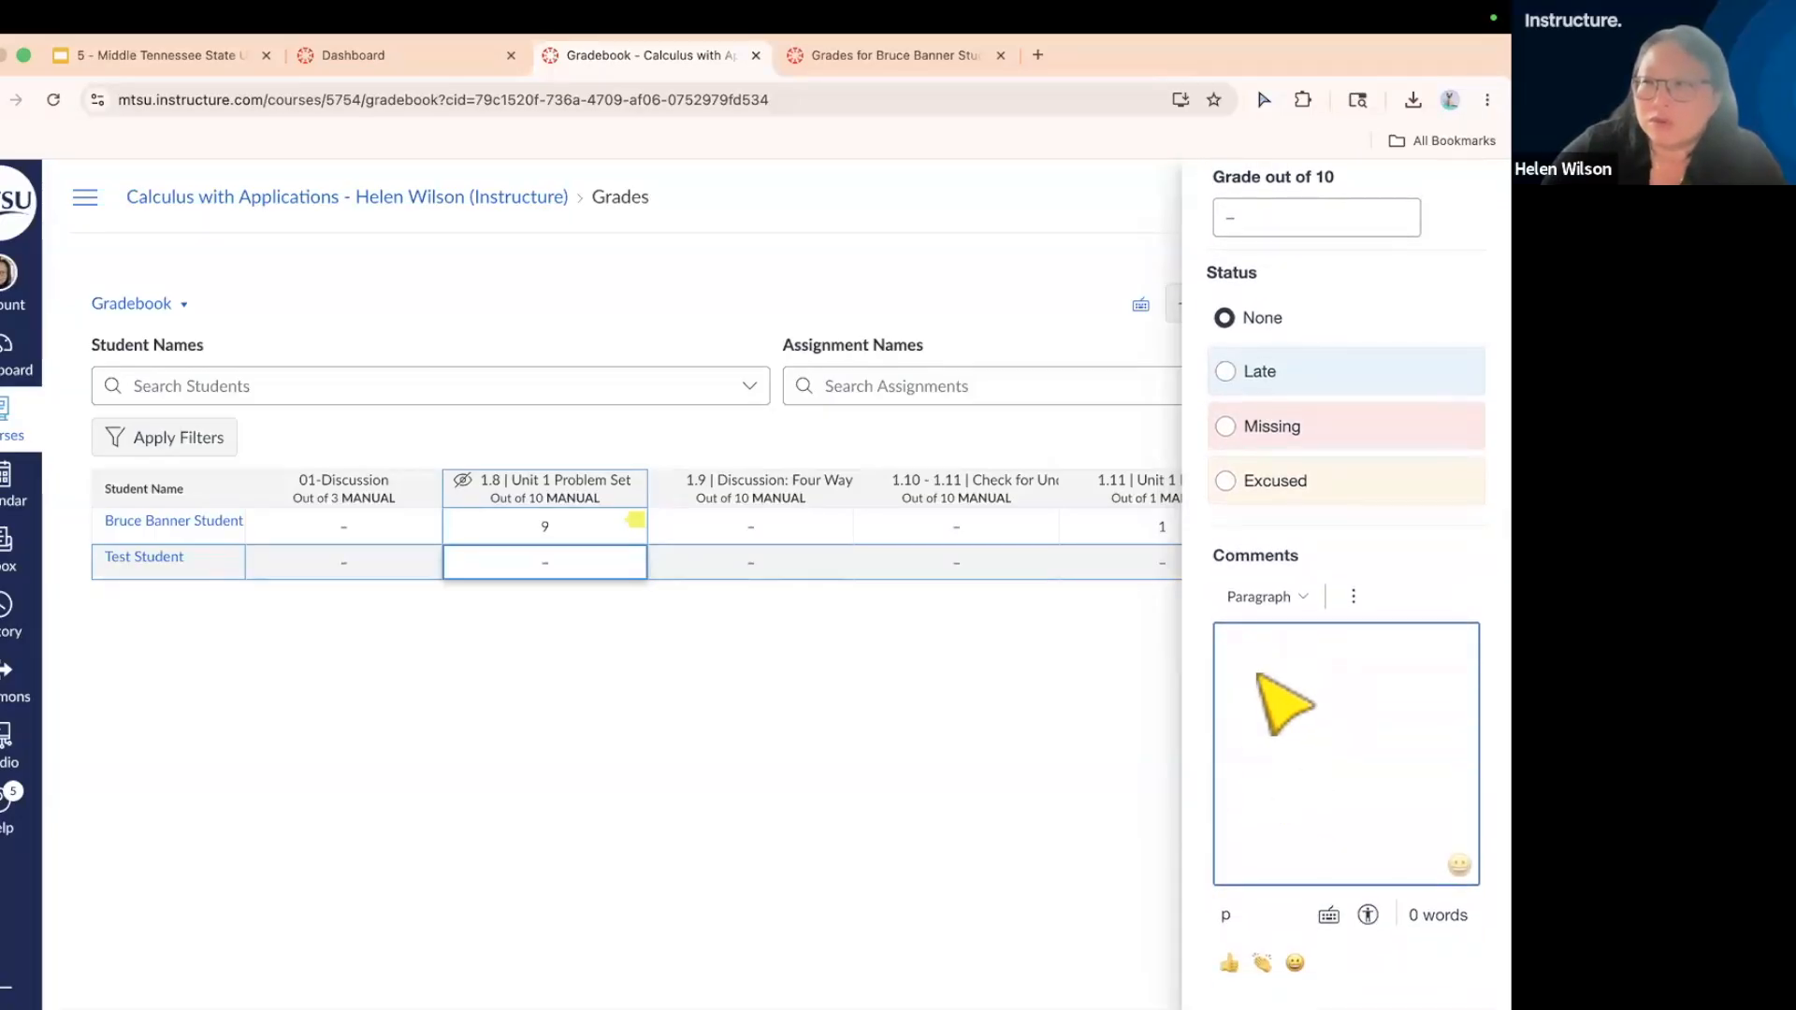
scroll(1258, 678, up, 4)
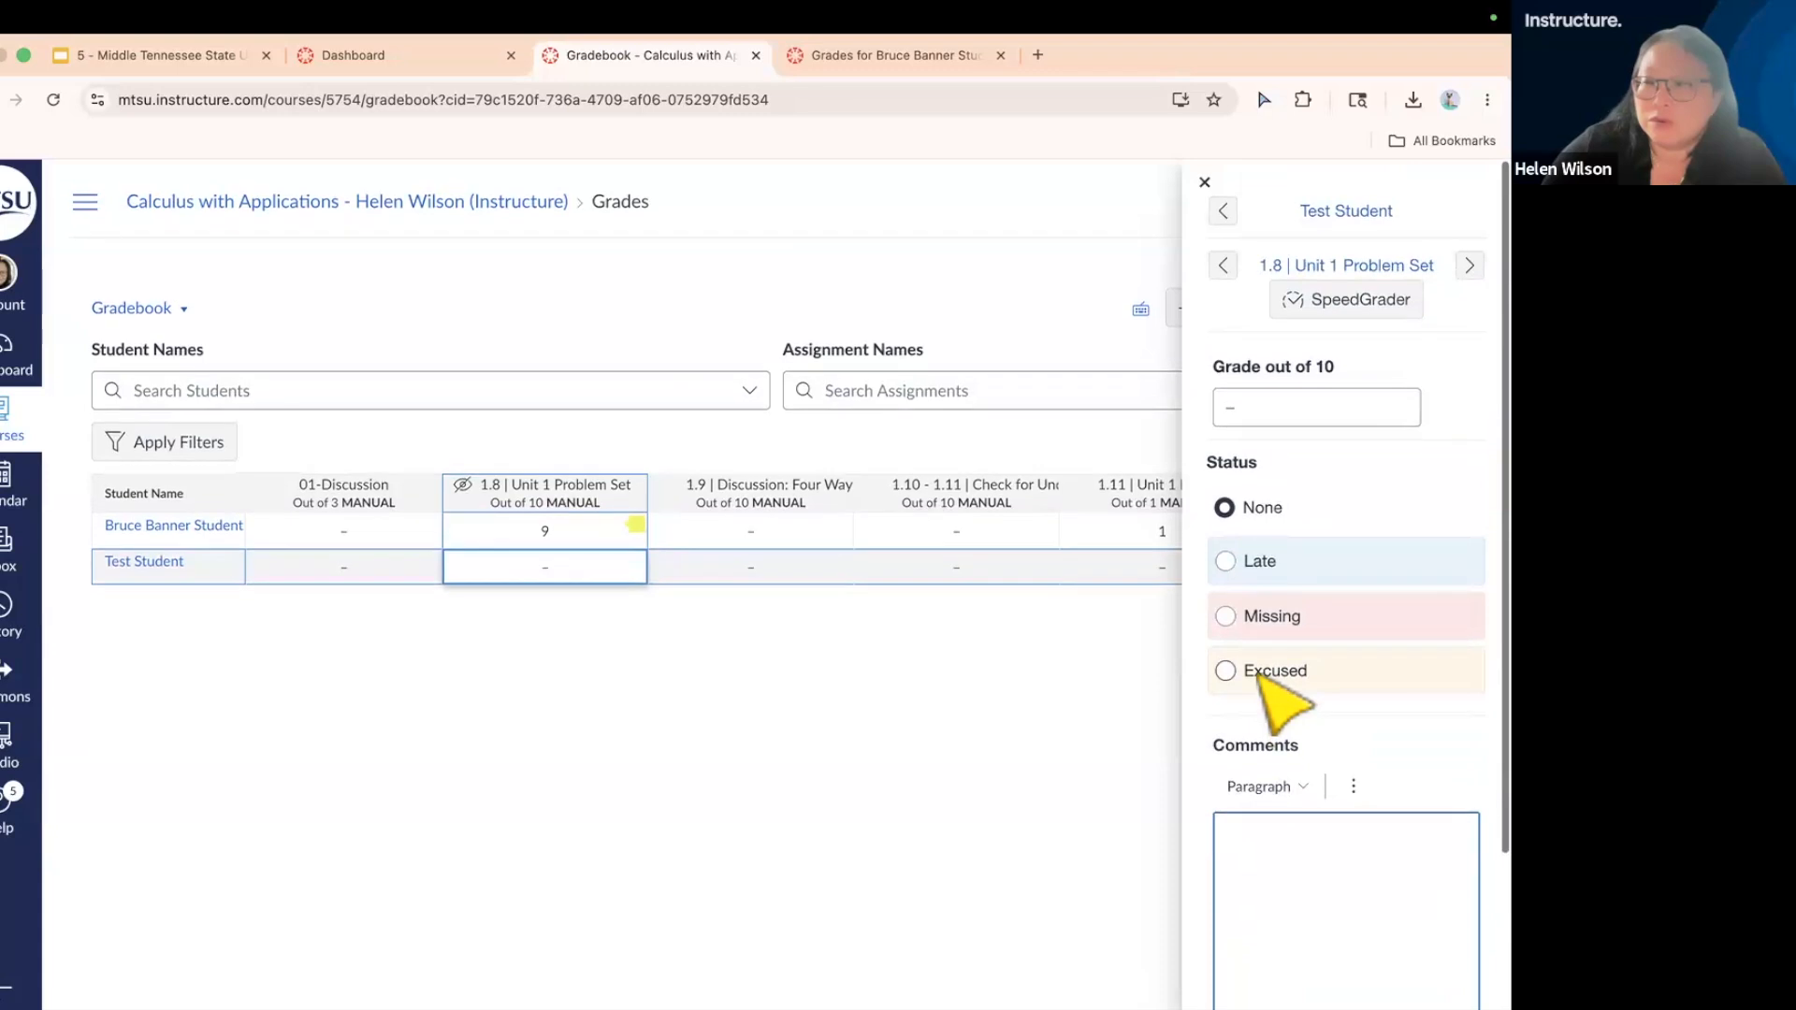
- Close the grade details and try to enter "TS" as the Test Student's grade for 1.8 | Unit 1 Problem Set
click(1205, 183)
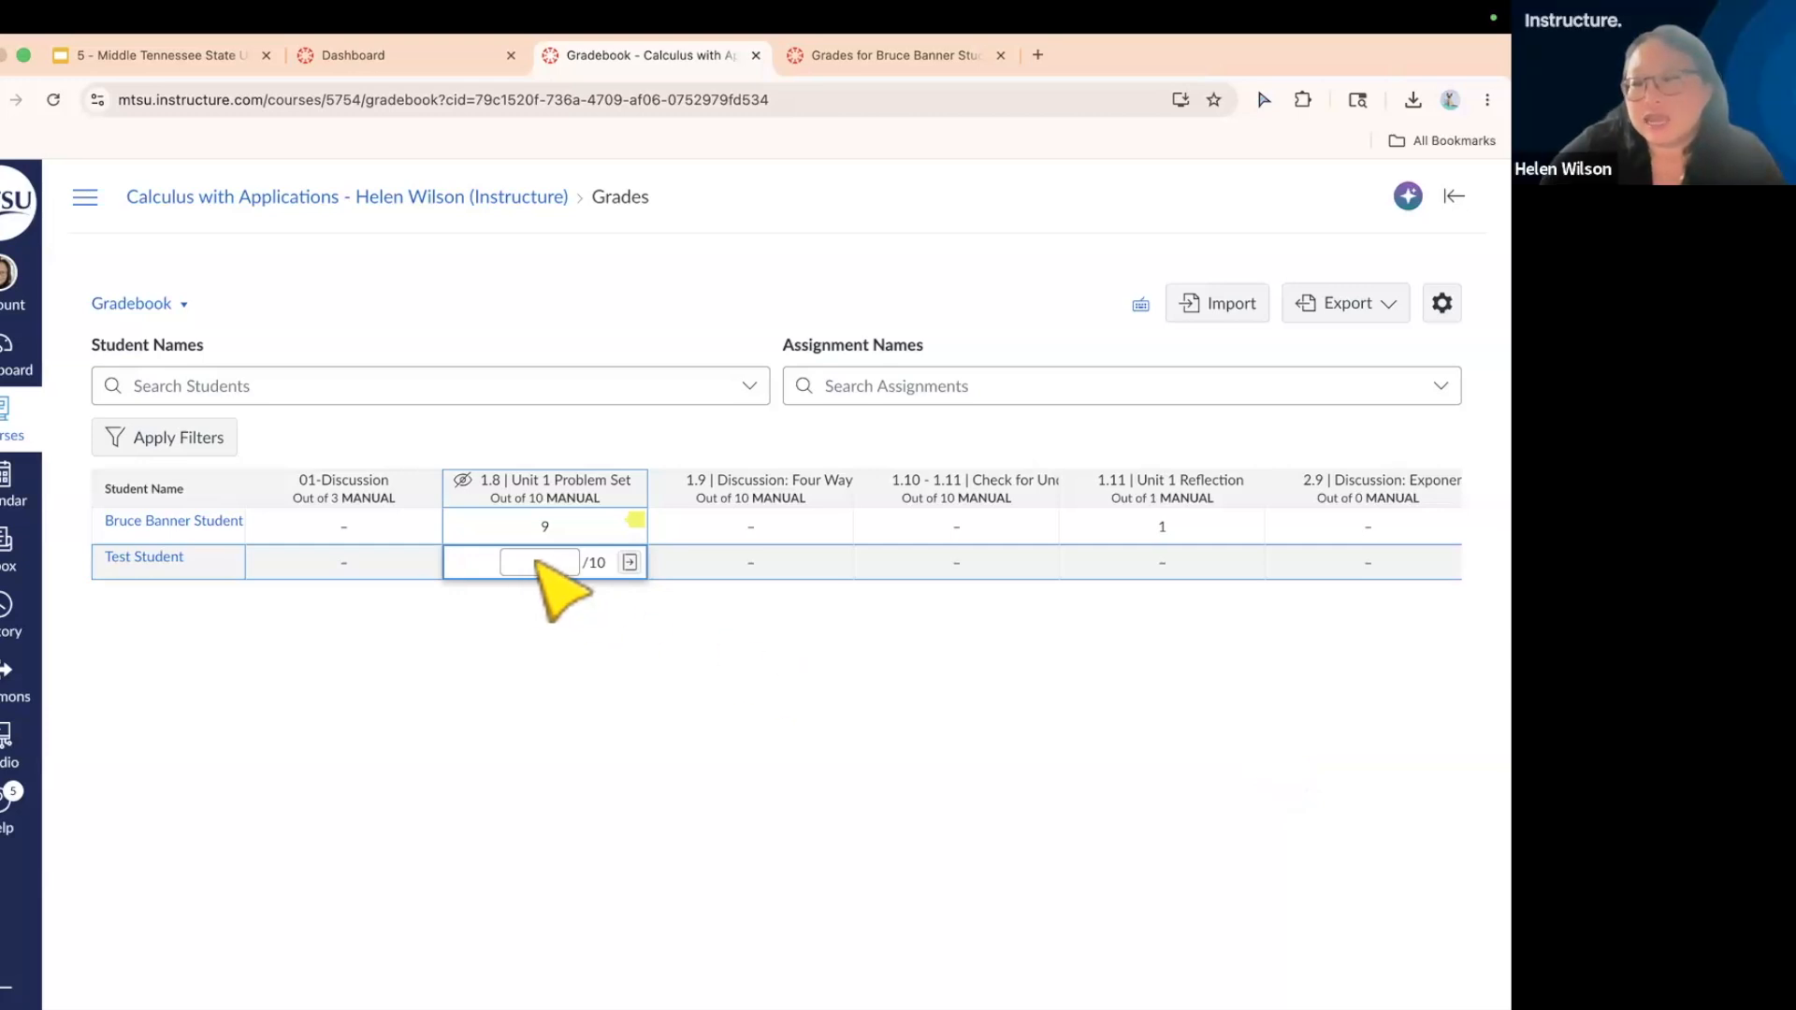
click(540, 562)
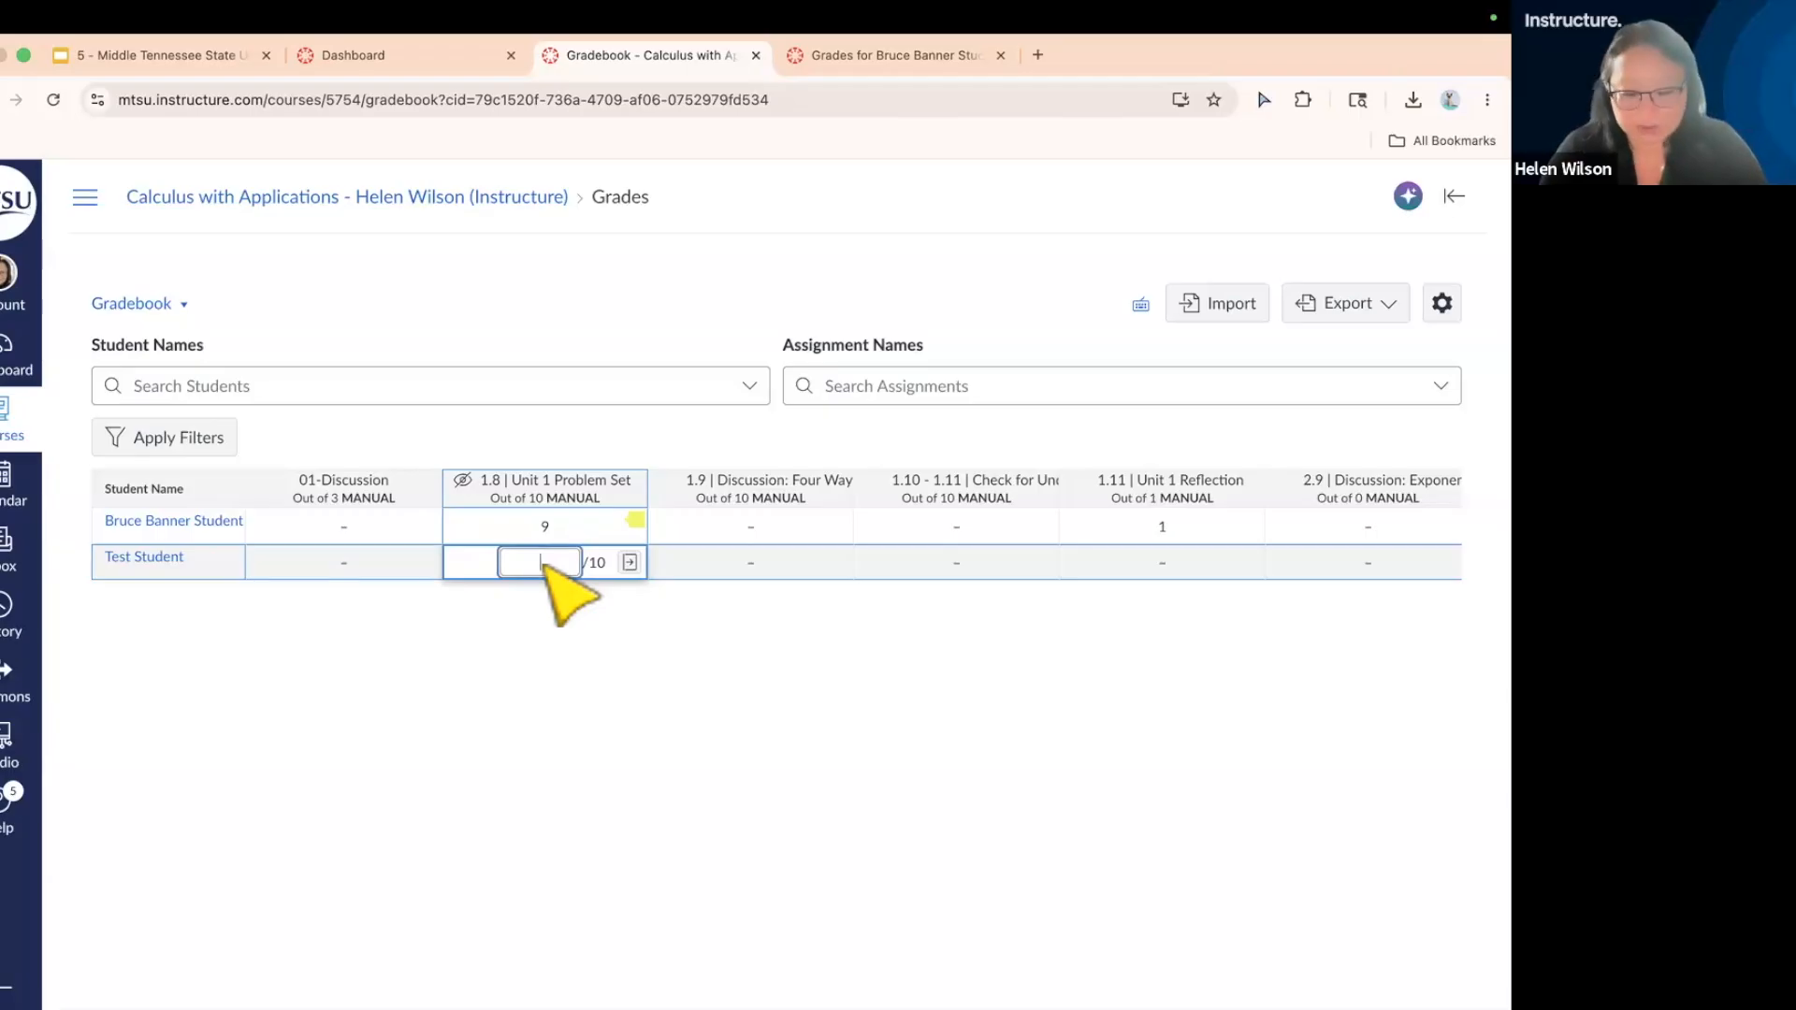
text(TS)
key(Tab)
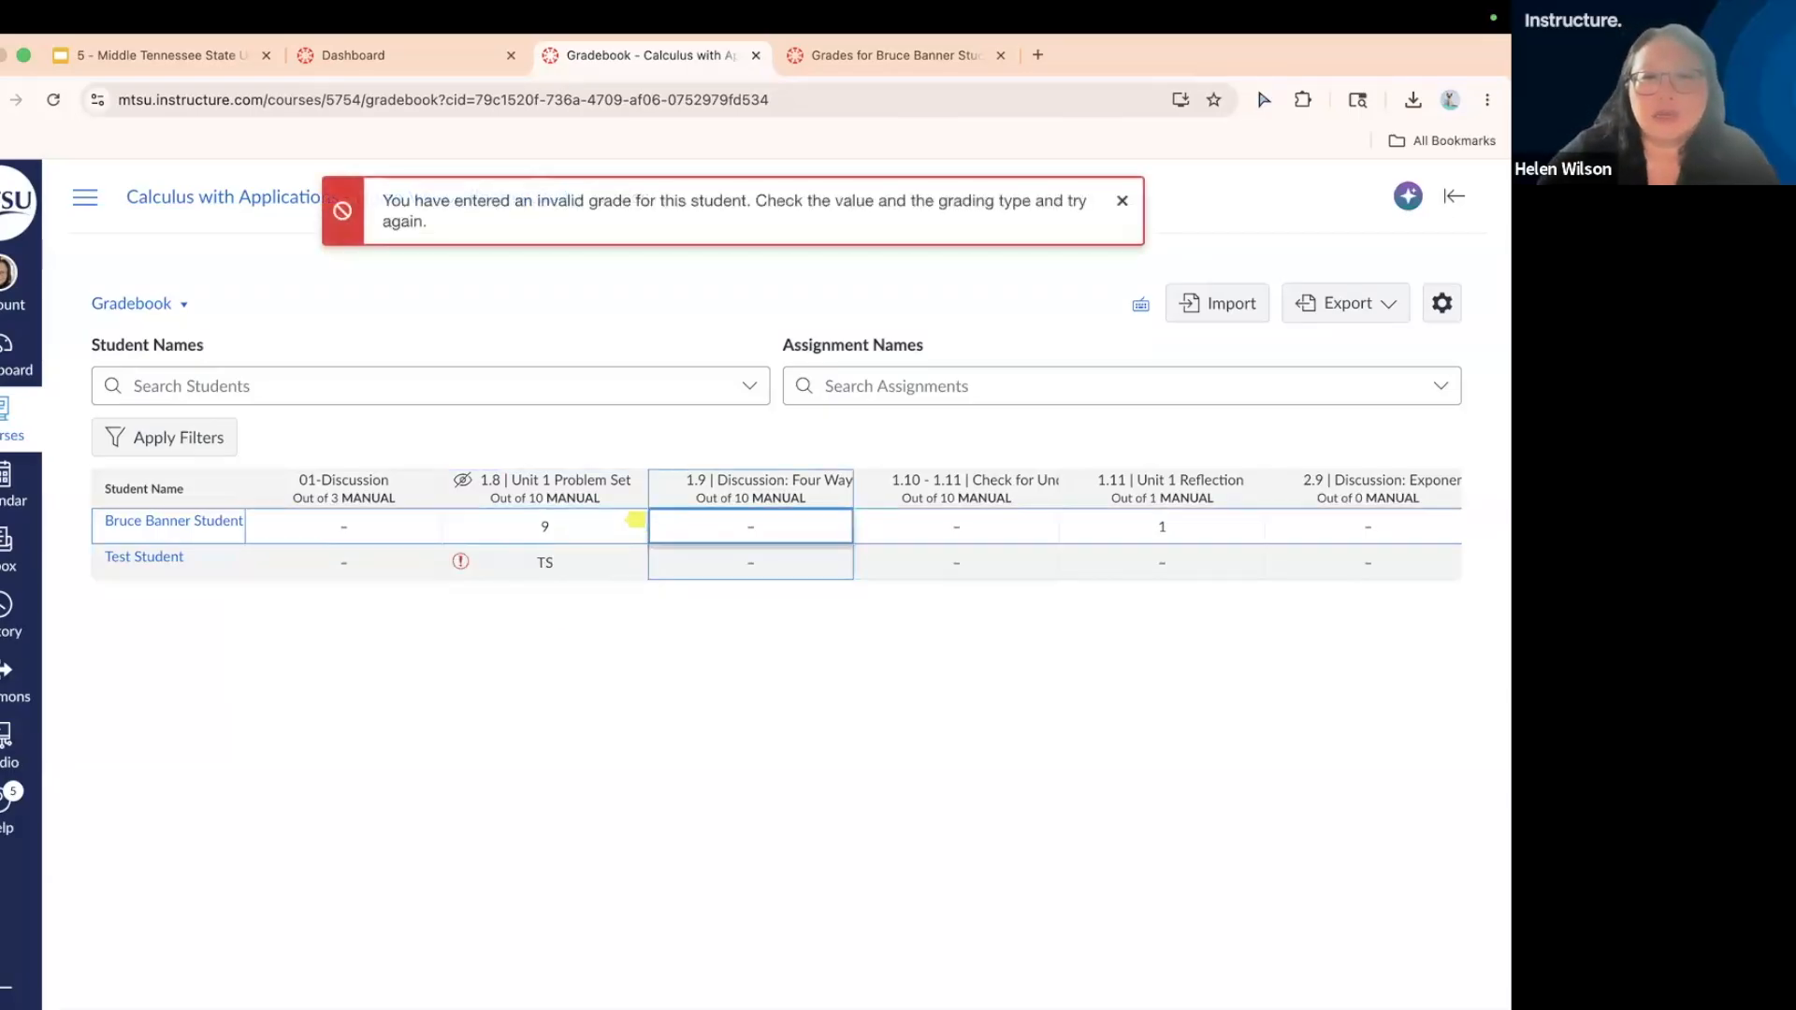
click(572, 561)
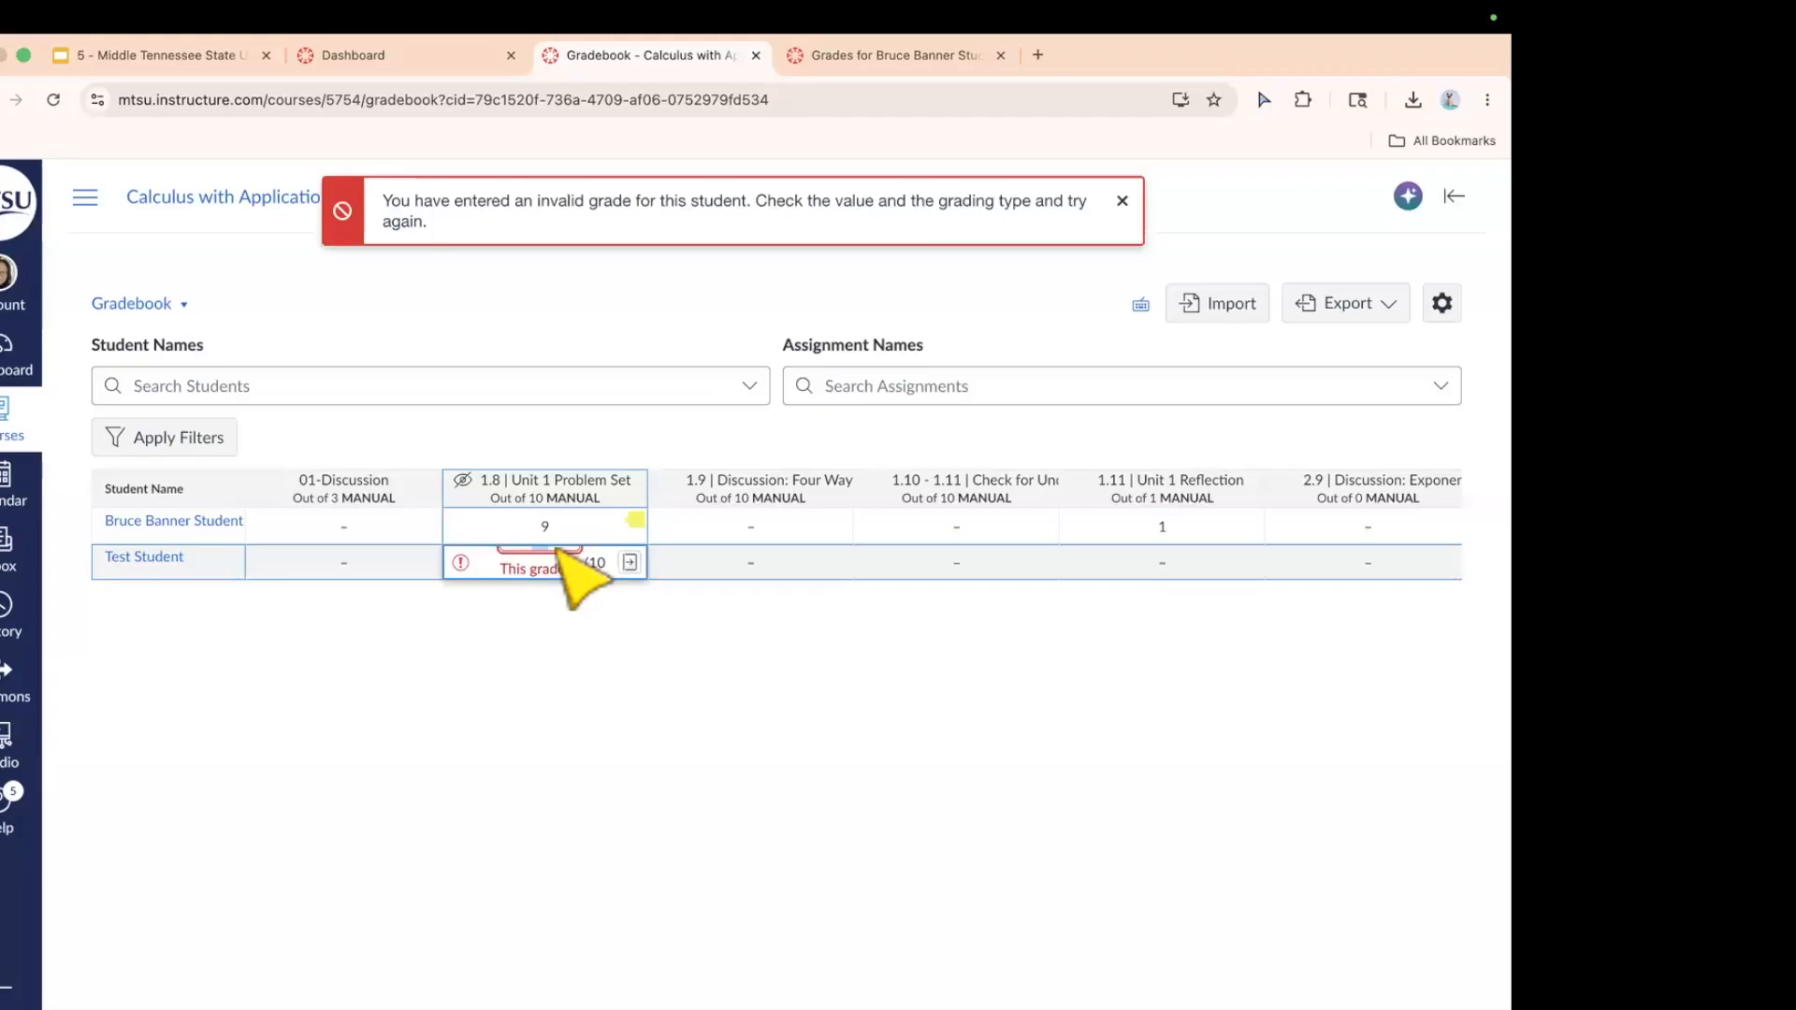
- Reopen the Test Student's grade details for 1.8 | Unit 1 Problem Set, review the comment area, and close them
click(629, 563)
click(1343, 861)
scroll(1343, 870, down, 2)
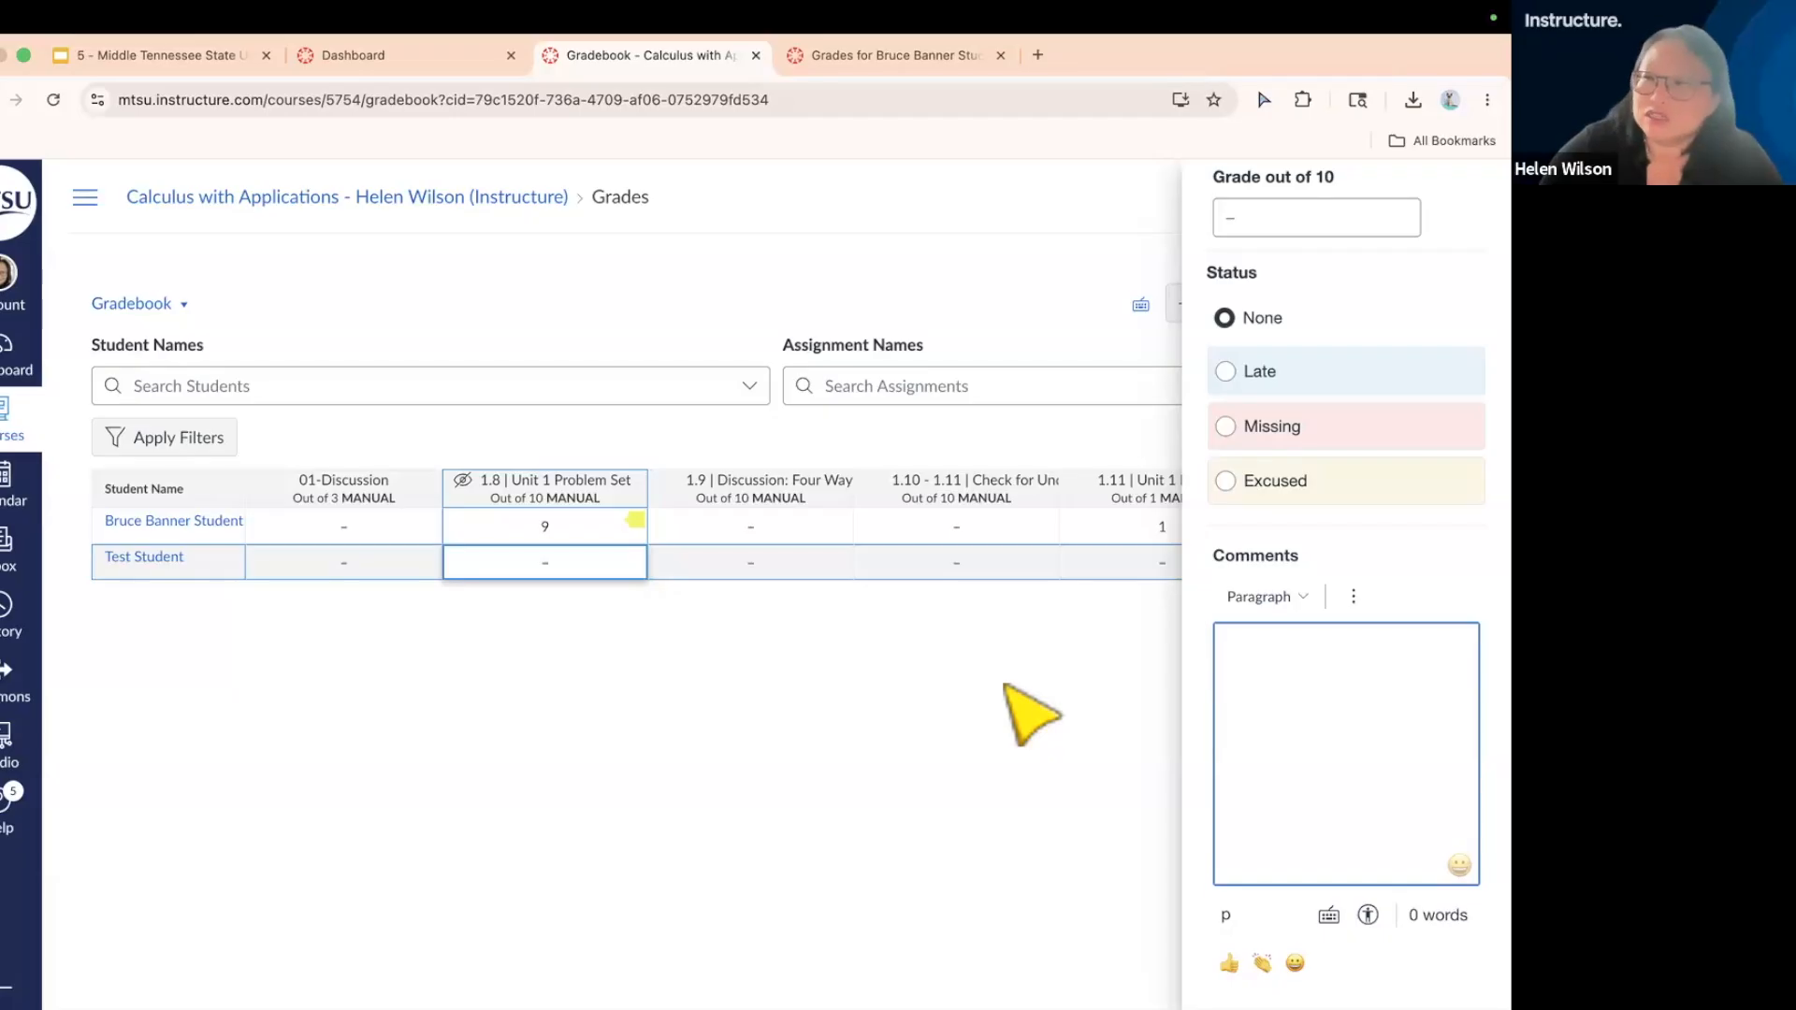
scroll(1275, 725, up, 3)
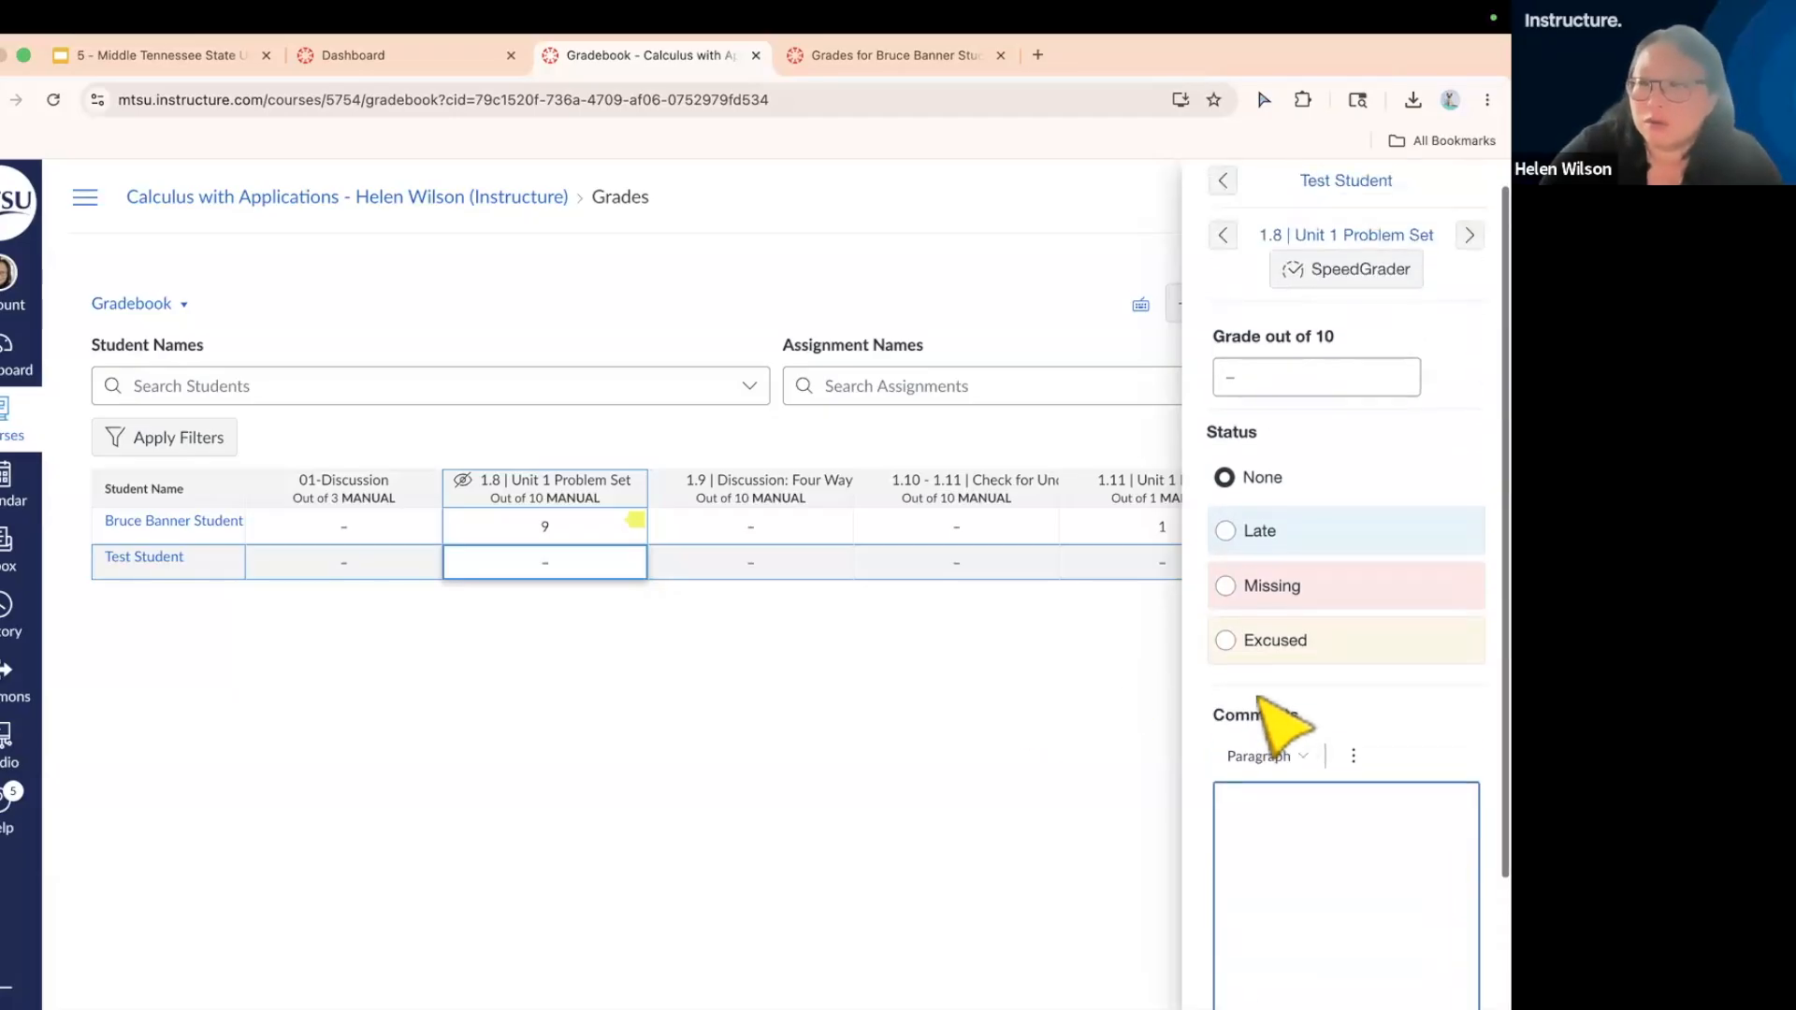
click(1205, 182)
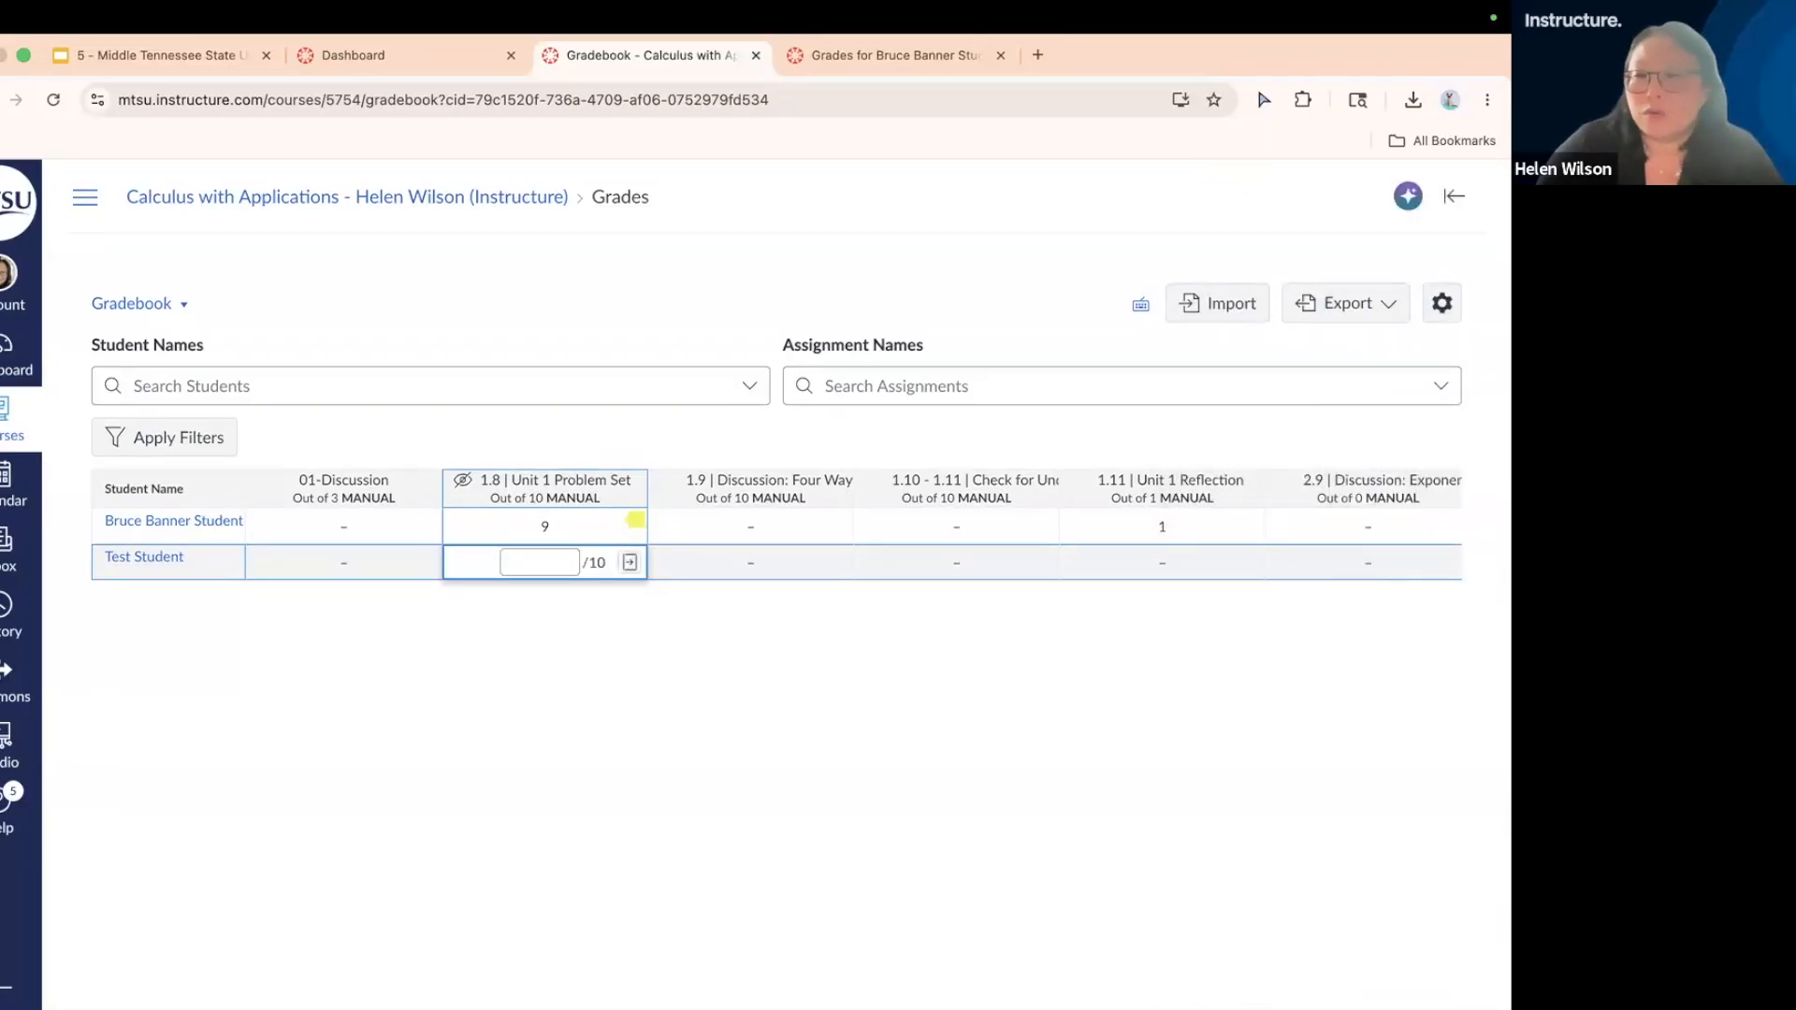
click(784, 702)
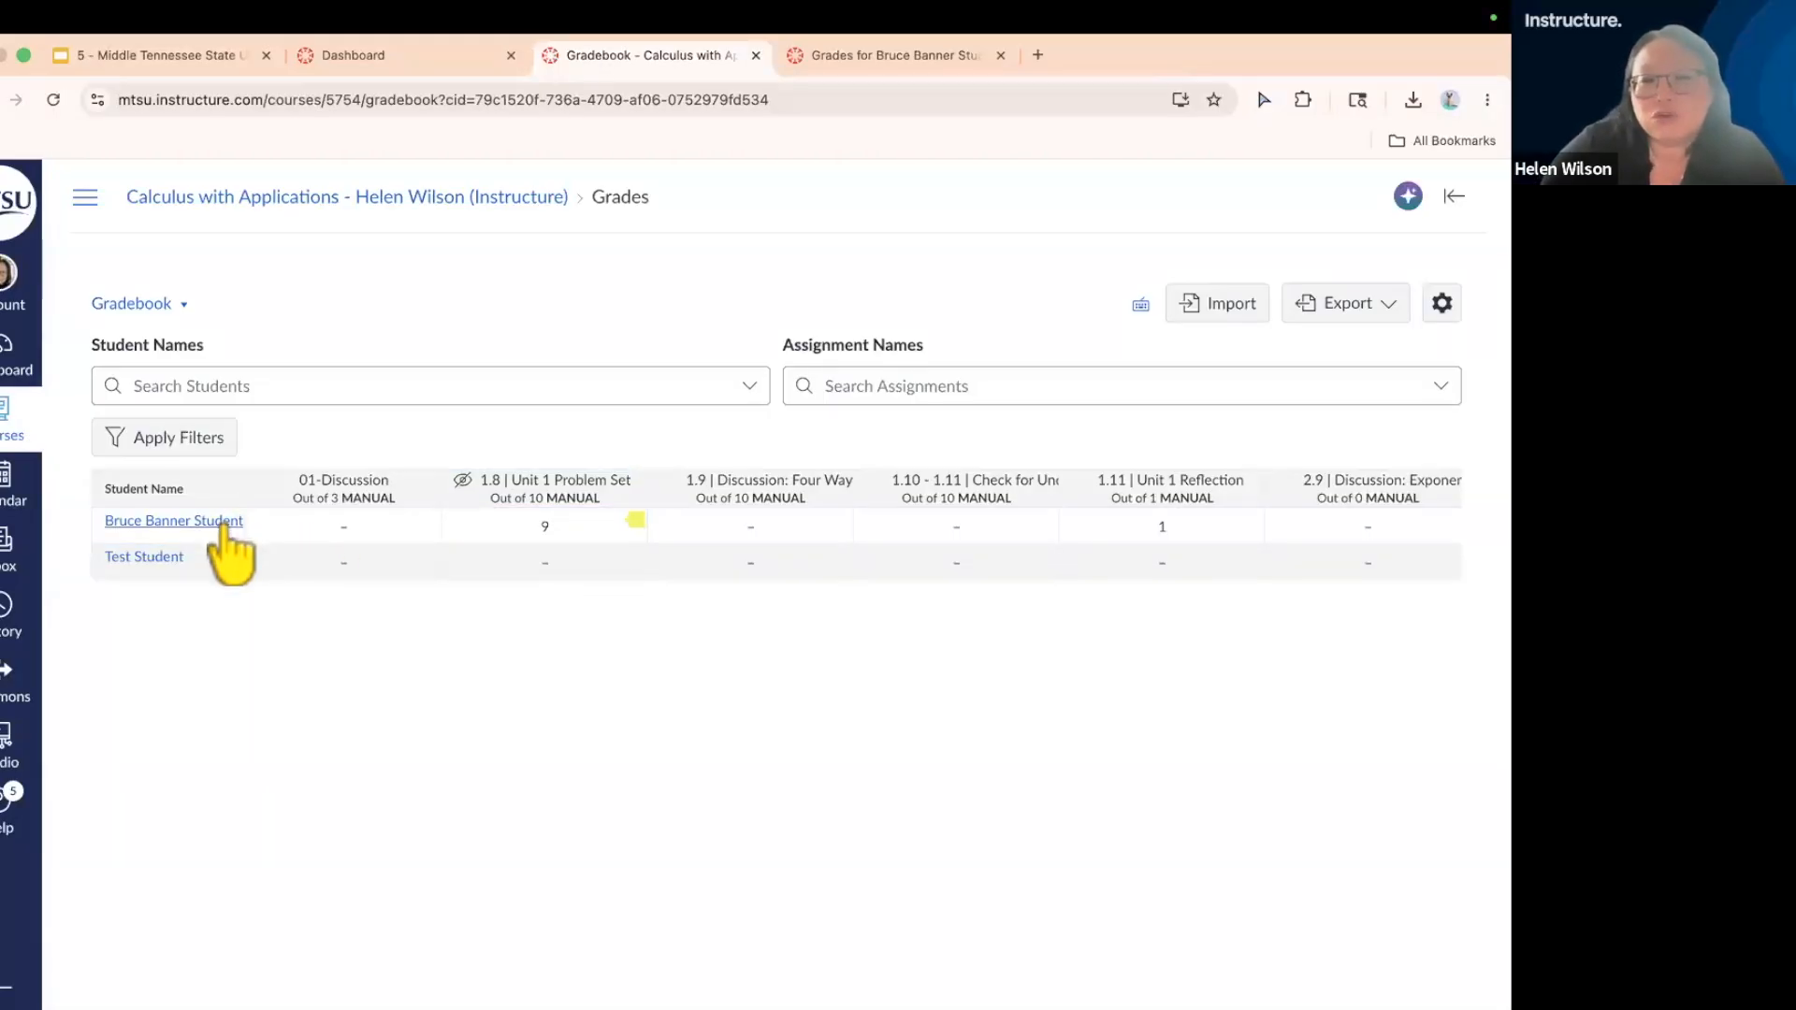
- Show the Notes column in the gradebook through the settings' view options and apply the change
click(1442, 304)
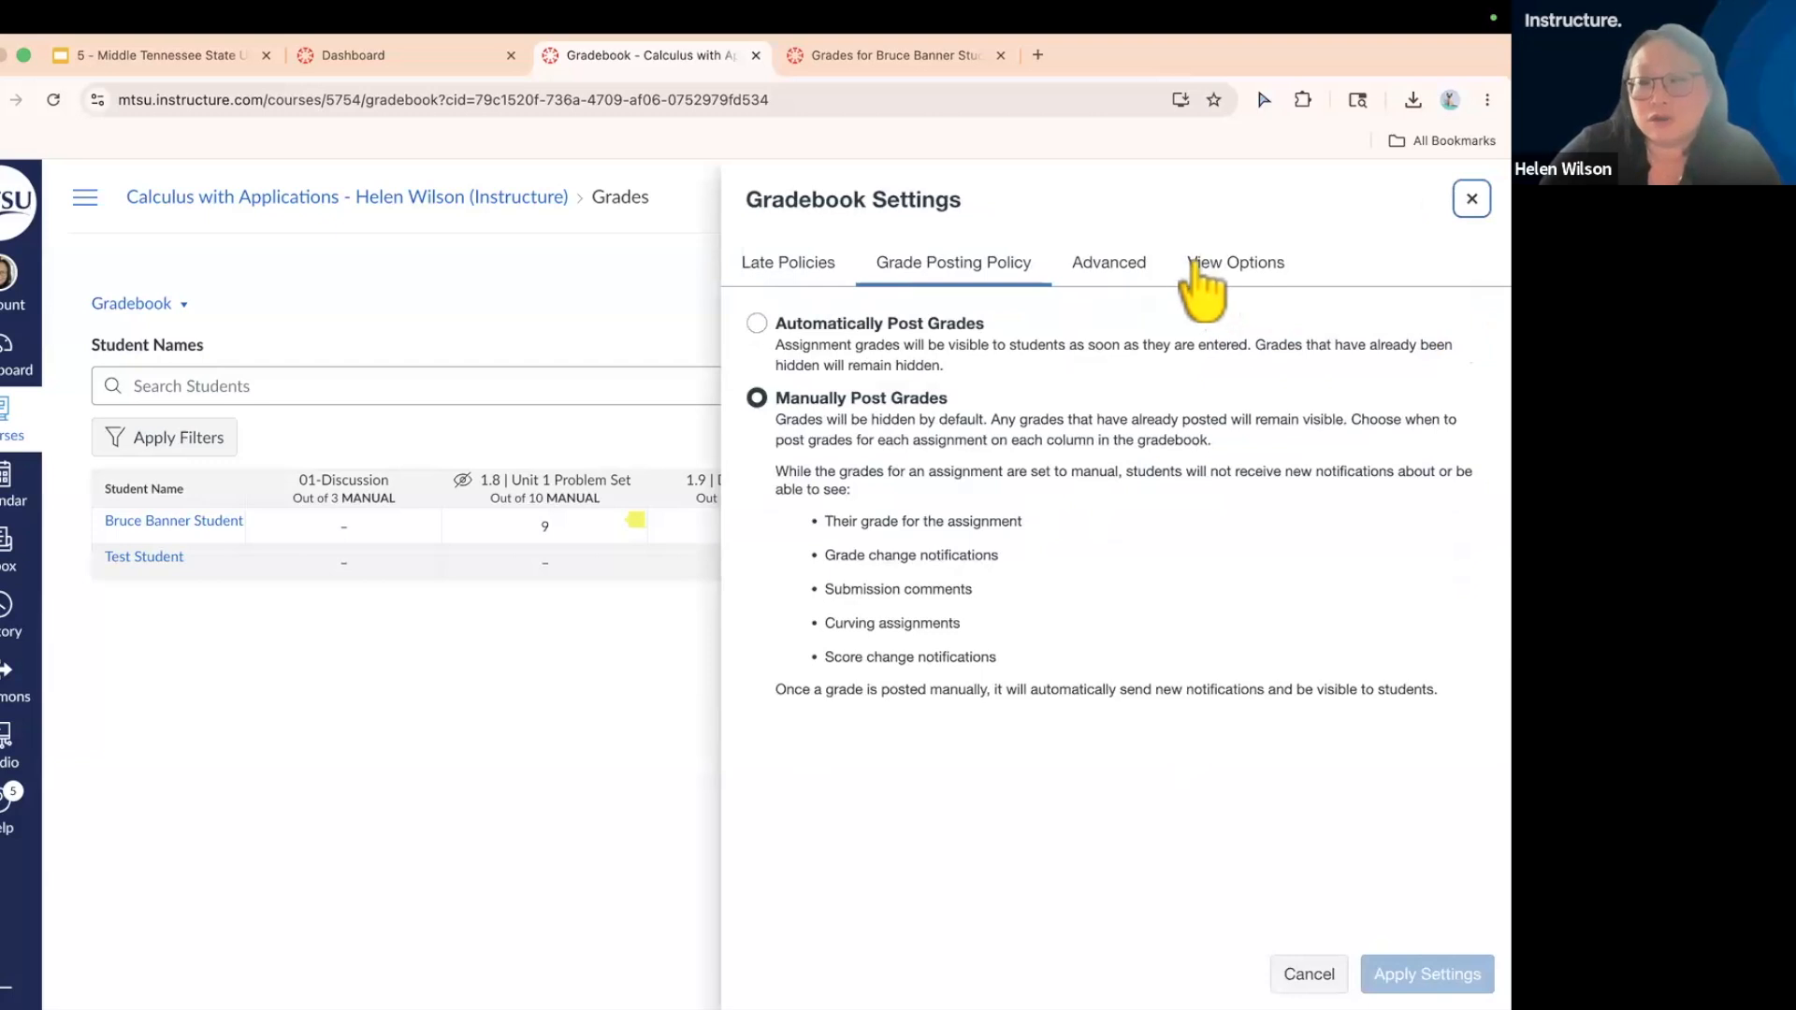
click(1235, 267)
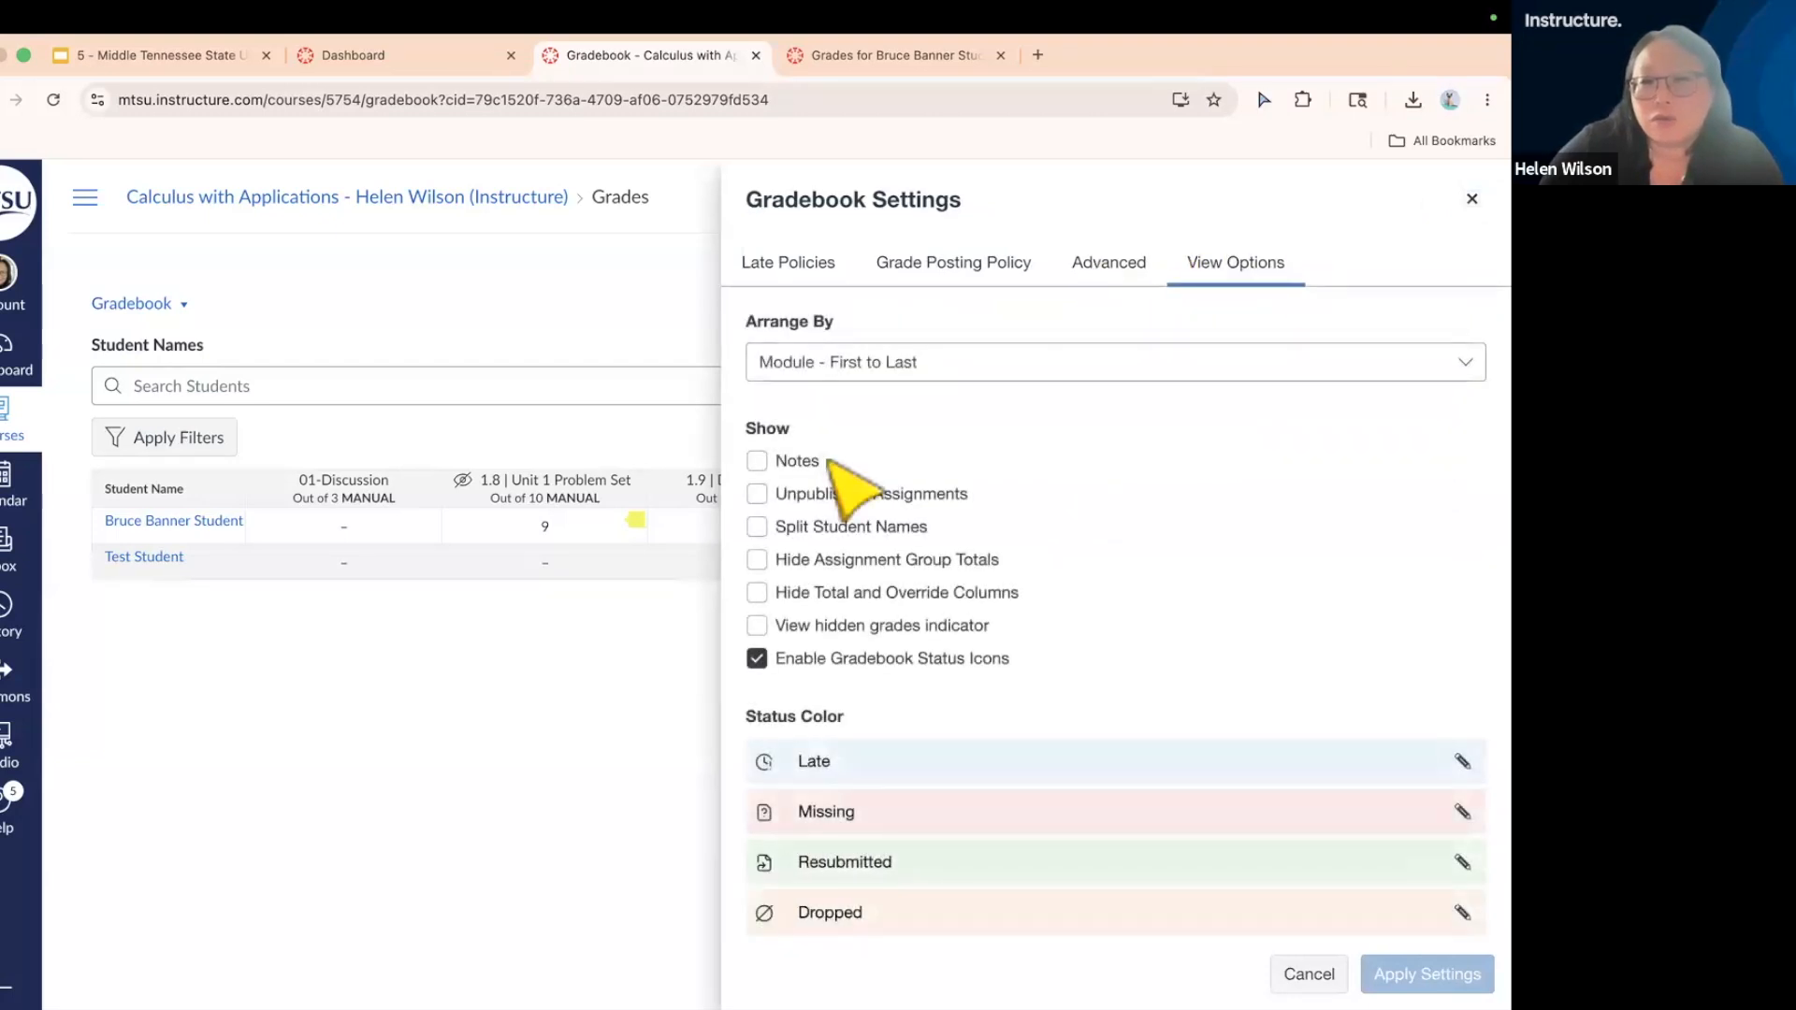
click(757, 461)
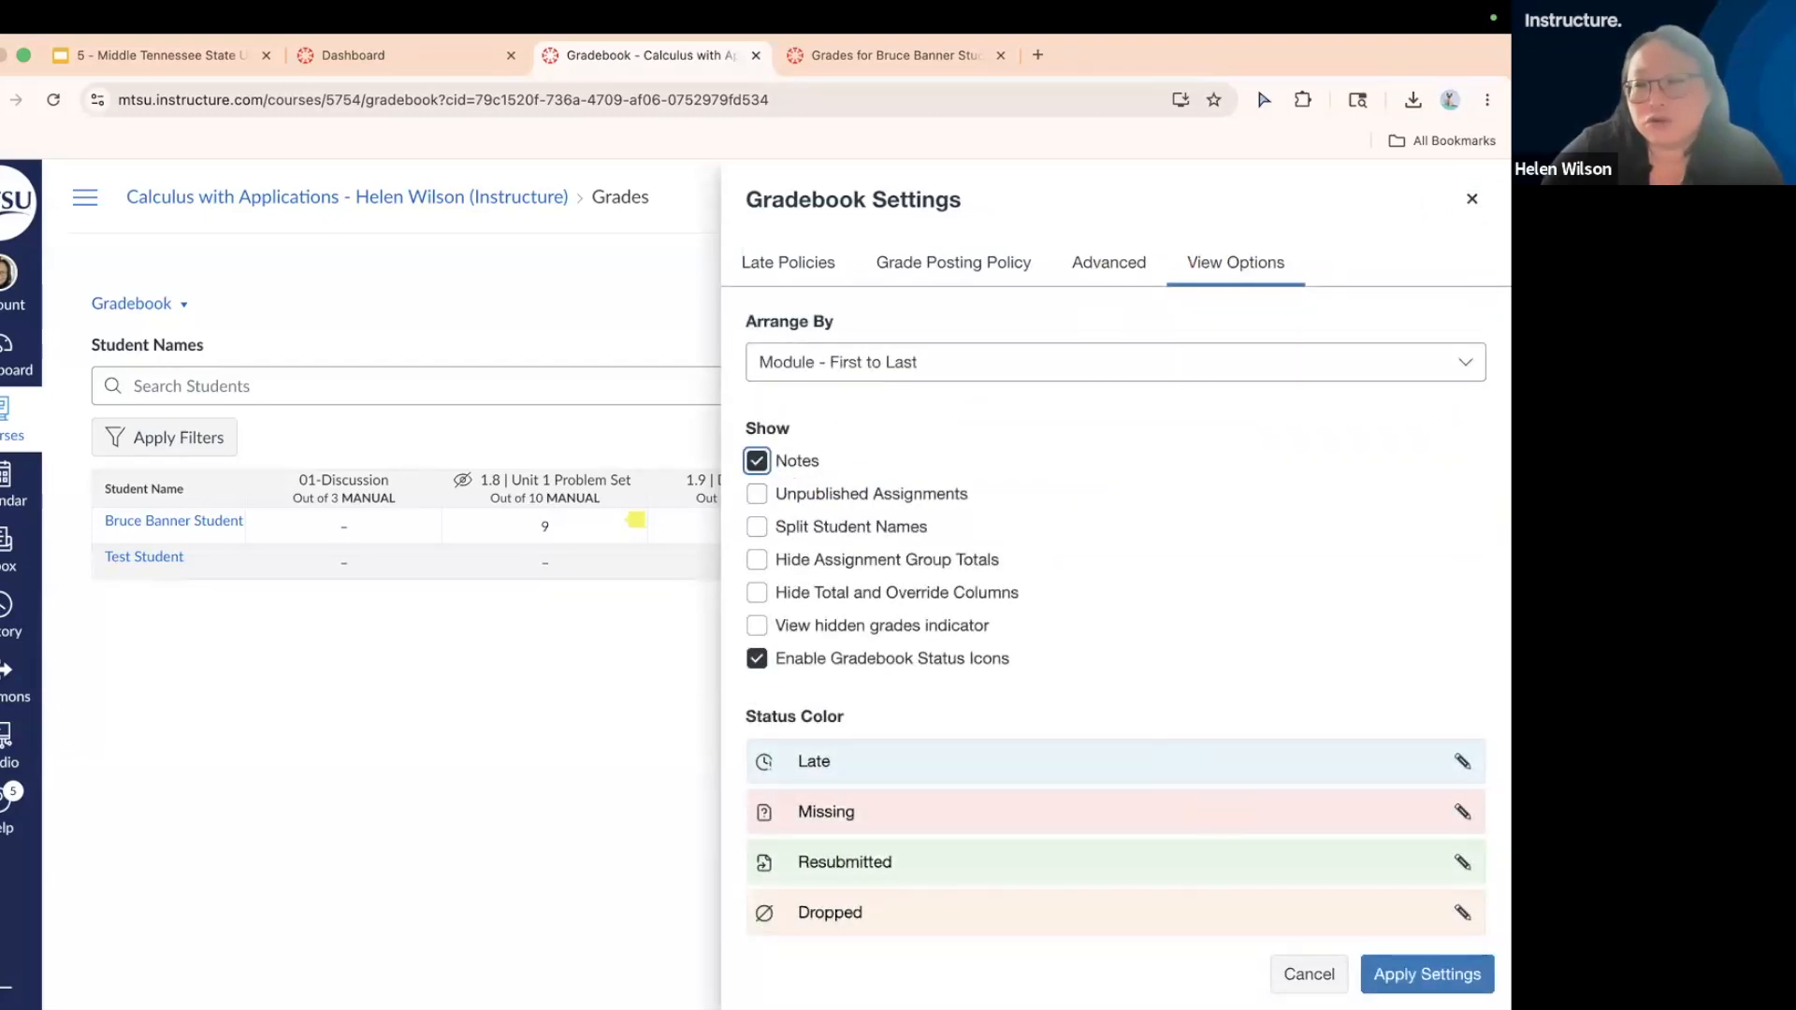
click(1427, 974)
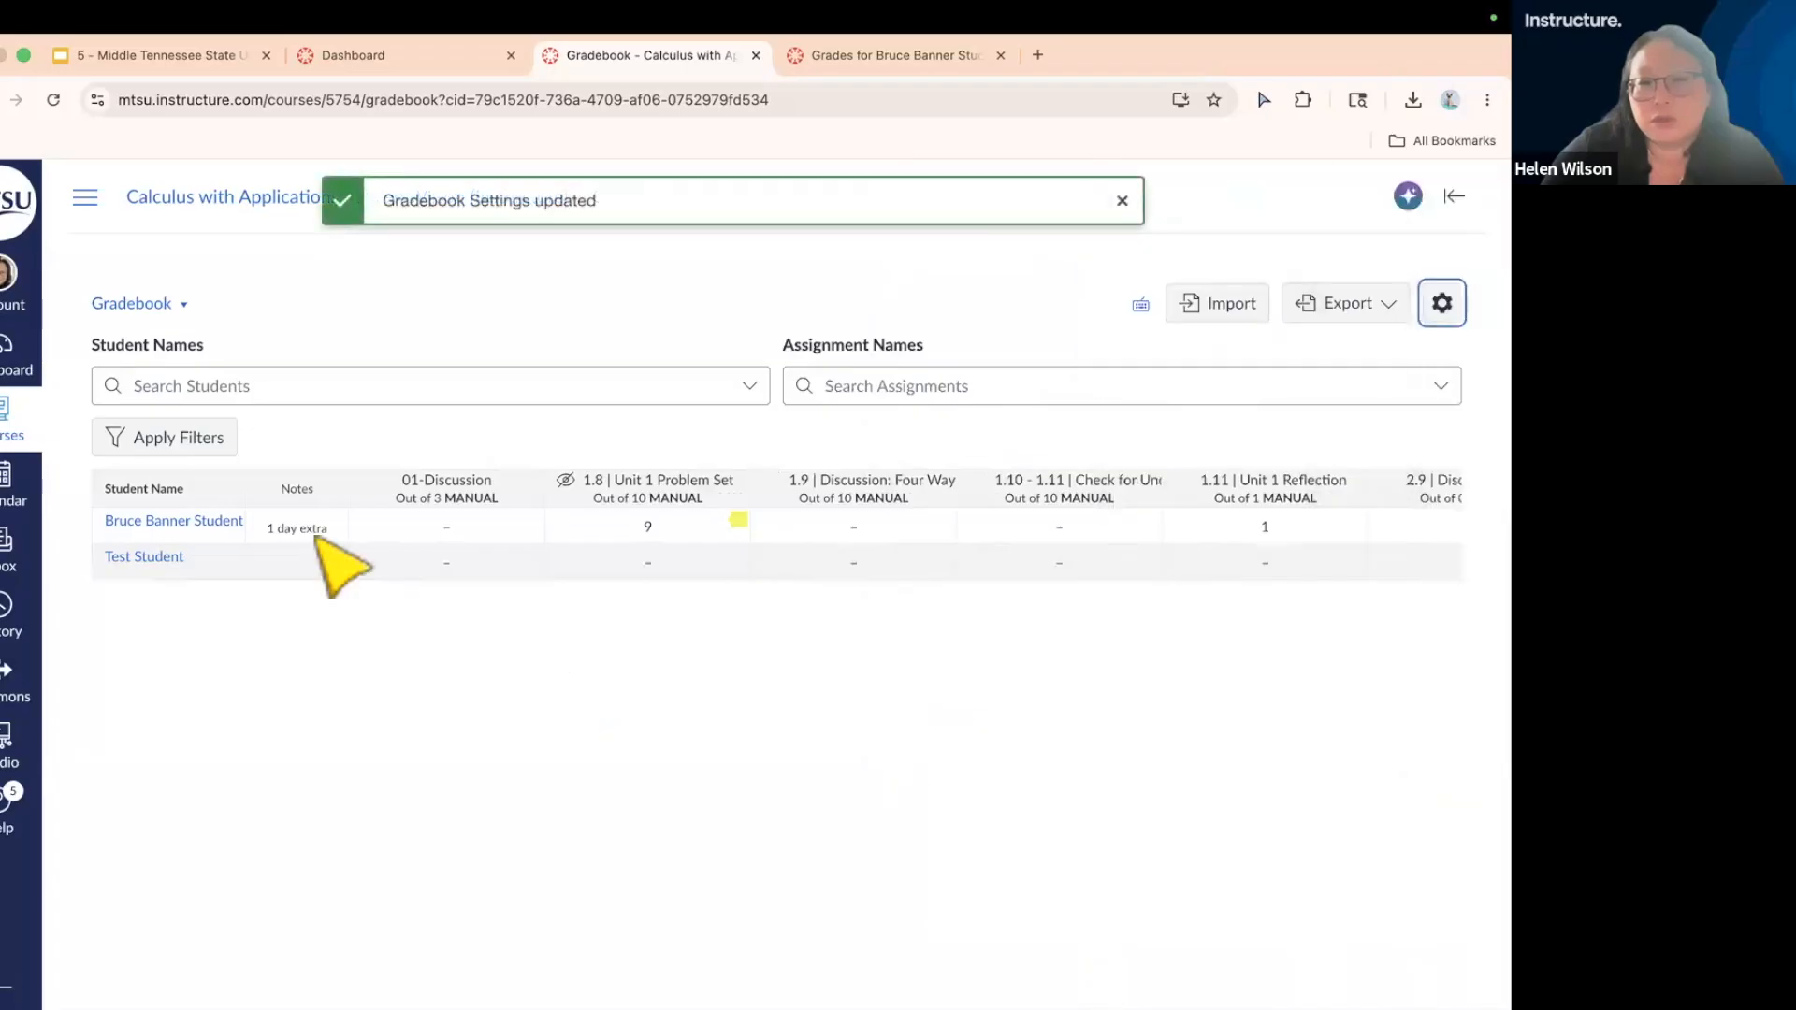
- Try clearing the first student's note in the Notes column and cancel the edit
click(311, 530)
drag(250, 535, 165, 530)
key(BackSpace)
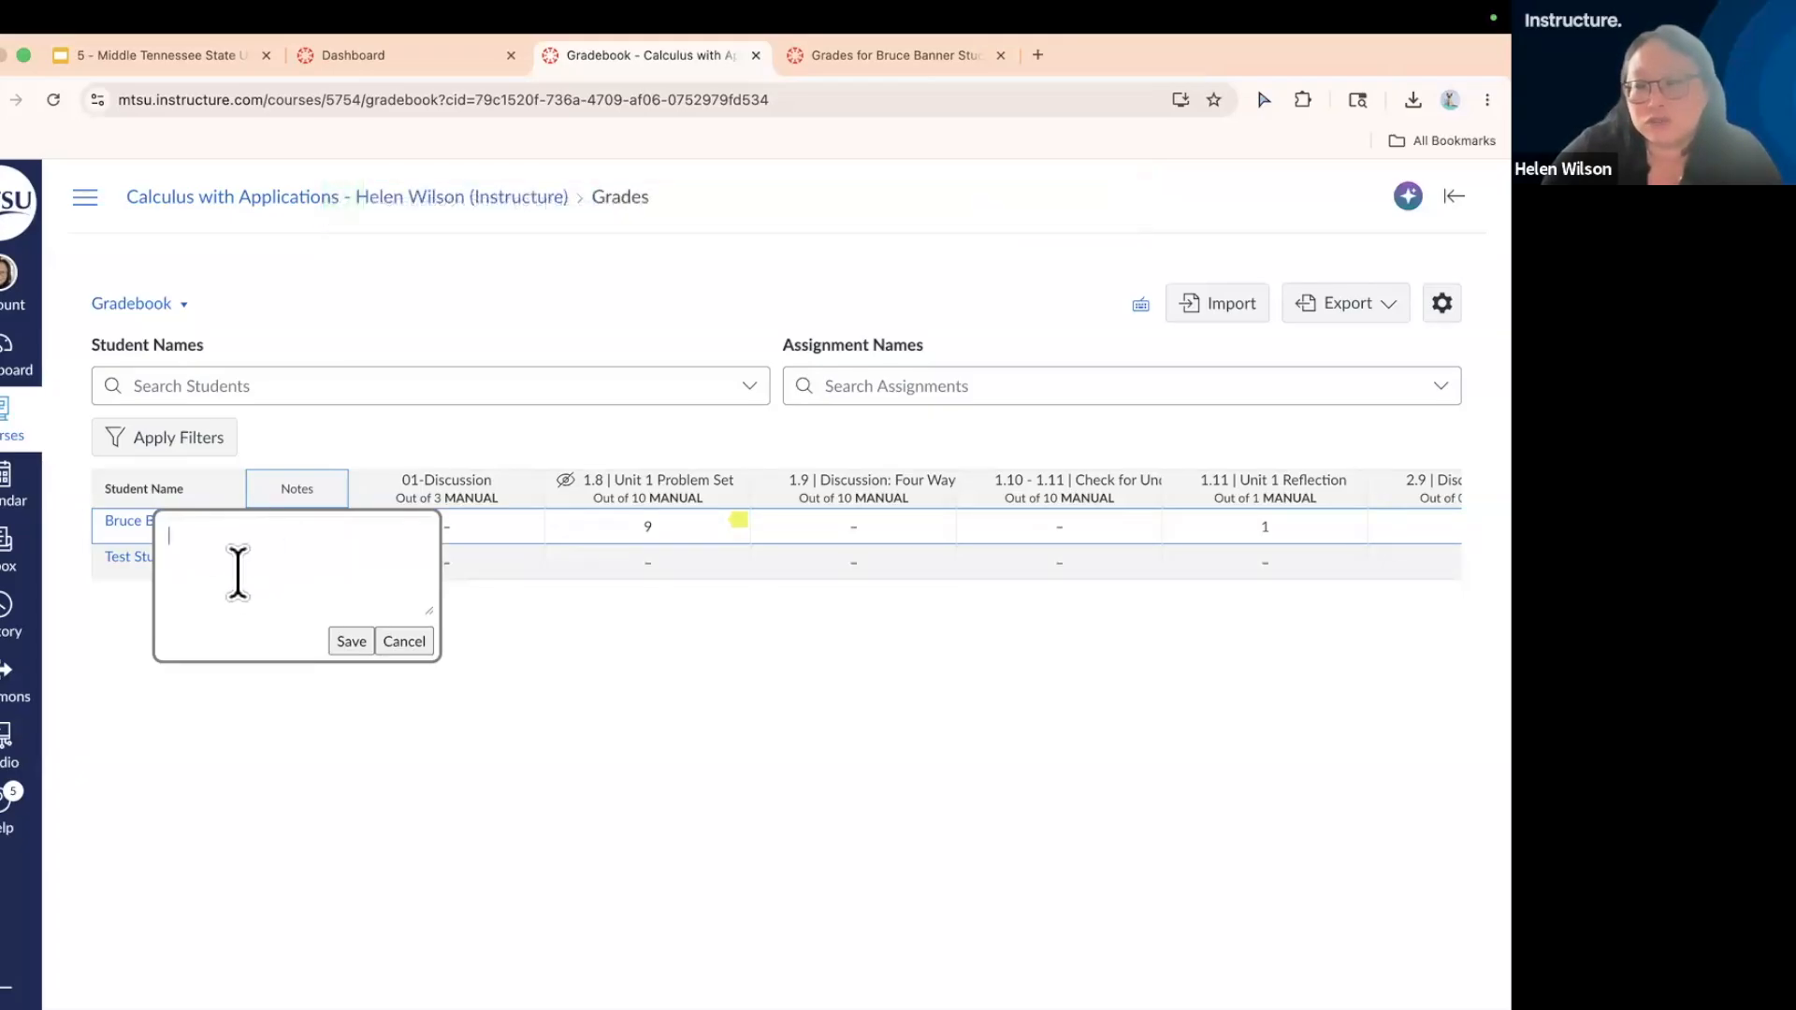
click(404, 642)
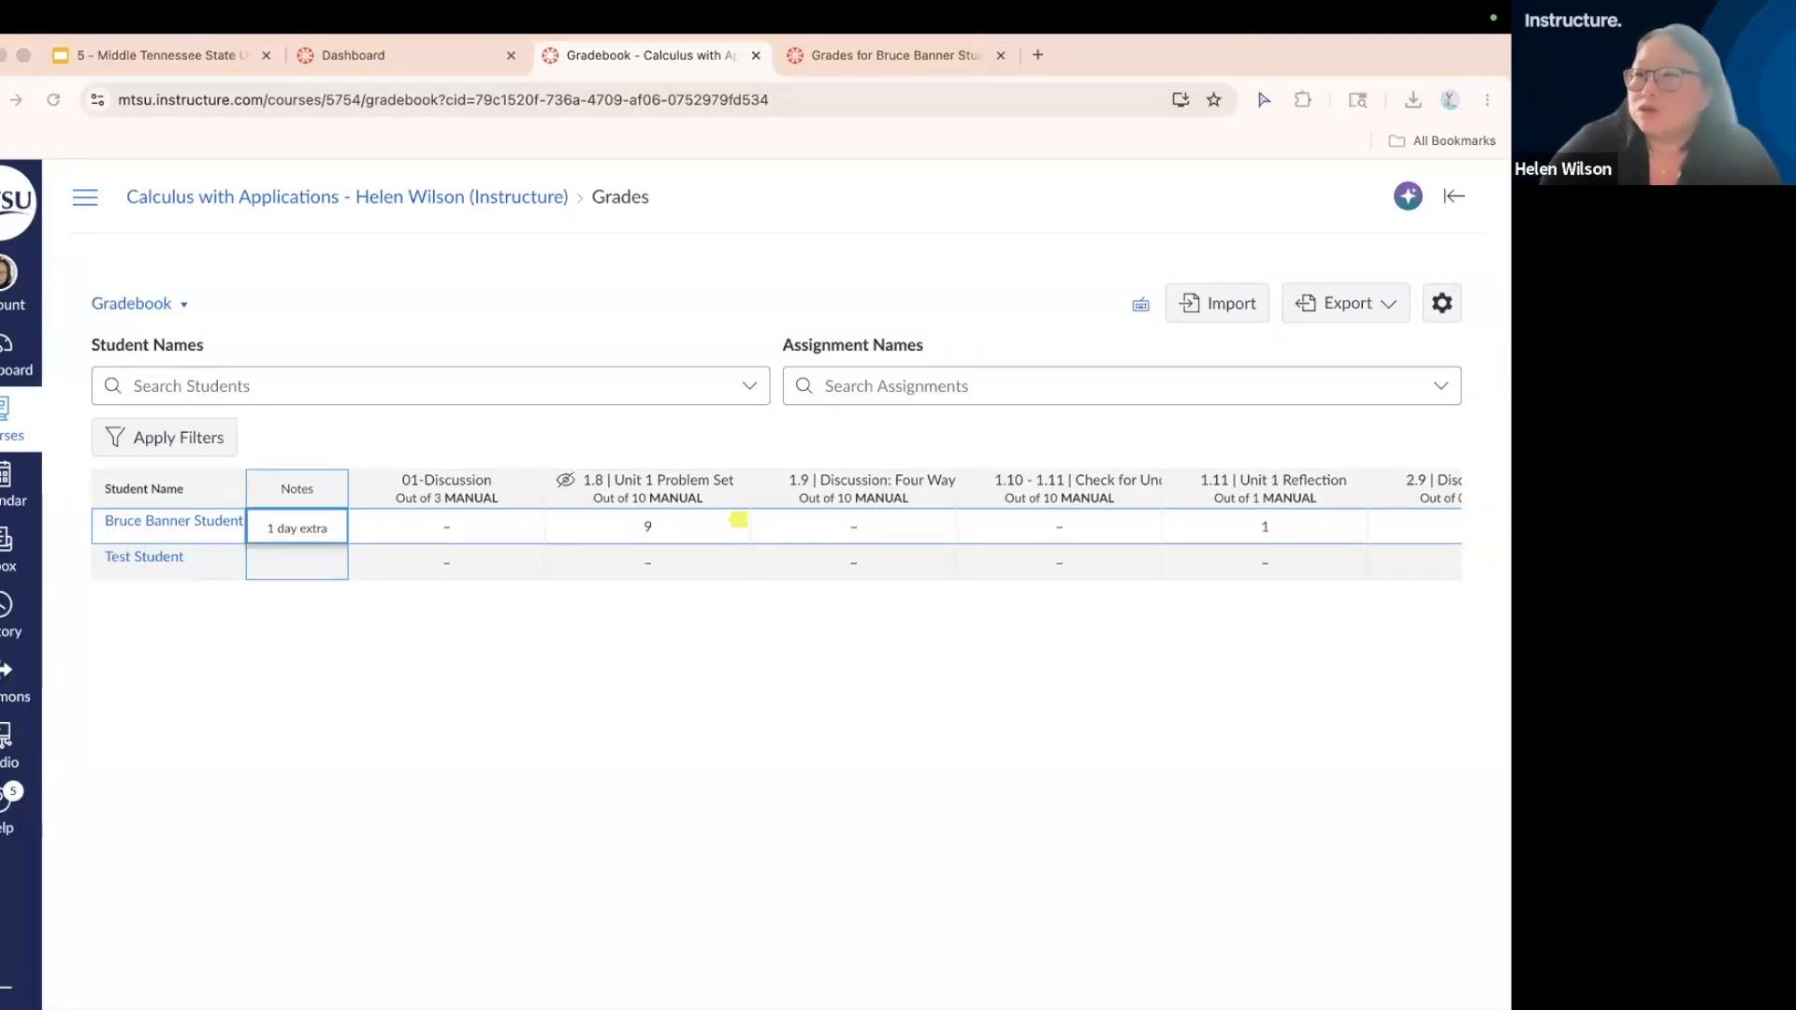
- View the grade details for the first student's 01-Discussion entry and close them without entering a grade
click(479, 531)
click(468, 529)
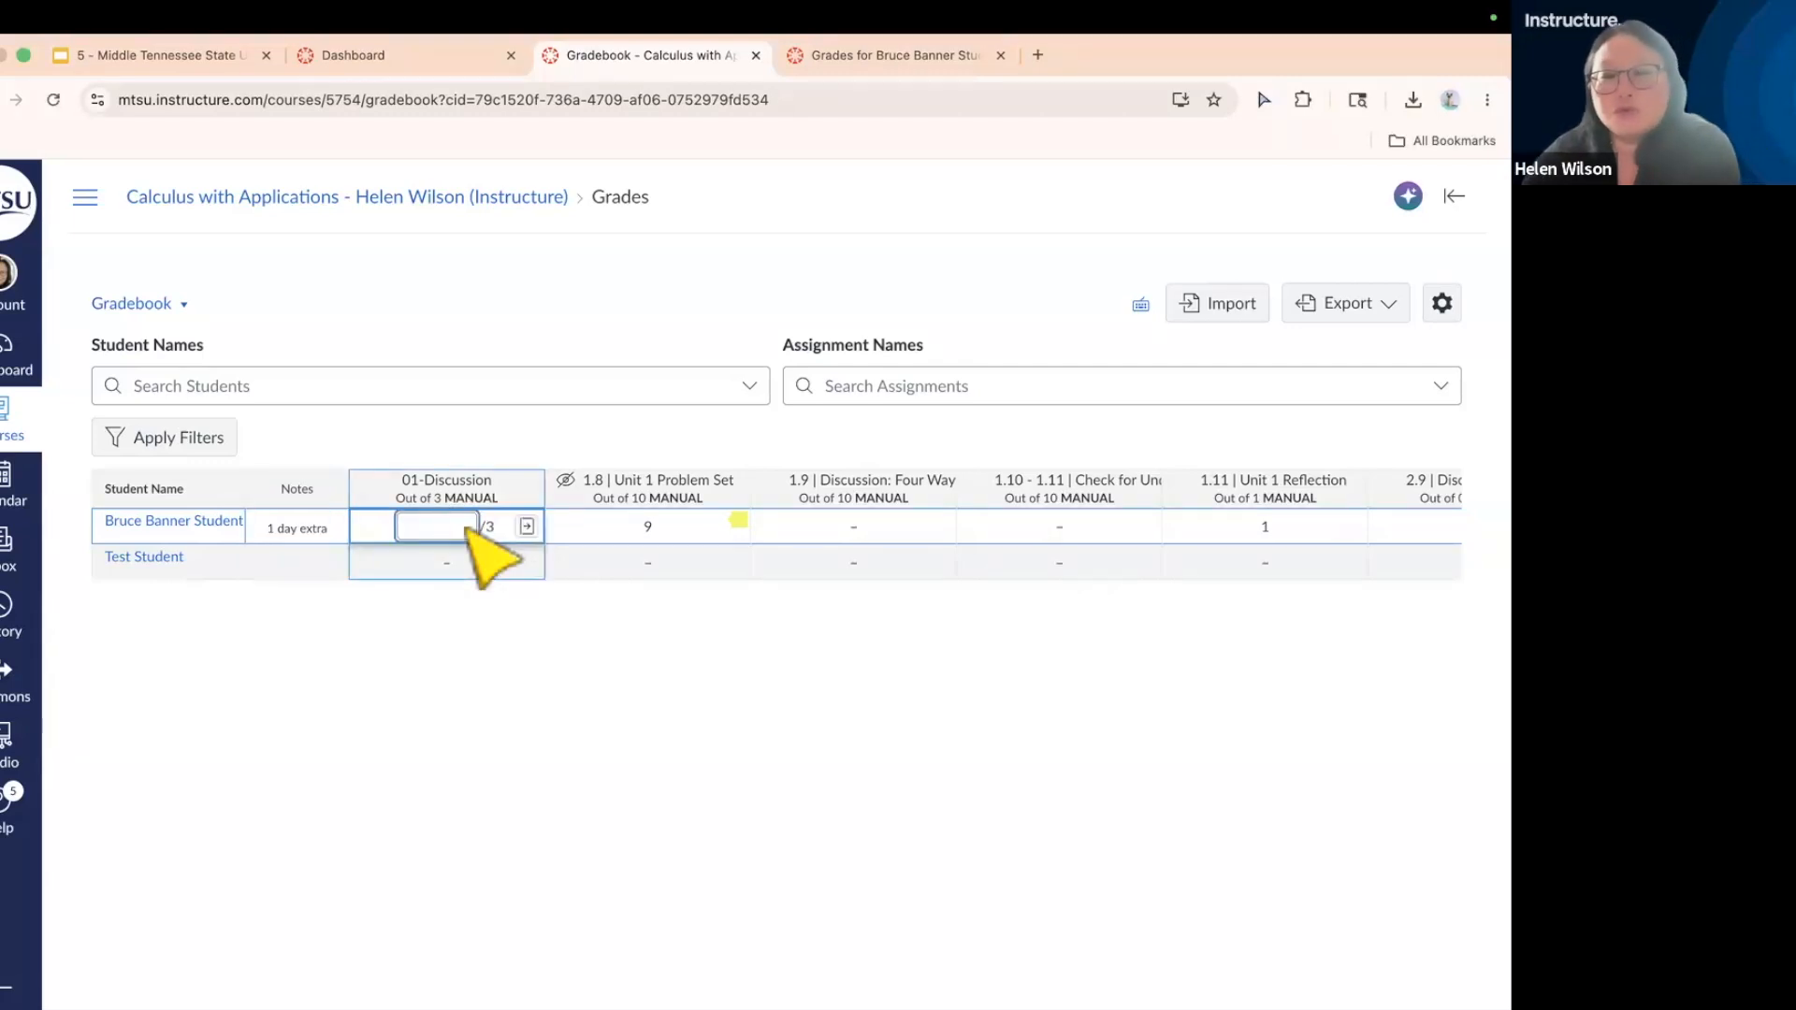
scroll(465, 530, up, 5)
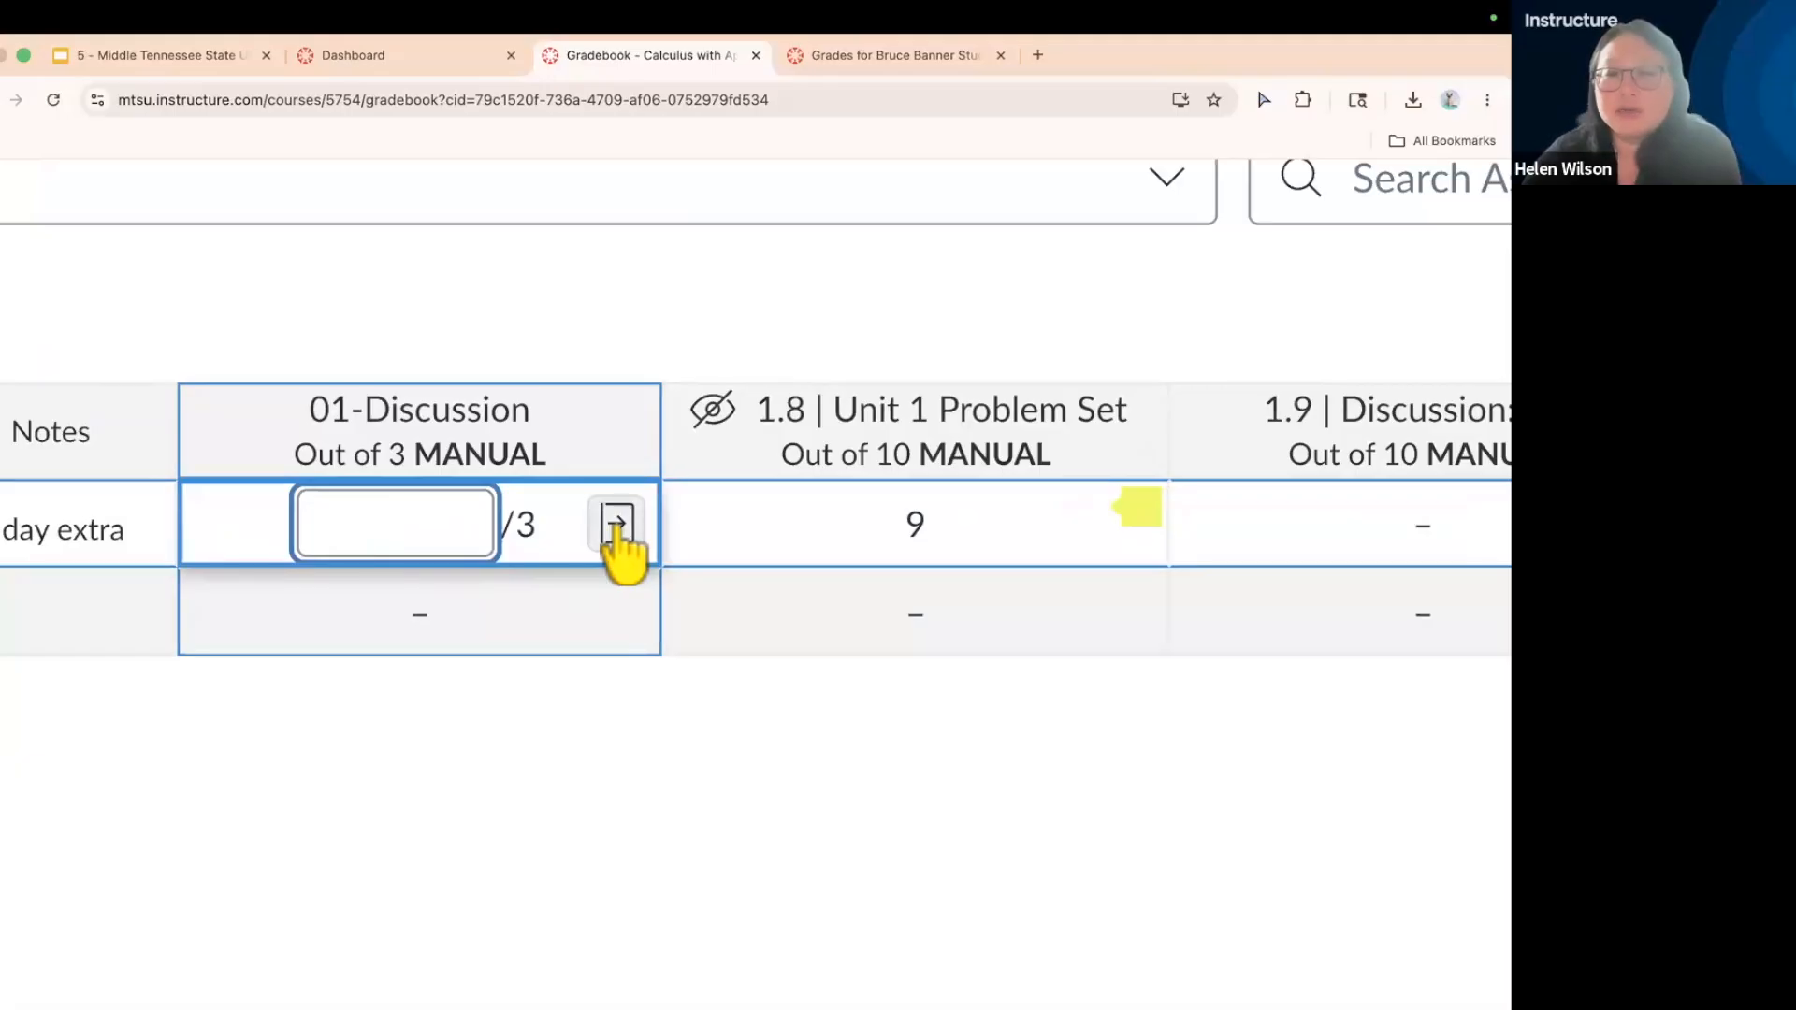
scroll(617, 529, down, 5)
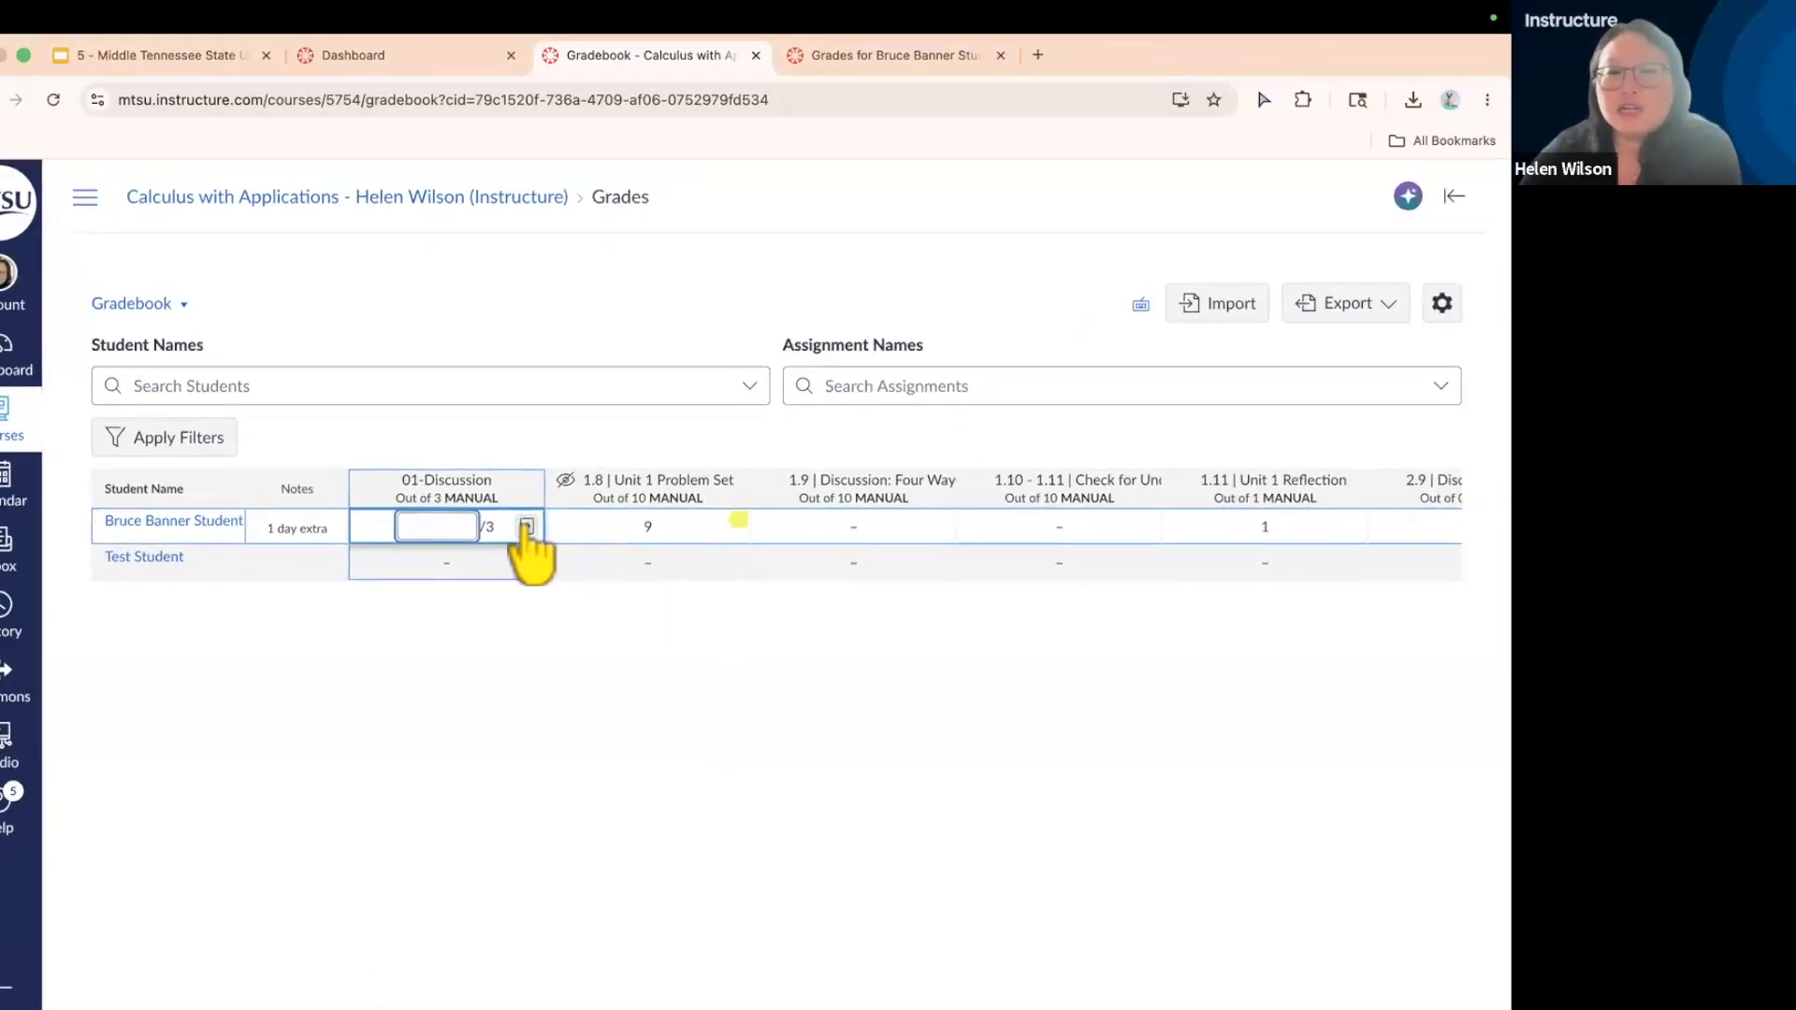
click(527, 526)
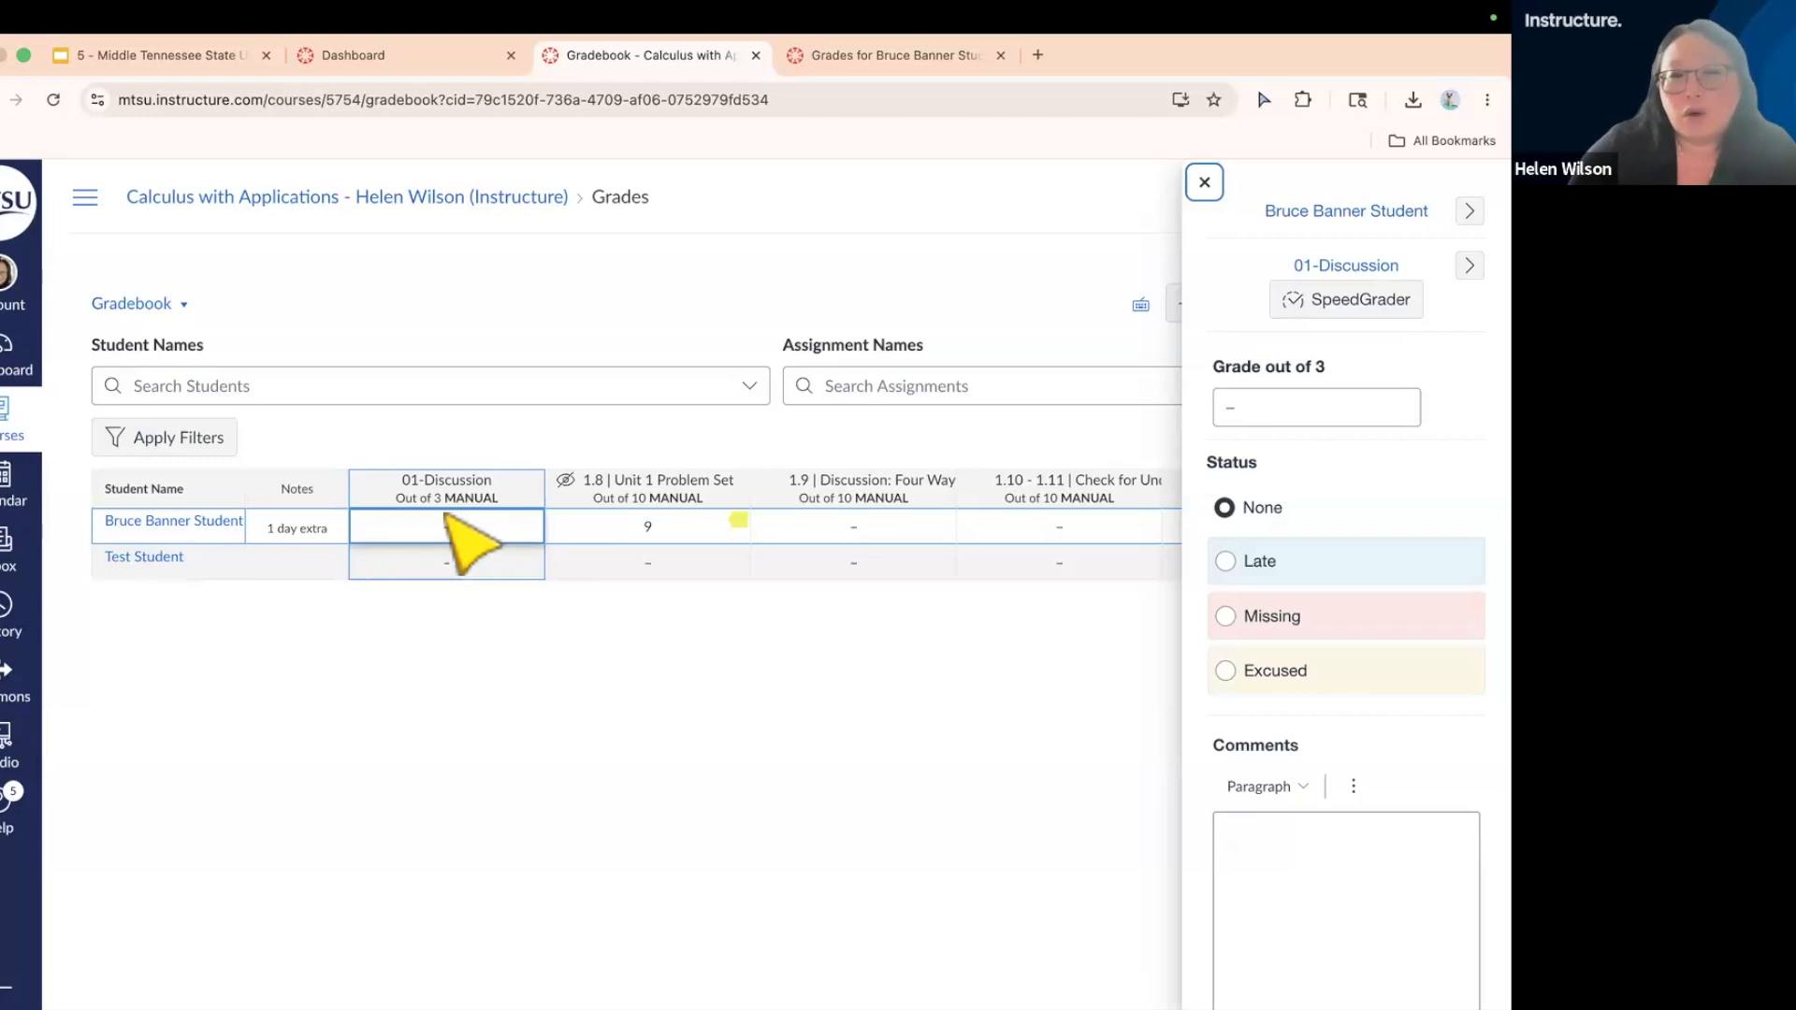
key(Escape)
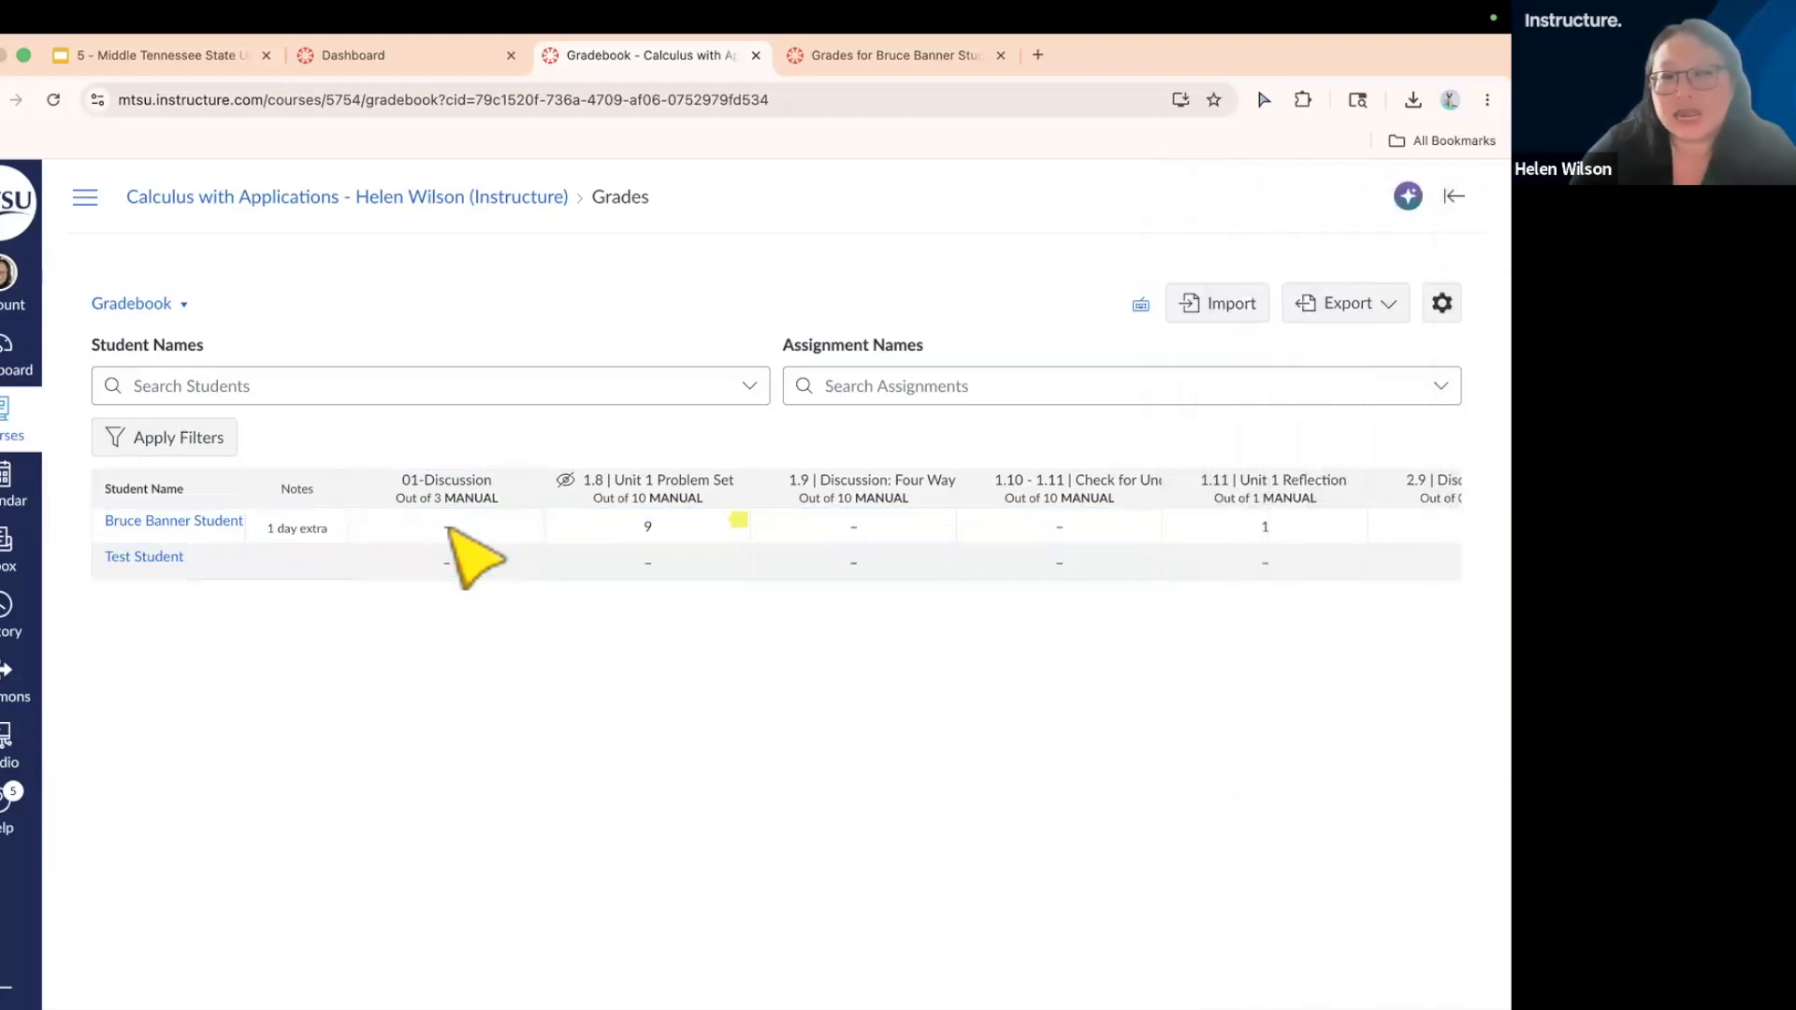
click(449, 527)
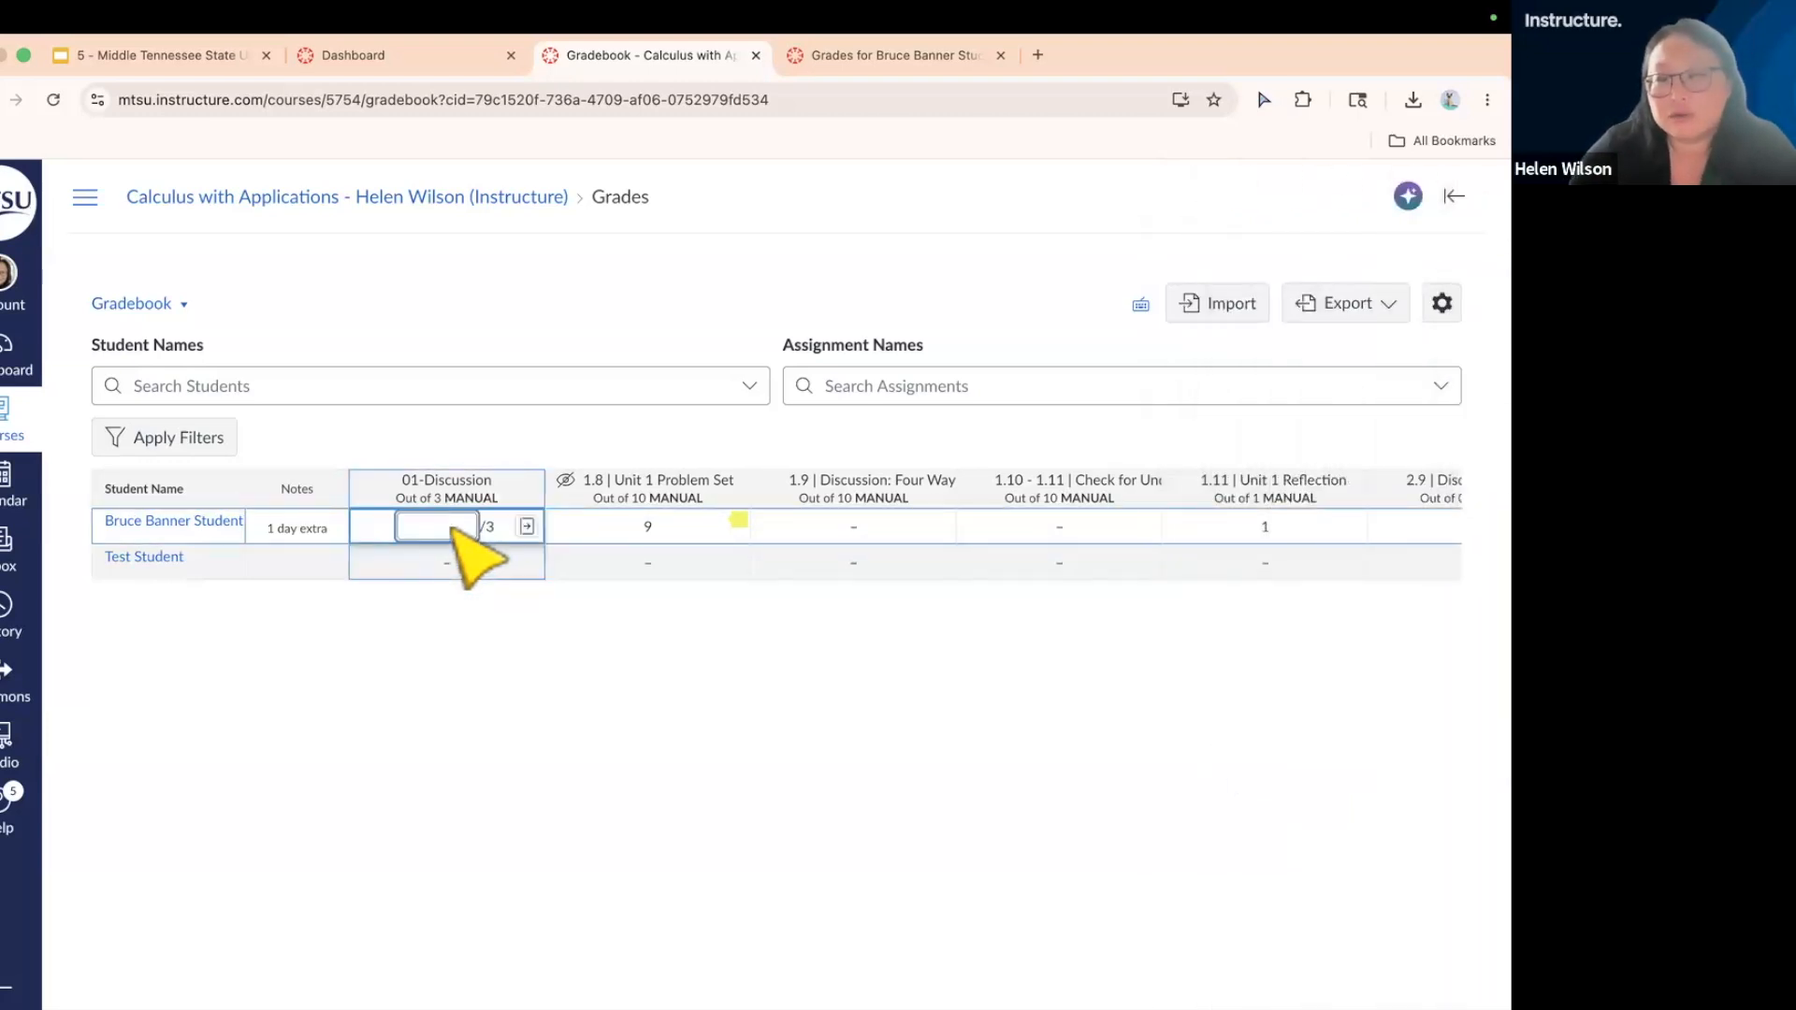
click(587, 647)
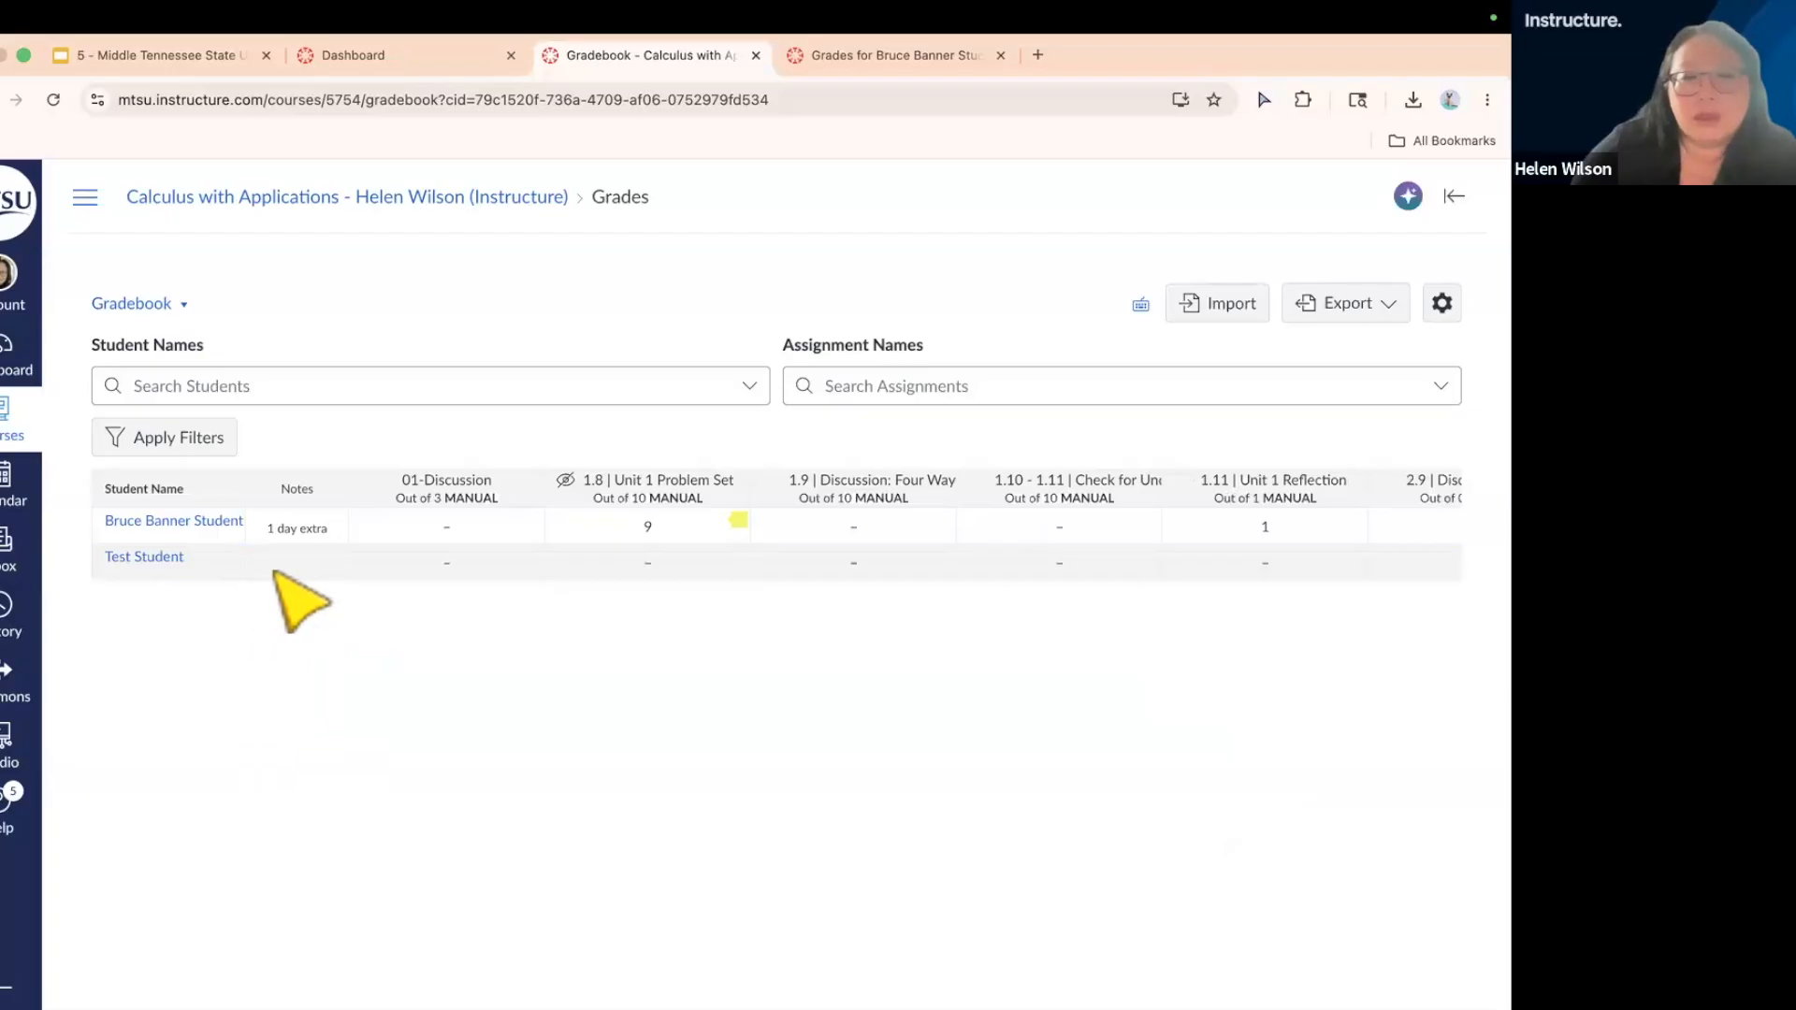
- Open the first student's individual Grades page from the gradebook and review the assignment statuses and scores
click(159, 521)
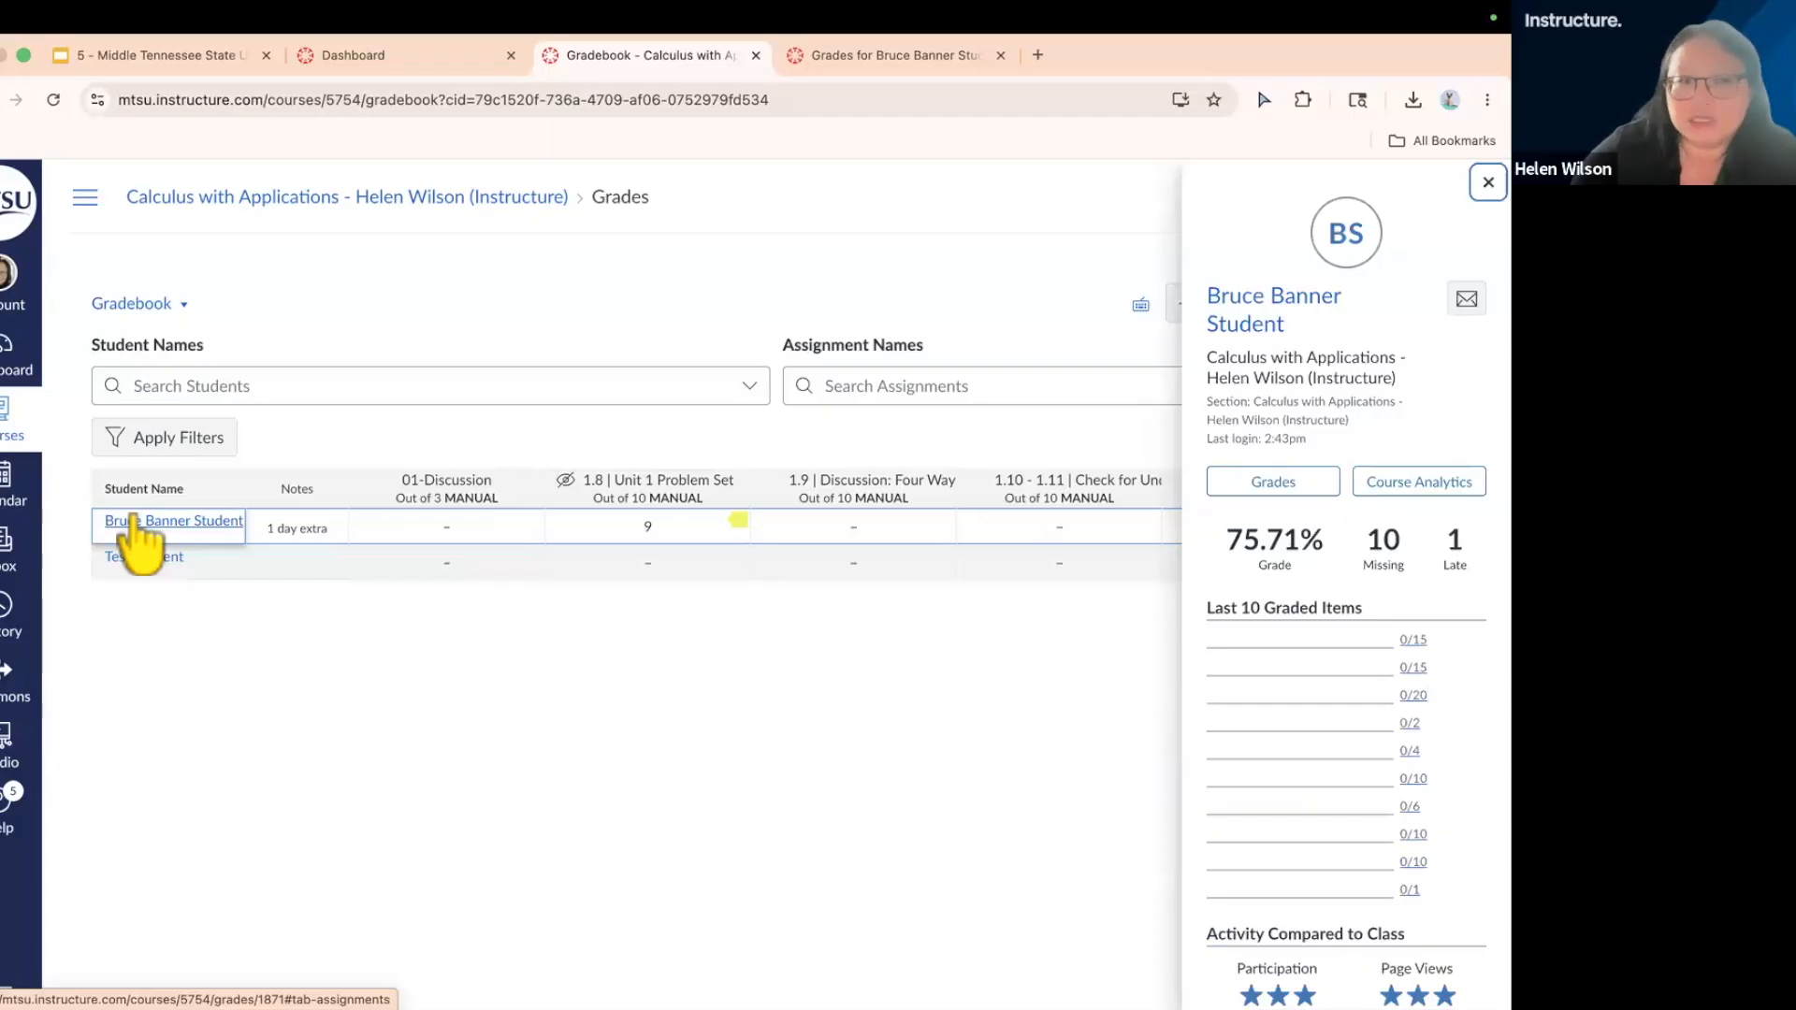
click(1286, 491)
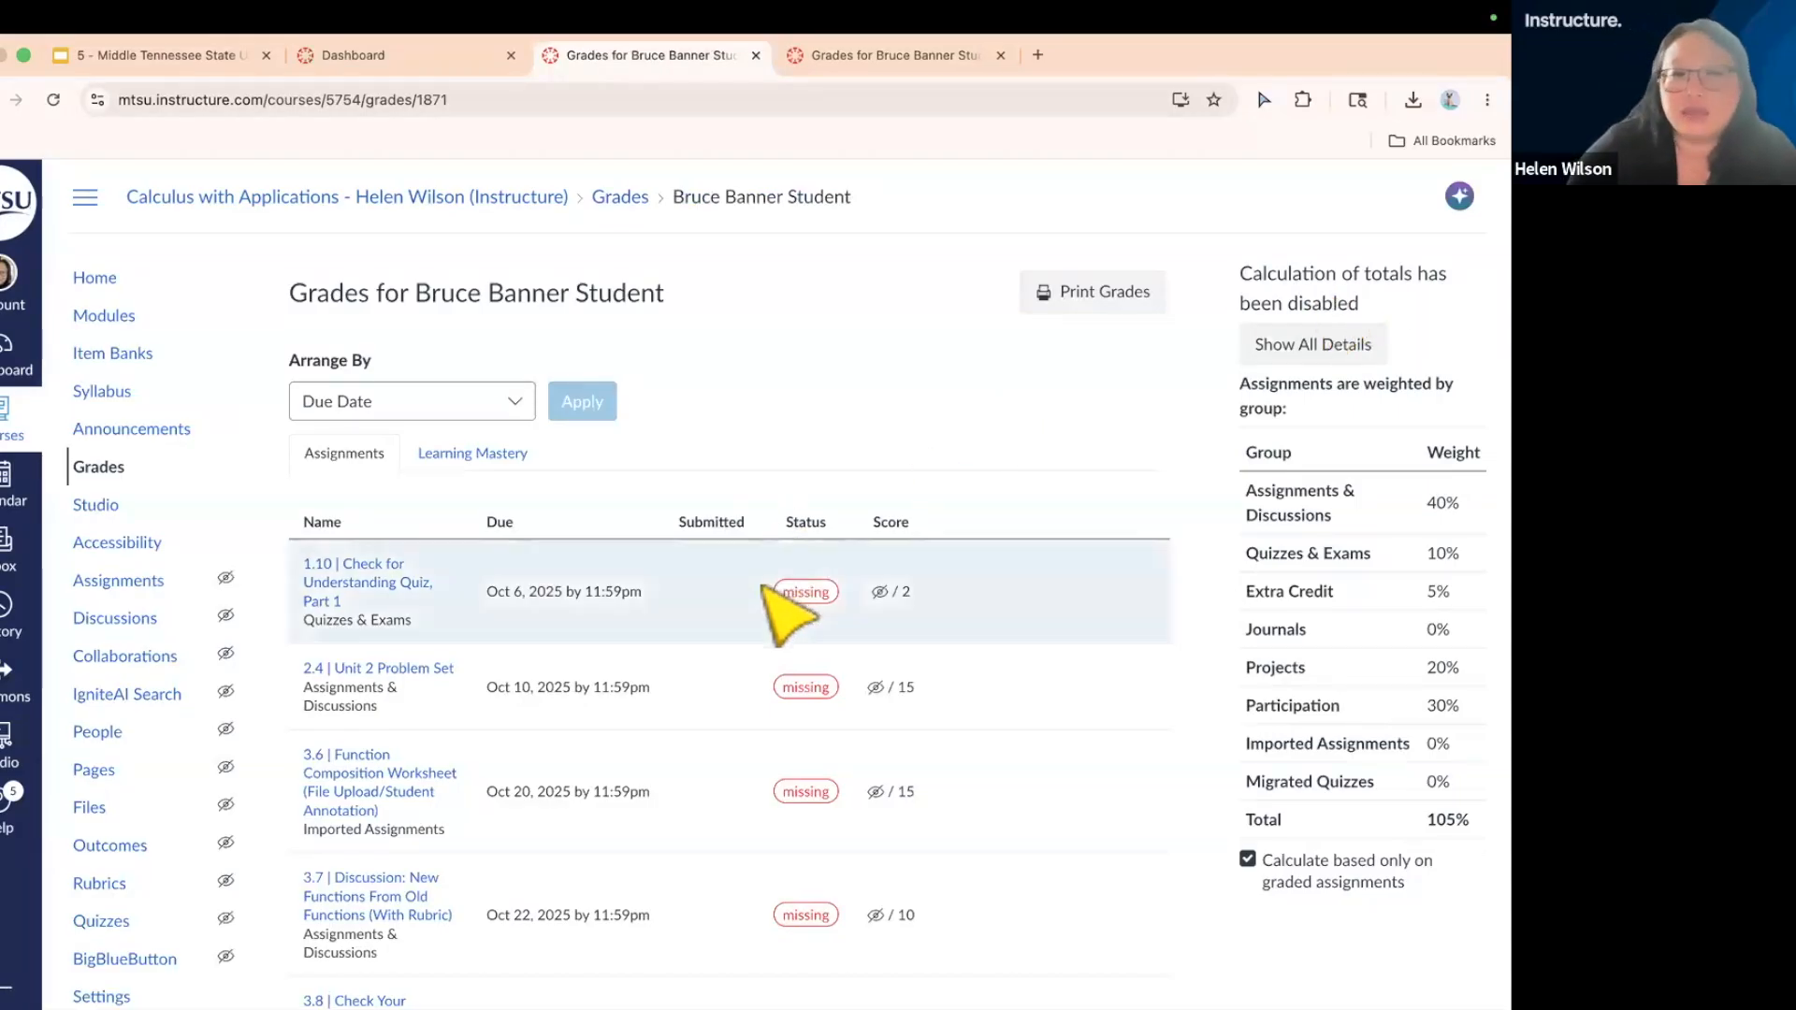
scroll(697, 720, down, 1)
scroll(711, 741, down, 5)
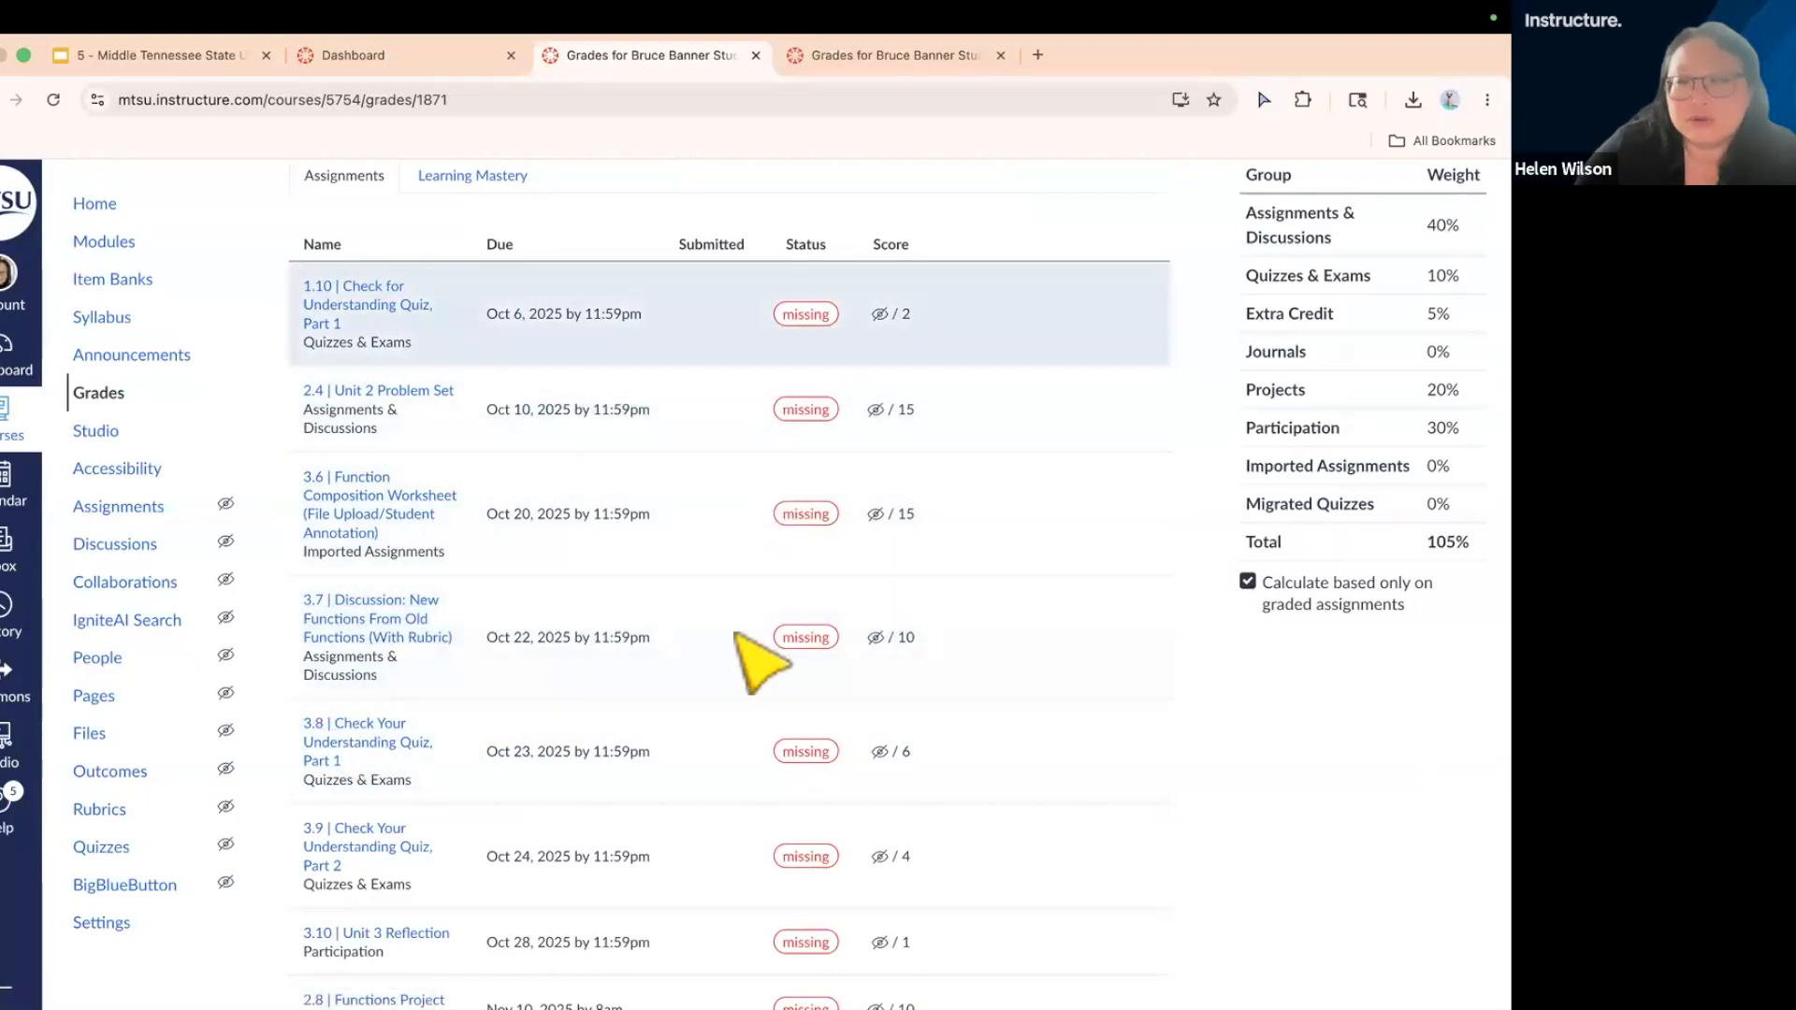
scroll(726, 729, down, 1)
scroll(723, 729, down, 12)
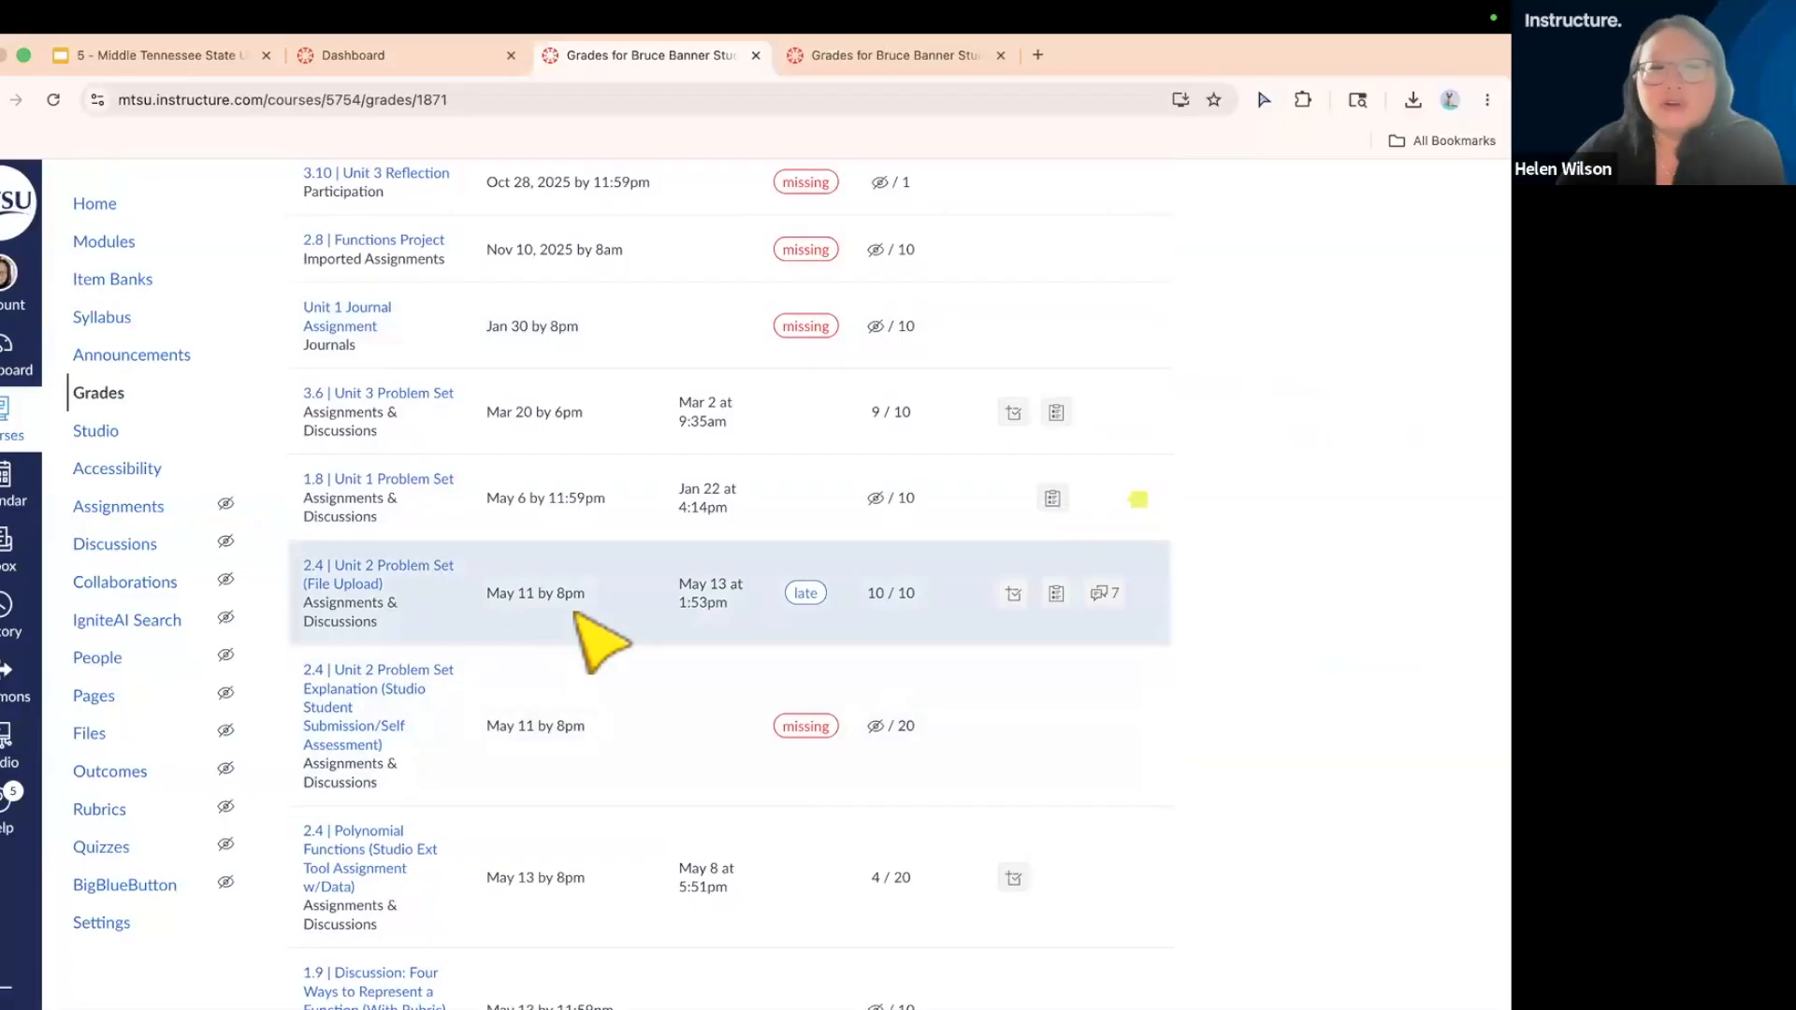
- View the rubric assessment for 2.4 | Unit 2 Problem Set (File Upload) in the student's grades and close the rubric
key(super+plus)
key(super+plus)
key(super+plus)
key(super+plus)
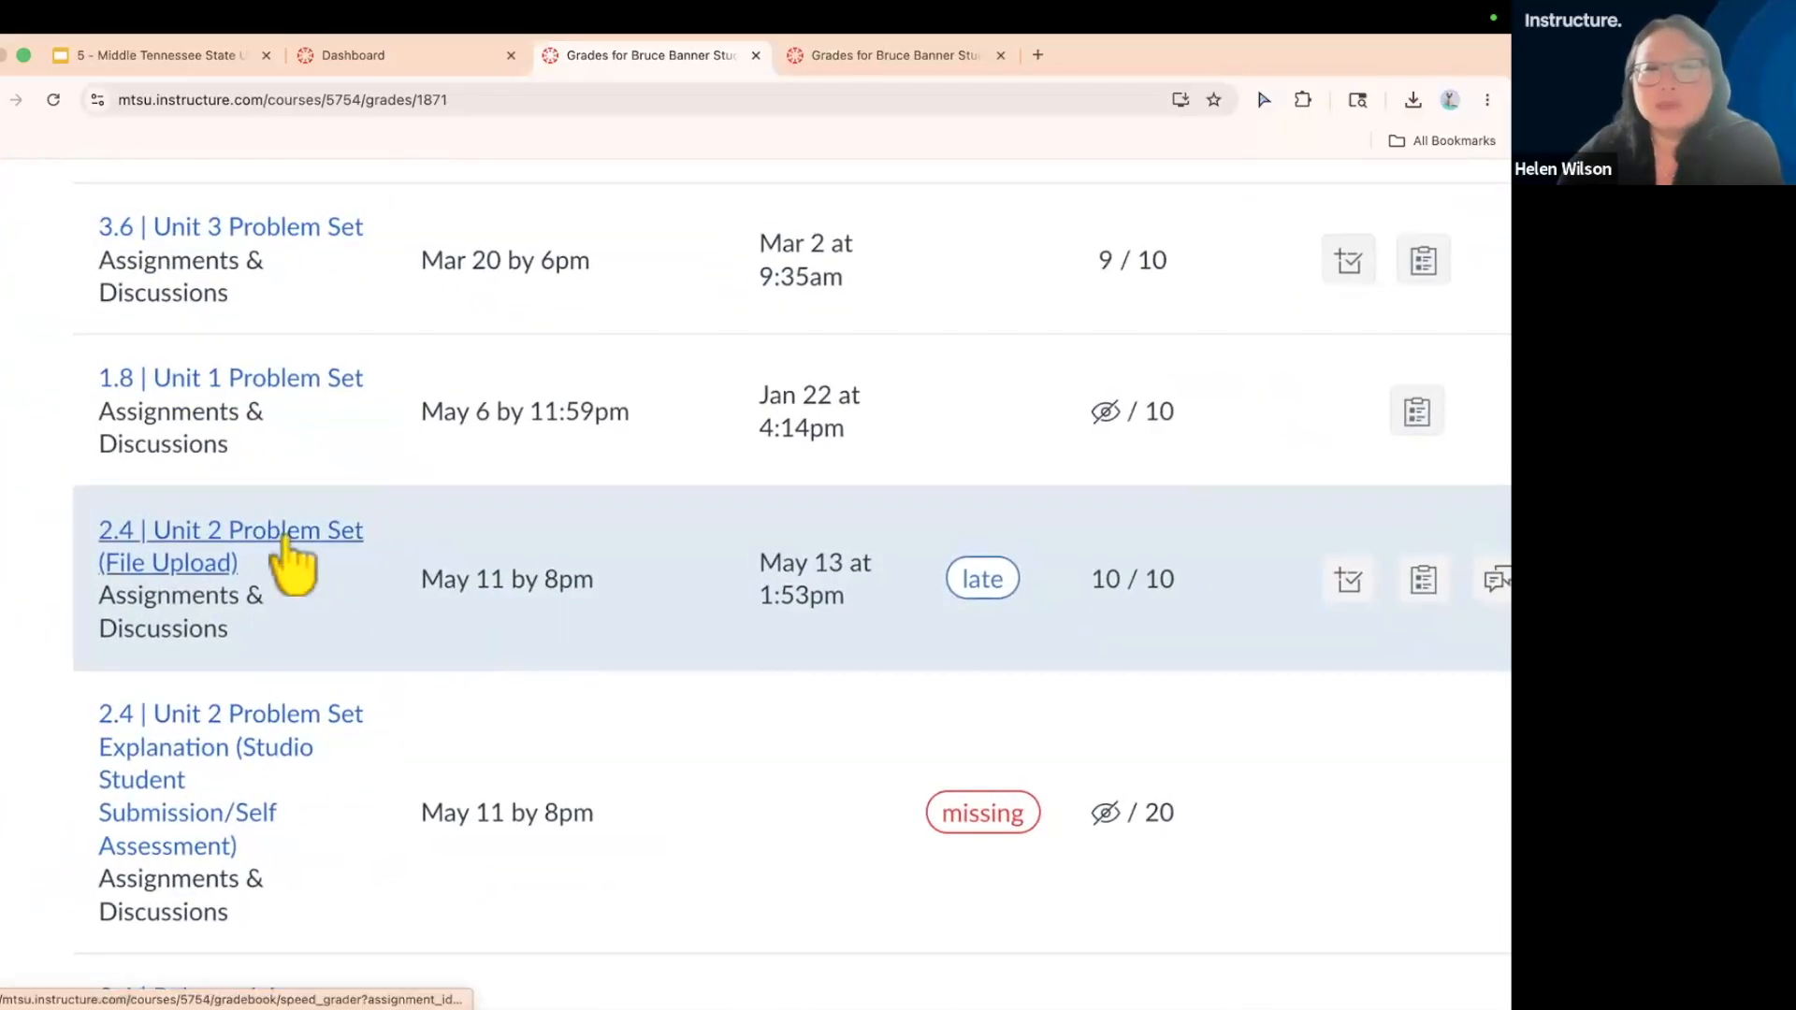
key(super+minus)
key(super+minus)
key(super+minus)
key(super+minus)
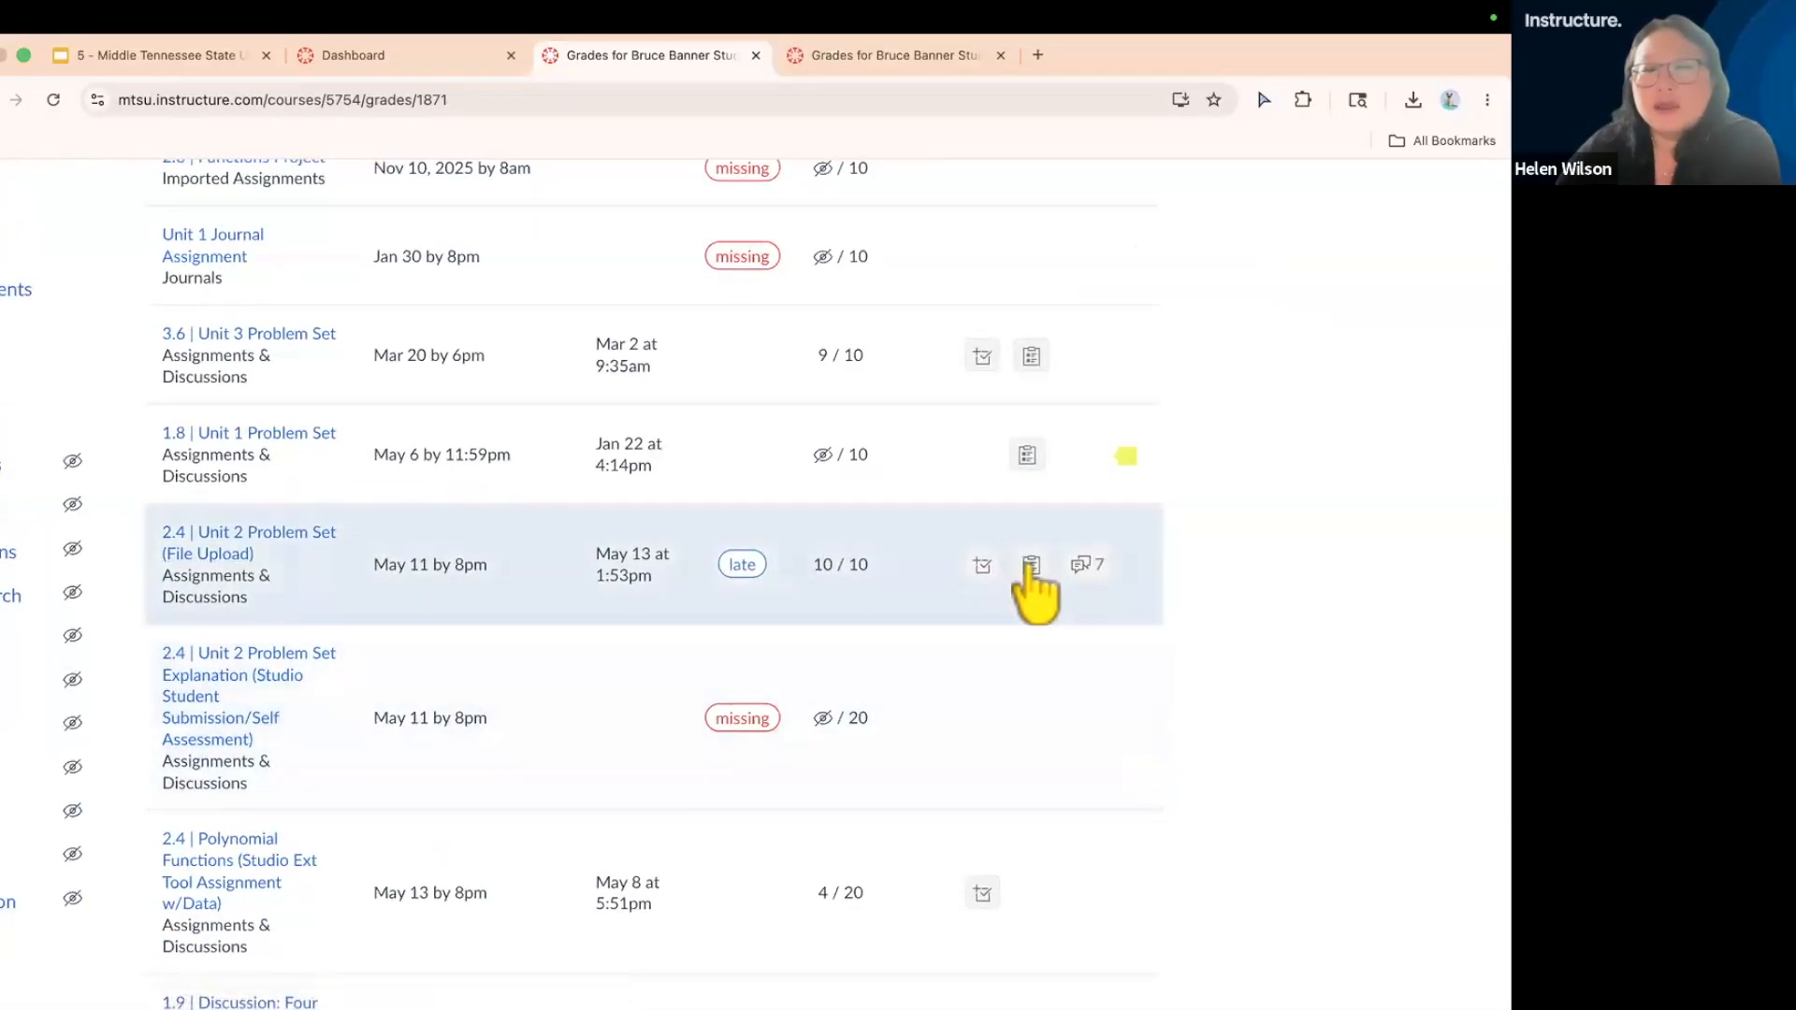
click(1032, 566)
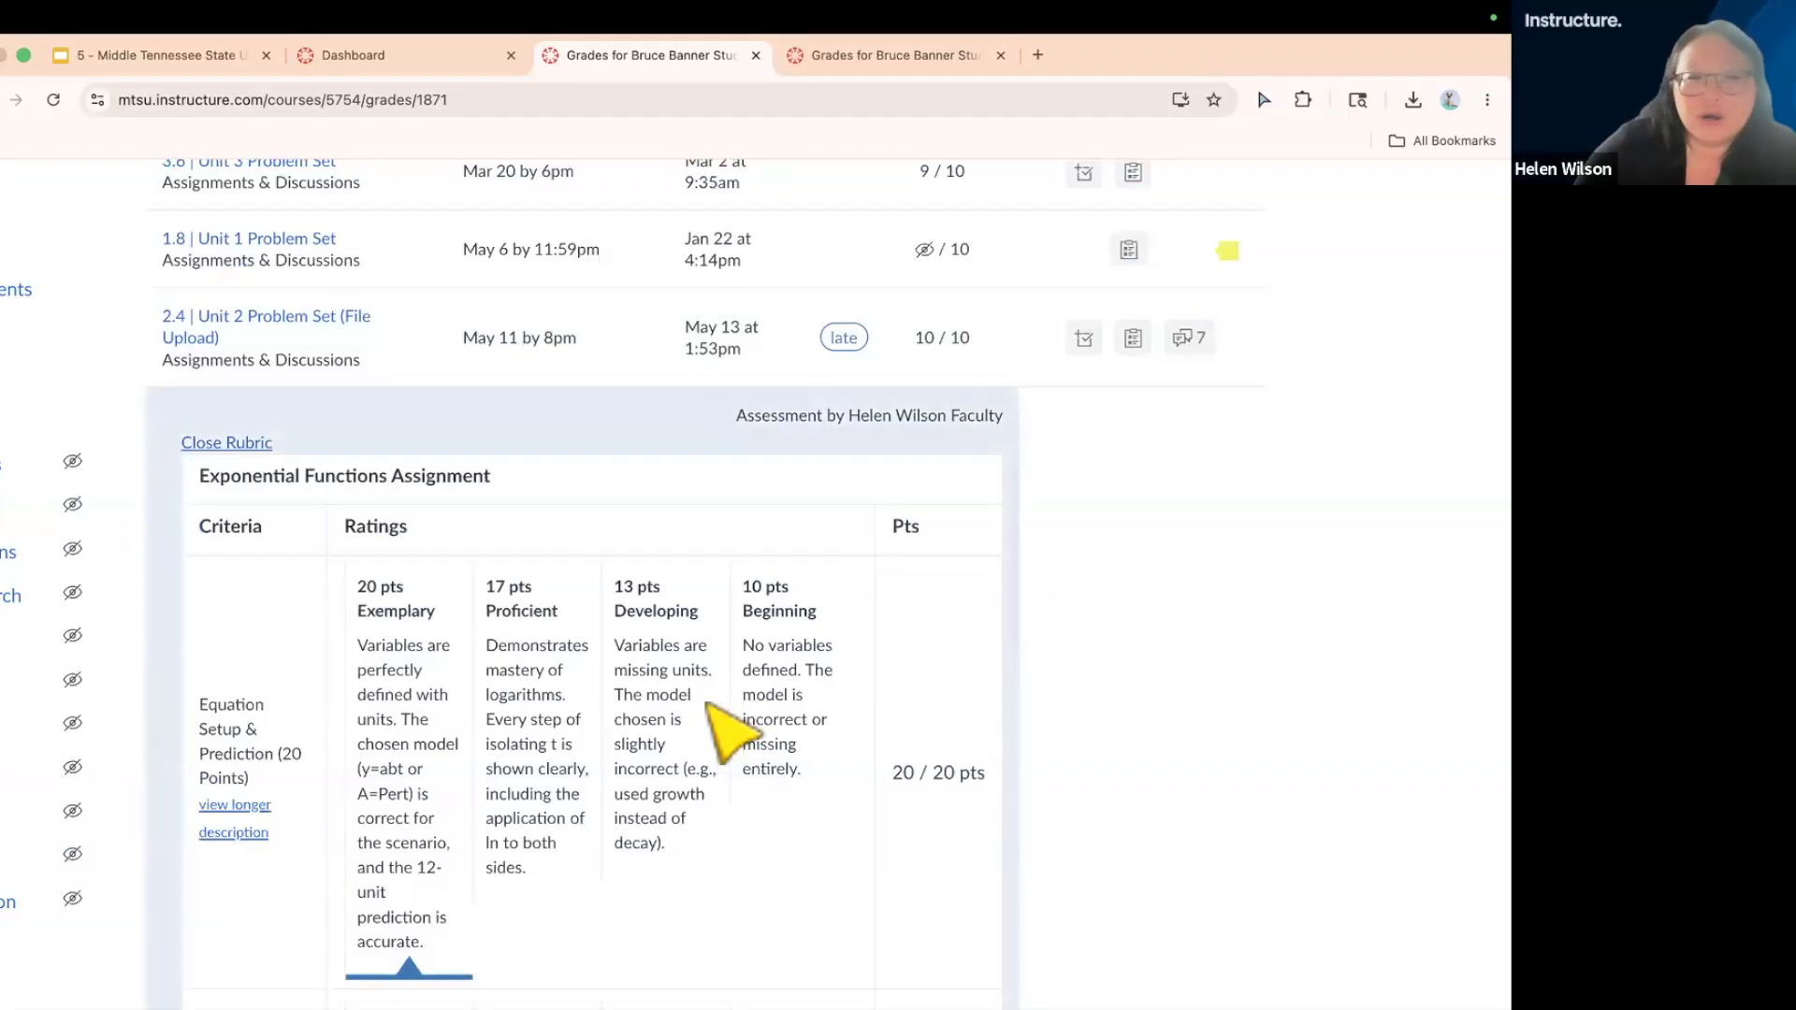
scroll(708, 703, down, 8)
scroll(730, 730, down, 2)
scroll(734, 734, up, 10)
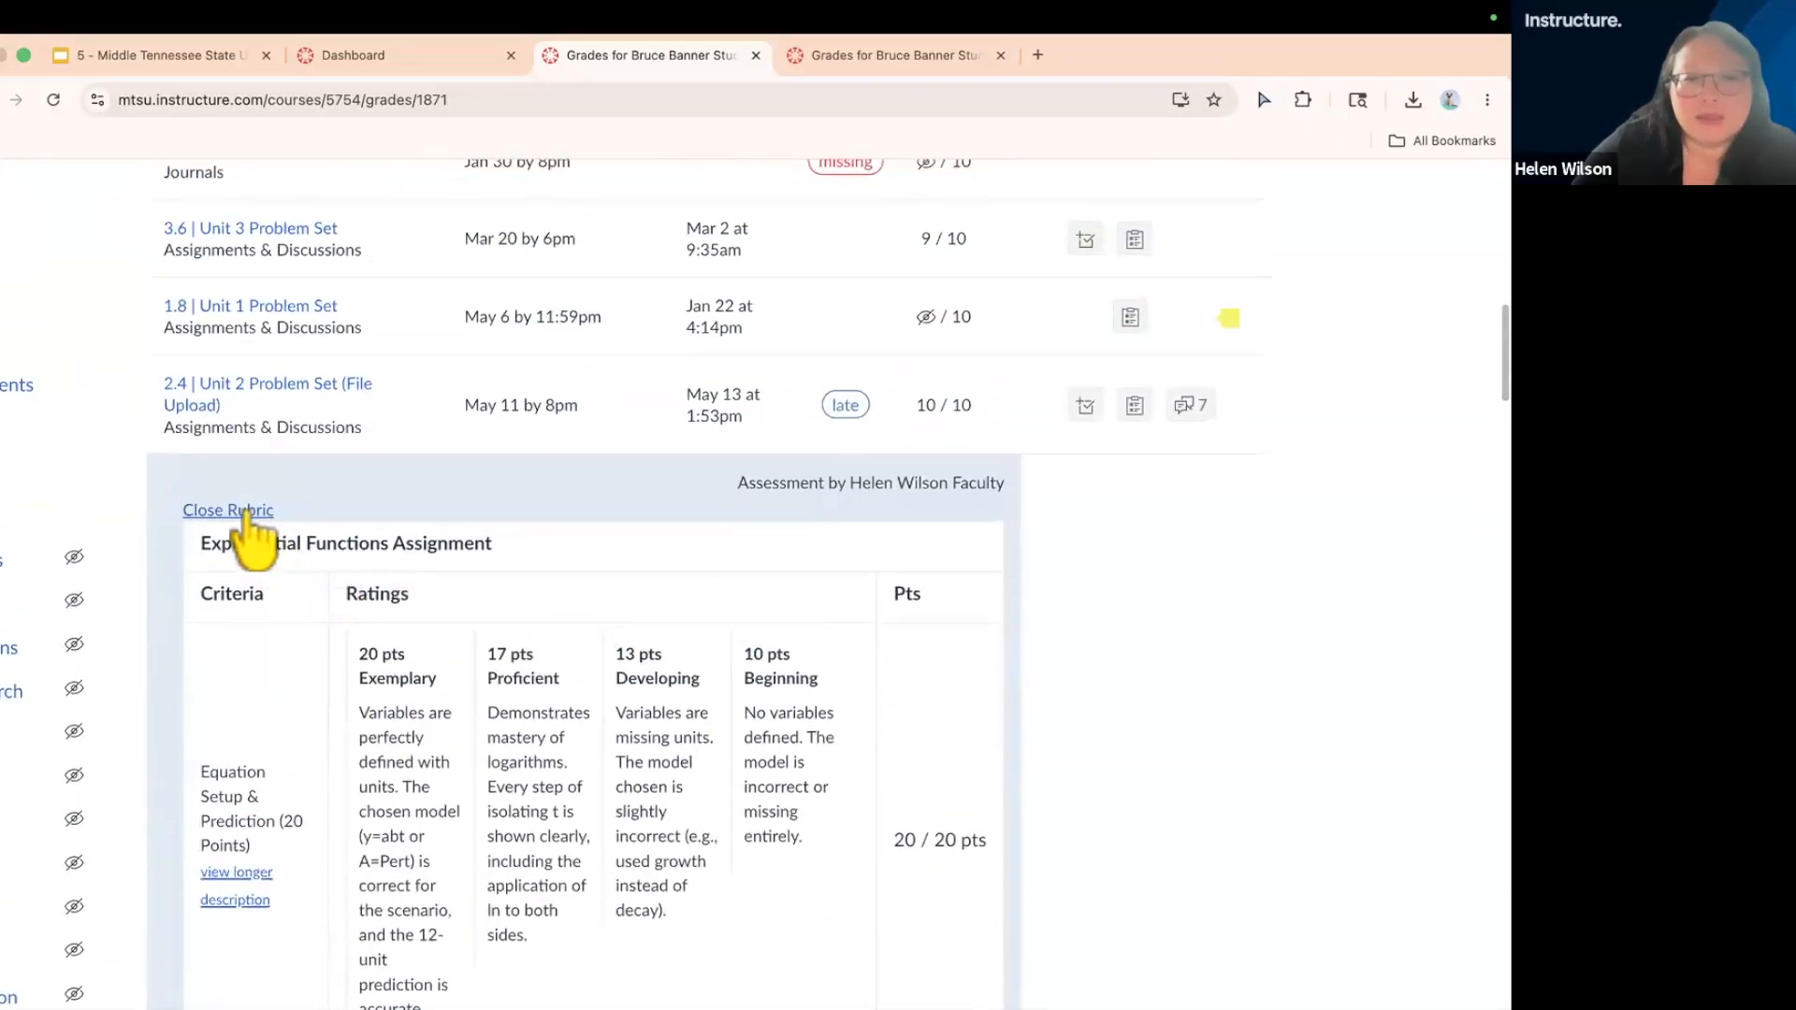
click(248, 511)
- Read through the feedback comments on all attempts of 2.4 | Unit 2 Problem Set (File Upload) and close the feedback
scroll(1125, 664, right, 1)
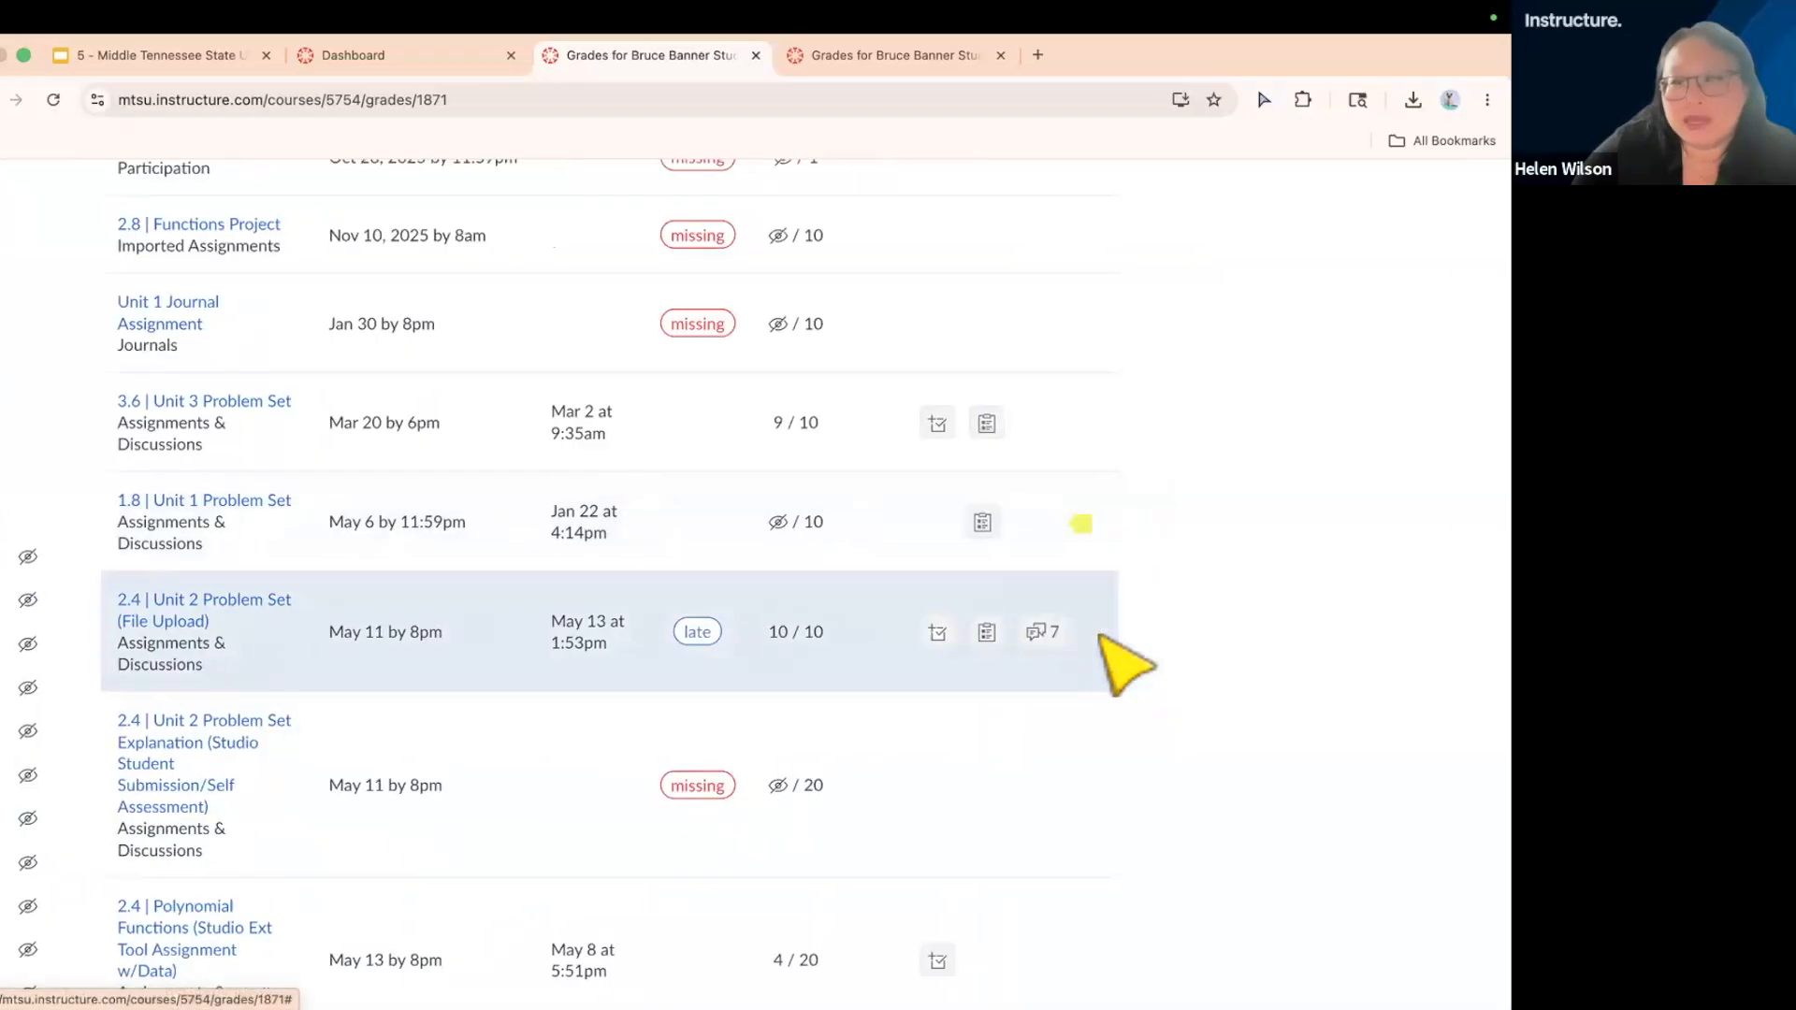
click(1044, 632)
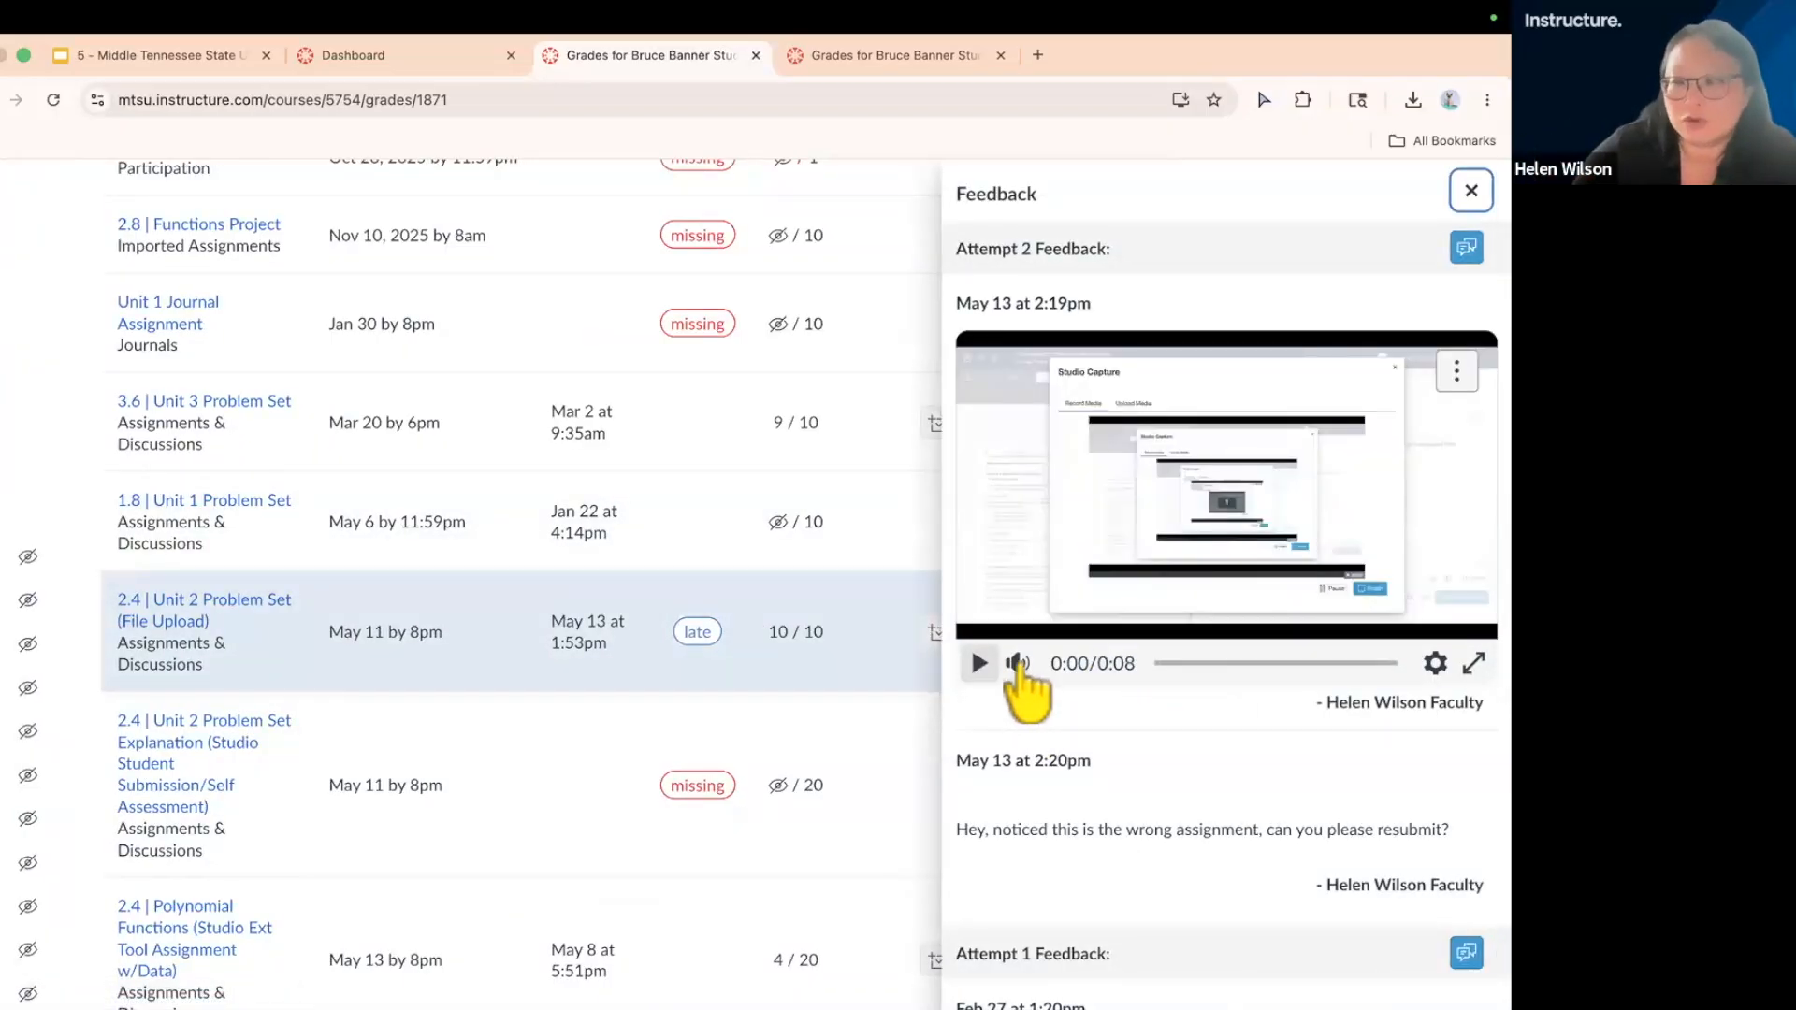
scroll(1254, 763, down, 5)
scroll(1253, 762, down, 10)
scroll(1168, 799, up, 1)
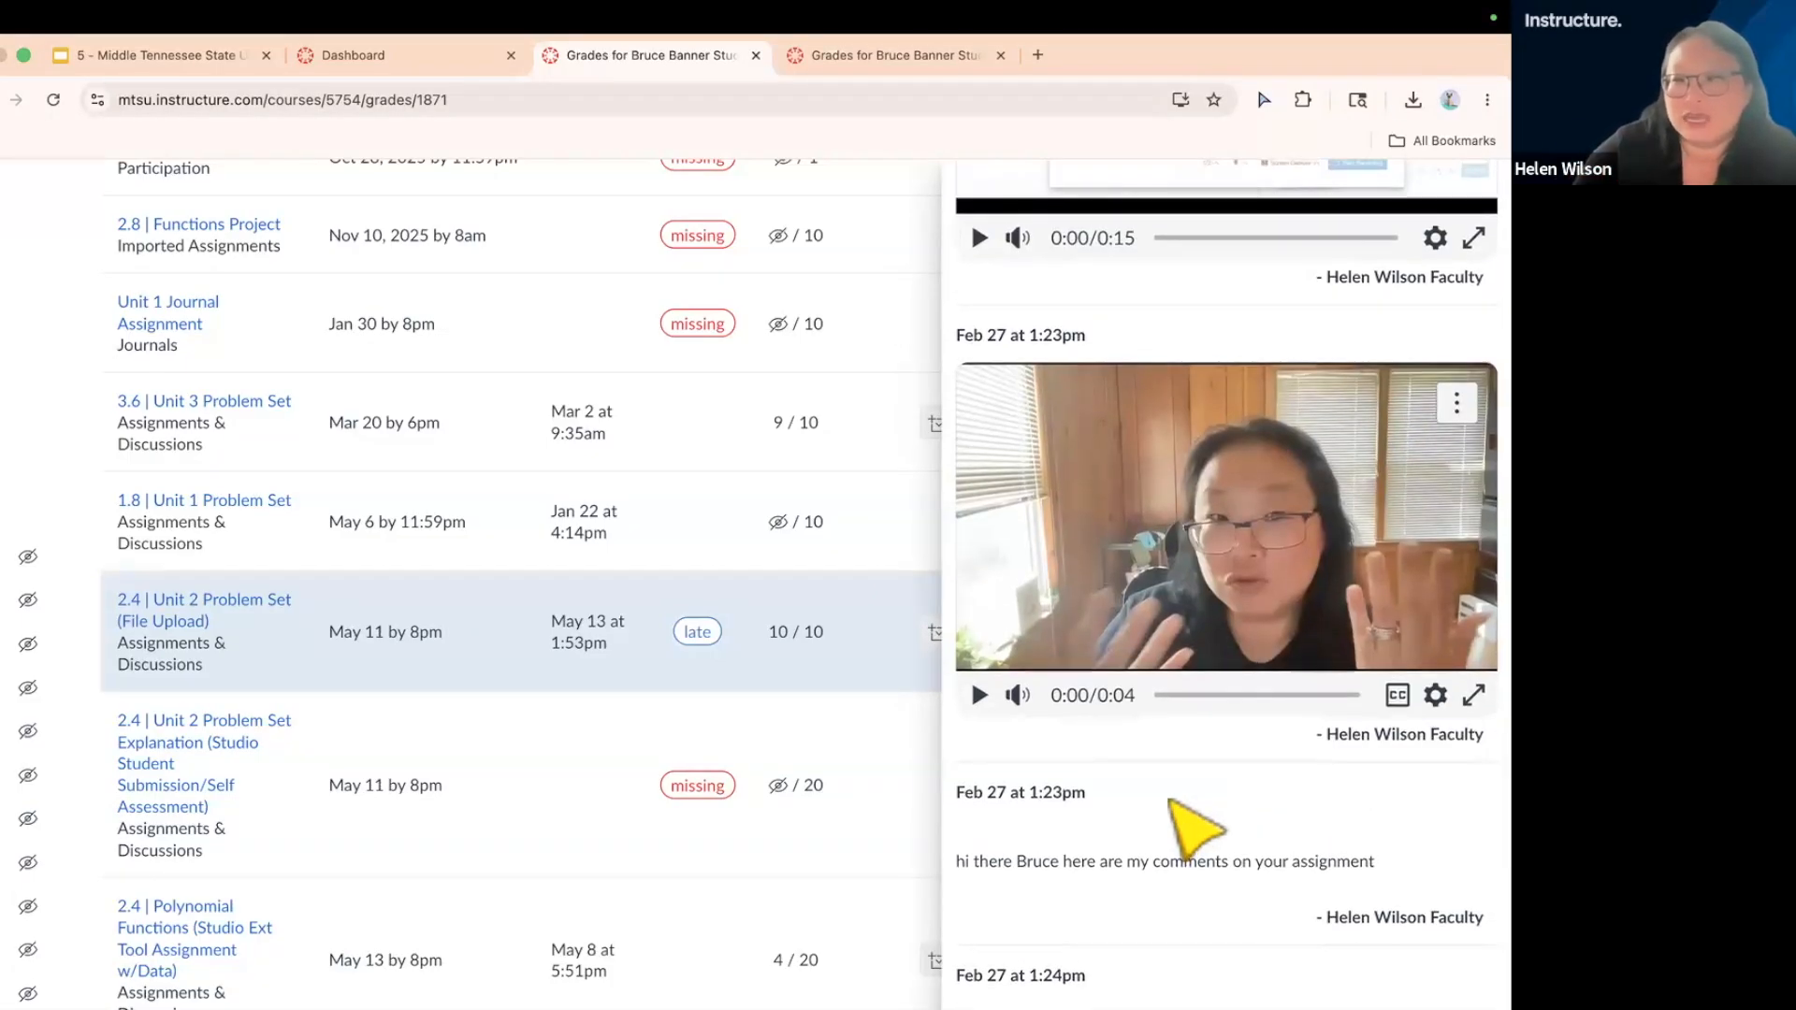
scroll(1169, 801, up, 10)
scroll(1195, 828, up, 5)
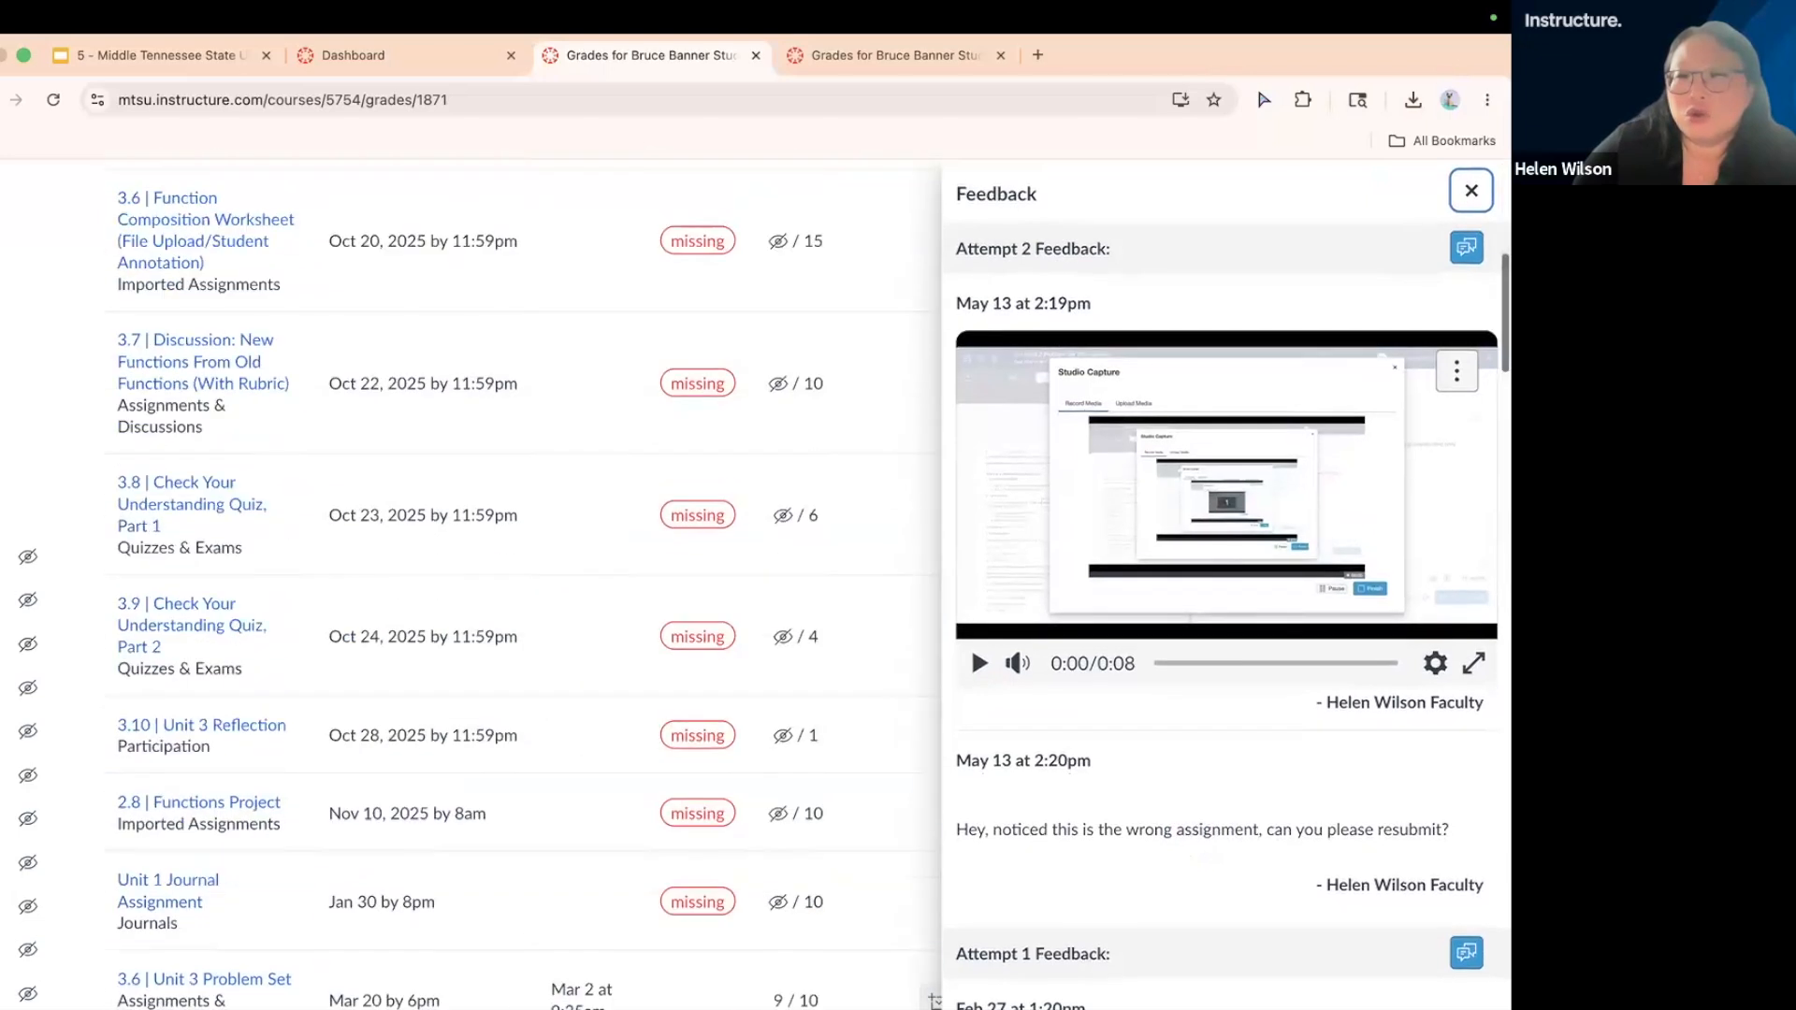
key(Escape)
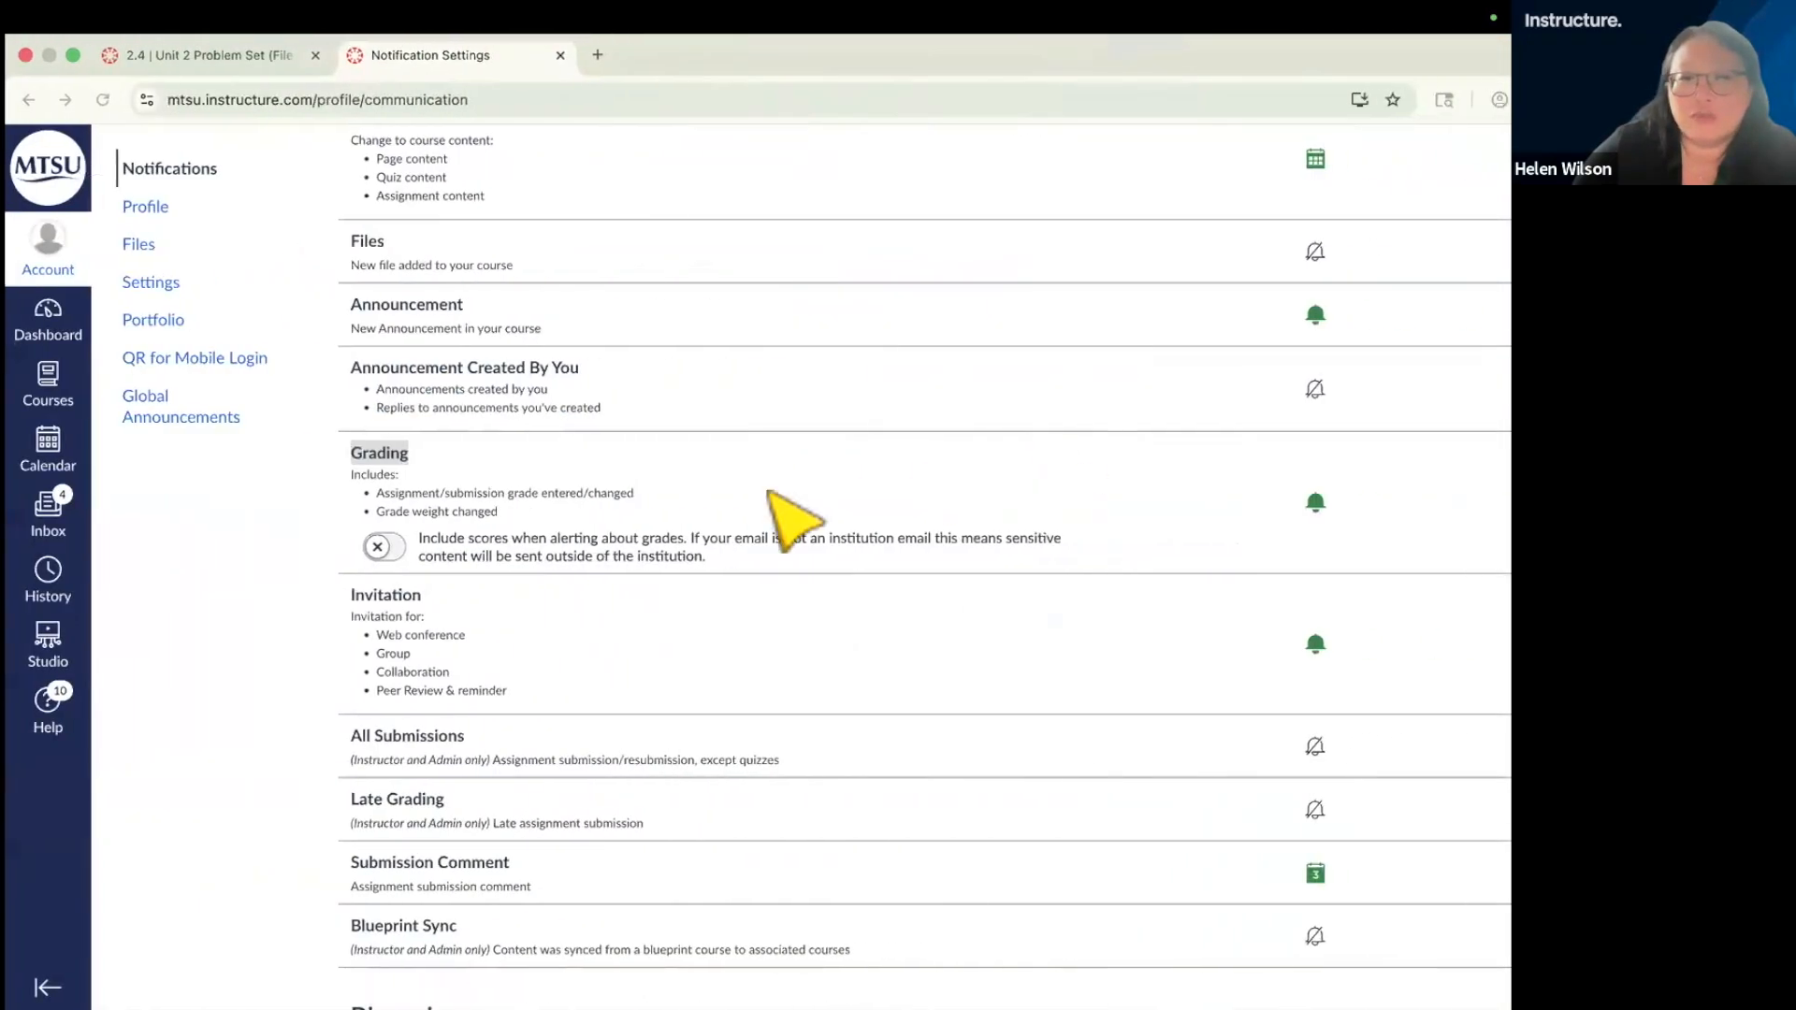
- Return from the notification settings to the student's assignment page and open the course Grades page down to 2.4 | Unit 2 Problem Set (File Upload)
click(154, 58)
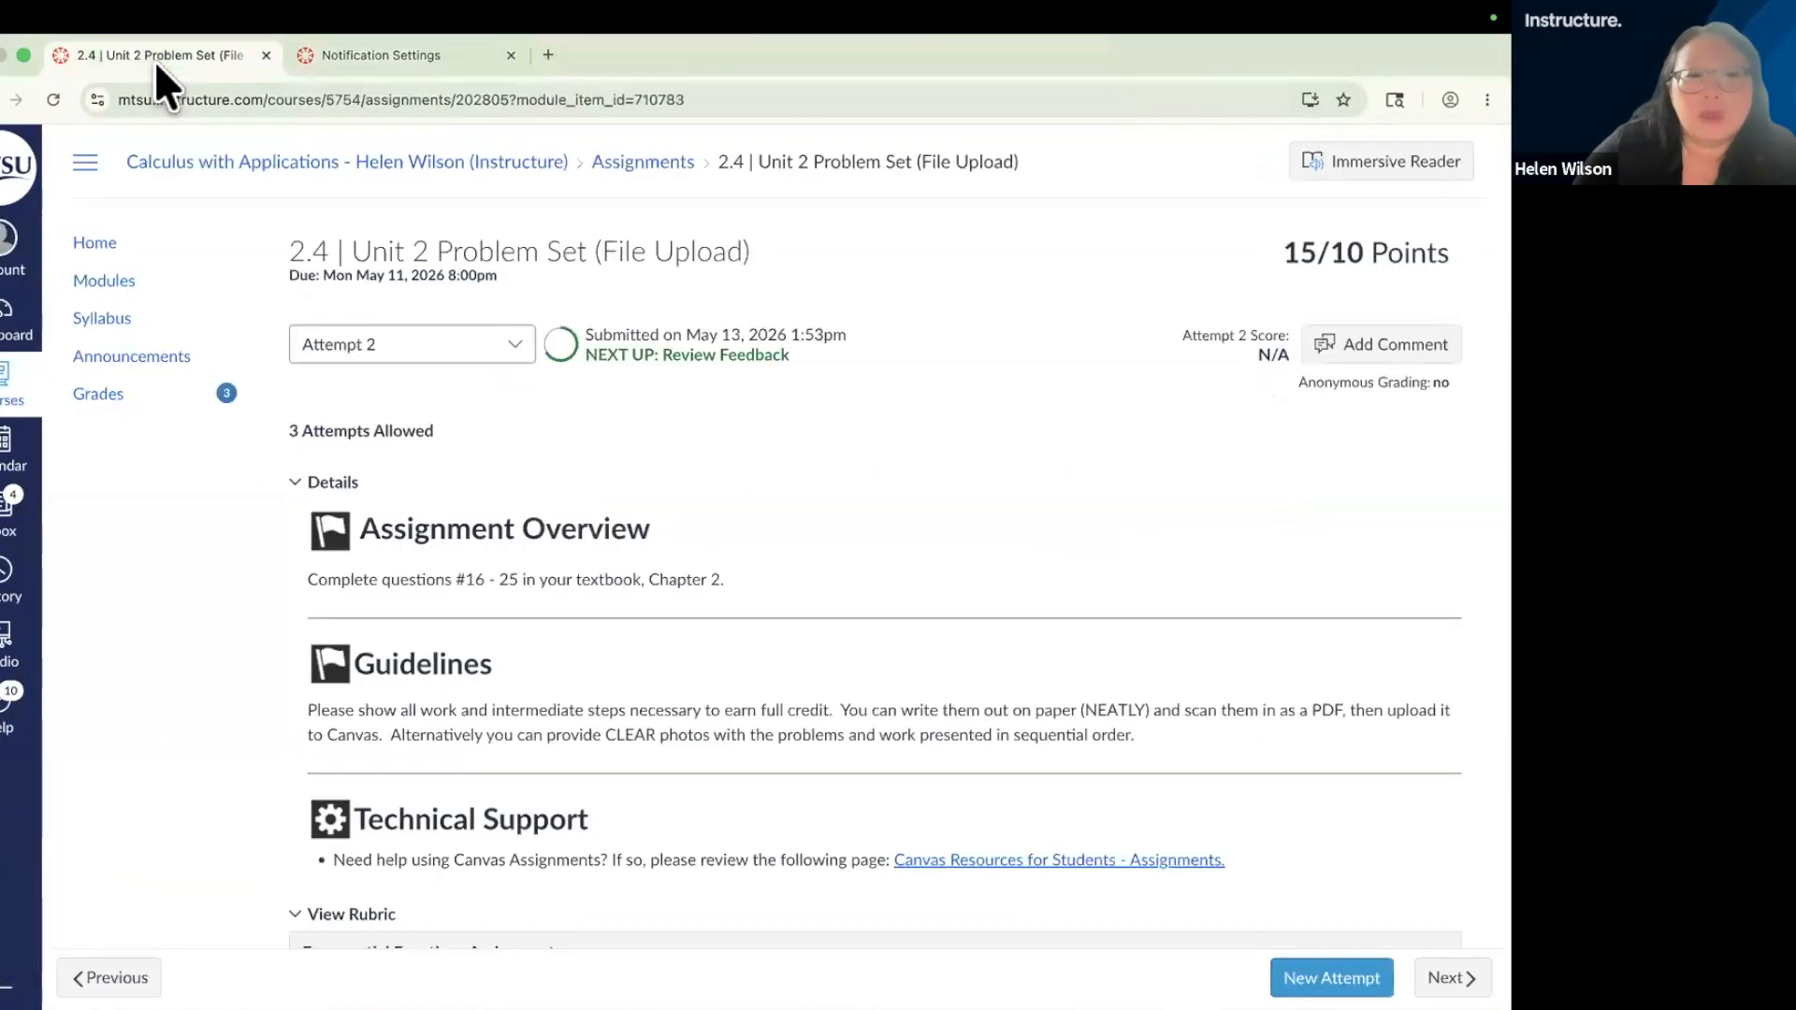
click(98, 397)
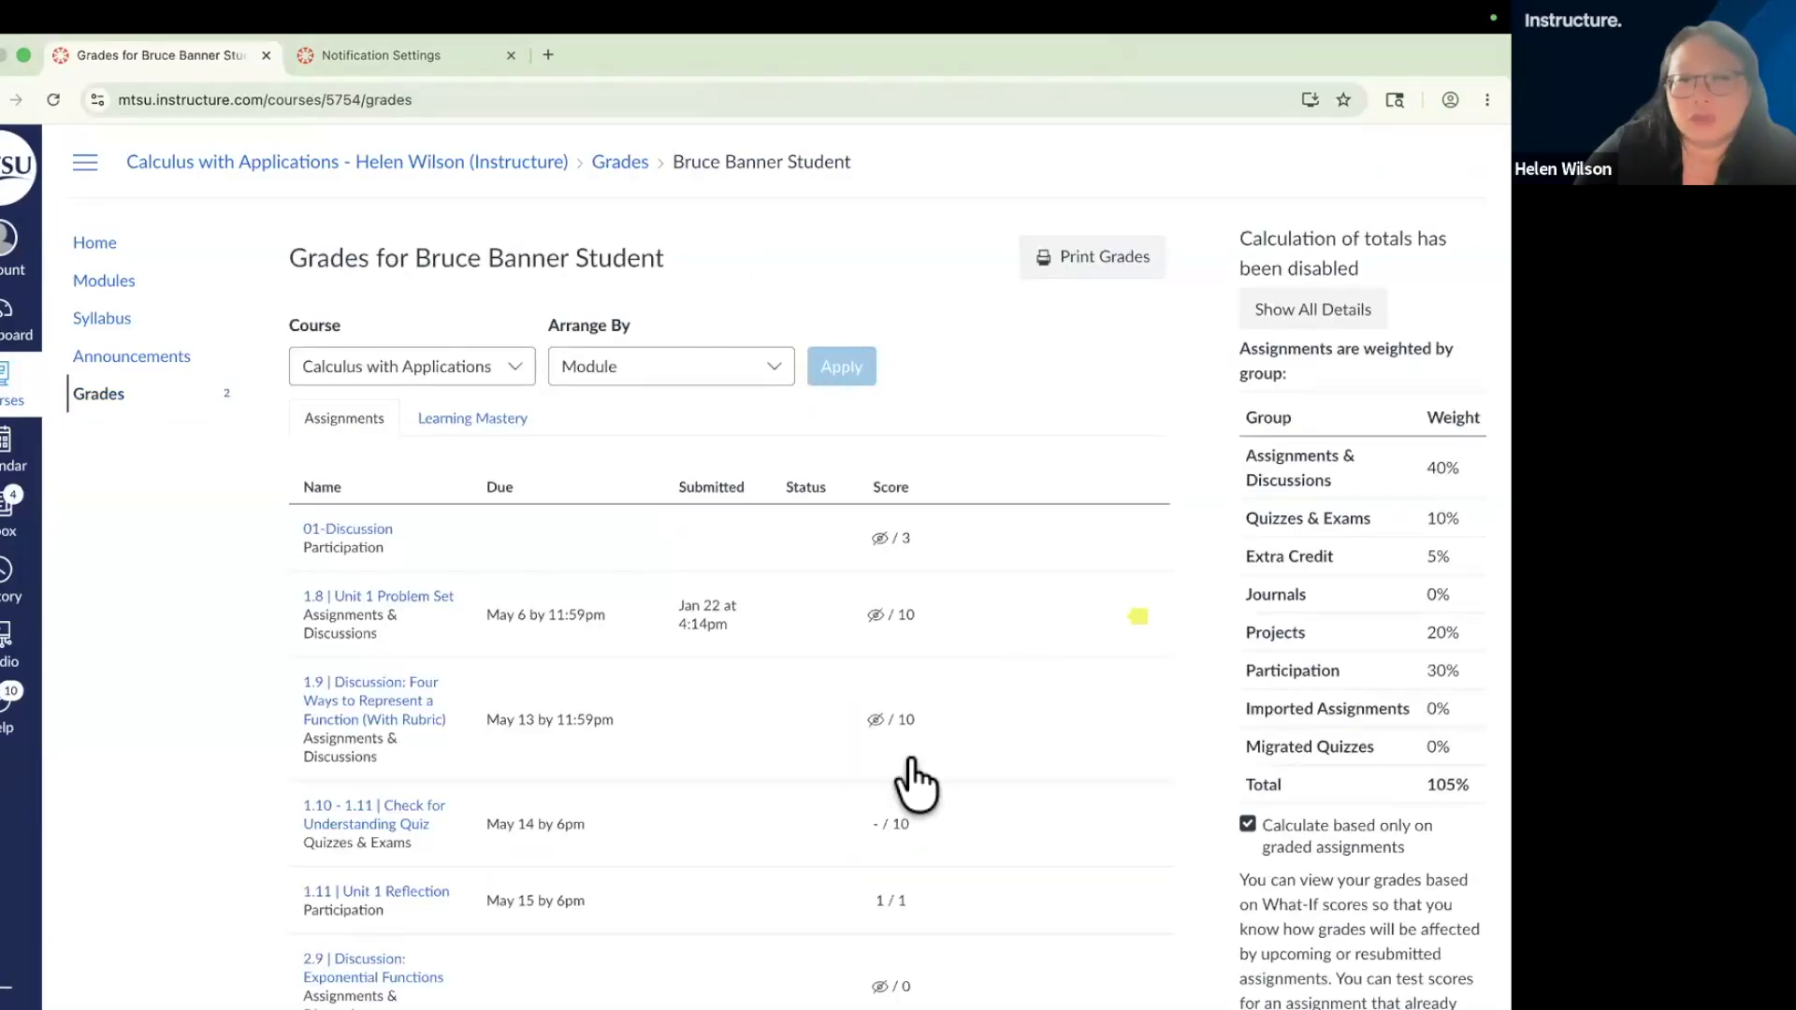
scroll(912, 786, down, 5)
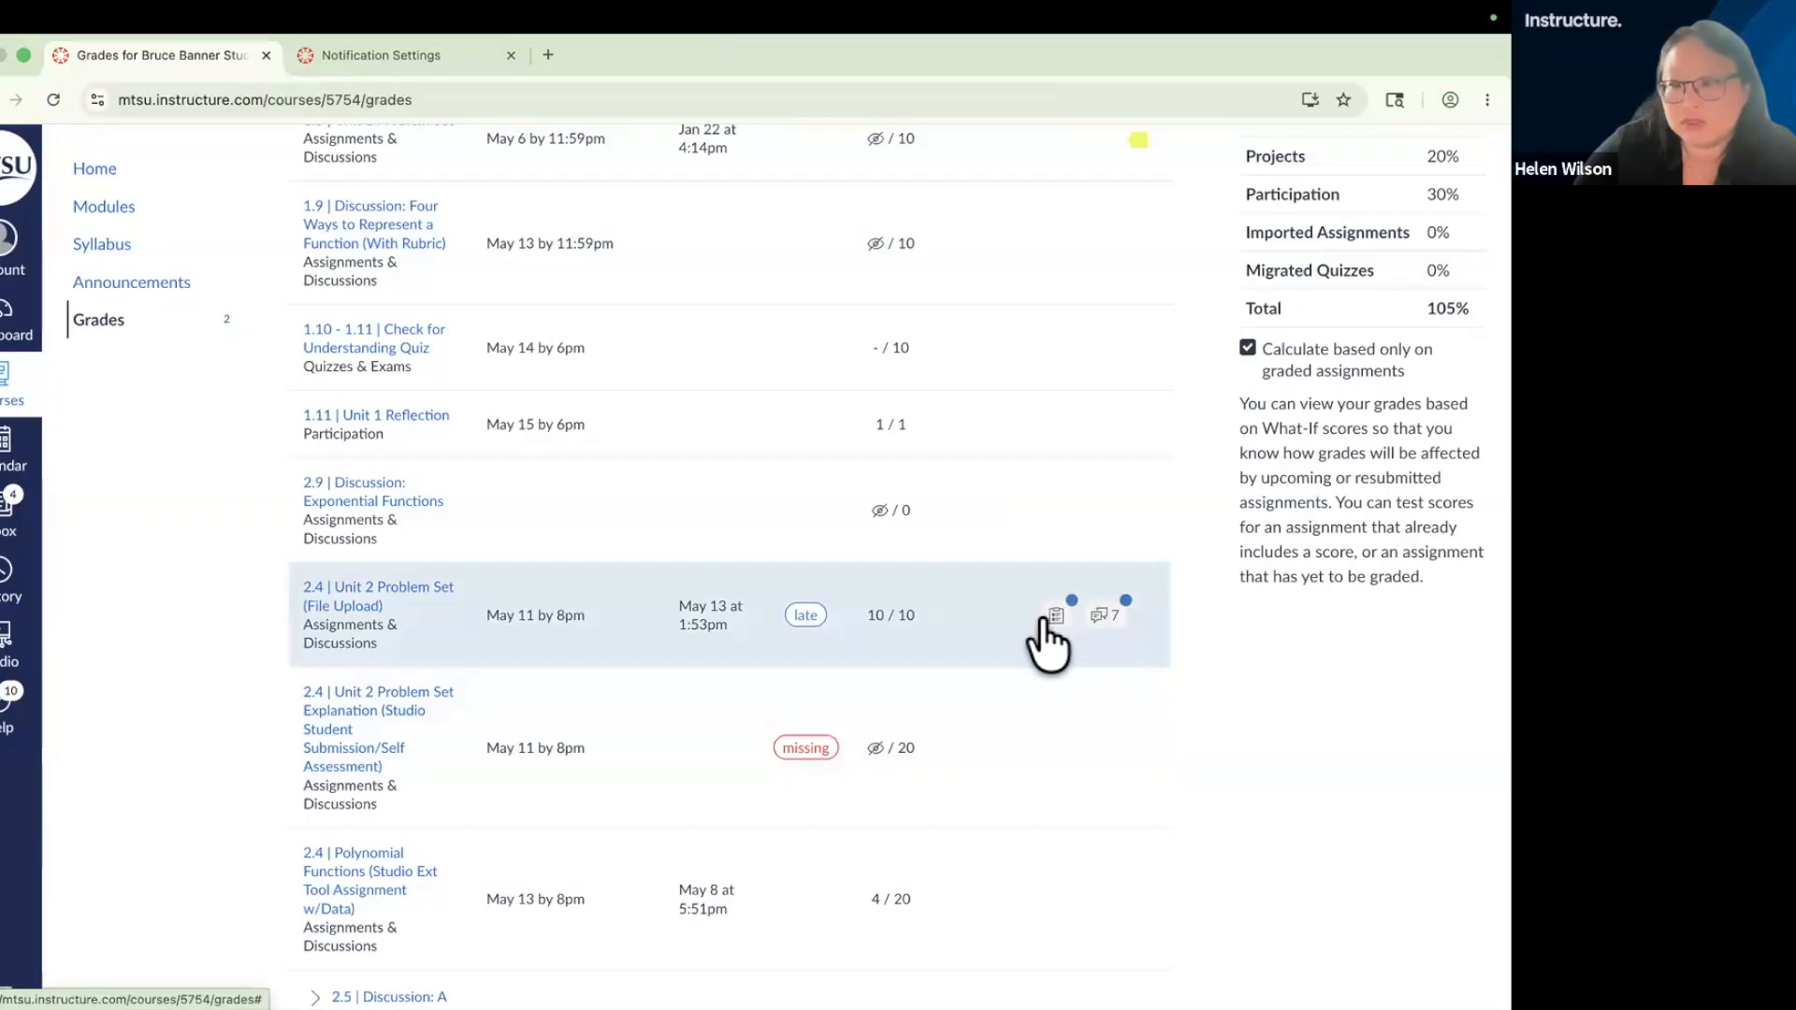
- Read the student-side feedback on both attempts of 2.4 | Unit 2 Problem Set (File Upload), close it and open the assignment's page
click(1100, 615)
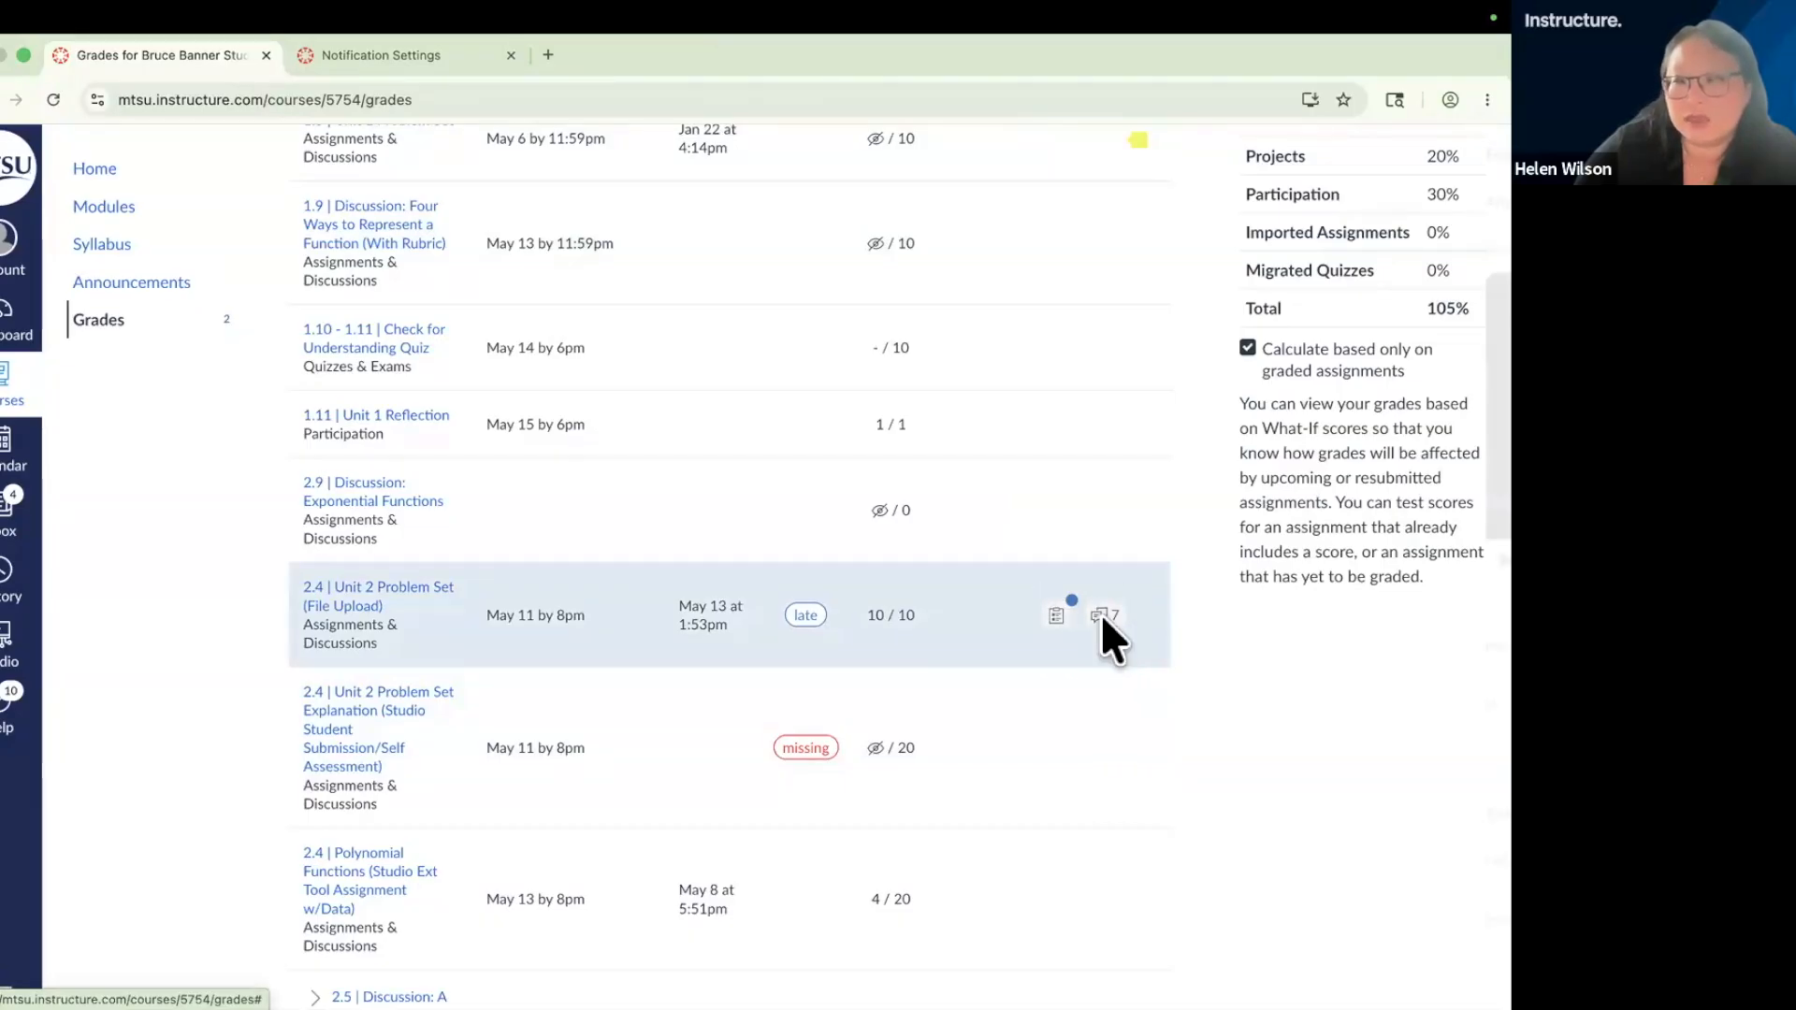
scroll(1227, 700, down, 3)
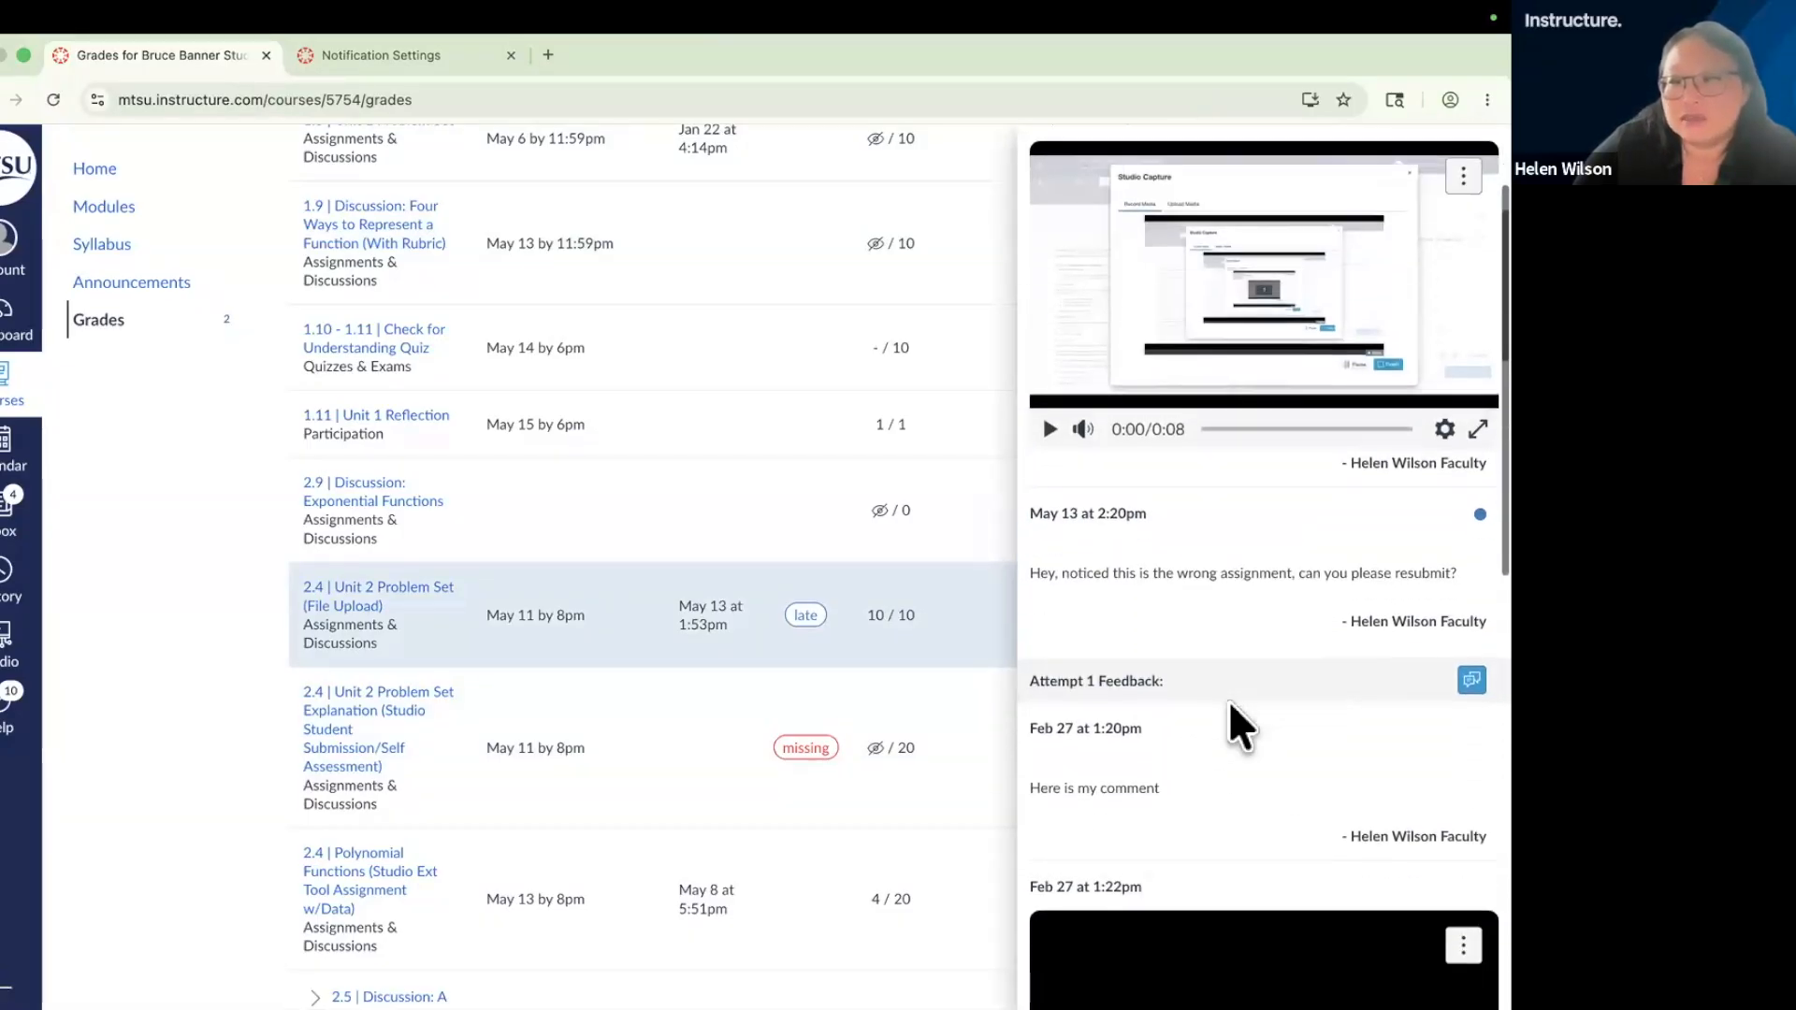
scroll(1228, 700, down, 8)
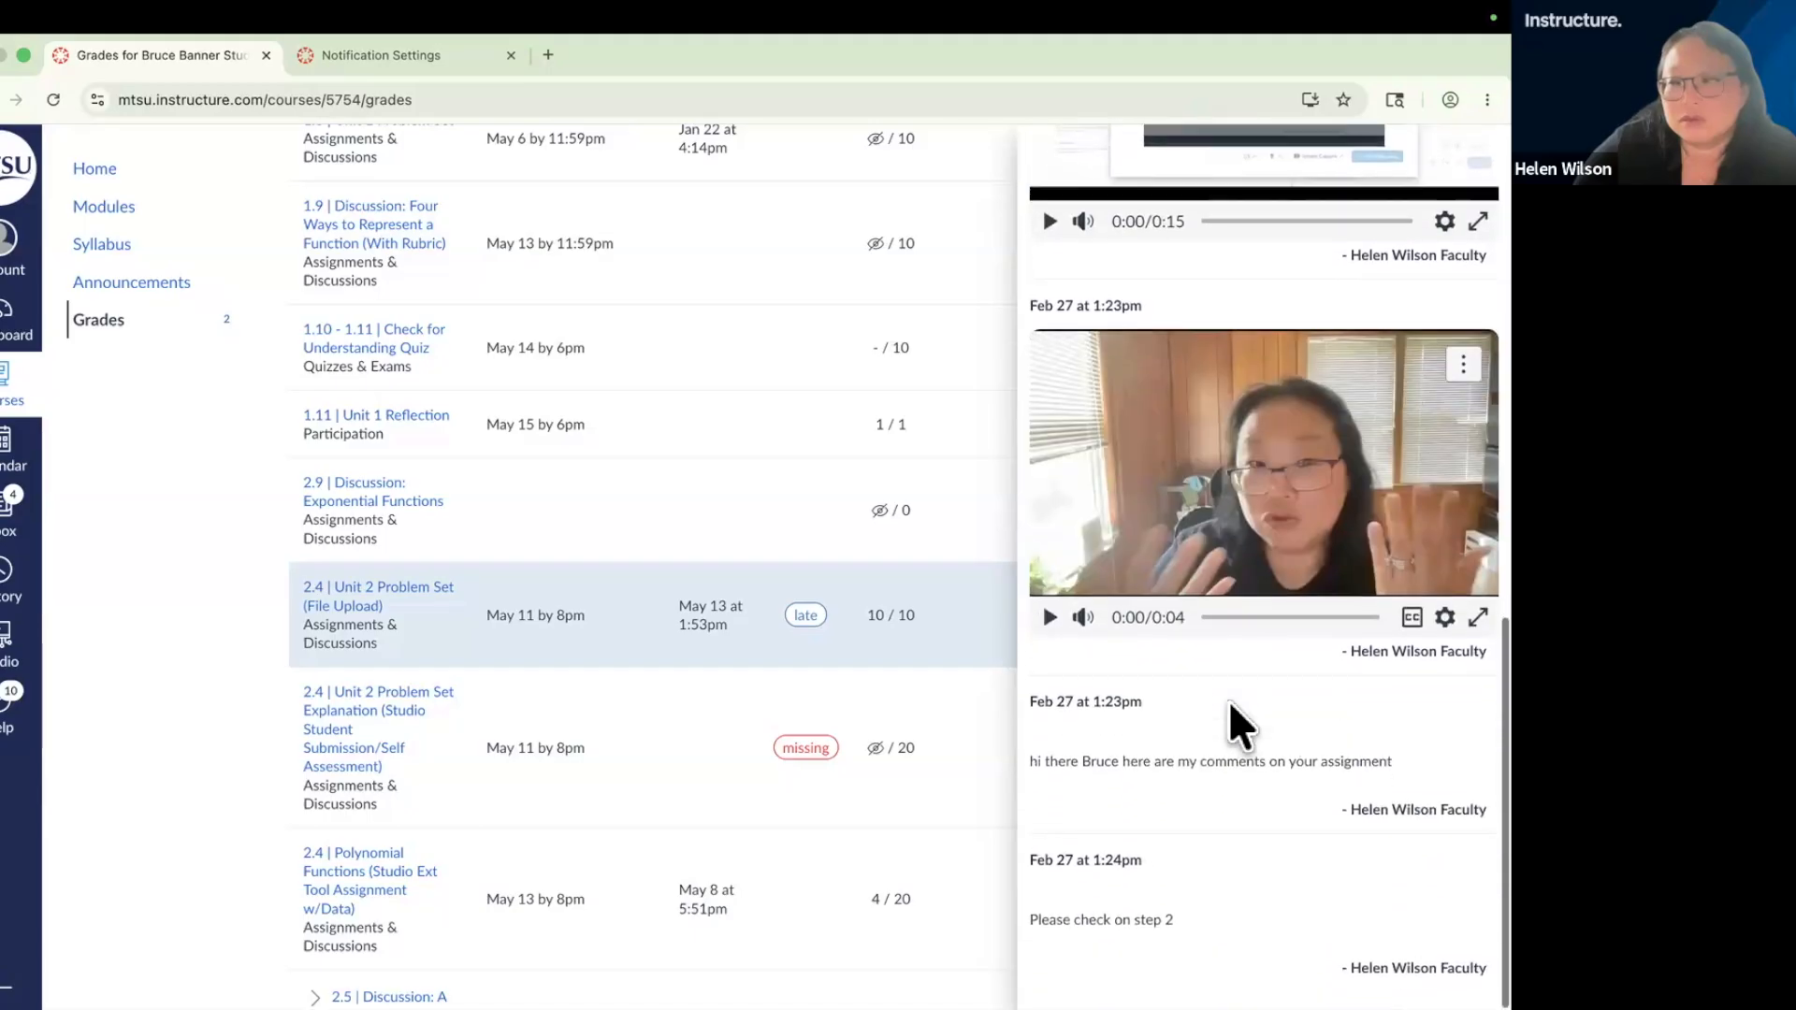
scroll(1227, 700, up, 10)
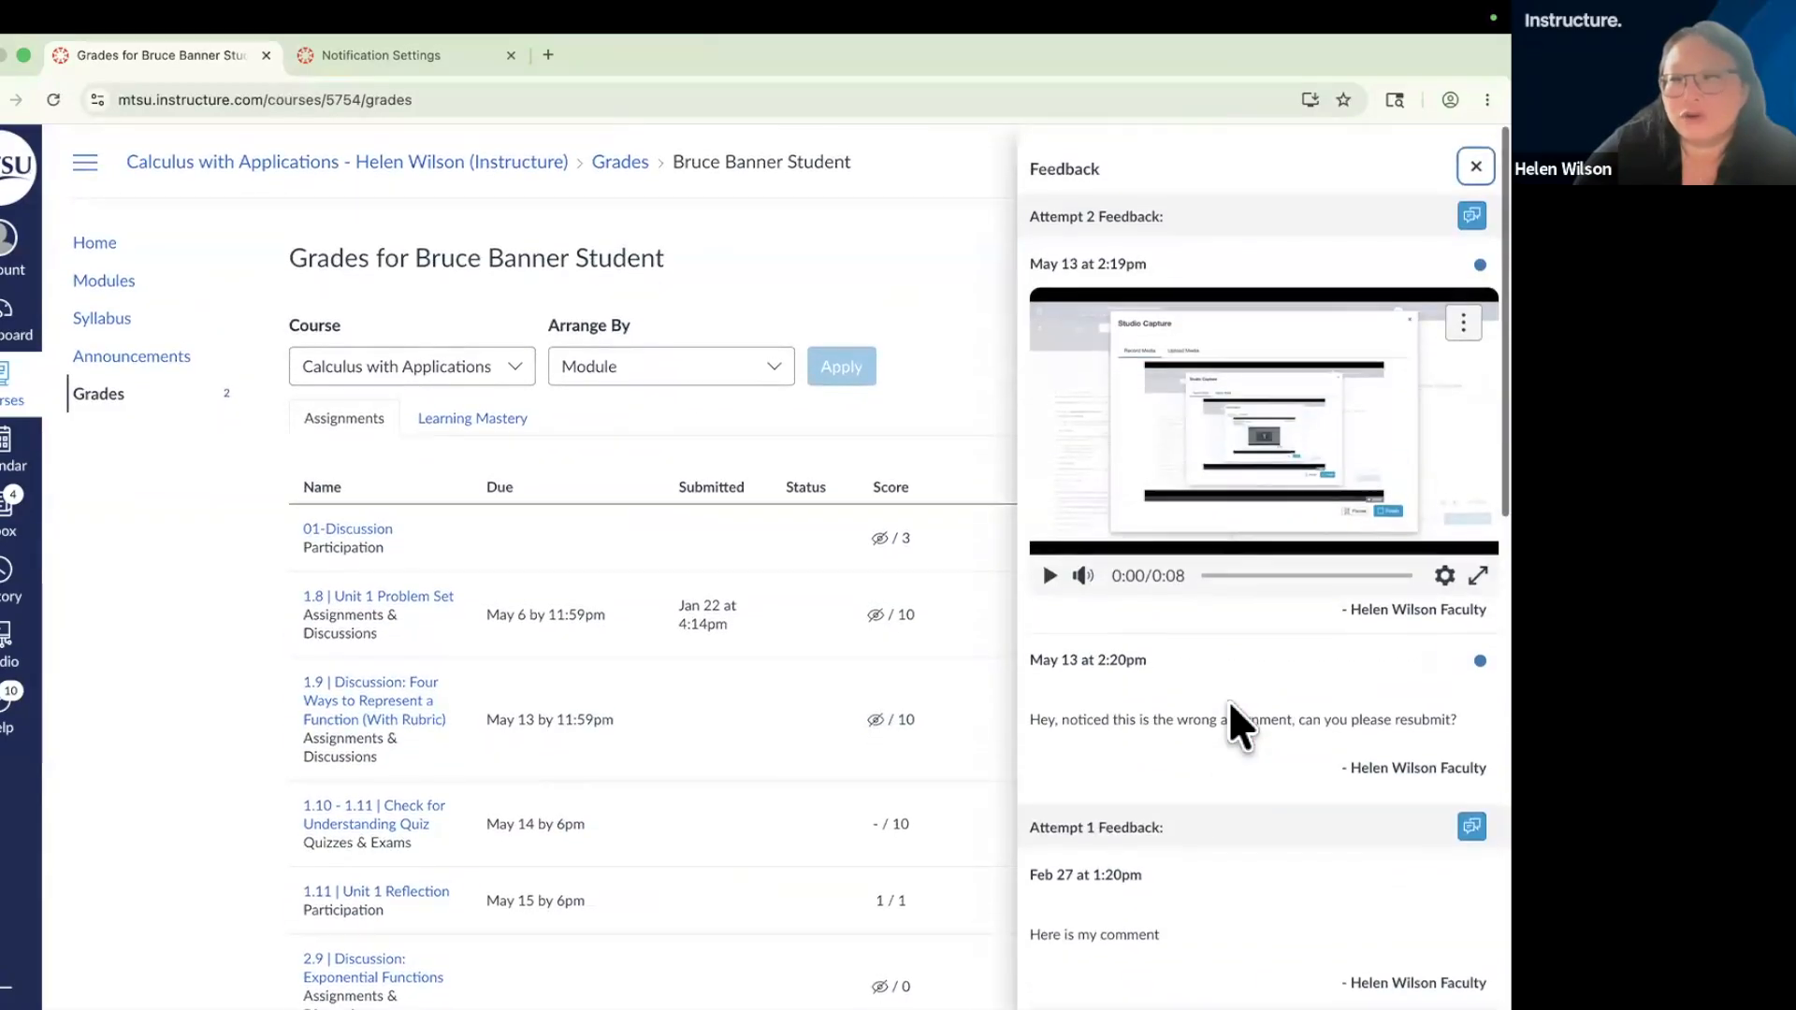
click(1476, 151)
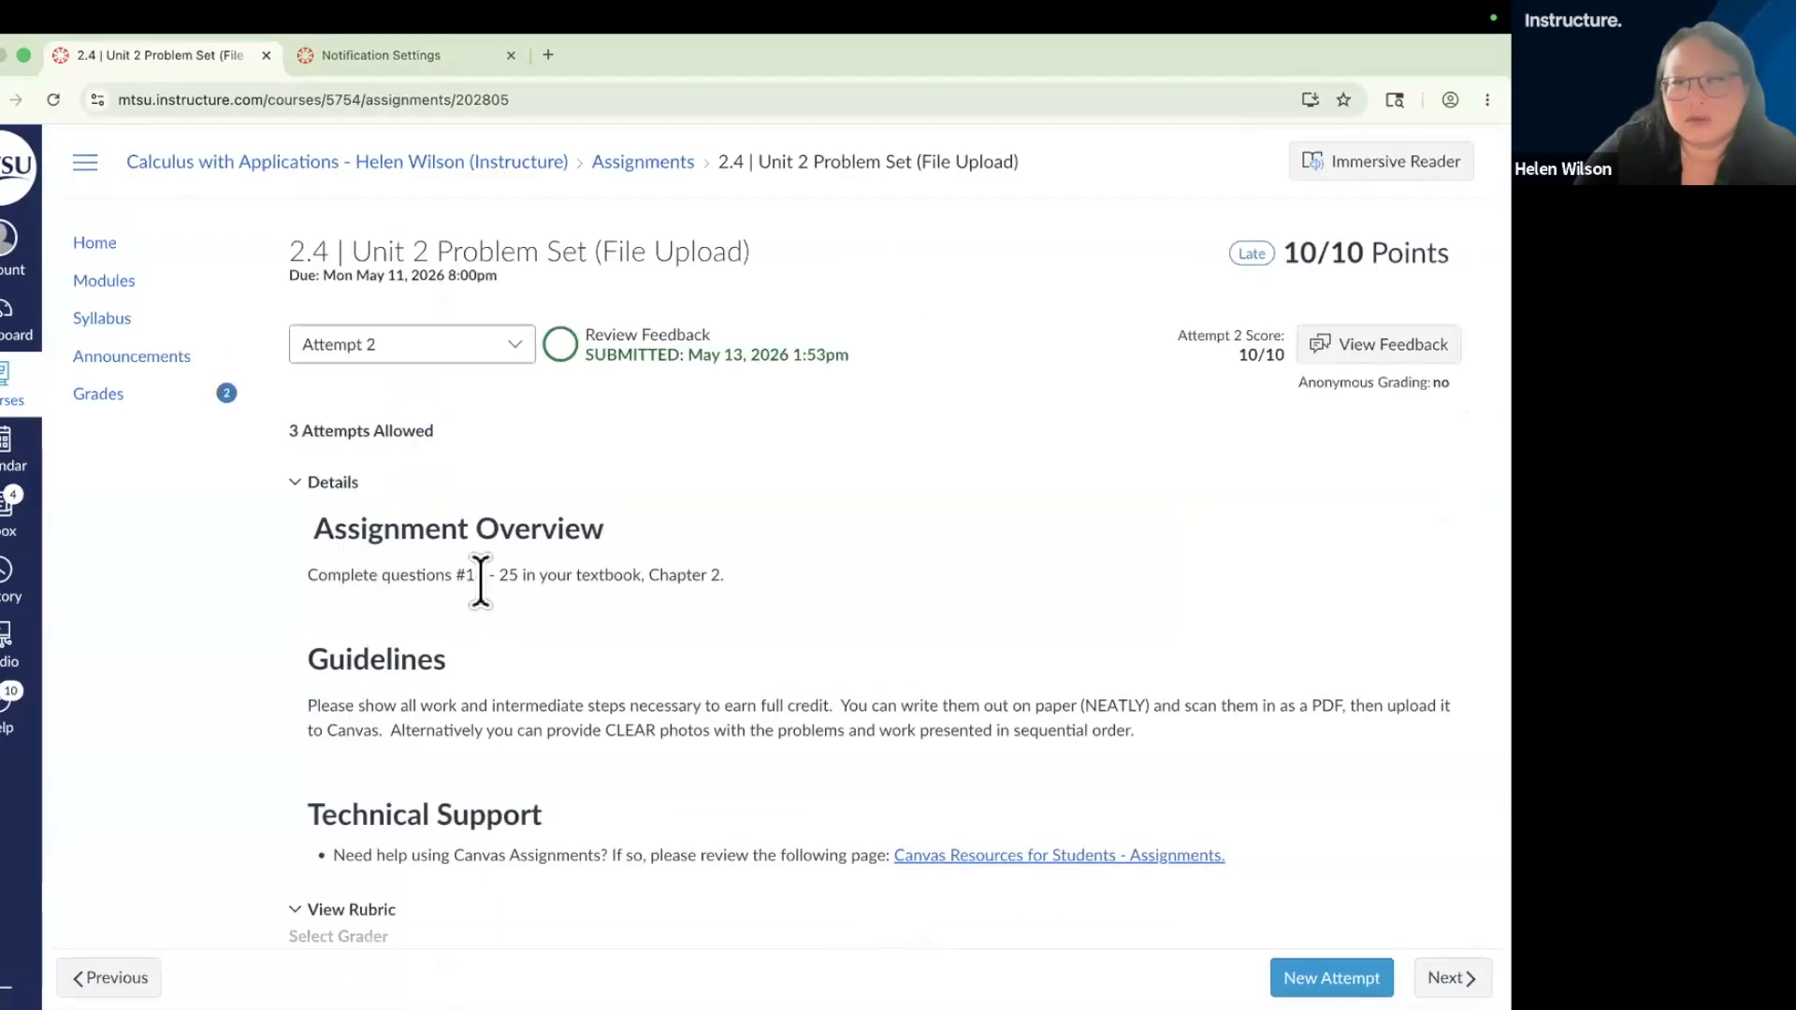
- View the Attempt 2 feedback and its comment field on the assignment page, close it without commenting and return to Grades
scroll(1214, 865, down, 3)
scroll(1214, 865, up, 3)
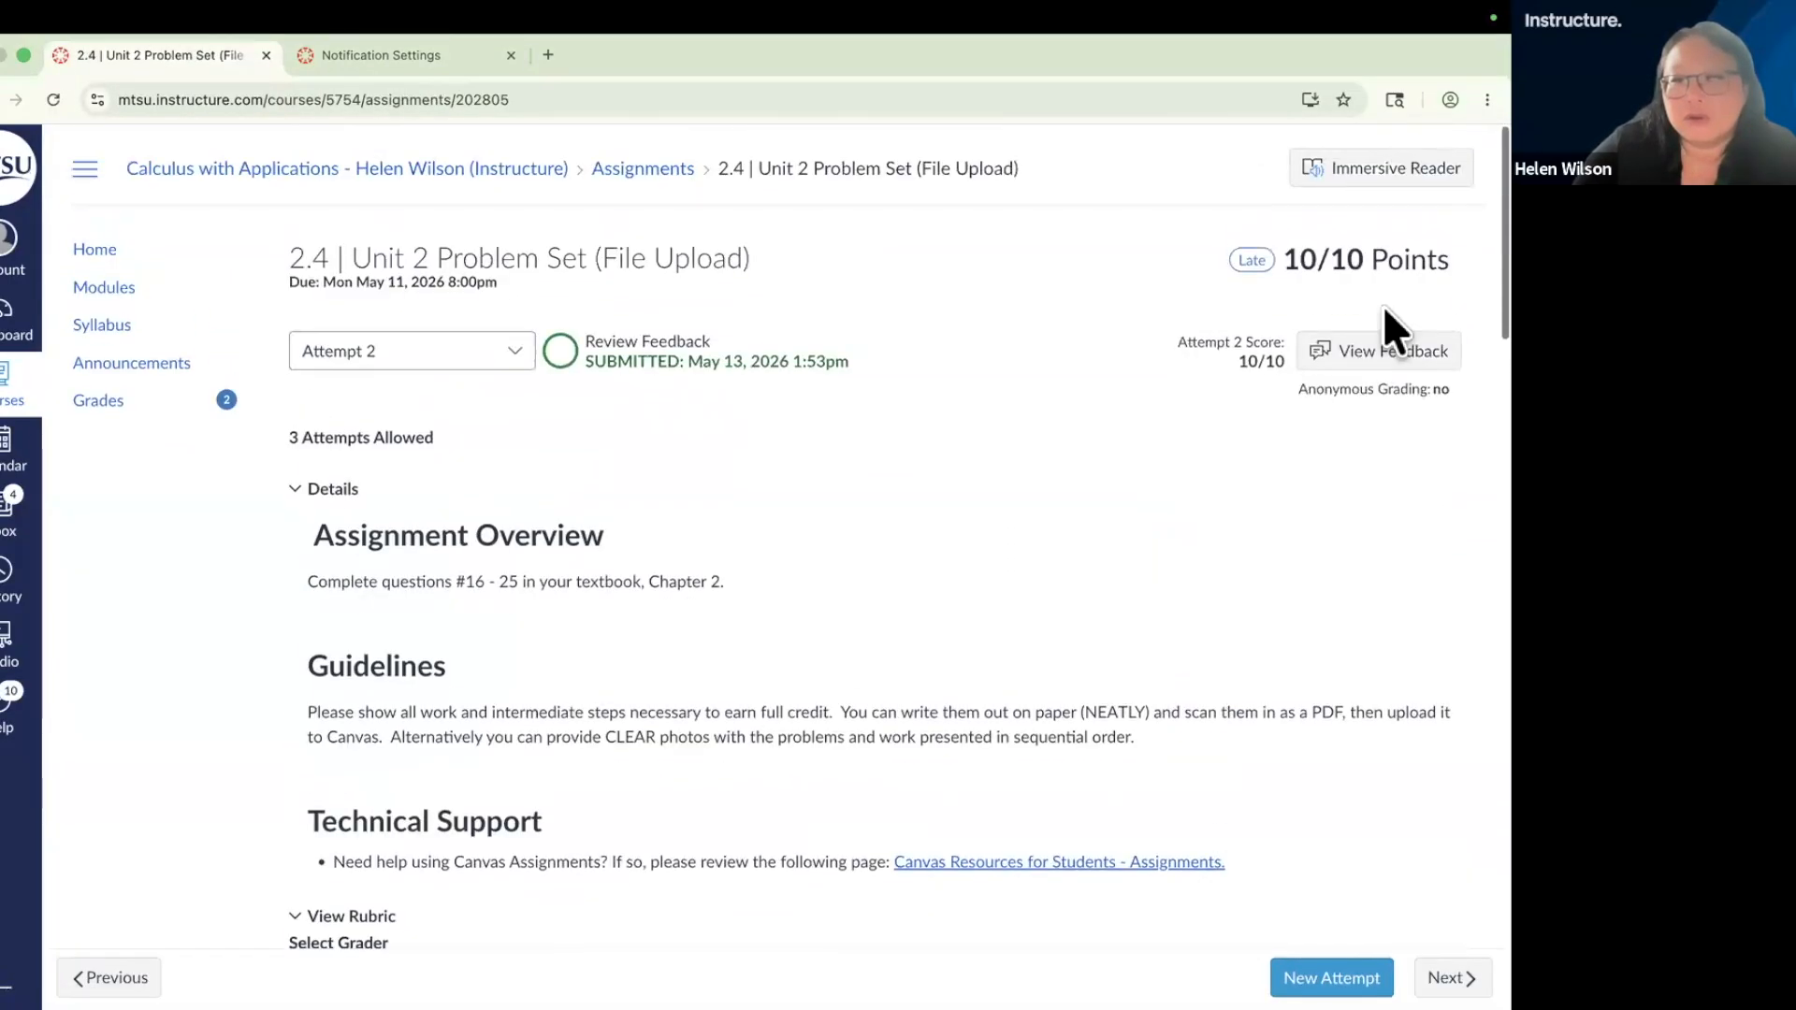
click(1338, 344)
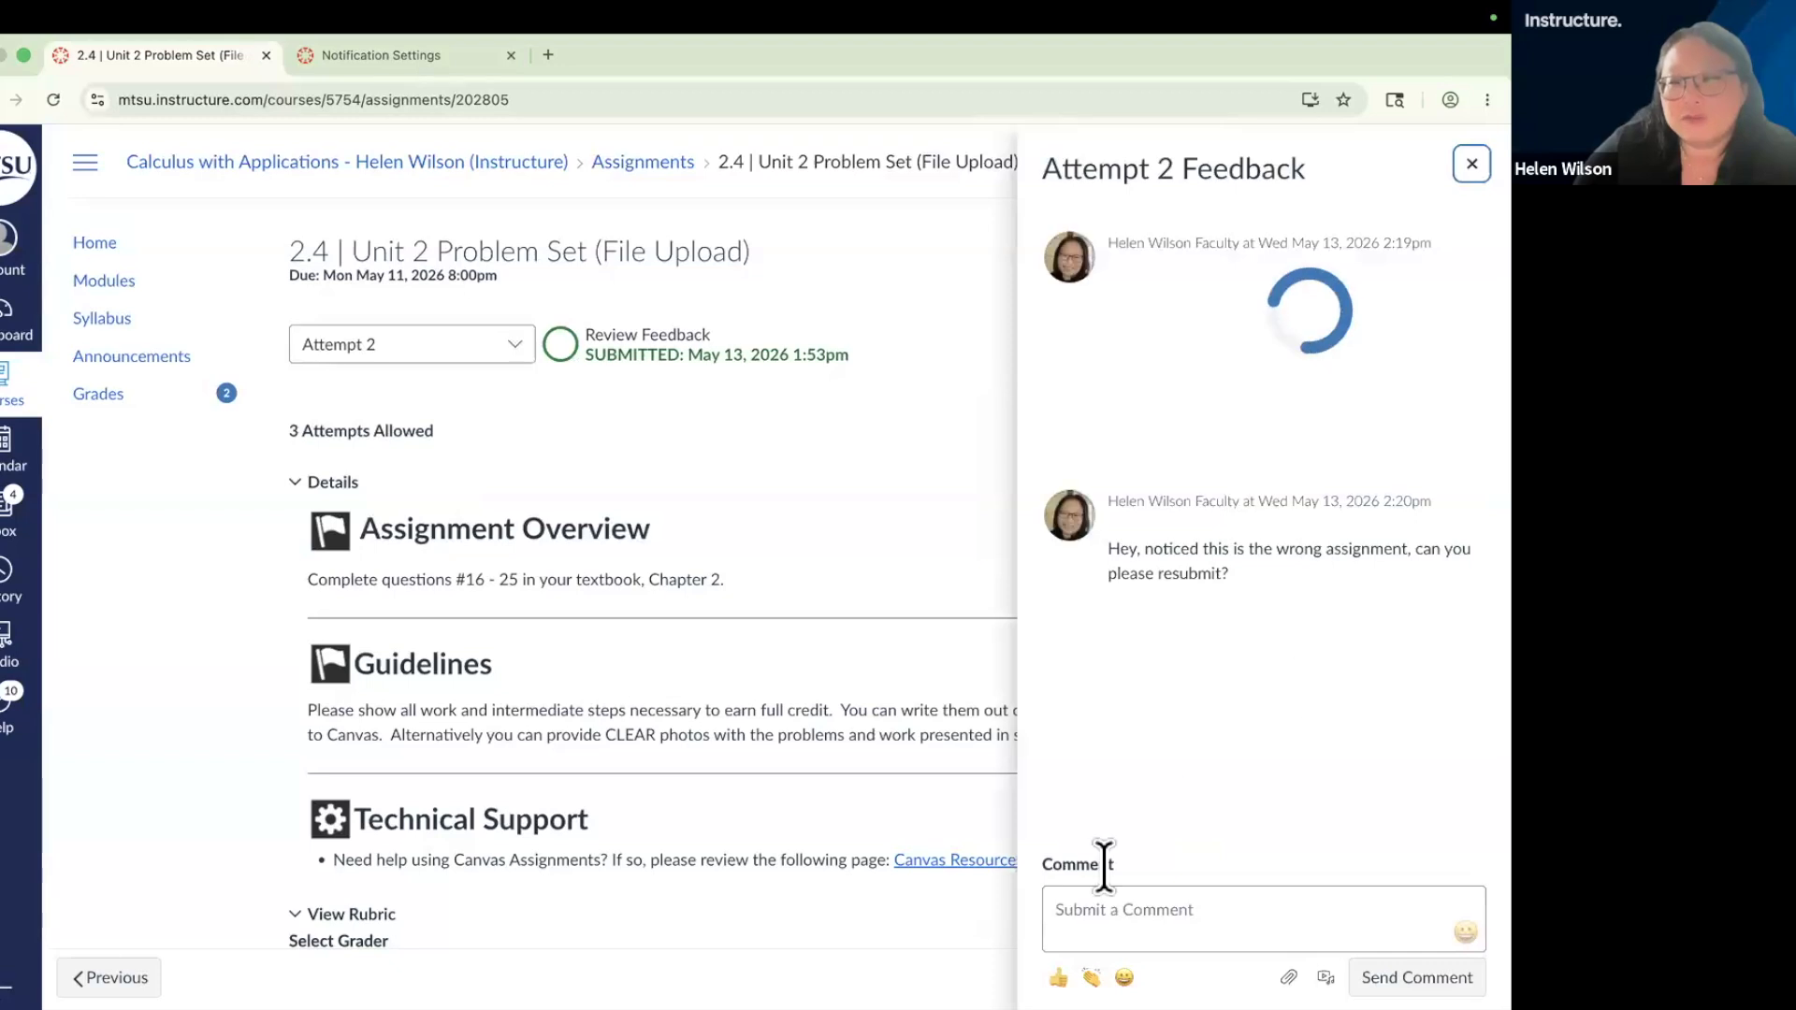
click(1074, 907)
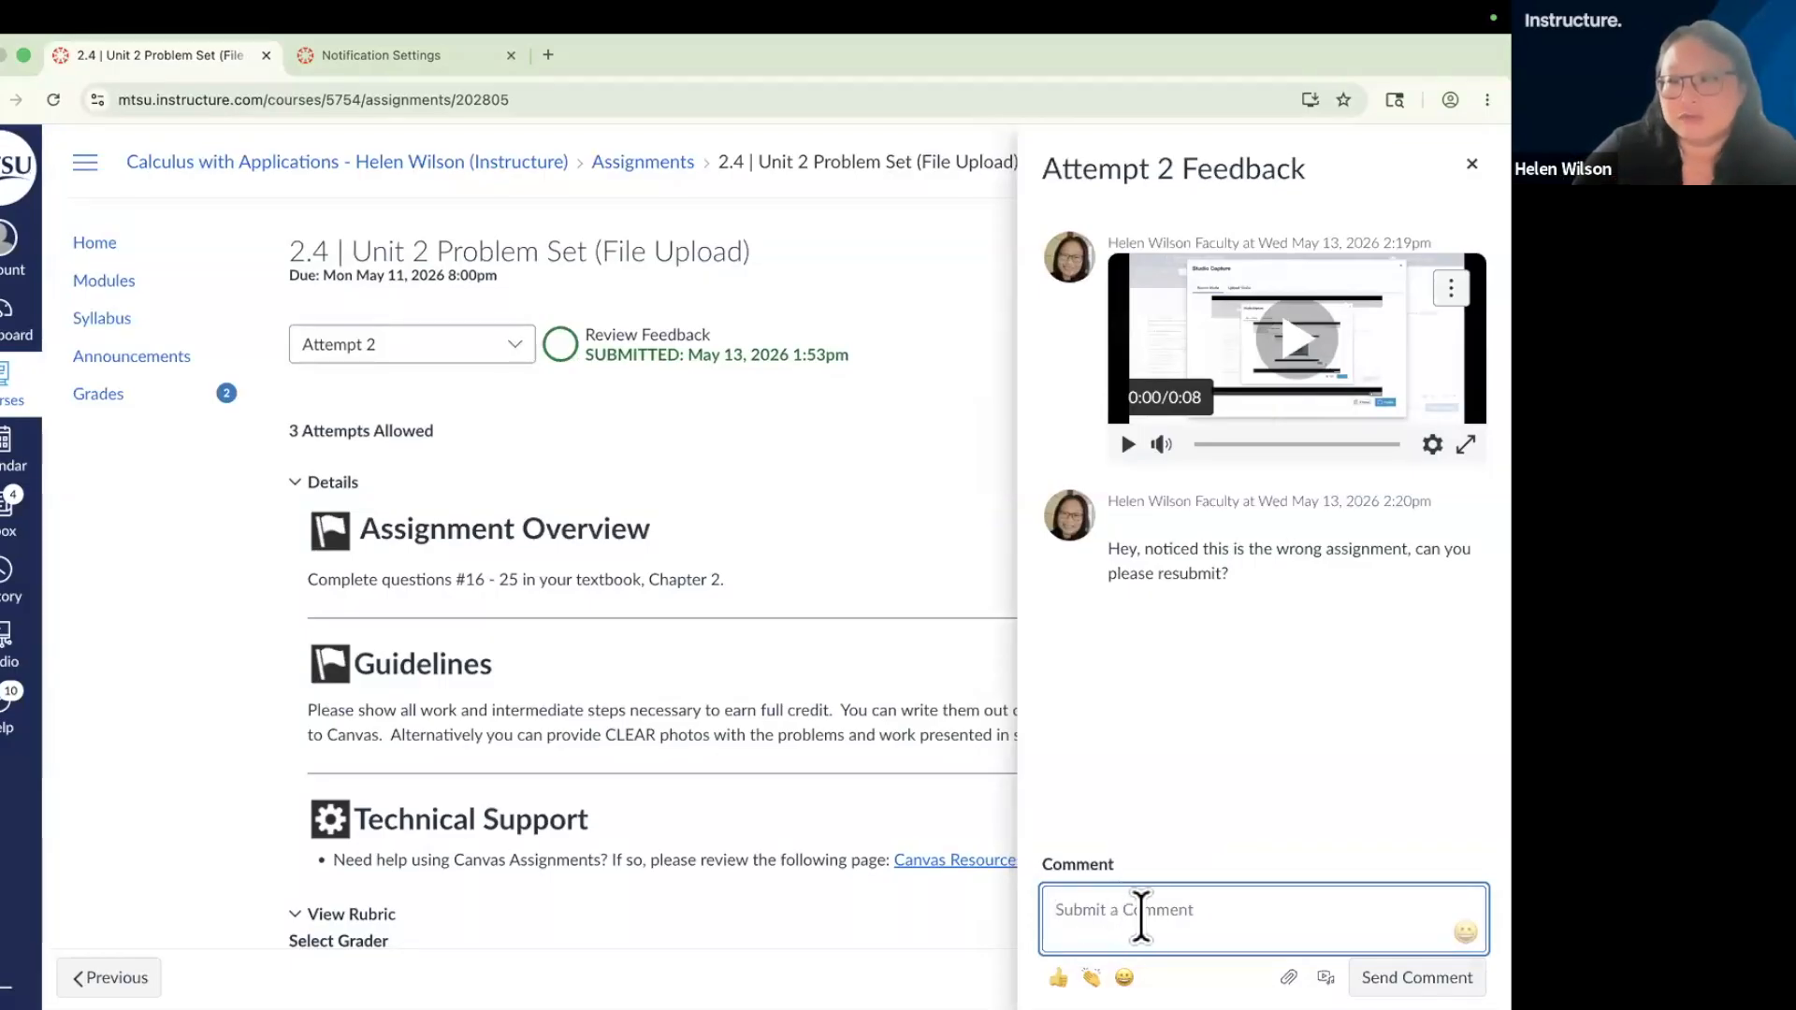
click(1472, 164)
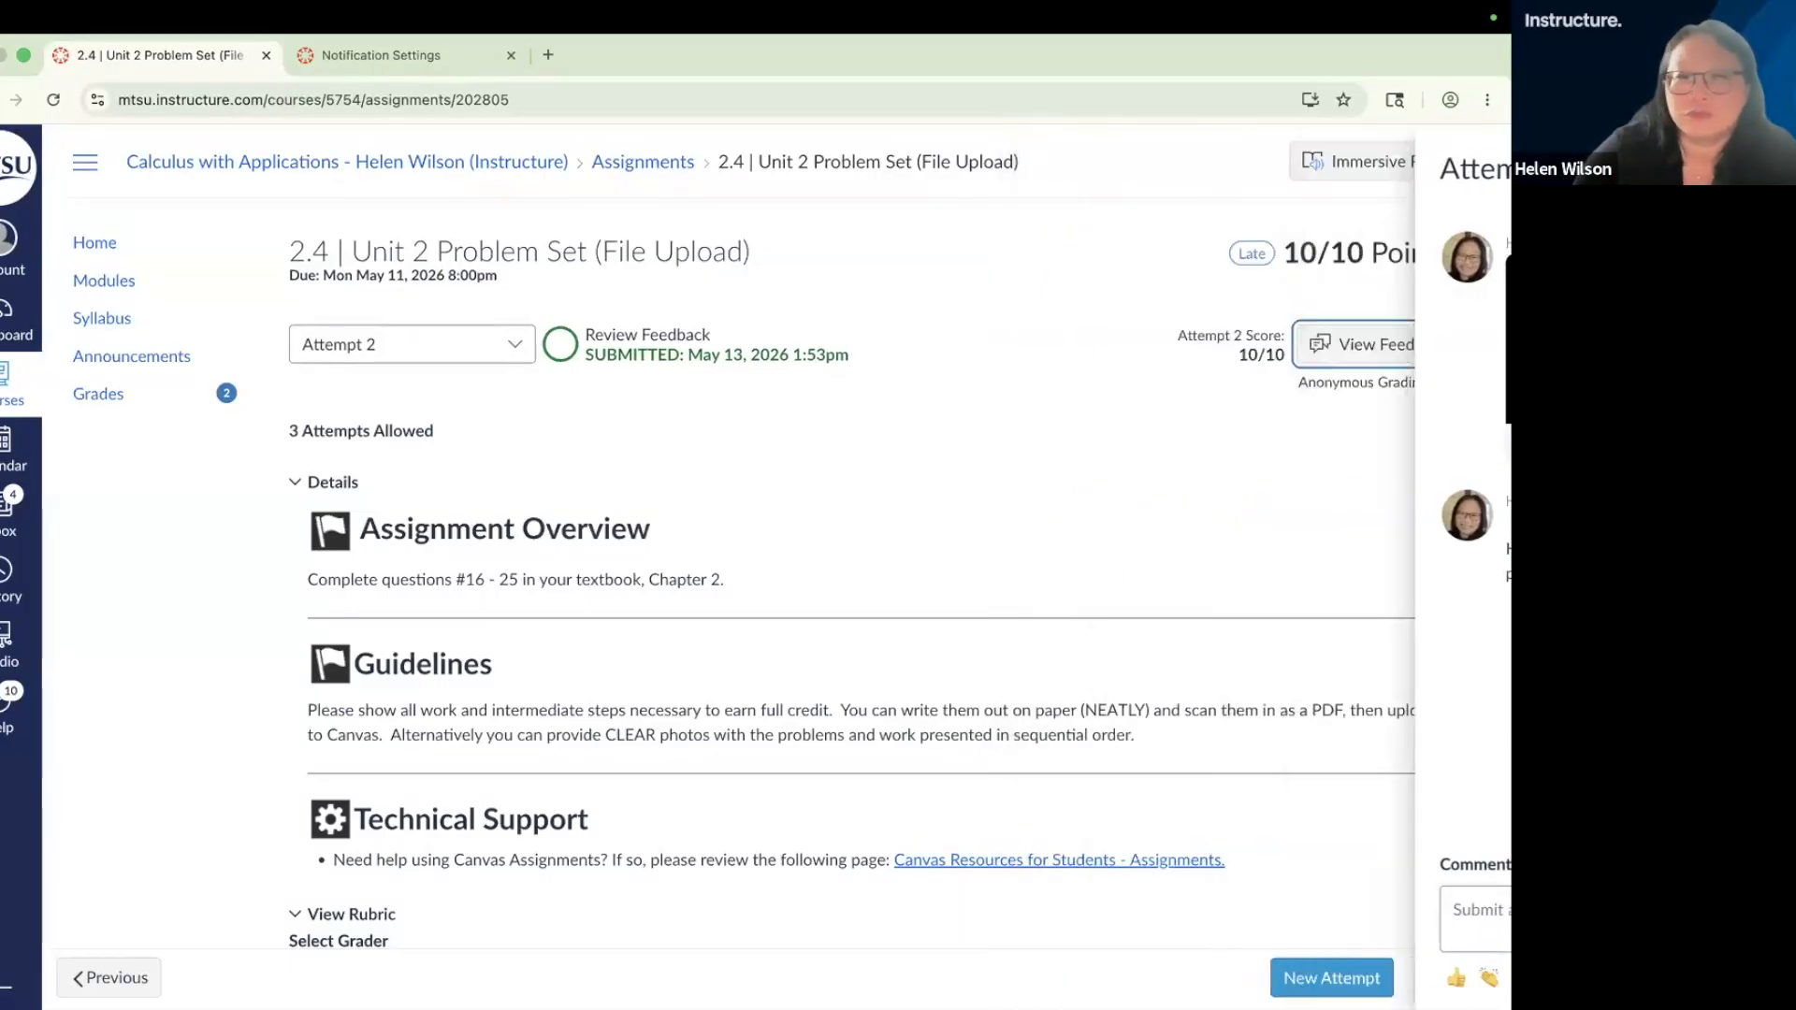
click(98, 394)
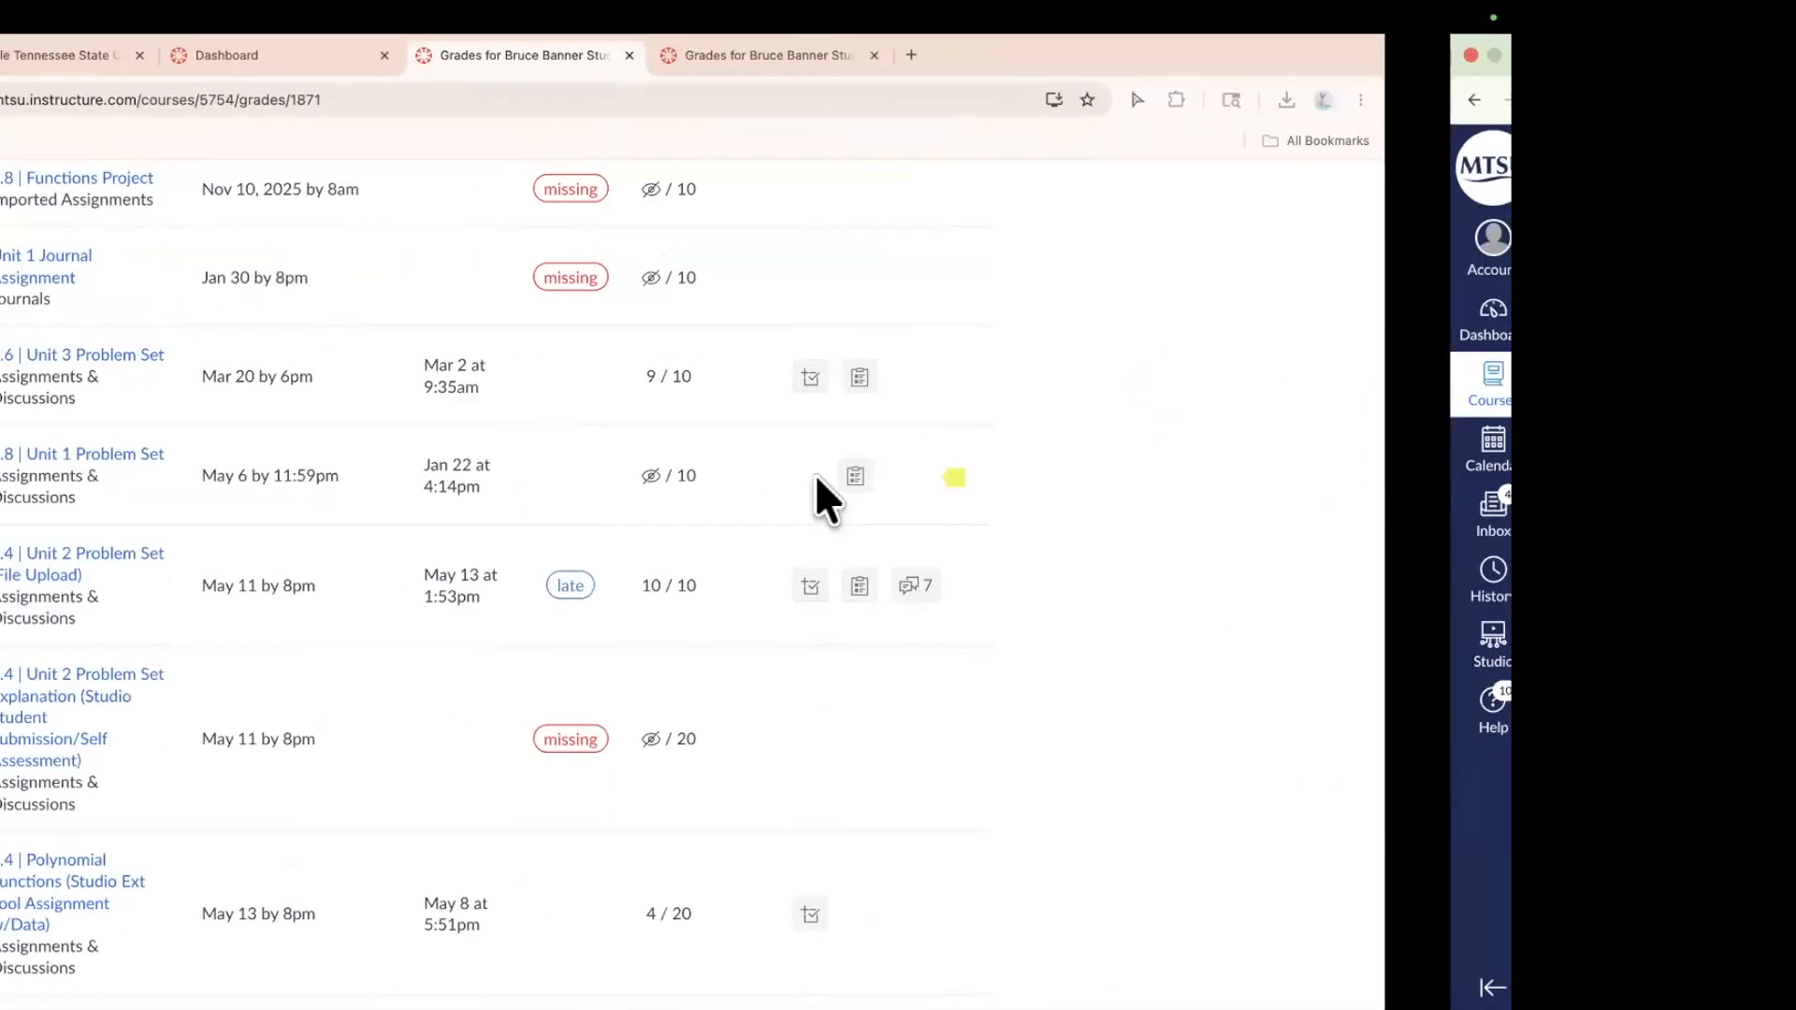
- Switch to the Google Slides presentation and show the Questions? slide followed by the Wrap Up slide
click(185, 53)
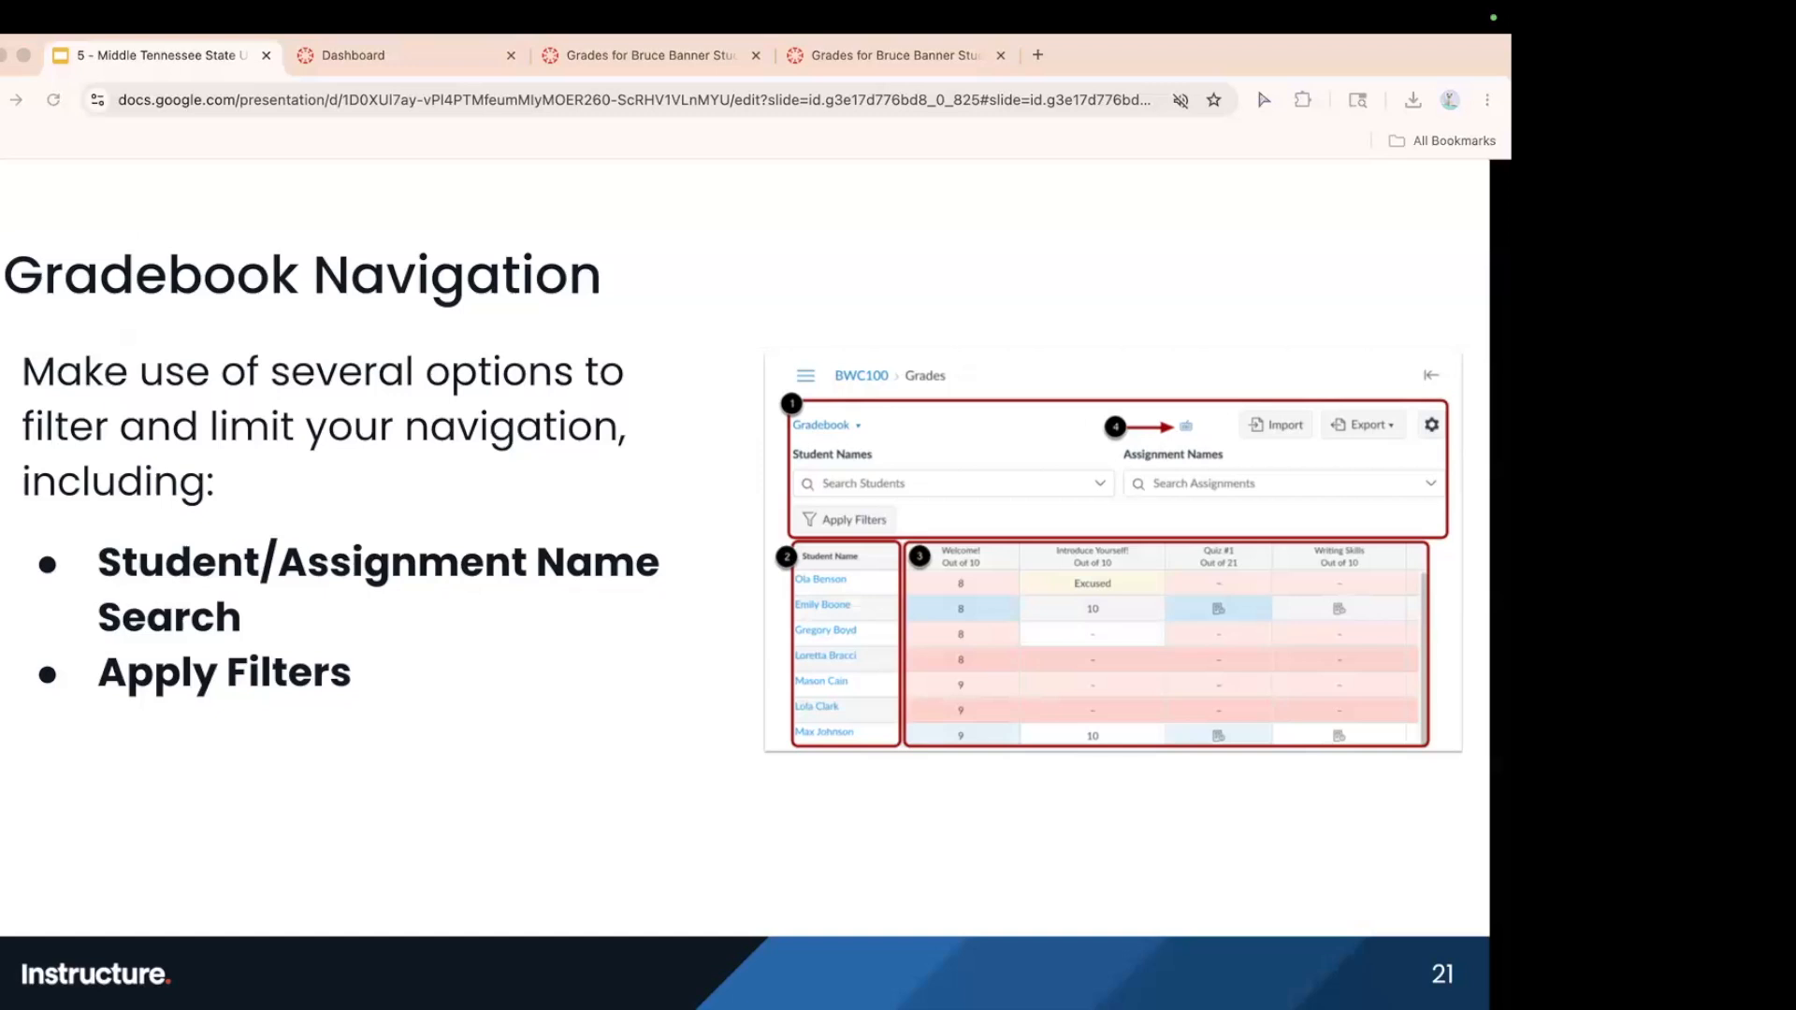
key(End)
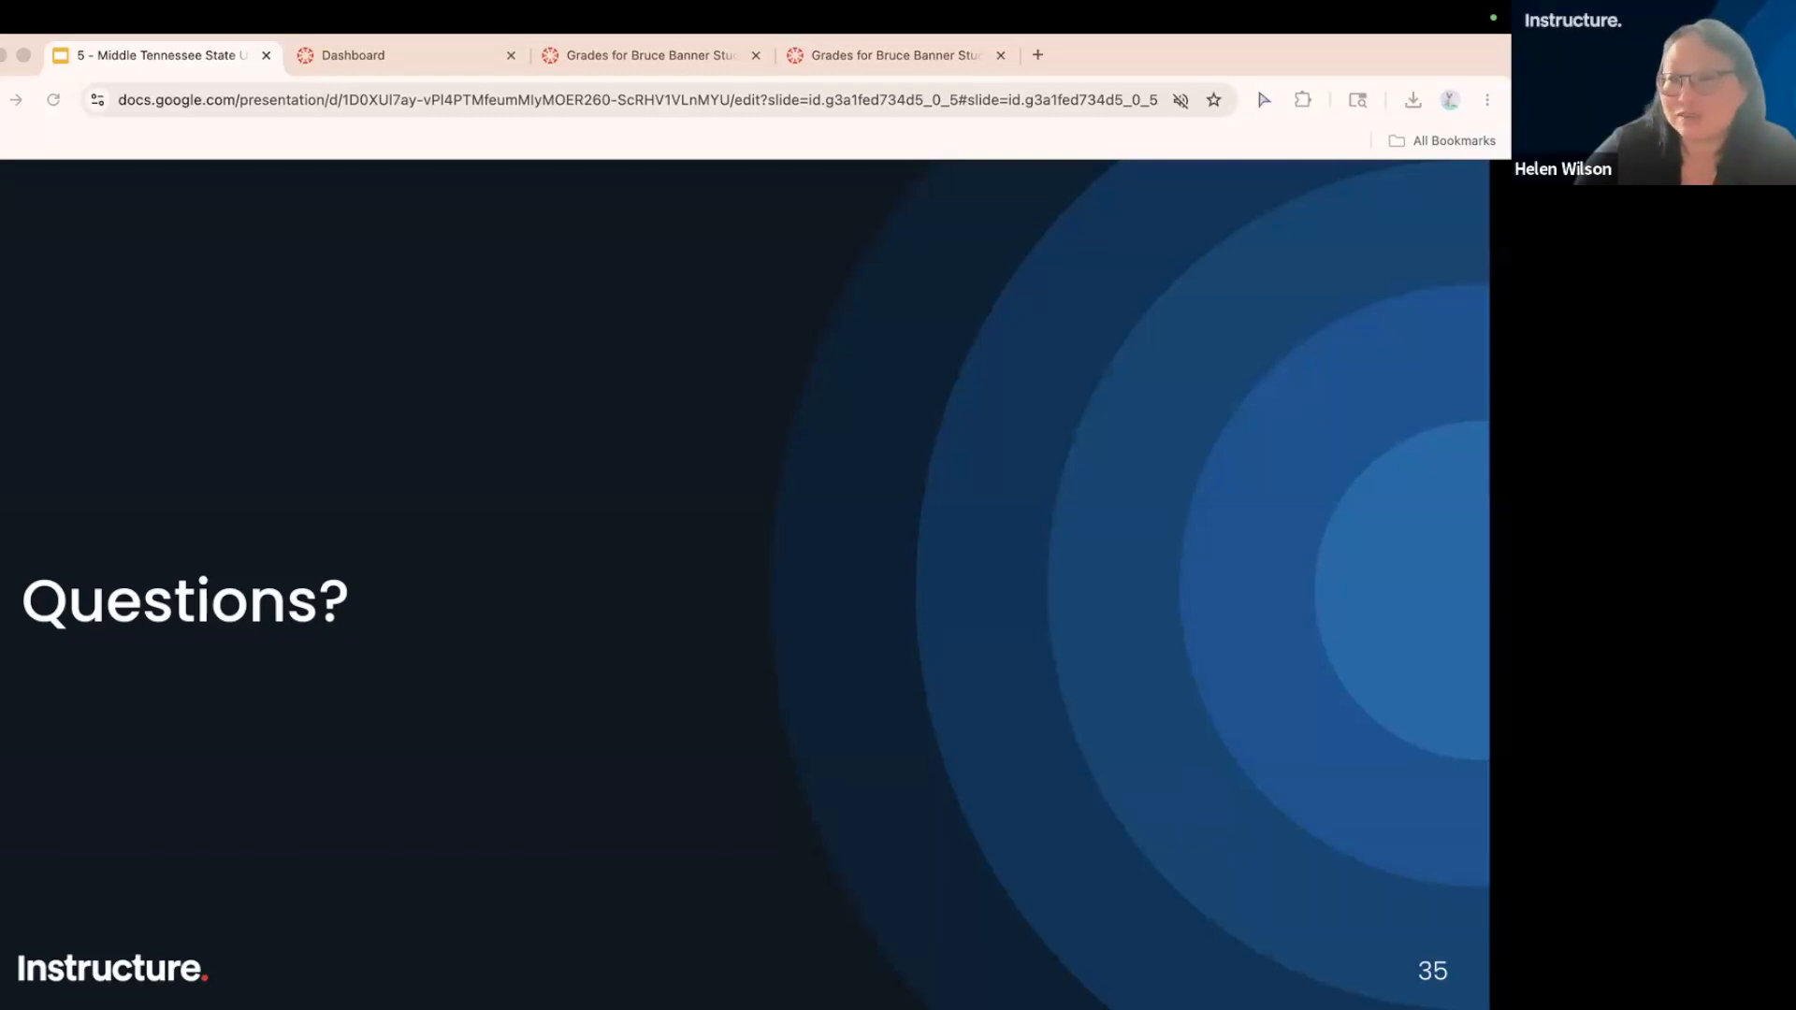
key(Right)
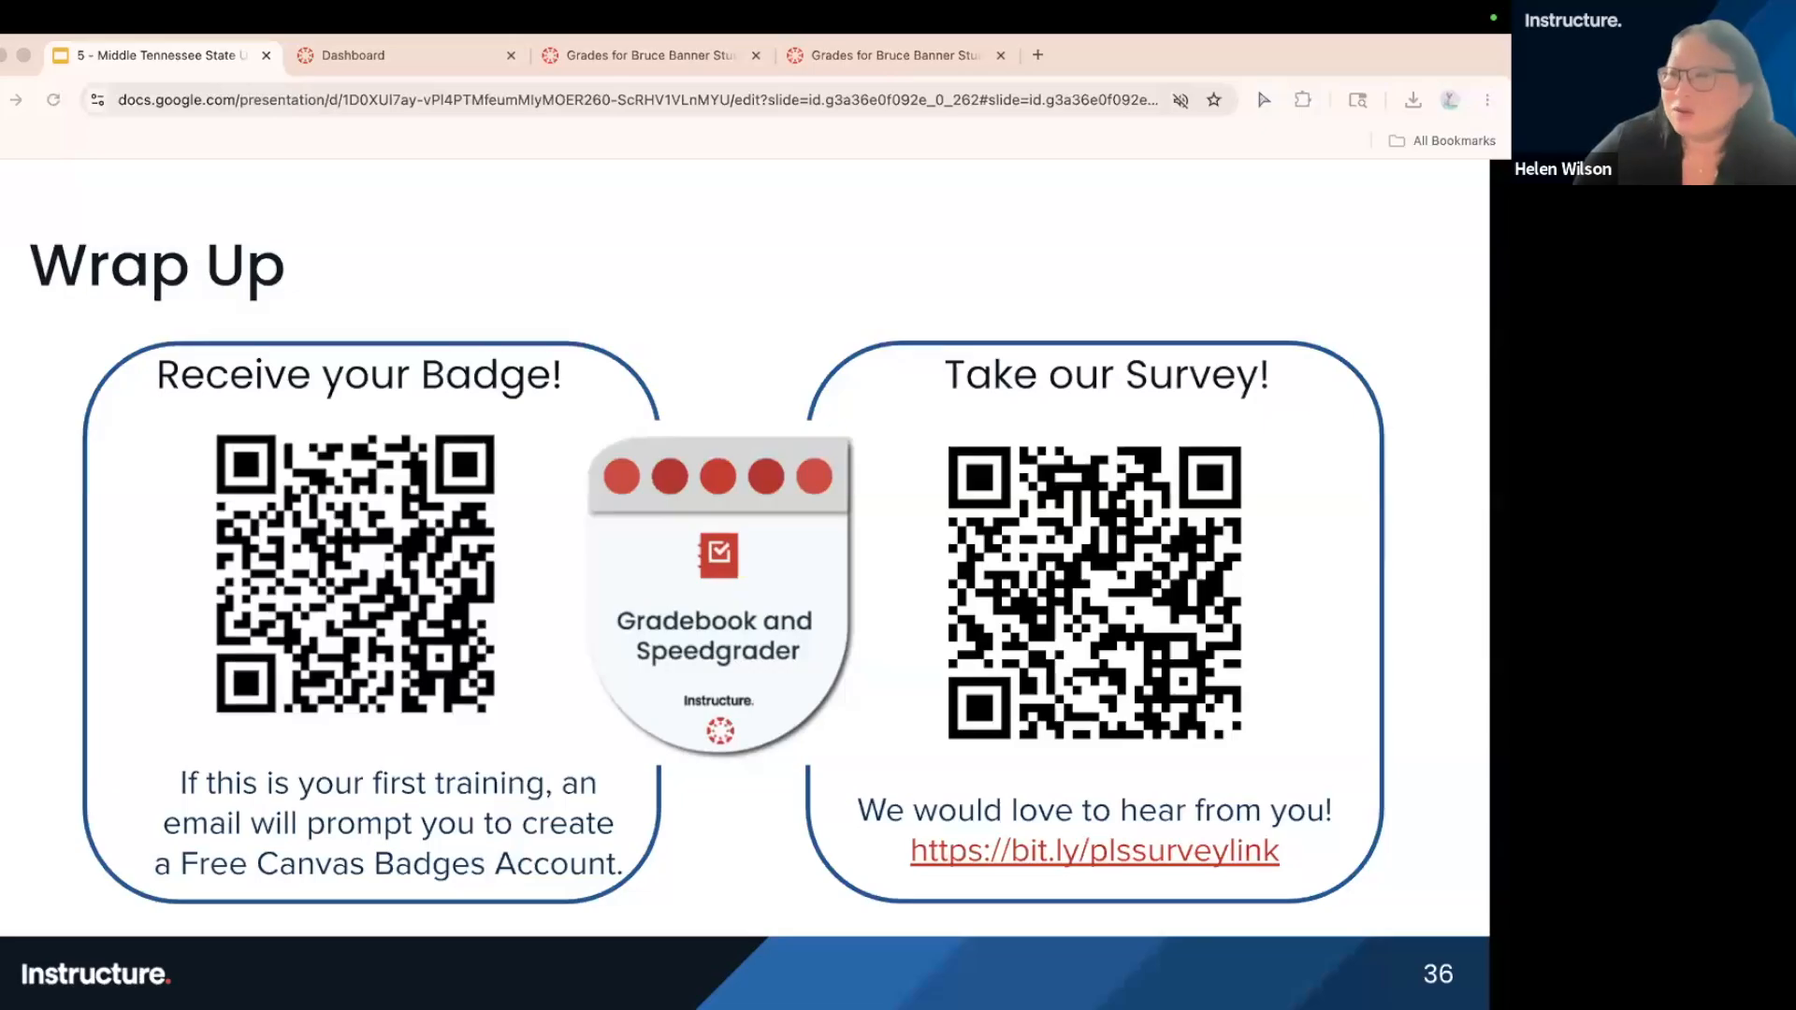